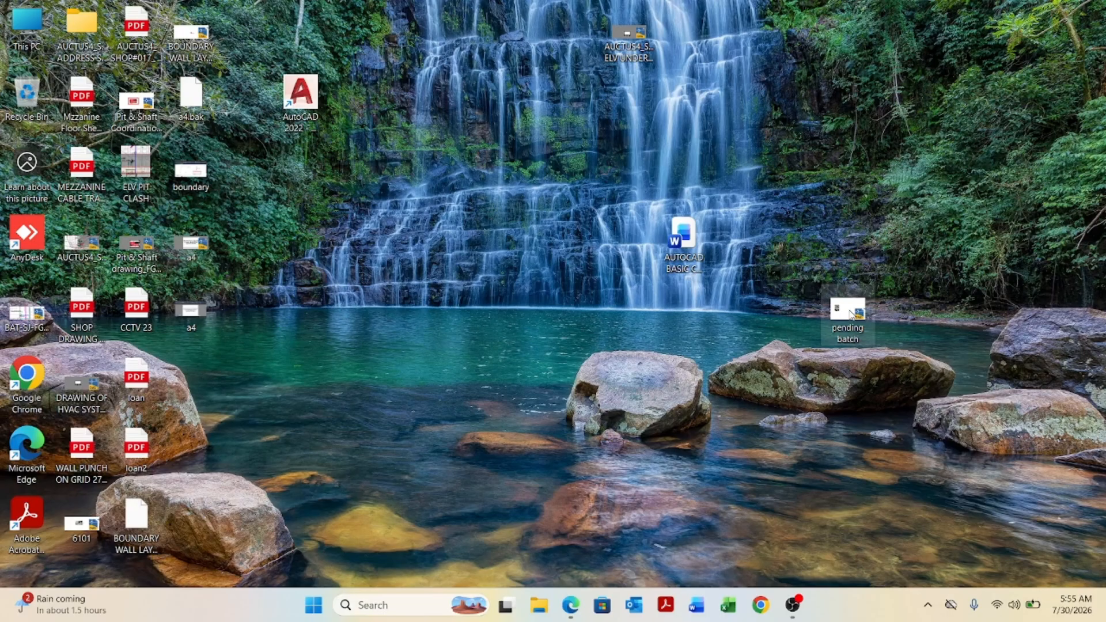
Open the pending batch drawing and inspect the ground floor plan by zooming and panning around it.
{"action": "double_click", "coordinate": [850, 313]}
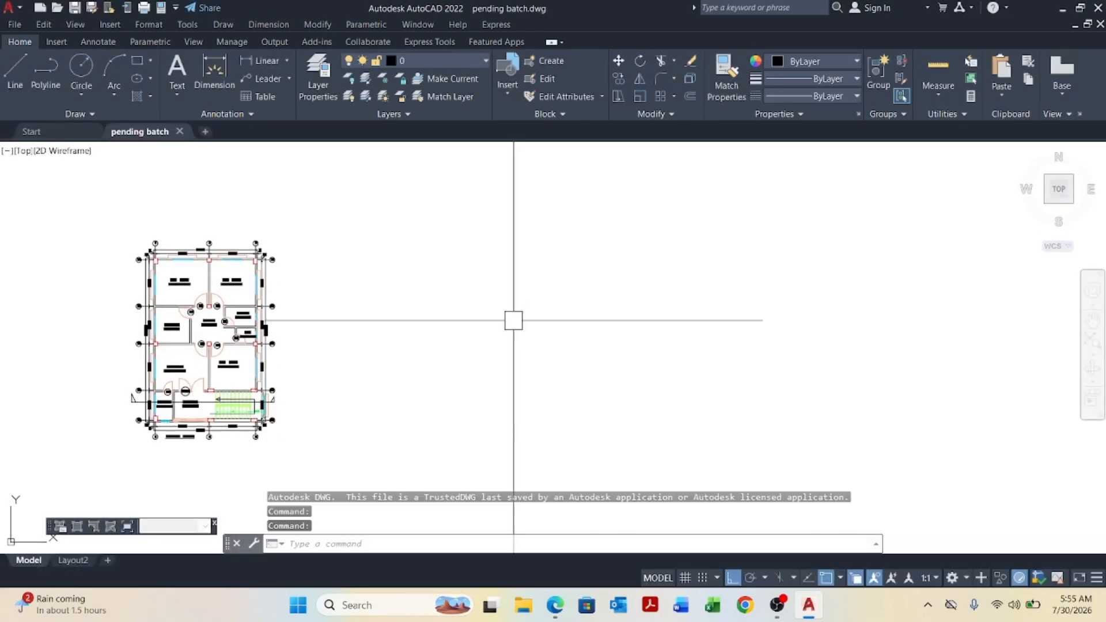
{"action": "scroll", "coordinate": [159, 420], "scroll_direction": "up", "scroll_amount": 8}
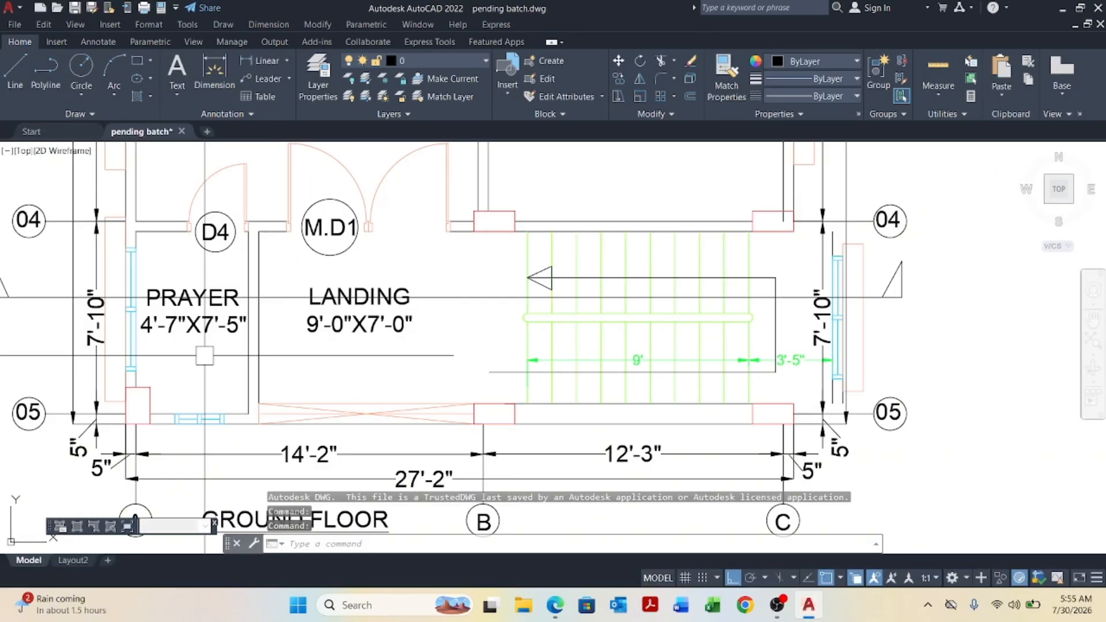
{"action": "scroll", "coordinate": [205, 356], "scroll_direction": "up", "scroll_amount": 2}
{"action": "middle_click_drag", "start_coordinate": [288, 333], "coordinate": [396, 395]}
{"action": "scroll", "coordinate": [465, 343], "scroll_direction": "down", "scroll_amount": 10}
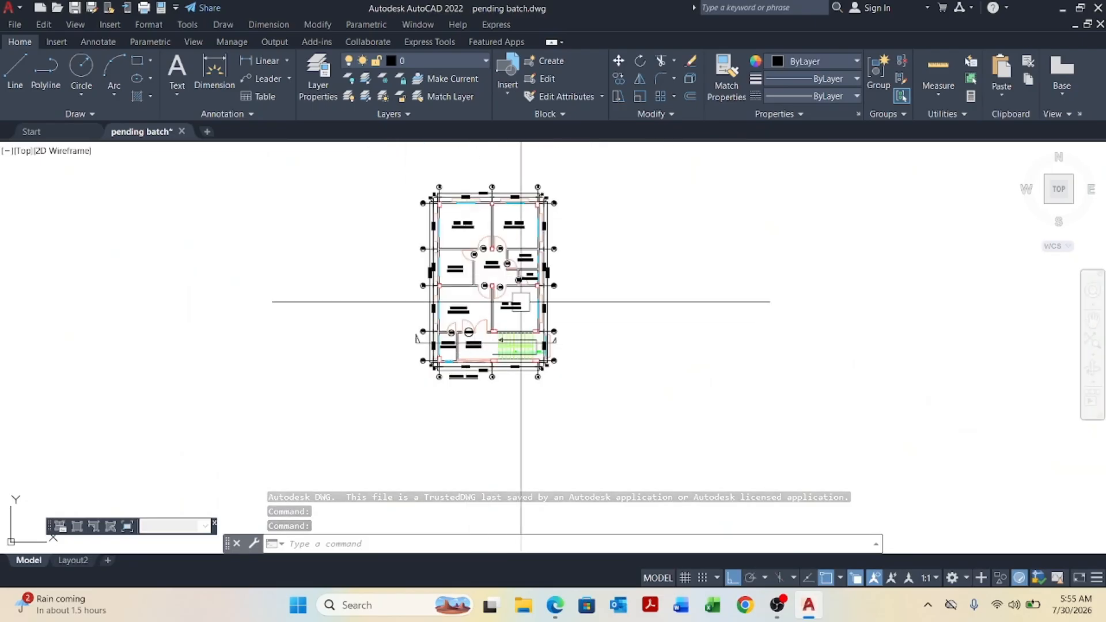
{"action": "scroll", "coordinate": [499, 214], "scroll_direction": "up", "scroll_amount": 4}
{"action": "middle_click_drag", "start_coordinate": [487, 225], "coordinate": [488, 294]}
{"action": "scroll", "coordinate": [343, 237], "scroll_direction": "up", "scroll_amount": 5}
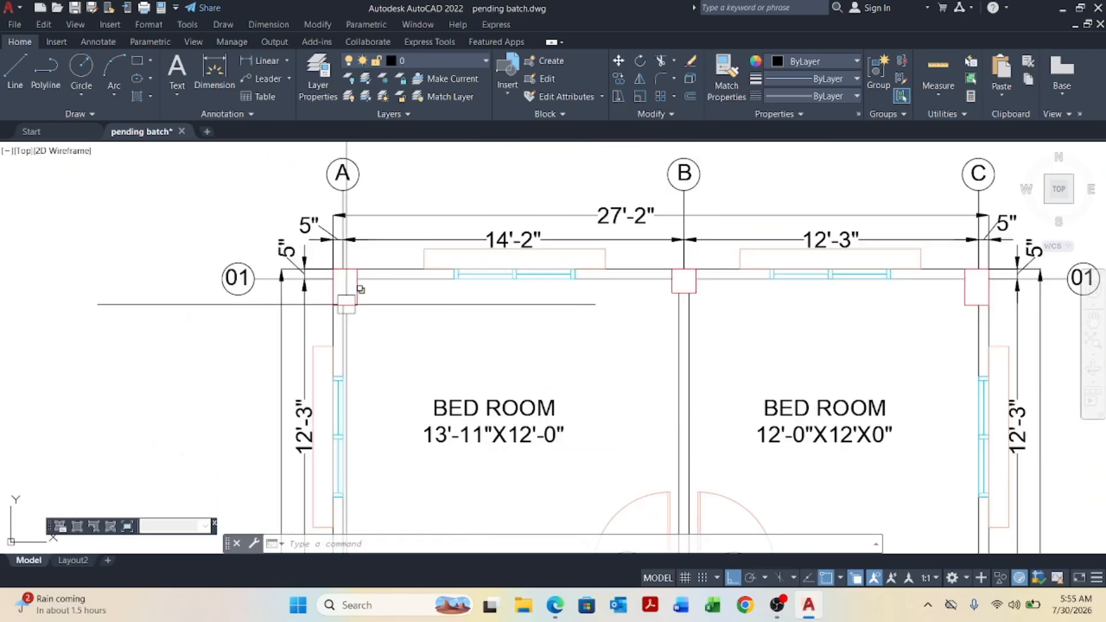
{"action": "middle_click_drag", "start_coordinate": [346, 304], "coordinate": [360, 364]}
{"action": "scroll", "coordinate": [414, 285], "scroll_direction": "down", "scroll_amount": 6}
{"action": "scroll", "coordinate": [447, 397], "scroll_direction": "up", "scroll_amount": 4}
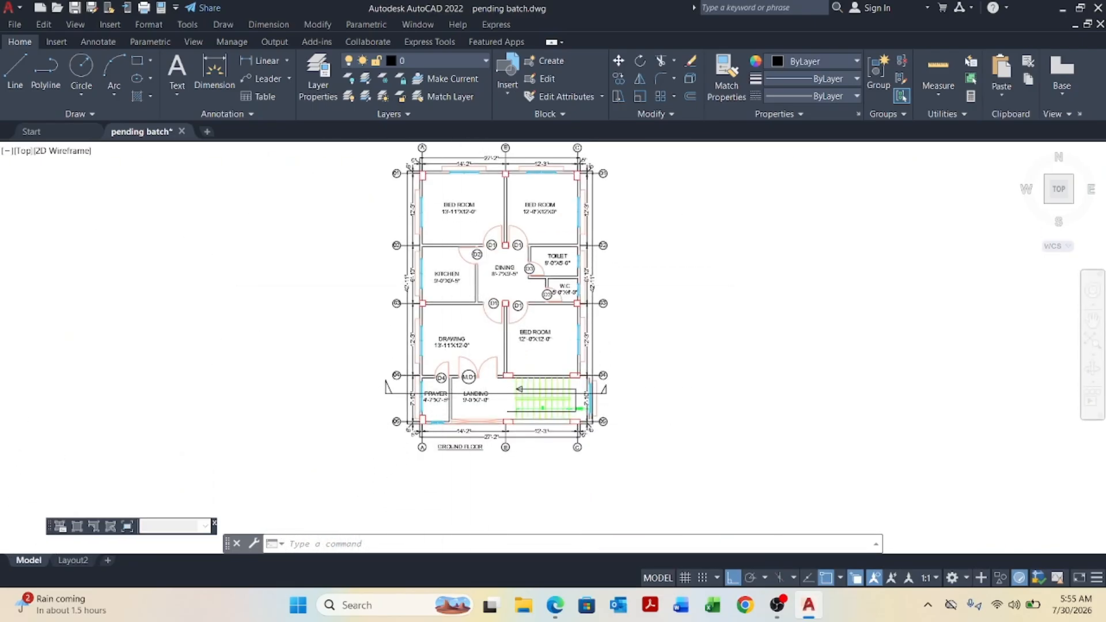
{"action": "middle_click_drag", "start_coordinate": [463, 426], "coordinate": [357, 407]}
{"action": "scroll", "coordinate": [651, 413], "scroll_direction": "up", "scroll_amount": 6}
{"action": "middle_click_drag", "start_coordinate": [648, 406], "coordinate": [573, 435]}
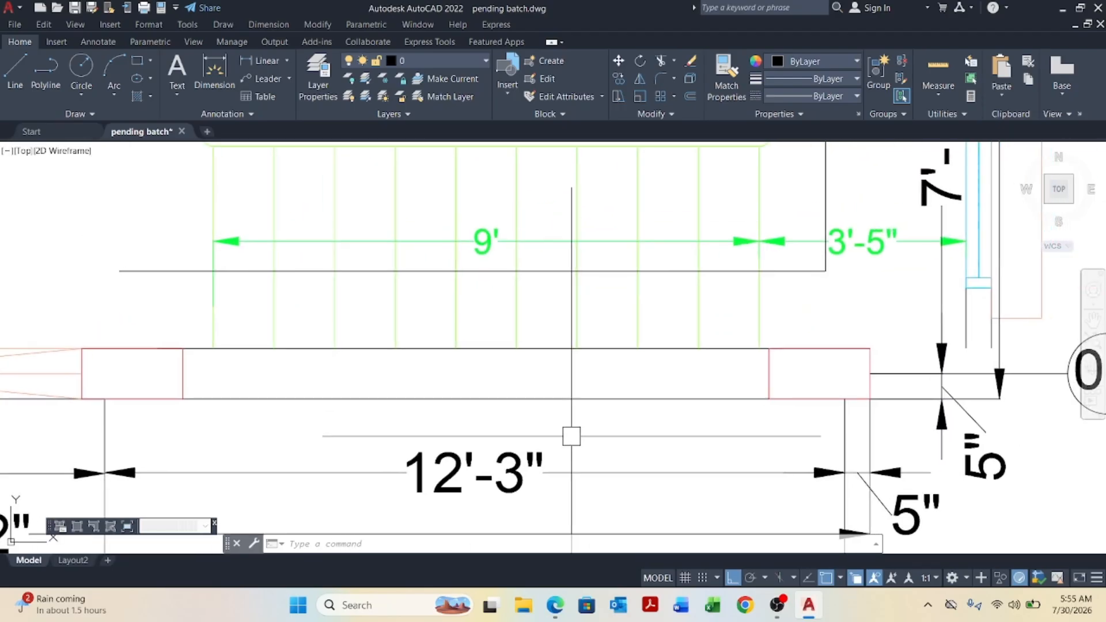
{"action": "scroll", "coordinate": [566, 430], "scroll_direction": "down", "scroll_amount": 4}
{"action": "middle_click_drag", "start_coordinate": [683, 347], "coordinate": [698, 403]}
{"action": "scroll", "coordinate": [699, 401], "scroll_direction": "down", "scroll_amount": 6}
{"action": "middle_click_drag", "start_coordinate": [654, 296], "coordinate": [595, 371]}
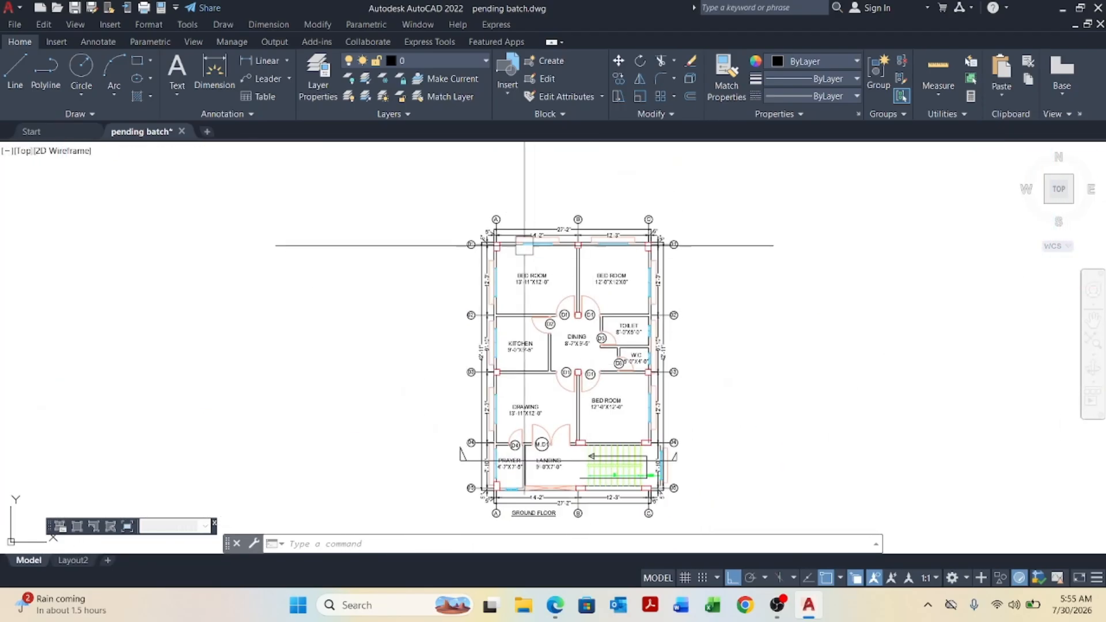
{"action": "scroll", "coordinate": [524, 245], "scroll_direction": "up", "scroll_amount": 2}
Close the pending batch drawing without saving changes.
{"action": "left_click", "coordinate": [1098, 8]}
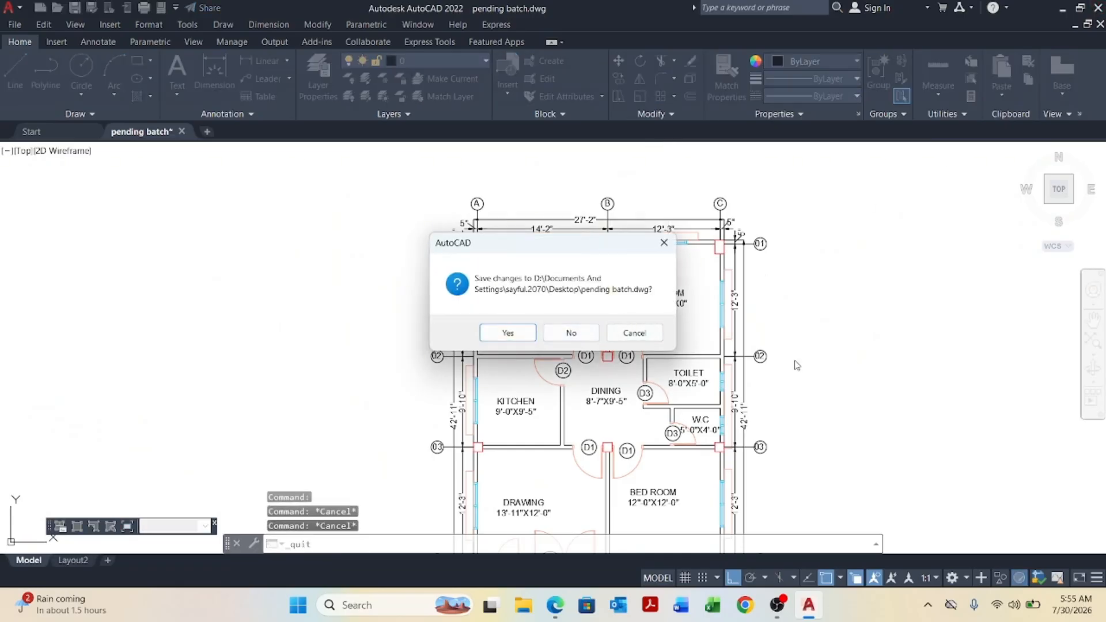
{"action": "left_click", "coordinate": [635, 334]}
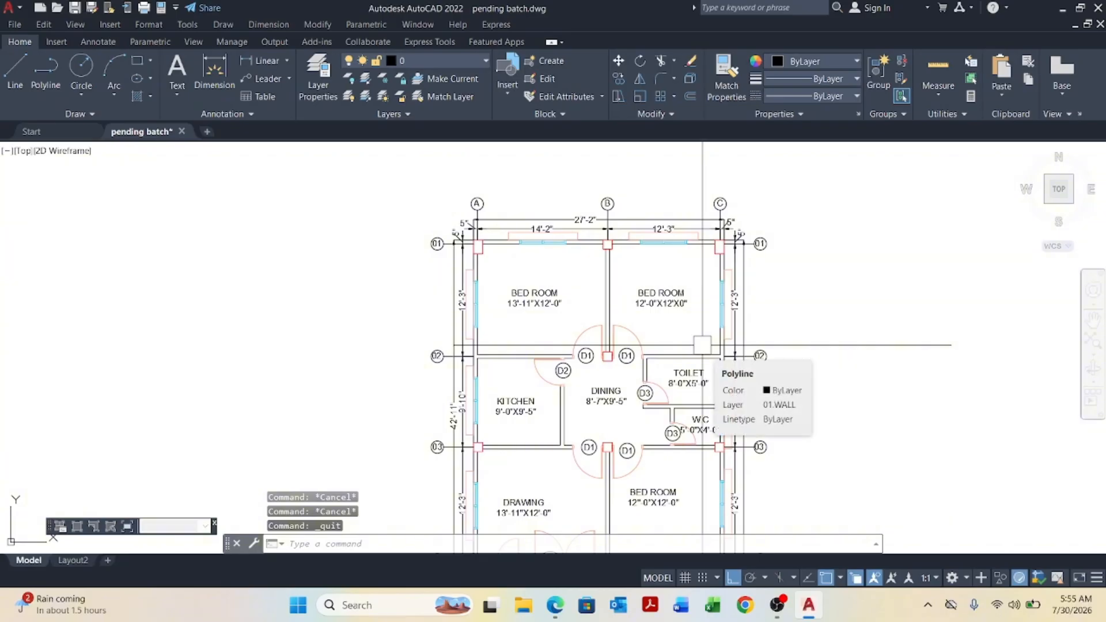
{"action": "scroll", "coordinate": [481, 213], "scroll_direction": "down", "scroll_amount": 2}
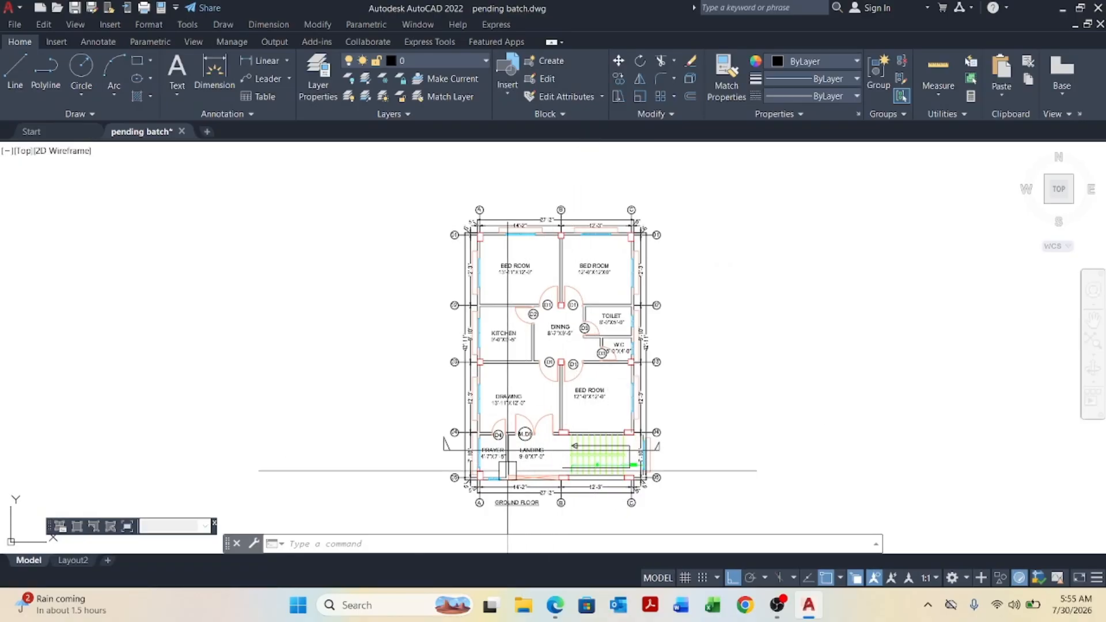
{"action": "scroll", "coordinate": [507, 471], "scroll_direction": "up", "scroll_amount": 4}
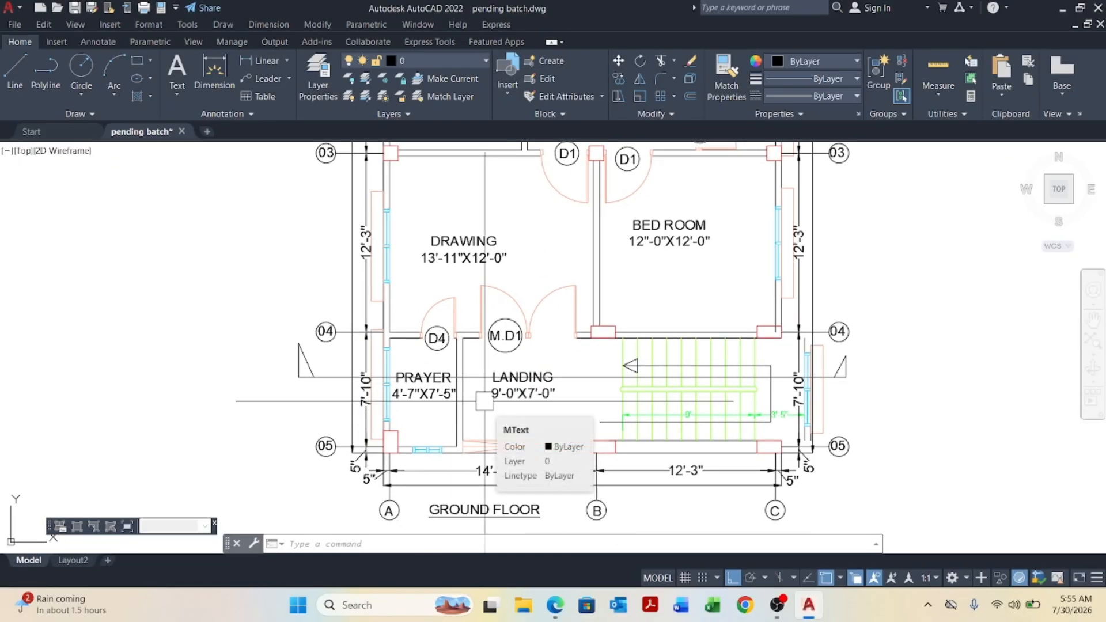
{"action": "scroll", "coordinate": [484, 402], "scroll_direction": "down", "scroll_amount": 5}
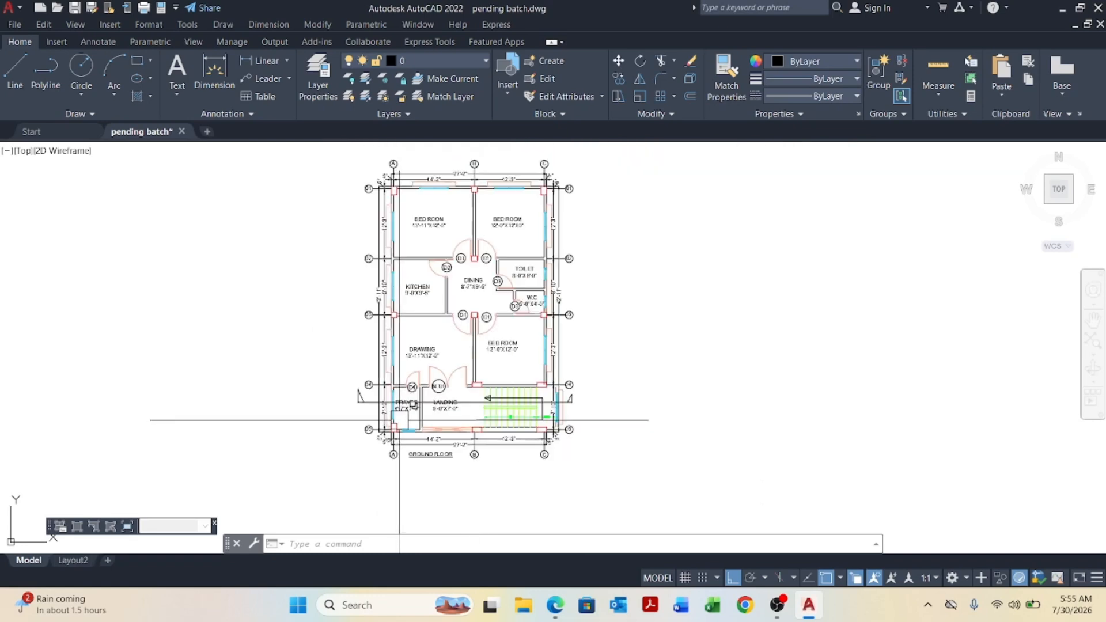
{"action": "scroll", "coordinate": [406, 366], "scroll_direction": "up", "scroll_amount": 2}
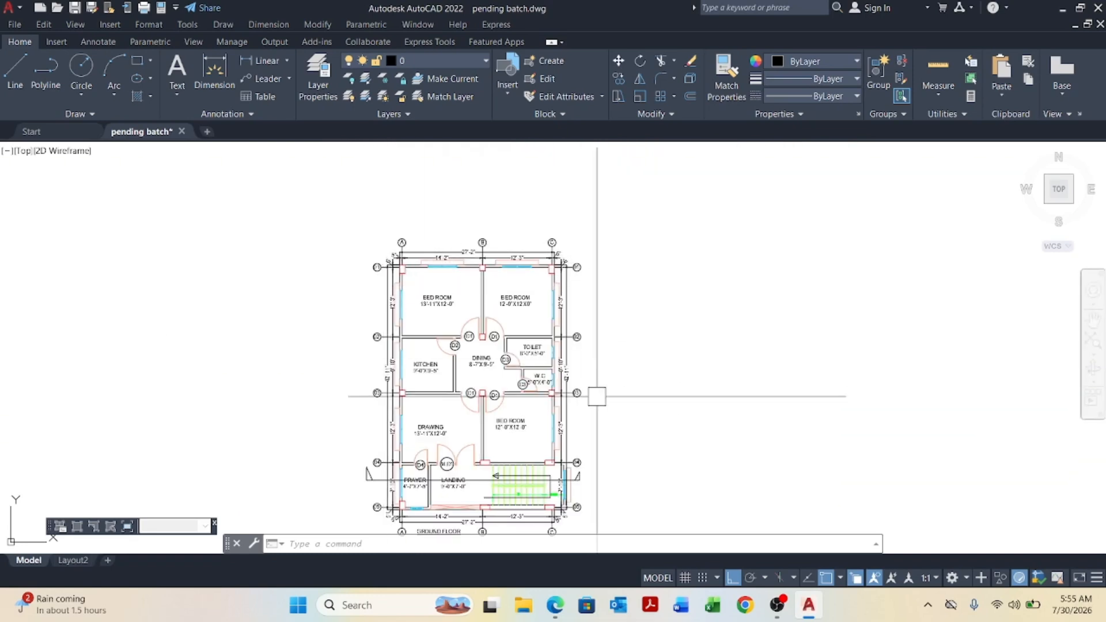
{"action": "scroll", "coordinate": [491, 301], "scroll_direction": "up", "scroll_amount": 2}
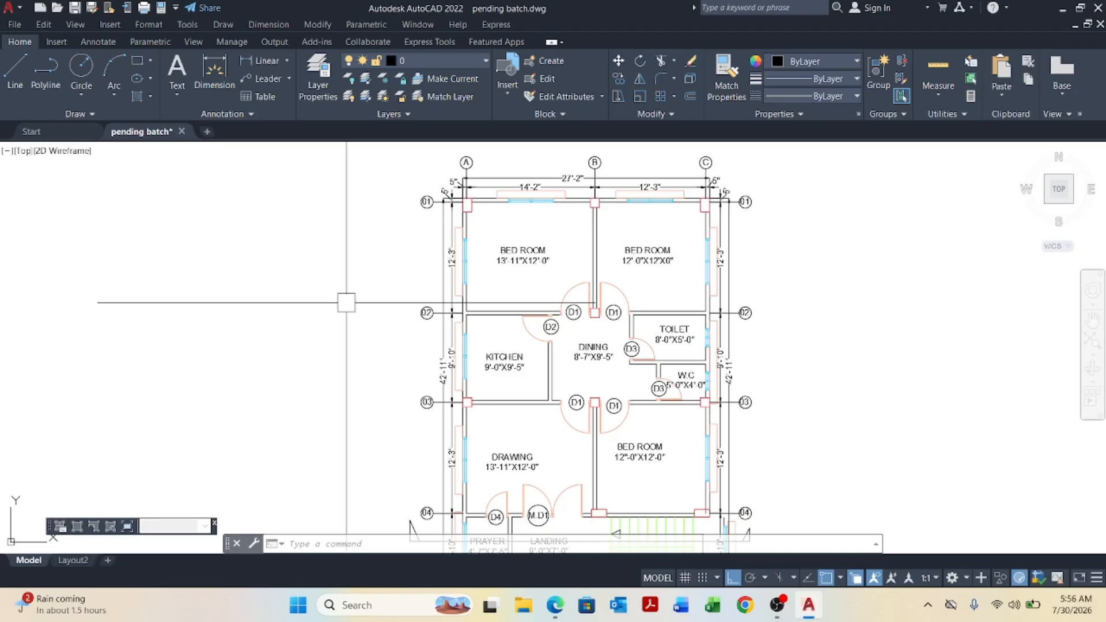
{"action": "left_click", "coordinate": [1097, 8]}
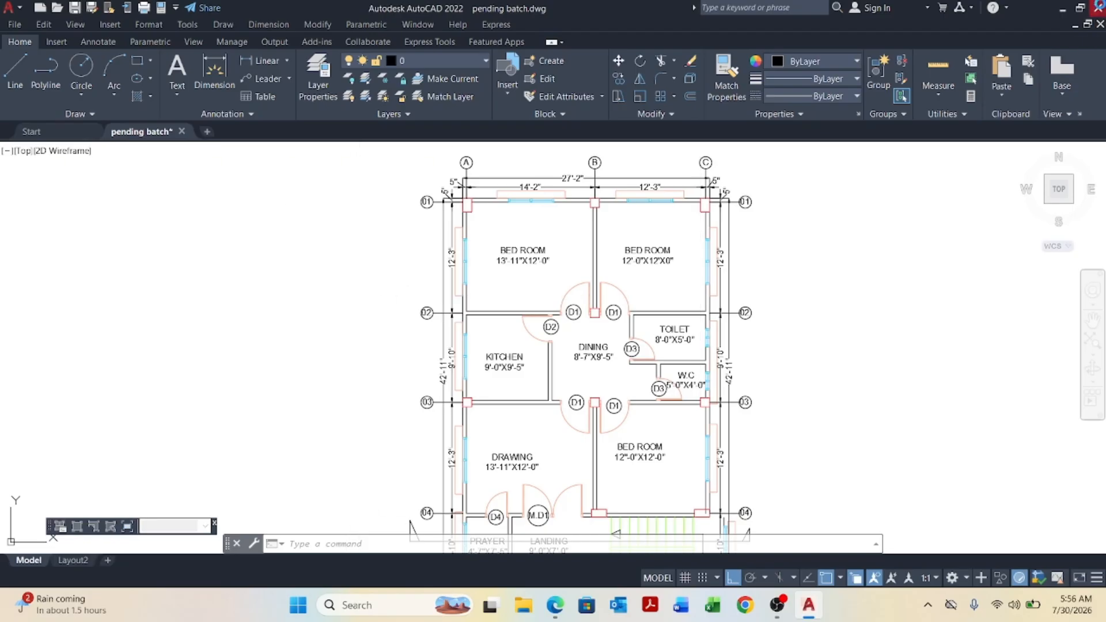
{"action": "left_click", "coordinate": [575, 340]}
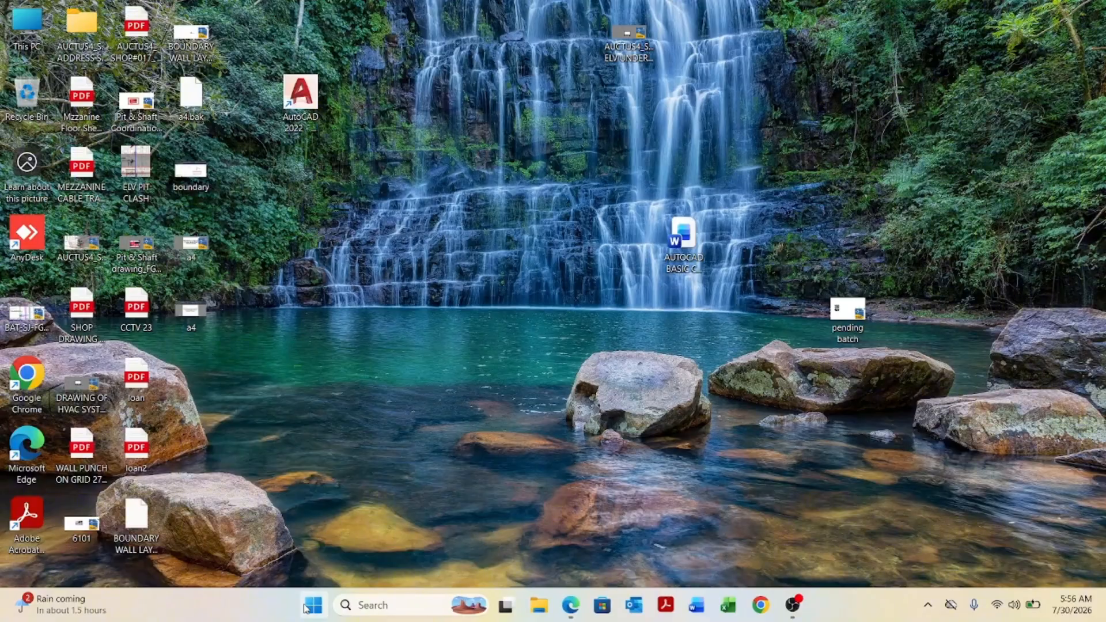
Launch SketchUp and start a new model from the Architectural Millimeters template.
{"action": "left_click", "coordinate": [306, 607]}
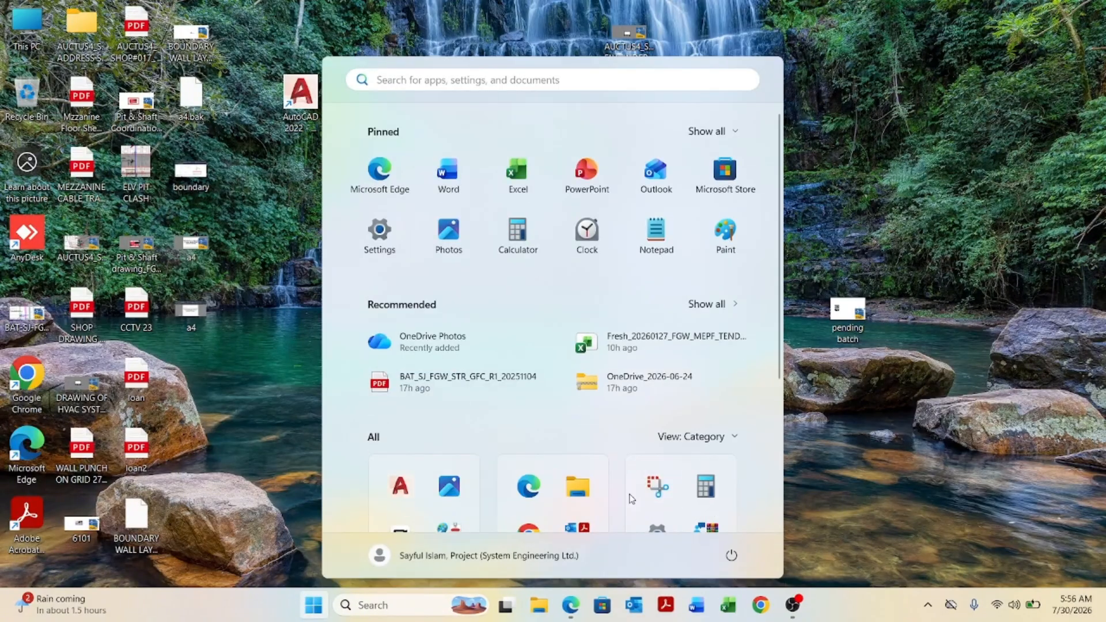
{"action": "scroll", "coordinate": [634, 466], "scroll_direction": "down", "scroll_amount": 3}
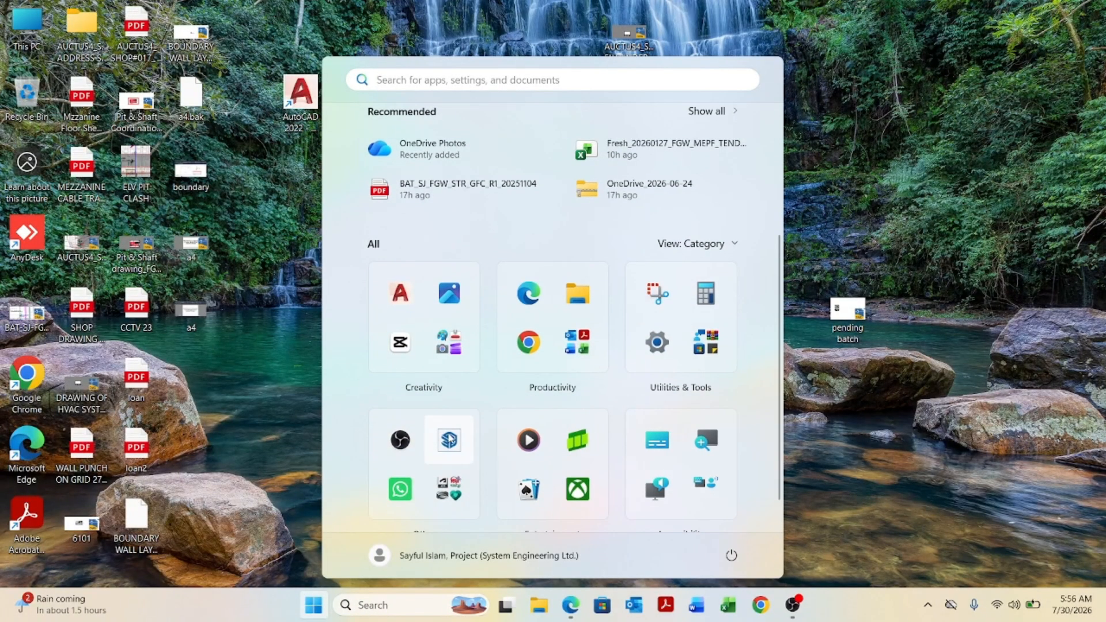
{"action": "left_click", "coordinate": [450, 439]}
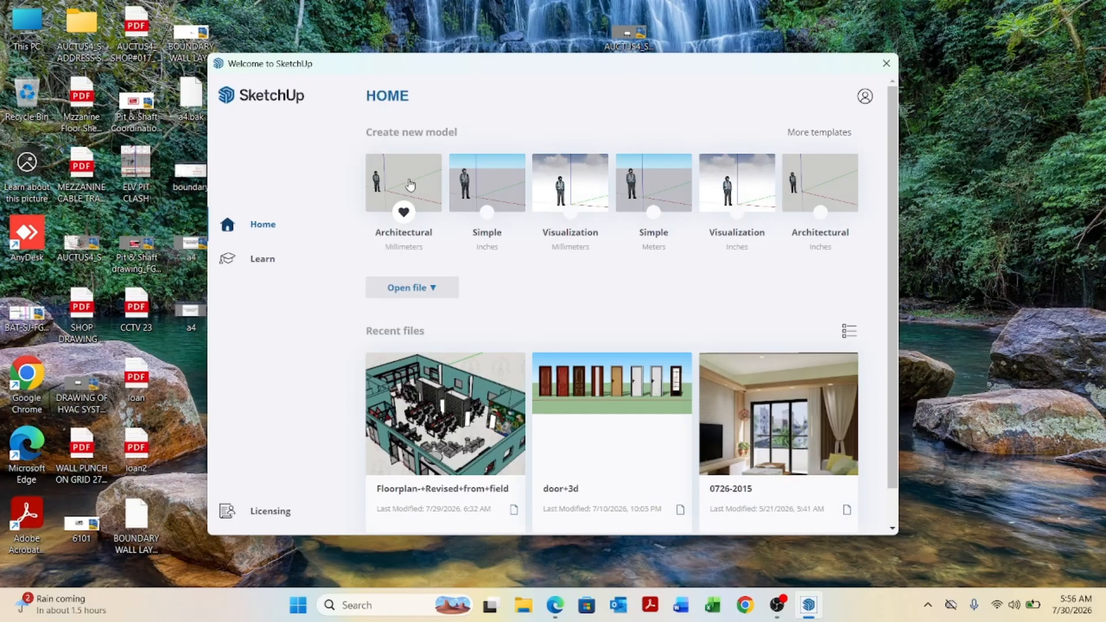
{"action": "left_click", "coordinate": [411, 184]}
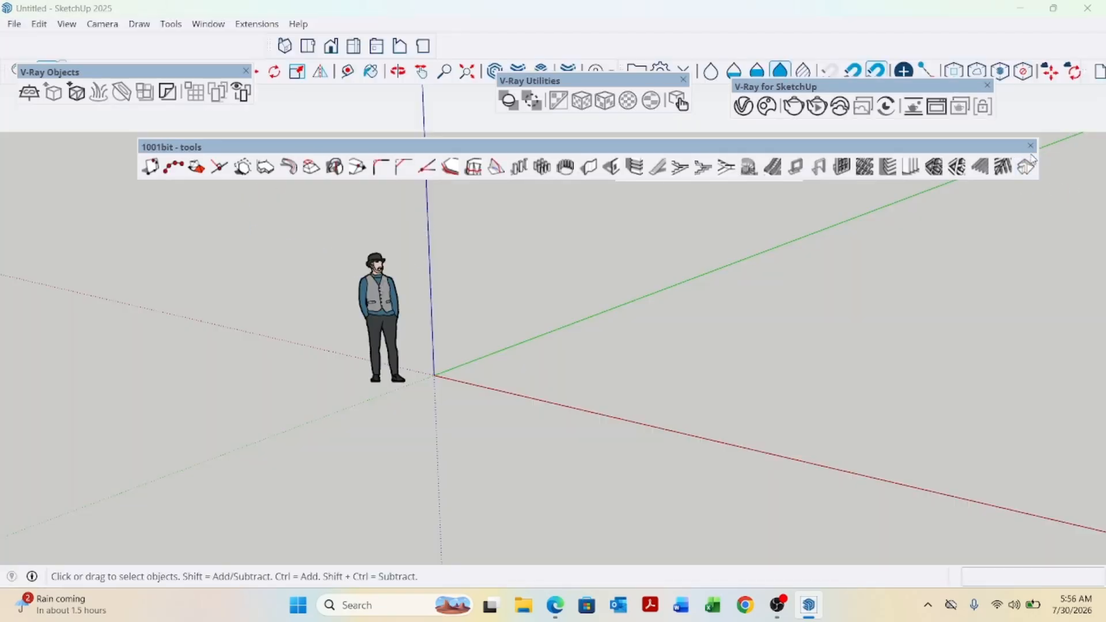
Close the 1001bit tools, V-Ray for SketchUp, V-Ray Utilities, V-Ray Lights and V-Ray Objects toolbars.
{"action": "left_click", "coordinate": [1030, 148]}
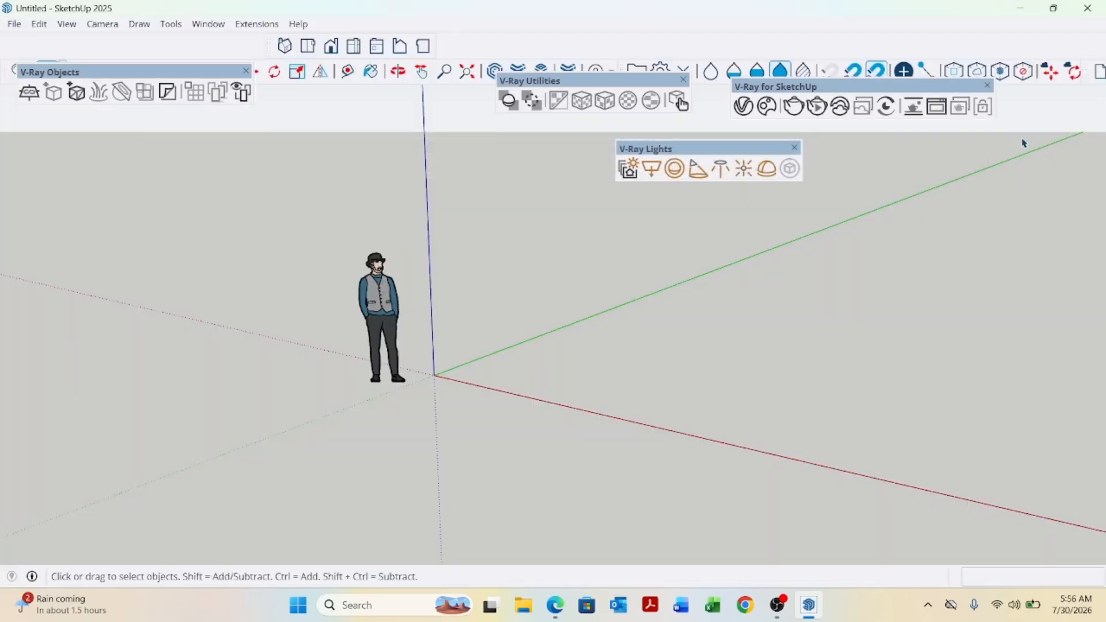
{"action": "left_click", "coordinate": [989, 86]}
{"action": "left_click", "coordinate": [684, 80]}
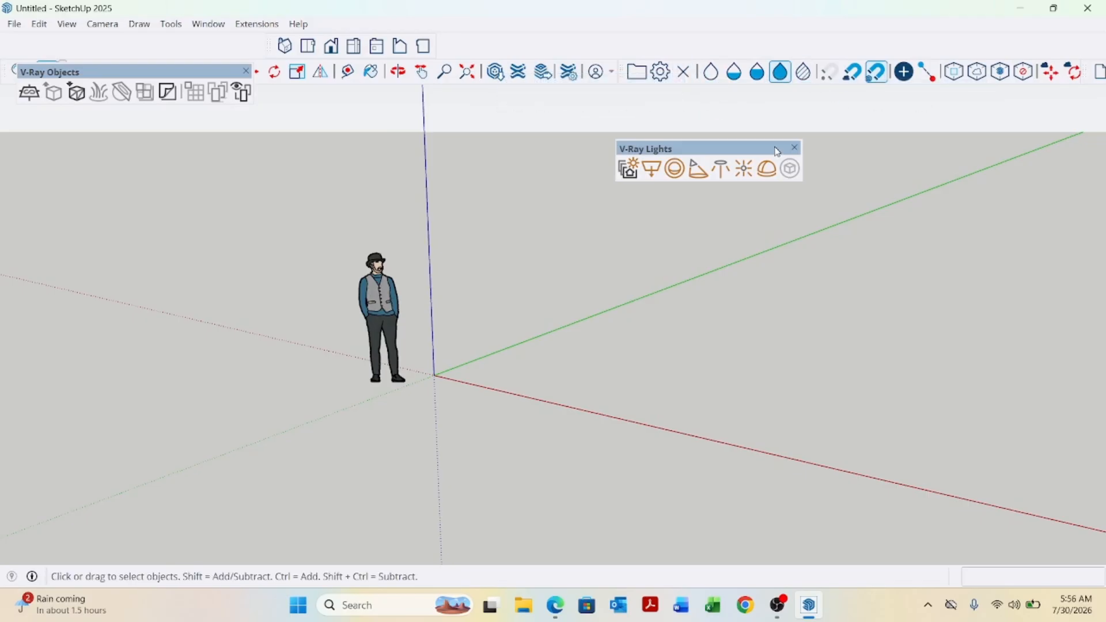
{"action": "left_click", "coordinate": [797, 148]}
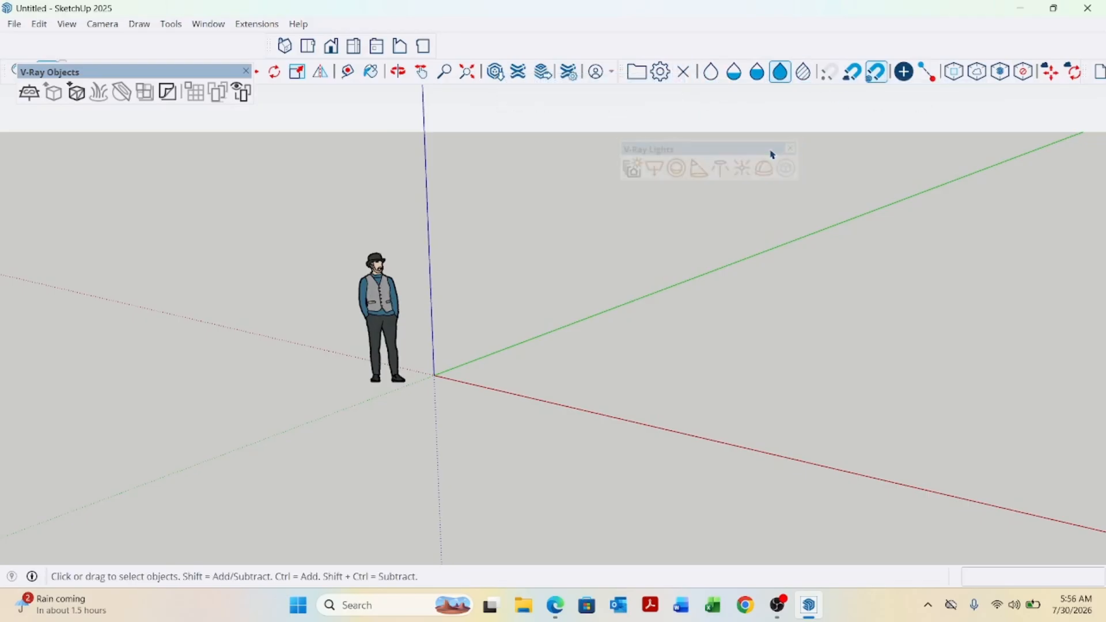
{"action": "left_click", "coordinate": [246, 73]}
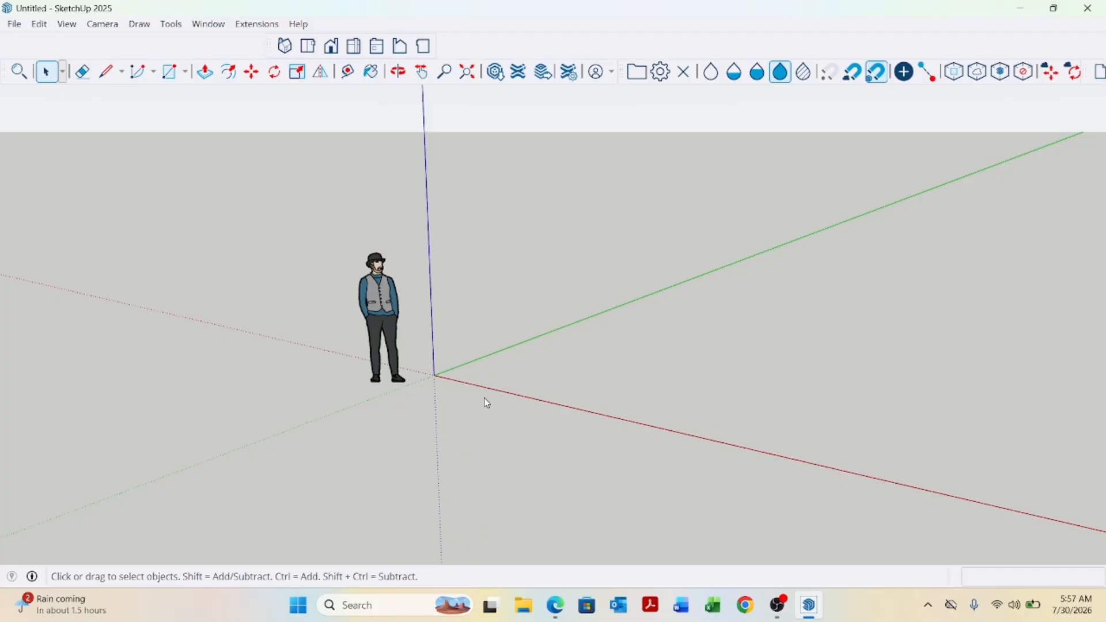
Import the pending batch drawing from the Desktop into the model.
{"action": "middle_click_drag", "start_coordinate": [418, 396], "coordinate": [620, 388]}
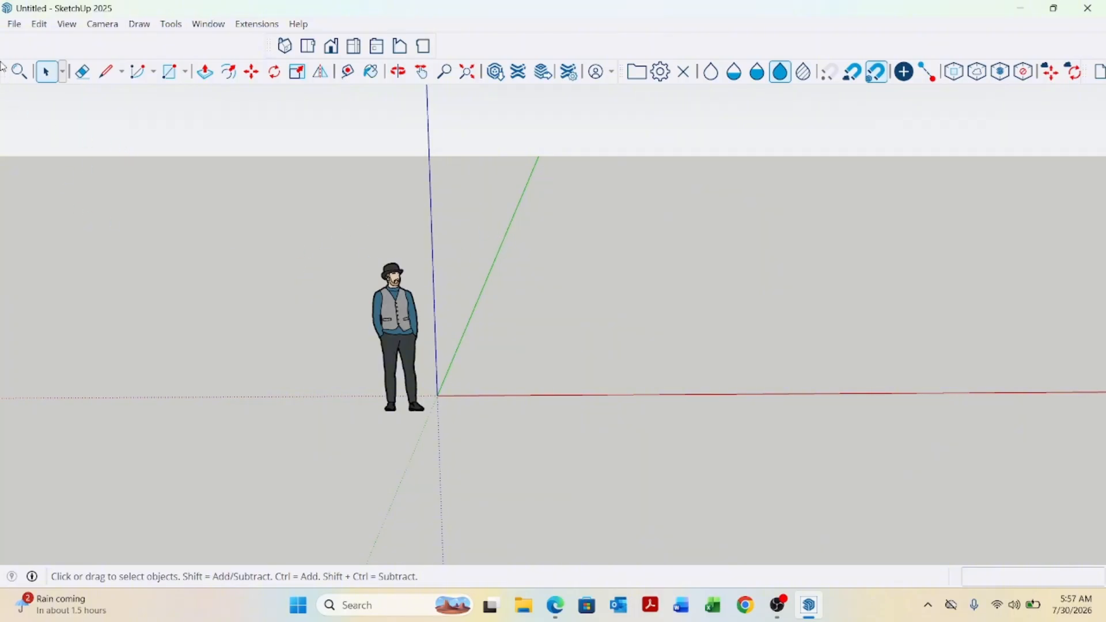
{"action": "left_click", "coordinate": [13, 24]}
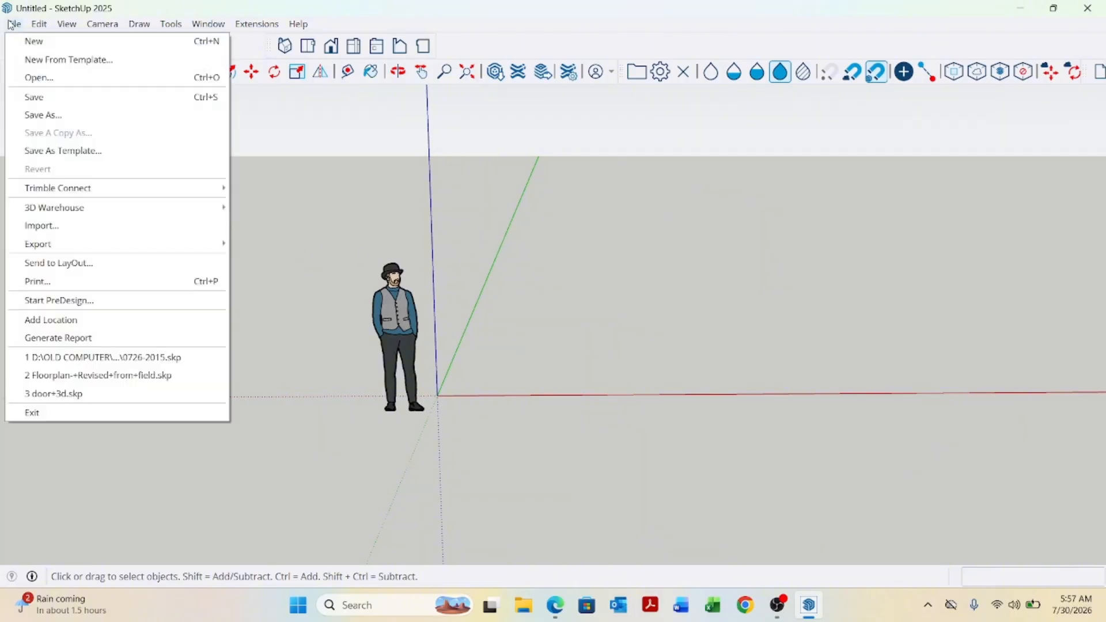
{"action": "left_click", "coordinate": [51, 226]}
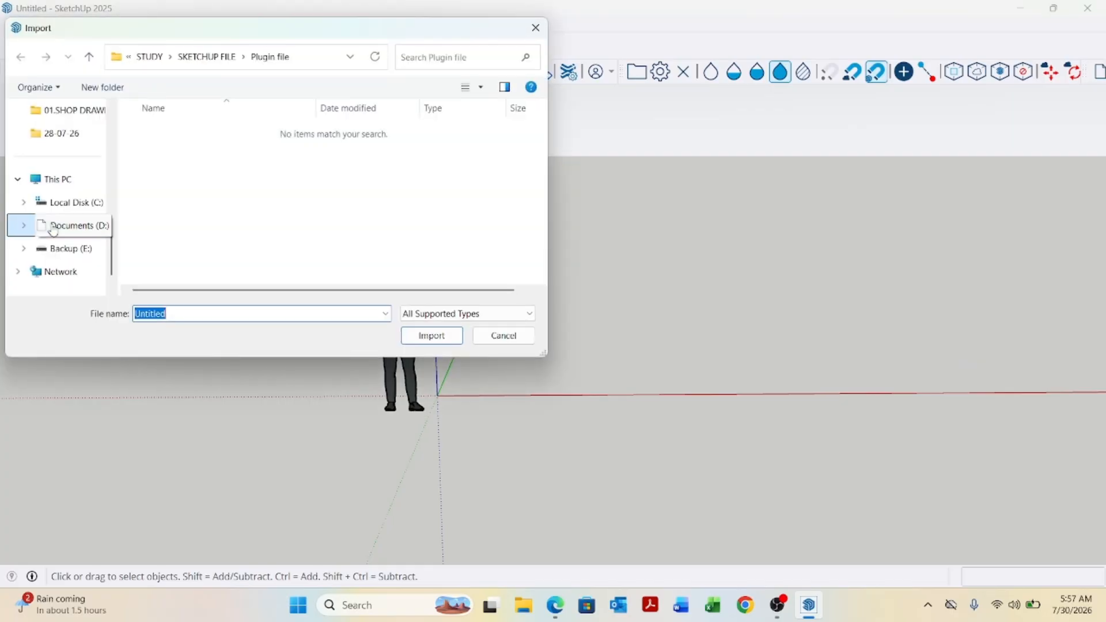
{"action": "scroll", "coordinate": [87, 173], "scroll_direction": "up", "scroll_amount": 3}
{"action": "scroll", "coordinate": [86, 196], "scroll_direction": "down", "scroll_amount": 3}
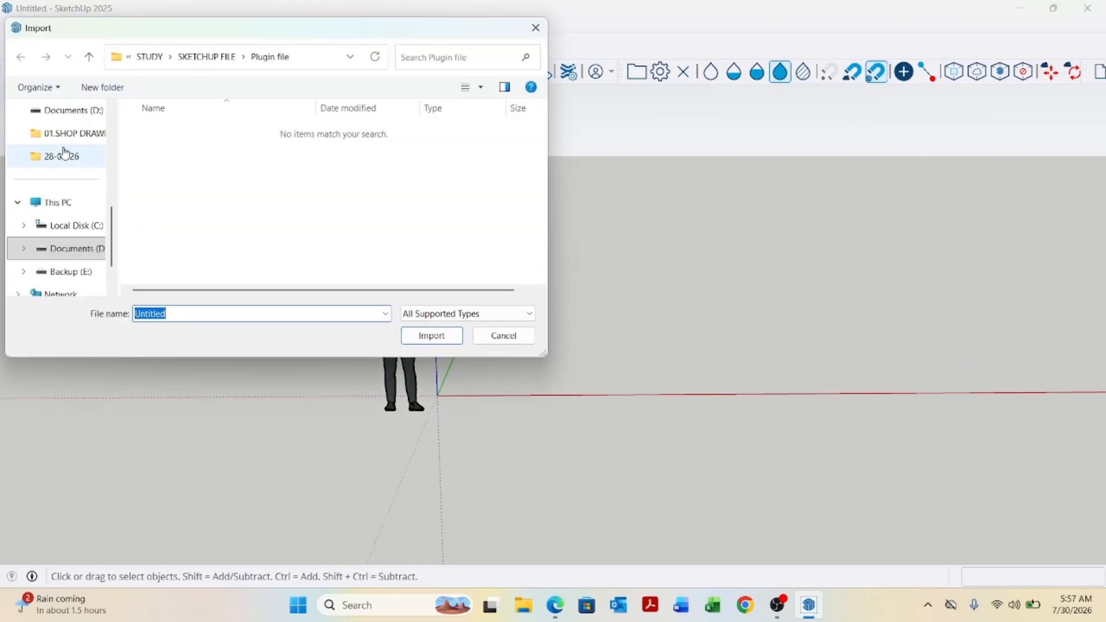
{"action": "scroll", "coordinate": [81, 248], "scroll_direction": "up", "scroll_amount": 5}
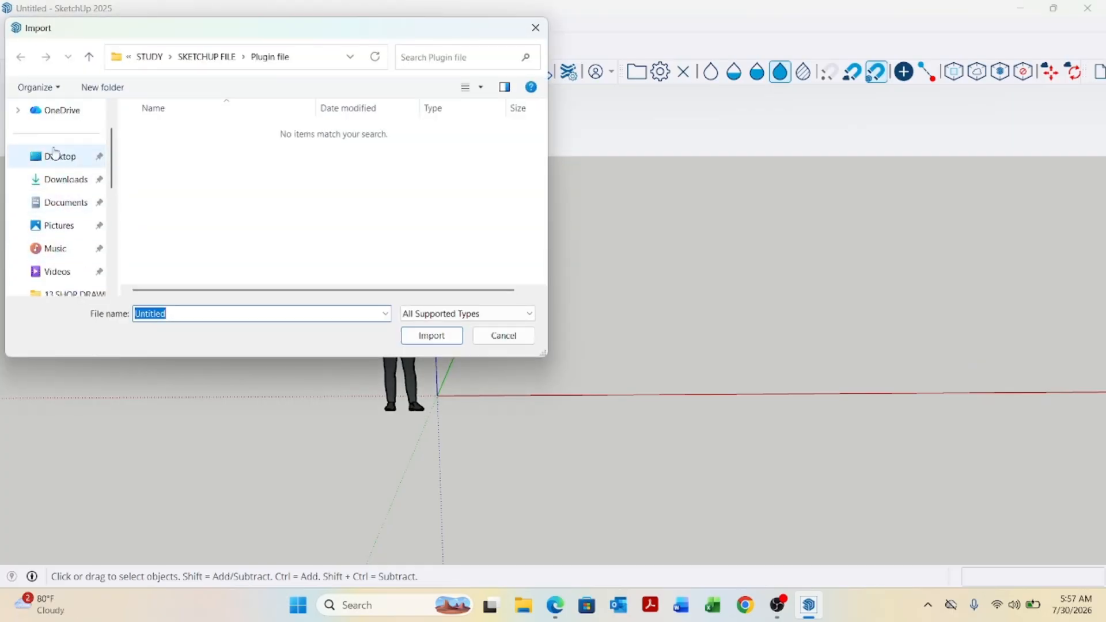
{"action": "left_click", "coordinate": [58, 156]}
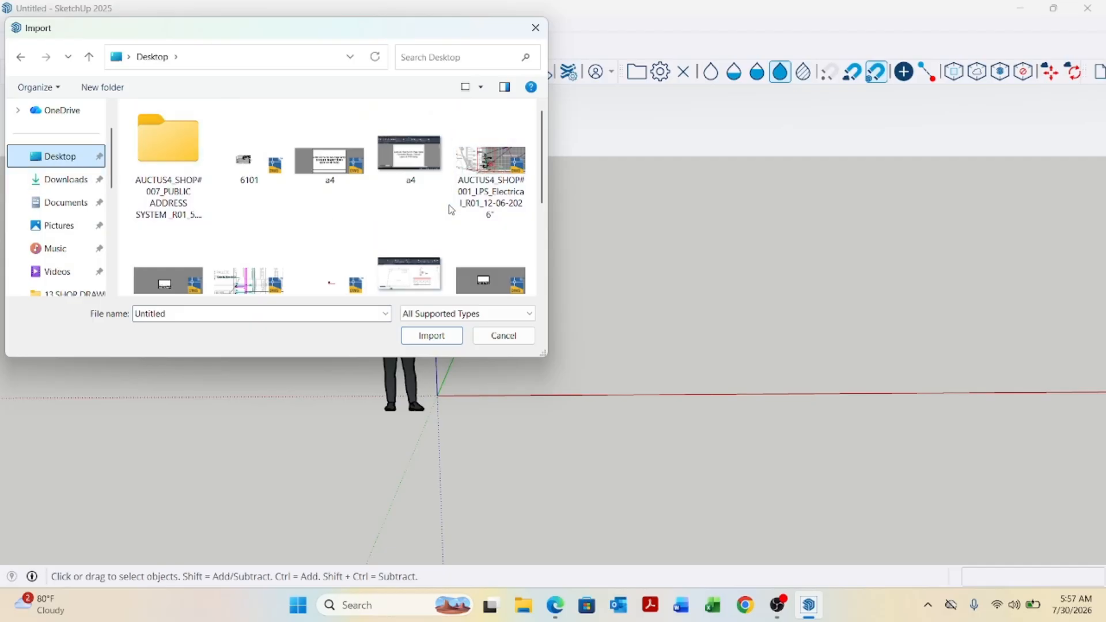
{"action": "scroll", "coordinate": [452, 213], "scroll_direction": "down", "scroll_amount": 3}
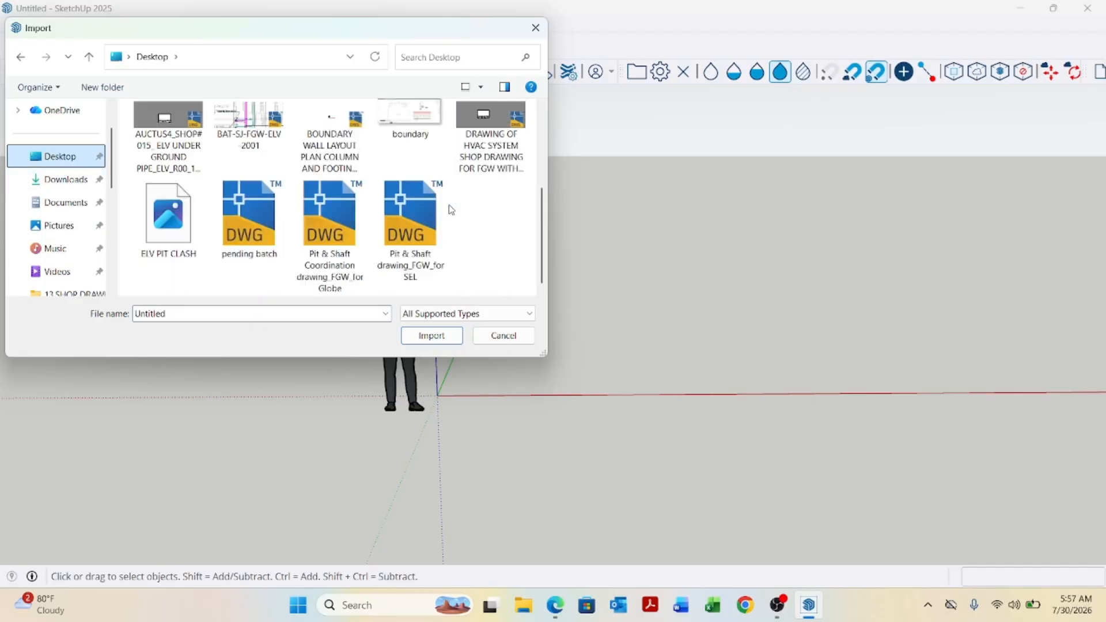
{"action": "left_click", "coordinate": [249, 233]}
{"action": "left_click", "coordinate": [424, 334]}
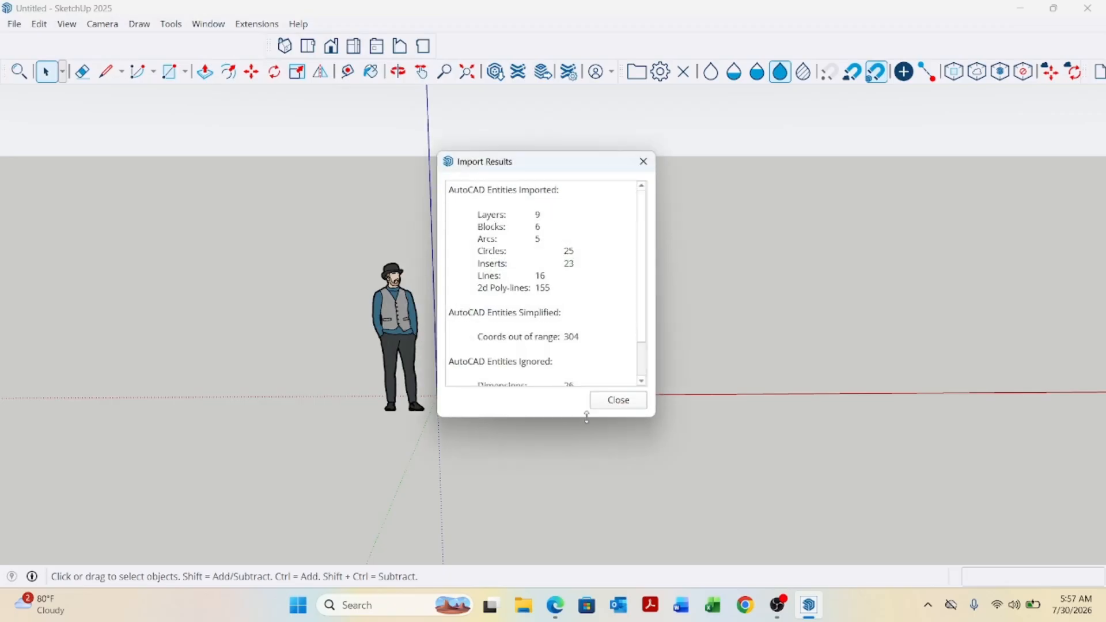
{"action": "left_click", "coordinate": [606, 409]}
Zoom and orbit to examine the imported floor plan near the origin.
{"action": "scroll", "coordinate": [366, 333], "scroll_direction": "down", "scroll_amount": 3}
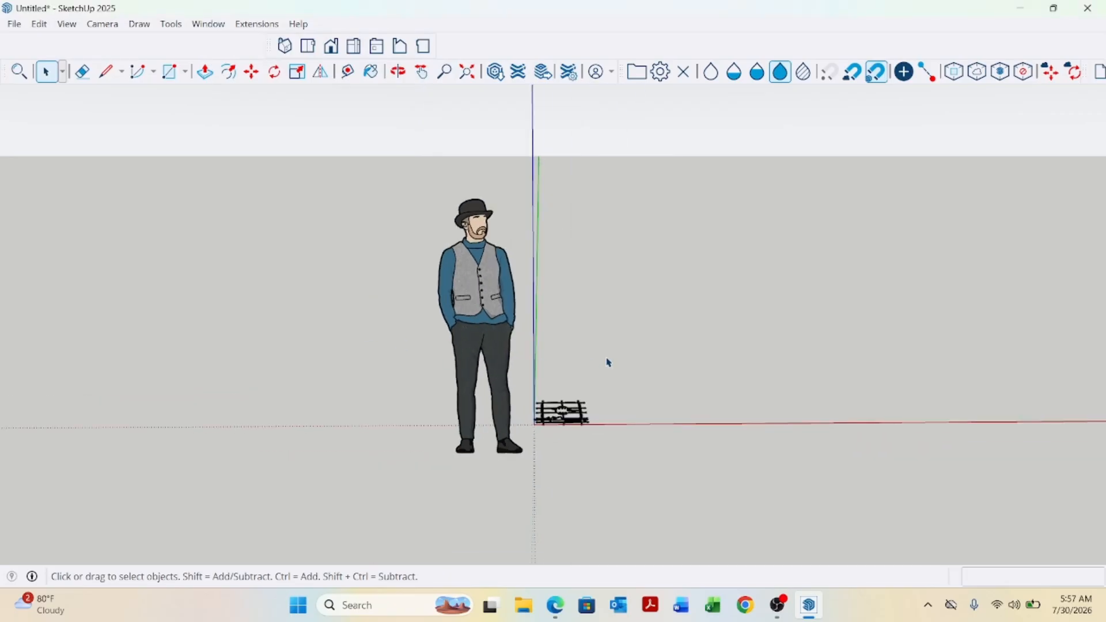
{"action": "middle_click_drag", "start_coordinate": [607, 363], "coordinate": [555, 460]}
{"action": "scroll", "coordinate": [599, 447], "scroll_direction": "up", "scroll_amount": 5}
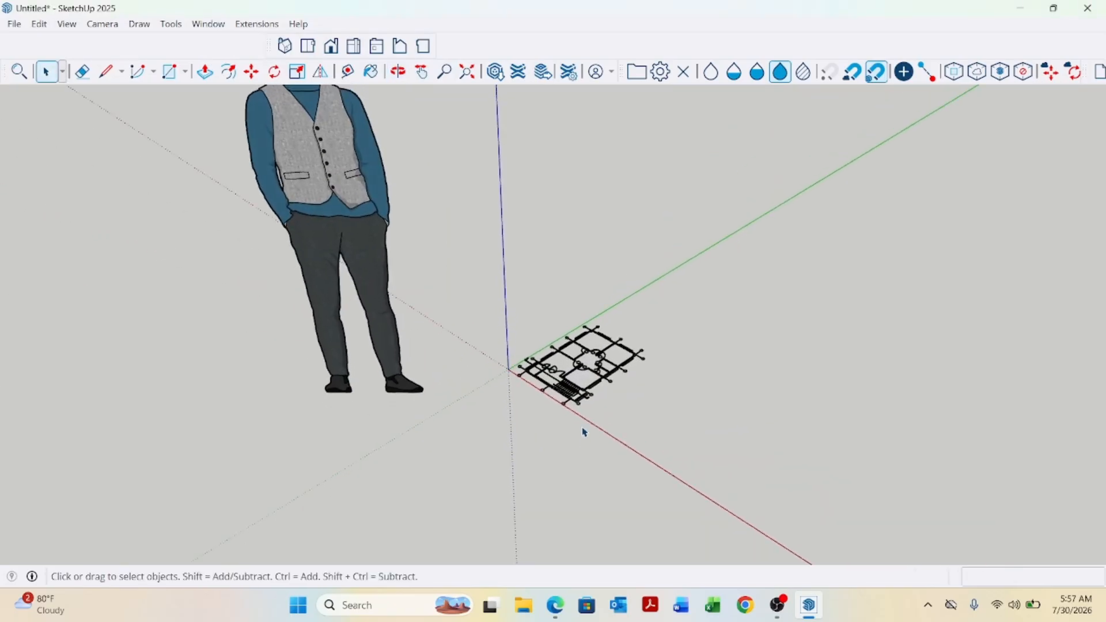
{"action": "scroll", "coordinate": [587, 425], "scroll_direction": "up", "scroll_amount": 5}
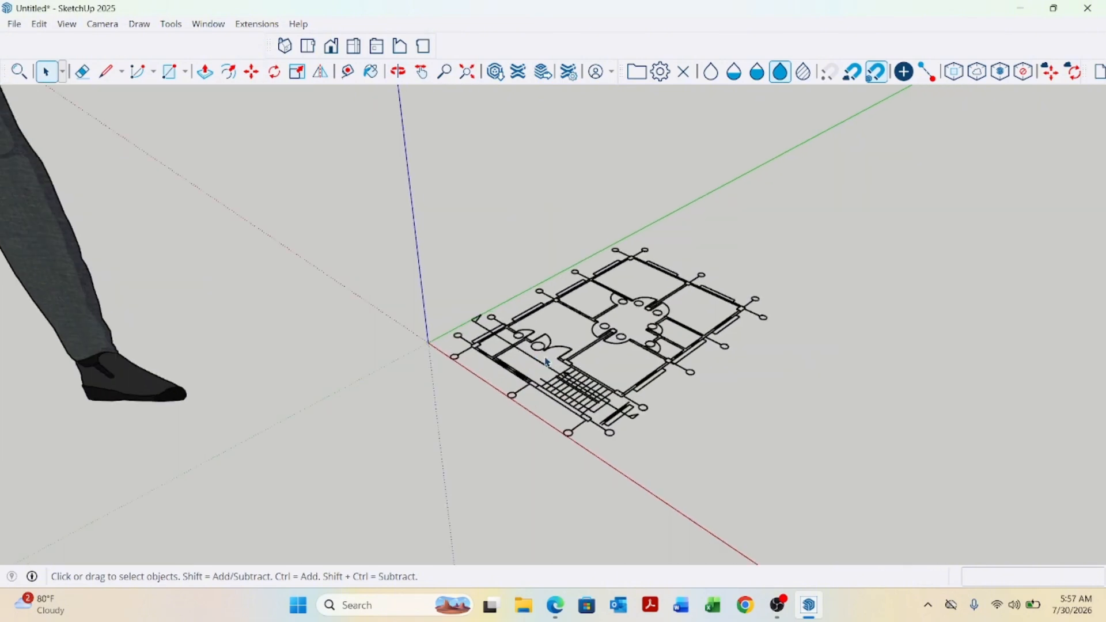
Draw a rectangle about 17 mm by 5 mm over the wall segment beside the front window to create a face.
{"action": "scroll", "coordinate": [524, 364], "scroll_direction": "up", "scroll_amount": 3}
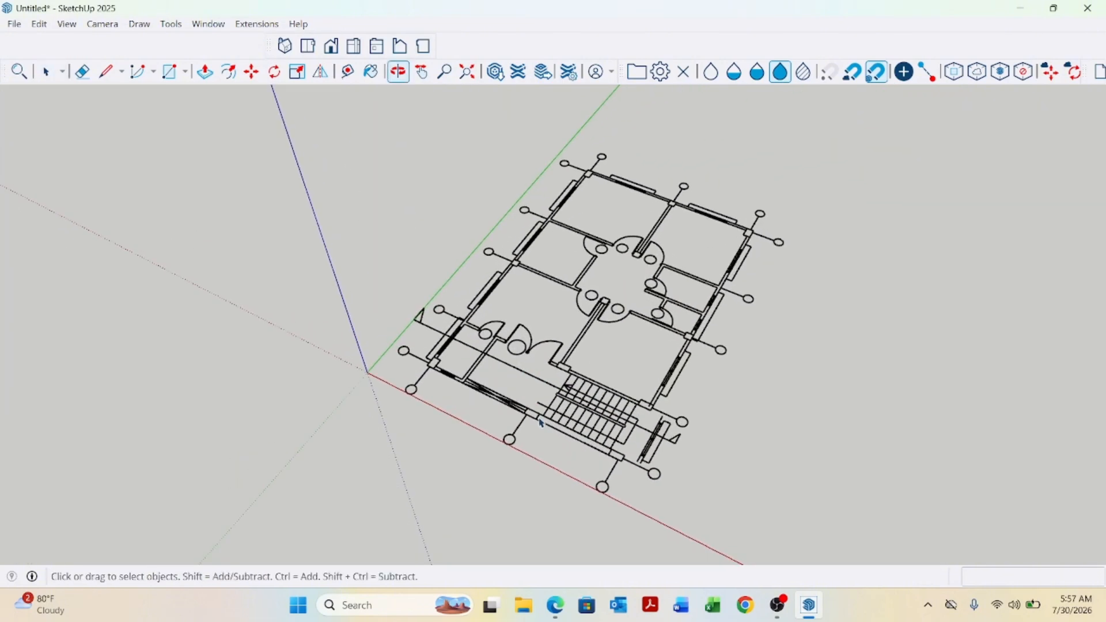
{"action": "middle_click_drag", "start_coordinate": [525, 363], "coordinate": [493, 387]}
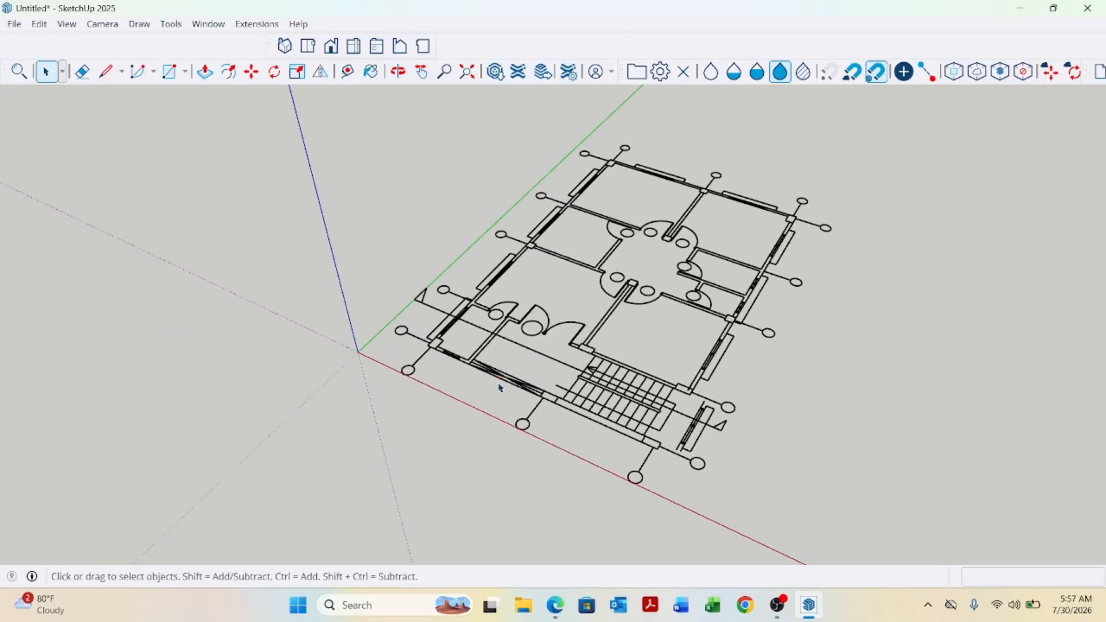
{"action": "middle_click_drag", "start_coordinate": [500, 388], "coordinate": [612, 398]}
{"action": "scroll", "coordinate": [611, 397], "scroll_direction": "up", "scroll_amount": 5}
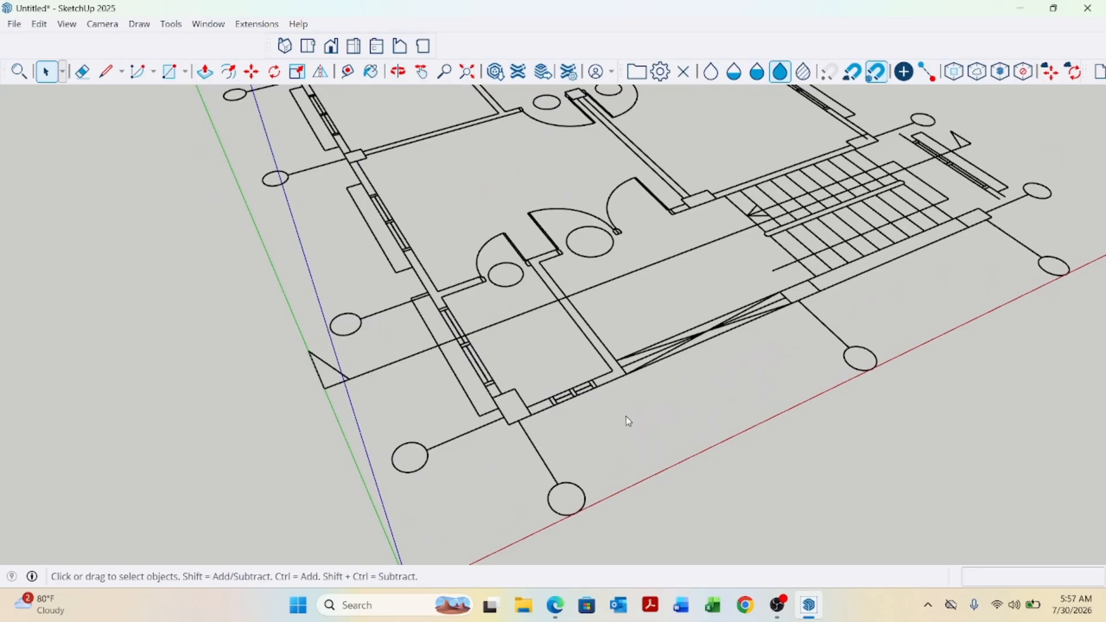
{"action": "middle_click_drag", "start_coordinate": [628, 421], "coordinate": [486, 452]}
{"action": "scroll", "coordinate": [723, 396], "scroll_direction": "down", "scroll_amount": 6}
{"action": "scroll", "coordinate": [486, 451], "scroll_direction": "up", "scroll_amount": 8}
{"action": "middle_click_drag", "start_coordinate": [388, 456], "coordinate": [468, 431]}
{"action": "key", "text": "r"}
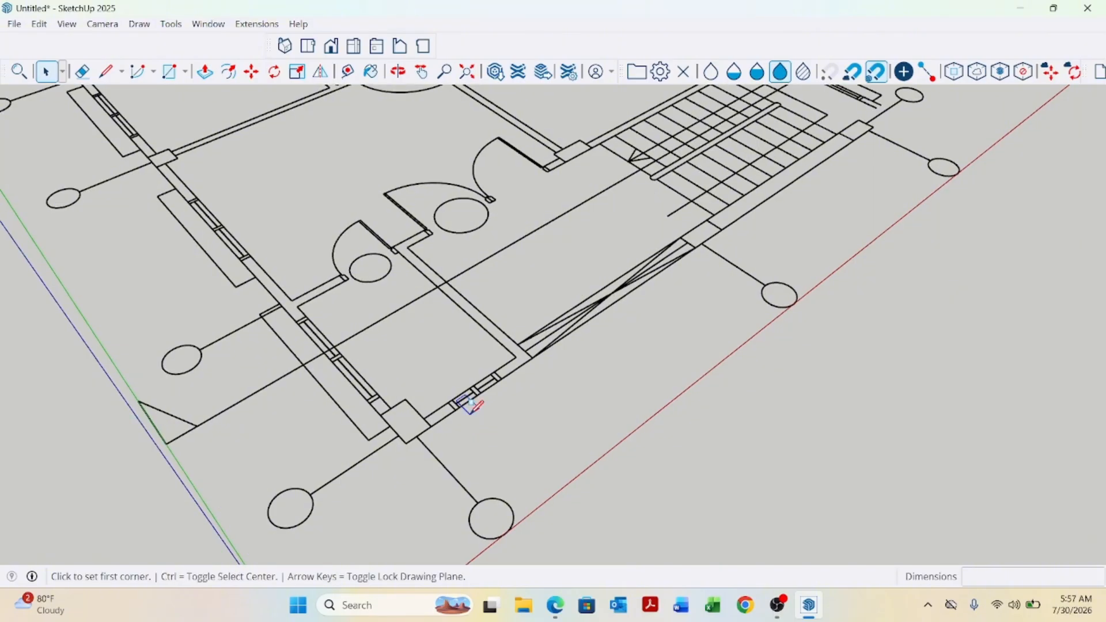
{"action": "scroll", "coordinate": [493, 383], "scroll_direction": "up", "scroll_amount": 5}
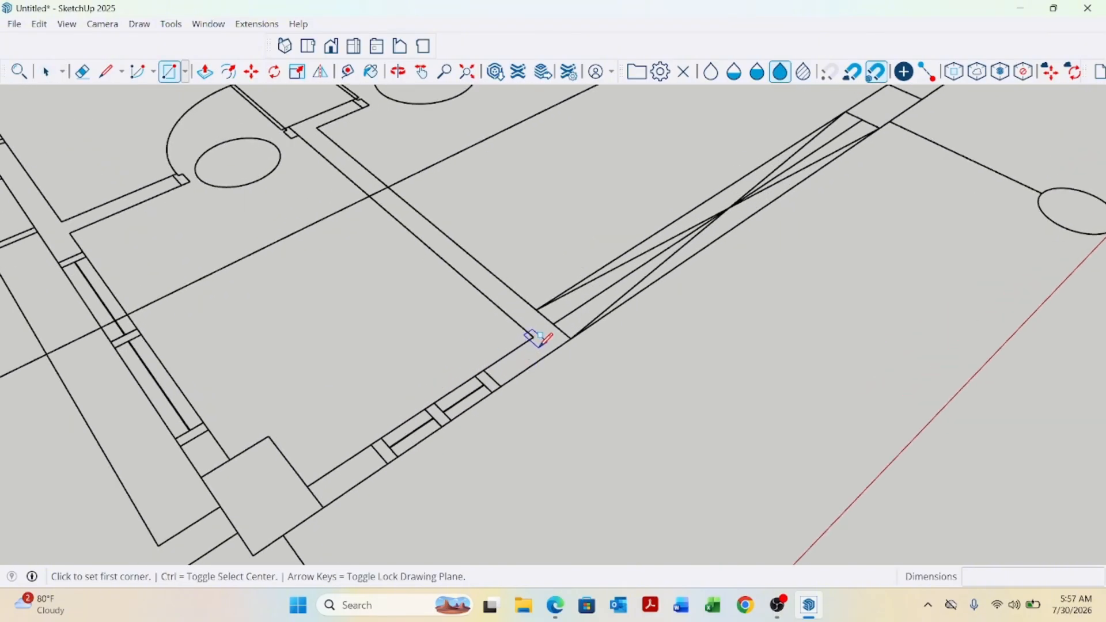
{"action": "left_click", "coordinate": [571, 338]}
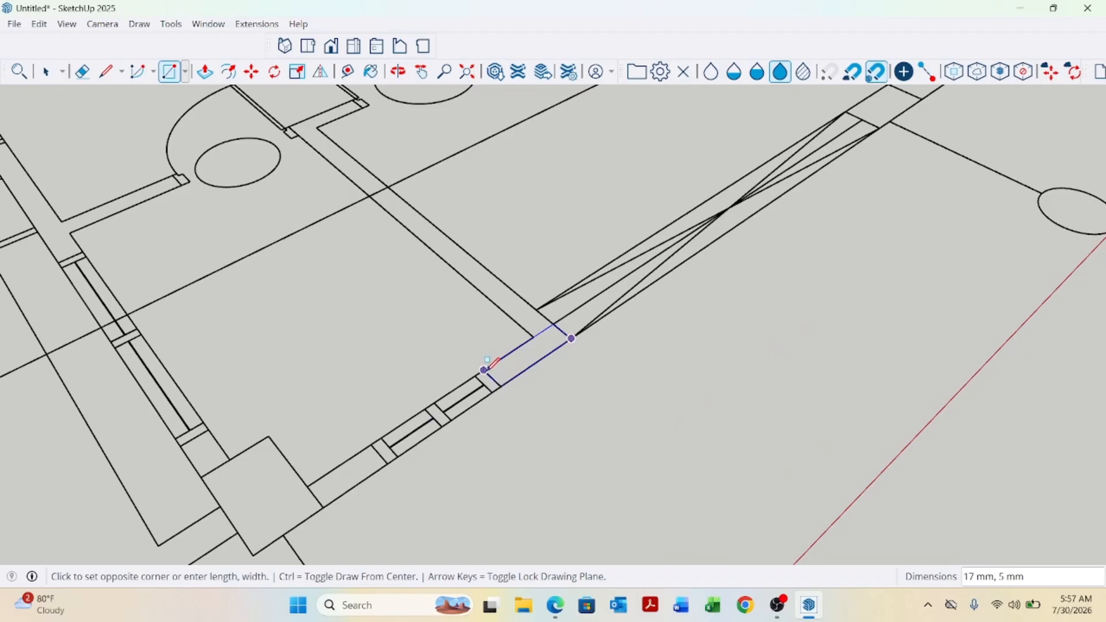
{"action": "left_click", "coordinate": [490, 360]}
Draw a rectangle about 24 mm by 5 mm over the front window strip next to it.
{"action": "scroll", "coordinate": [501, 358], "scroll_direction": "down", "scroll_amount": 3}
{"action": "scroll", "coordinate": [428, 419], "scroll_direction": "up", "scroll_amount": 3}
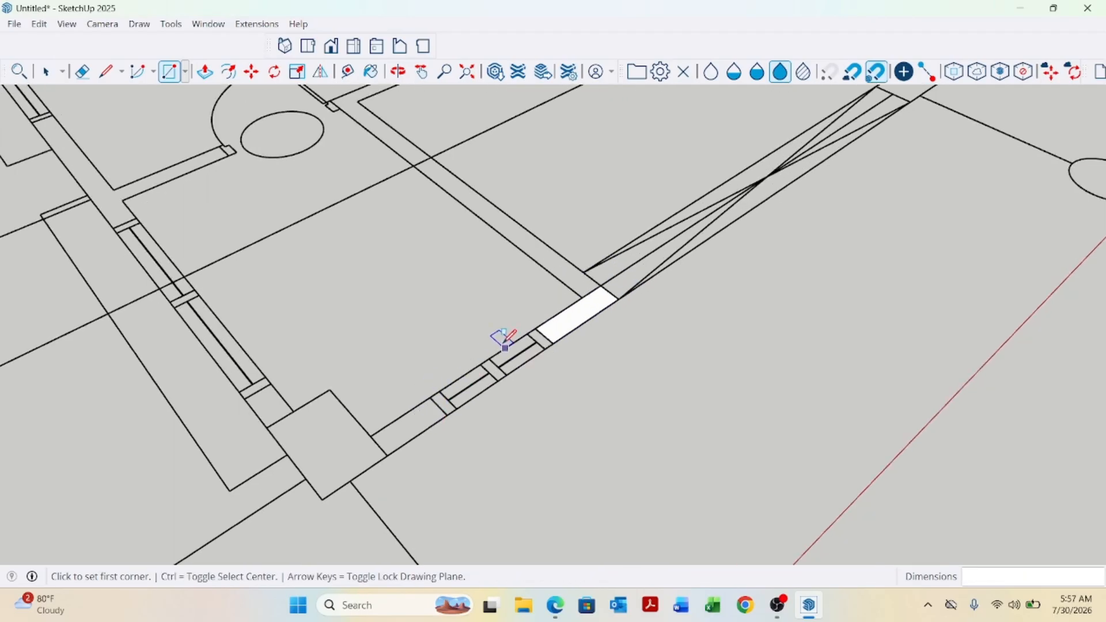
{"action": "left_click", "coordinate": [536, 328]}
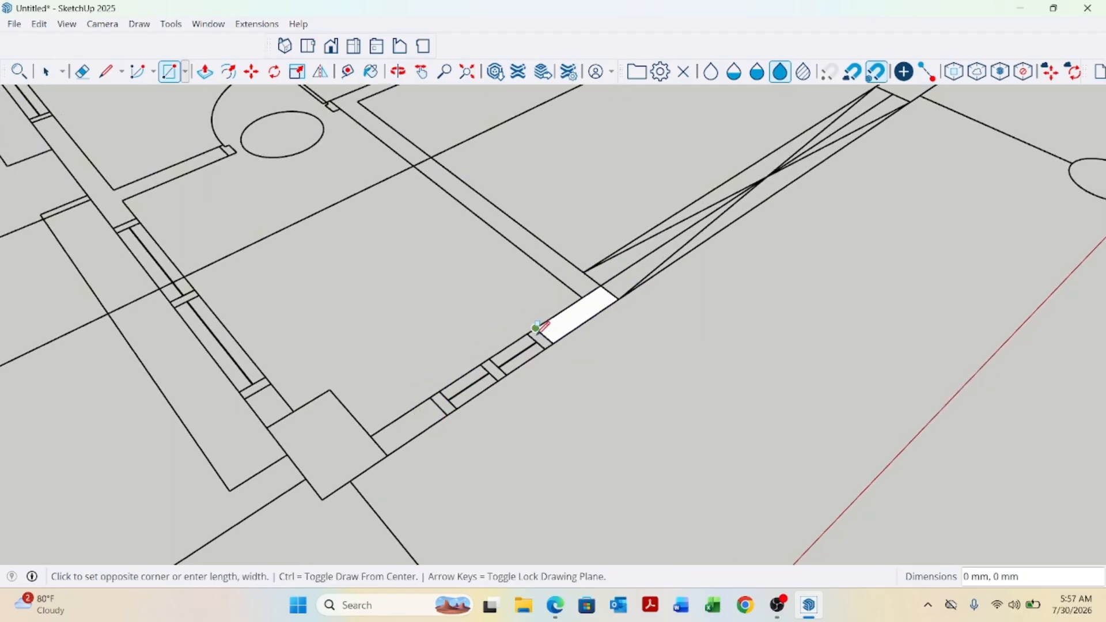
{"action": "left_click", "coordinate": [450, 412]}
Trace the missing edges of the corner column with the Line tool to close it into a face.
{"action": "scroll", "coordinate": [364, 414], "scroll_direction": "up", "scroll_amount": 2}
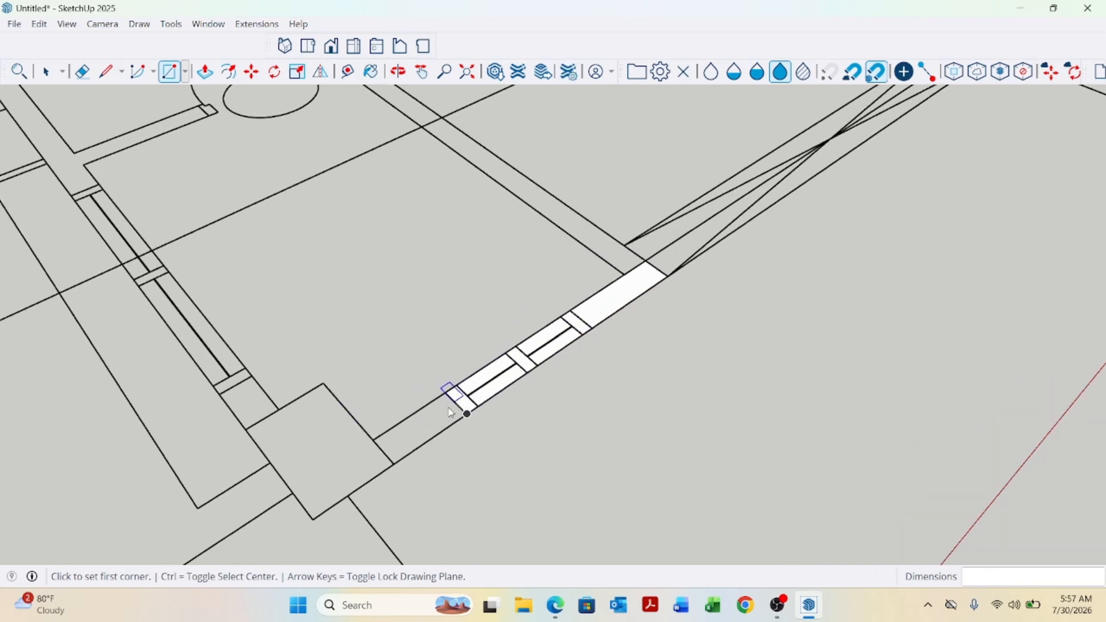
{"action": "scroll", "coordinate": [461, 444], "scroll_direction": "down", "scroll_amount": 2}
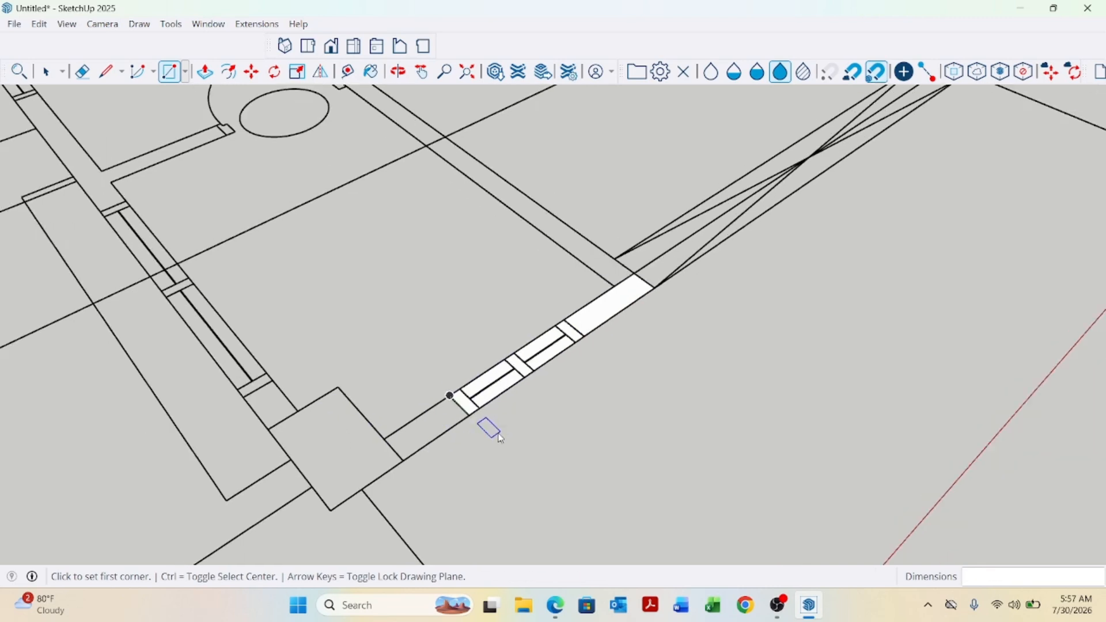
{"action": "scroll", "coordinate": [546, 432], "scroll_direction": "down", "scroll_amount": 1}
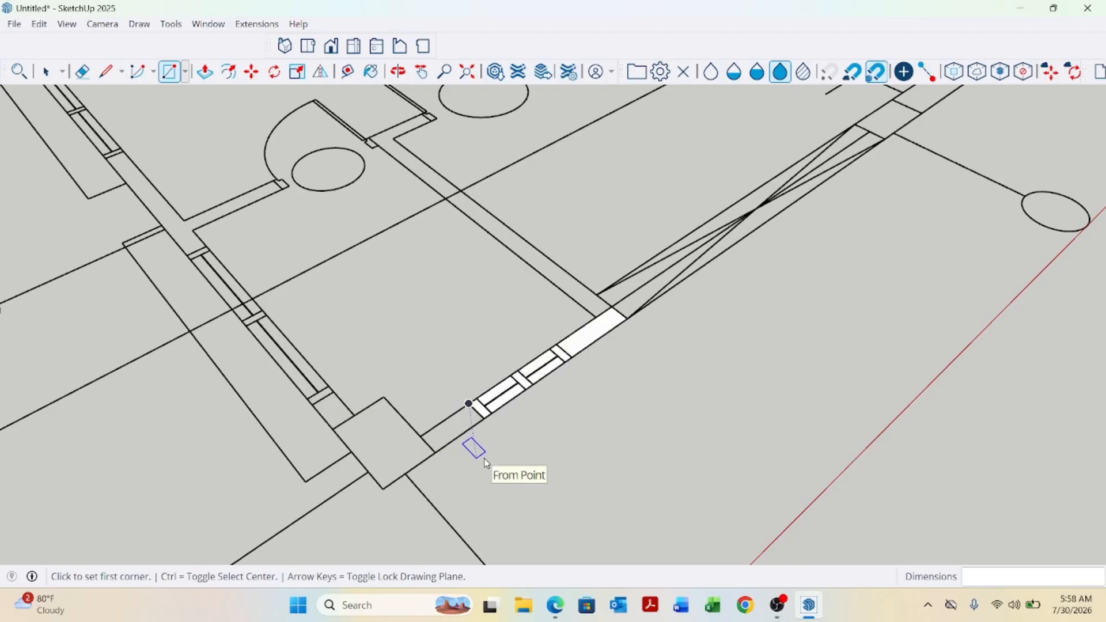
{"action": "key", "text": "l"}
{"action": "scroll", "coordinate": [483, 429], "scroll_direction": "up", "scroll_amount": 1}
{"action": "left_click", "coordinate": [486, 416]}
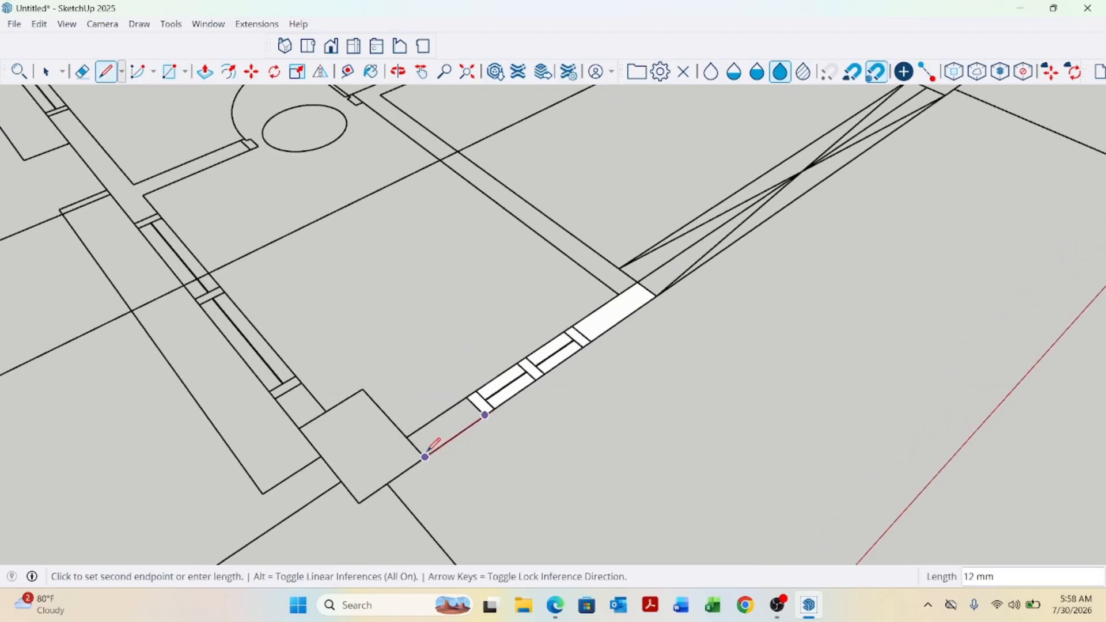
{"action": "left_click", "coordinate": [359, 501]}
{"action": "left_click", "coordinate": [363, 389]}
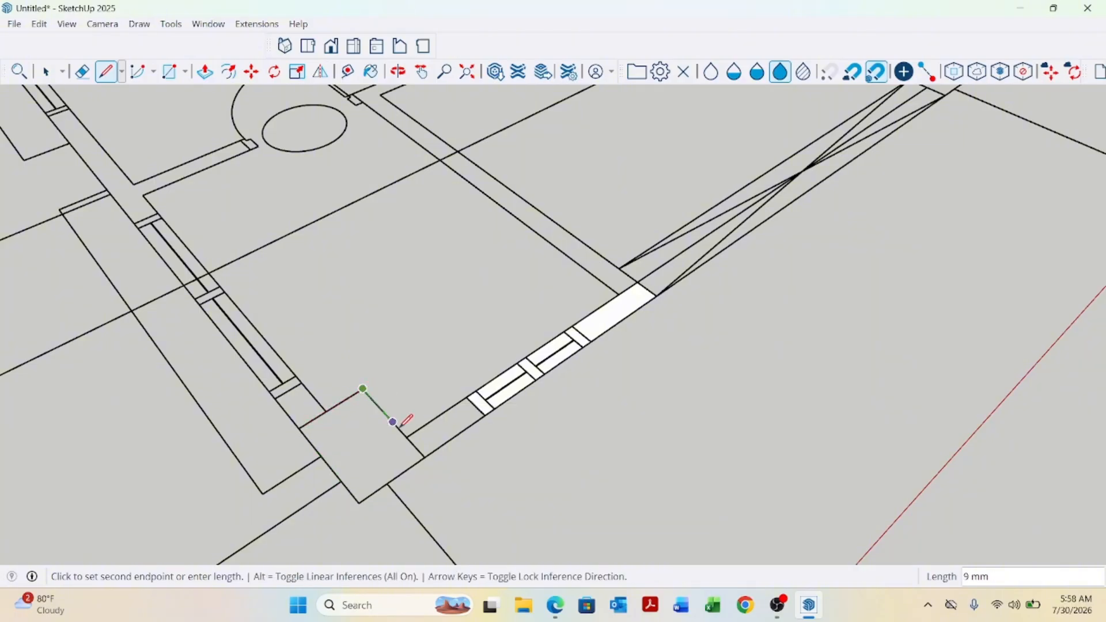
{"action": "left_click", "coordinate": [466, 396]}
{"action": "scroll", "coordinate": [530, 421], "scroll_direction": "down", "scroll_amount": 3}
{"action": "scroll", "coordinate": [353, 388], "scroll_direction": "up", "scroll_amount": 5}
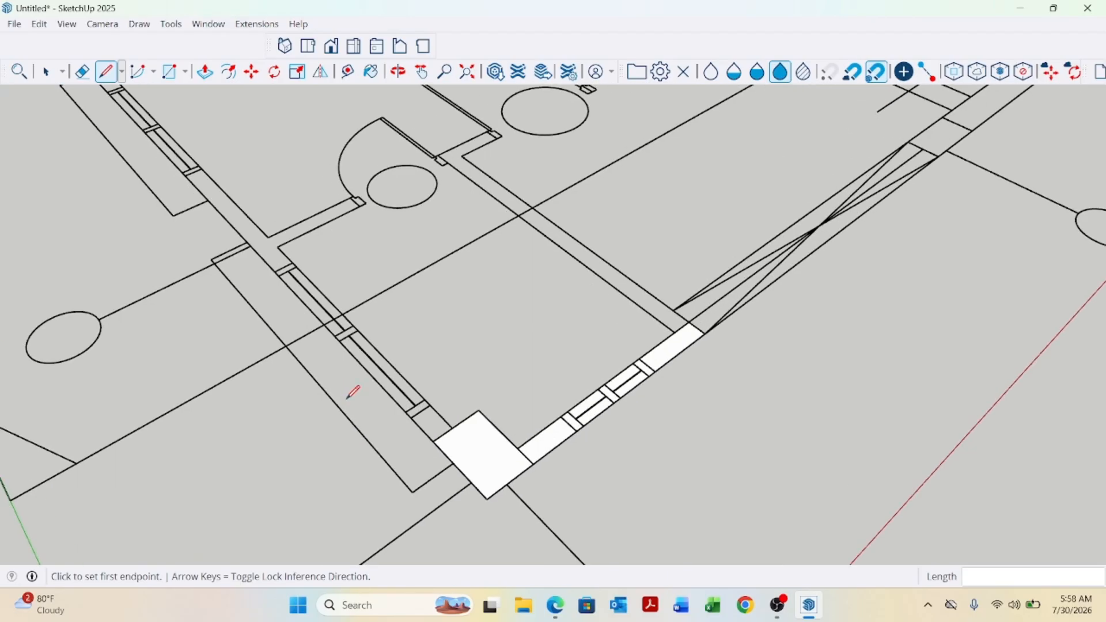
{"action": "scroll", "coordinate": [441, 410], "scroll_direction": "up", "scroll_amount": 1}
{"action": "left_click", "coordinate": [443, 391]}
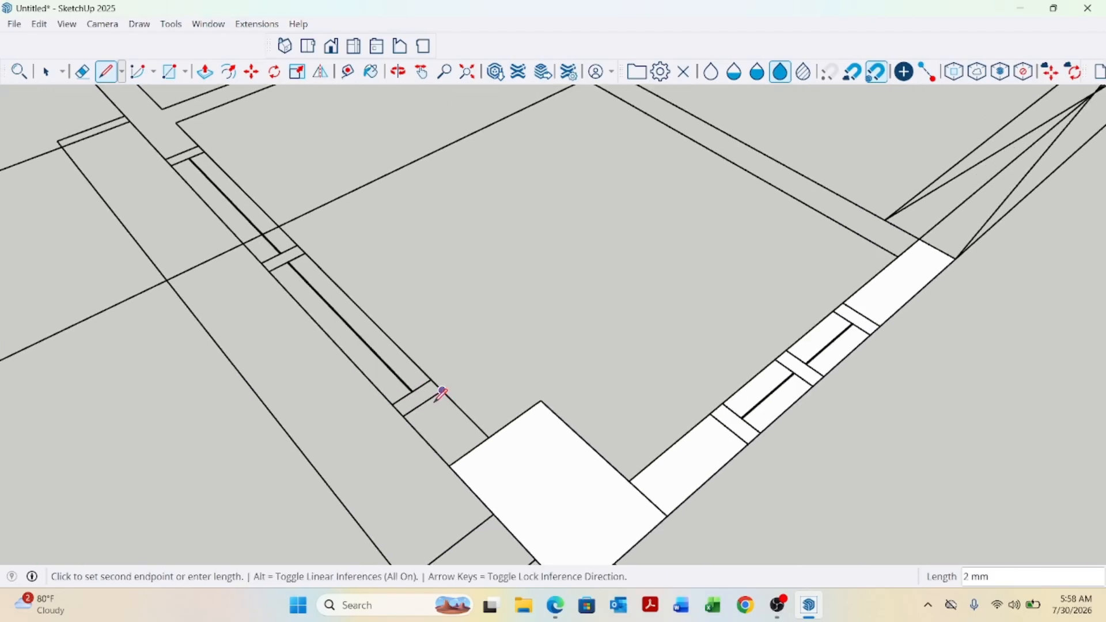
{"action": "key", "text": "Escape"}
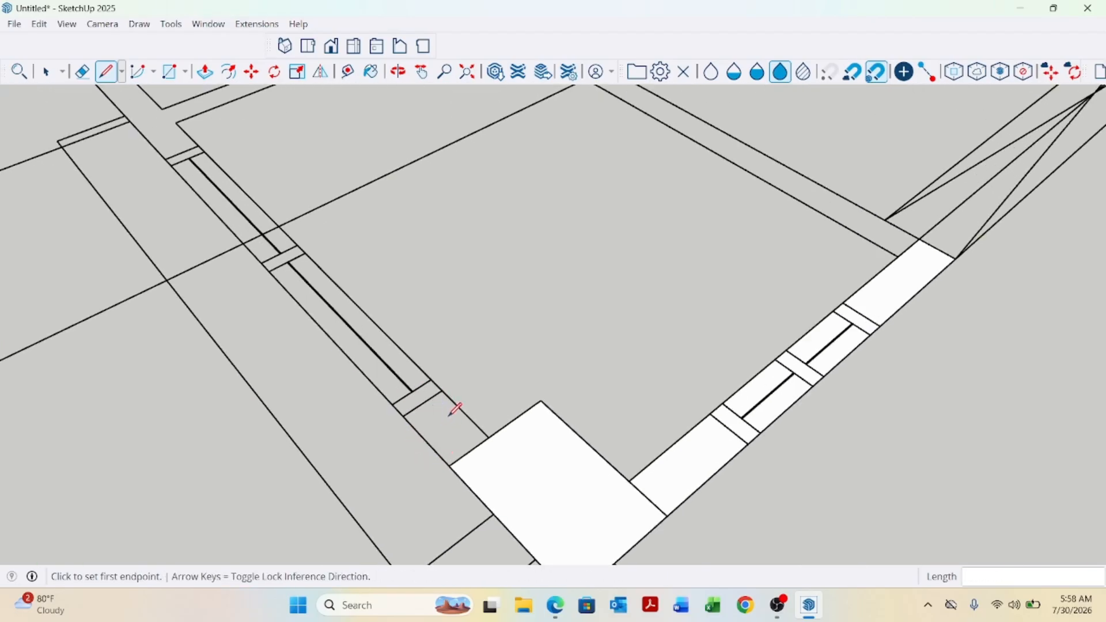
Draw a rectangle over the short wall segment on the other side of the corner column.
{"action": "key", "text": "r"}
{"action": "scroll", "coordinate": [452, 405], "scroll_direction": "up", "scroll_amount": 2}
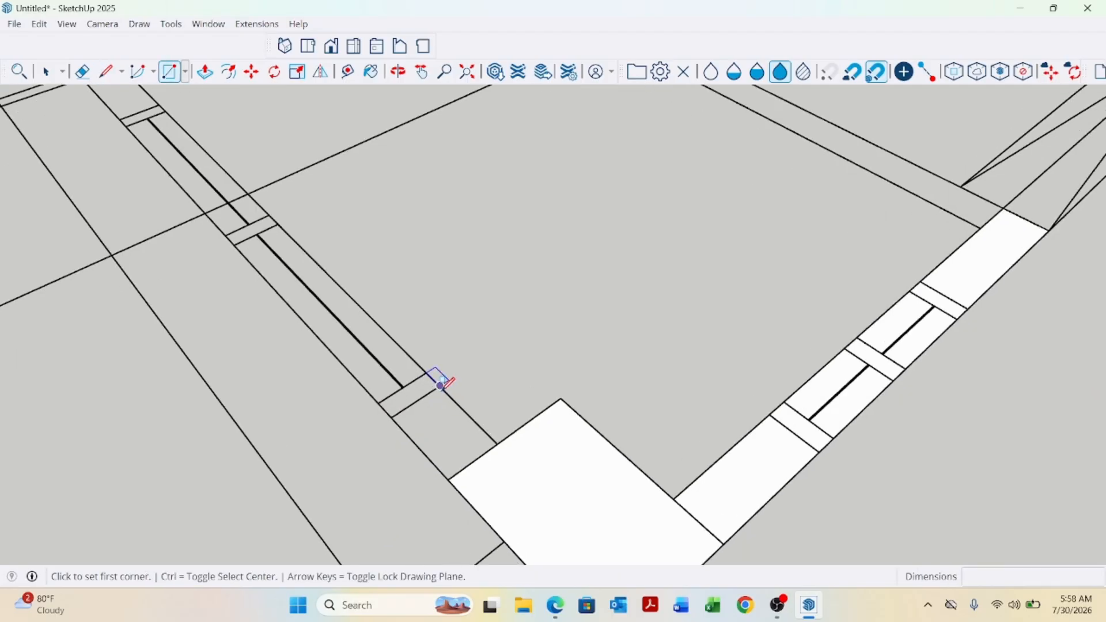
{"action": "left_click", "coordinate": [439, 385]}
{"action": "left_click", "coordinate": [448, 479]}
Select the new column and wall faces to inspect them, then clear the selection.
{"action": "key", "text": "space"}
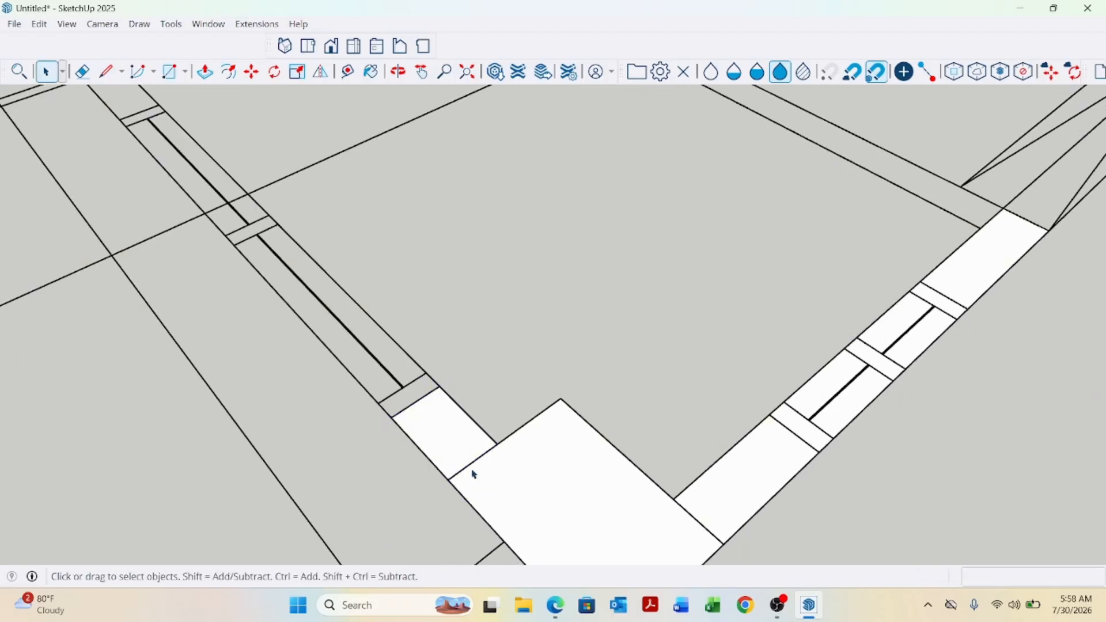
{"action": "left_click", "coordinate": [472, 473]}
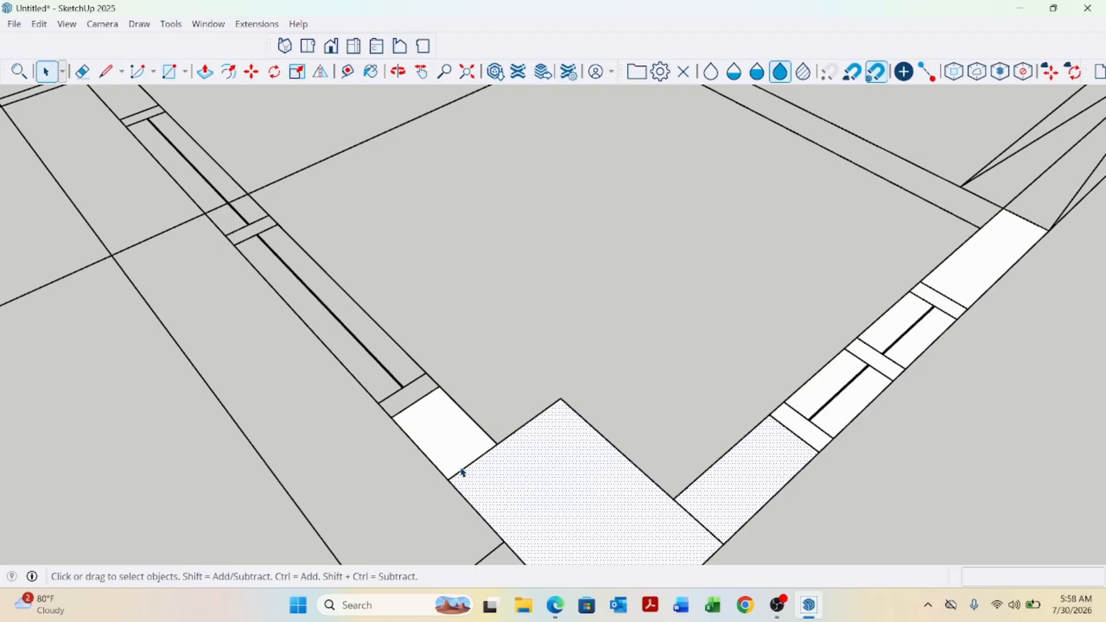
{"action": "left_click", "coordinate": [463, 470]}
{"action": "left_click", "coordinate": [464, 469]}
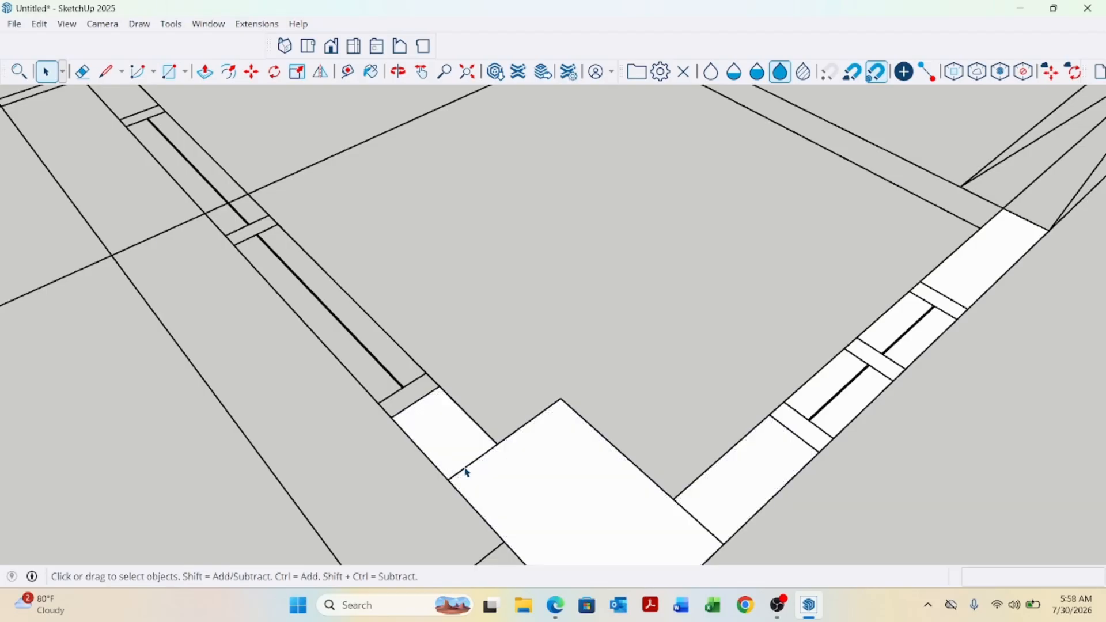
{"action": "left_click", "coordinate": [513, 487]}
{"action": "scroll", "coordinate": [579, 441], "scroll_direction": "down", "scroll_amount": 1}
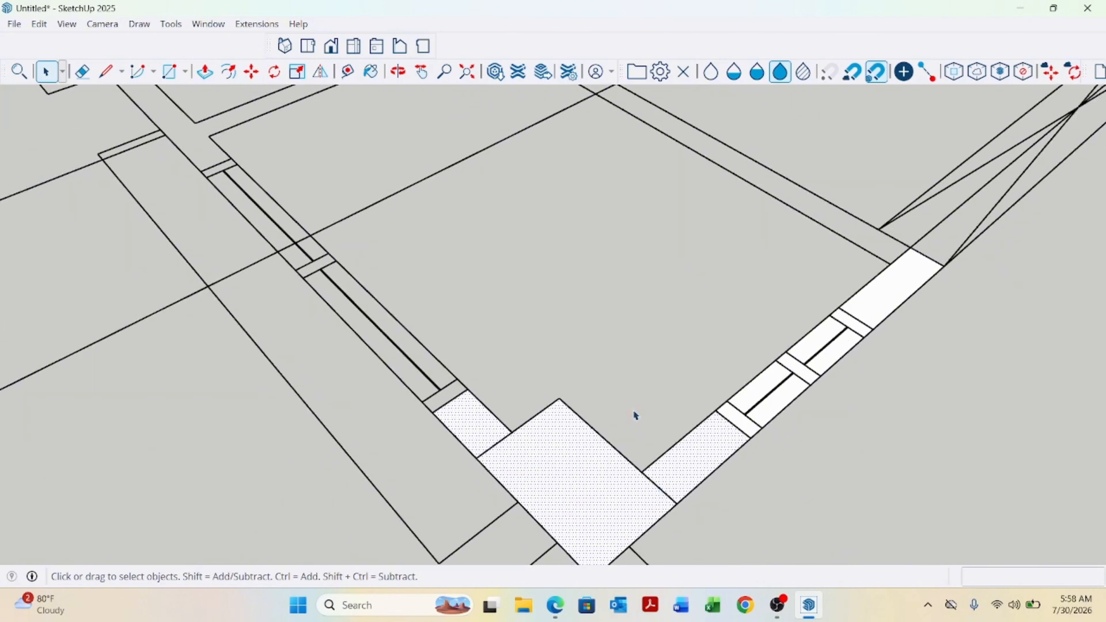
{"action": "left_click", "coordinate": [633, 402]}
Draw a rectangle about 60 mm by 5 mm along the side window wall.
{"action": "scroll", "coordinate": [719, 472], "scroll_direction": "down", "scroll_amount": 2}
{"action": "scroll", "coordinate": [407, 388], "scroll_direction": "up", "scroll_amount": 1}
{"action": "scroll", "coordinate": [624, 465], "scroll_direction": "down", "scroll_amount": 3}
{"action": "scroll", "coordinate": [416, 315], "scroll_direction": "up", "scroll_amount": 2}
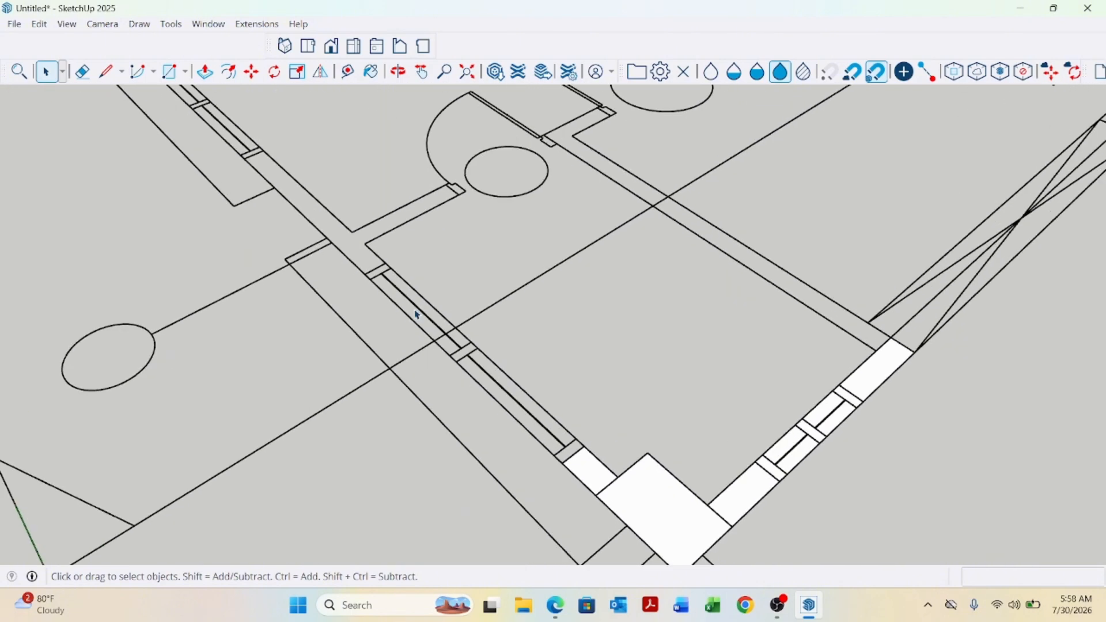
{"action": "key", "text": "r"}
{"action": "scroll", "coordinate": [403, 259], "scroll_direction": "up", "scroll_amount": 2}
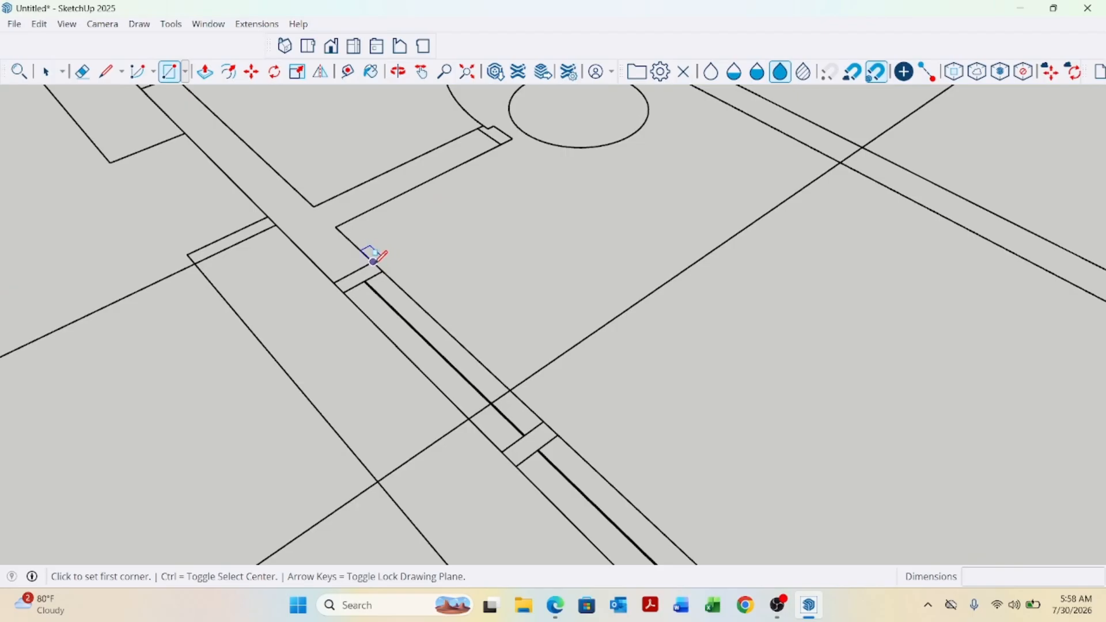
{"action": "scroll", "coordinate": [372, 256], "scroll_direction": "down", "scroll_amount": 1}
{"action": "left_click", "coordinate": [372, 261]}
{"action": "scroll", "coordinate": [465, 361], "scroll_direction": "down", "scroll_amount": 2}
{"action": "scroll", "coordinate": [563, 458], "scroll_direction": "up", "scroll_amount": 3}
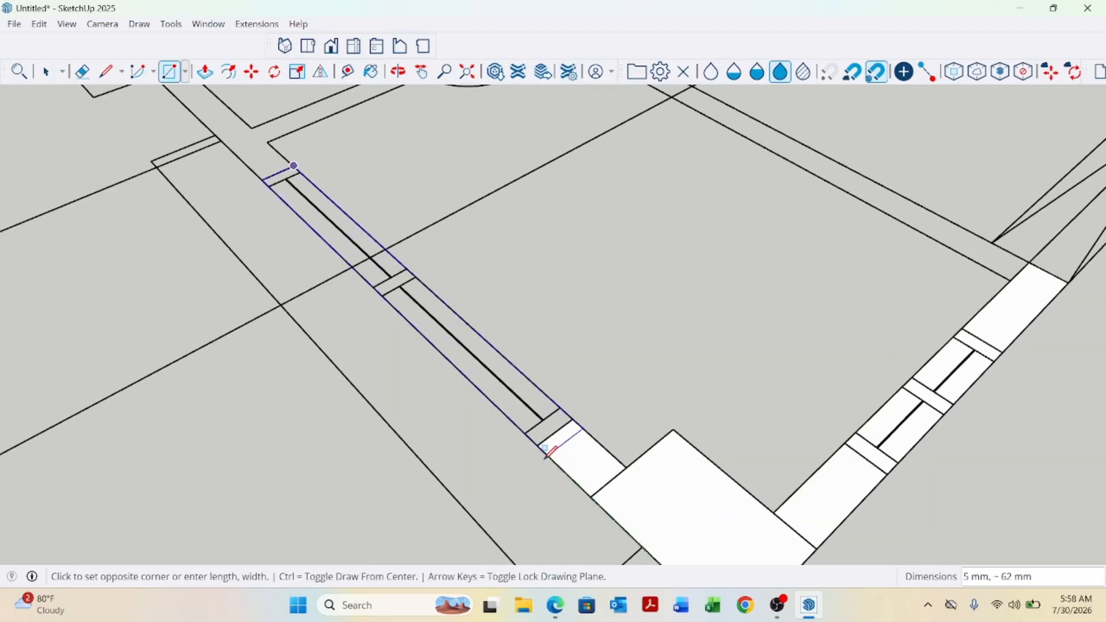
{"action": "left_click", "coordinate": [538, 444]}
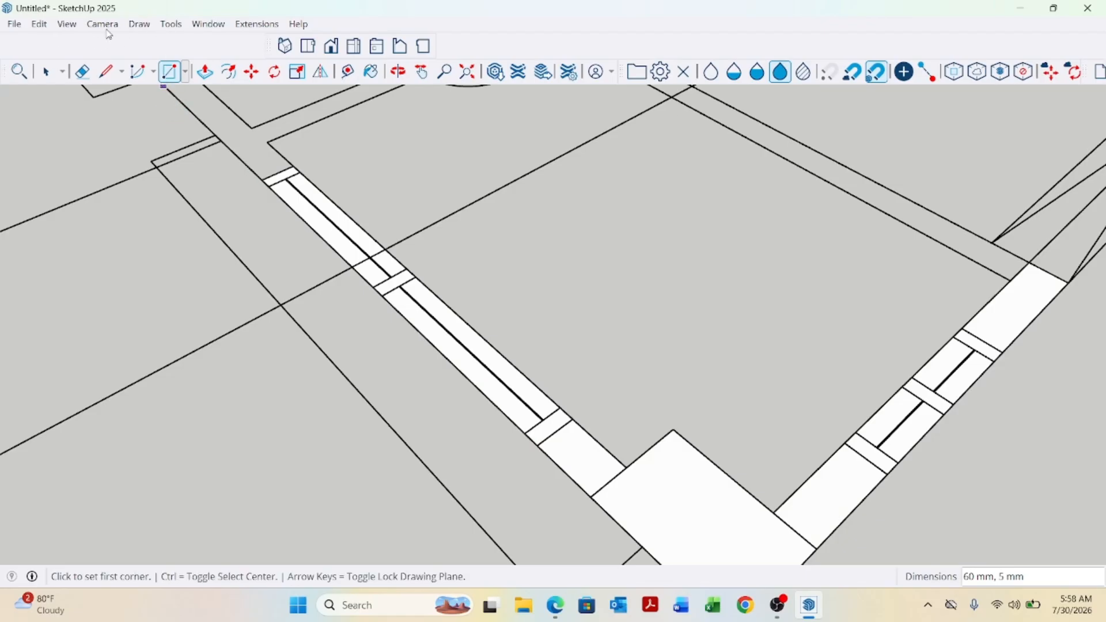
Switch the camera to the top view of the plan.
{"action": "left_click", "coordinate": [67, 24]}
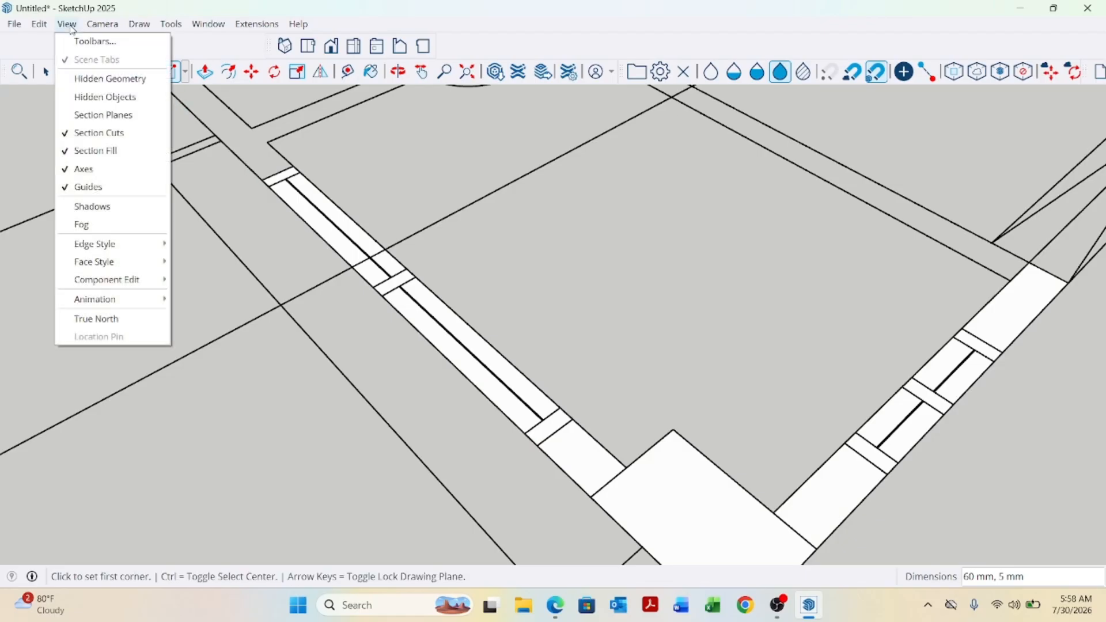
{"action": "left_click", "coordinate": [68, 24]}
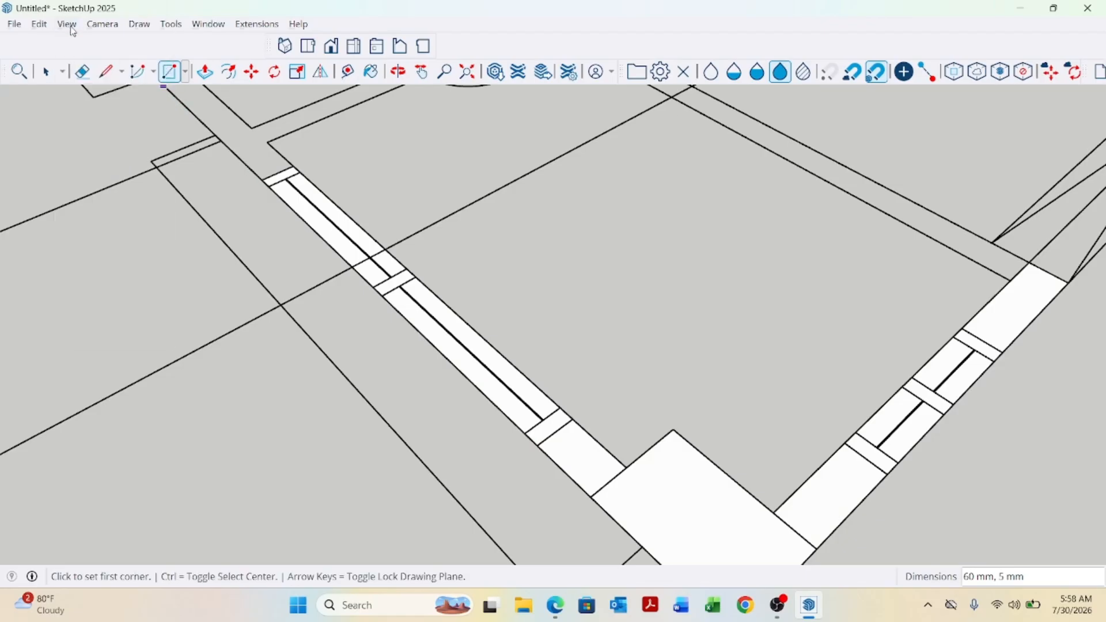
{"action": "left_click", "coordinate": [308, 46]}
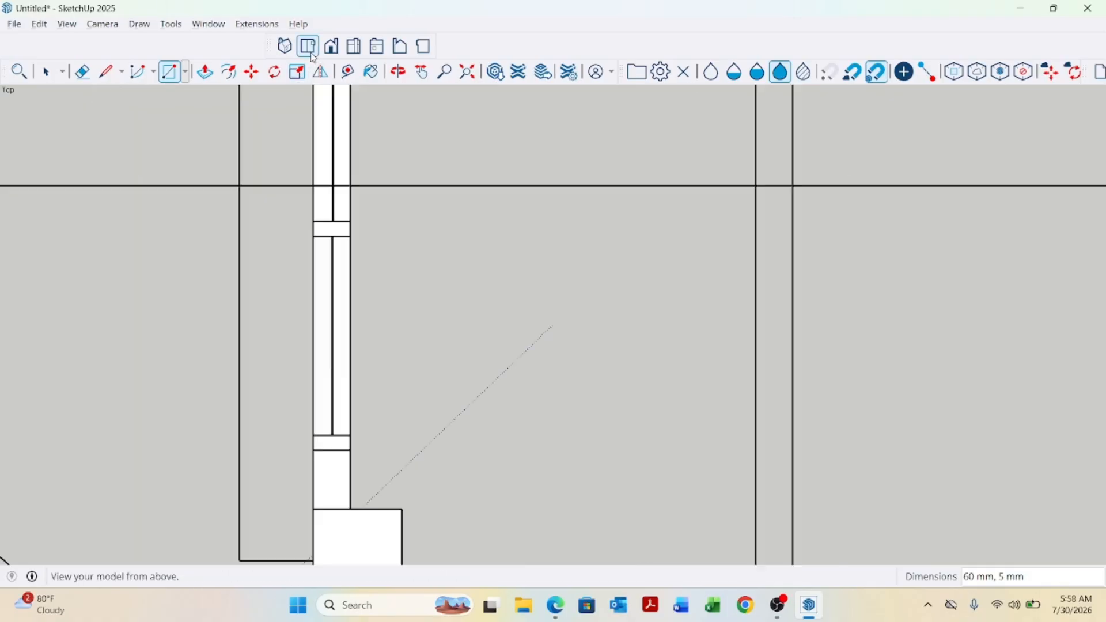
{"action": "left_click", "coordinate": [103, 24]}
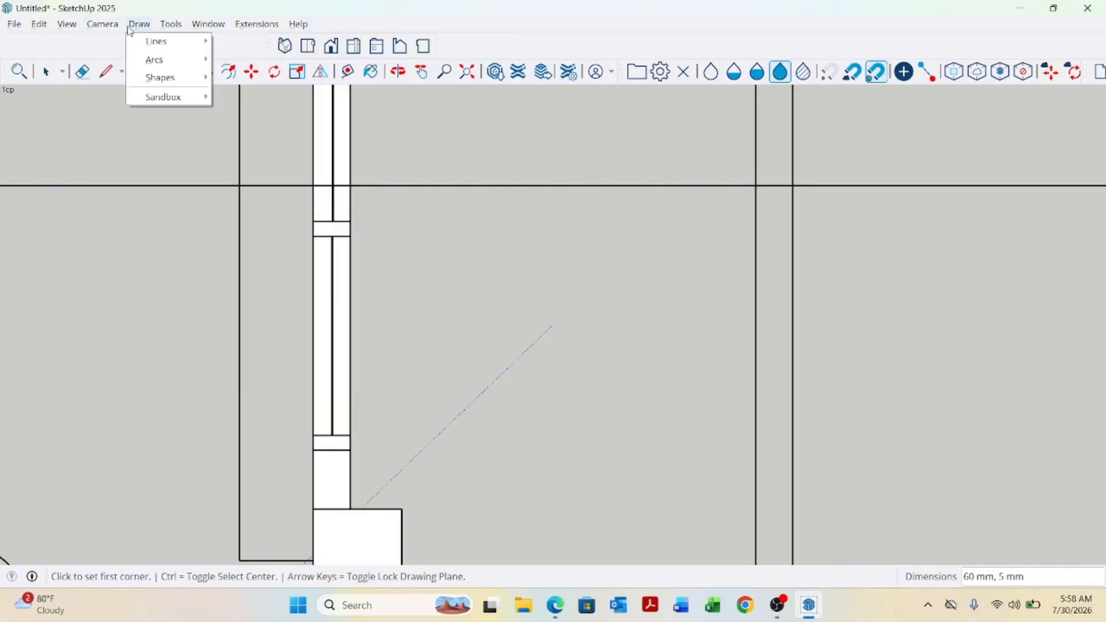
{"action": "left_click", "coordinate": [147, 97]}
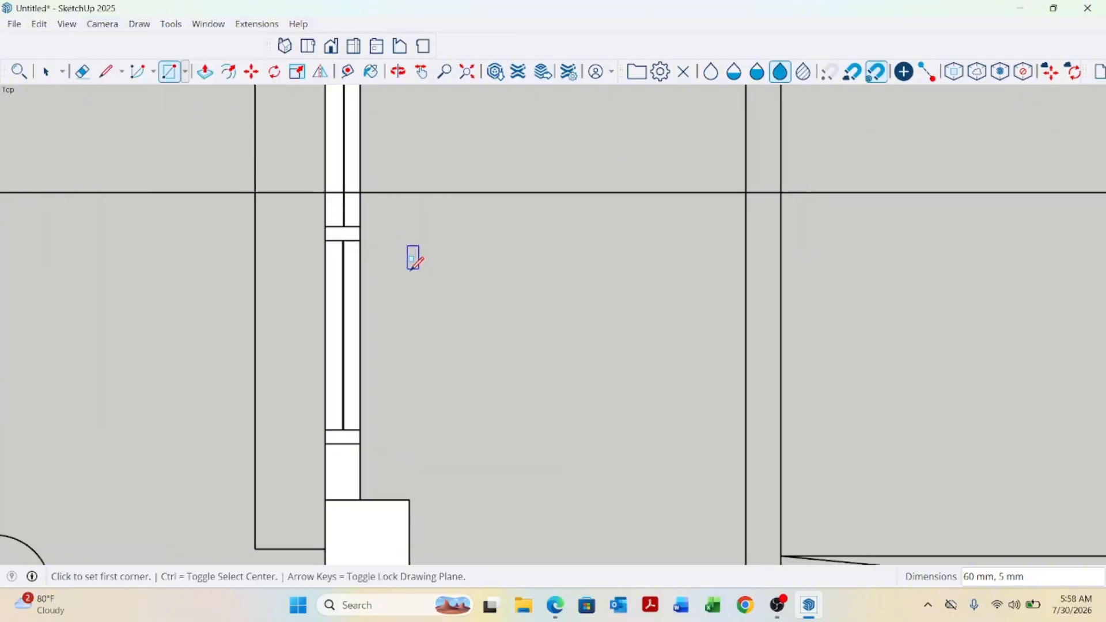
Draw a rectangle over the side wall segment between the window and the interior wall junction.
{"action": "scroll", "coordinate": [449, 413], "scroll_direction": "down", "scroll_amount": 5}
{"action": "scroll", "coordinate": [448, 441], "scroll_direction": "down", "scroll_amount": 1}
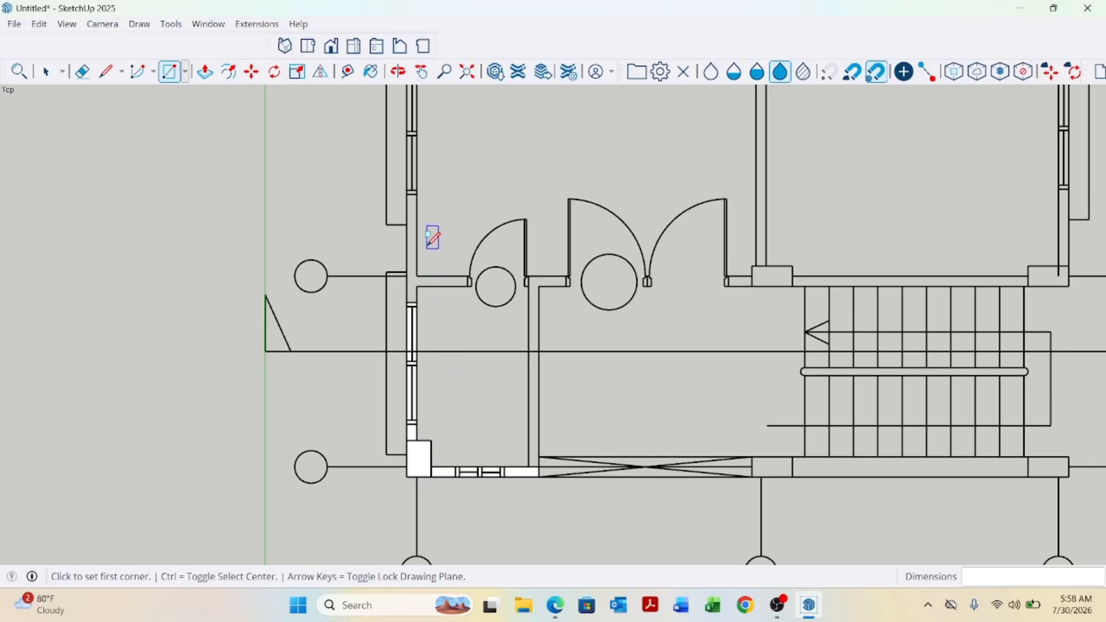
{"action": "scroll", "coordinate": [432, 236], "scroll_direction": "up", "scroll_amount": 3}
{"action": "scroll", "coordinate": [401, 360], "scroll_direction": "down", "scroll_amount": 1}
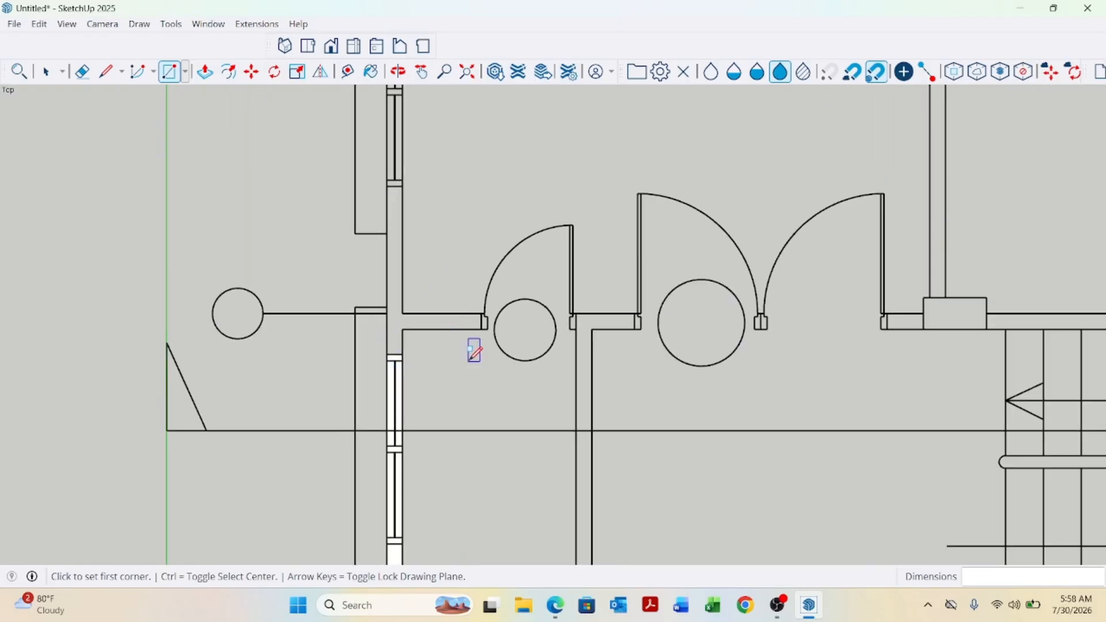
{"action": "scroll", "coordinate": [411, 199], "scroll_direction": "up", "scroll_amount": 2}
{"action": "scroll", "coordinate": [412, 198], "scroll_direction": "up", "scroll_amount": 1}
{"action": "left_click", "coordinate": [390, 182]}
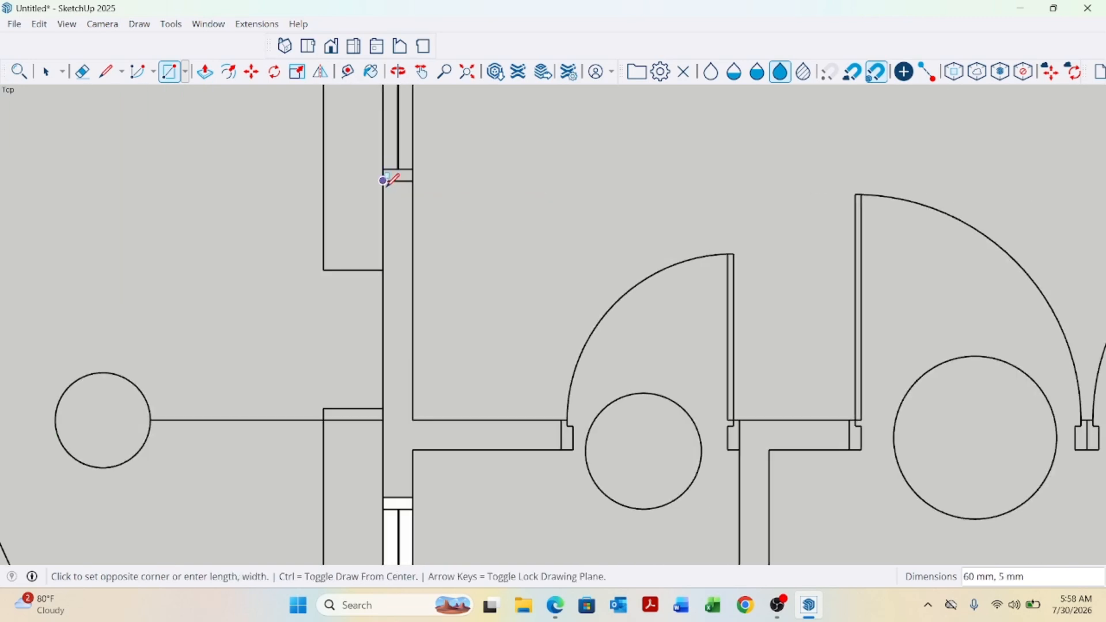
{"action": "scroll", "coordinate": [407, 371], "scroll_direction": "down", "scroll_amount": 1}
{"action": "scroll", "coordinate": [403, 428], "scroll_direction": "up", "scroll_amount": 1}
{"action": "left_click", "coordinate": [416, 424]}
{"action": "scroll", "coordinate": [424, 425], "scroll_direction": "down", "scroll_amount": 3}
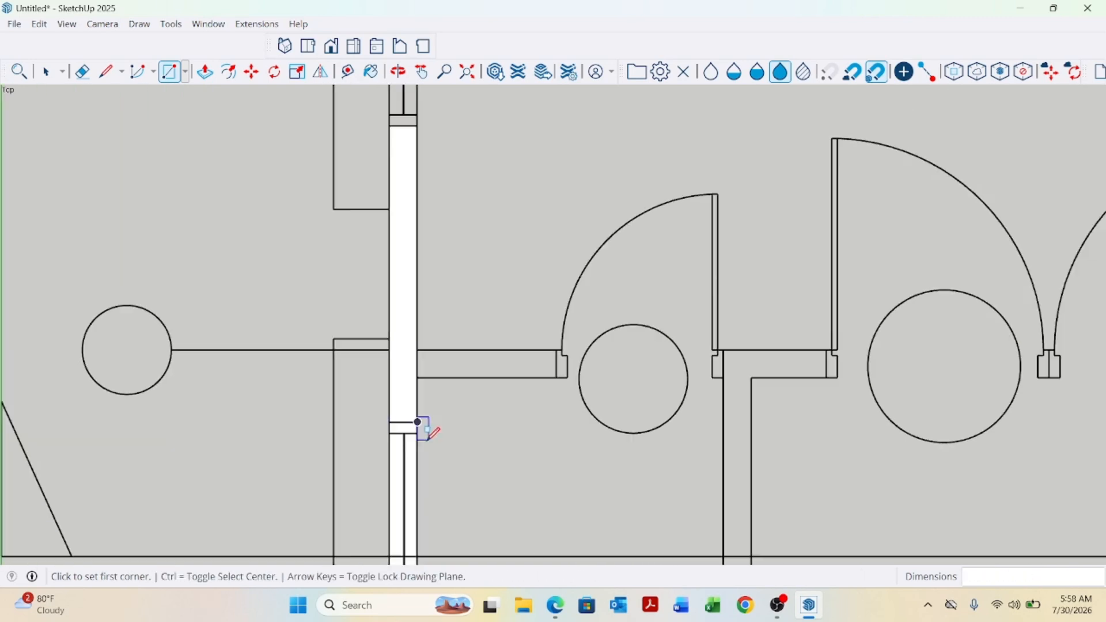
{"action": "scroll", "coordinate": [448, 266], "scroll_direction": "up", "scroll_amount": 4}
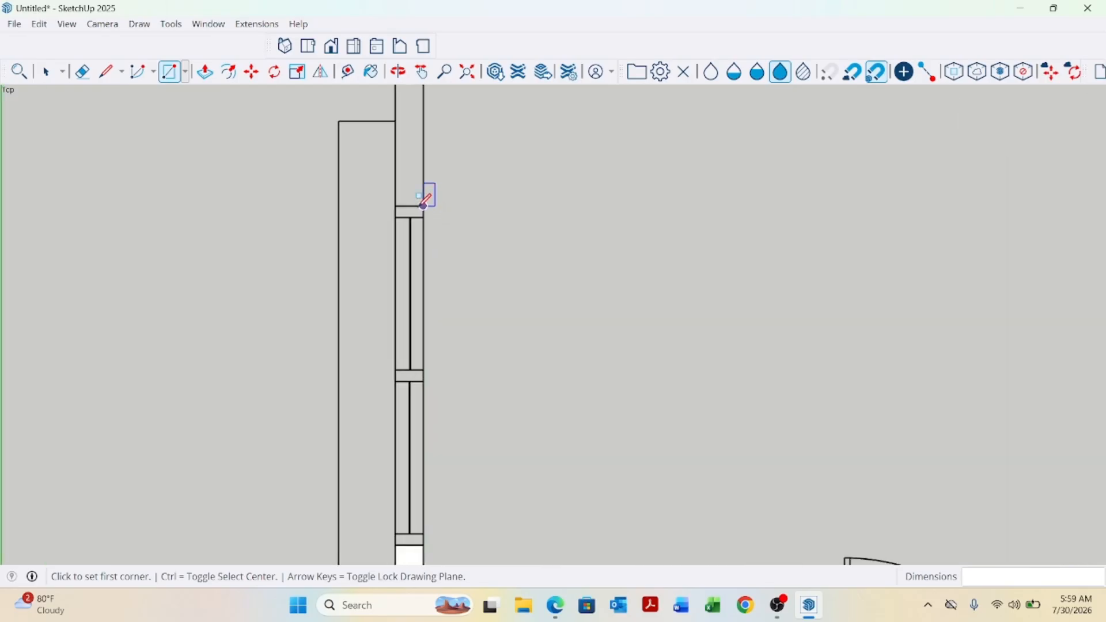
Draw a rectangle about 62 mm by 5 mm over the side window opening in the wall.
{"action": "left_click", "coordinate": [396, 192]}
{"action": "scroll", "coordinate": [406, 242], "scroll_direction": "down", "scroll_amount": 1}
{"action": "scroll", "coordinate": [425, 435], "scroll_direction": "up", "scroll_amount": 2}
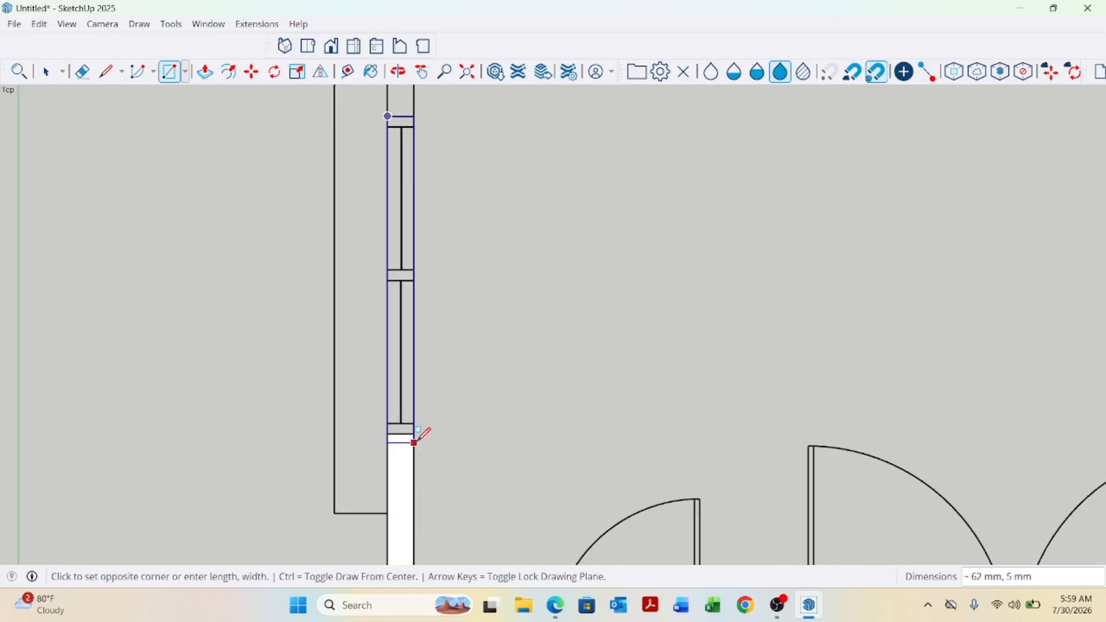
{"action": "left_click", "coordinate": [424, 432]}
{"action": "scroll", "coordinate": [442, 447], "scroll_direction": "down", "scroll_amount": 4}
{"action": "scroll", "coordinate": [432, 242], "scroll_direction": "up", "scroll_amount": 3}
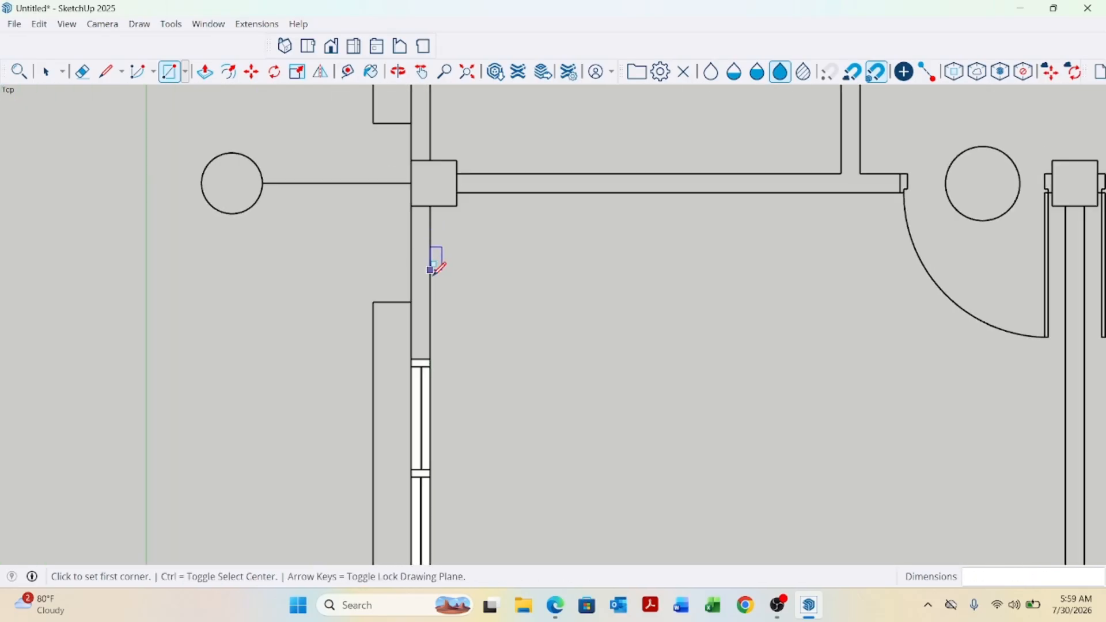
With the Line tool, draw edges across the wall at the window end and along the wall toward the column junction.
{"action": "scroll", "coordinate": [449, 293], "scroll_direction": "down", "scroll_amount": 4}
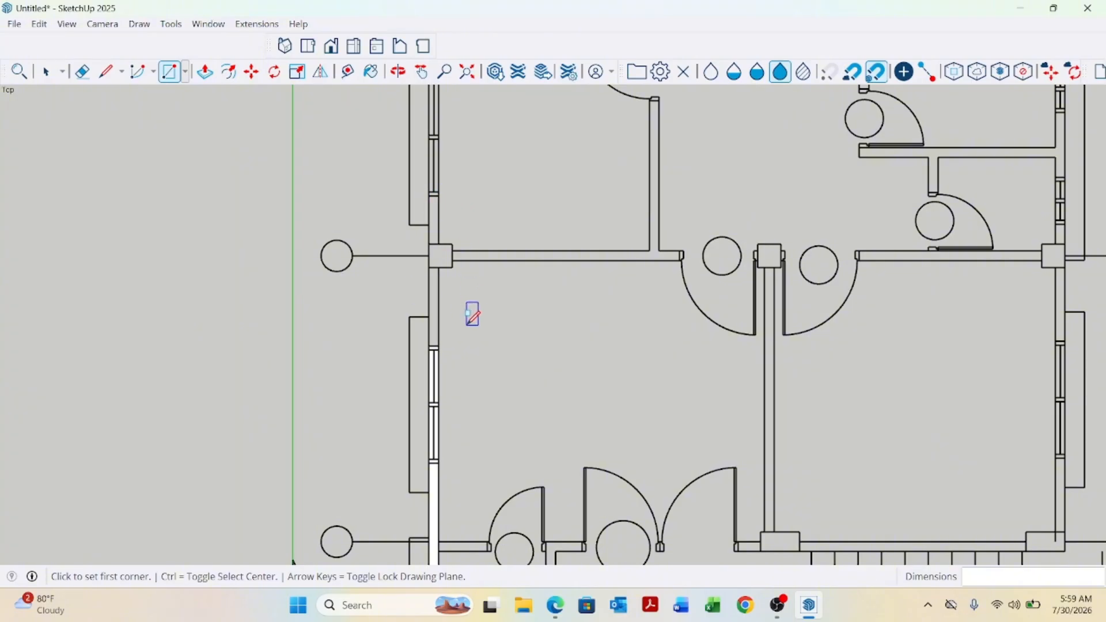
{"action": "scroll", "coordinate": [445, 279], "scroll_direction": "up", "scroll_amount": 2}
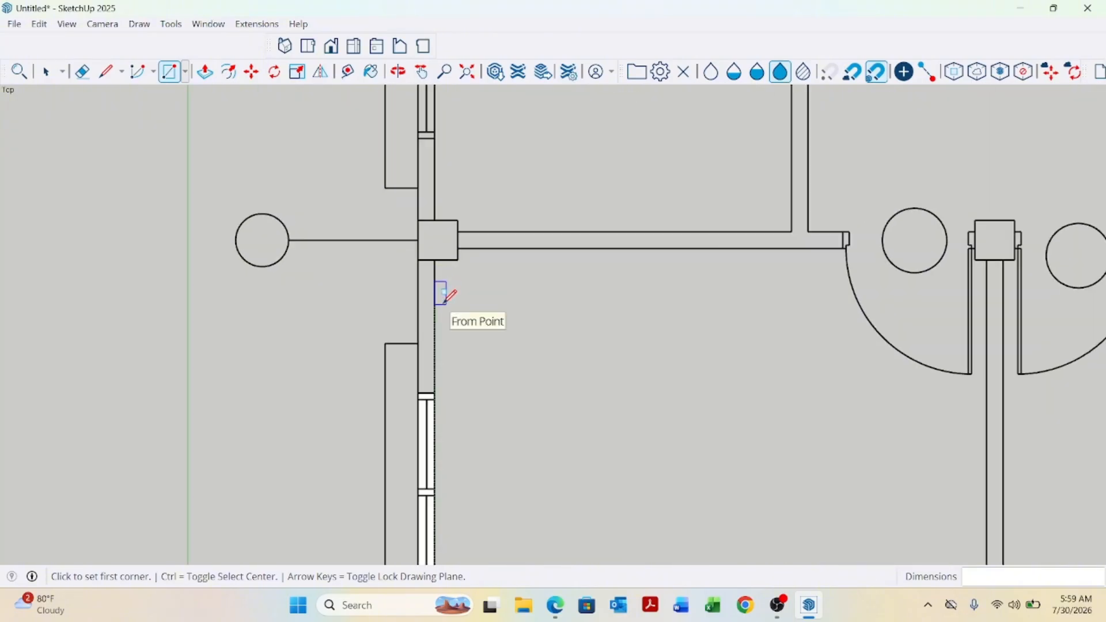
{"action": "key", "text": "l"}
{"action": "scroll", "coordinate": [444, 395], "scroll_direction": "up", "scroll_amount": 1}
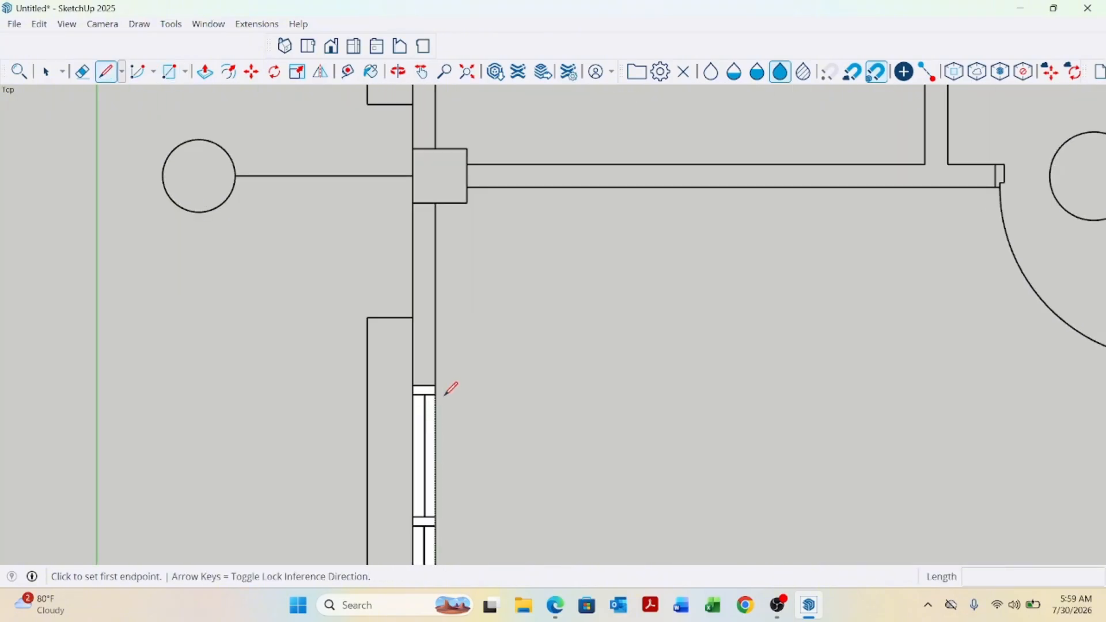
{"action": "left_click", "coordinate": [413, 385]}
{"action": "left_click", "coordinate": [436, 384]}
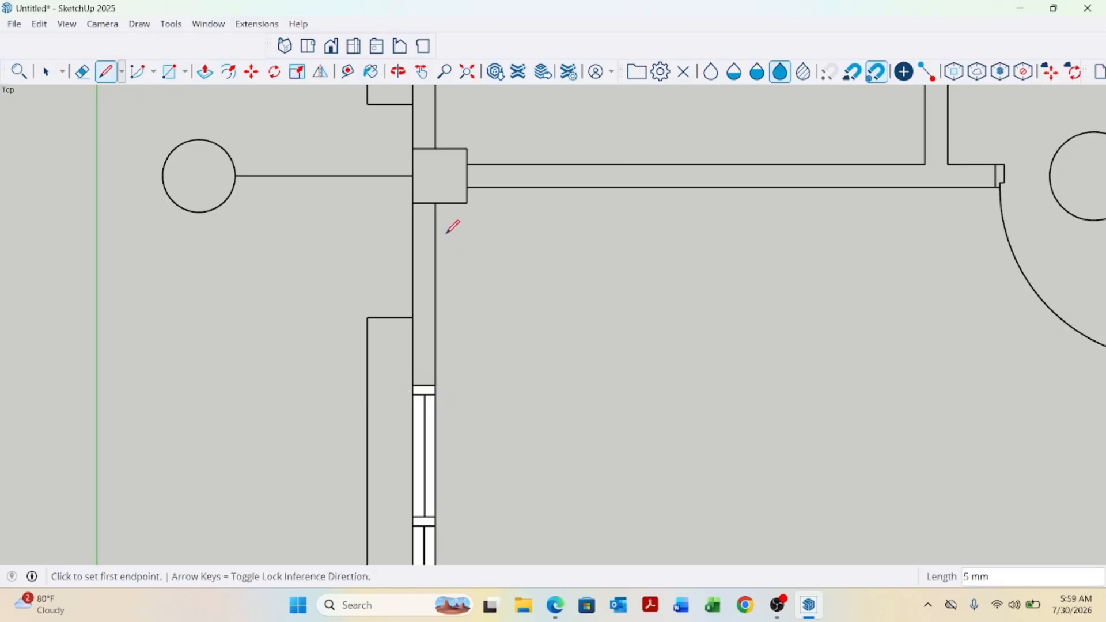
{"action": "left_click", "coordinate": [436, 202]}
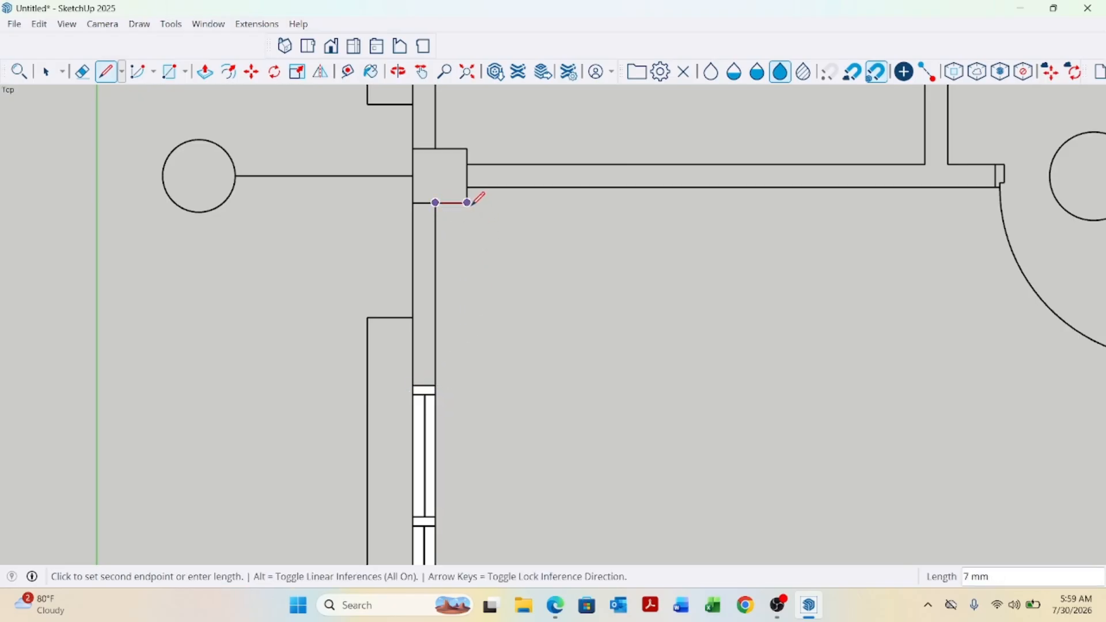
{"action": "left_click", "coordinate": [467, 148]}
{"action": "scroll", "coordinate": [482, 324], "scroll_direction": "down", "scroll_amount": 3}
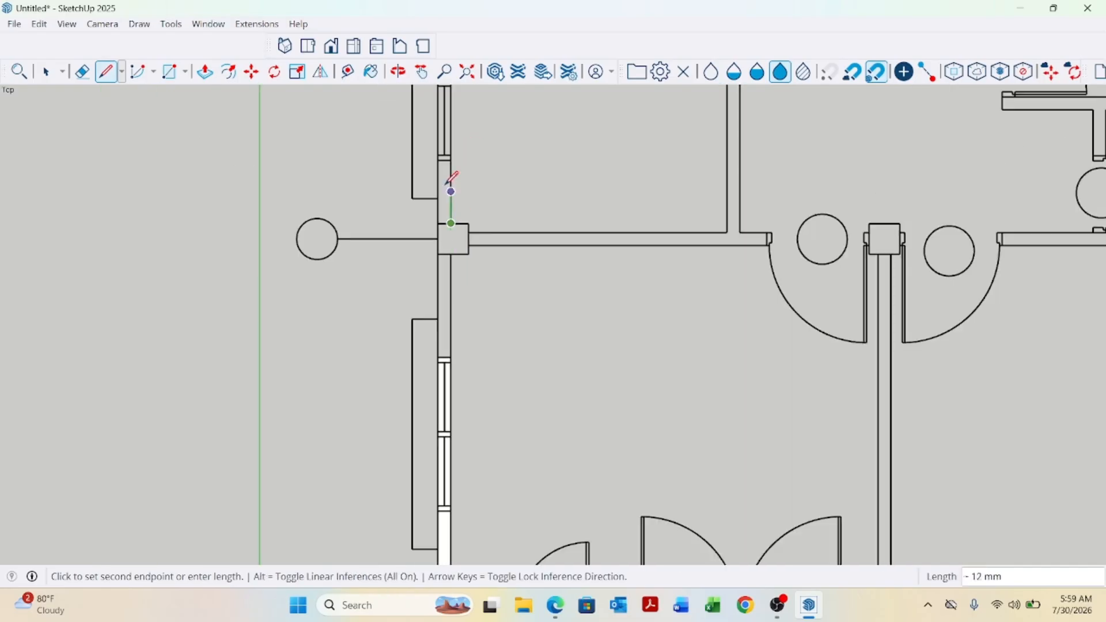
{"action": "scroll", "coordinate": [449, 178], "scroll_direction": "up", "scroll_amount": 3}
{"action": "left_click", "coordinate": [468, 166]}
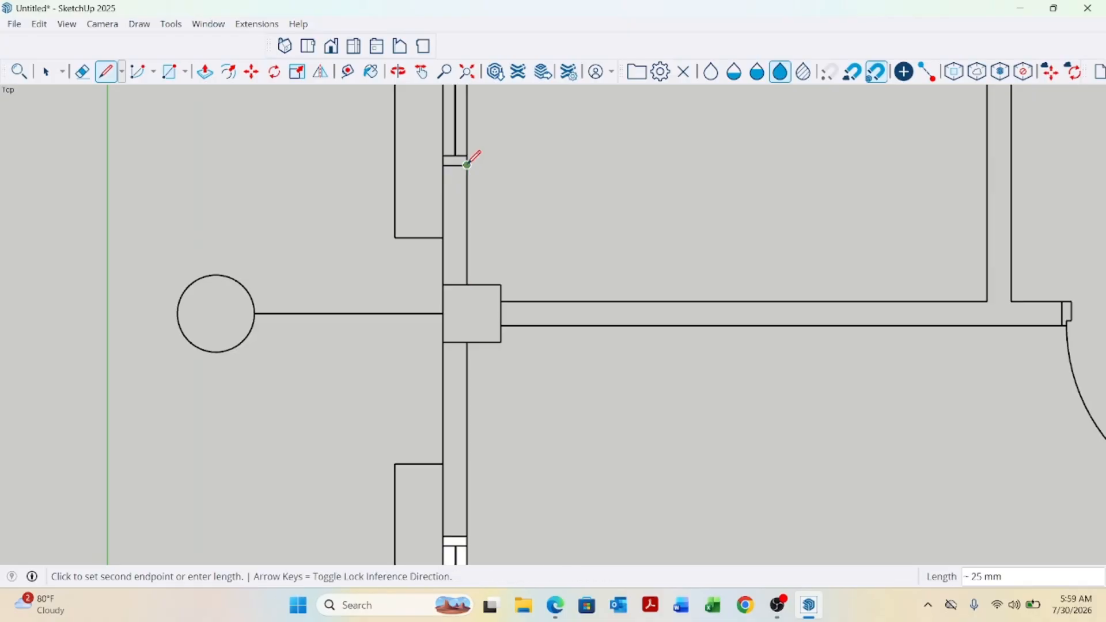
{"action": "left_click", "coordinate": [445, 165]}
{"action": "scroll", "coordinate": [443, 159], "scroll_direction": "down", "scroll_amount": 1}
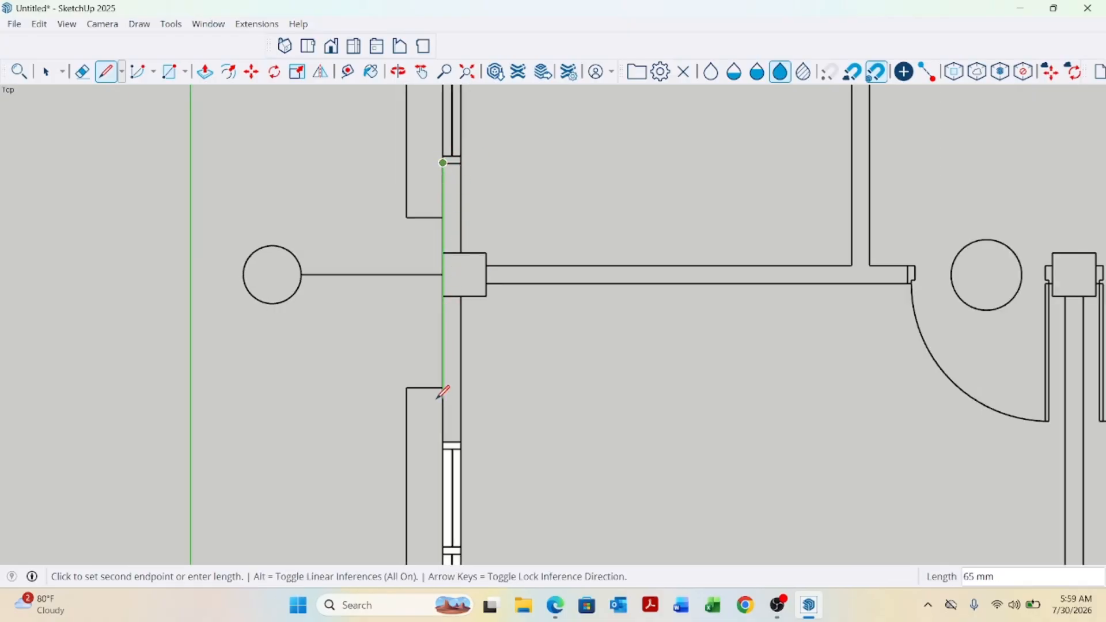
{"action": "scroll", "coordinate": [439, 424], "scroll_direction": "up", "scroll_amount": 1}
Trace lines along the wall's edges and around the column outline down to the window to close the wall faces.
{"action": "left_click", "coordinate": [447, 439]}
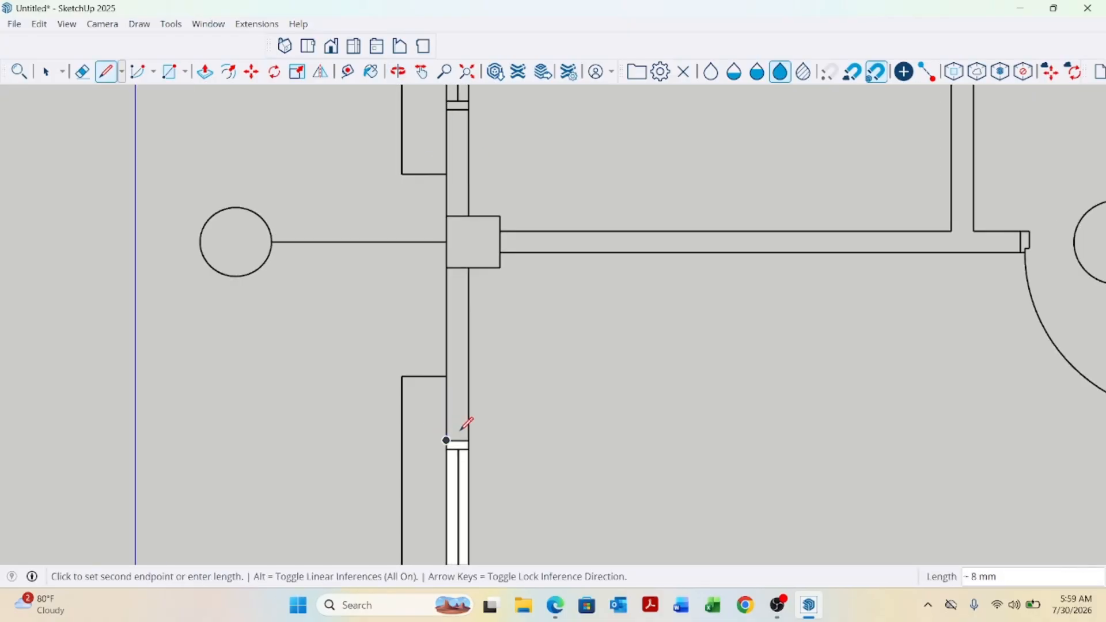
{"action": "left_click", "coordinate": [469, 440]}
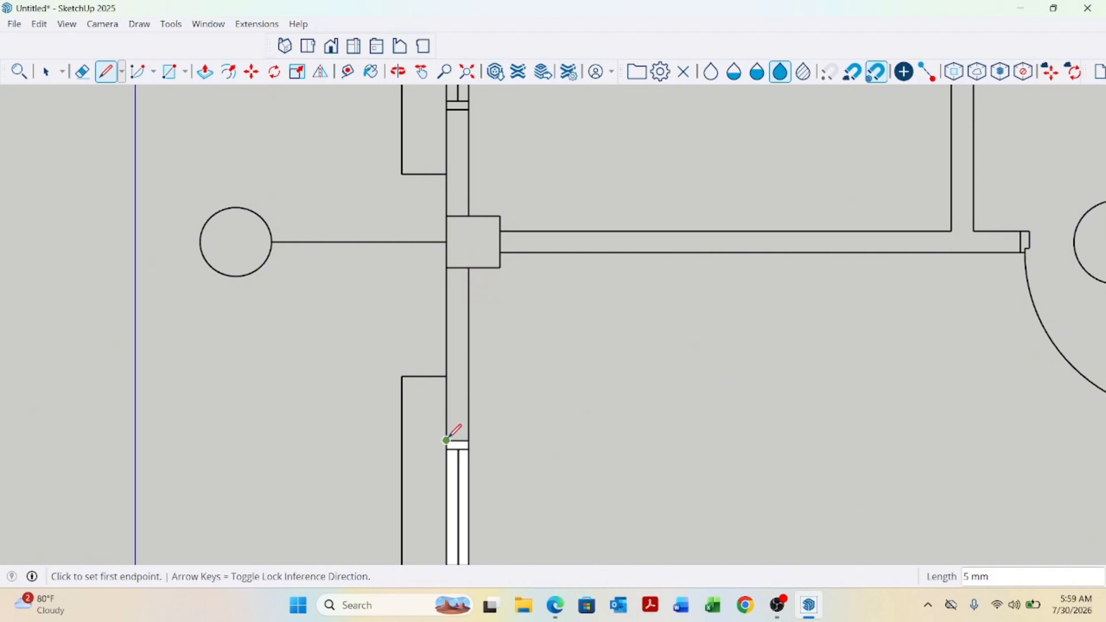
{"action": "left_click", "coordinate": [448, 440]}
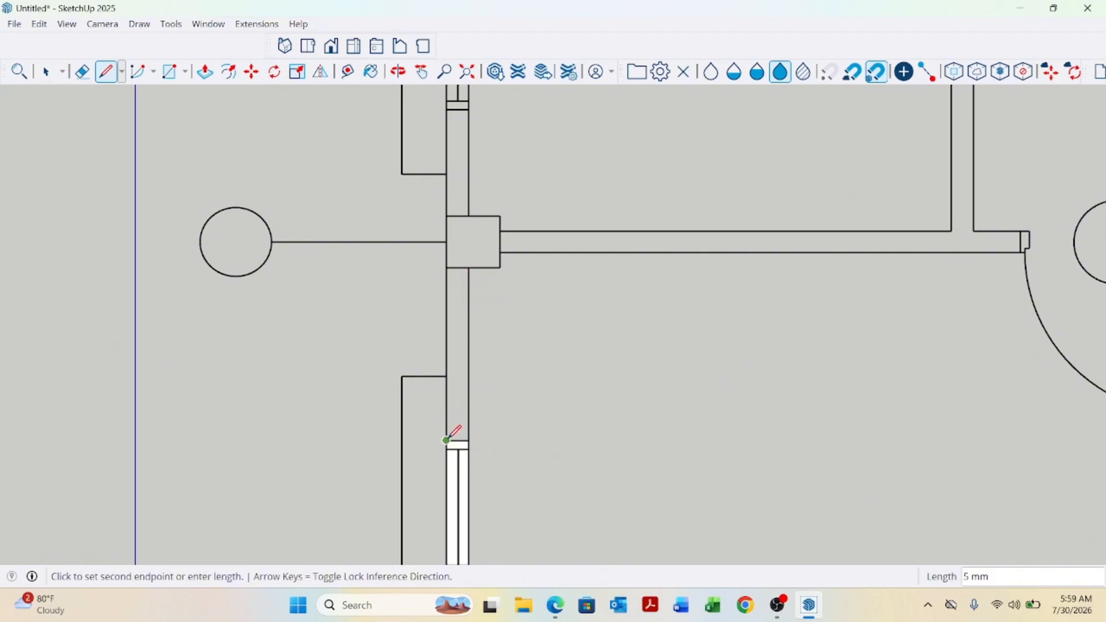
{"action": "left_click", "coordinate": [447, 109]}
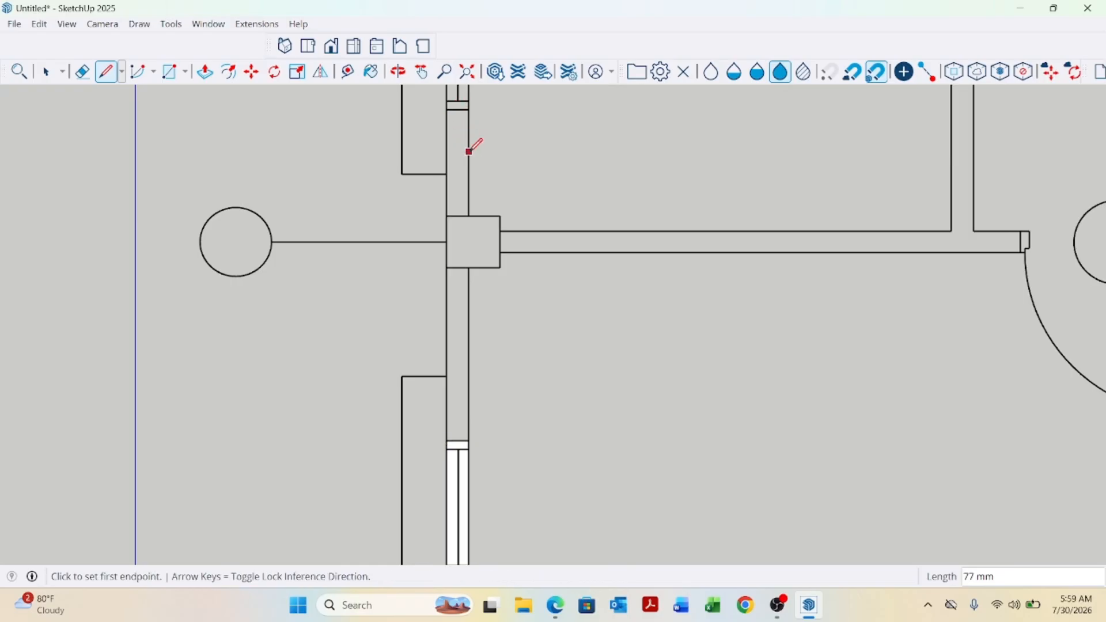
{"action": "left_click", "coordinate": [456, 116]}
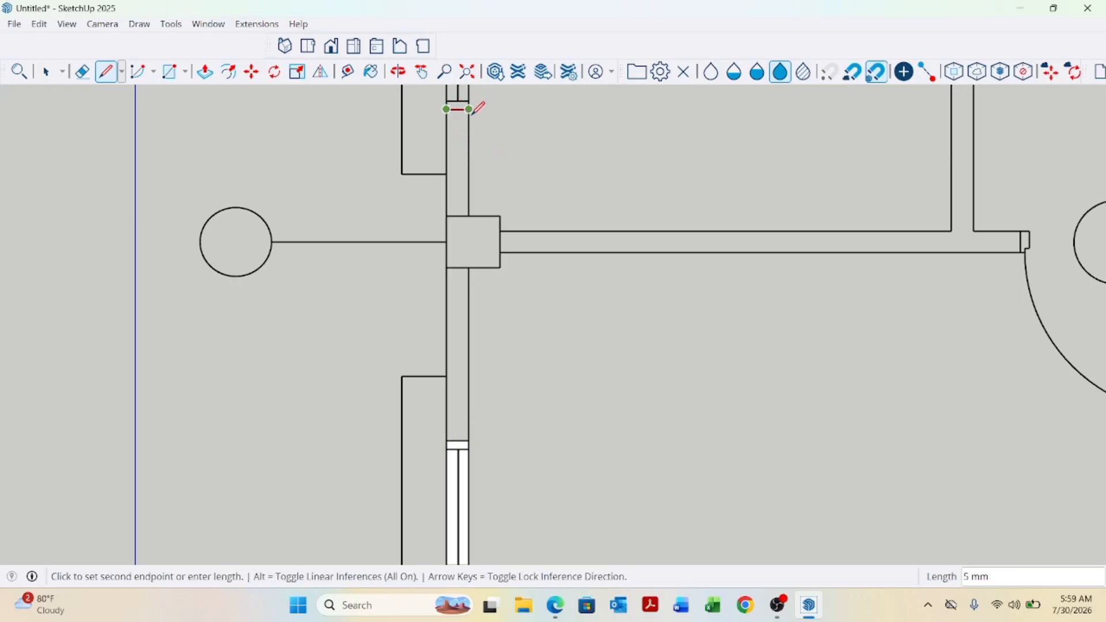
{"action": "left_click", "coordinate": [468, 109]}
{"action": "left_click", "coordinate": [469, 109]}
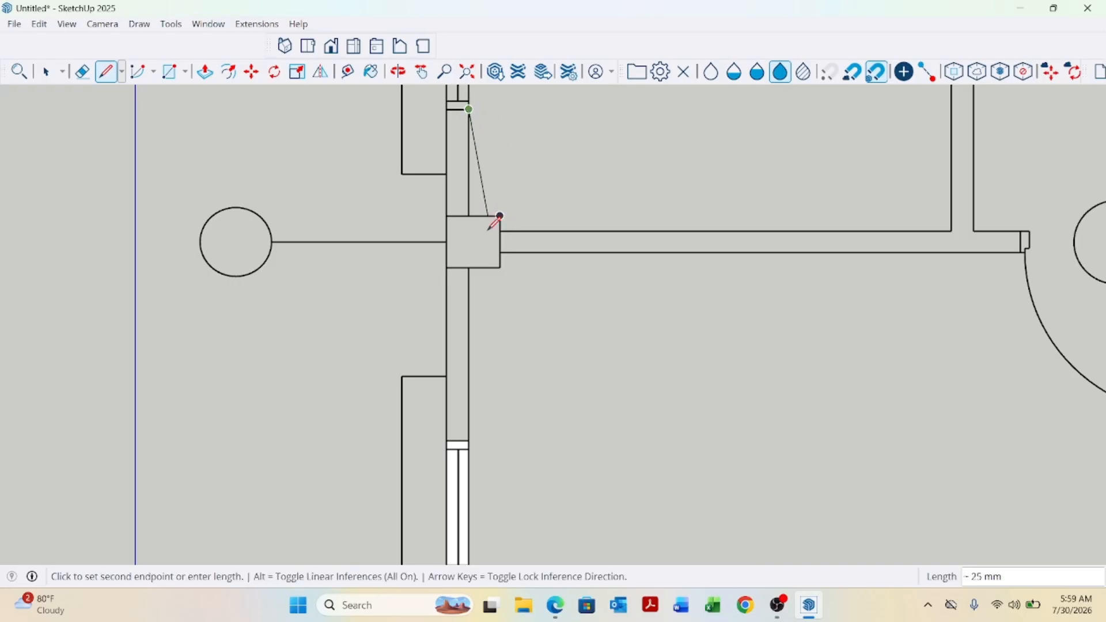
{"action": "left_click", "coordinate": [469, 216]}
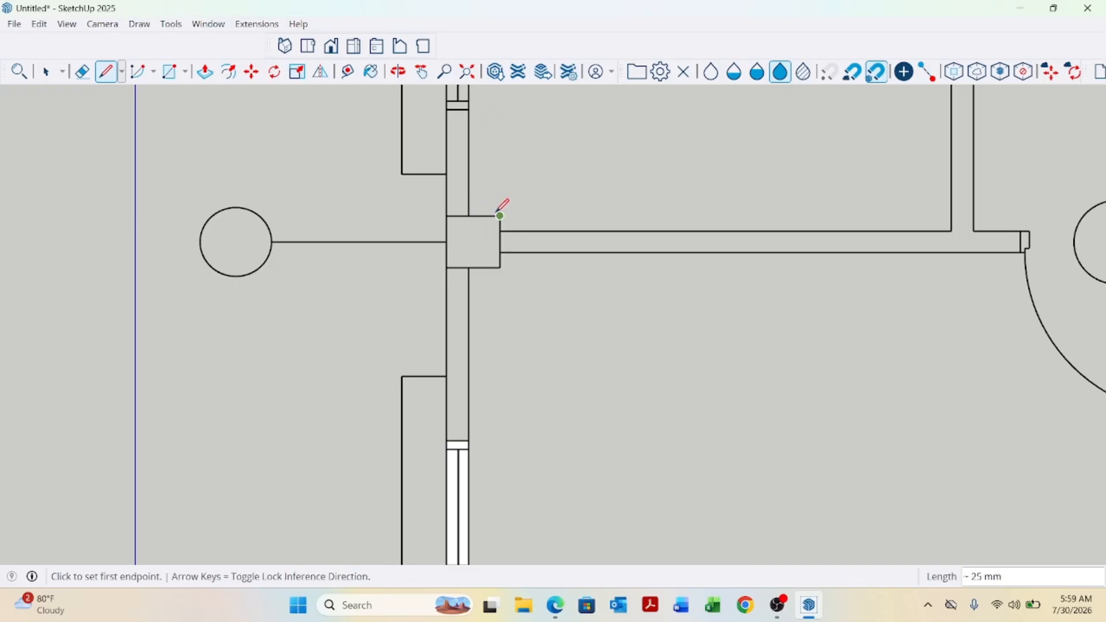
{"action": "left_click", "coordinate": [469, 216]}
{"action": "left_click", "coordinate": [500, 216]}
{"action": "left_click", "coordinate": [500, 216]}
{"action": "left_click", "coordinate": [500, 268]}
{"action": "left_click", "coordinate": [500, 268]}
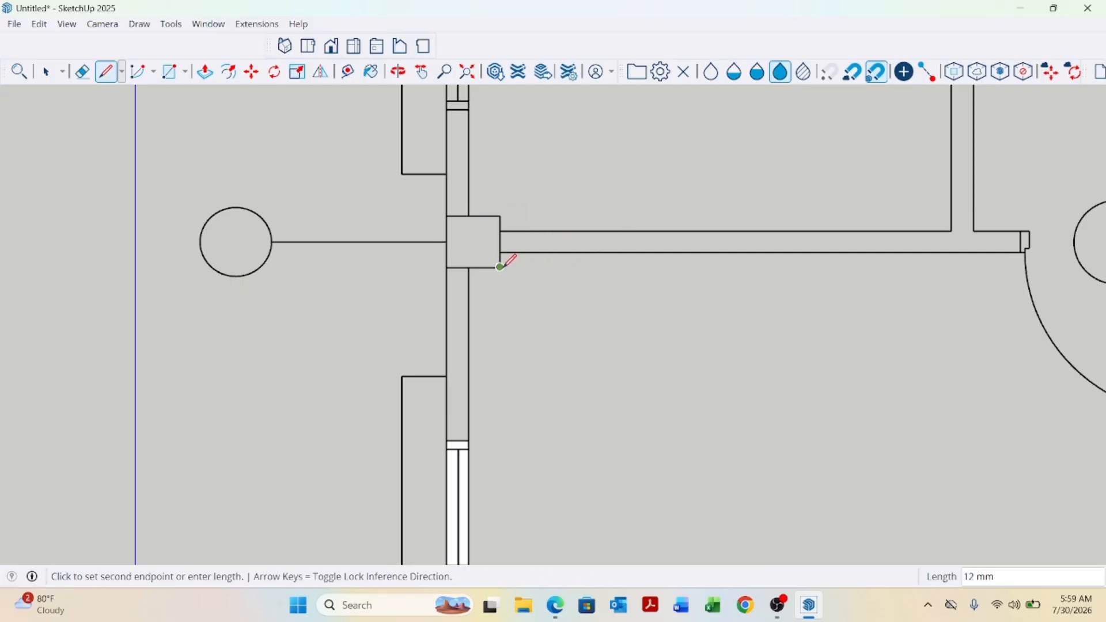
{"action": "left_click", "coordinate": [469, 268]}
{"action": "left_click", "coordinate": [469, 267]}
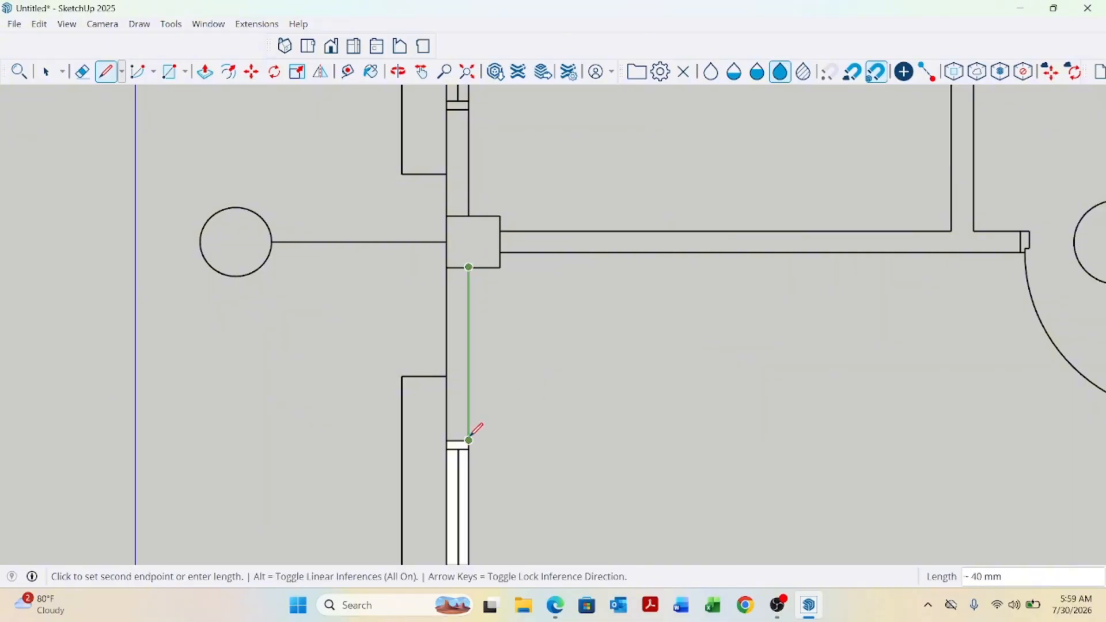
{"action": "left_click", "coordinate": [469, 440]}
Draw a rectangle over the side wall strip next to the upper window.
{"action": "scroll", "coordinate": [490, 374], "scroll_direction": "down", "scroll_amount": 4}
{"action": "scroll", "coordinate": [485, 225], "scroll_direction": "up", "scroll_amount": 2}
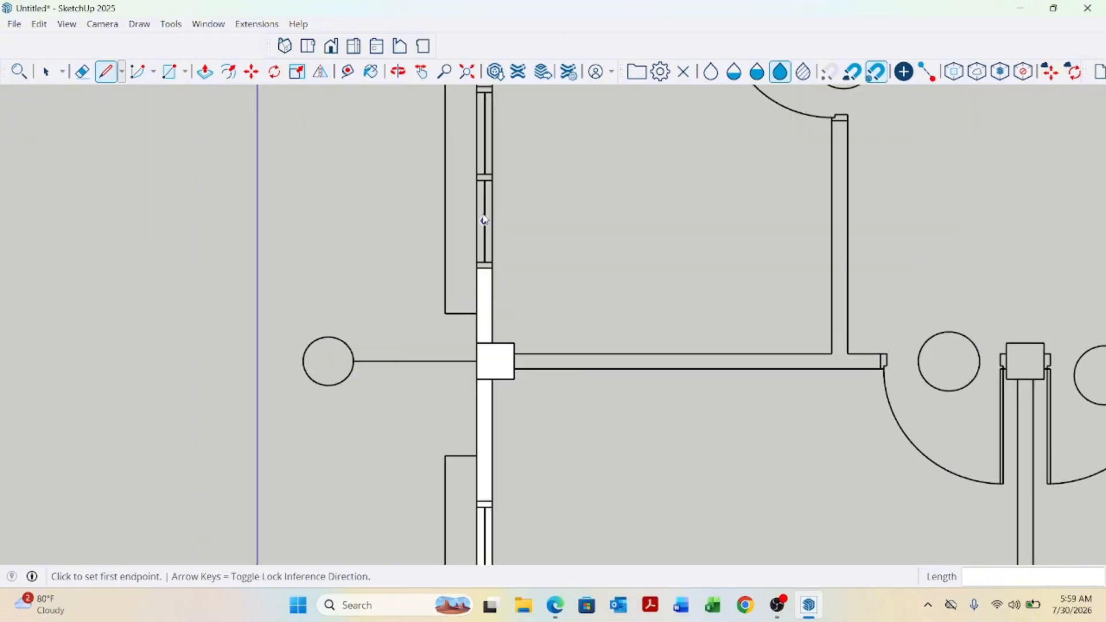
{"action": "scroll", "coordinate": [462, 340], "scroll_direction": "down", "scroll_amount": 2}
{"action": "scroll", "coordinate": [467, 254], "scroll_direction": "up", "scroll_amount": 2}
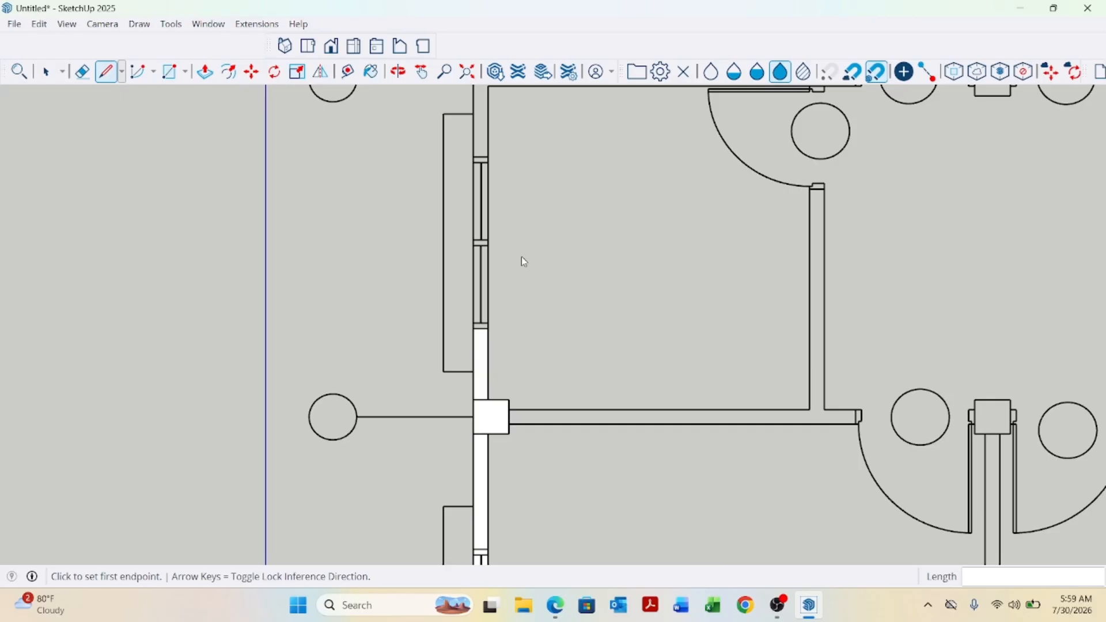
{"action": "key", "text": "r"}
{"action": "scroll", "coordinate": [496, 161], "scroll_direction": "up", "scroll_amount": 3}
{"action": "left_click", "coordinate": [451, 153]}
{"action": "scroll", "coordinate": [475, 215], "scroll_direction": "down", "scroll_amount": 3}
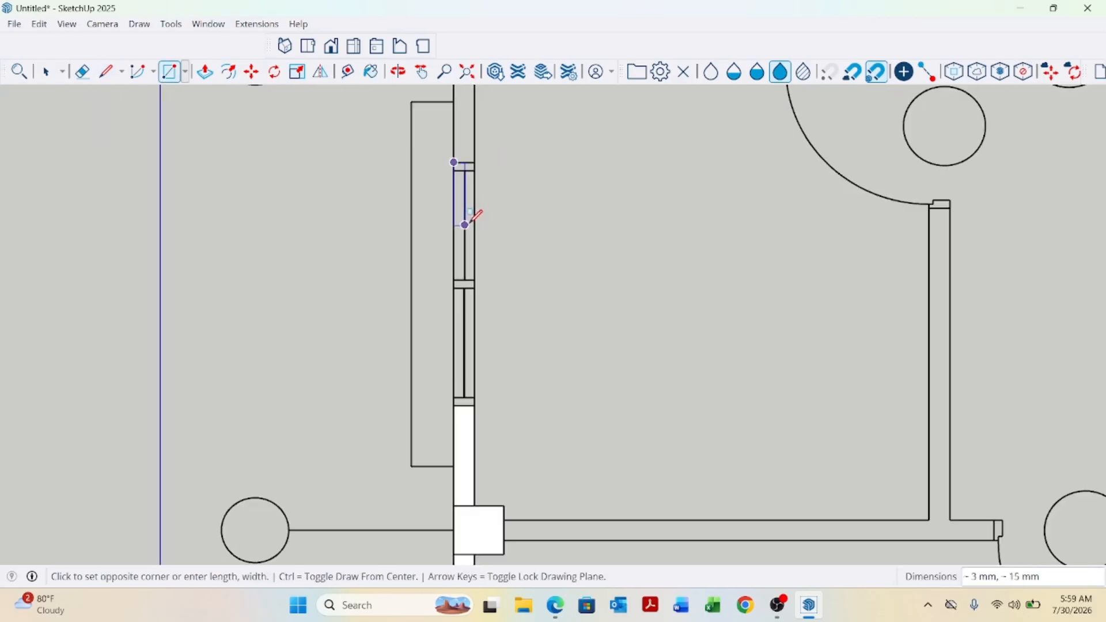
{"action": "scroll", "coordinate": [474, 407], "scroll_direction": "up", "scroll_amount": 1}
{"action": "scroll", "coordinate": [481, 390], "scroll_direction": "up", "scroll_amount": 2}
{"action": "left_click", "coordinate": [452, 443]}
{"action": "scroll", "coordinate": [455, 440], "scroll_direction": "down", "scroll_amount": 2}
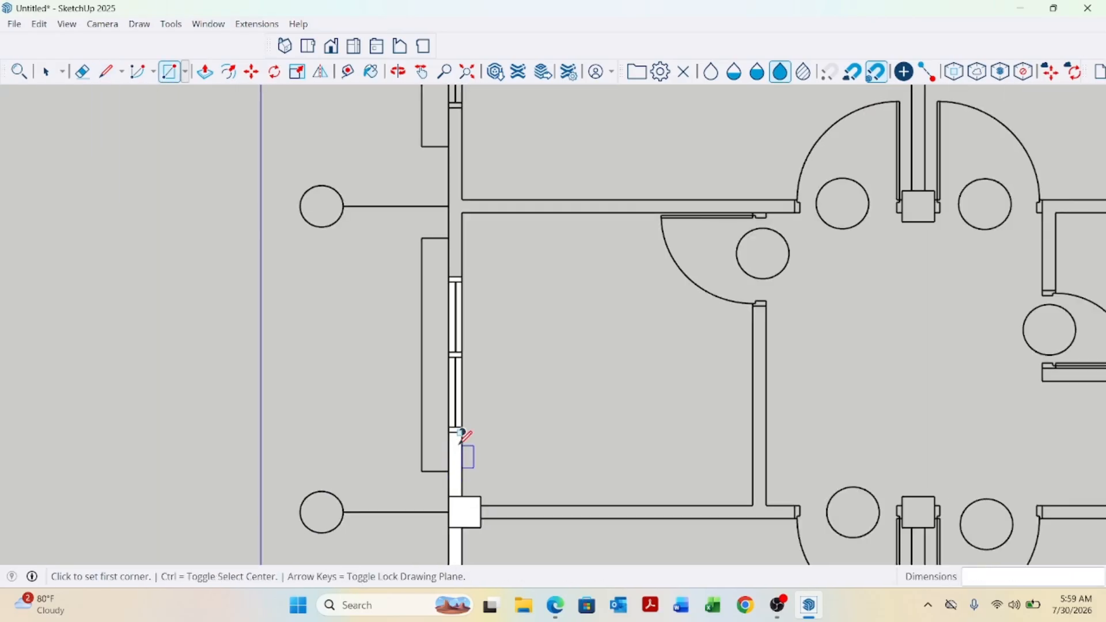
{"action": "scroll", "coordinate": [461, 440], "scroll_direction": "down", "scroll_amount": 1}
{"action": "scroll", "coordinate": [458, 193], "scroll_direction": "up", "scroll_amount": 2}
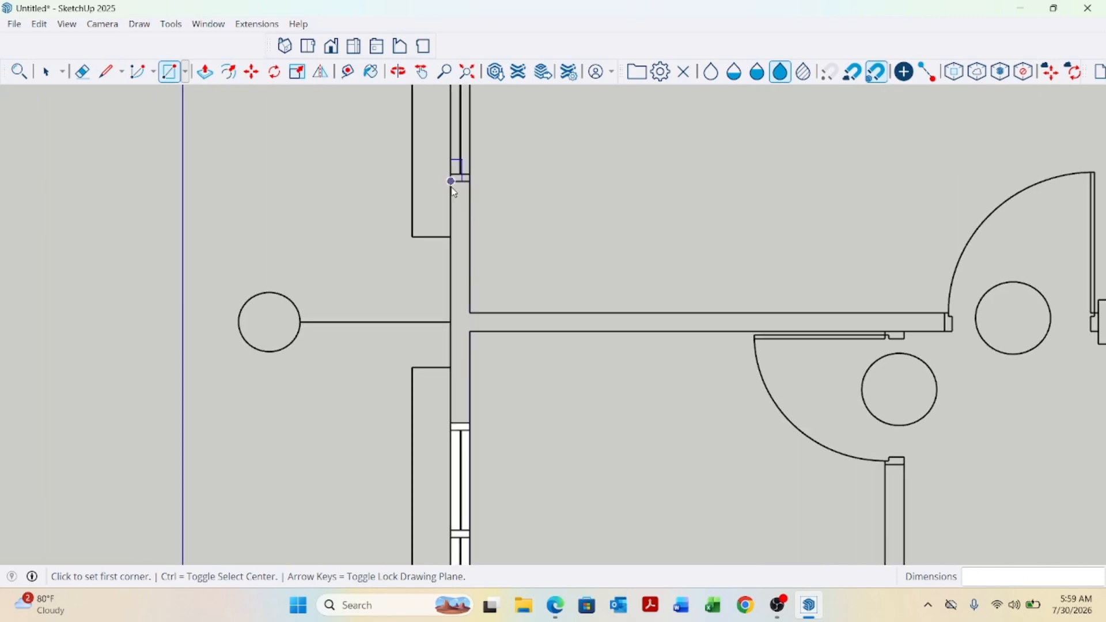
Draw a rectangle along the side wall from the upper window down to the lower window.
{"action": "left_click", "coordinate": [451, 182]}
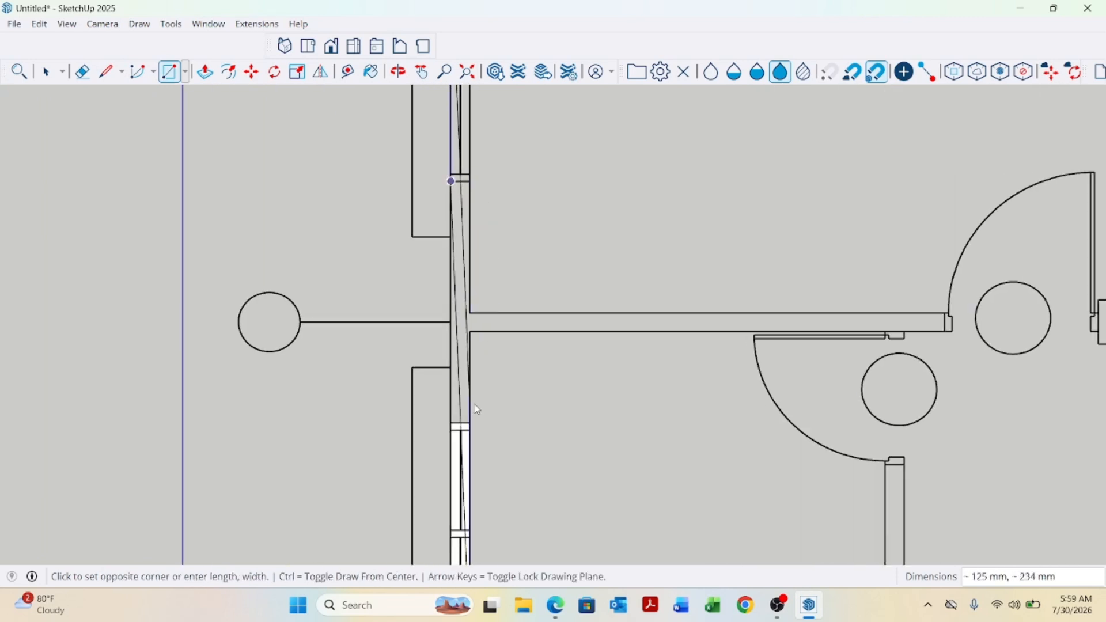
{"action": "left_click", "coordinate": [470, 424]}
{"action": "scroll", "coordinate": [475, 455], "scroll_direction": "down", "scroll_amount": 2}
{"action": "scroll", "coordinate": [478, 233], "scroll_direction": "up", "scroll_amount": 1}
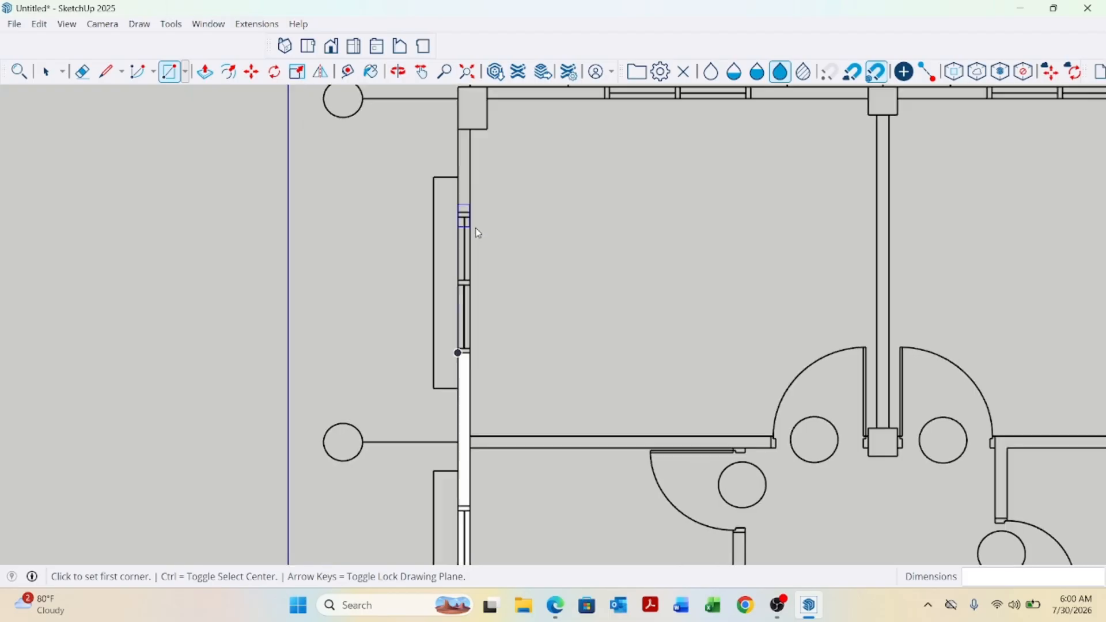
Return to the top view and draw a rectangle about 5 mm by 37 mm on the wall between the corner column and the window.
{"action": "middle_click_drag", "start_coordinate": [478, 233], "coordinate": [459, 292]}
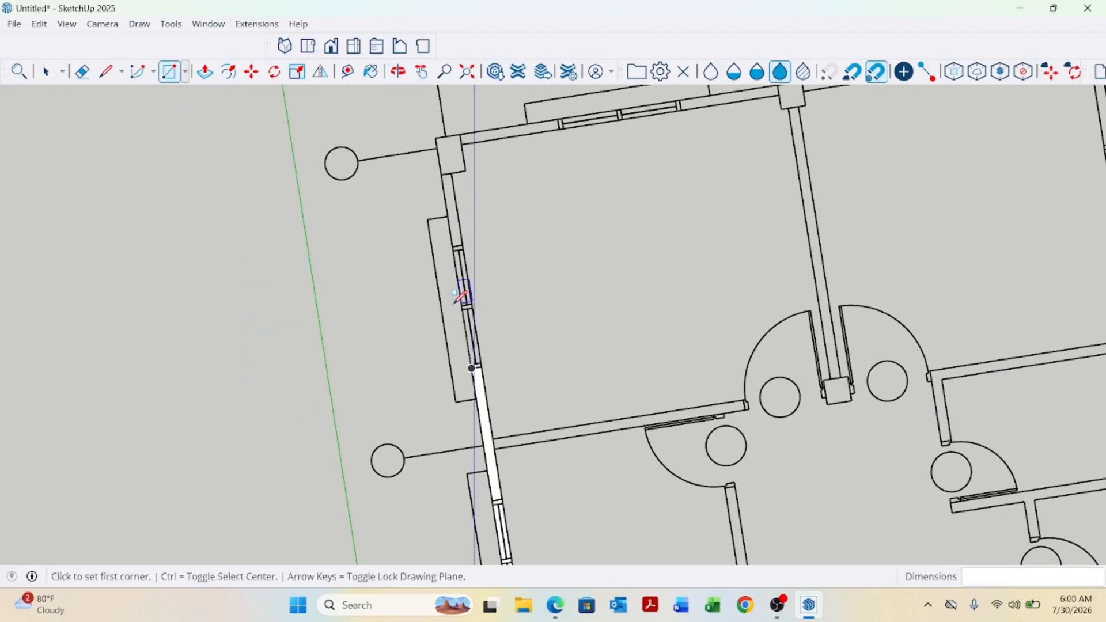
{"action": "left_click", "coordinate": [308, 46]}
{"action": "scroll", "coordinate": [477, 363], "scroll_direction": "down", "scroll_amount": 2}
{"action": "scroll", "coordinate": [530, 200], "scroll_direction": "up", "scroll_amount": 1}
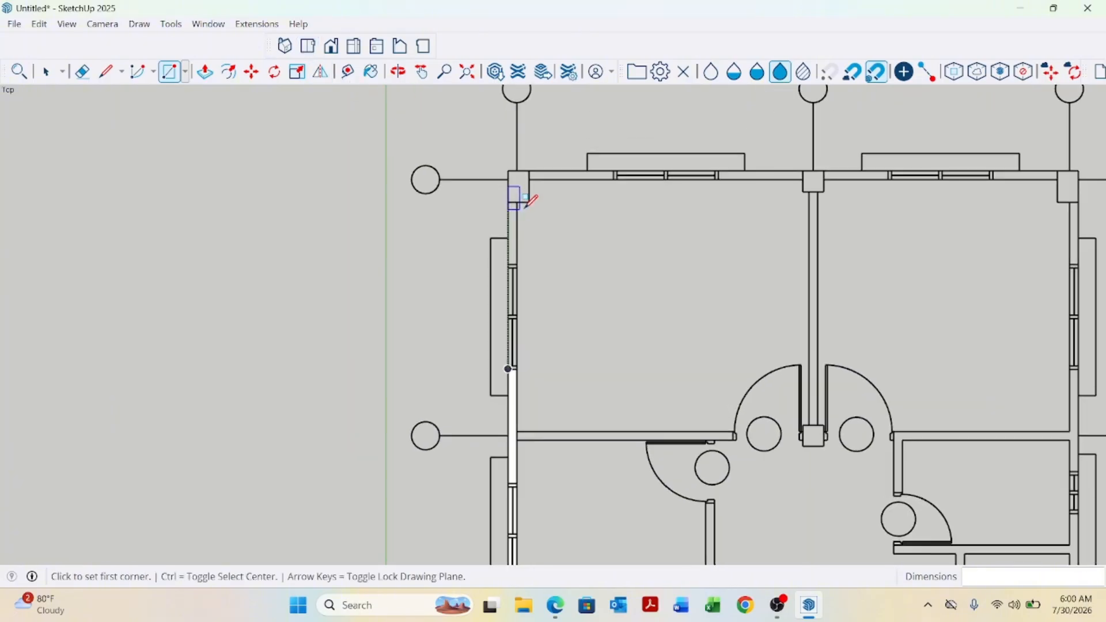
{"action": "scroll", "coordinate": [528, 201], "scroll_direction": "up", "scroll_amount": 3}
{"action": "left_click", "coordinate": [491, 193]}
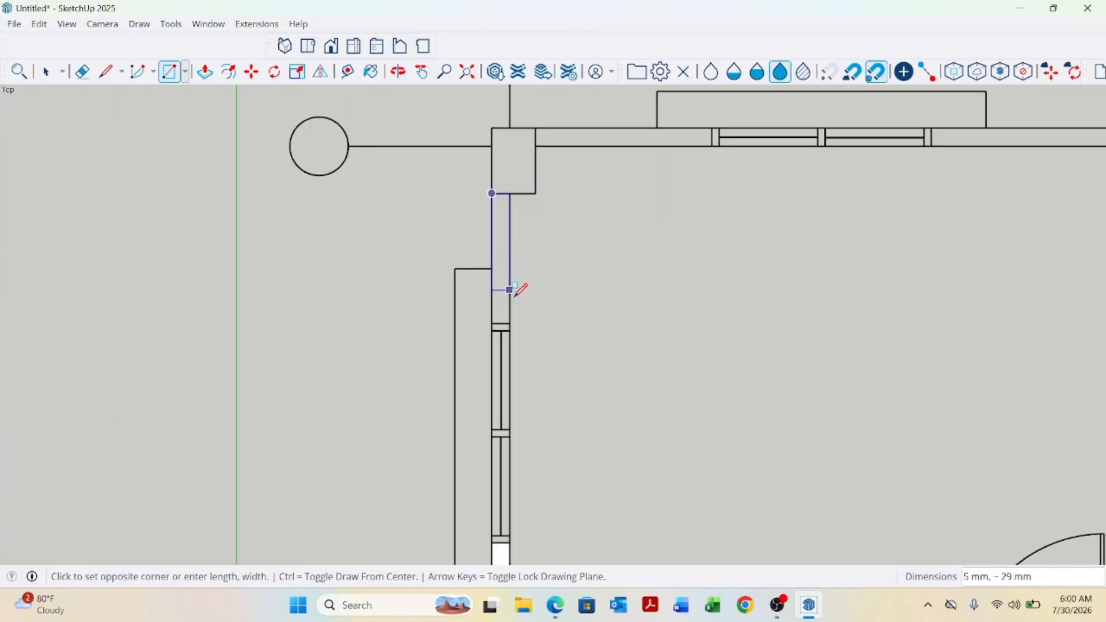
{"action": "left_click", "coordinate": [511, 327]}
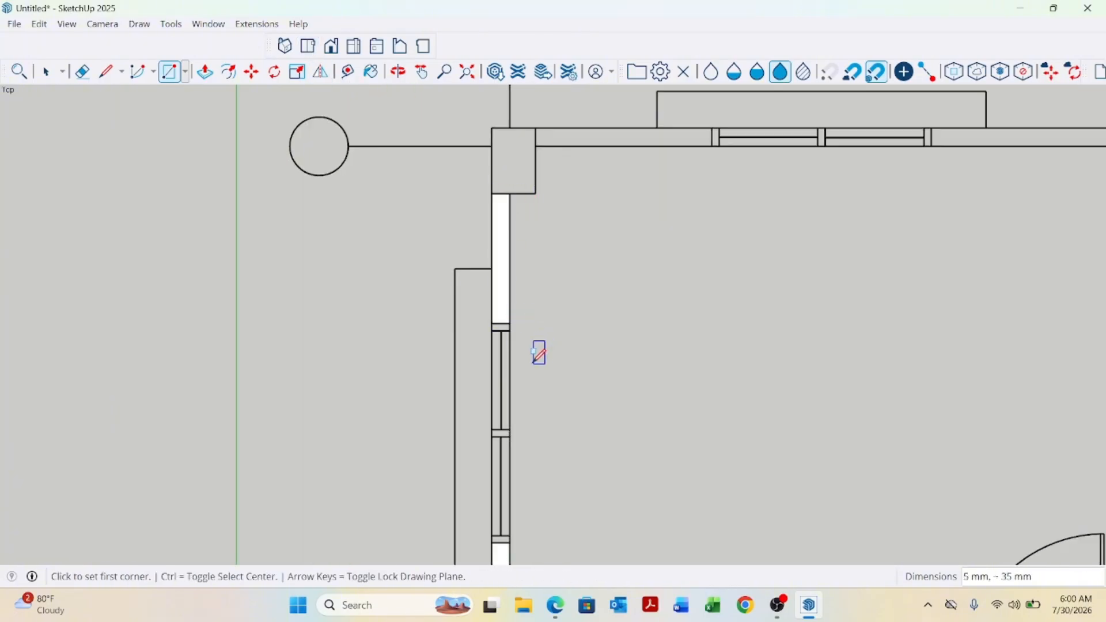
Draw a rectangle about 60 mm by 5 mm over the window below it.
{"action": "left_click", "coordinate": [492, 323]}
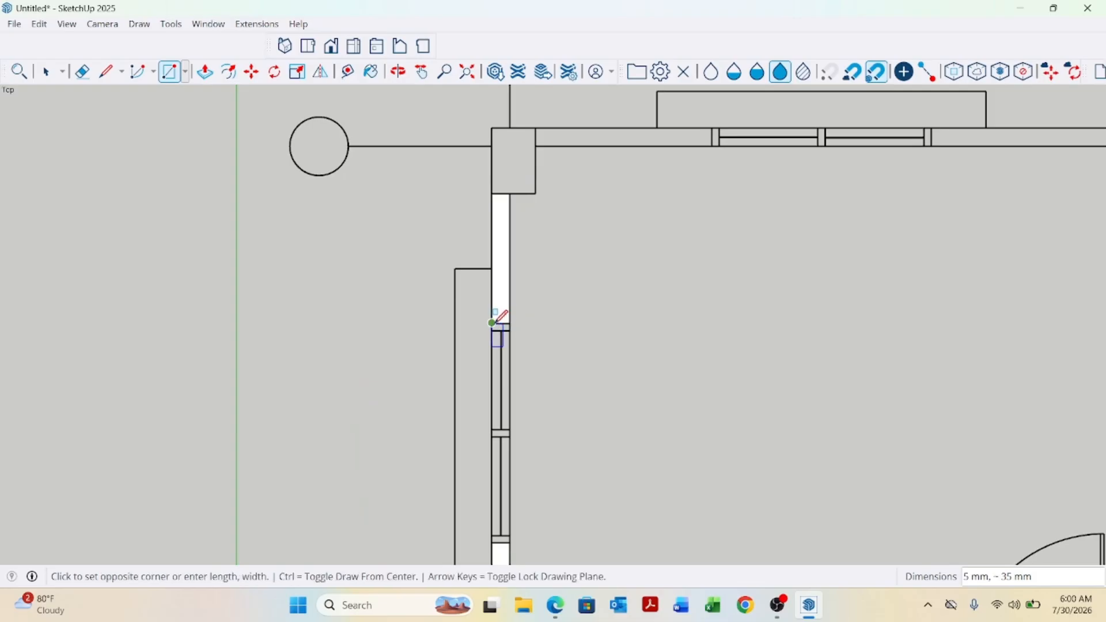
{"action": "left_click", "coordinate": [510, 531]}
{"action": "scroll", "coordinate": [432, 450], "scroll_direction": "down", "scroll_amount": 3}
{"action": "scroll", "coordinate": [519, 287], "scroll_direction": "up", "scroll_amount": 4}
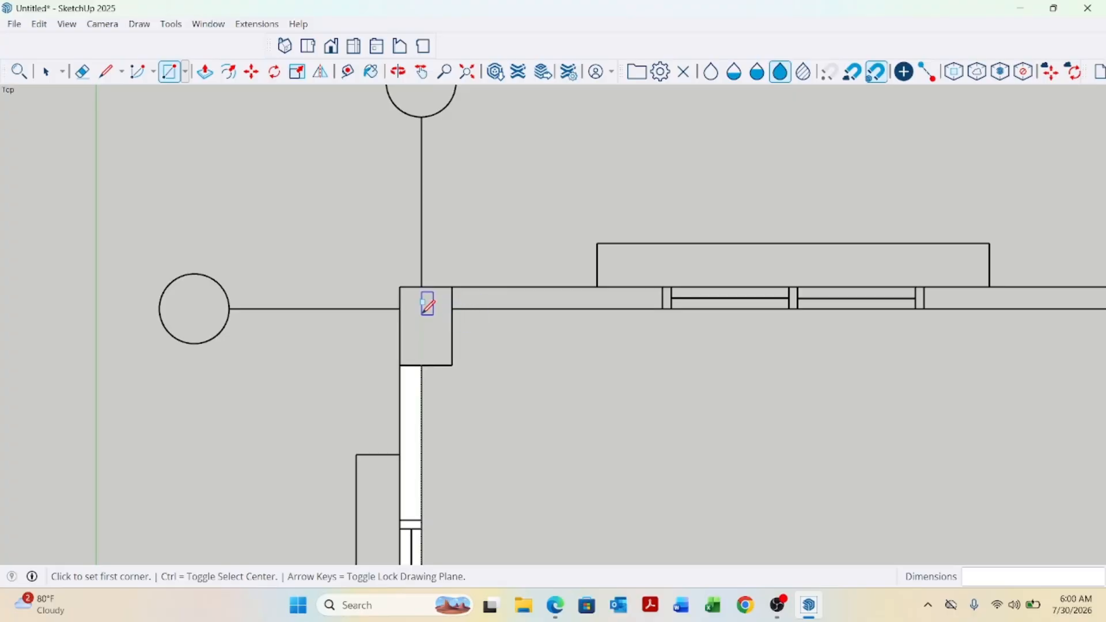
Draw rectangles over the corner column, about 12 mm by 18 mm, and the front wall up to the window, about 43 mm by 5 mm.
{"action": "left_click", "coordinate": [400, 286]}
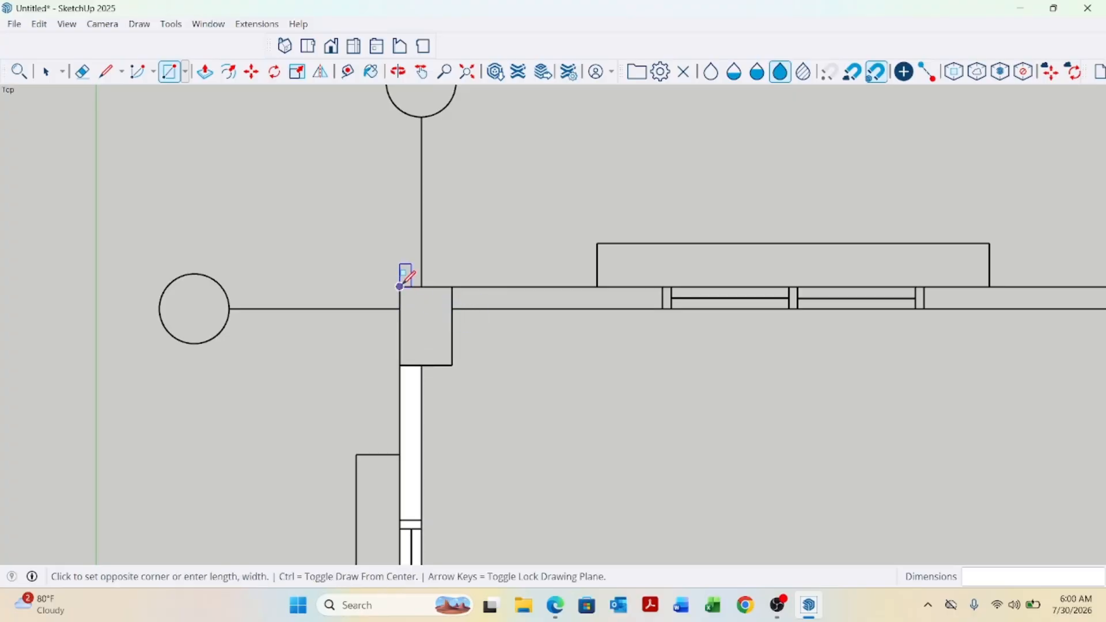
{"action": "left_click", "coordinate": [452, 365]}
{"action": "left_click", "coordinate": [452, 286]}
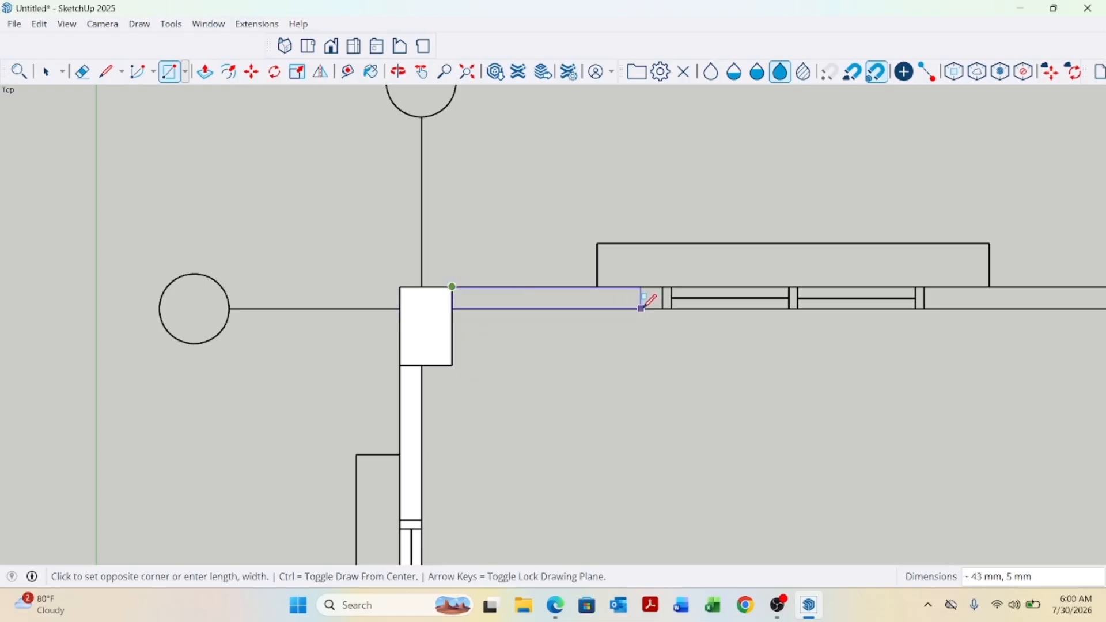
{"action": "left_click", "coordinate": [662, 307]}
{"action": "key", "text": "space"}
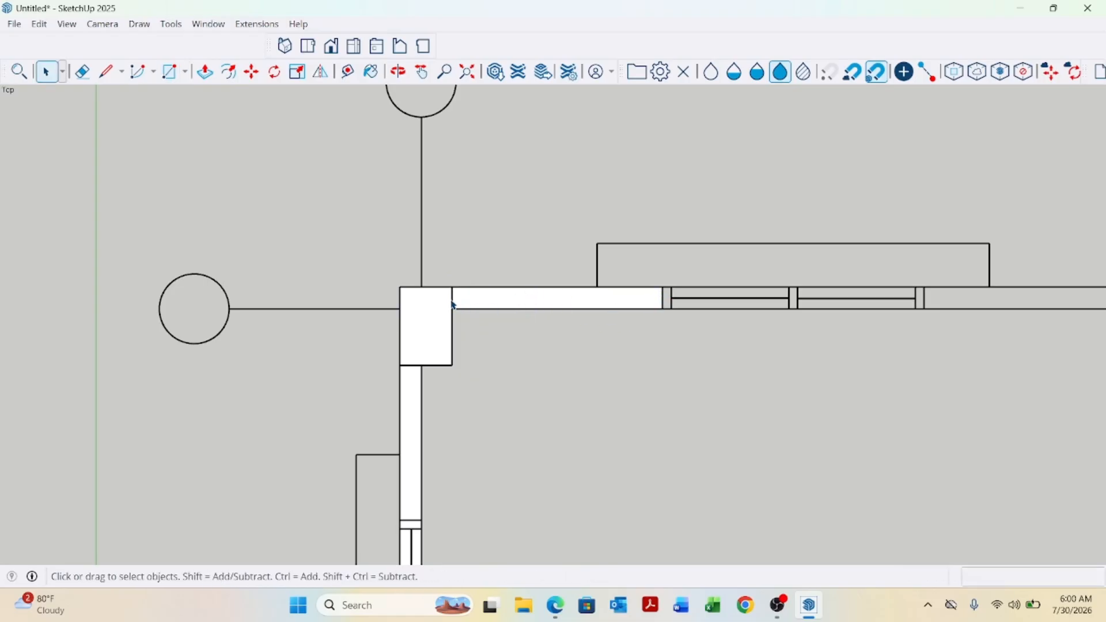
Draw a rectangle about 60 mm by 5 mm over the window in the front wall.
{"action": "scroll", "coordinate": [271, 341], "scroll_direction": "down", "scroll_amount": 3}
{"action": "scroll", "coordinate": [662, 321], "scroll_direction": "up", "scroll_amount": 2}
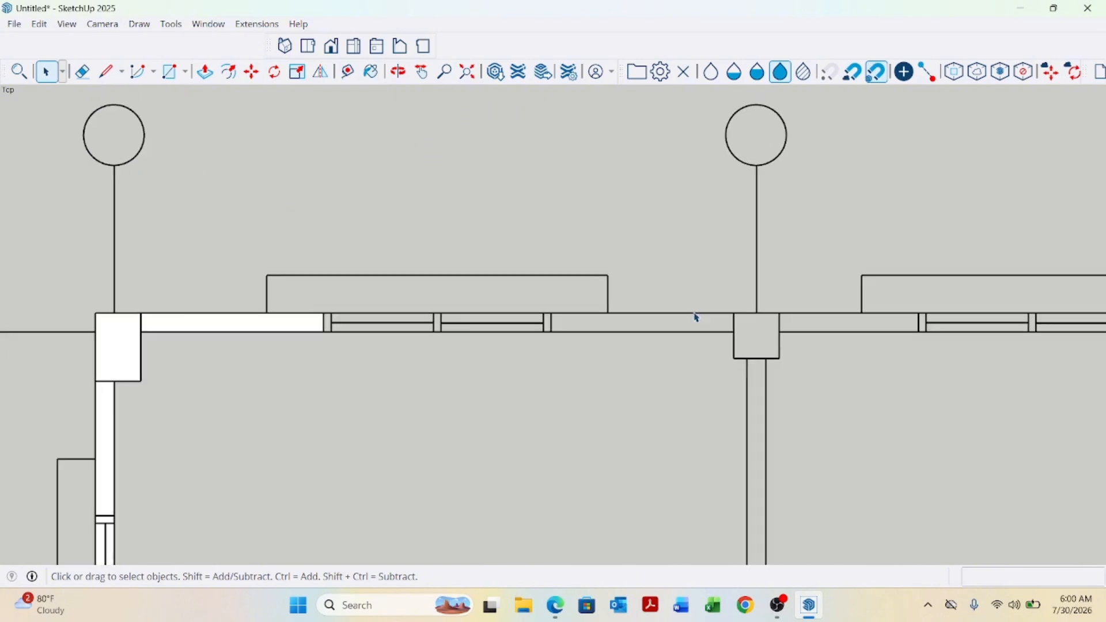
{"action": "key", "text": "r"}
{"action": "scroll", "coordinate": [311, 323], "scroll_direction": "up", "scroll_amount": 2}
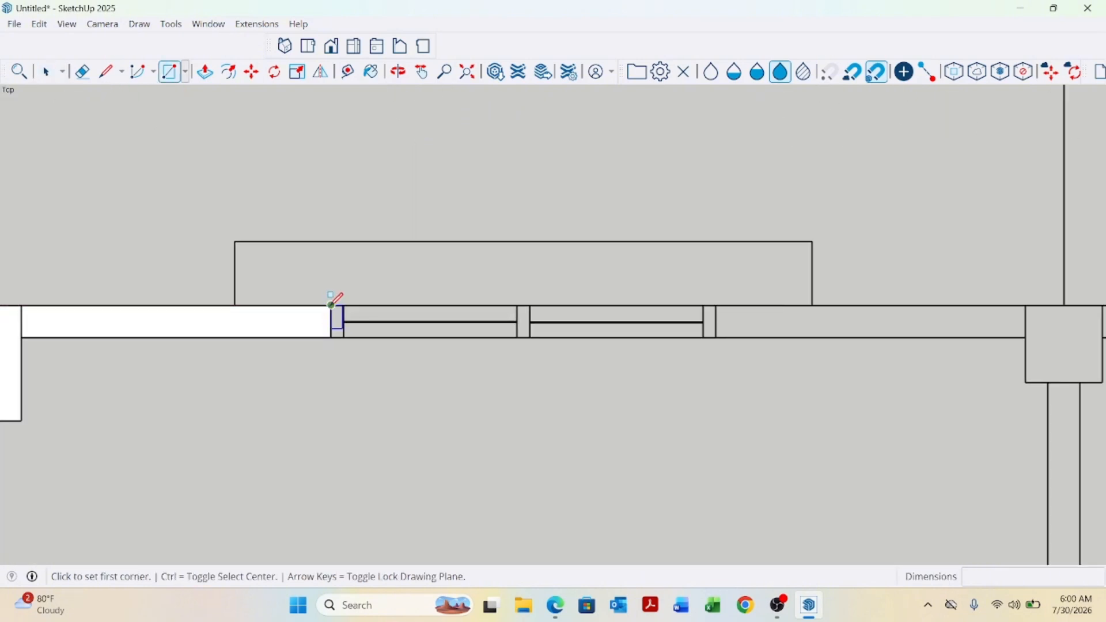
{"action": "left_click", "coordinate": [331, 305]}
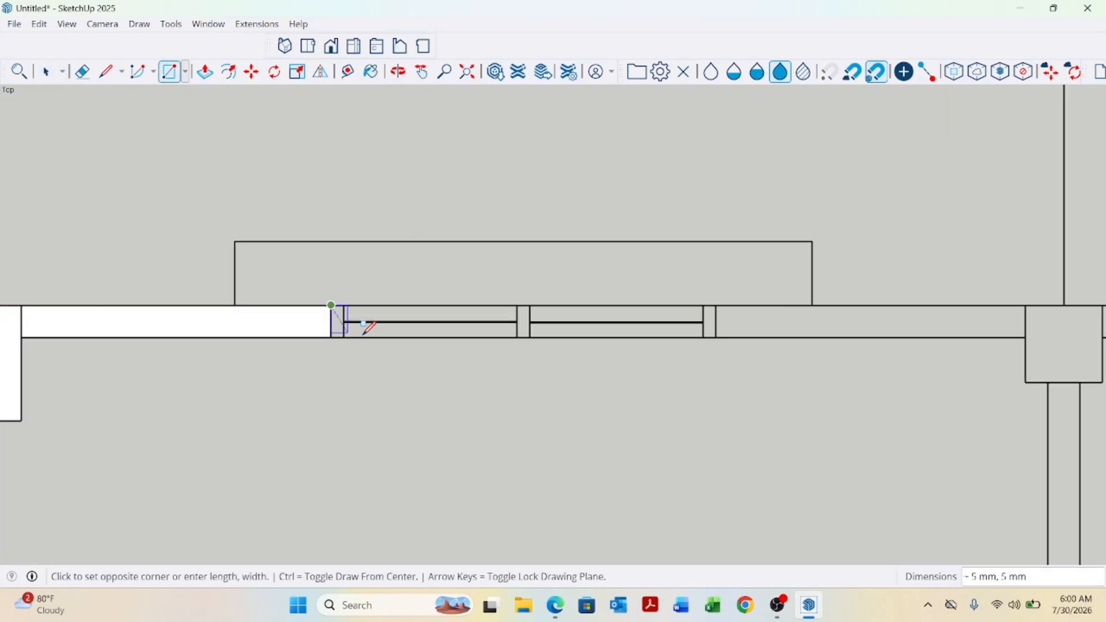
{"action": "left_click", "coordinate": [716, 338]}
Draw a rectangle over the front wall between the window and the middle column.
{"action": "scroll", "coordinate": [135, 375], "scroll_direction": "down", "scroll_amount": 3}
{"action": "scroll", "coordinate": [655, 397], "scroll_direction": "up", "scroll_amount": 2}
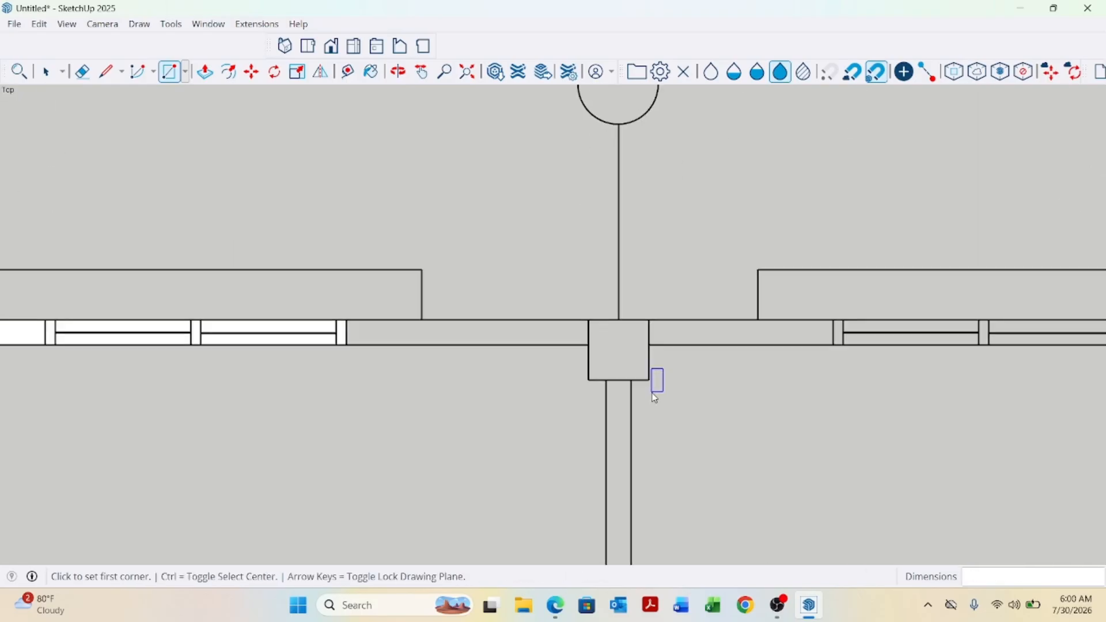
{"action": "scroll", "coordinate": [561, 377], "scroll_direction": "up", "scroll_amount": 1}
{"action": "left_click", "coordinate": [272, 309]}
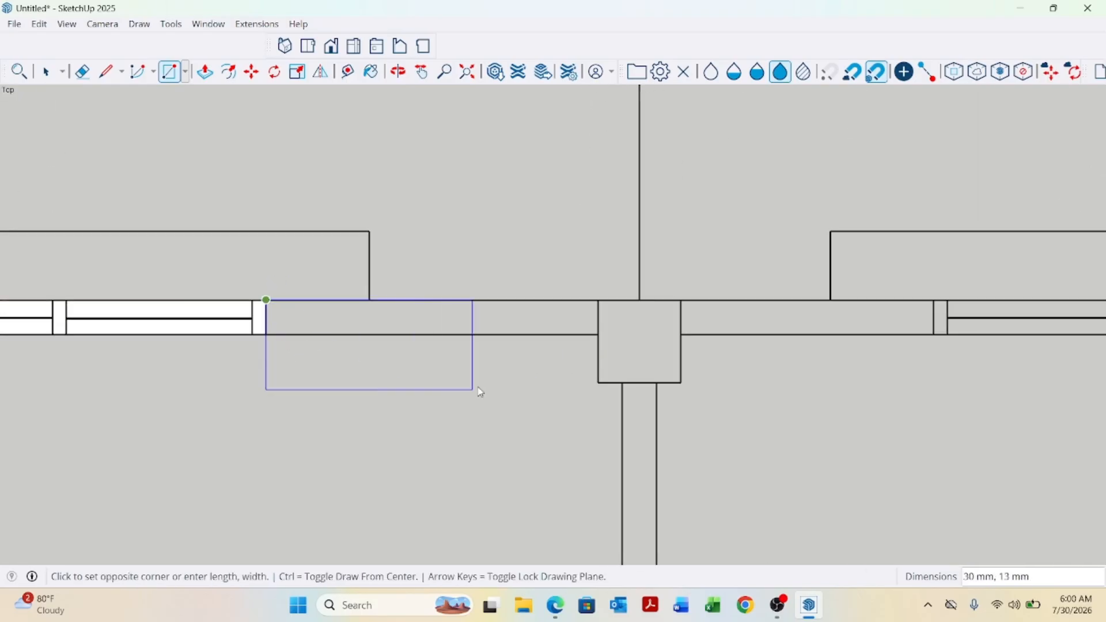
{"action": "left_click", "coordinate": [599, 332]}
Draw a rectangle about 12 mm by 12 mm over the middle column.
{"action": "scroll", "coordinate": [346, 392], "scroll_direction": "down", "scroll_amount": 2}
{"action": "scroll", "coordinate": [685, 376], "scroll_direction": "up", "scroll_amount": 3}
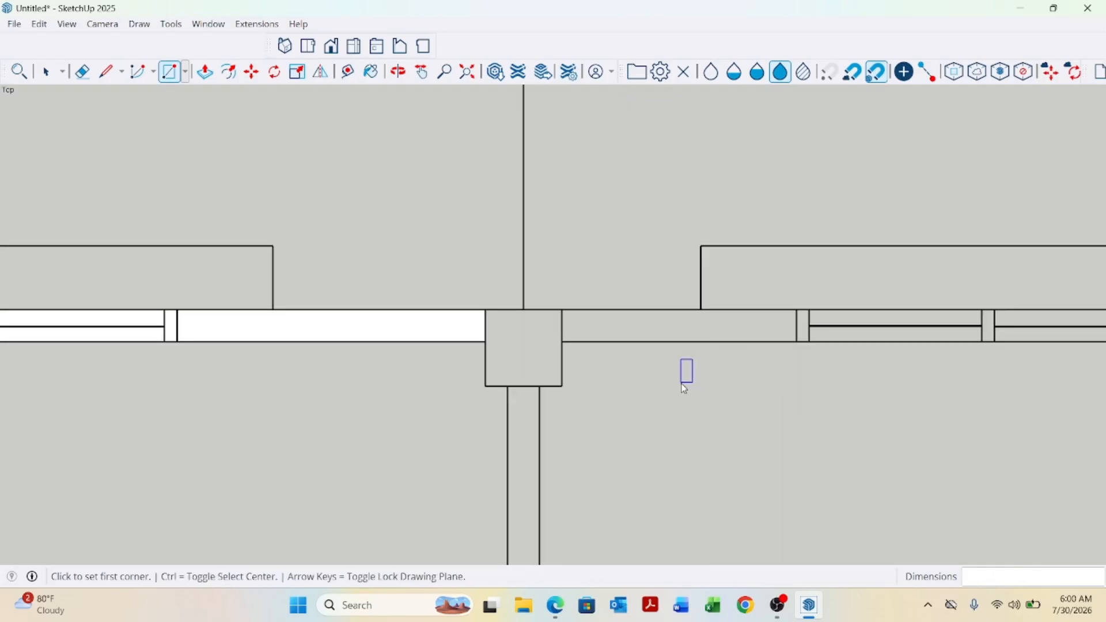
{"action": "left_click", "coordinate": [418, 286]}
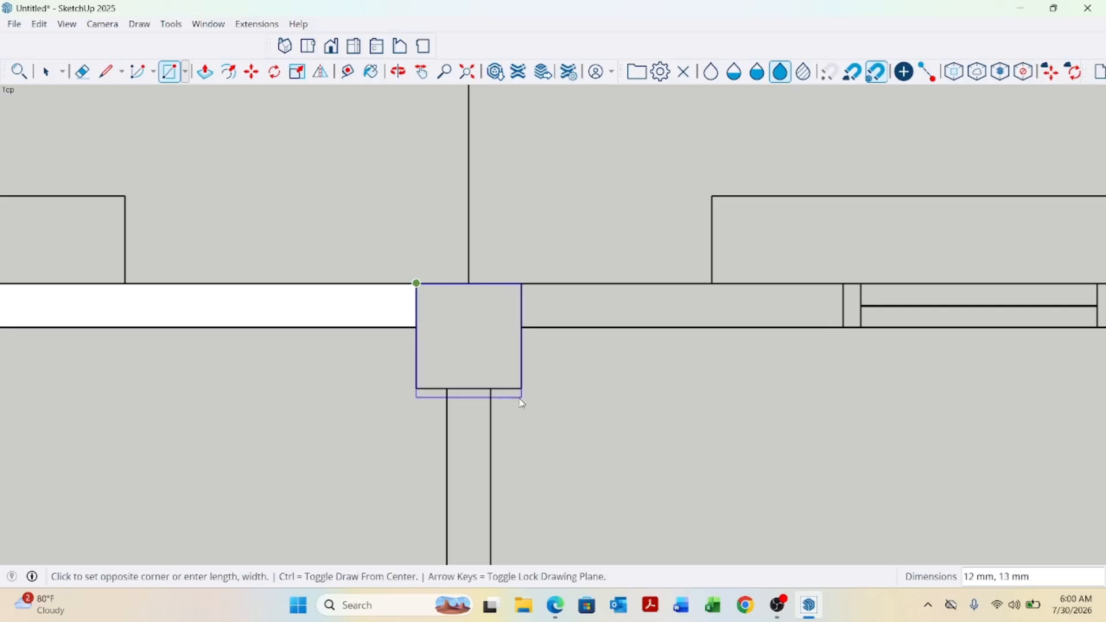
{"action": "left_click", "coordinate": [523, 389]}
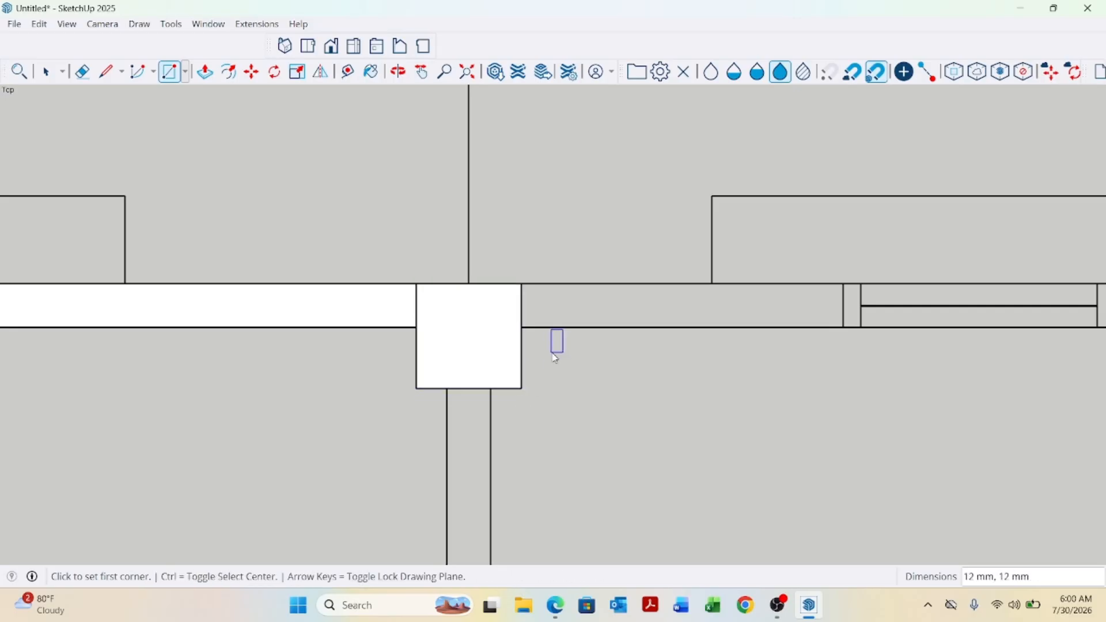
Draw a rectangle about 37 mm by 5 mm over the wall from the middle column to the next window.
{"action": "left_click", "coordinate": [526, 288]}
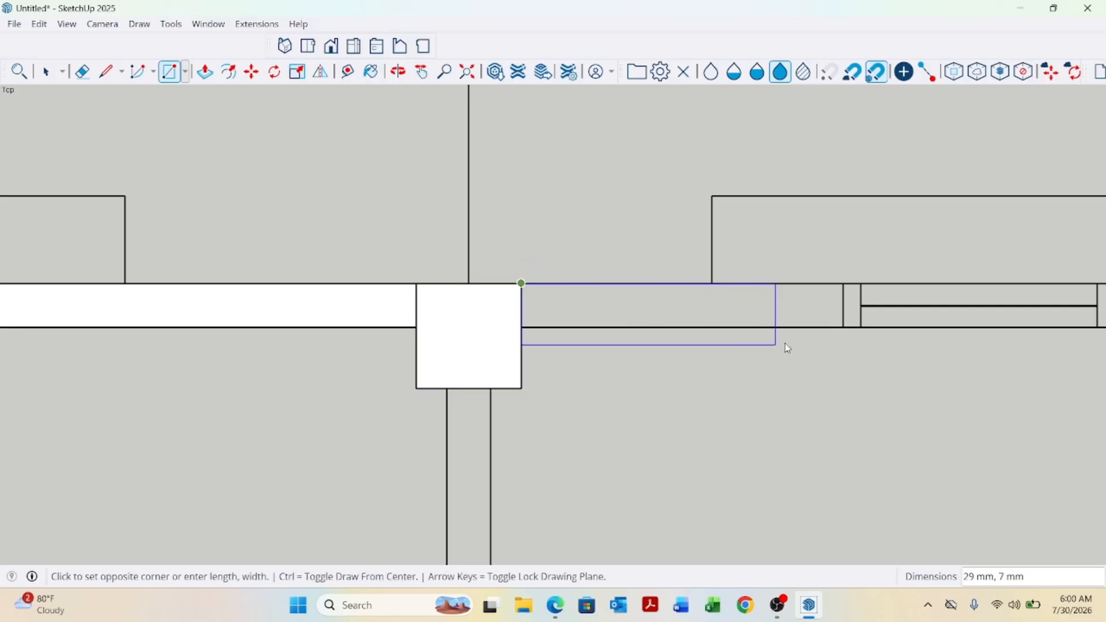
{"action": "left_click", "coordinate": [844, 327]}
{"action": "key", "text": "space"}
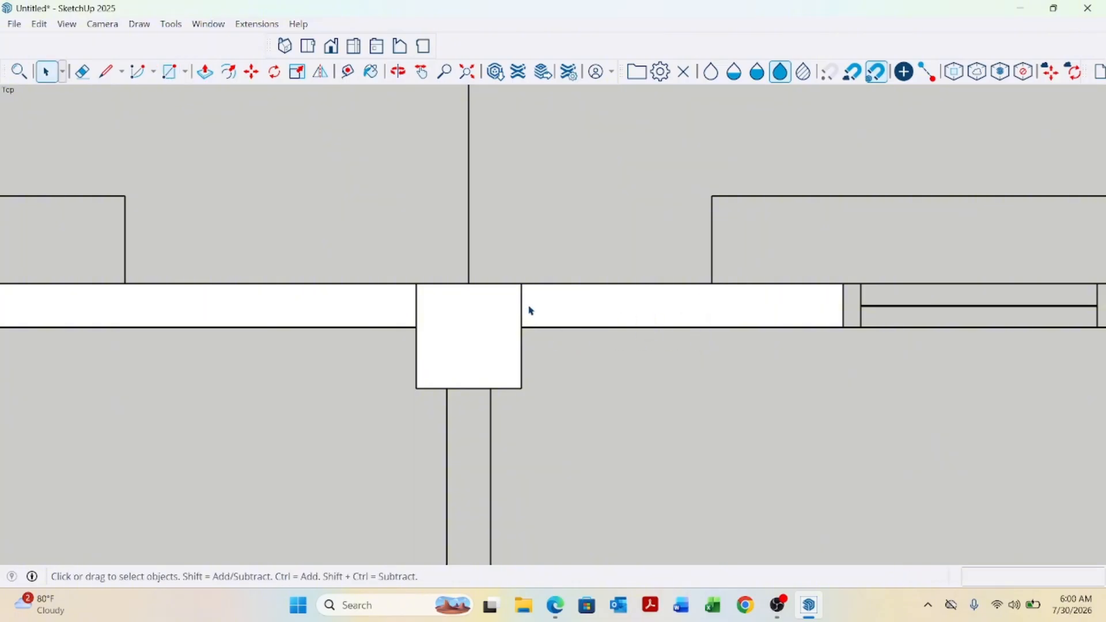
Draw a rectangle about 61 mm by 6 mm over the next front wall window.
{"action": "scroll", "coordinate": [480, 342], "scroll_direction": "down", "scroll_amount": 5}
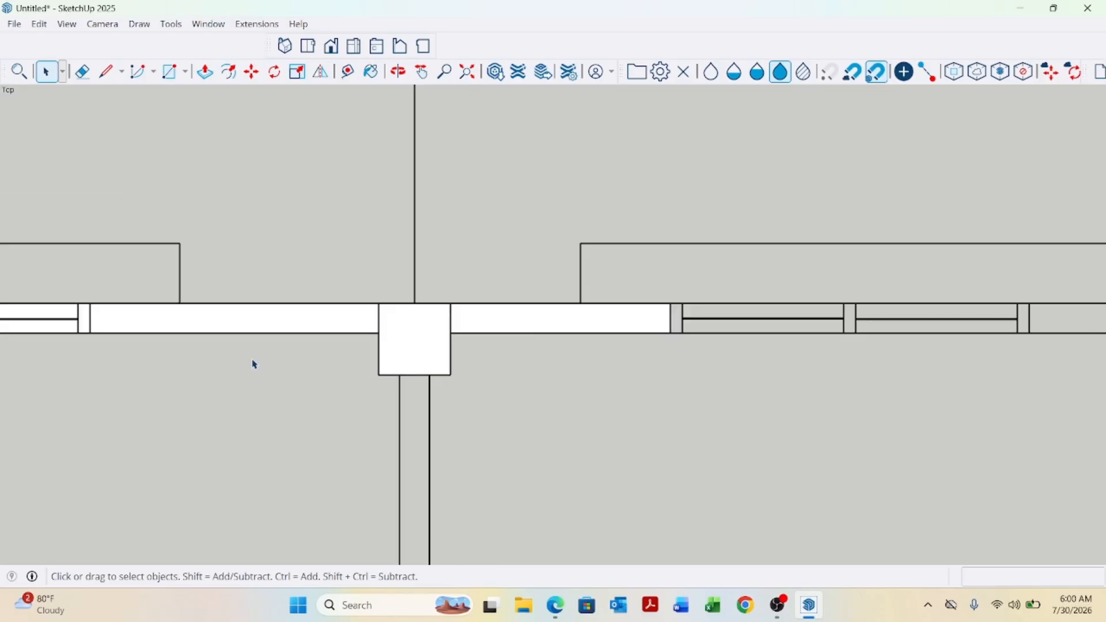
{"action": "scroll", "coordinate": [496, 374], "scroll_direction": "up", "scroll_amount": 2}
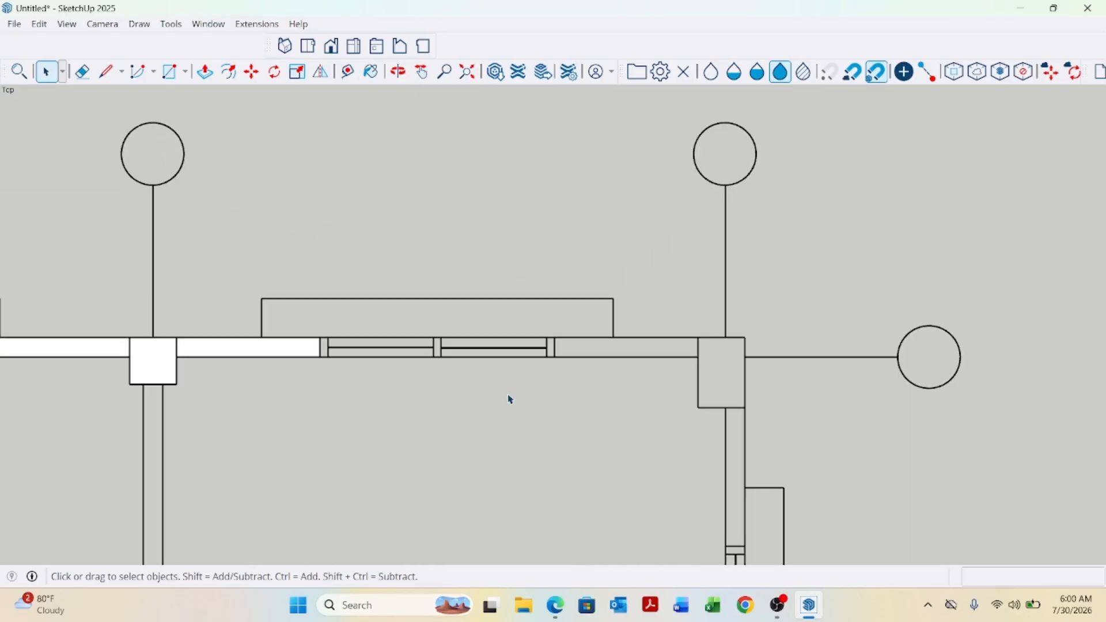
{"action": "key", "text": "r"}
{"action": "scroll", "coordinate": [329, 346], "scroll_direction": "up", "scroll_amount": 4}
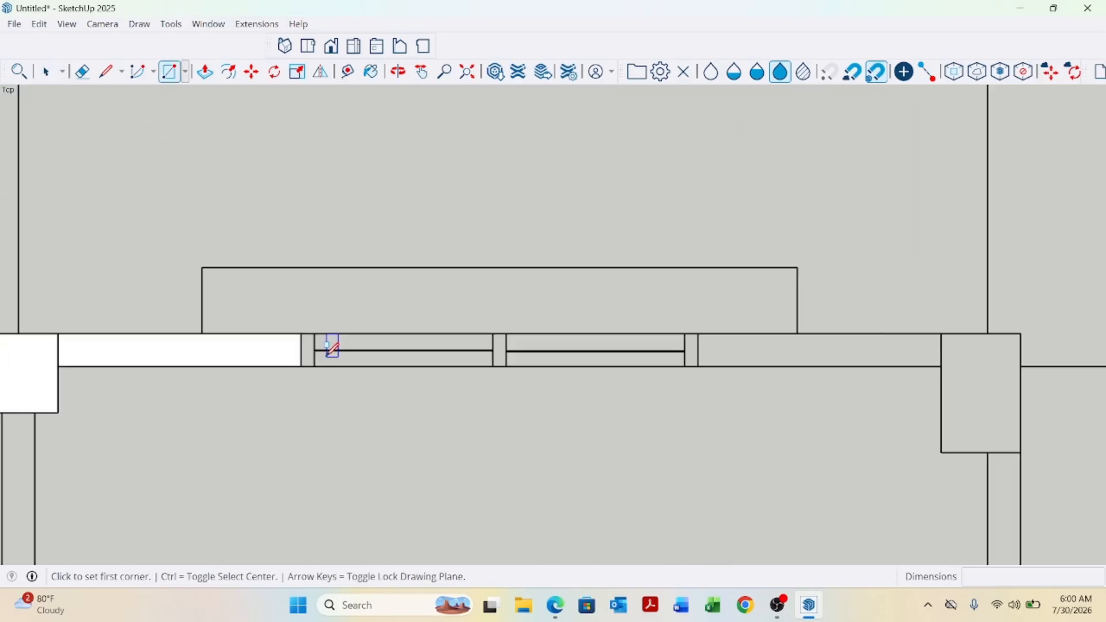
{"action": "left_click", "coordinate": [299, 330]}
{"action": "scroll", "coordinate": [477, 422], "scroll_direction": "down", "scroll_amount": 3}
{"action": "scroll", "coordinate": [732, 385], "scroll_direction": "up", "scroll_amount": 4}
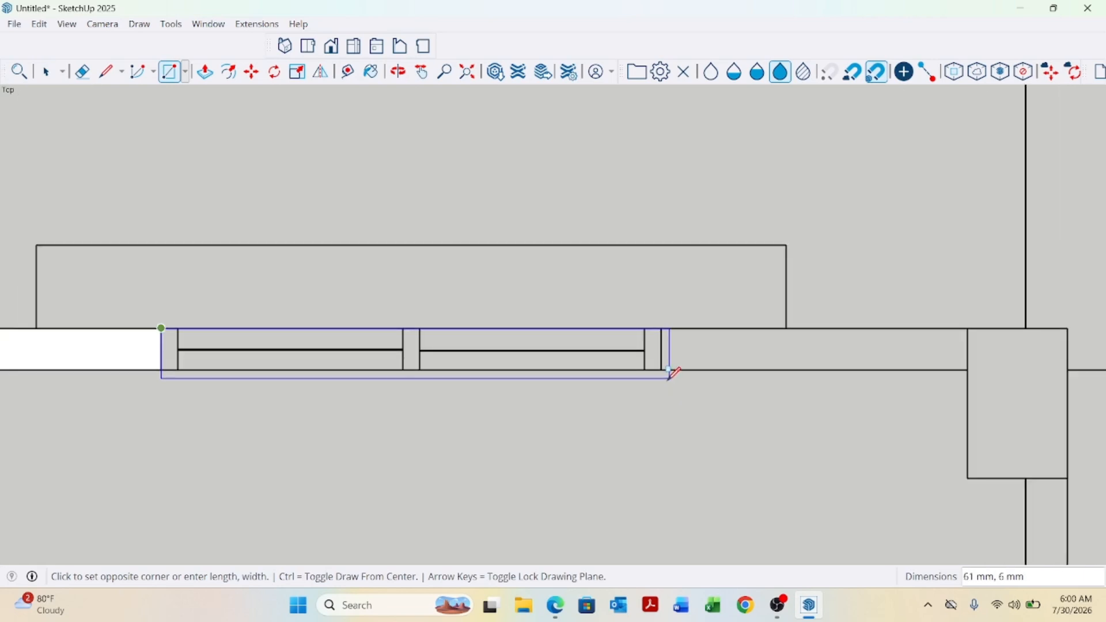
{"action": "left_click", "coordinate": [666, 370]}
Draw rectangles over the wall up to the corner column, about 37 mm by 5 mm, and over the column, about 12 mm by 18 mm.
{"action": "scroll", "coordinate": [404, 415], "scroll_direction": "down", "scroll_amount": 4}
{"action": "scroll", "coordinate": [403, 402], "scroll_direction": "up", "scroll_amount": 3}
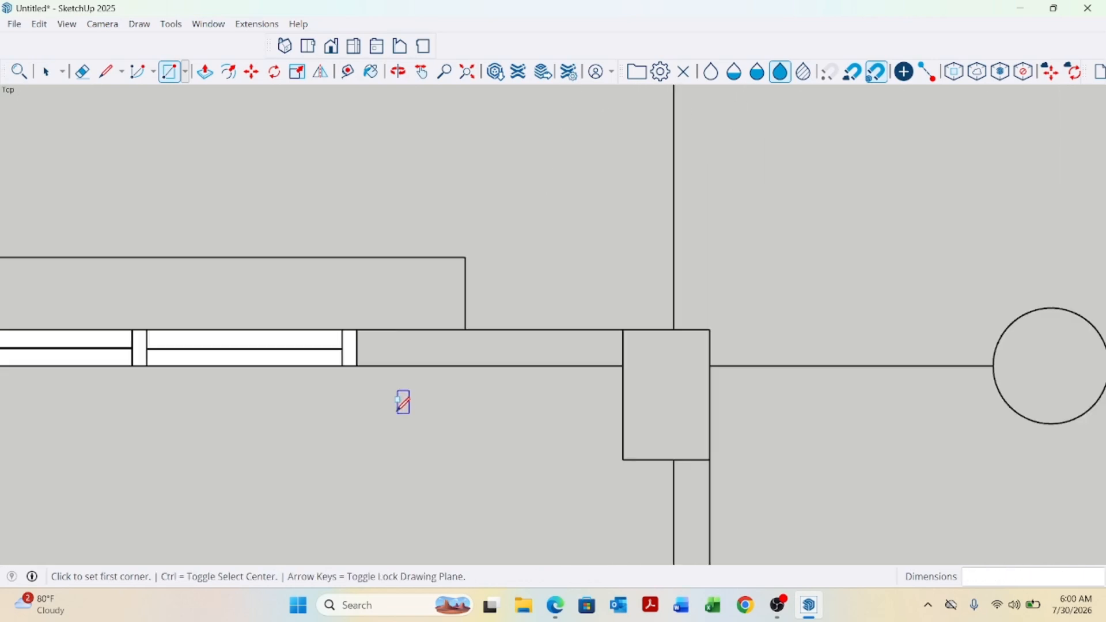
{"action": "left_click", "coordinate": [358, 329]}
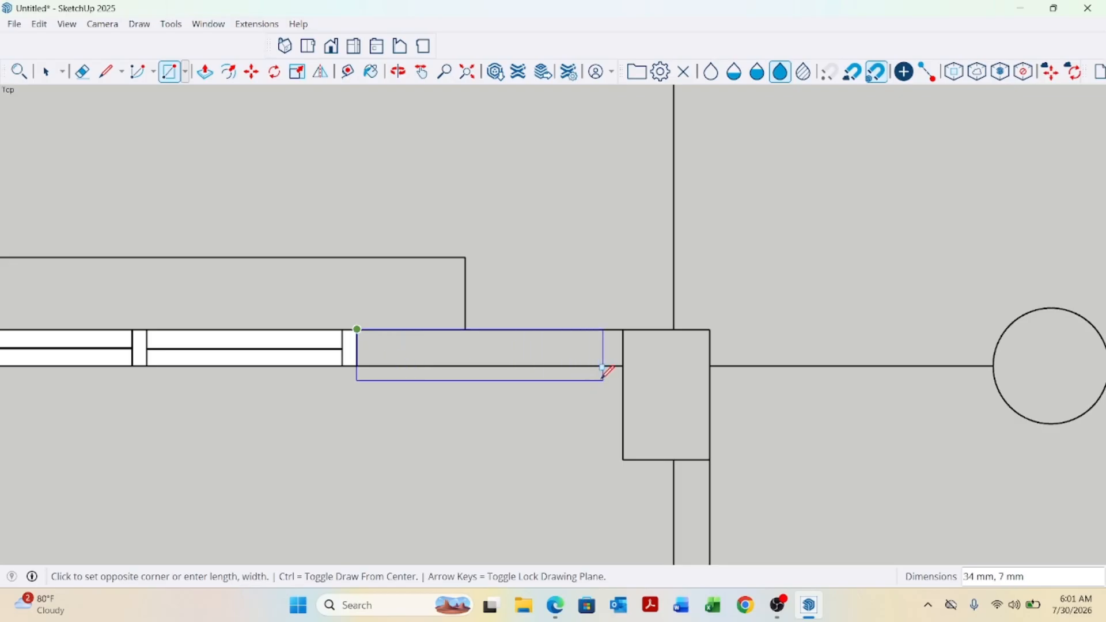
{"action": "left_click", "coordinate": [624, 365]}
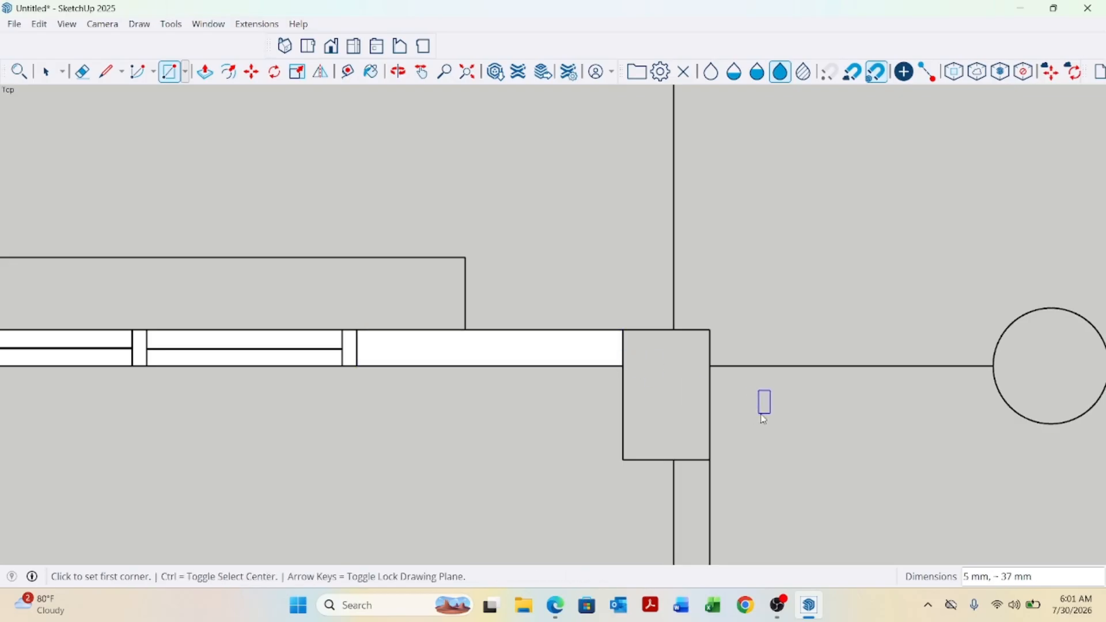
{"action": "left_click", "coordinate": [710, 329]}
{"action": "left_click", "coordinate": [624, 460]}
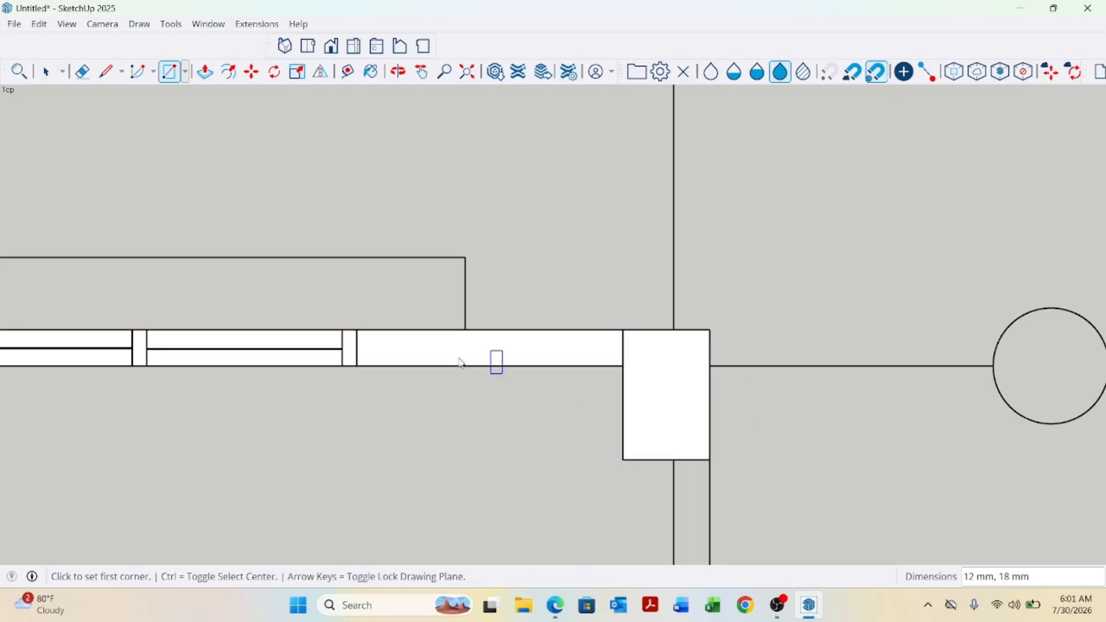
Draw a rectangle about 35 mm by 5 mm along the side wall below the corner column, then select and delete a face on the column.
{"action": "scroll", "coordinate": [387, 285], "scroll_direction": "down", "scroll_amount": 5}
{"action": "scroll", "coordinate": [455, 369], "scroll_direction": "up", "scroll_amount": 3}
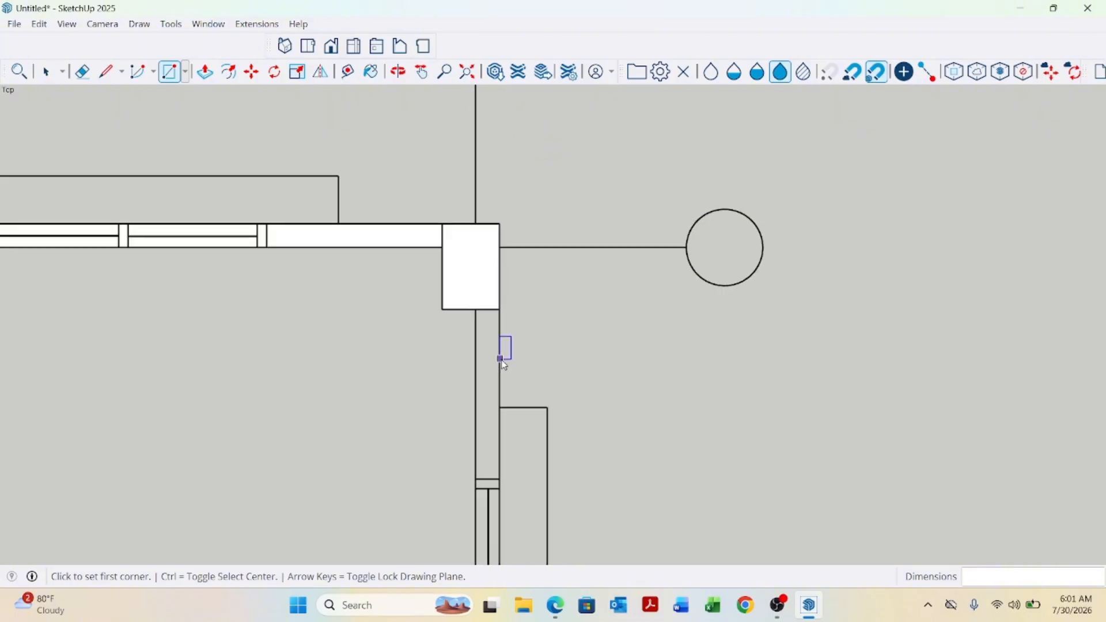
{"action": "left_click", "coordinate": [476, 310]}
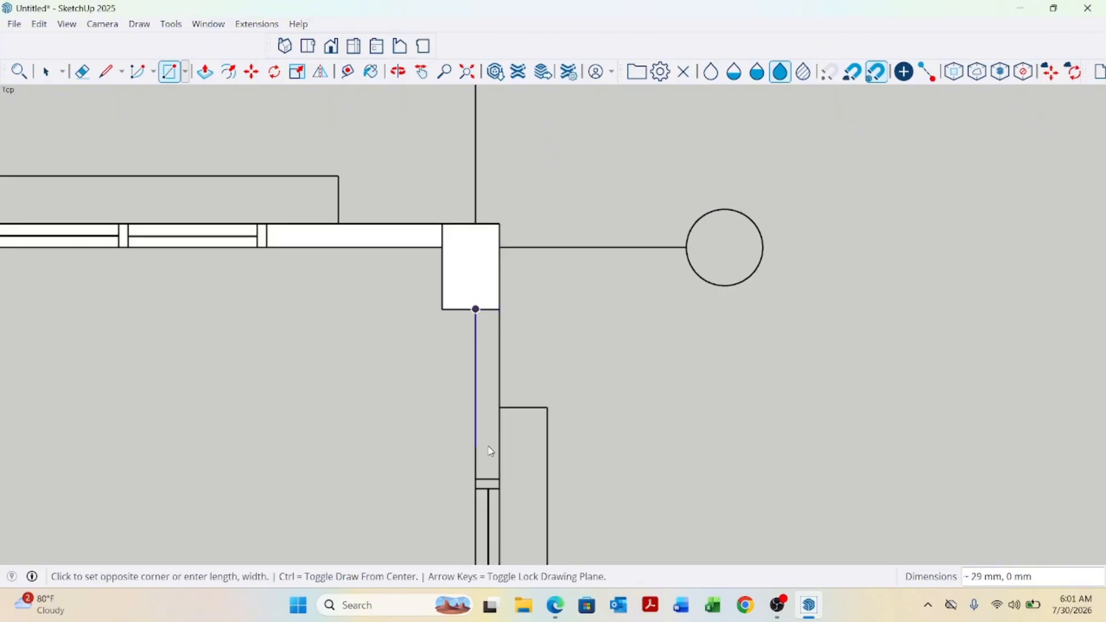
{"action": "left_click", "coordinate": [500, 478]}
{"action": "key", "text": "space"}
{"action": "left_click", "coordinate": [490, 311]}
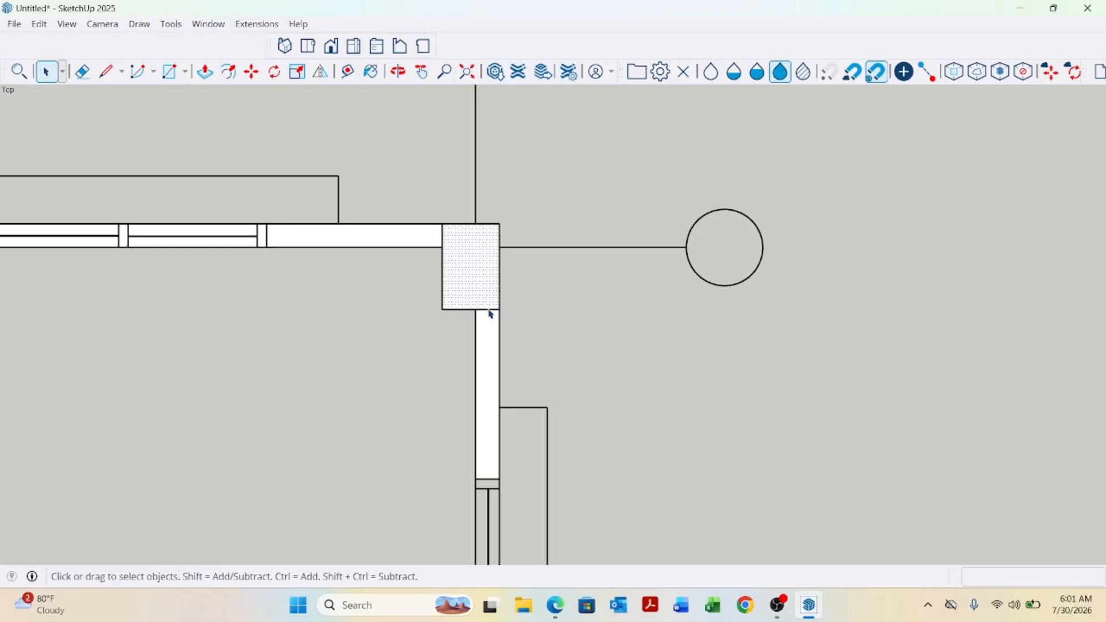
{"action": "key", "text": "Delete"}
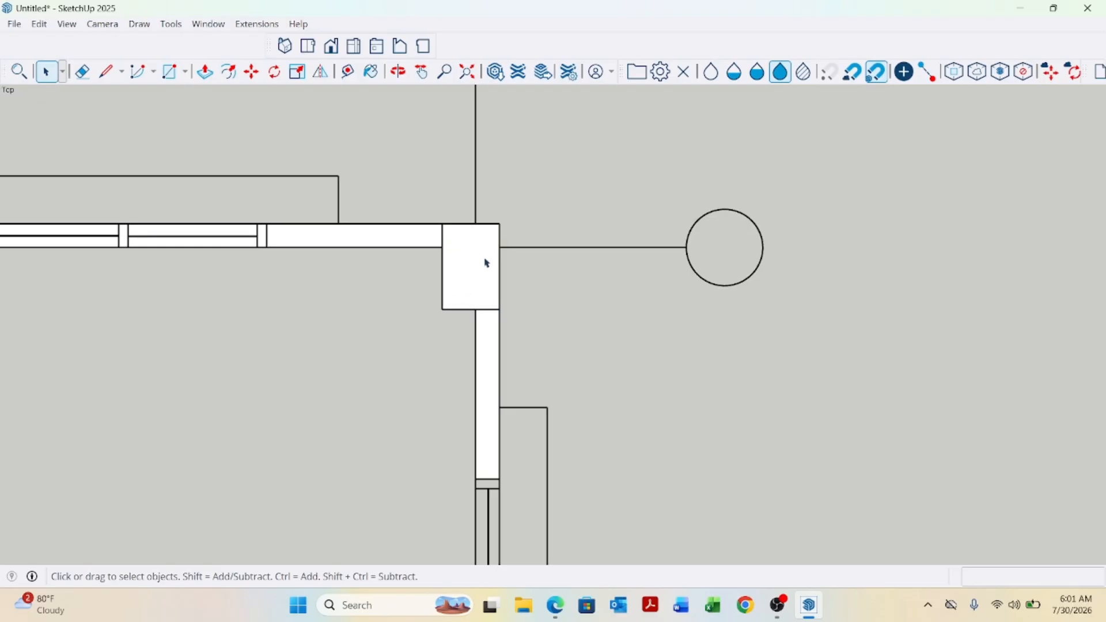
Draw a rectangle about 5 mm by 65 mm over the window in the side wall.
{"action": "scroll", "coordinate": [486, 262], "scroll_direction": "down", "scroll_amount": 5}
{"action": "scroll", "coordinate": [523, 418], "scroll_direction": "up", "scroll_amount": 1}
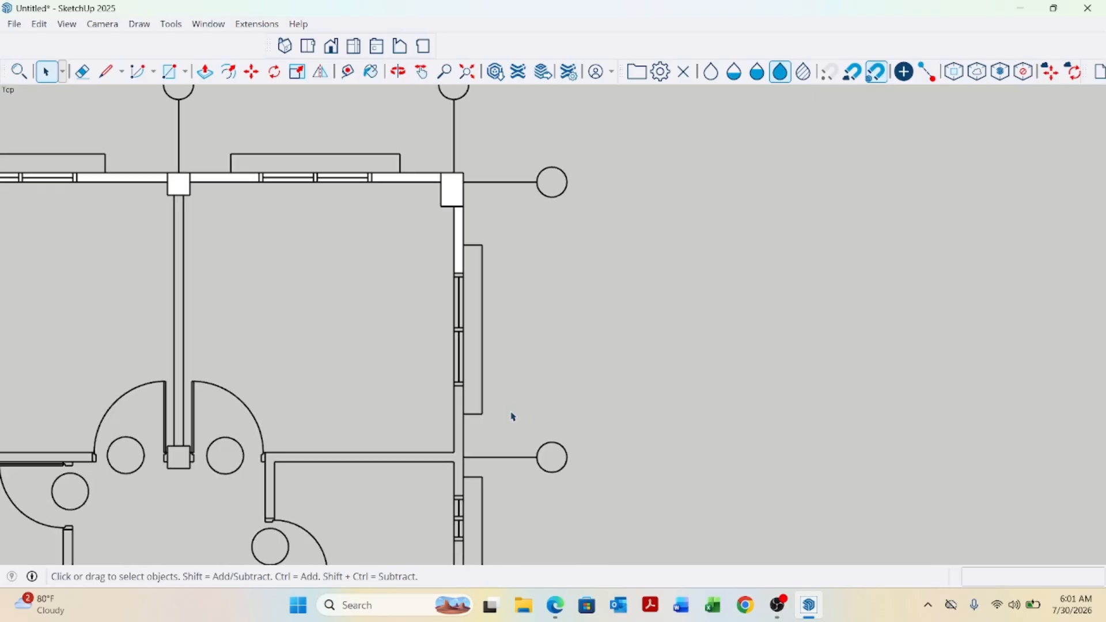
{"action": "key", "text": "r"}
{"action": "scroll", "coordinate": [493, 271], "scroll_direction": "up", "scroll_amount": 6}
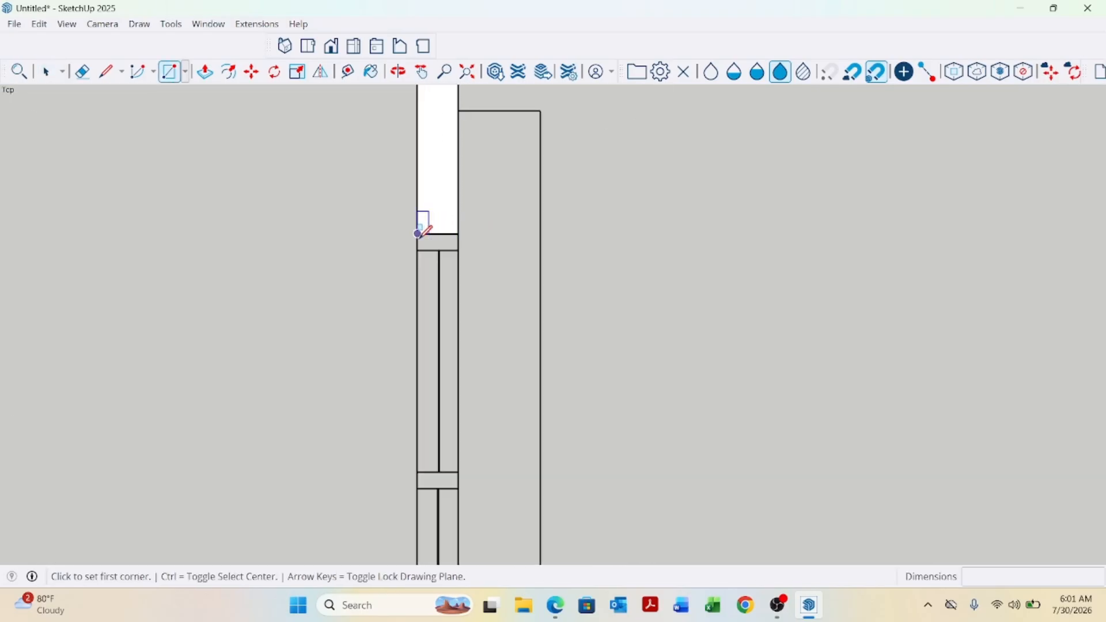
{"action": "left_click", "coordinate": [418, 233]}
{"action": "scroll", "coordinate": [477, 306], "scroll_direction": "down", "scroll_amount": 3}
{"action": "scroll", "coordinate": [447, 412], "scroll_direction": "up", "scroll_amount": 5}
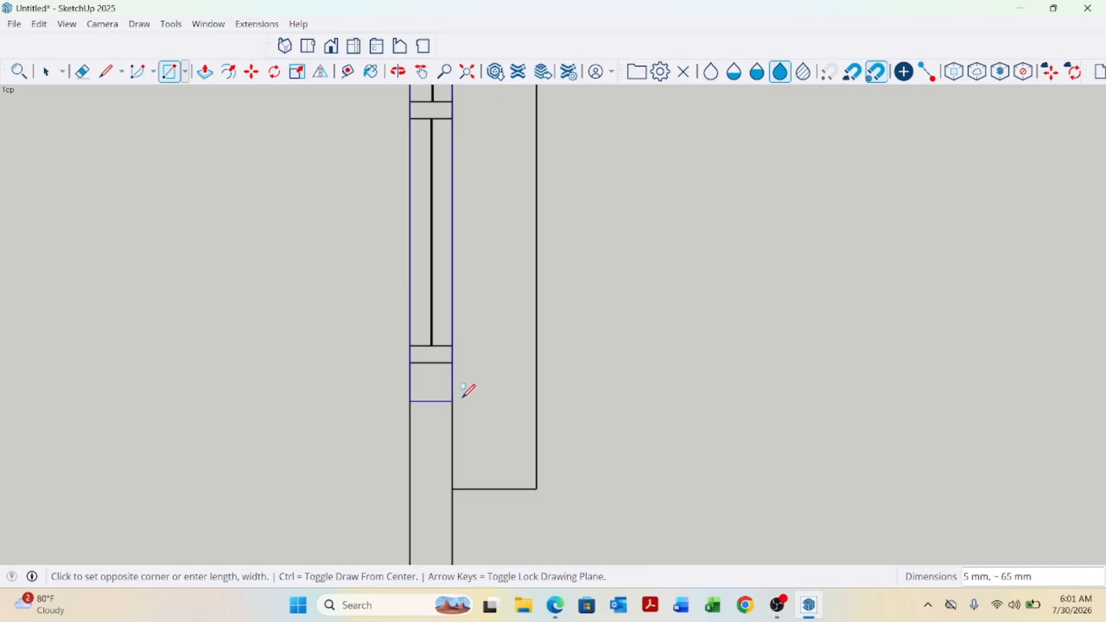
{"action": "left_click", "coordinate": [455, 360]}
Draw a rectangle about 59 mm by 5 mm over the side wall from the window down to the next window.
{"action": "scroll", "coordinate": [490, 265], "scroll_direction": "down", "scroll_amount": 5}
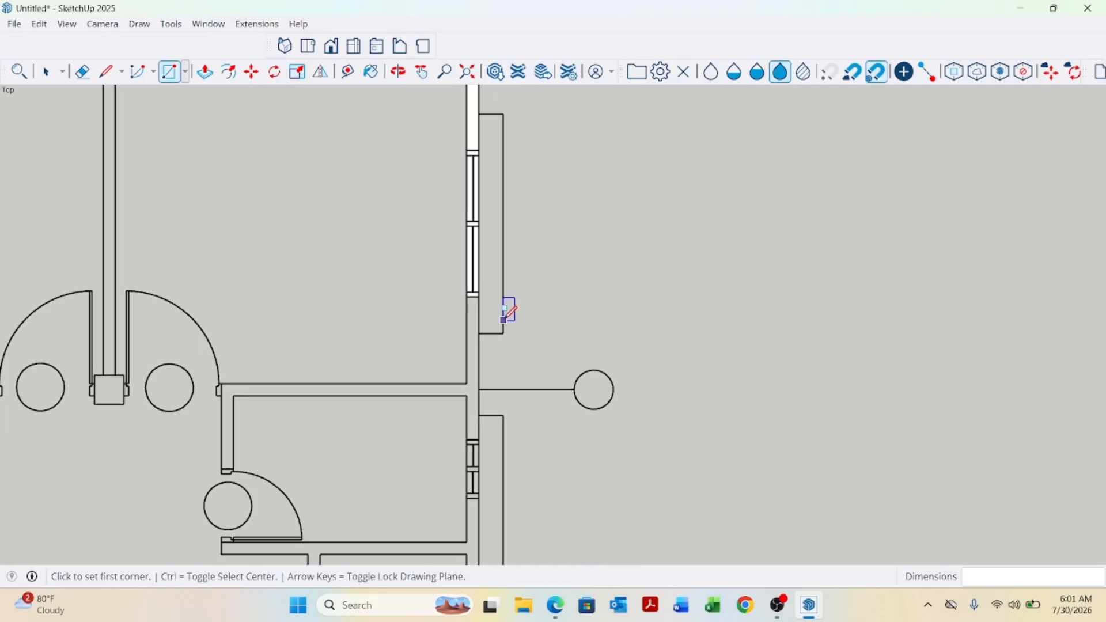
{"action": "scroll", "coordinate": [459, 289], "scroll_direction": "up", "scroll_amount": 5}
{"action": "left_click", "coordinate": [459, 290]}
{"action": "scroll", "coordinate": [451, 243], "scroll_direction": "down", "scroll_amount": 2}
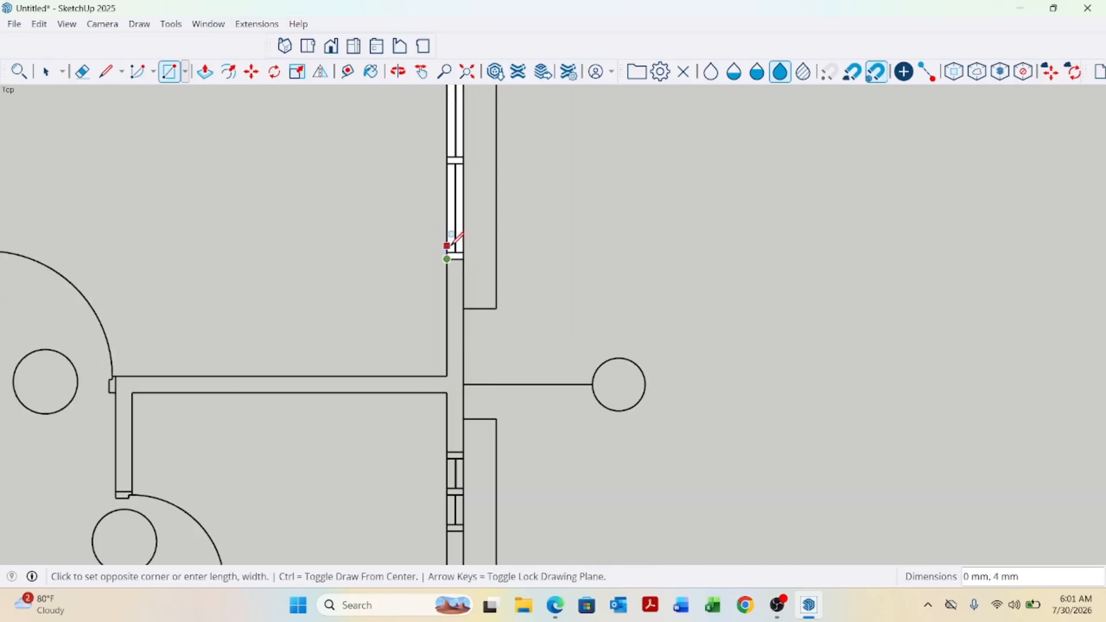
{"action": "scroll", "coordinate": [487, 316], "scroll_direction": "down", "scroll_amount": 3}
{"action": "scroll", "coordinate": [461, 375], "scroll_direction": "up", "scroll_amount": 6}
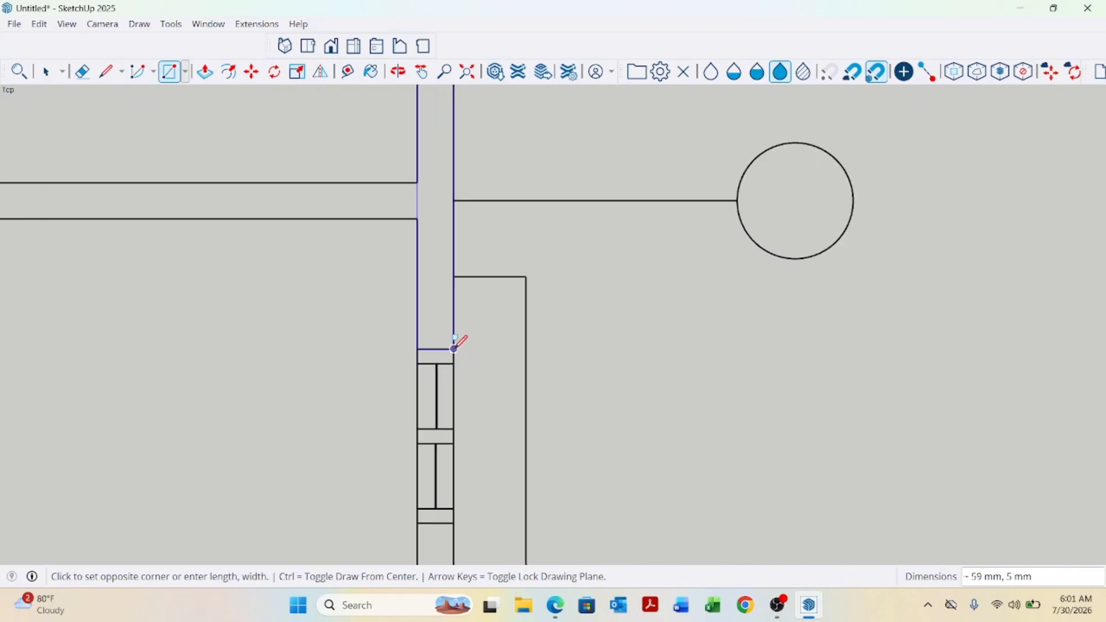
{"action": "left_click", "coordinate": [455, 348]}
Draw a rectangle about 25 mm by 5 mm over the next side wall window.
{"action": "scroll", "coordinate": [425, 227], "scroll_direction": "down", "scroll_amount": 4}
{"action": "scroll", "coordinate": [444, 292], "scroll_direction": "up", "scroll_amount": 6}
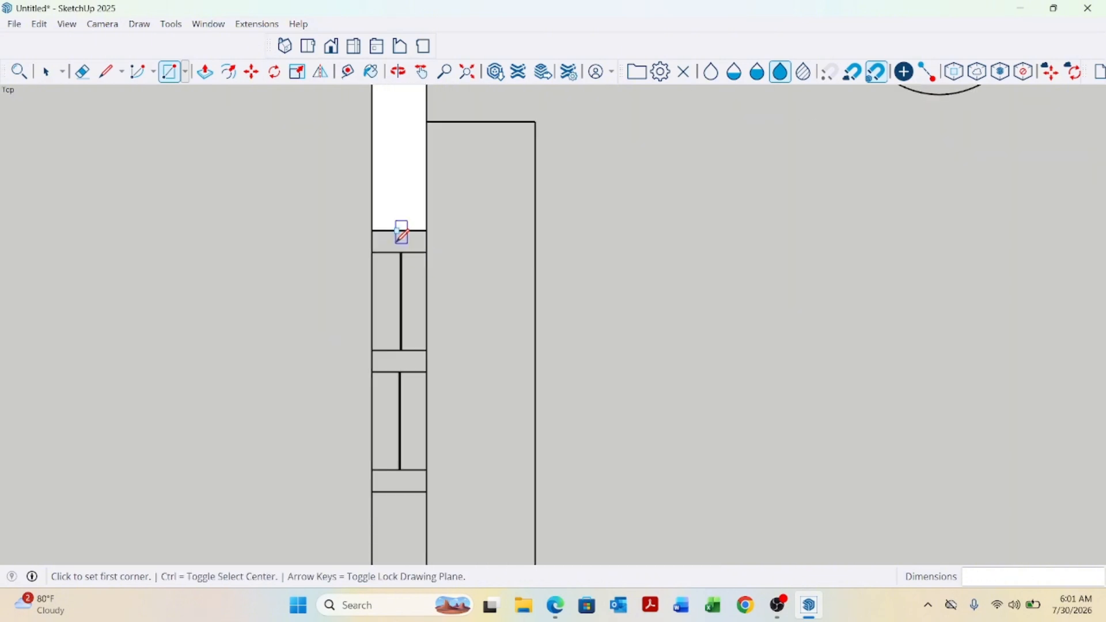
{"action": "left_click", "coordinate": [373, 230]}
{"action": "scroll", "coordinate": [403, 236], "scroll_direction": "down", "scroll_amount": 3}
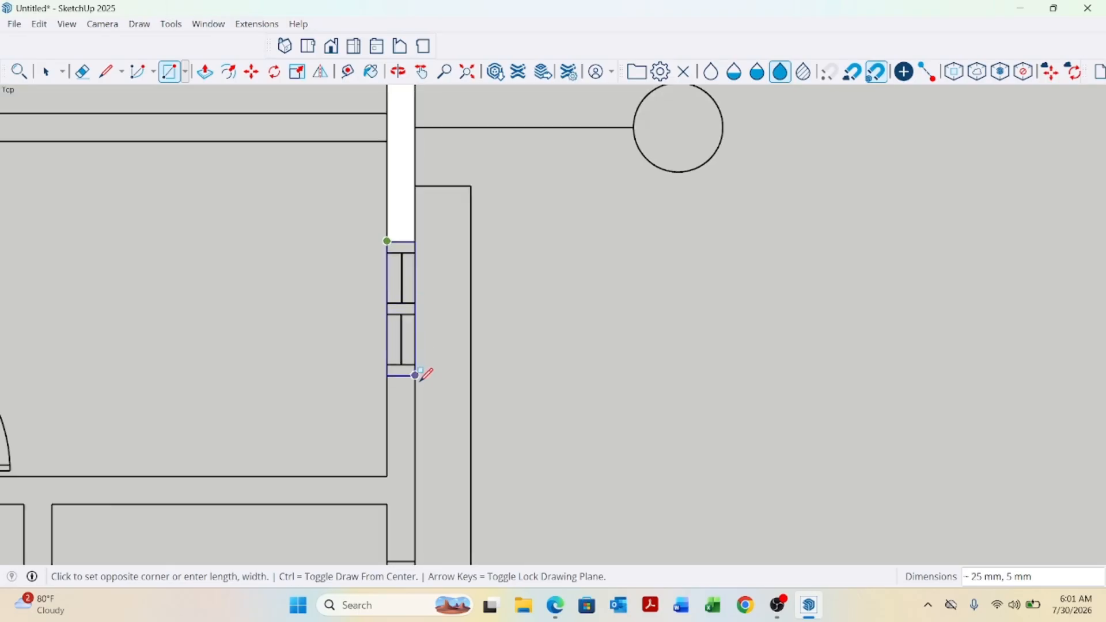
{"action": "scroll", "coordinate": [424, 374], "scroll_direction": "up", "scroll_amount": 3}
{"action": "left_click", "coordinate": [415, 369]}
Draw a rectangle over the side wall segment between the two windows.
{"action": "scroll", "coordinate": [489, 279], "scroll_direction": "down", "scroll_amount": 4}
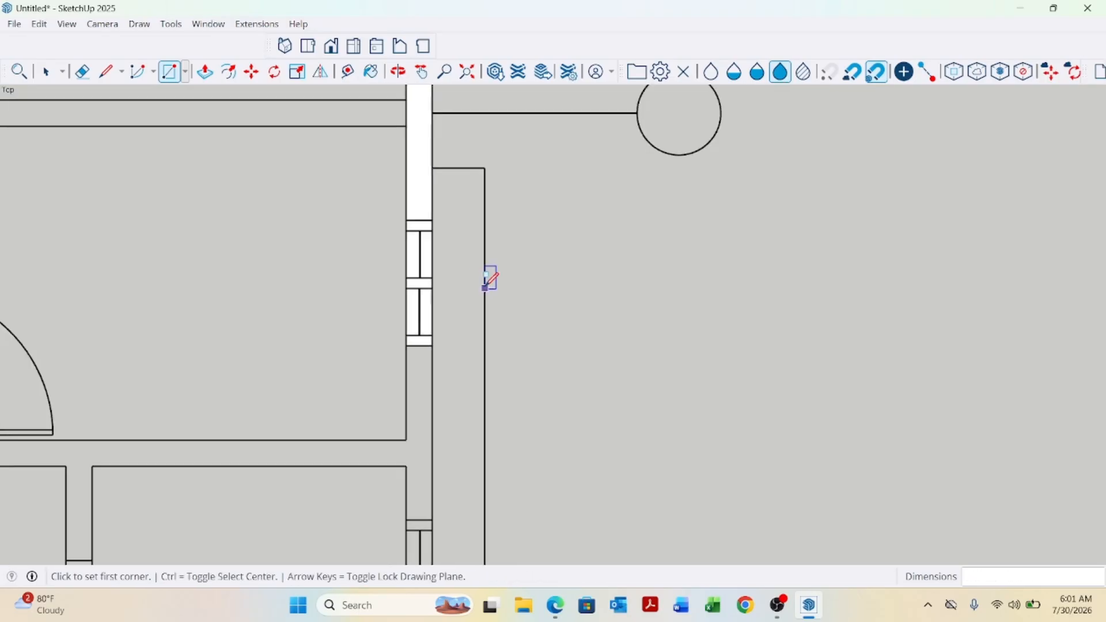
{"action": "scroll", "coordinate": [486, 329], "scroll_direction": "up", "scroll_amount": 5}
{"action": "scroll", "coordinate": [461, 282], "scroll_direction": "up", "scroll_amount": 1}
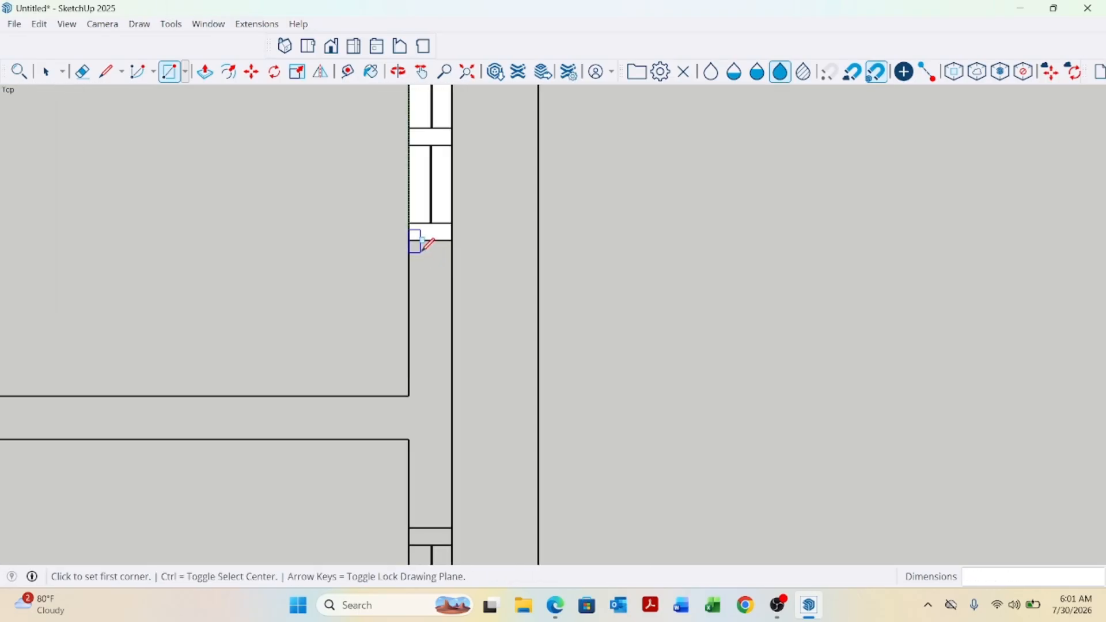
{"action": "left_click", "coordinate": [409, 239]}
{"action": "scroll", "coordinate": [426, 254], "scroll_direction": "down", "scroll_amount": 3}
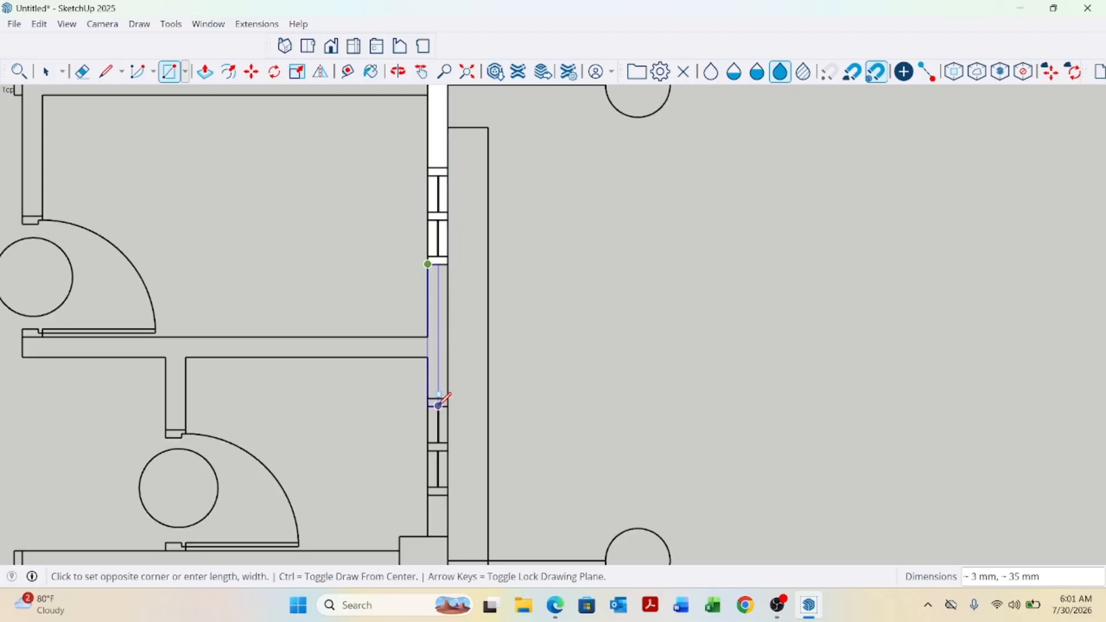
{"action": "scroll", "coordinate": [455, 393], "scroll_direction": "up", "scroll_amount": 3}
{"action": "left_click", "coordinate": [452, 385]}
{"action": "scroll", "coordinate": [452, 291], "scroll_direction": "down", "scroll_amount": 3}
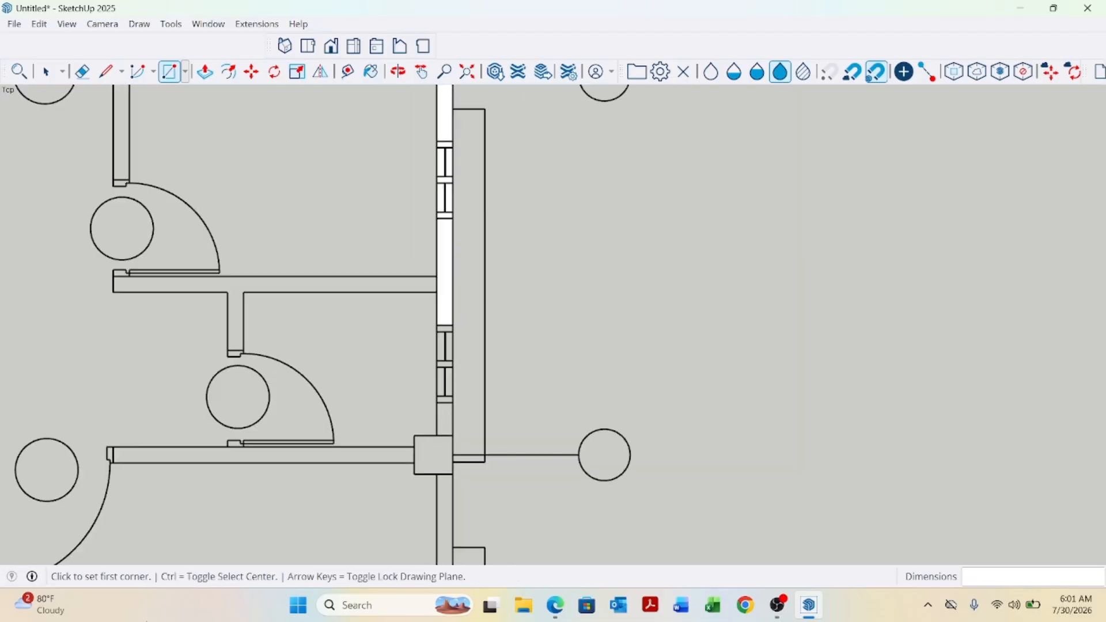
{"action": "scroll", "coordinate": [460, 340], "scroll_direction": "up", "scroll_amount": 5}
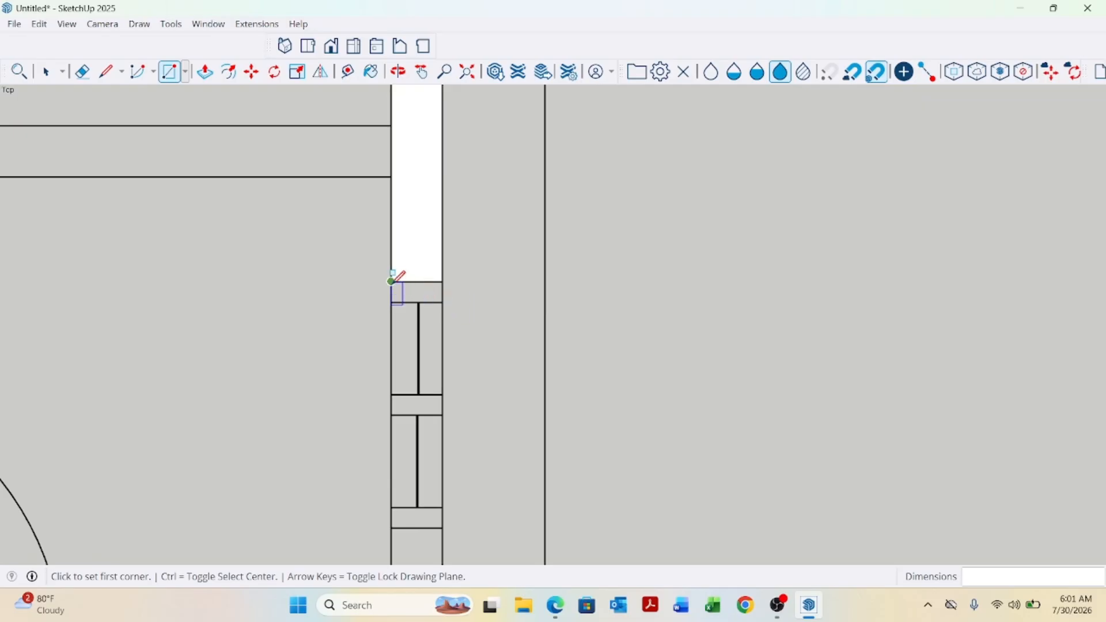
Draw a rectangle about 5 mm by 25 mm over the next window in the side wall.
{"action": "left_click", "coordinate": [391, 282]}
{"action": "scroll", "coordinate": [455, 288], "scroll_direction": "down", "scroll_amount": 3}
{"action": "scroll", "coordinate": [449, 392], "scroll_direction": "up", "scroll_amount": 3}
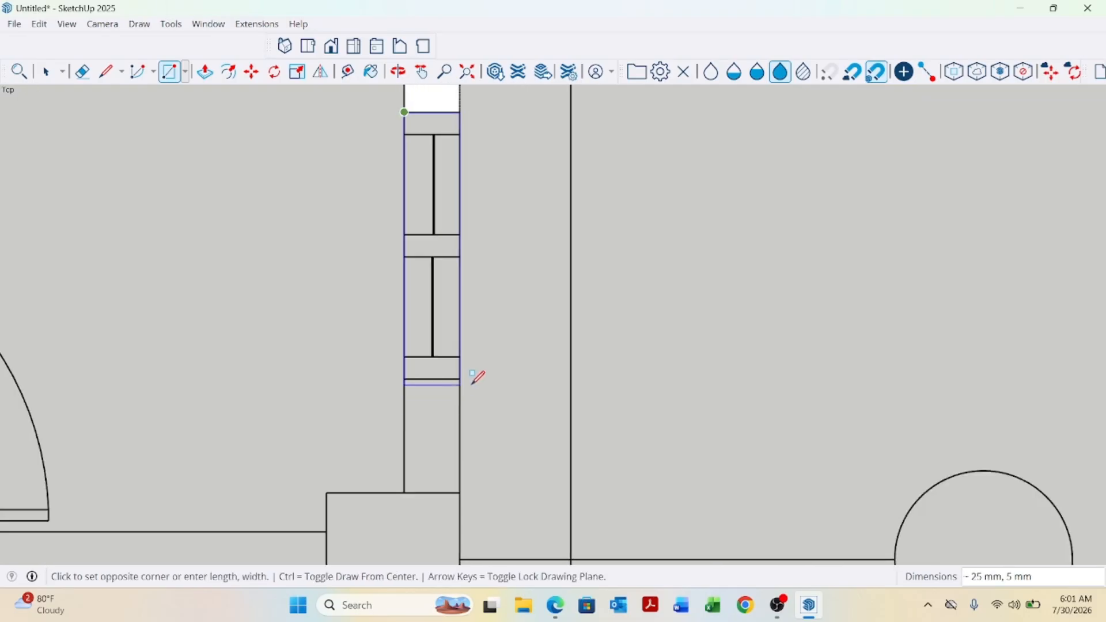
{"action": "left_click", "coordinate": [466, 377]}
Draw a rectangle about 5 mm by 60 mm over the side wall segment from that window down to the column.
{"action": "scroll", "coordinate": [458, 311], "scroll_direction": "down", "scroll_amount": 3}
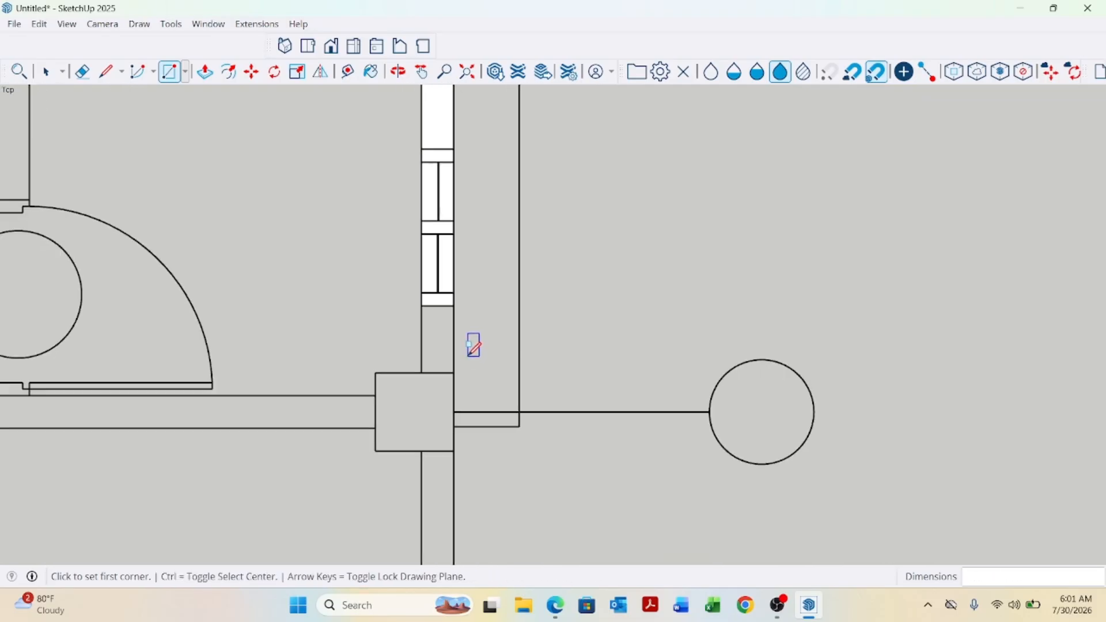
{"action": "scroll", "coordinate": [467, 340], "scroll_direction": "up", "scroll_amount": 4}
{"action": "scroll", "coordinate": [461, 329], "scroll_direction": "up", "scroll_amount": 1}
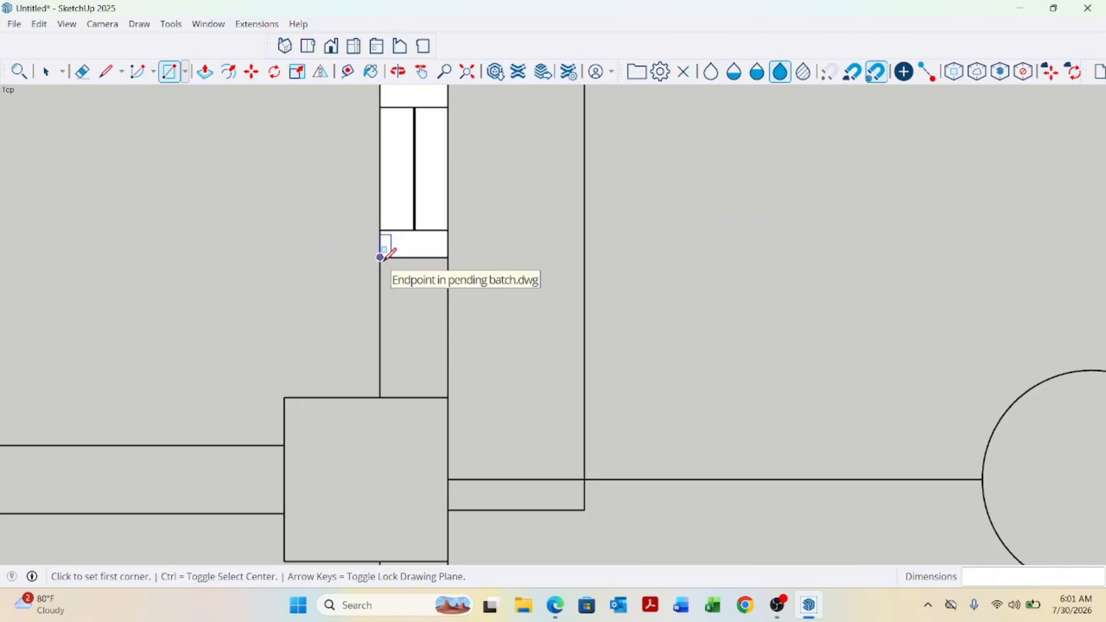
{"action": "left_click", "coordinate": [381, 258]}
{"action": "scroll", "coordinate": [448, 398], "scroll_direction": "down", "scroll_amount": 2}
{"action": "scroll", "coordinate": [455, 326], "scroll_direction": "down", "scroll_amount": 1}
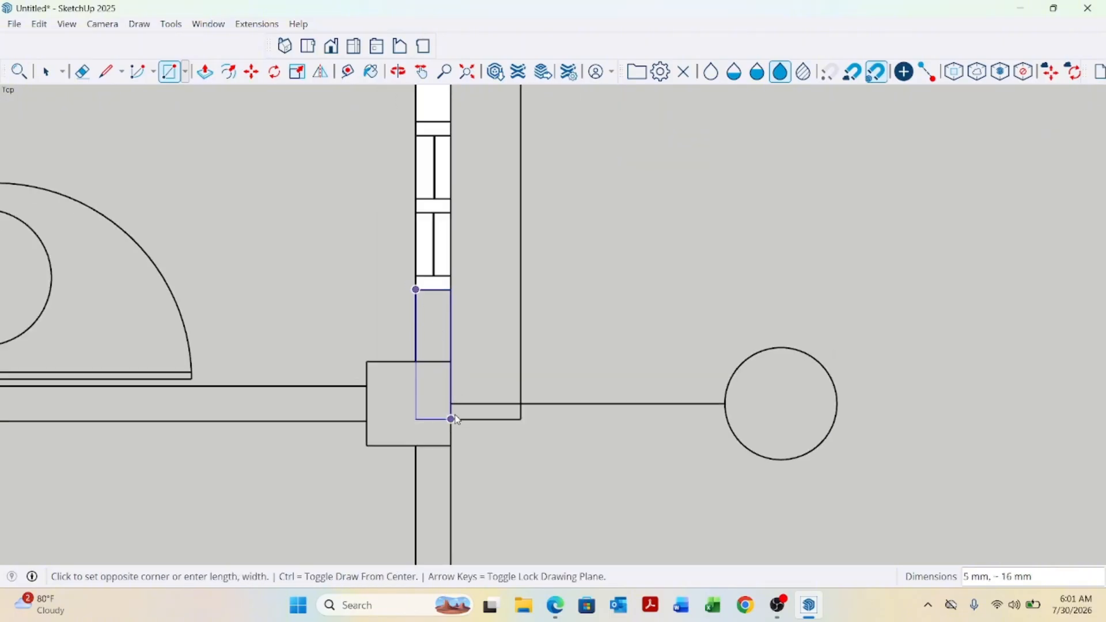
{"action": "scroll", "coordinate": [452, 419], "scroll_direction": "up", "scroll_amount": 2}
{"action": "scroll", "coordinate": [449, 404], "scroll_direction": "down", "scroll_amount": 3}
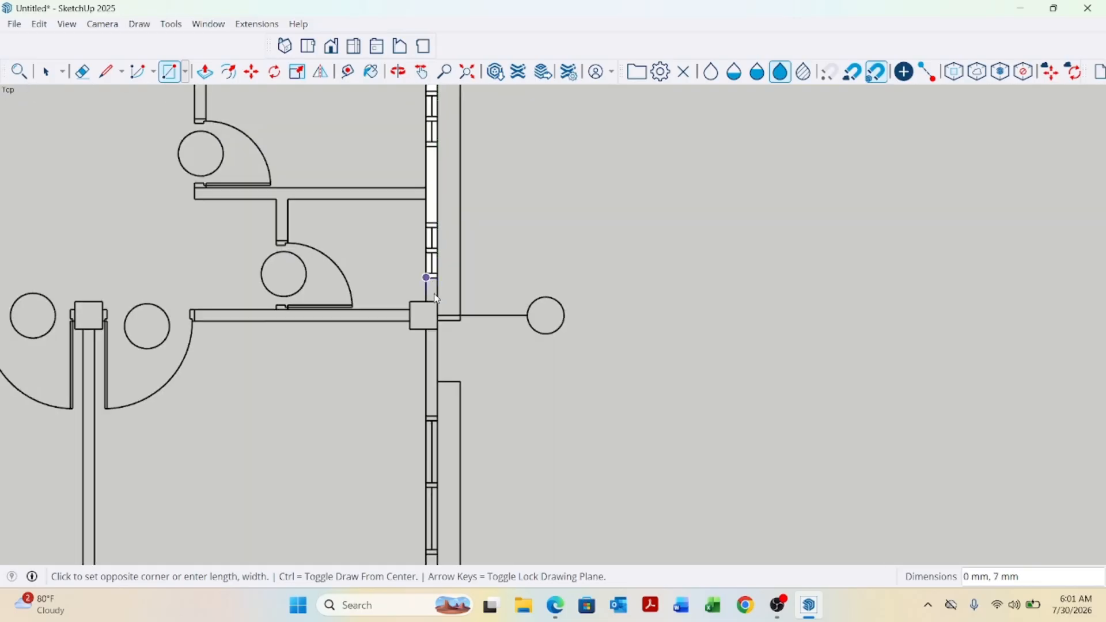
{"action": "scroll", "coordinate": [442, 412], "scroll_direction": "up", "scroll_amount": 2}
{"action": "scroll", "coordinate": [433, 422], "scroll_direction": "up", "scroll_amount": 1}
{"action": "left_click", "coordinate": [434, 420]}
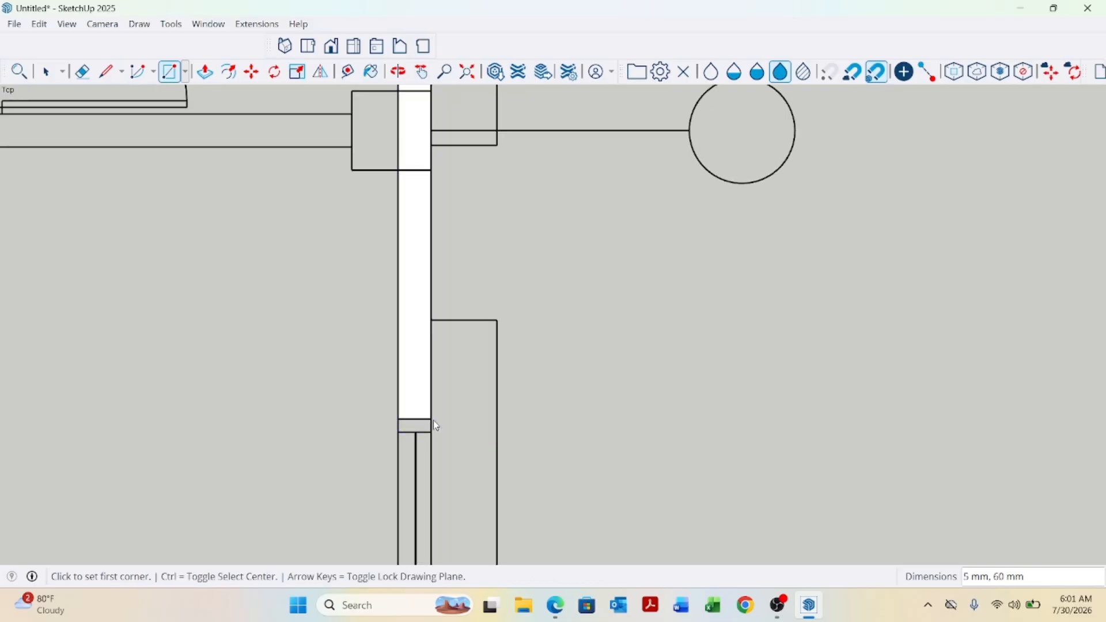
Draw a rectangle about 5 mm by 62 mm over the window in the side wall below the column.
{"action": "scroll", "coordinate": [456, 323], "scroll_direction": "down", "scroll_amount": 4}
{"action": "scroll", "coordinate": [466, 387], "scroll_direction": "up", "scroll_amount": 10}
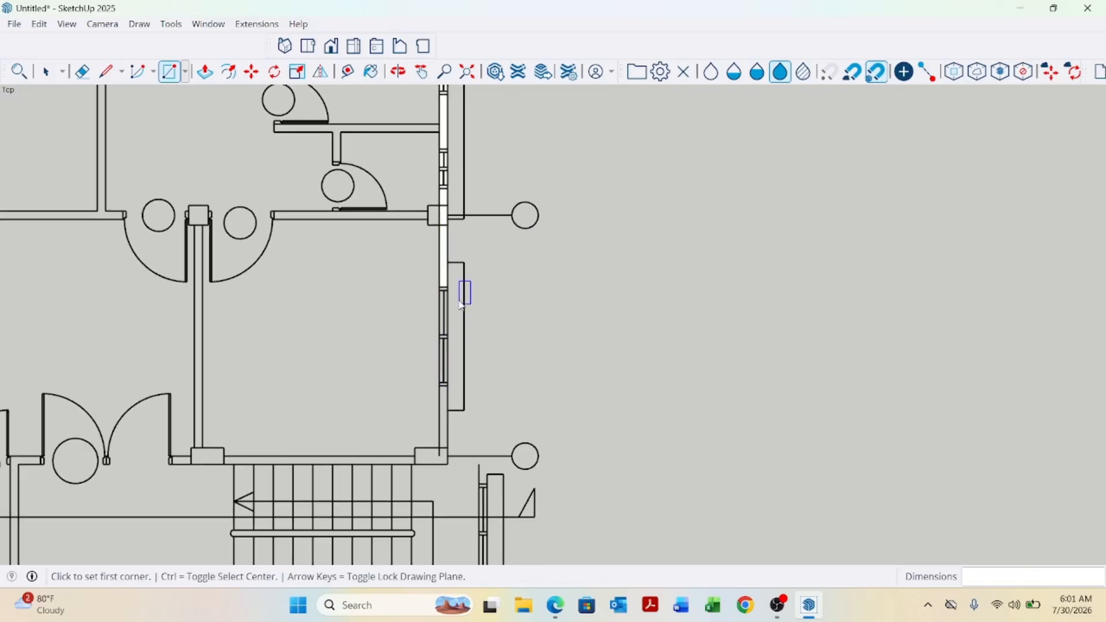
{"action": "left_click", "coordinate": [416, 283]}
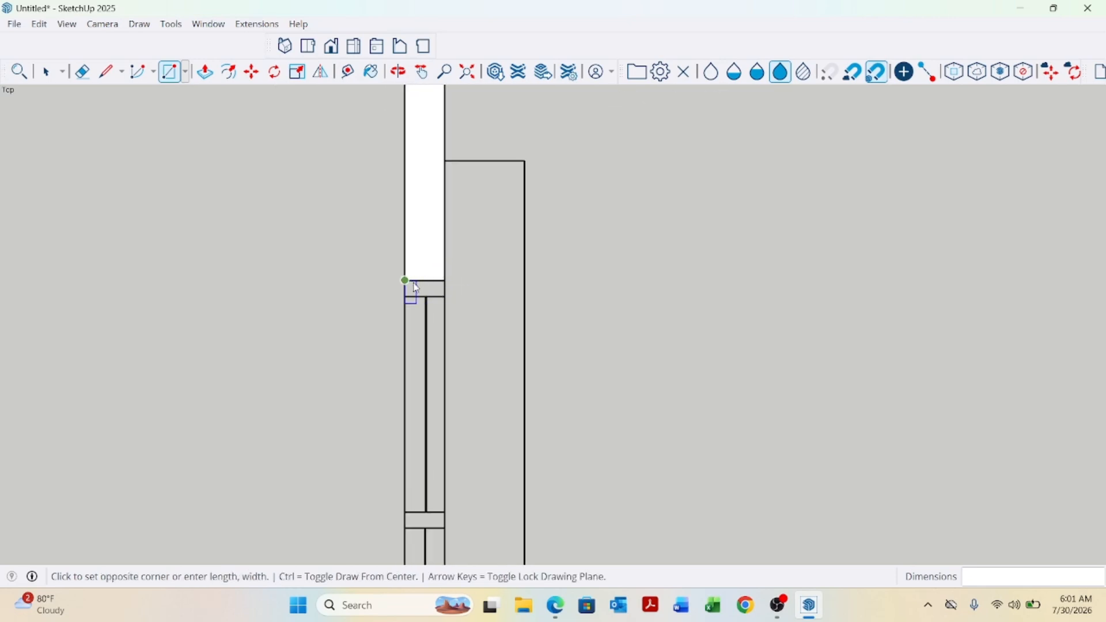
{"action": "scroll", "coordinate": [440, 277], "scroll_direction": "down", "scroll_amount": 5}
{"action": "scroll", "coordinate": [461, 415], "scroll_direction": "up", "scroll_amount": 3}
{"action": "scroll", "coordinate": [463, 421], "scroll_direction": "up", "scroll_amount": 2}
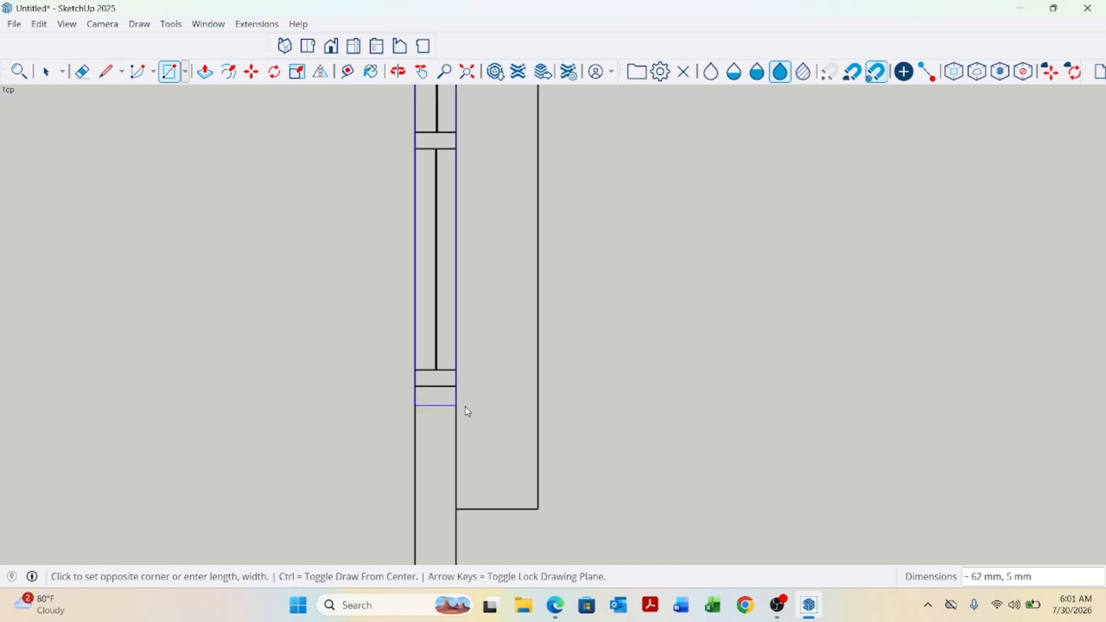
{"action": "left_click", "coordinate": [460, 402]}
Draw a rectangle about 5 mm by 31 mm over the wall segment between that window and the staircase corner column.
{"action": "scroll", "coordinate": [492, 268], "scroll_direction": "down", "scroll_amount": 5}
{"action": "scroll", "coordinate": [487, 299], "scroll_direction": "up", "scroll_amount": 6}
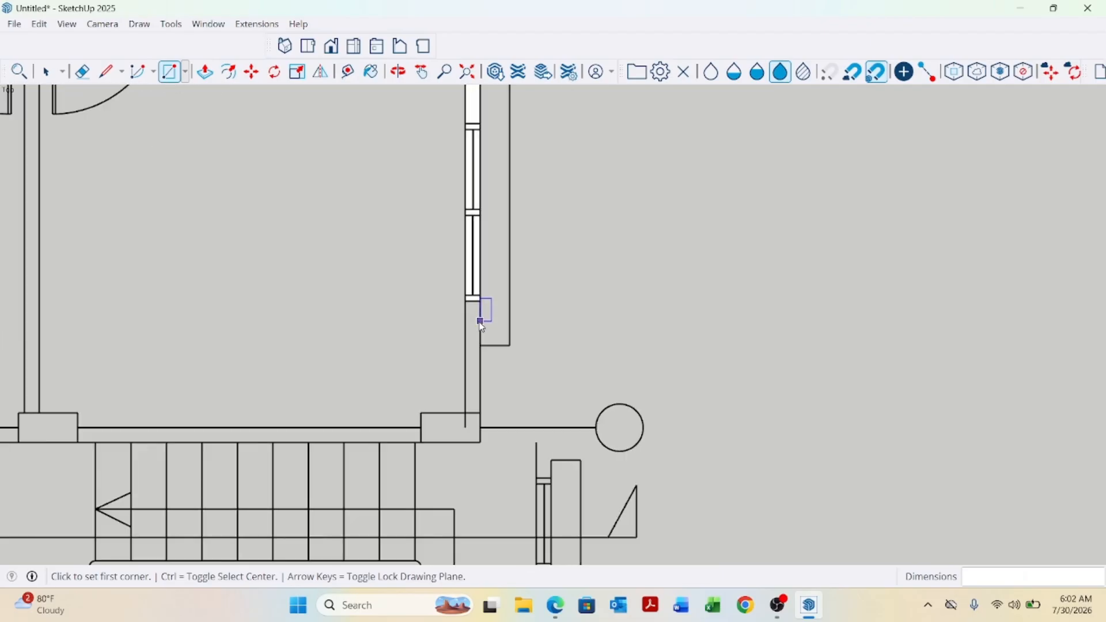
{"action": "left_click", "coordinate": [453, 284]}
{"action": "scroll", "coordinate": [487, 296], "scroll_direction": "down", "scroll_amount": 3}
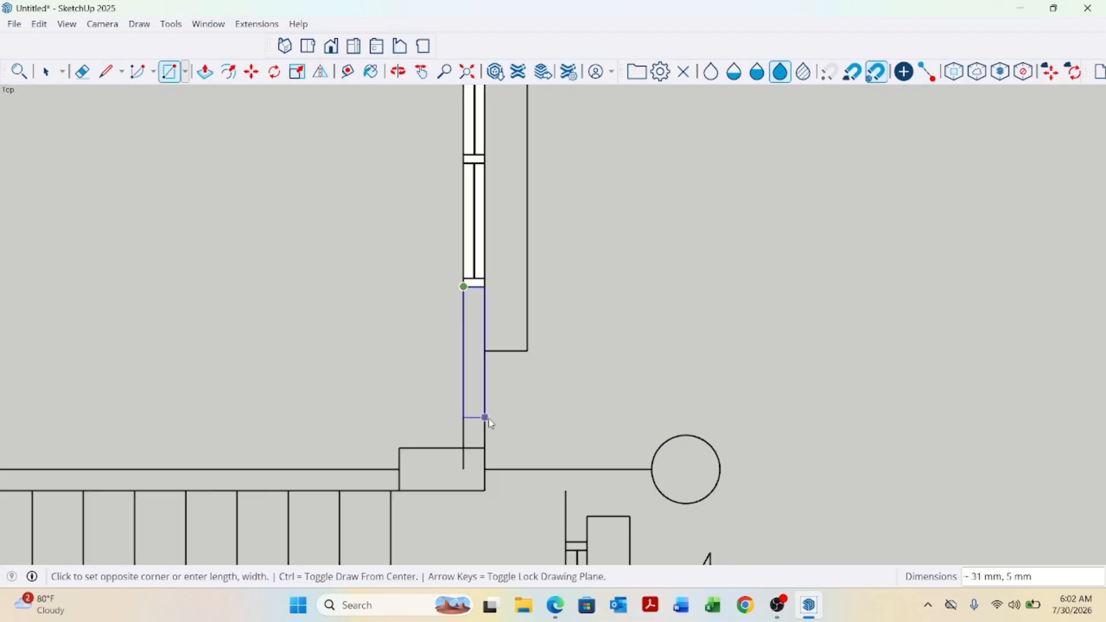
{"action": "scroll", "coordinate": [484, 420], "scroll_direction": "up", "scroll_amount": 2}
{"action": "left_click", "coordinate": [489, 450]}
Draw a rectangle about 121 mm by 5 mm over the wall above the staircase between the two columns.
{"action": "scroll", "coordinate": [593, 399], "scroll_direction": "down", "scroll_amount": 3}
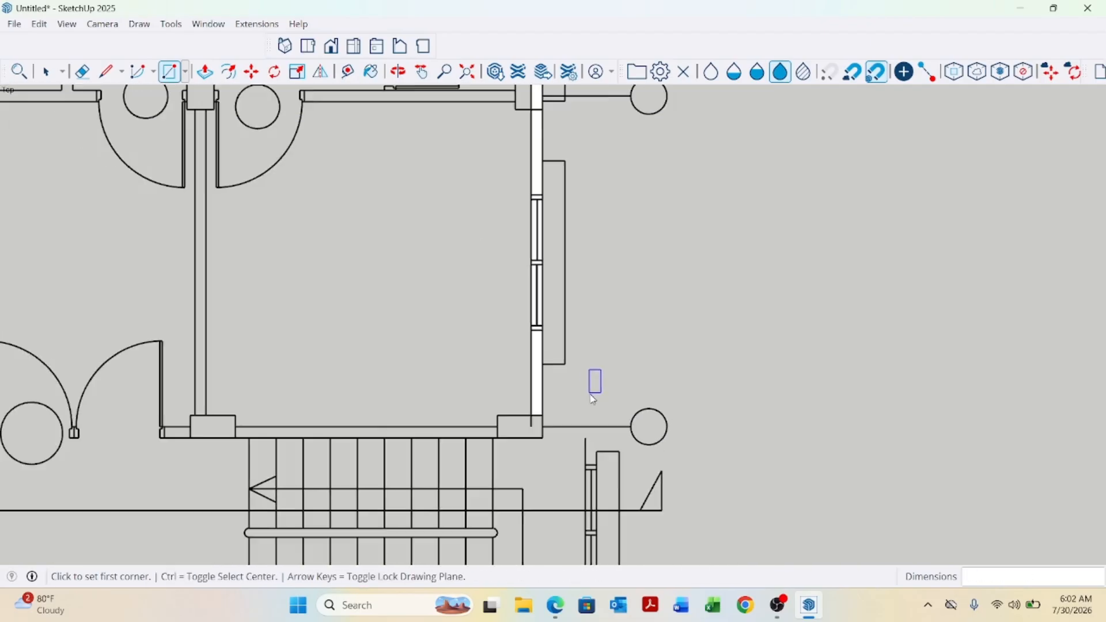
{"action": "scroll", "coordinate": [518, 325], "scroll_direction": "down", "scroll_amount": 2}
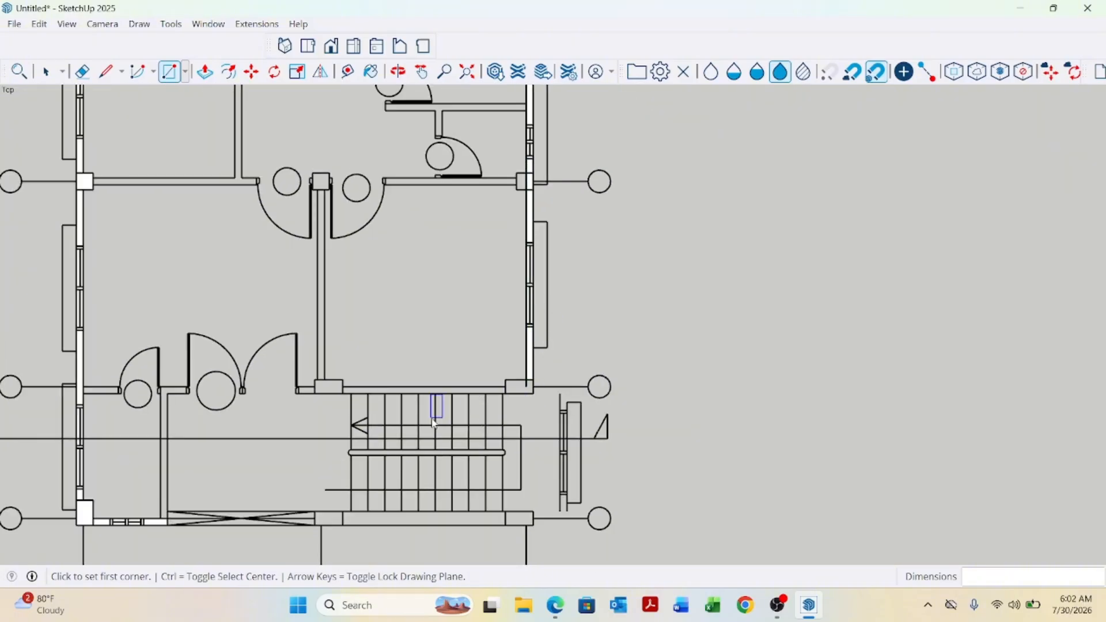
{"action": "scroll", "coordinate": [352, 396], "scroll_direction": "up", "scroll_amount": 5}
{"action": "left_click", "coordinate": [333, 366]}
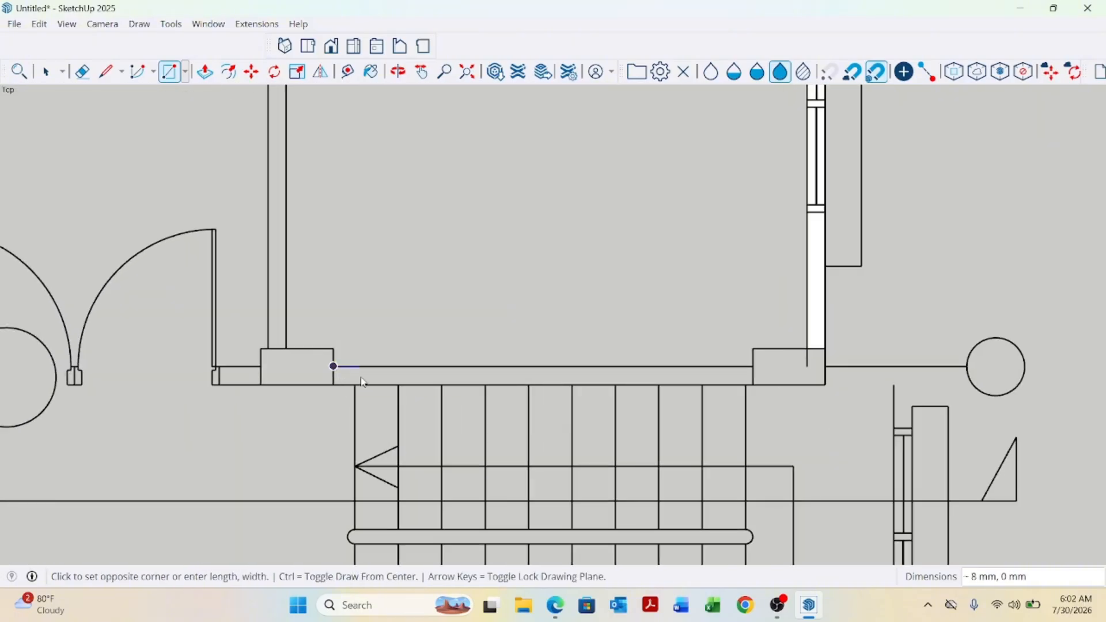
{"action": "left_click", "coordinate": [754, 385]}
Draw a rectangle about 20 mm by 10 mm over the column at the staircase wall corner.
{"action": "scroll", "coordinate": [826, 384], "scroll_direction": "up", "scroll_amount": 2}
{"action": "scroll", "coordinate": [833, 381], "scroll_direction": "up", "scroll_amount": 1}
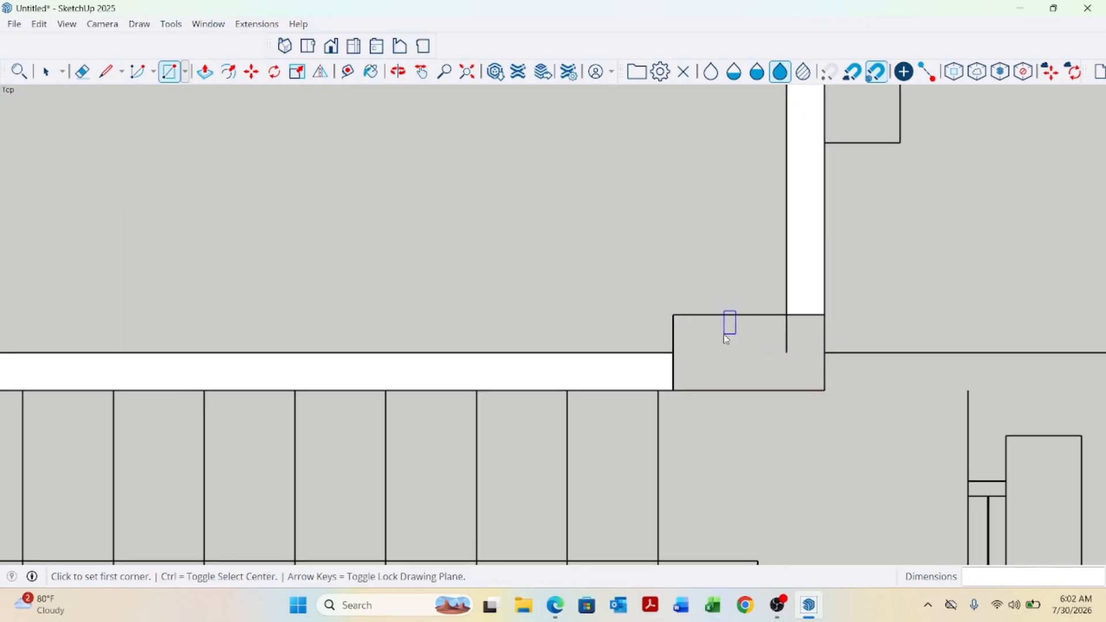
{"action": "left_click", "coordinate": [674, 314]}
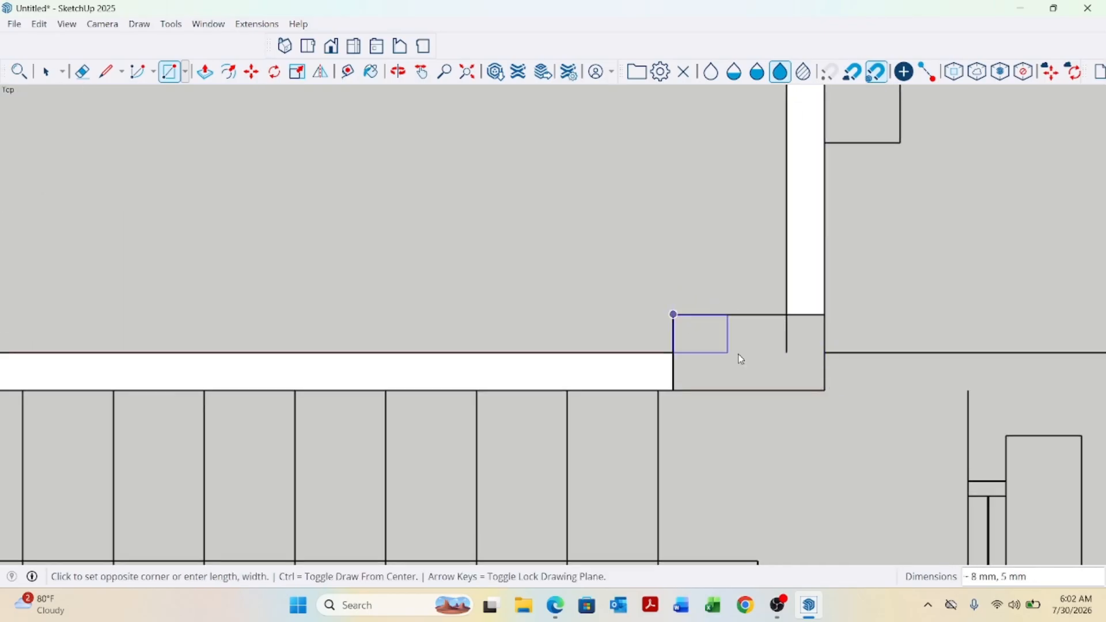
{"action": "left_click", "coordinate": [825, 390]}
{"action": "key", "text": "space"}
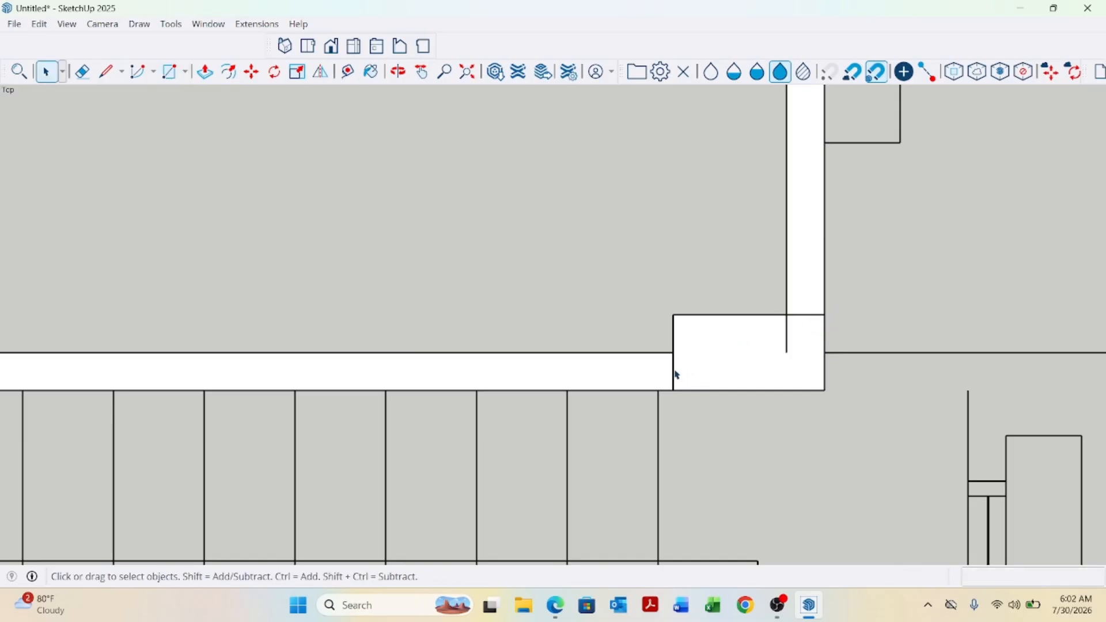
{"action": "scroll", "coordinate": [689, 387], "scroll_direction": "down", "scroll_amount": 5}
{"action": "scroll", "coordinate": [582, 494], "scroll_direction": "up", "scroll_amount": 2}
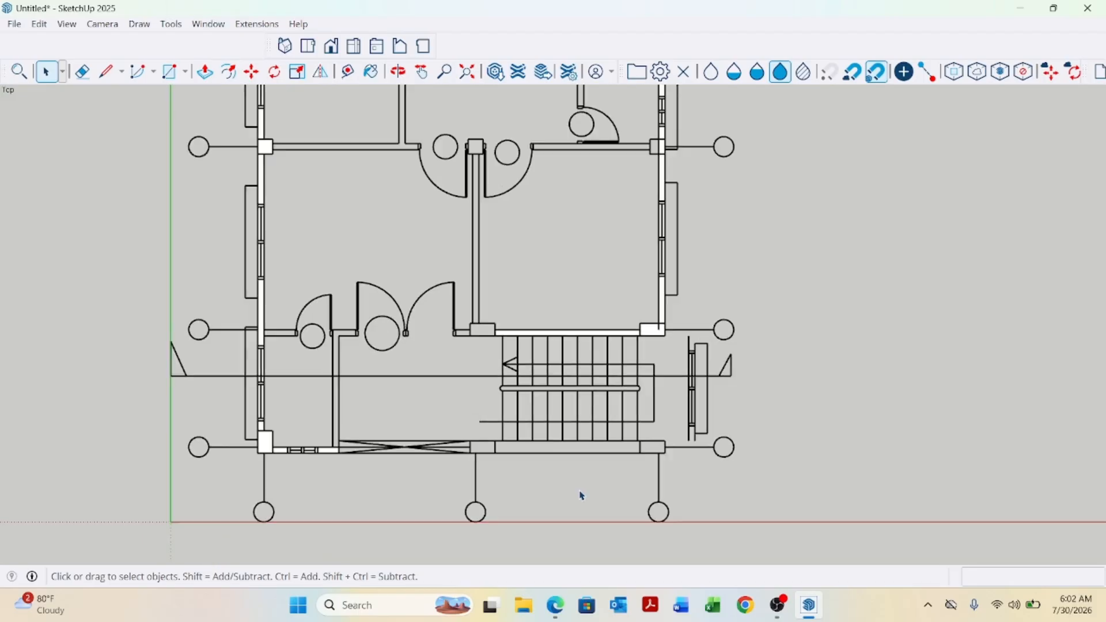
{"action": "scroll", "coordinate": [780, 299], "scroll_direction": "up", "scroll_amount": 4}
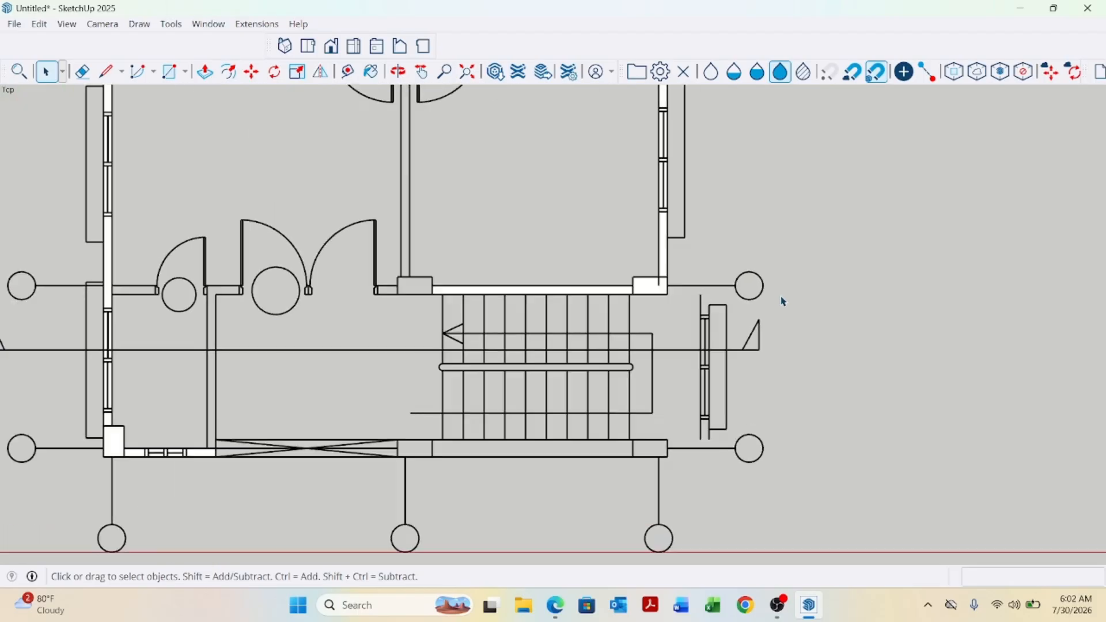
{"action": "scroll", "coordinate": [638, 266], "scroll_direction": "up", "scroll_amount": 3}
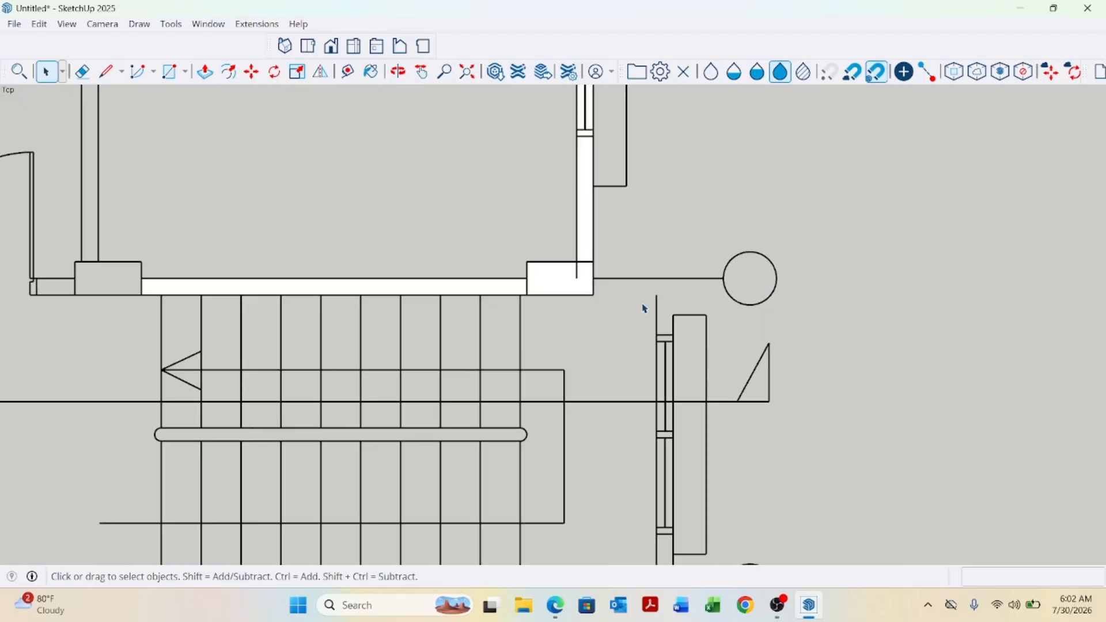
{"action": "key", "text": "r"}
{"action": "scroll", "coordinate": [631, 279], "scroll_direction": "up", "scroll_amount": 3}
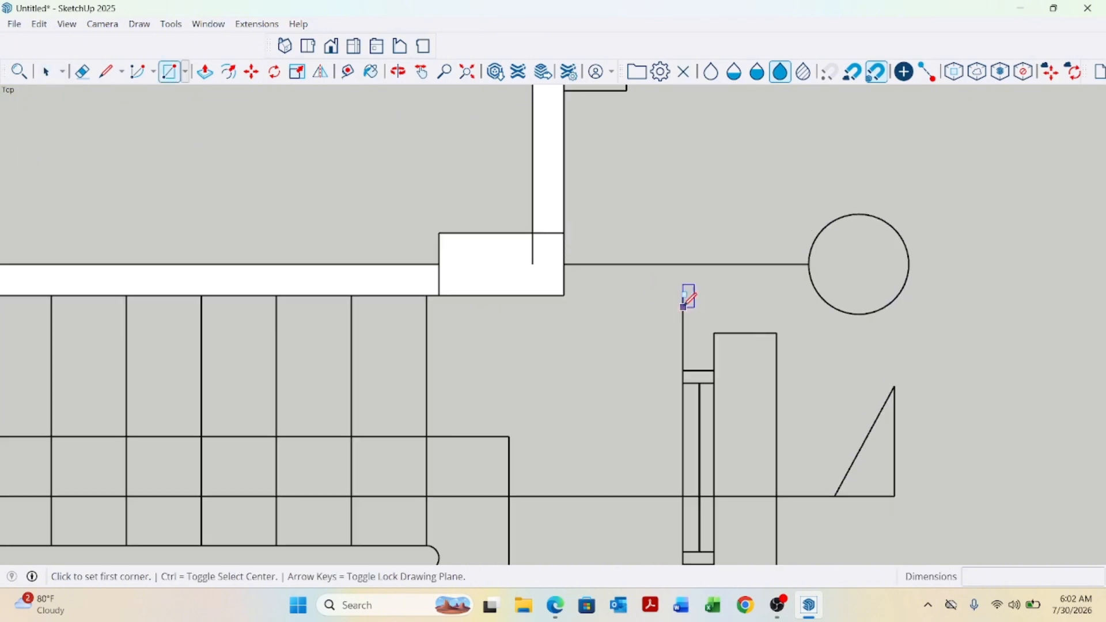
{"action": "scroll", "coordinate": [585, 275], "scroll_direction": "down", "scroll_amount": 2}
{"action": "scroll", "coordinate": [664, 331], "scroll_direction": "down", "scroll_amount": 1}
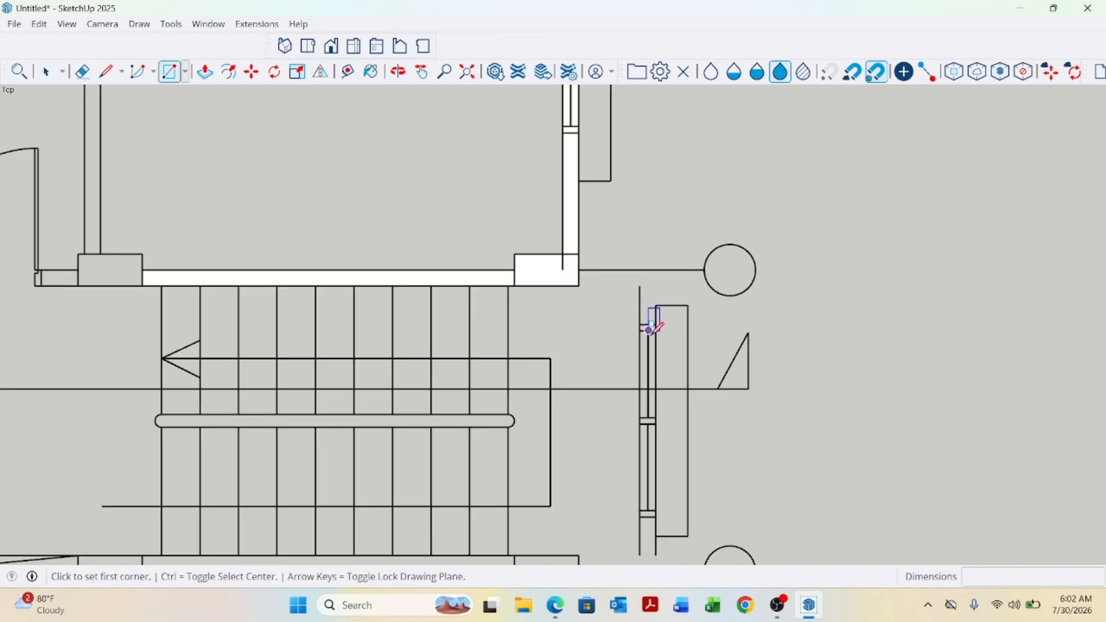
{"action": "scroll", "coordinate": [639, 240], "scroll_direction": "down", "scroll_amount": 2}
{"action": "scroll", "coordinate": [630, 480], "scroll_direction": "up", "scroll_amount": 4}
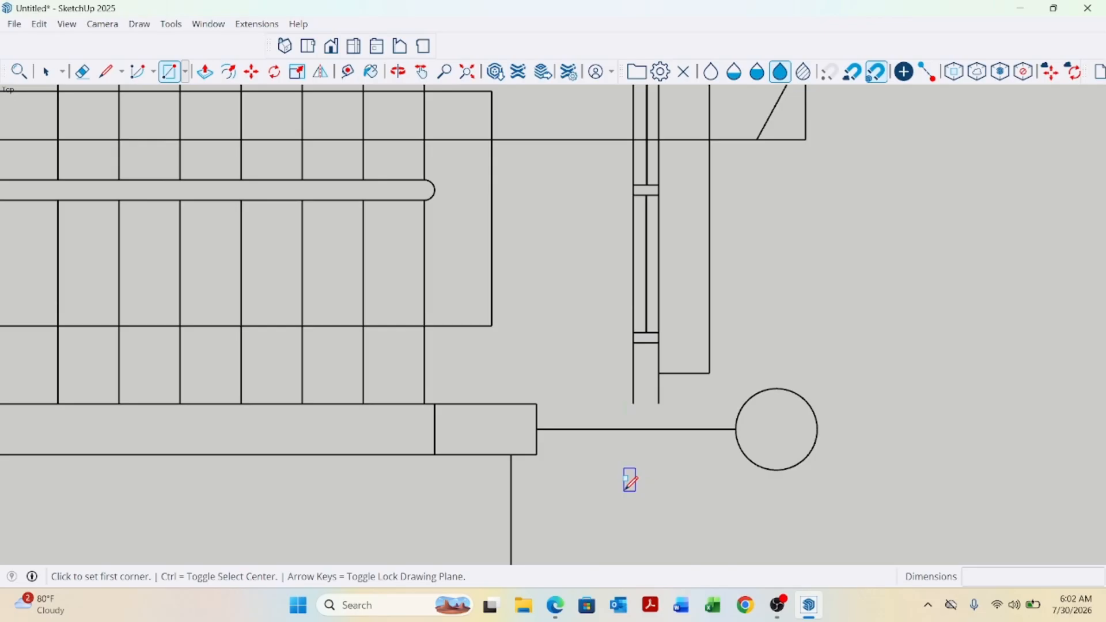
Create Tape Measure guide lines along the lower column's top edge and 5 mm below it.
{"action": "key", "text": "t"}
{"action": "scroll", "coordinate": [507, 427], "scroll_direction": "up", "scroll_amount": 1}
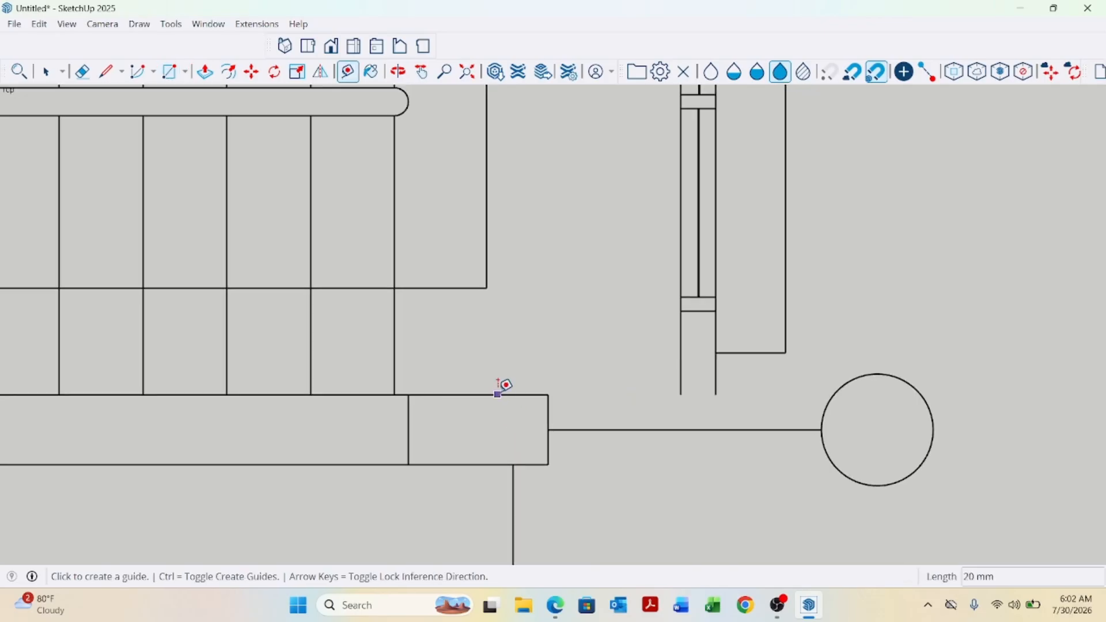
{"action": "left_click", "coordinate": [479, 394]}
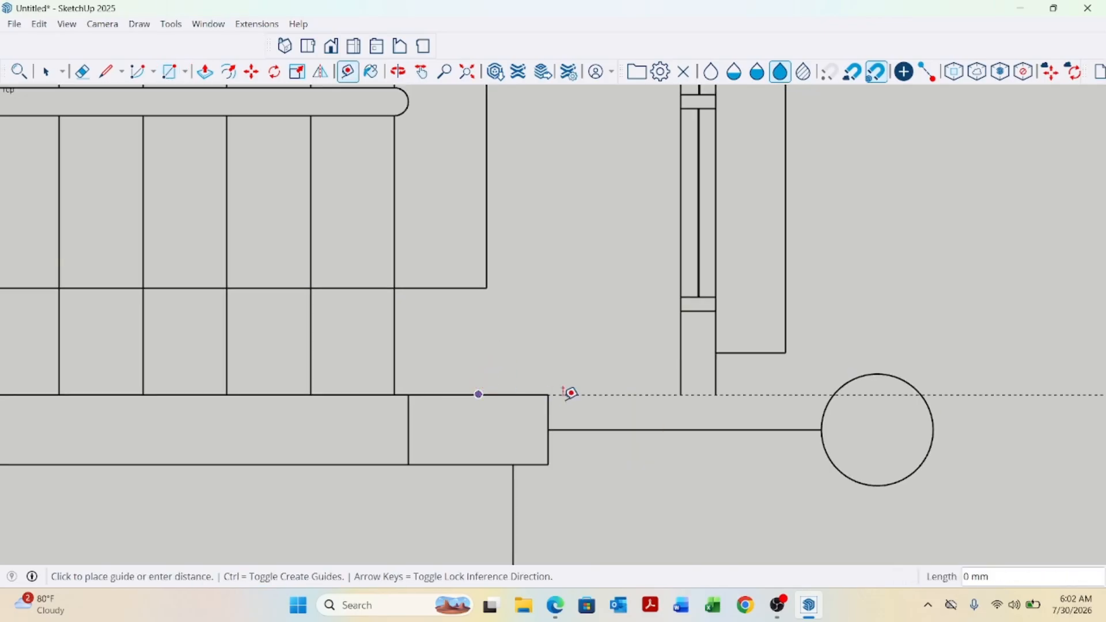
{"action": "left_click", "coordinate": [609, 402]}
{"action": "left_click", "coordinate": [615, 395]}
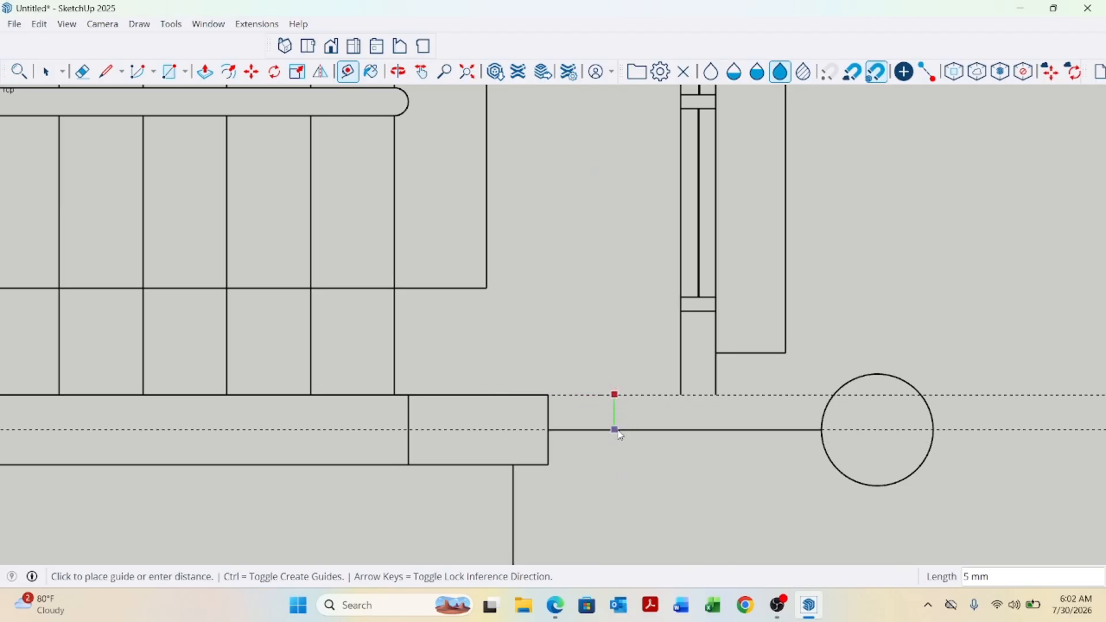
Trace with lines the L-shaped wall from the lower column along the guides up to the side wall window, closing it into a face.
{"action": "scroll", "coordinate": [625, 476], "scroll_direction": "down", "scroll_amount": 6}
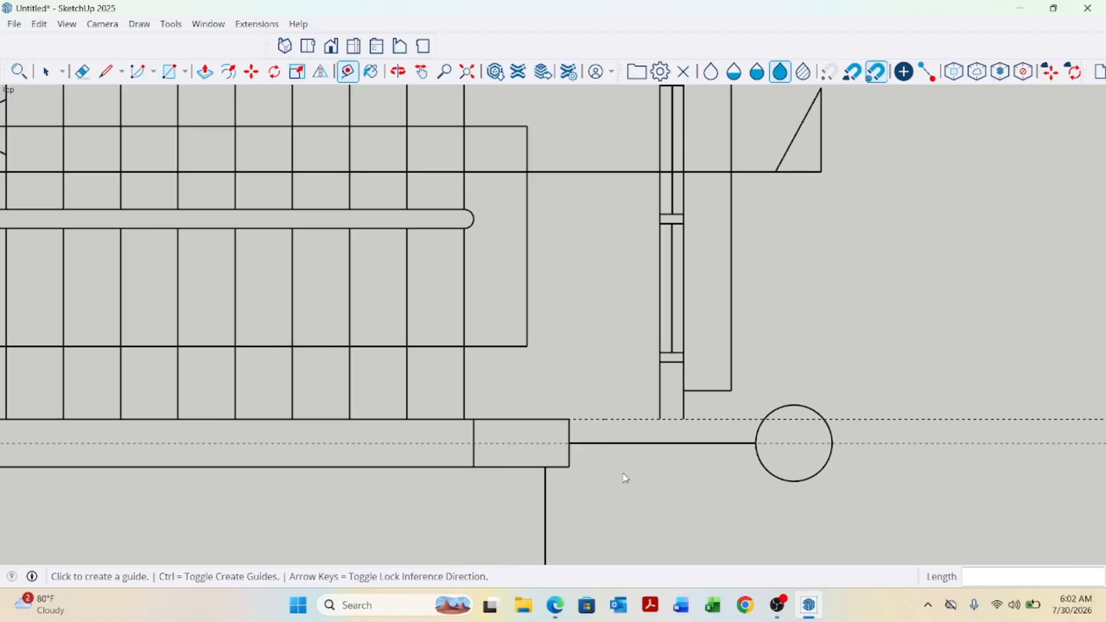
{"action": "scroll", "coordinate": [658, 226], "scroll_direction": "up", "scroll_amount": 4}
{"action": "scroll", "coordinate": [604, 304], "scroll_direction": "up", "scroll_amount": 1}
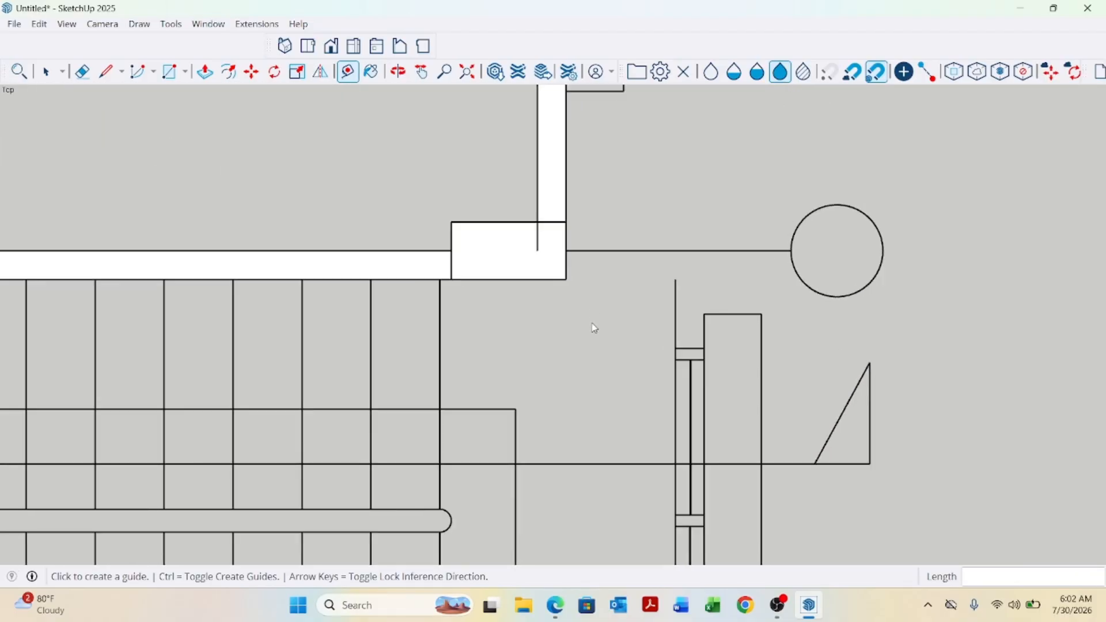
{"action": "scroll", "coordinate": [582, 225], "scroll_direction": "down", "scroll_amount": 3}
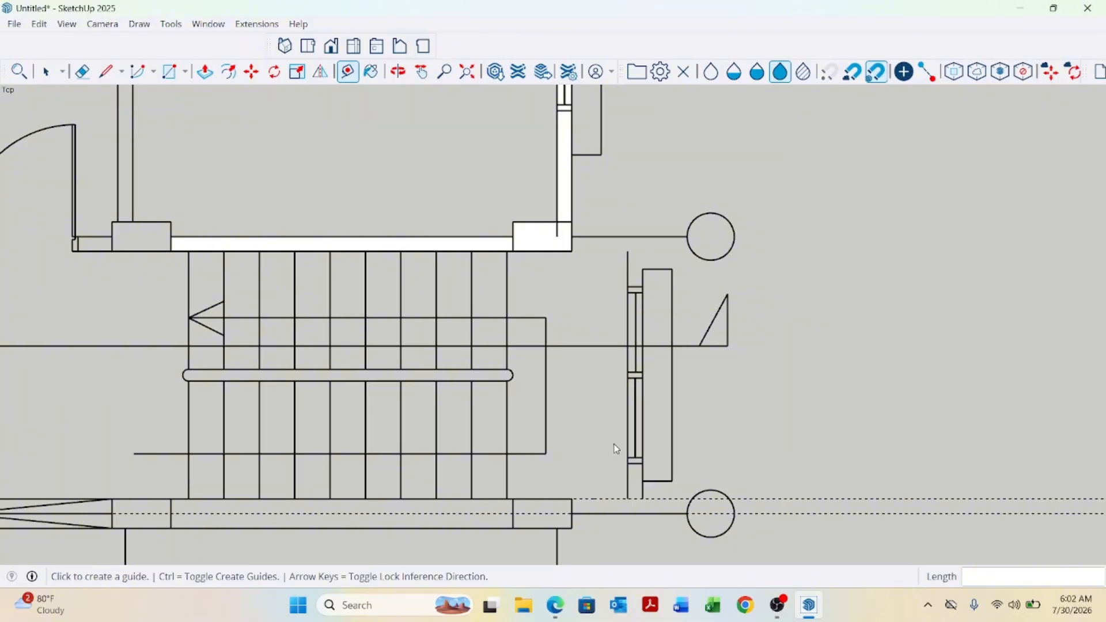
{"action": "key", "text": "l"}
{"action": "scroll", "coordinate": [622, 499], "scroll_direction": "down", "scroll_amount": 2}
{"action": "scroll", "coordinate": [600, 499], "scroll_direction": "up", "scroll_amount": 4}
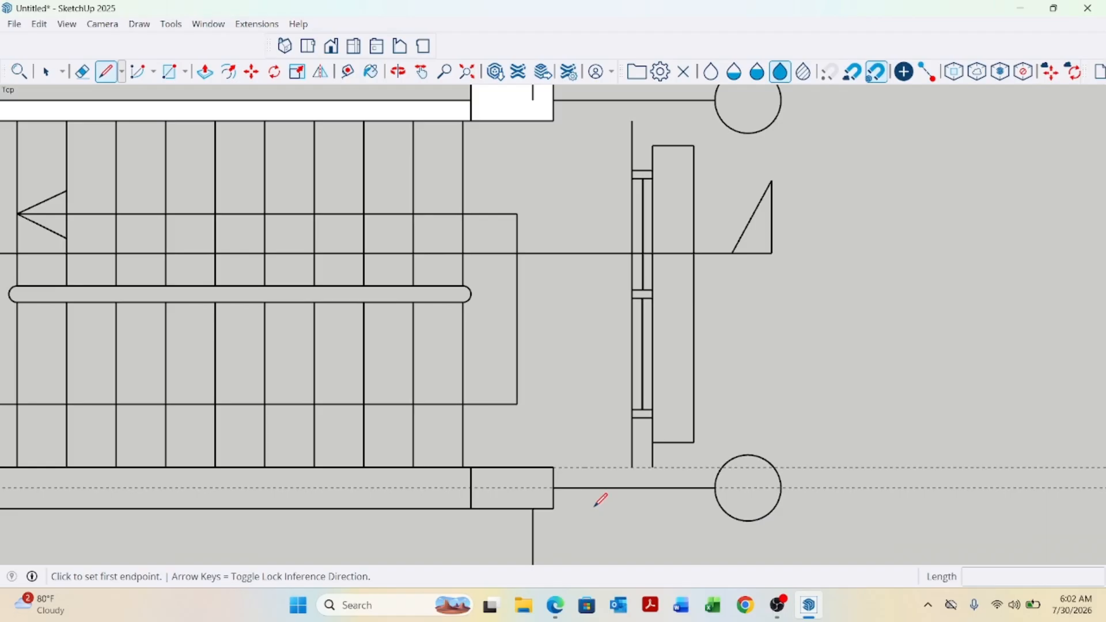
{"action": "left_click", "coordinate": [554, 466]}
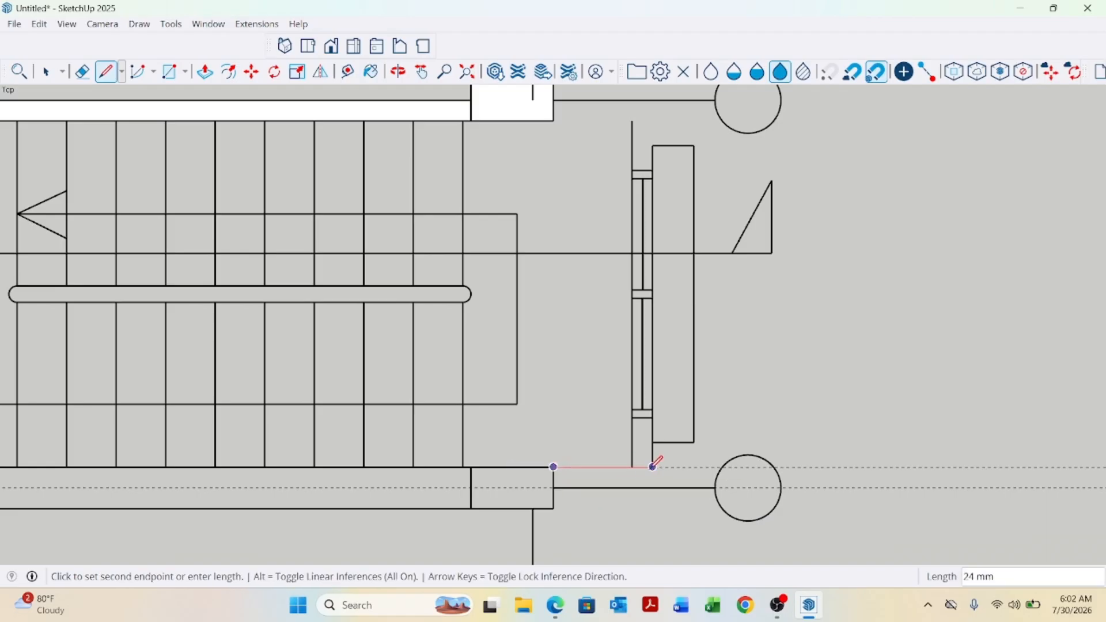
{"action": "left_click", "coordinate": [632, 466]}
{"action": "left_click", "coordinate": [632, 417]}
{"action": "left_click", "coordinate": [652, 417]}
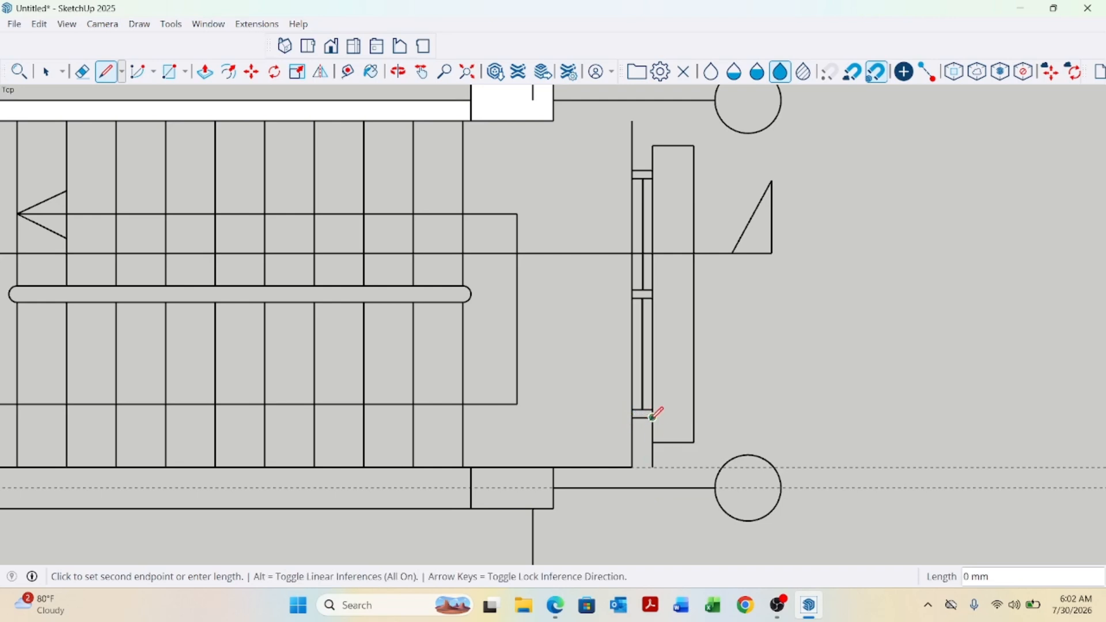
{"action": "left_click", "coordinate": [653, 487]}
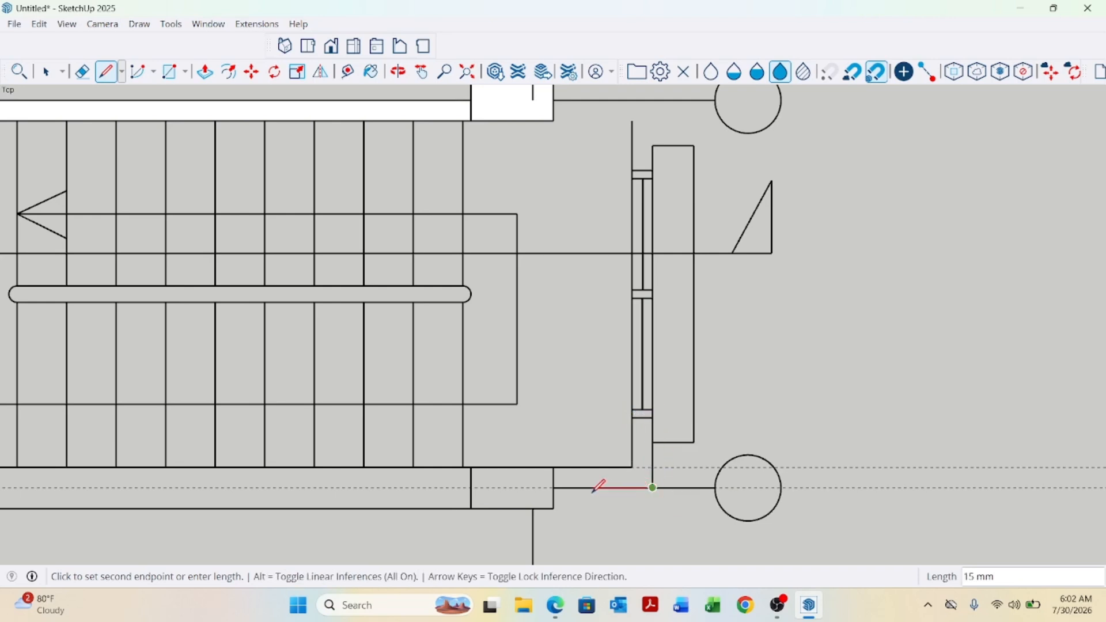
{"action": "left_click", "coordinate": [553, 488]}
{"action": "left_click", "coordinate": [553, 466]}
{"action": "scroll", "coordinate": [610, 488], "scroll_direction": "down", "scroll_amount": 2}
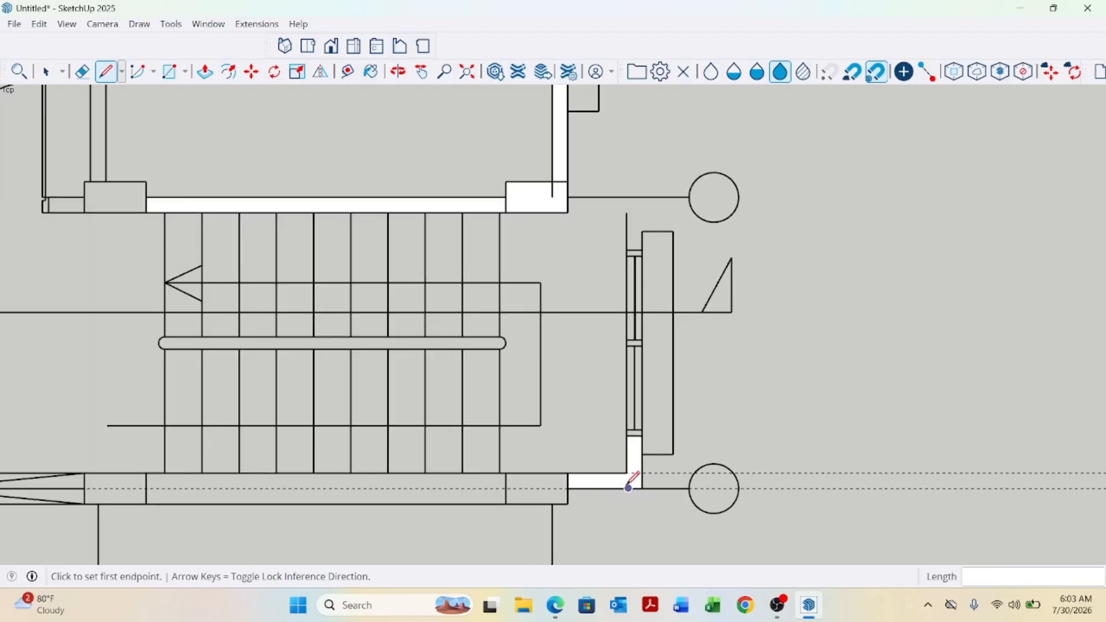
{"action": "scroll", "coordinate": [630, 486], "scroll_direction": "down", "scroll_amount": 2}
{"action": "scroll", "coordinate": [613, 296], "scroll_direction": "up", "scroll_amount": 4}
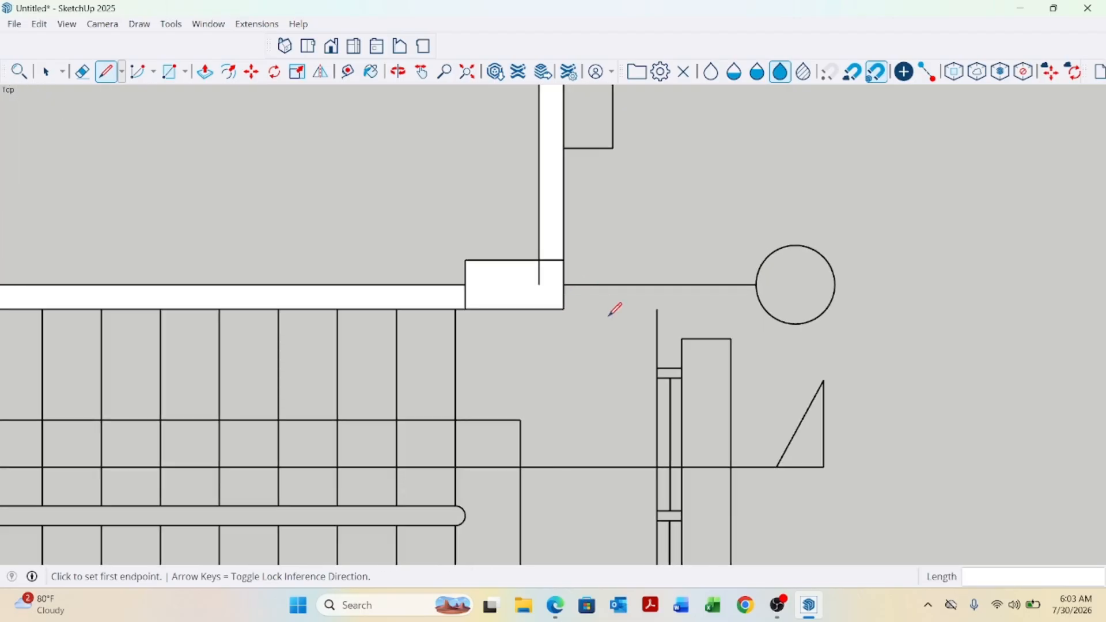
Trace with lines the short wall between the staircase-corner column and the side window, closing it into a face.
{"action": "left_click", "coordinate": [682, 367]}
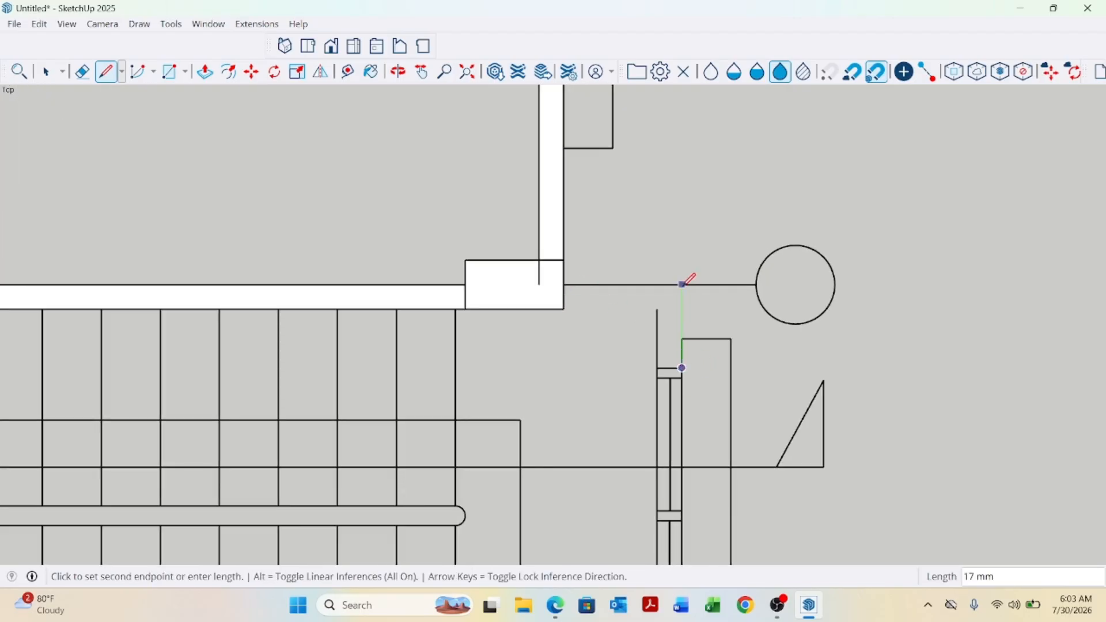
{"action": "left_click", "coordinate": [682, 284]}
{"action": "left_click", "coordinate": [564, 284]}
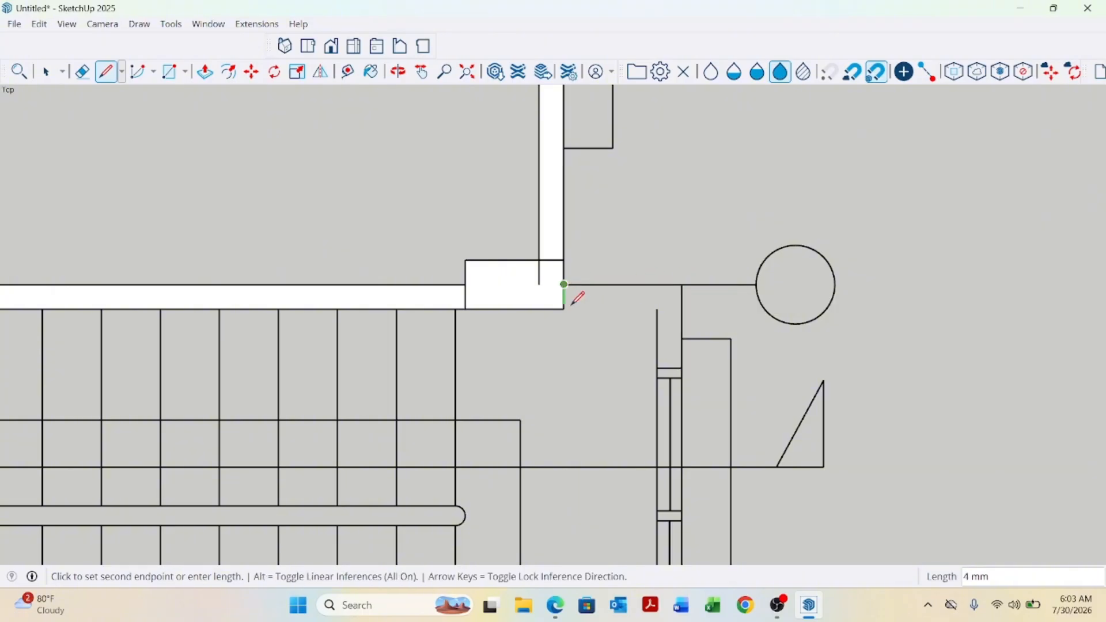
{"action": "left_click", "coordinate": [564, 309]}
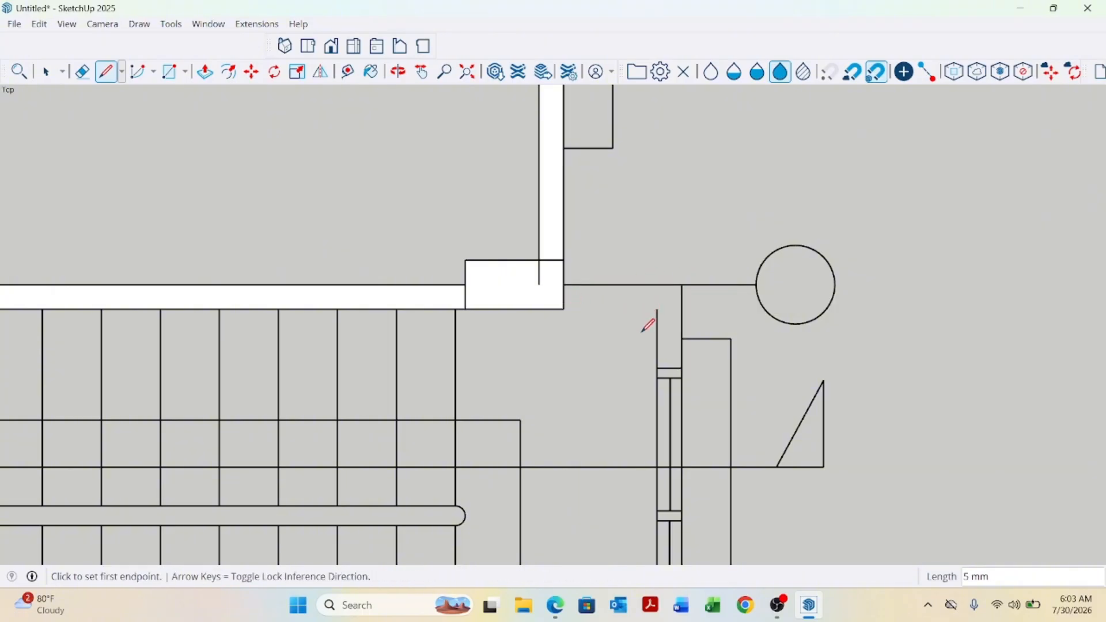
{"action": "left_click", "coordinate": [564, 309]}
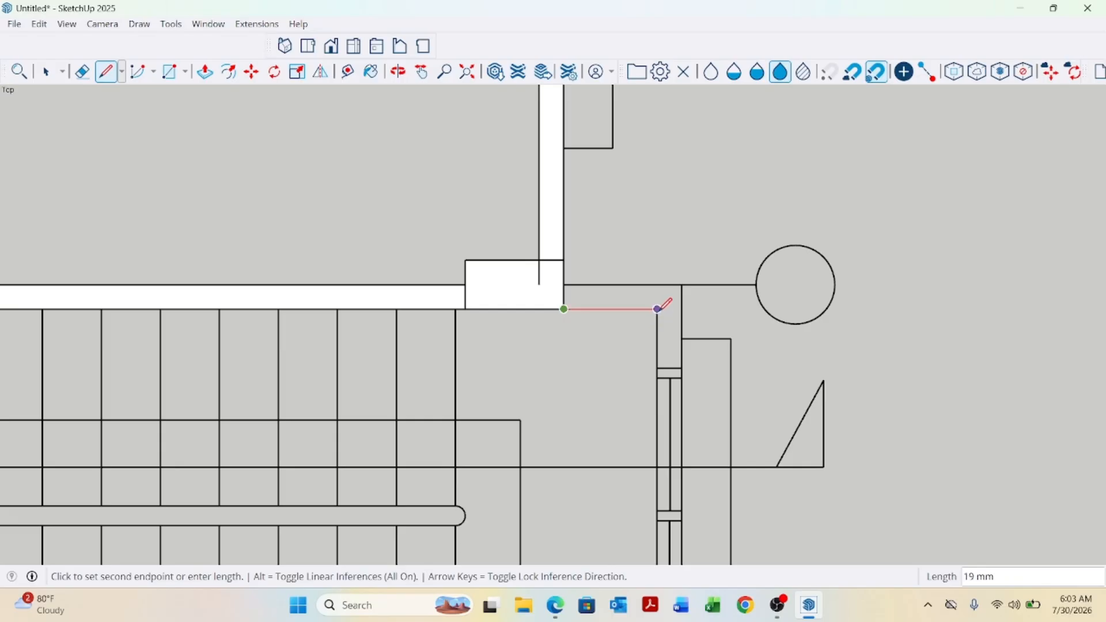
{"action": "left_click", "coordinate": [657, 309]}
{"action": "left_click", "coordinate": [657, 368]}
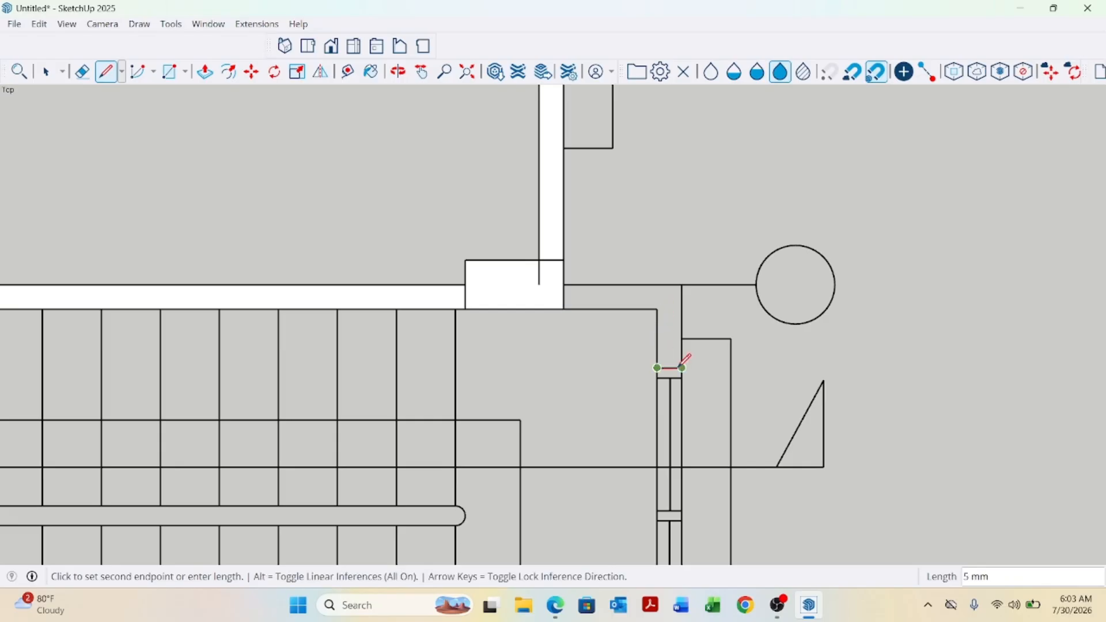
{"action": "left_click", "coordinate": [682, 367]}
Draw a rectangle about 60 mm by 5 mm over the side wall window beside the staircase.
{"action": "scroll", "coordinate": [653, 245], "scroll_direction": "down", "scroll_amount": 2}
{"action": "scroll", "coordinate": [693, 382], "scroll_direction": "down", "scroll_amount": 3}
{"action": "key", "text": "space"}
{"action": "scroll", "coordinate": [692, 316], "scroll_direction": "up", "scroll_amount": 5}
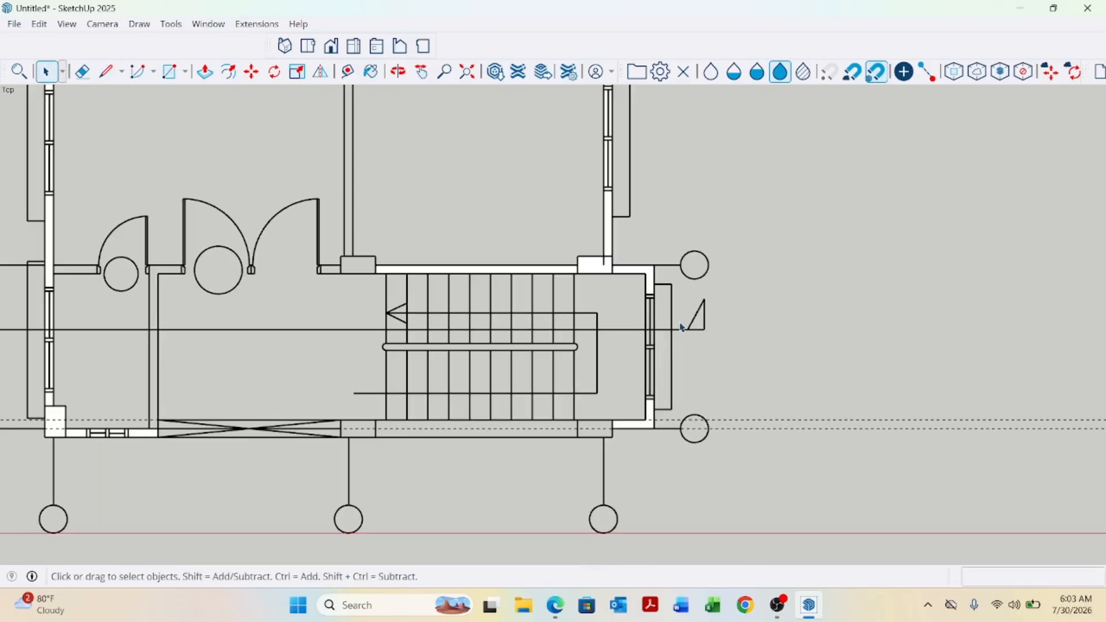
{"action": "key", "text": "r"}
{"action": "scroll", "coordinate": [691, 314], "scroll_direction": "up", "scroll_amount": 2}
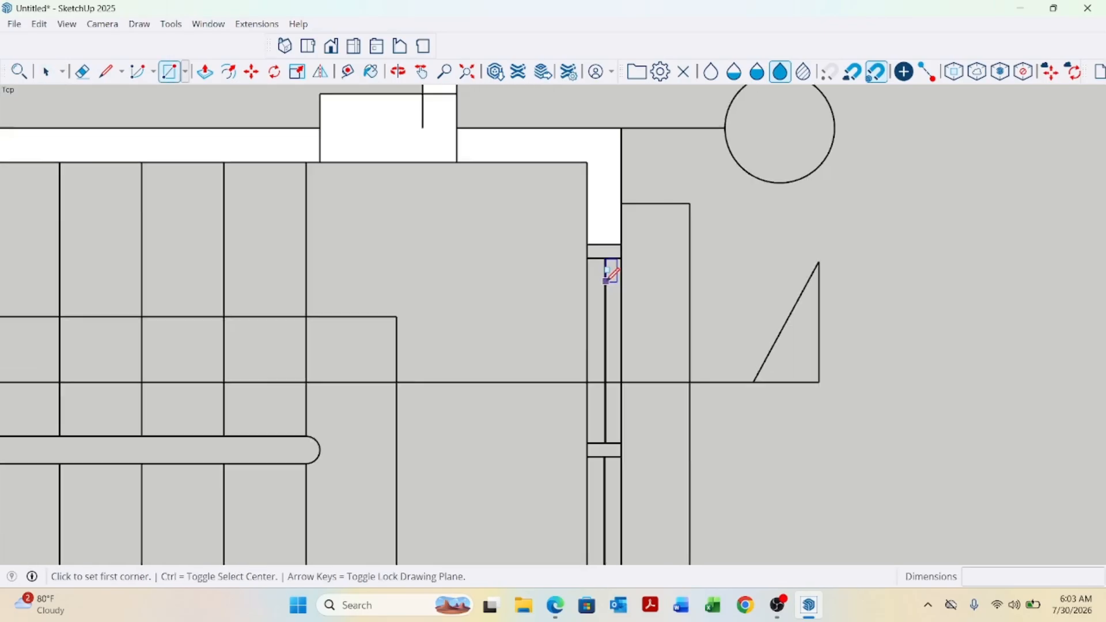
{"action": "left_click", "coordinate": [591, 234]}
{"action": "scroll", "coordinate": [591, 237], "scroll_direction": "down", "scroll_amount": 1}
{"action": "left_click", "coordinate": [614, 521]}
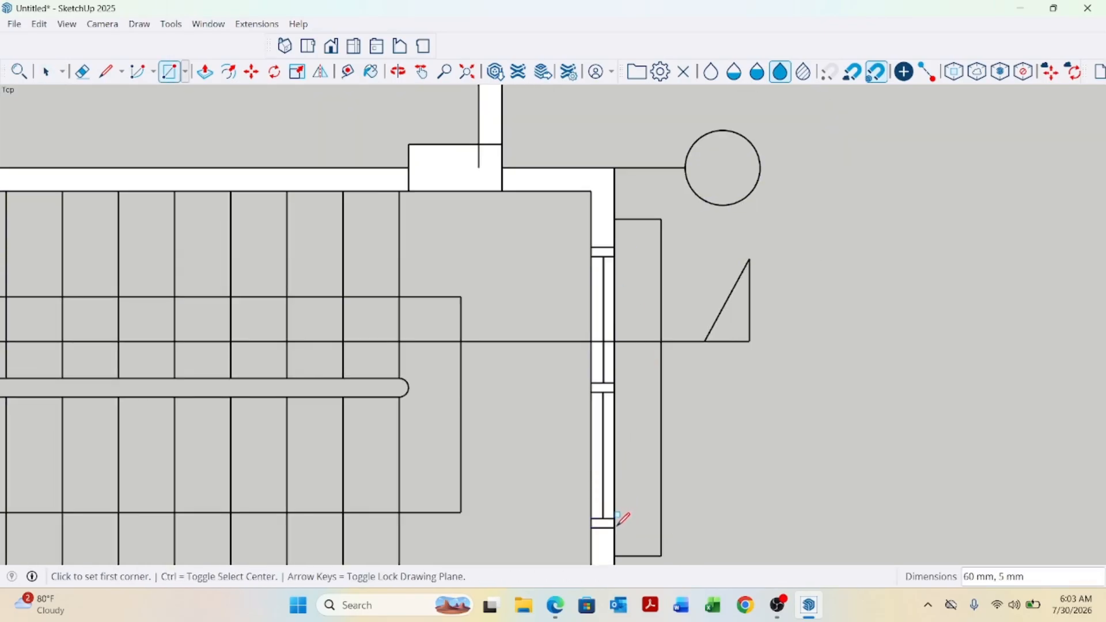
Draw a rectangle about 156 mm by 12 mm over the front wall strip below the staircase.
{"action": "scroll", "coordinate": [654, 245], "scroll_direction": "down", "scroll_amount": 5}
{"action": "scroll", "coordinate": [435, 406], "scroll_direction": "up", "scroll_amount": 3}
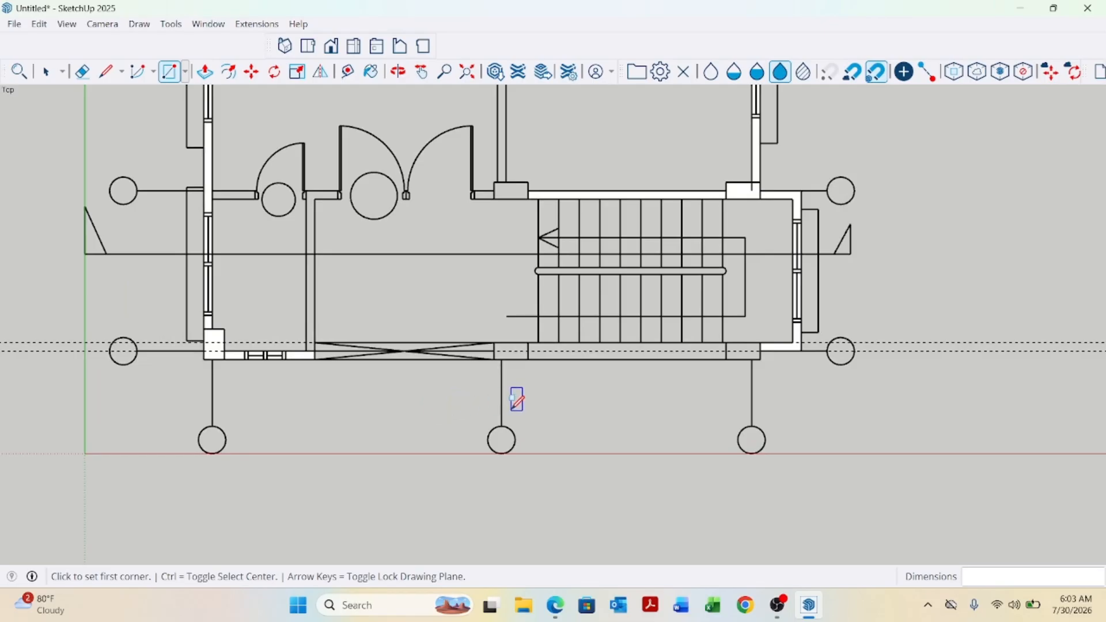
{"action": "scroll", "coordinate": [553, 378], "scroll_direction": "up", "scroll_amount": 4}
{"action": "scroll", "coordinate": [521, 352], "scroll_direction": "down", "scroll_amount": 1}
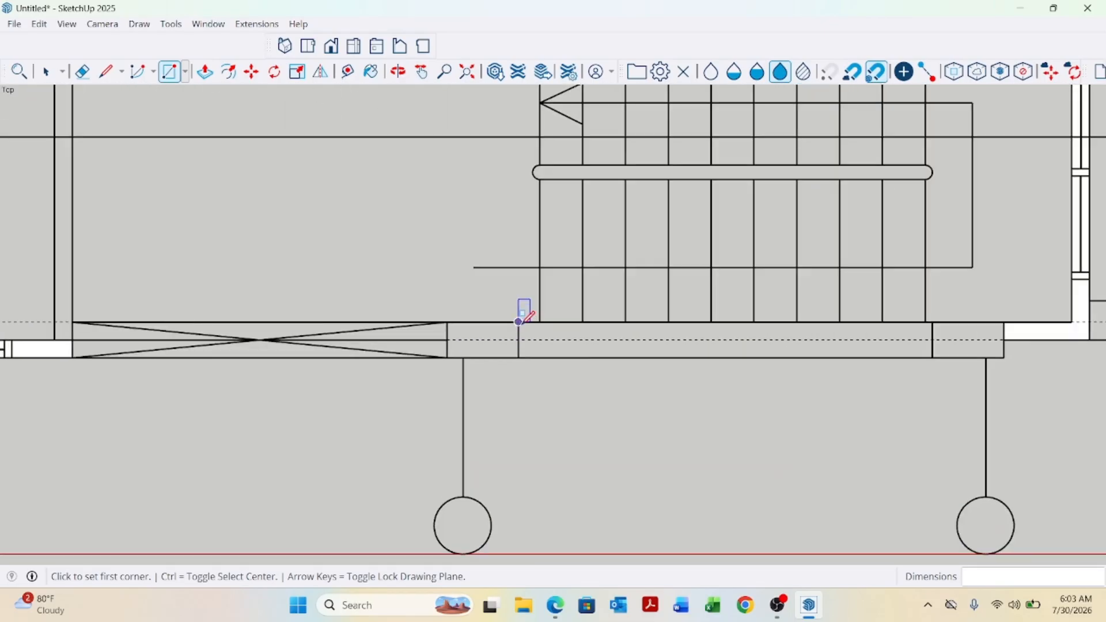
{"action": "left_click", "coordinate": [522, 323]}
{"action": "scroll", "coordinate": [527, 332], "scroll_direction": "up", "scroll_amount": 1}
{"action": "key", "text": "Escape"}
{"action": "scroll", "coordinate": [480, 355], "scroll_direction": "up", "scroll_amount": 1}
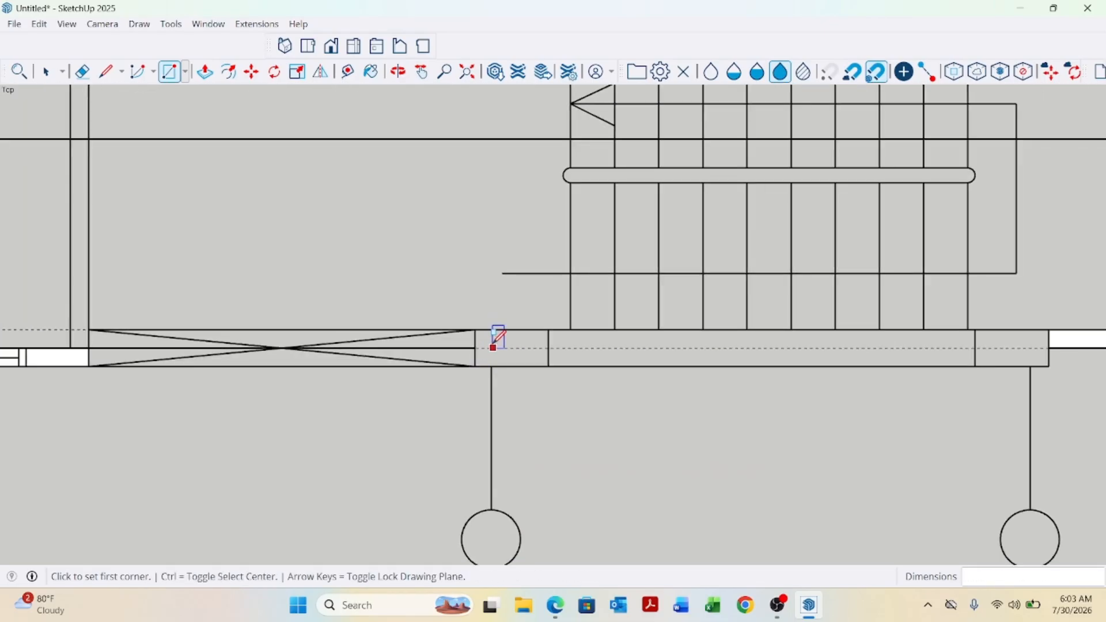
{"action": "left_click", "coordinate": [474, 329]}
{"action": "scroll", "coordinate": [822, 375], "scroll_direction": "down", "scroll_amount": 2}
{"action": "scroll", "coordinate": [893, 371], "scroll_direction": "up", "scroll_amount": 1}
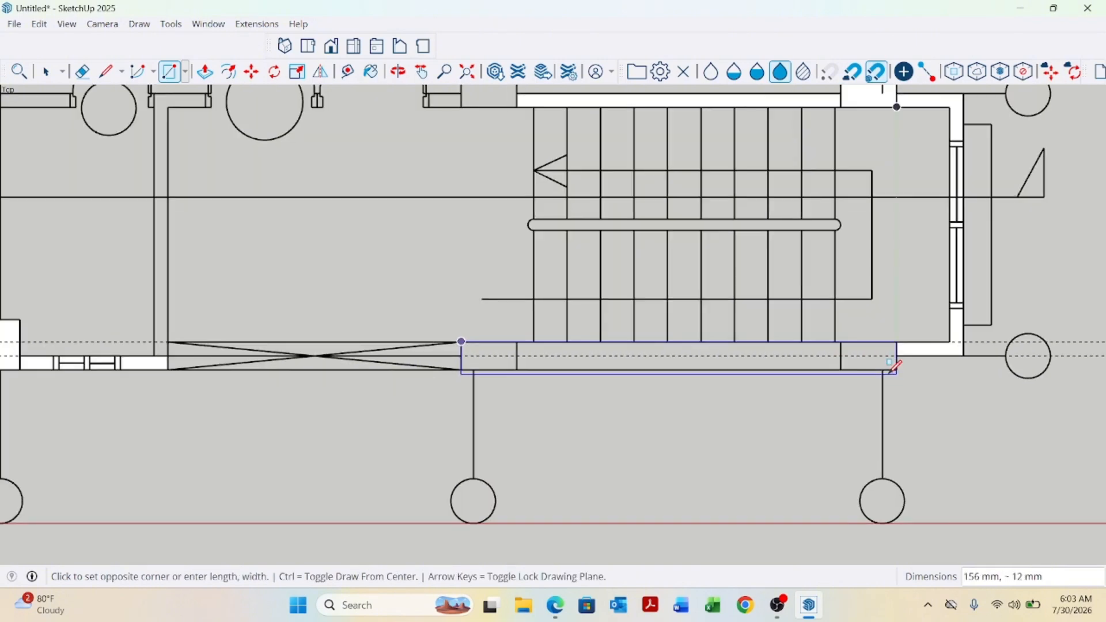
{"action": "left_click", "coordinate": [897, 370]}
Push/Pull the corner column face up 3000 mm.
{"action": "scroll", "coordinate": [679, 370], "scroll_direction": "down", "scroll_amount": 2}
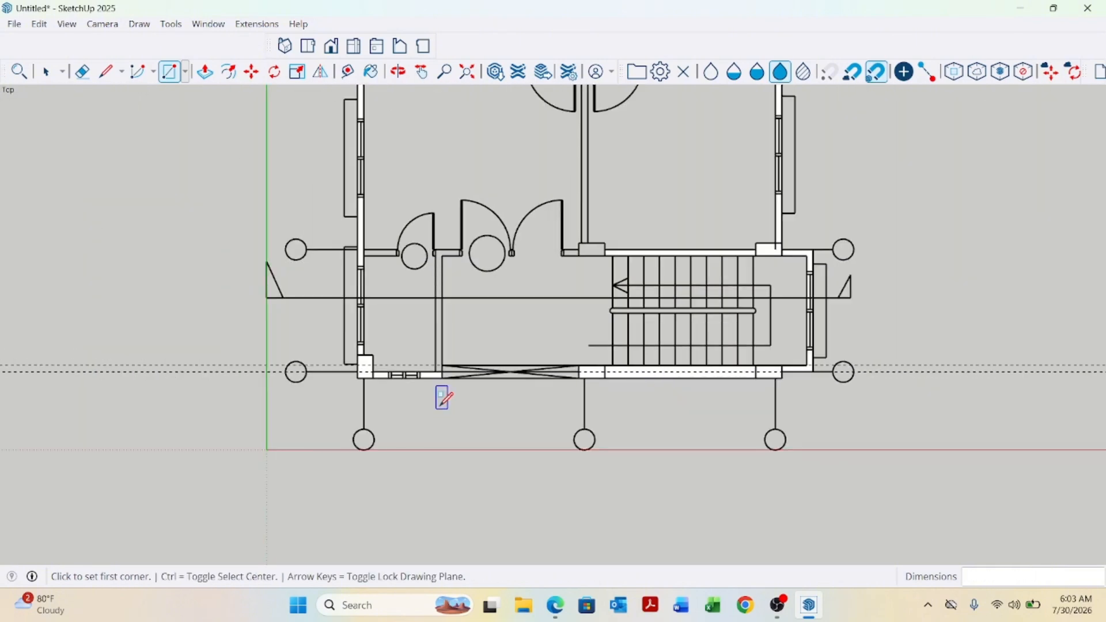
{"action": "scroll", "coordinate": [551, 427], "scroll_direction": "down", "scroll_amount": 1}
{"action": "scroll", "coordinate": [605, 445], "scroll_direction": "down", "scroll_amount": 2}
{"action": "scroll", "coordinate": [662, 296], "scroll_direction": "down", "scroll_amount": 1}
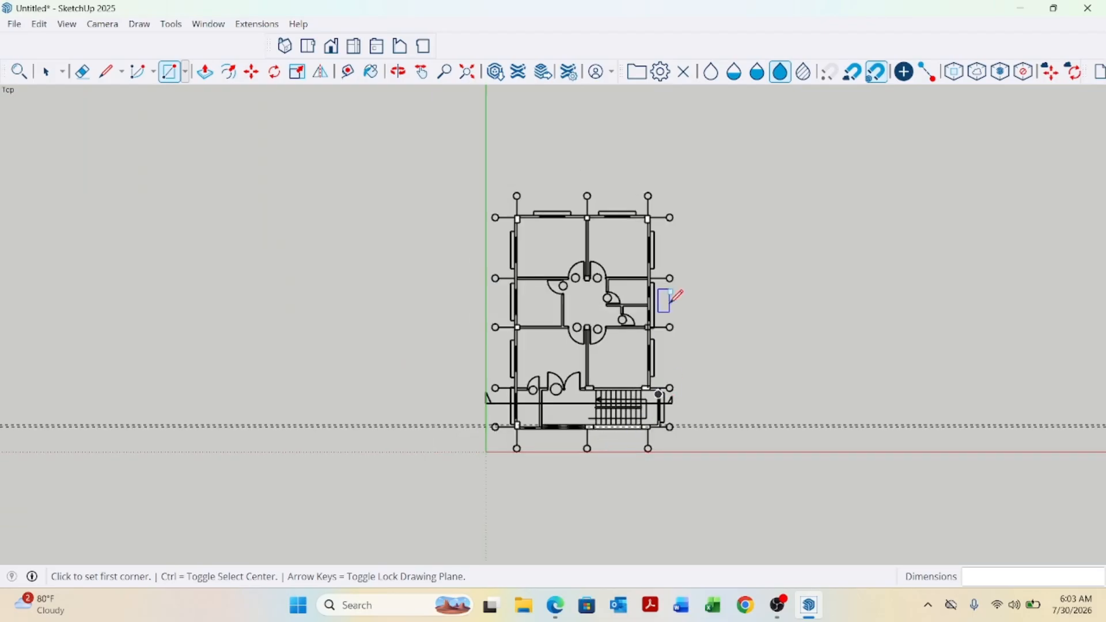
{"action": "scroll", "coordinate": [521, 242], "scroll_direction": "up", "scroll_amount": 3}
{"action": "key", "text": "space"}
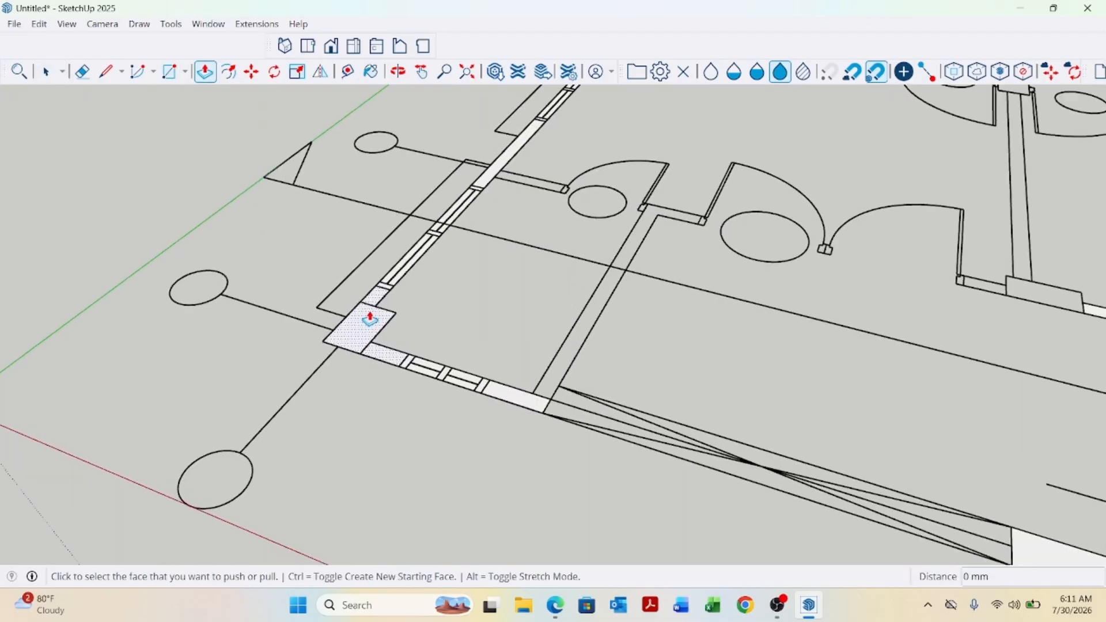
{"action": "left_click", "coordinate": [361, 326]}
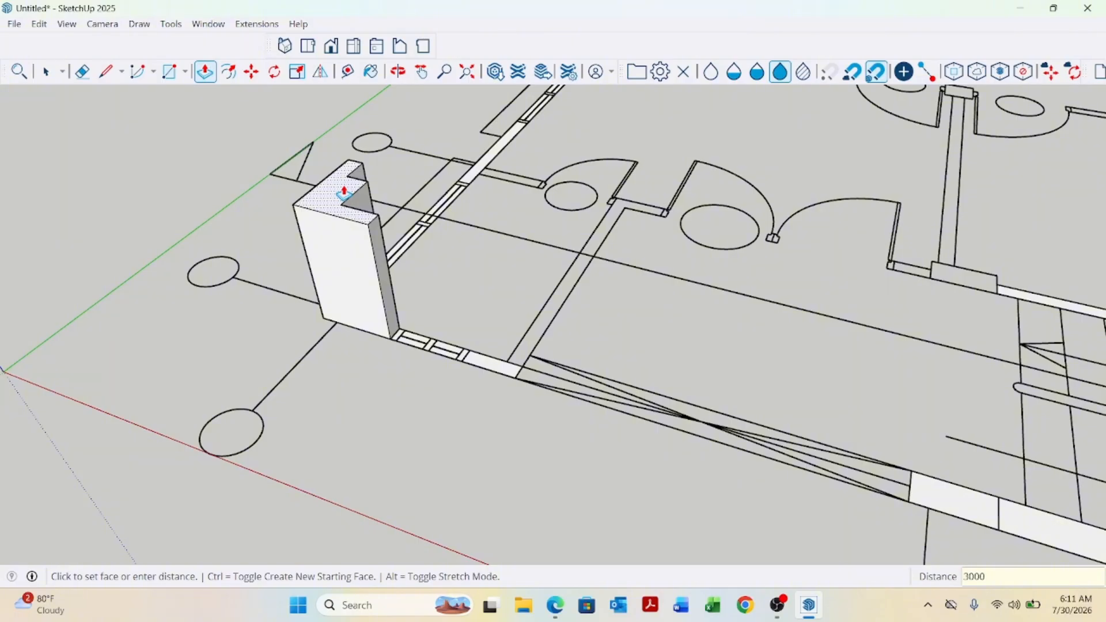
{"action": "key", "text": "Return"}
Orbit and zoom out to compare the extruded column's height with the scale figure.
{"action": "middle_click_drag", "start_coordinate": [404, 346], "coordinate": [448, 430]}
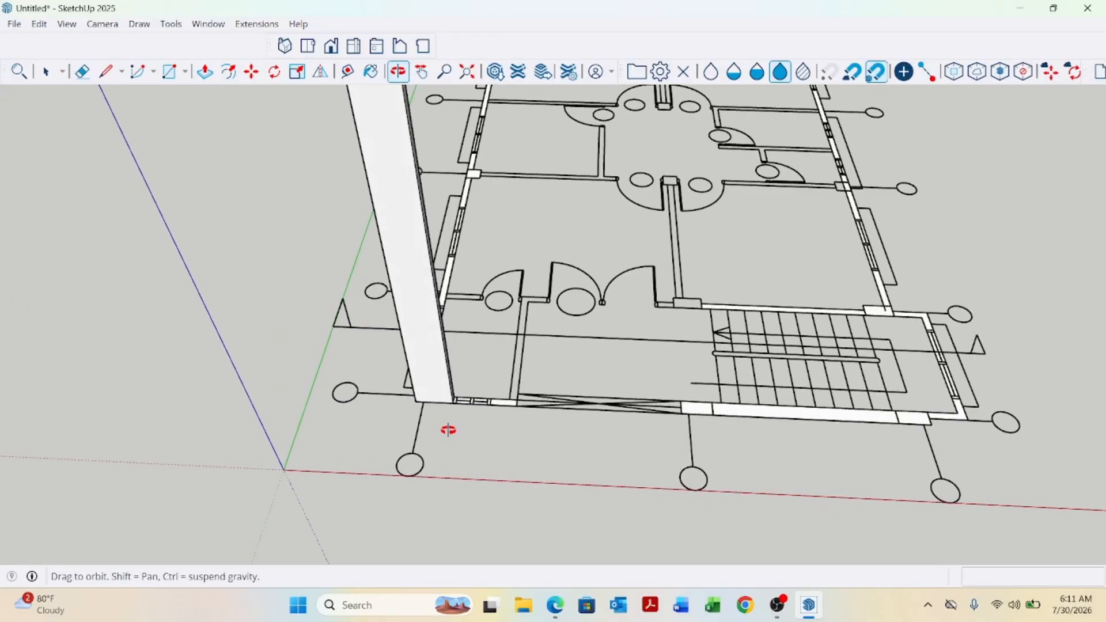
{"action": "scroll", "coordinate": [553, 461], "scroll_direction": "down", "scroll_amount": 3}
{"action": "scroll", "coordinate": [518, 460], "scroll_direction": "down", "scroll_amount": 5}
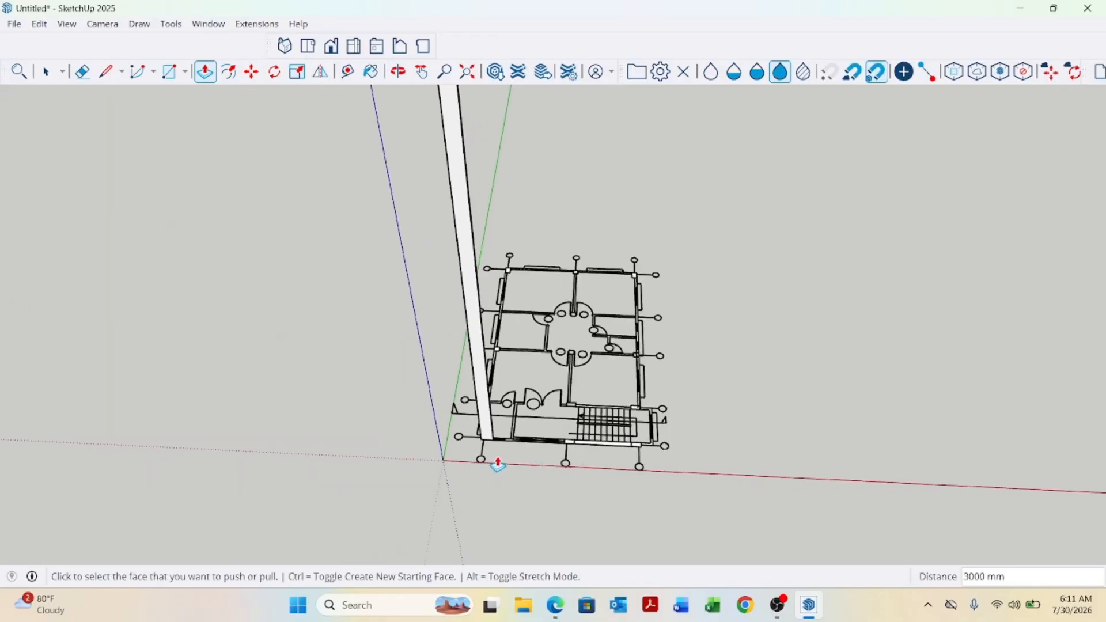
{"action": "mouse_move", "coordinate": [494, 462]}
{"action": "middle_mouse_down"}
{"action": "mouse_move", "coordinate": [526, 461]}
{"action": "mouse_move", "coordinate": [500, 461]}
{"action": "middle_mouse_up"}
{"action": "scroll", "coordinate": [500, 461], "scroll_direction": "up", "scroll_amount": 5}
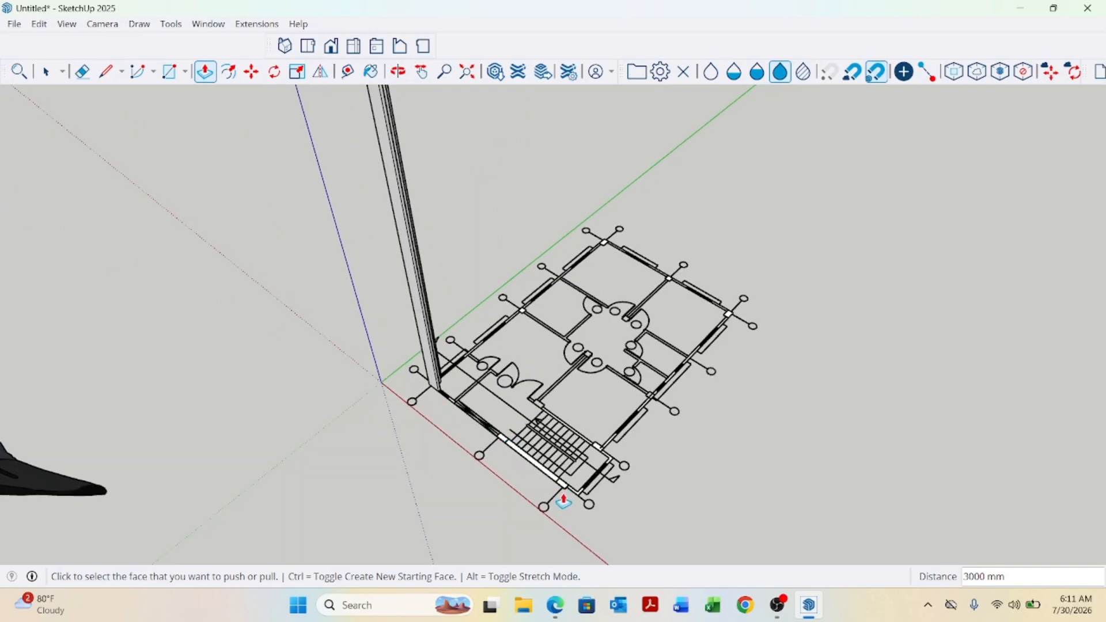
{"action": "scroll", "coordinate": [595, 508], "scroll_direction": "down", "scroll_amount": 8}
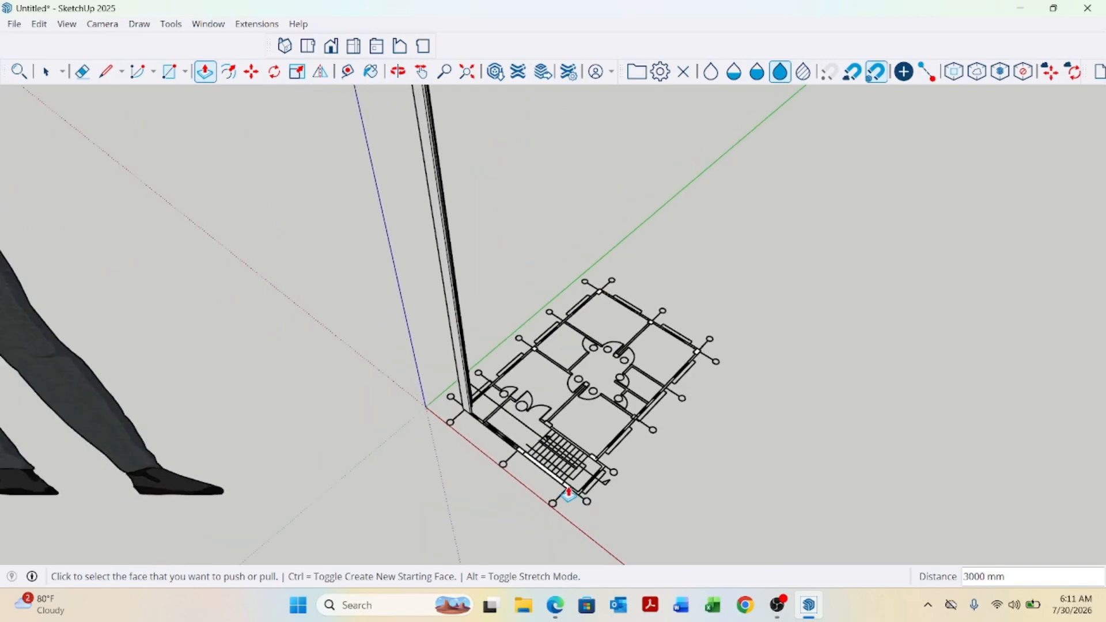
{"action": "key", "text": "space"}
{"action": "scroll", "coordinate": [525, 443], "scroll_direction": "down", "scroll_amount": 2}
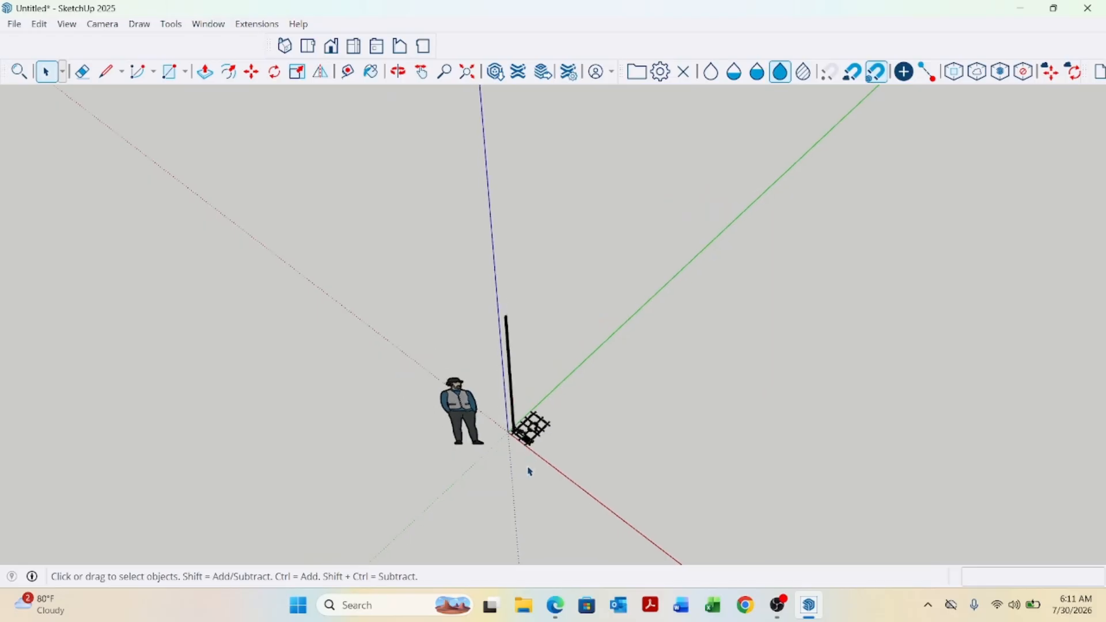
{"action": "middle_click_drag", "start_coordinate": [526, 427], "coordinate": [605, 489]}
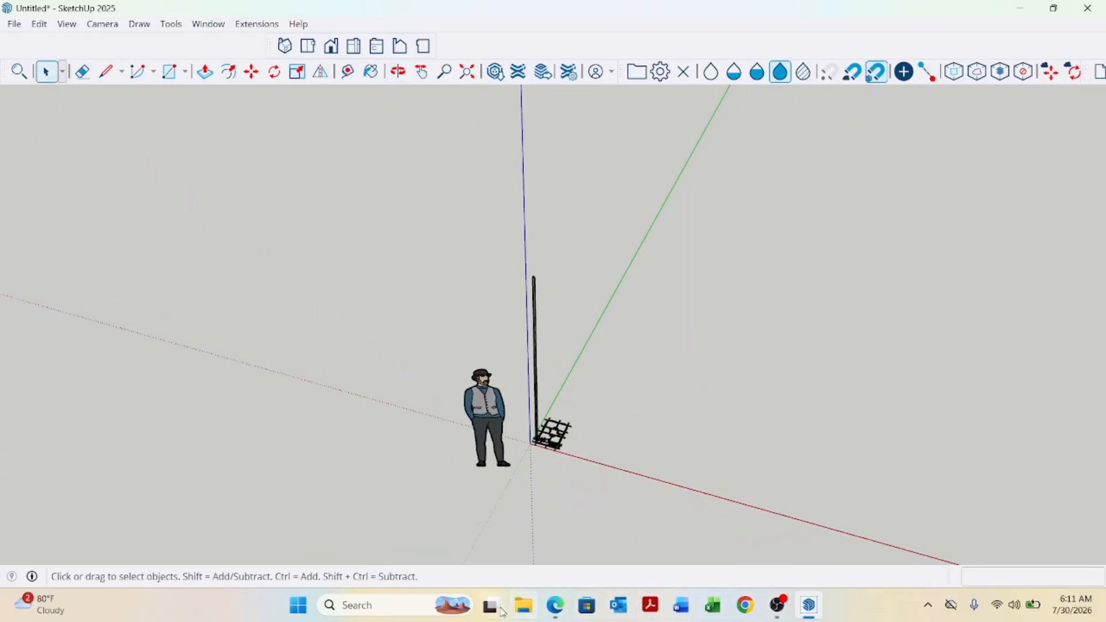
Switch to AutoCAD by opening the pending batch drawing from the desktop.
{"action": "left_click", "coordinate": [1023, 10]}
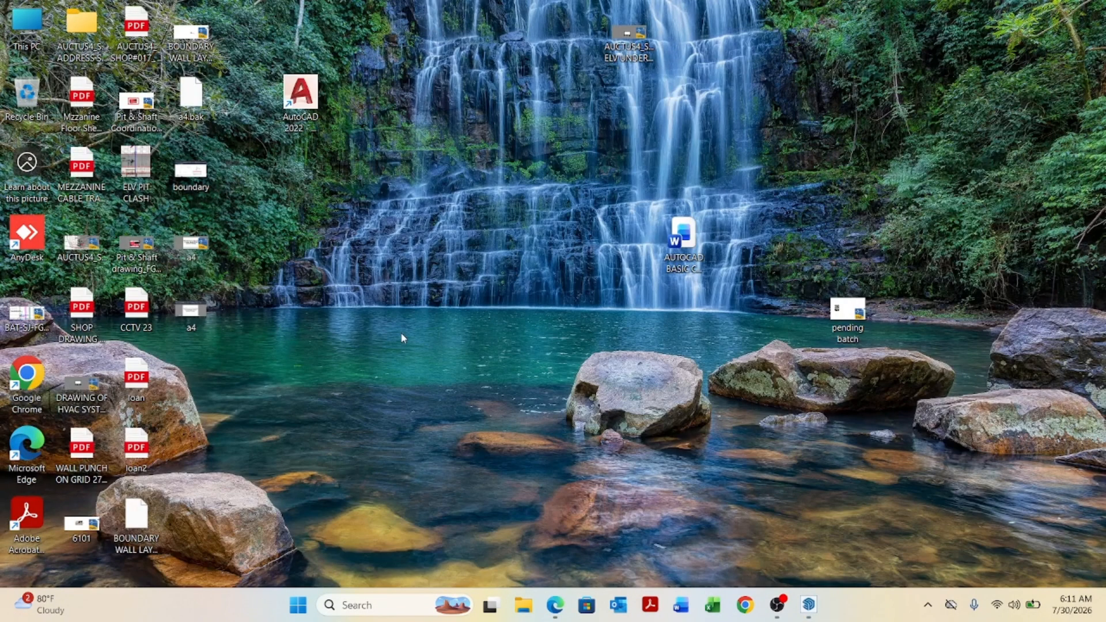
{"action": "double_click", "coordinate": [846, 321]}
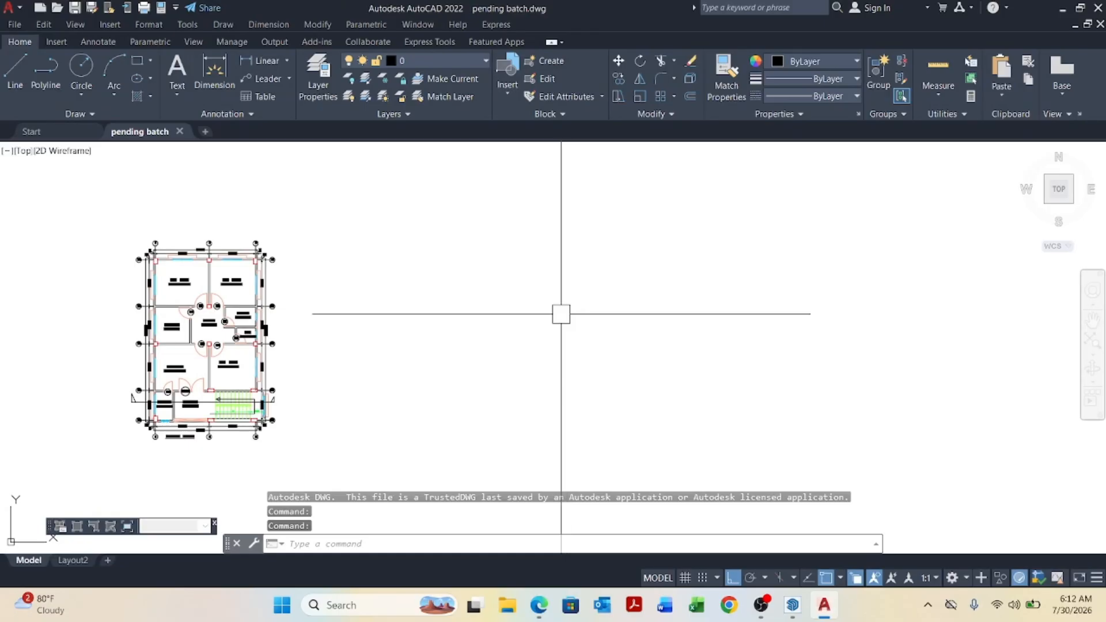
{"action": "key", "text": "Escape"}
{"action": "scroll", "coordinate": [380, 265], "scroll_direction": "down", "scroll_amount": 3}
{"action": "key", "text": "Escape"}
{"action": "key", "text": "Escape"}
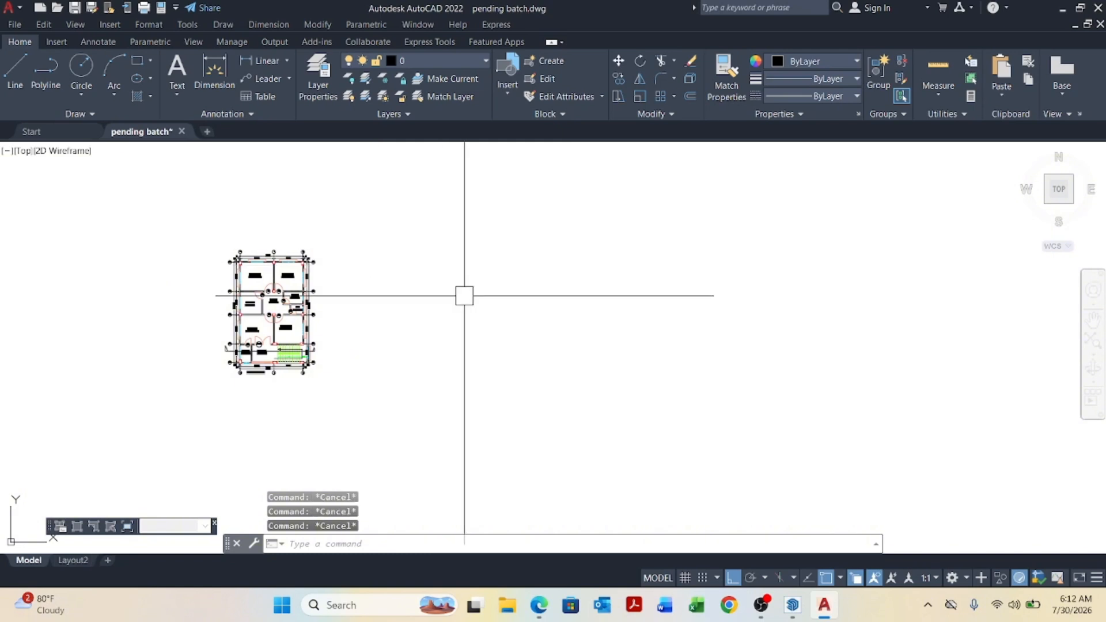
Set the drawing's length unit type to Decimal, then save and close the drawing.
{"action": "type", "text": "un"}
{"action": "key", "text": "Return"}
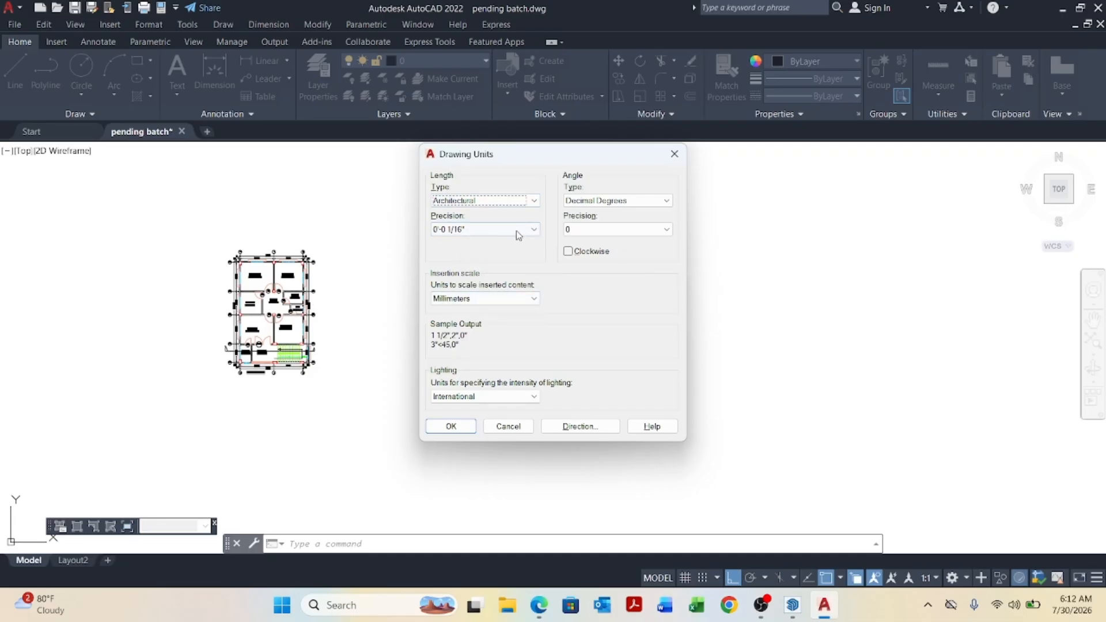
{"action": "left_click", "coordinate": [535, 202]}
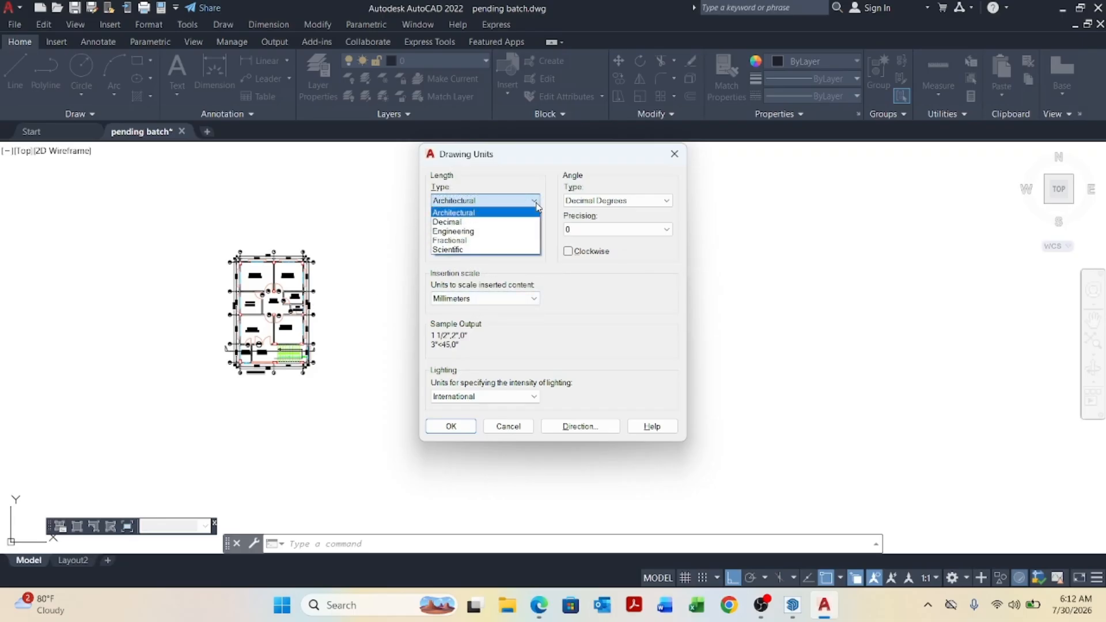
{"action": "left_click", "coordinate": [472, 222]}
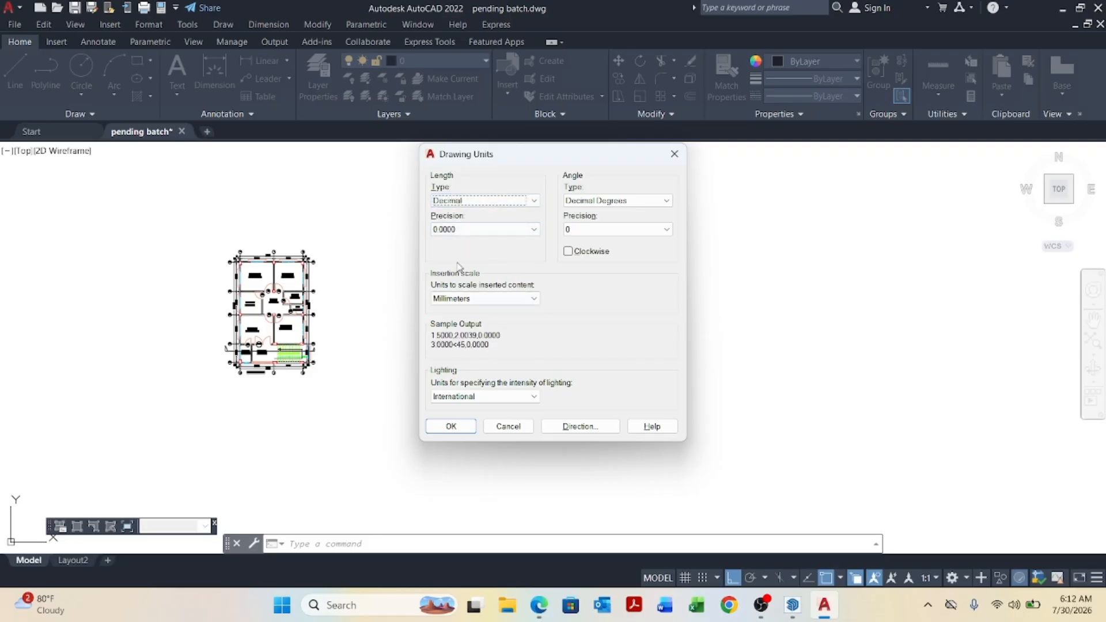
{"action": "left_click", "coordinate": [454, 426]}
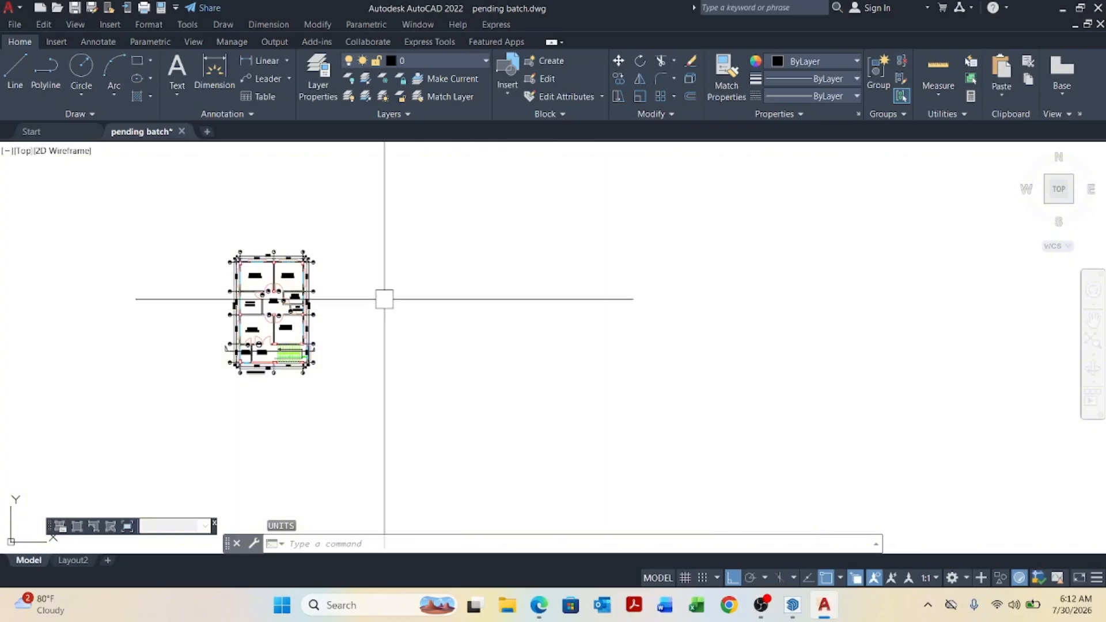
{"action": "key", "text": "ctrl+s"}
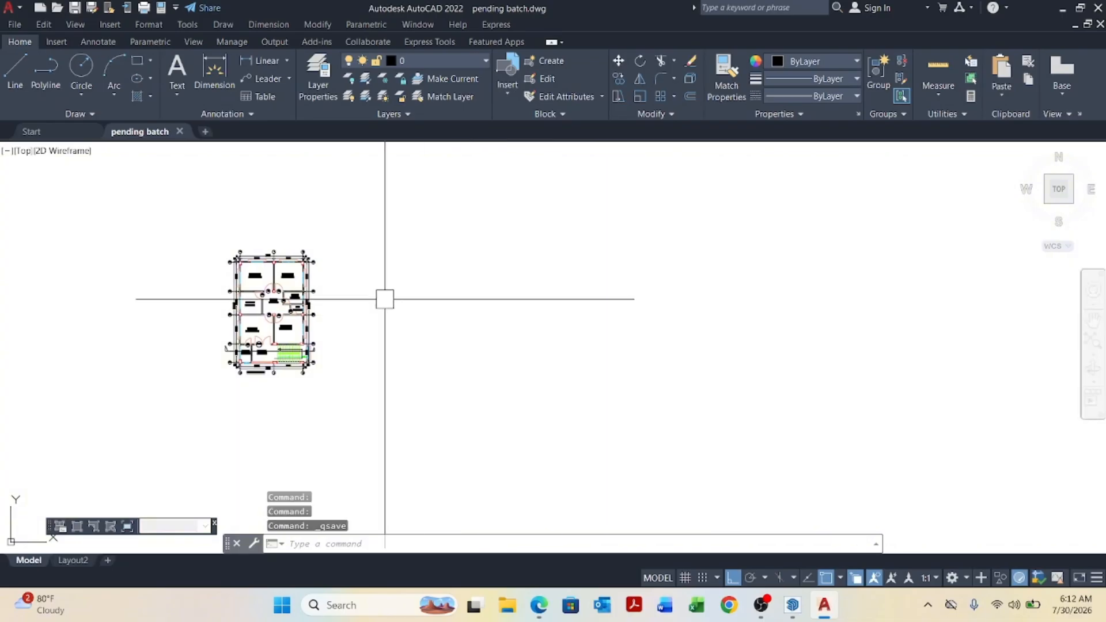
{"action": "left_click", "coordinate": [1097, 8]}
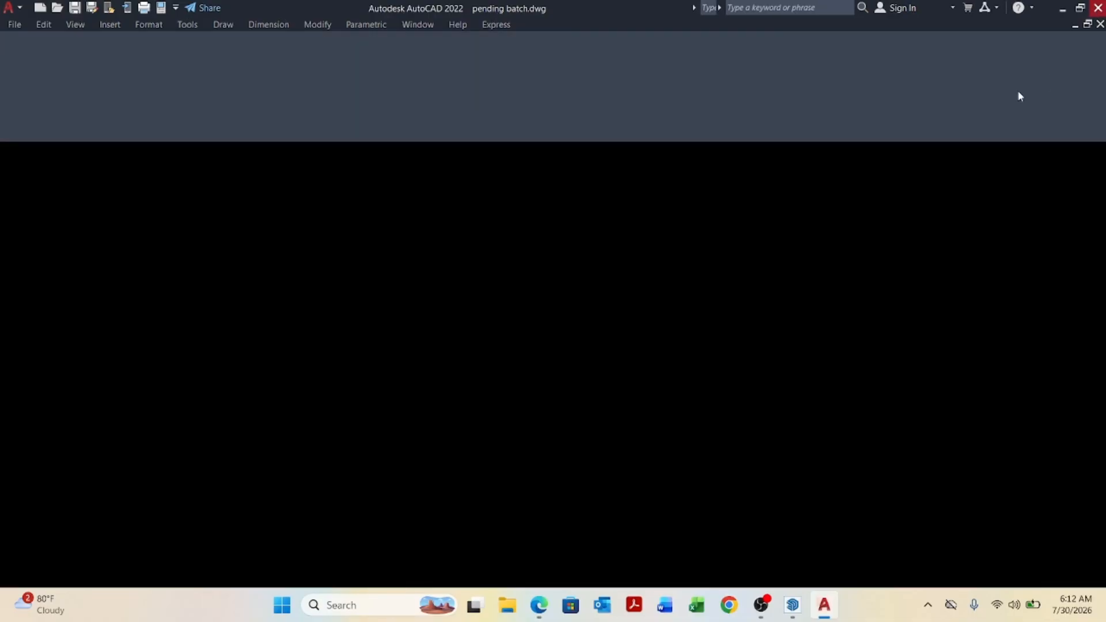
Switch back to SketchUp and delete the imported AutoCAD floor plan.
{"action": "mouse_move", "coordinate": [809, 605]}
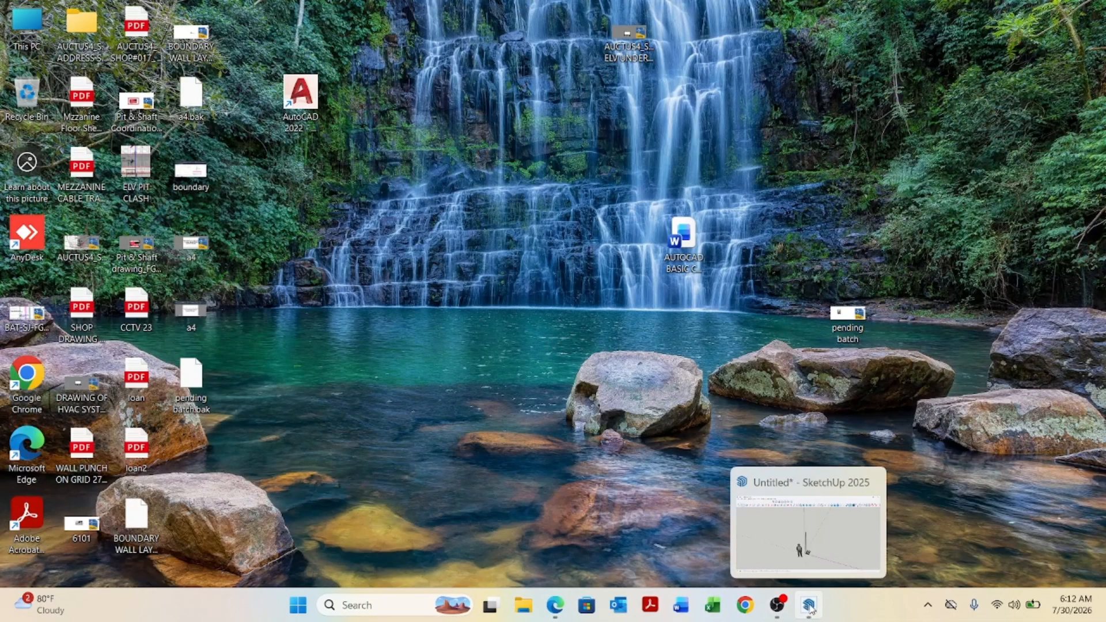
{"action": "left_click", "coordinate": [785, 526]}
{"action": "scroll", "coordinate": [548, 460], "scroll_direction": "up", "scroll_amount": 6}
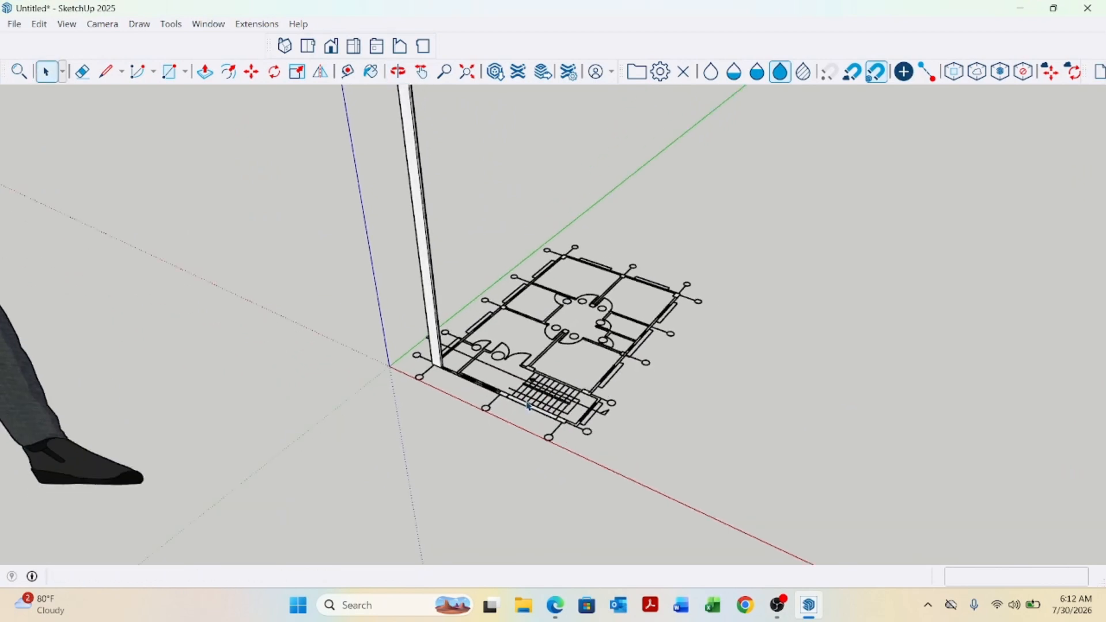
{"action": "scroll", "coordinate": [528, 406], "scroll_direction": "up", "scroll_amount": 4}
{"action": "left_click", "coordinate": [529, 367]}
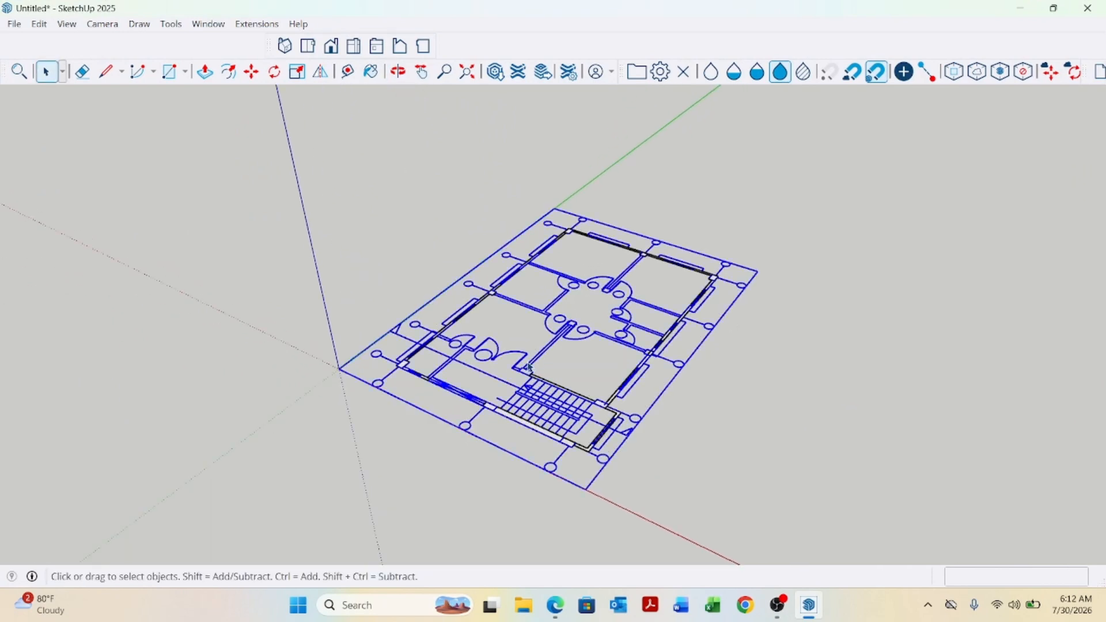
{"action": "key", "text": "Delete"}
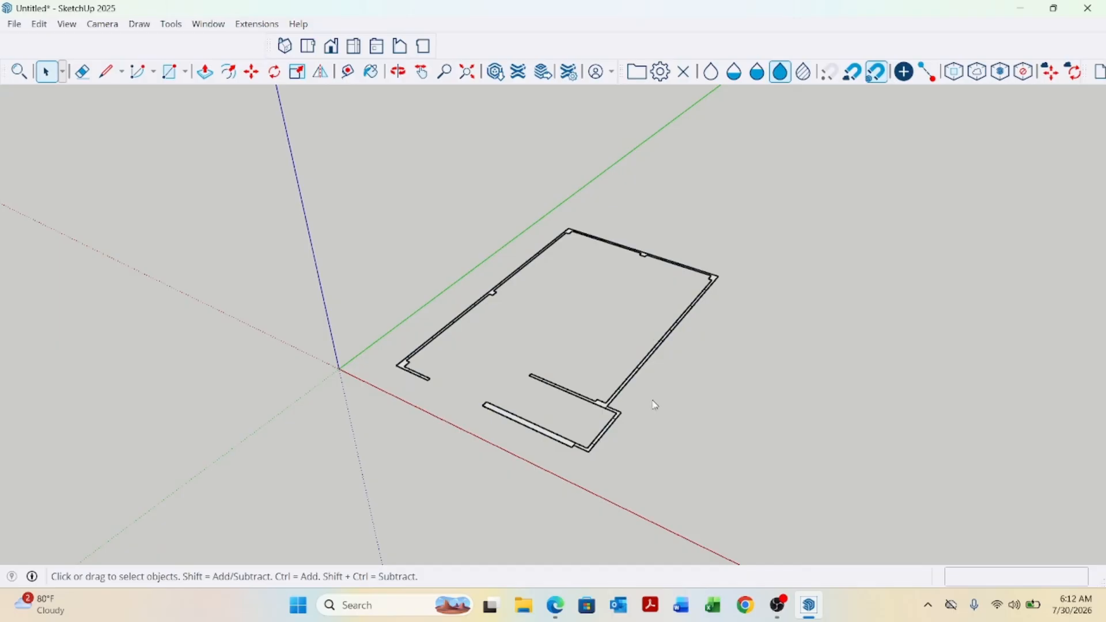
Import the pending batch AutoCAD drawing into the model.
{"action": "left_click", "coordinate": [16, 28]}
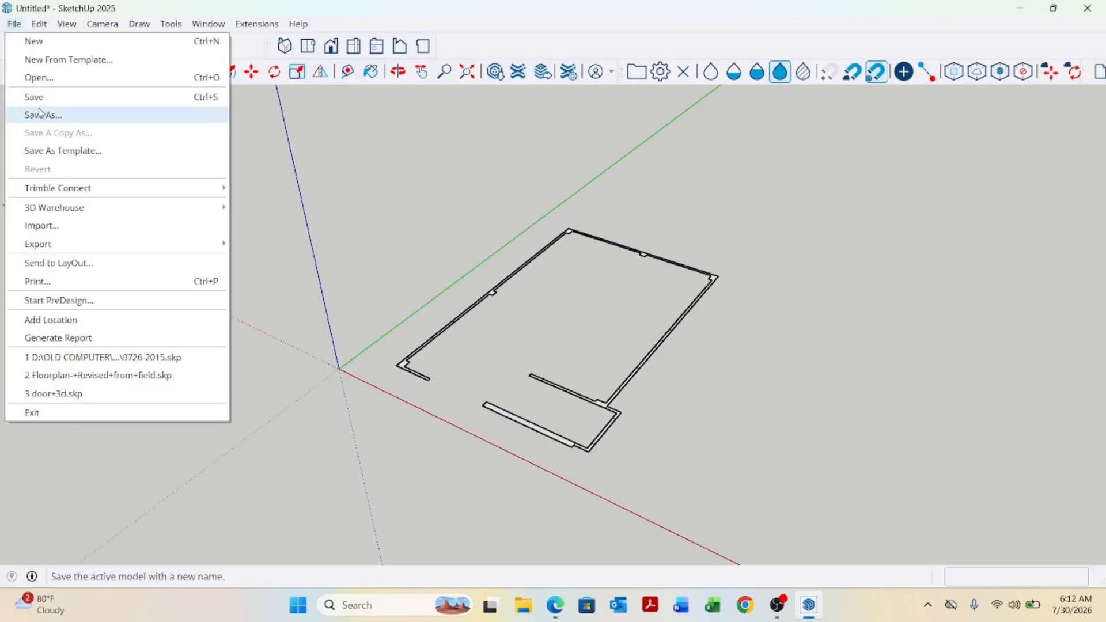
{"action": "left_click", "coordinate": [50, 233]}
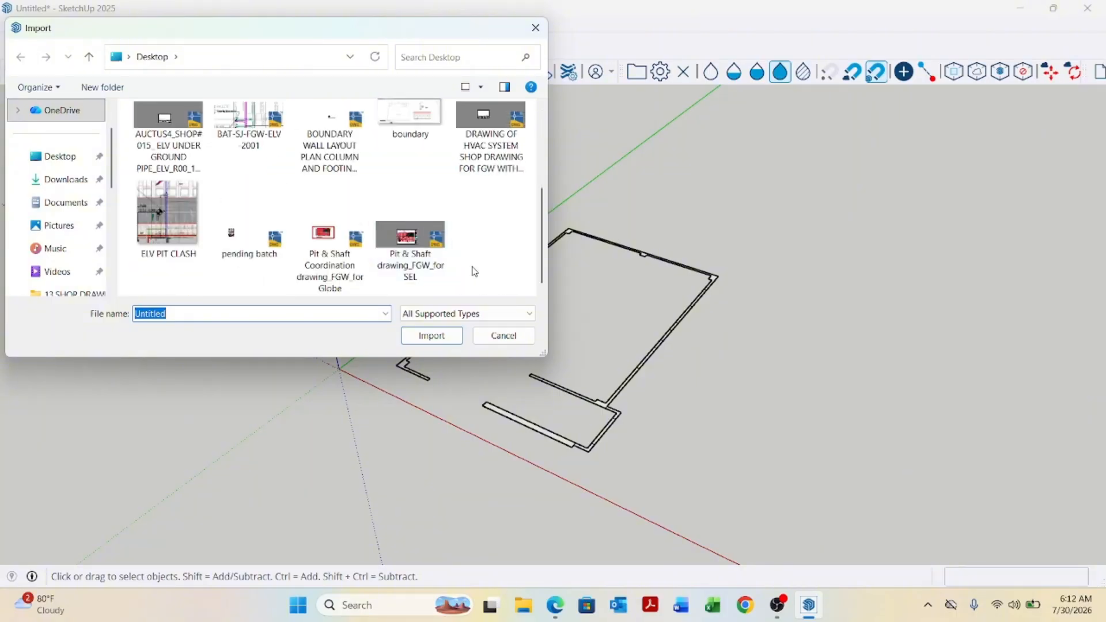
{"action": "left_click", "coordinate": [247, 237]}
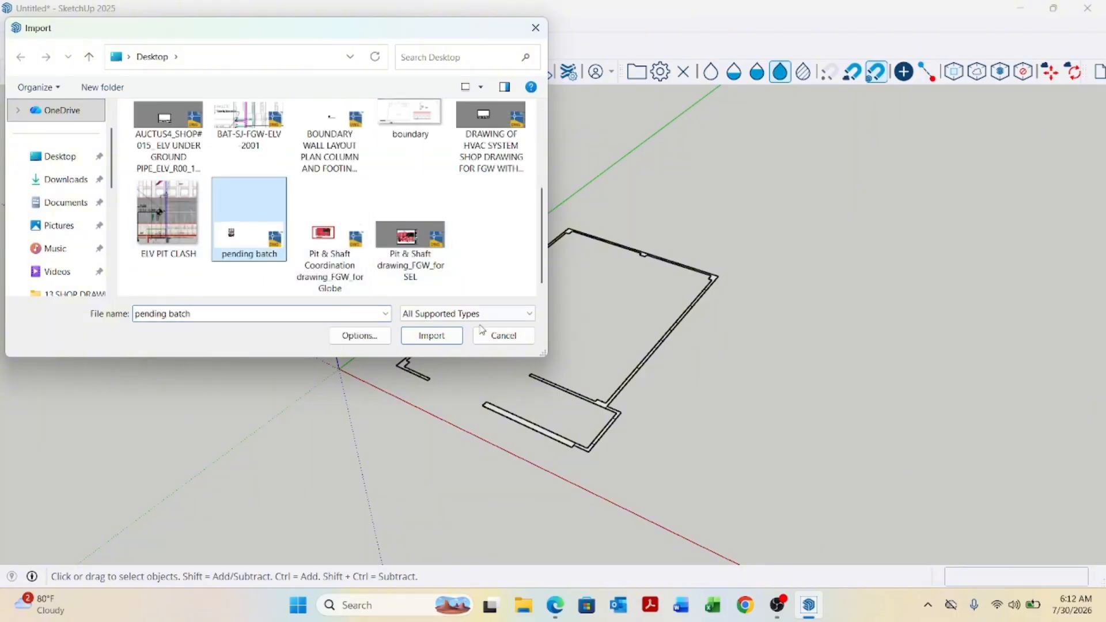
{"action": "left_click", "coordinate": [418, 343]}
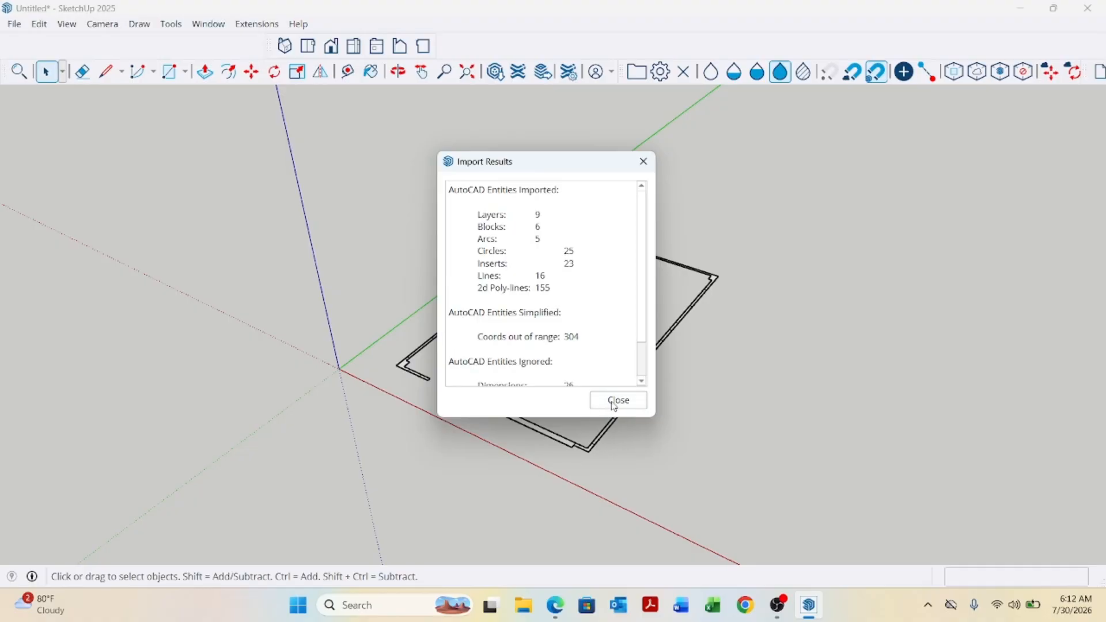
{"action": "left_click", "coordinate": [615, 407]}
Push/Pull the corner column face up 3000 mm.
{"action": "middle_click_drag", "start_coordinate": [612, 407], "coordinate": [495, 346]}
{"action": "scroll", "coordinate": [489, 342], "scroll_direction": "up", "scroll_amount": 4}
{"action": "scroll", "coordinate": [373, 279], "scroll_direction": "down", "scroll_amount": 6}
{"action": "middle_click_drag", "start_coordinate": [374, 282], "coordinate": [546, 397]}
{"action": "scroll", "coordinate": [476, 416], "scroll_direction": "up", "scroll_amount": 4}
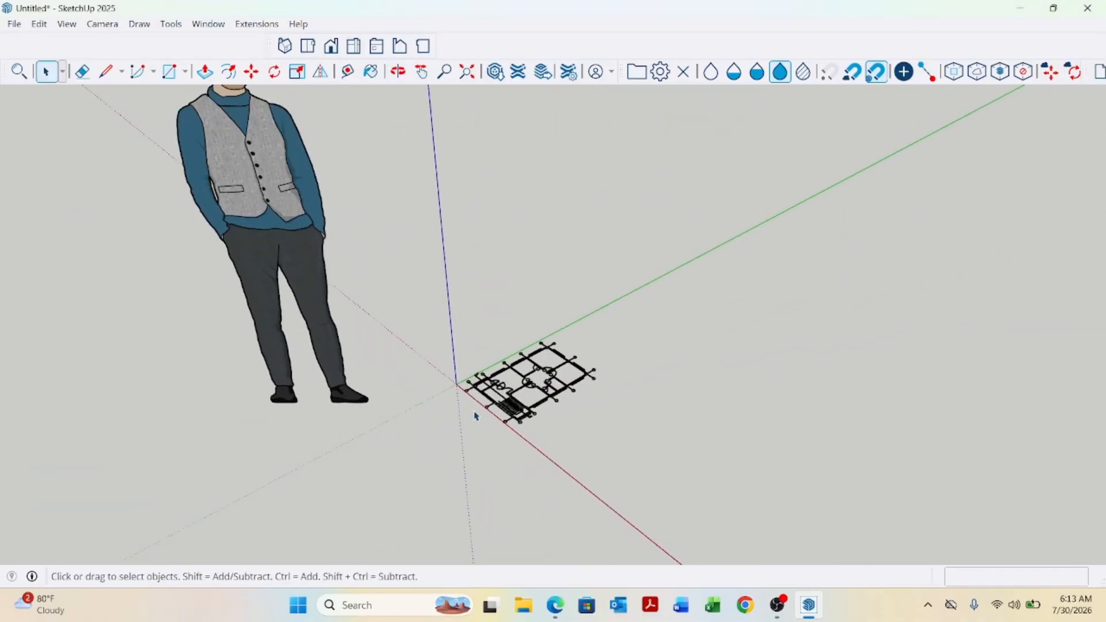
{"action": "scroll", "coordinate": [477, 409], "scroll_direction": "up", "scroll_amount": 10}
{"action": "middle_click_drag", "start_coordinate": [459, 338], "coordinate": [548, 383]}
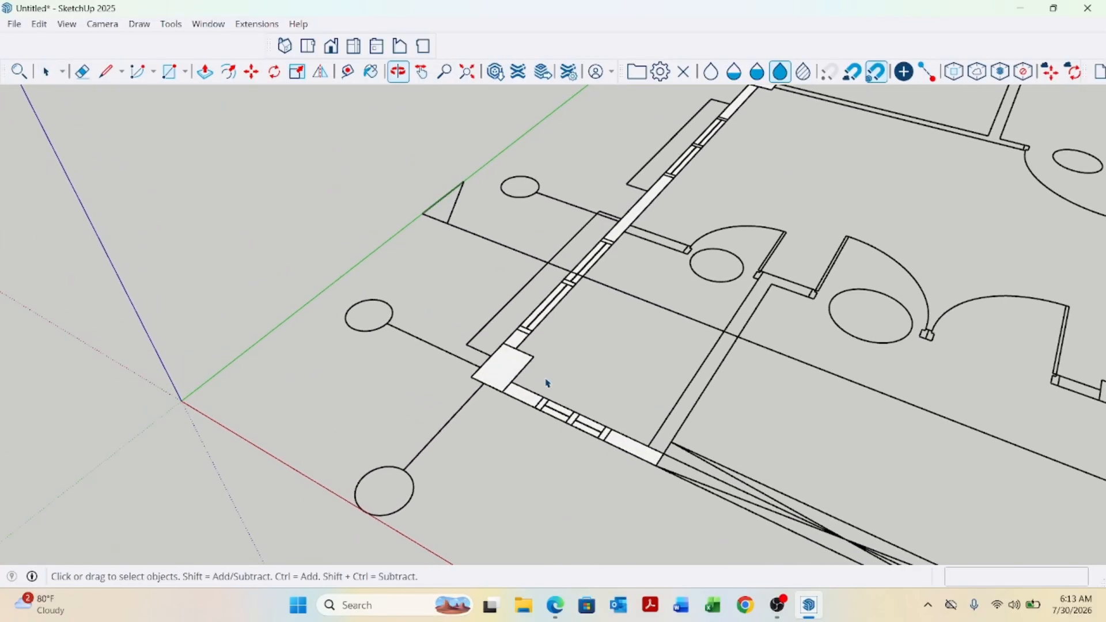
{"action": "key", "text": "p"}
{"action": "scroll", "coordinate": [547, 383], "scroll_direction": "up", "scroll_amount": 2}
{"action": "left_click", "coordinate": [495, 375]}
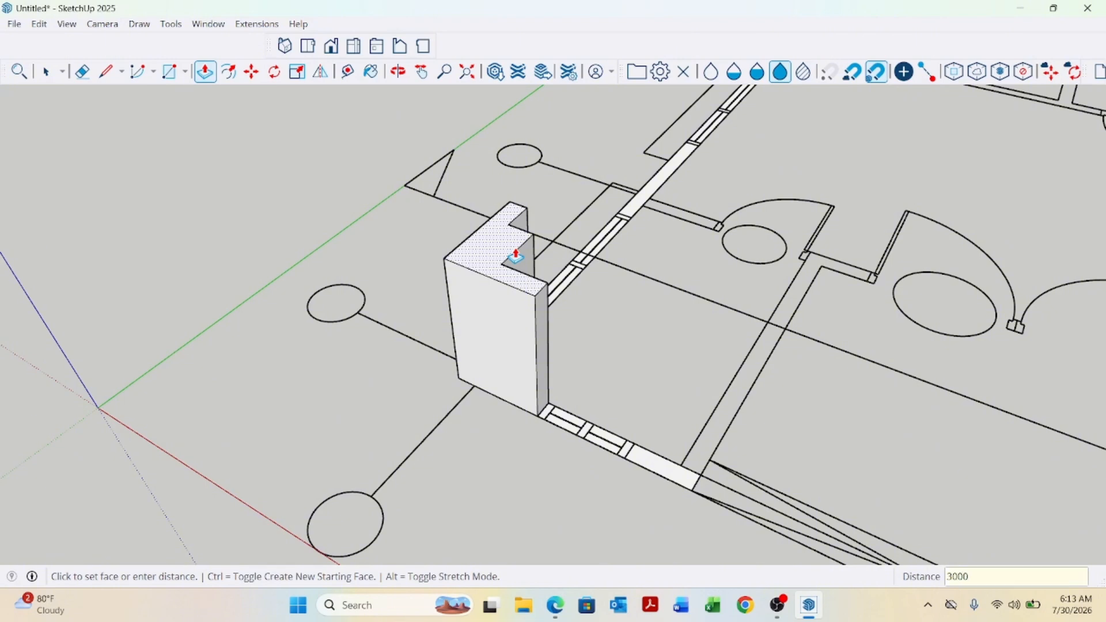
{"action": "key", "text": "Return"}
Zoom out to compare the column's height with the scale figure.
{"action": "scroll", "coordinate": [501, 369], "scroll_direction": "down", "scroll_amount": 10}
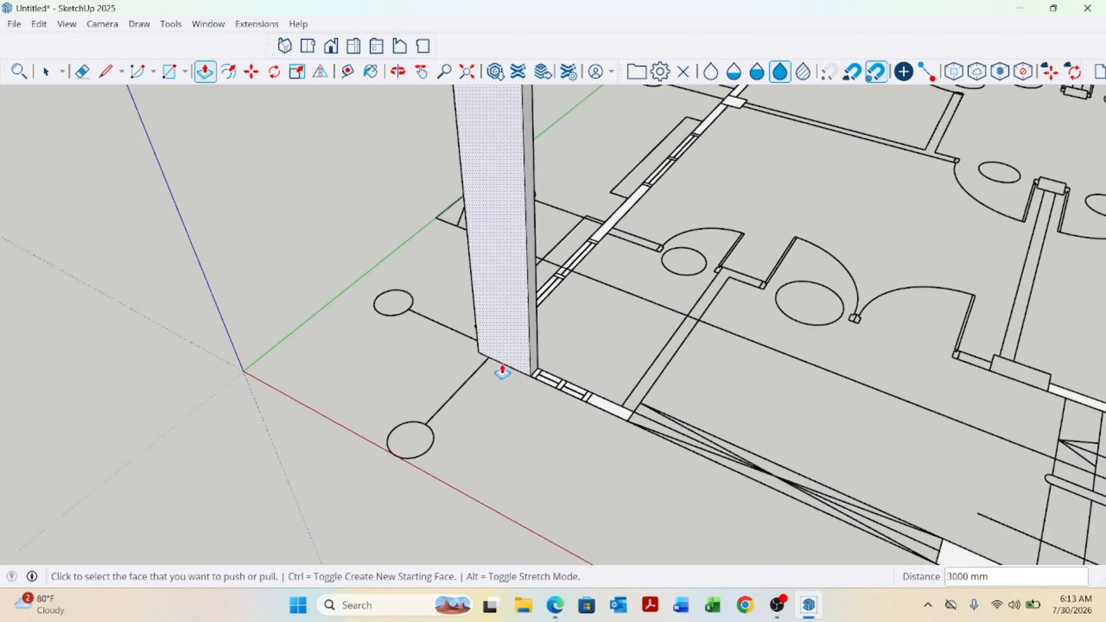
{"action": "scroll", "coordinate": [556, 453], "scroll_direction": "down", "scroll_amount": 3}
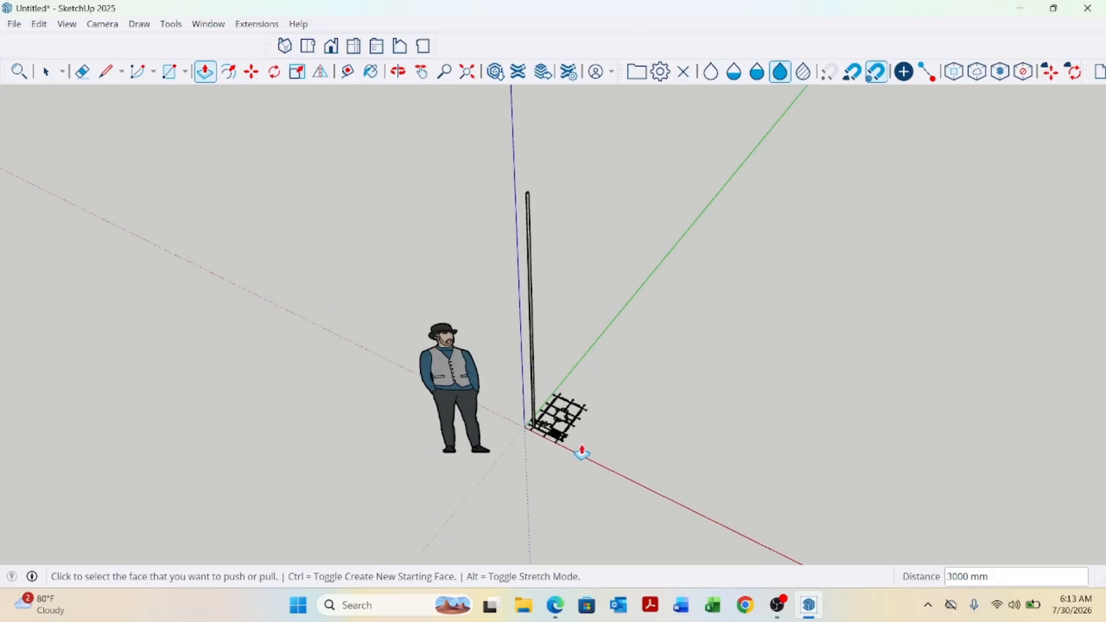
{"action": "middle_click_drag", "start_coordinate": [580, 449], "coordinate": [624, 444]}
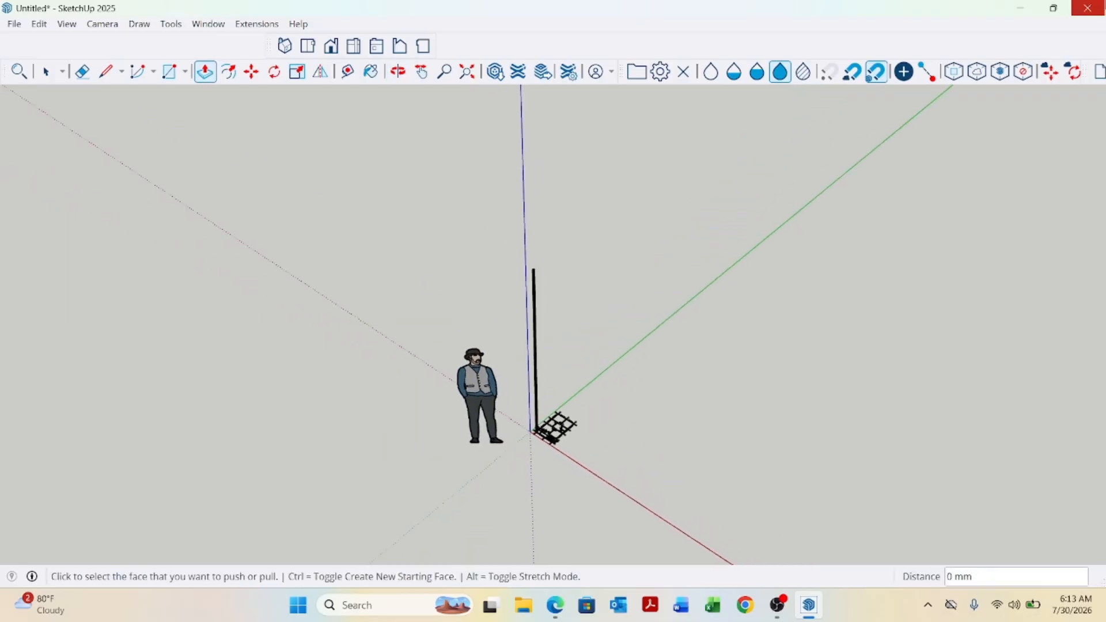
Close the model without saving changes.
{"action": "left_click", "coordinate": [1099, 10]}
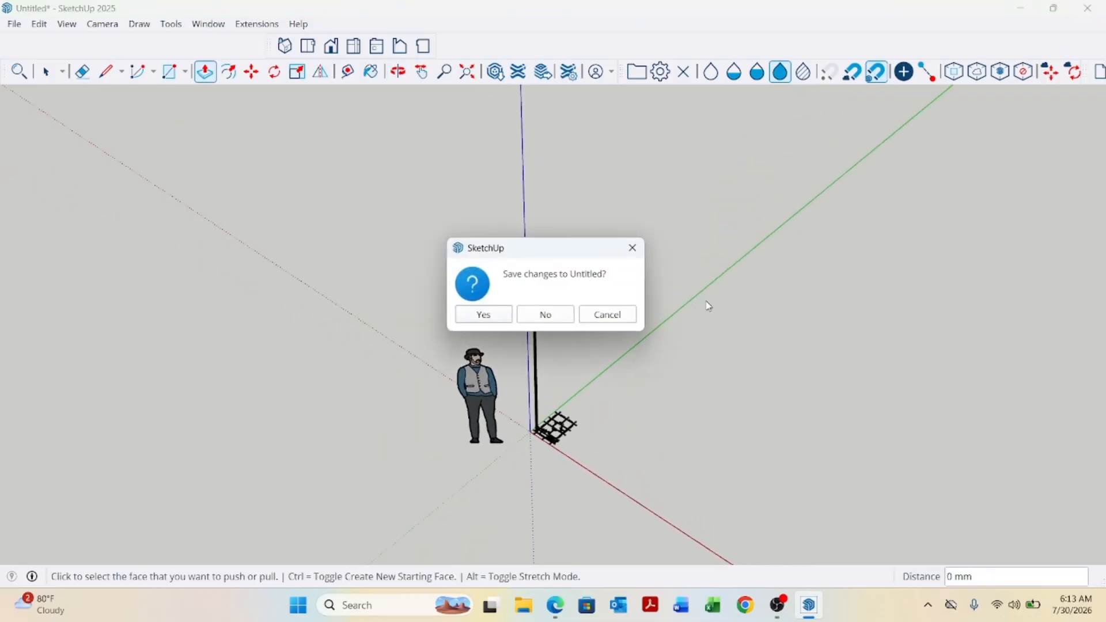
{"action": "left_click", "coordinate": [558, 318]}
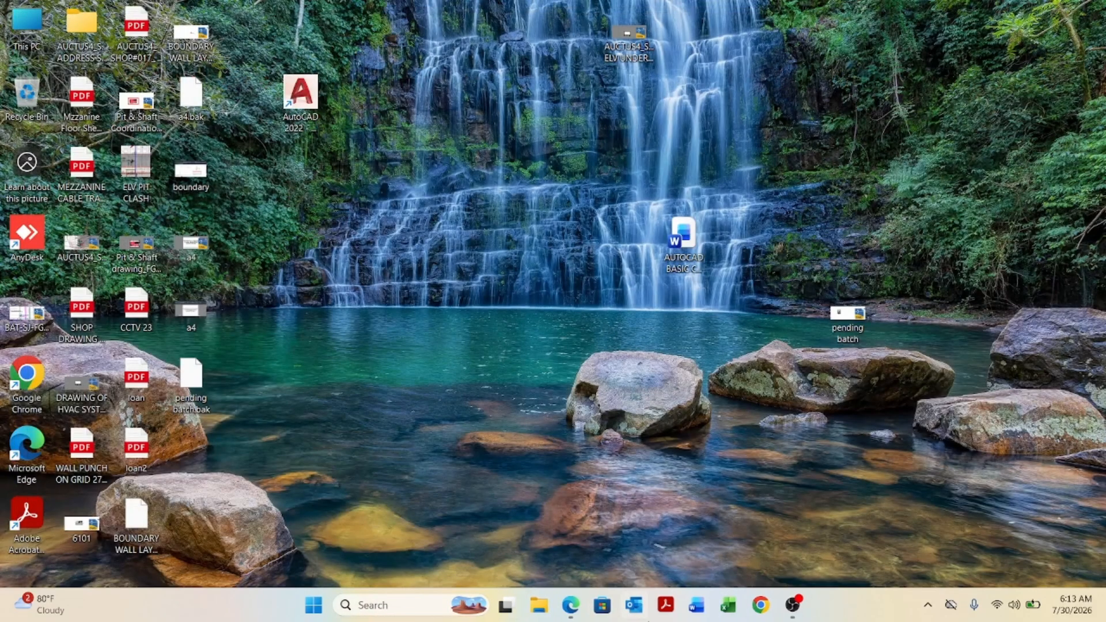
{"action": "left_click", "coordinate": [312, 605]}
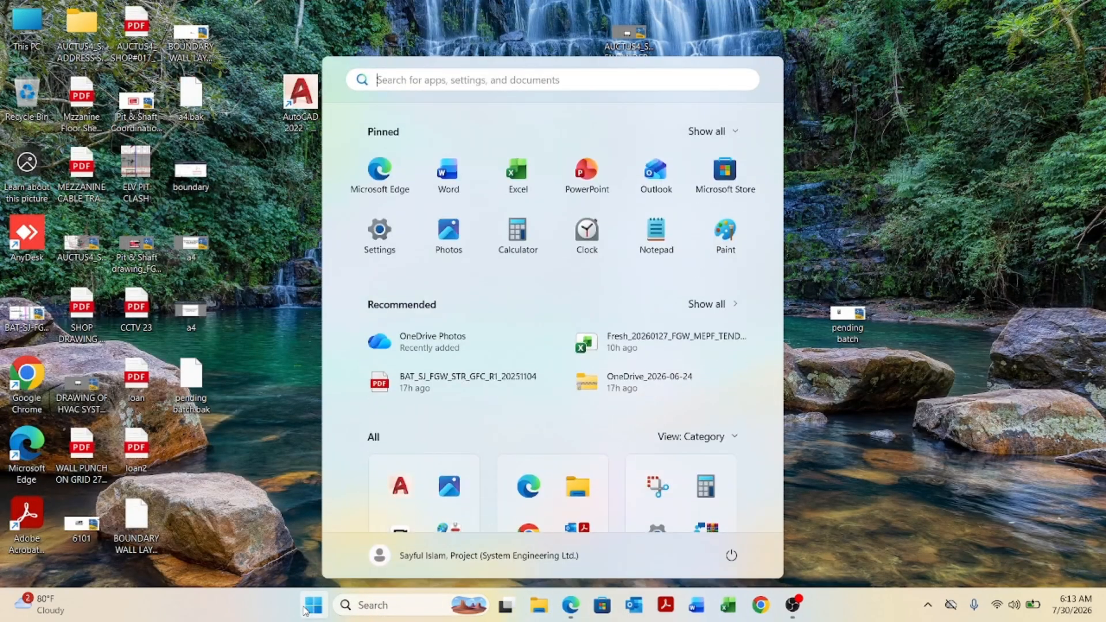
{"action": "type", "text": "snipping Tool"}
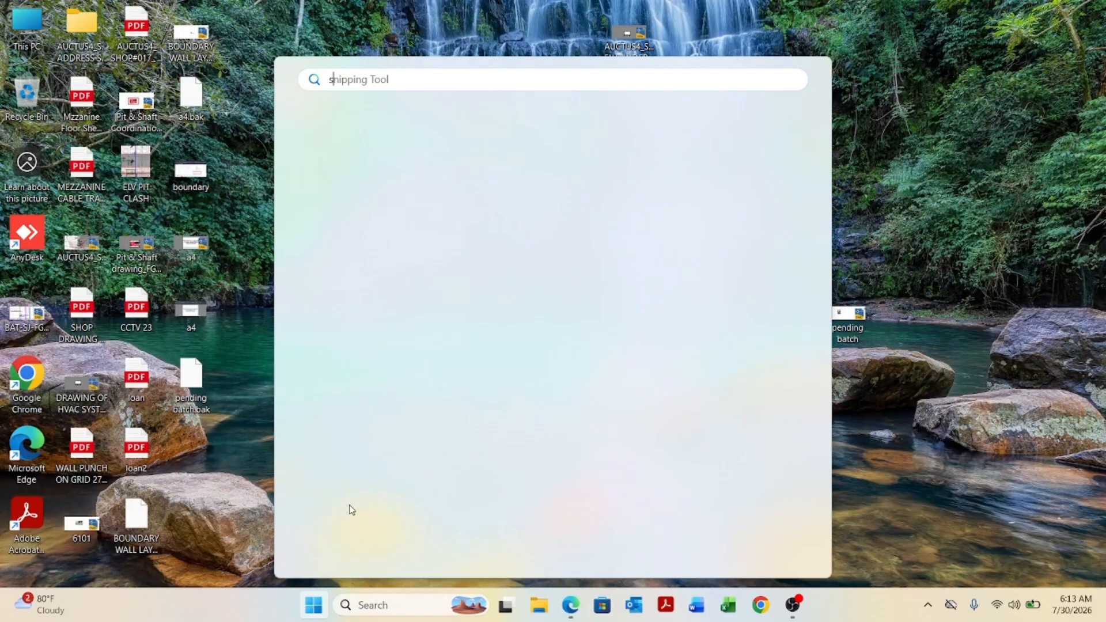
{"action": "key", "text": "Escape"}
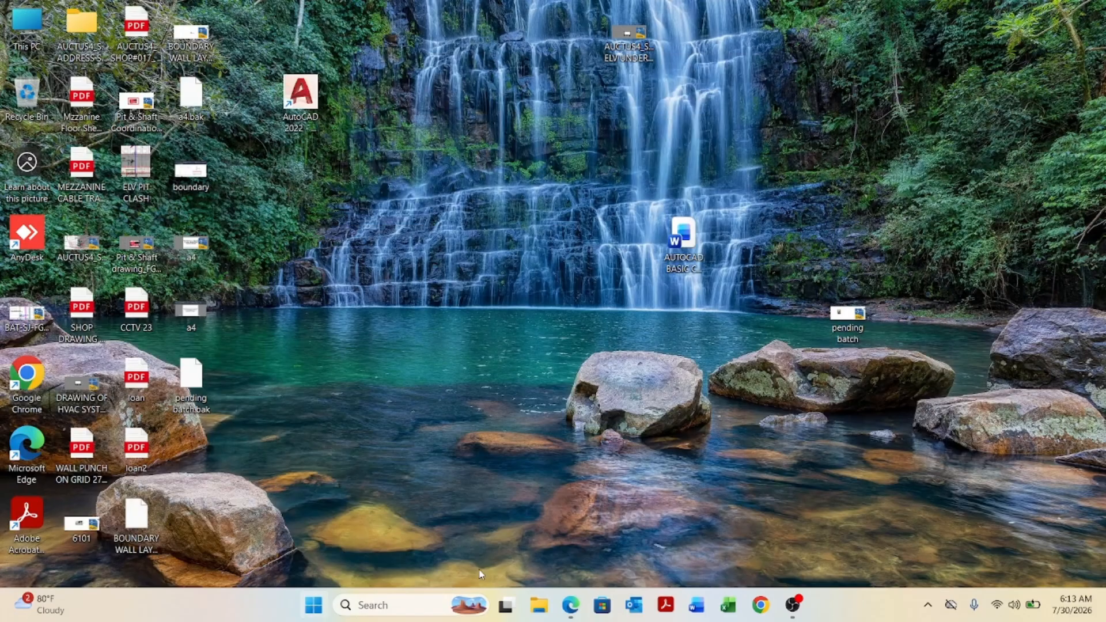
Relaunch SketchUp and start a new model from the Architectural Millimeters template.
{"action": "left_click", "coordinate": [314, 605]}
{"action": "scroll", "coordinate": [371, 455], "scroll_direction": "down", "scroll_amount": 3}
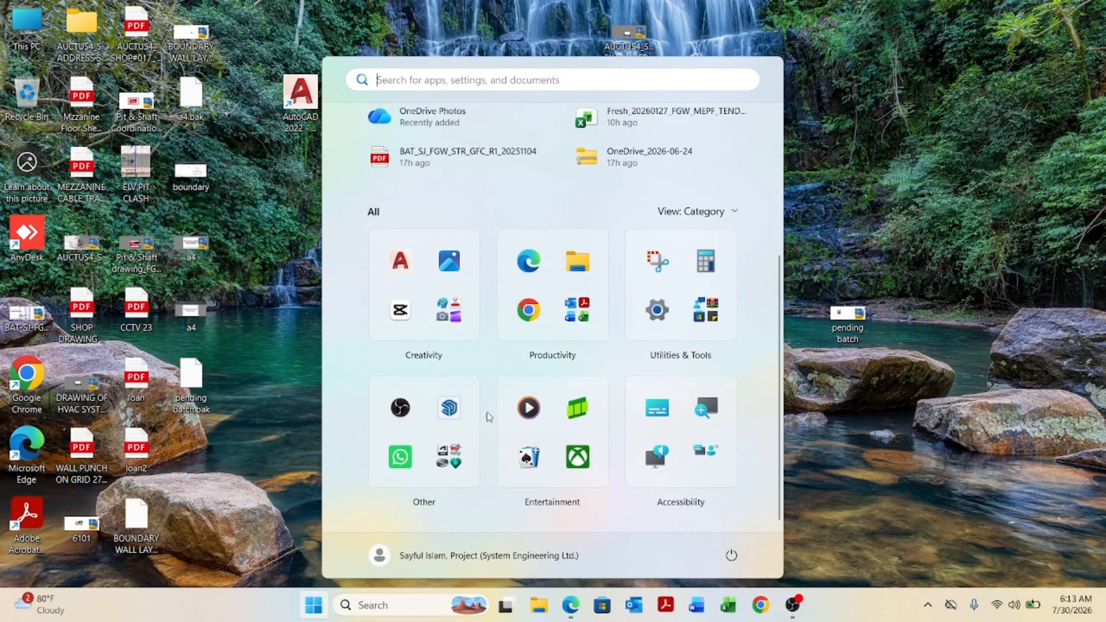
{"action": "left_click", "coordinate": [449, 407]}
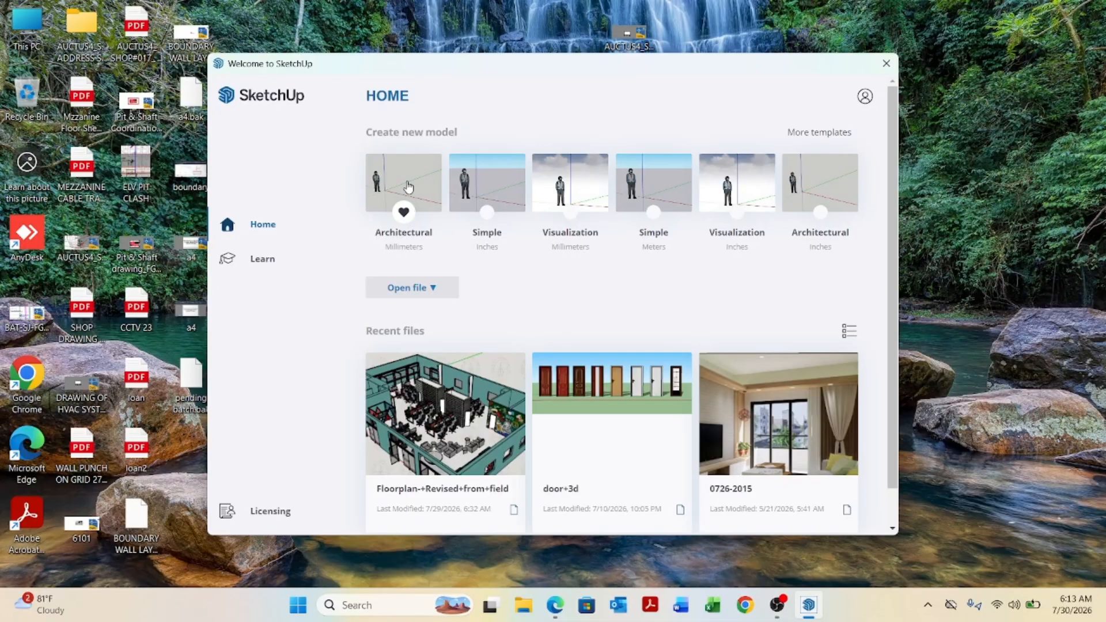
{"action": "left_click", "coordinate": [409, 187]}
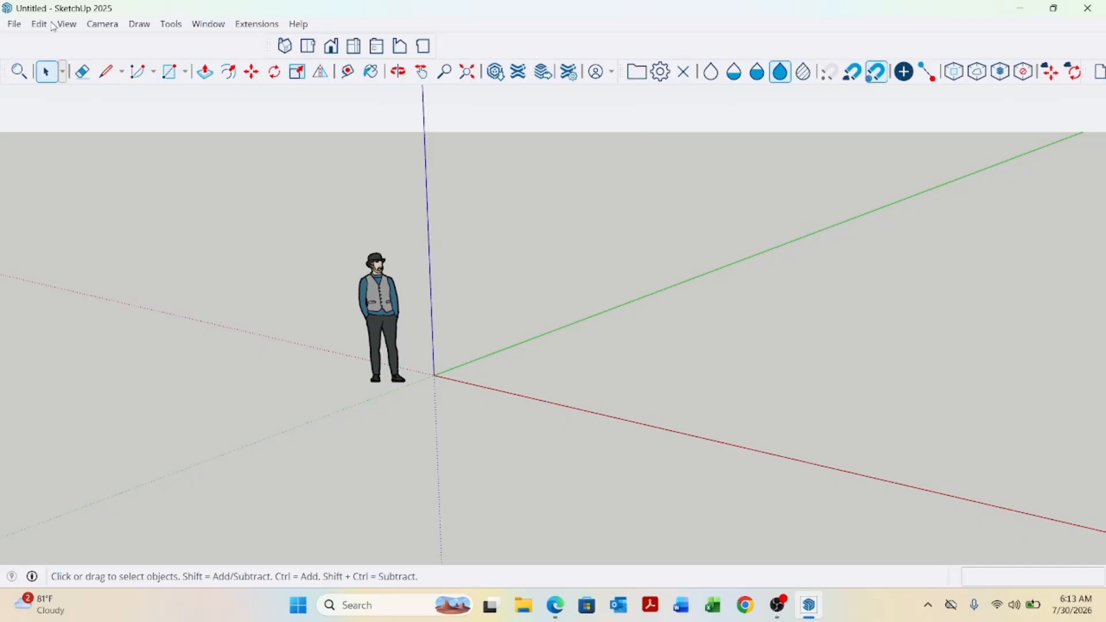
Import the pending batch AutoCAD drawing into the new model.
{"action": "left_click", "coordinate": [12, 25]}
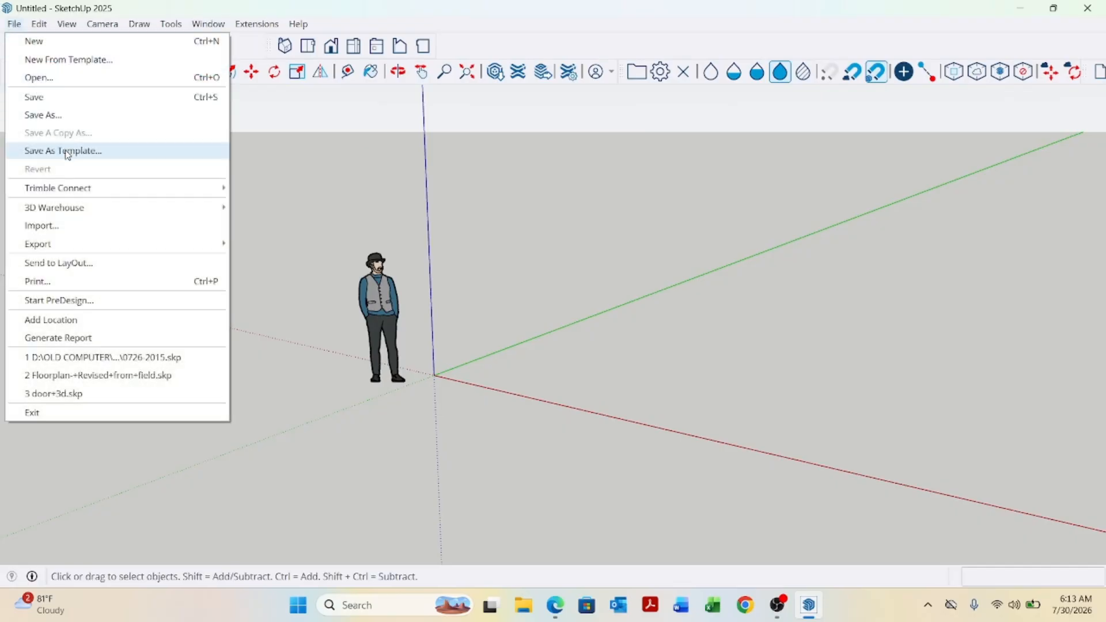
{"action": "left_click", "coordinate": [67, 227]}
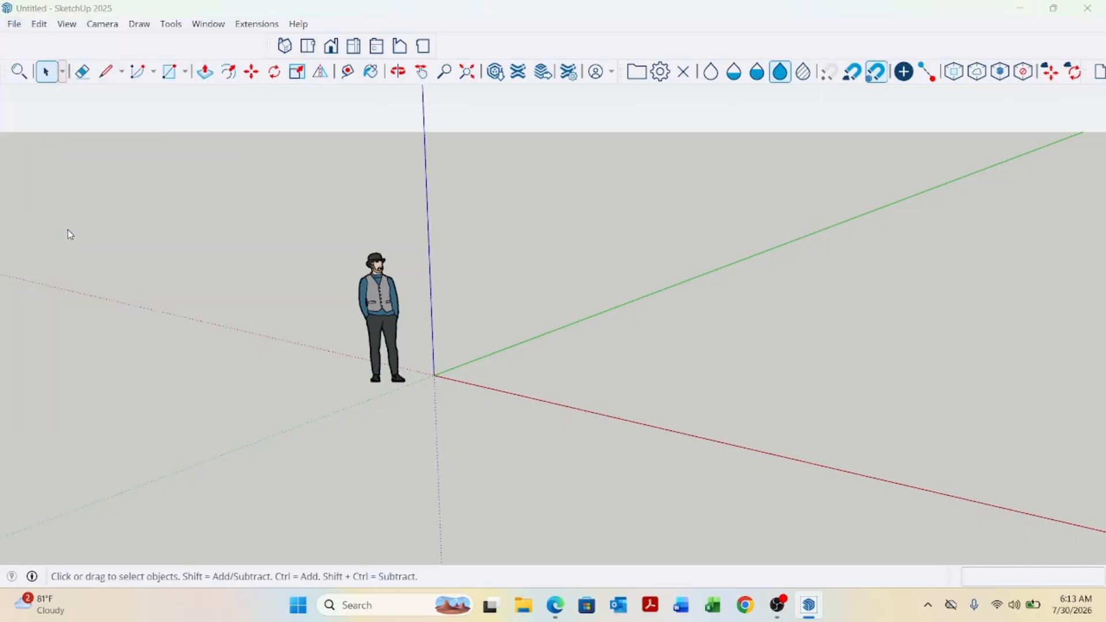
{"action": "scroll", "coordinate": [279, 210], "scroll_direction": "down", "scroll_amount": 3}
{"action": "left_click", "coordinate": [262, 239]}
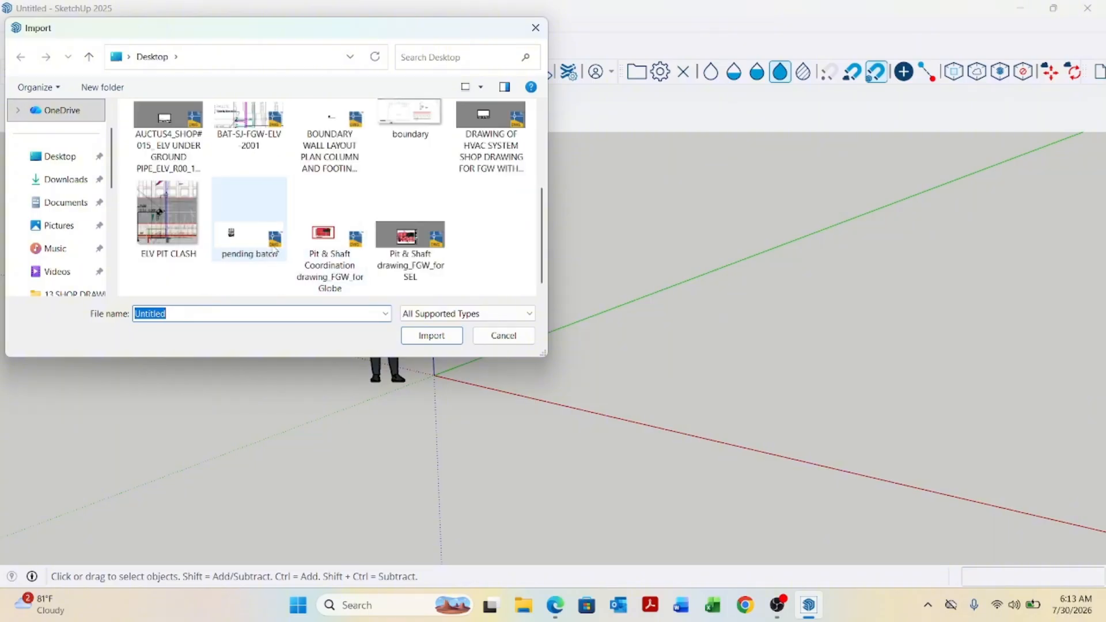
{"action": "left_click", "coordinate": [430, 336]}
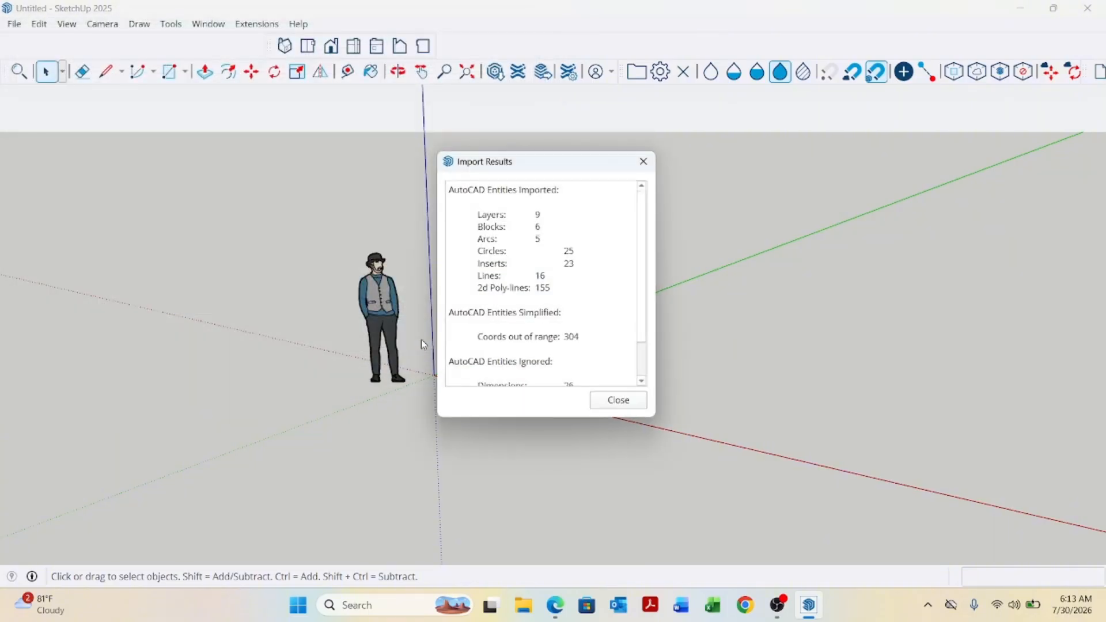
{"action": "left_click", "coordinate": [623, 403]}
Draw lines across the corner column's open edges to close its outline into faces.
{"action": "scroll", "coordinate": [397, 343], "scroll_direction": "down", "scroll_amount": 4}
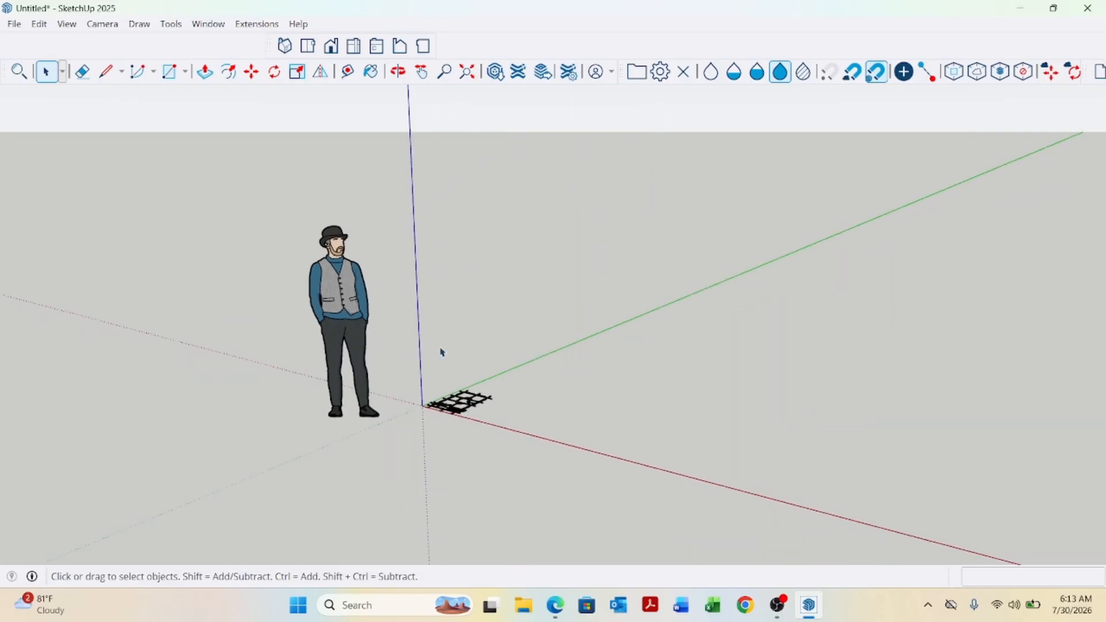
{"action": "middle_click_drag", "start_coordinate": [440, 351], "coordinate": [471, 431]}
{"action": "scroll", "coordinate": [483, 445], "scroll_direction": "up", "scroll_amount": 10}
{"action": "scroll", "coordinate": [424, 450], "scroll_direction": "down", "scroll_amount": 2}
{"action": "scroll", "coordinate": [422, 455], "scroll_direction": "up", "scroll_amount": 3}
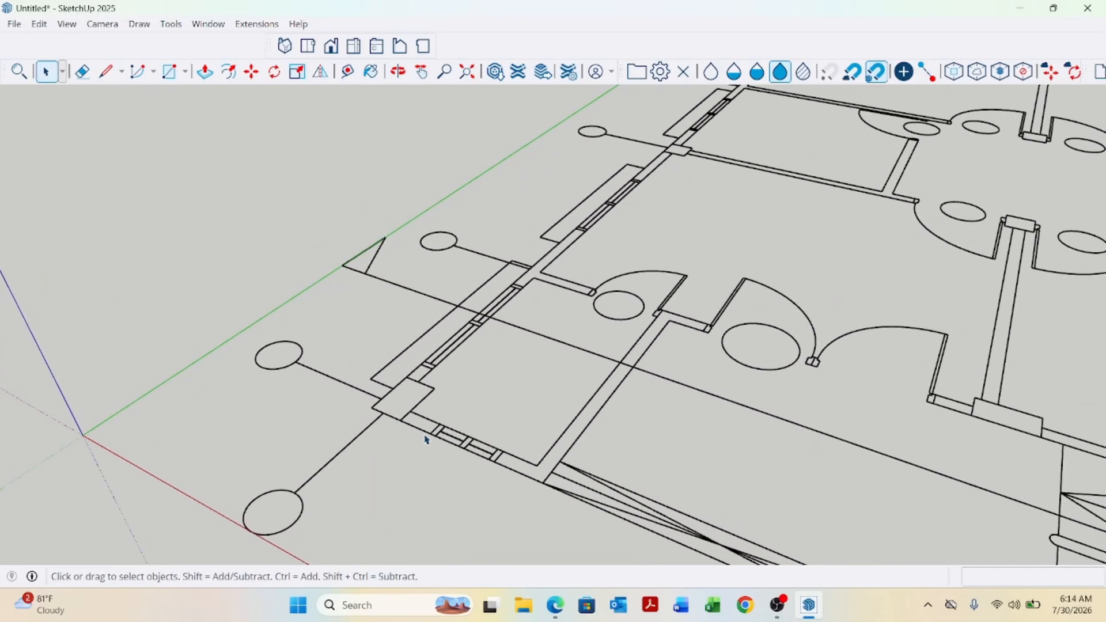
{"action": "key", "text": "p"}
{"action": "scroll", "coordinate": [429, 435], "scroll_direction": "up", "scroll_amount": 3}
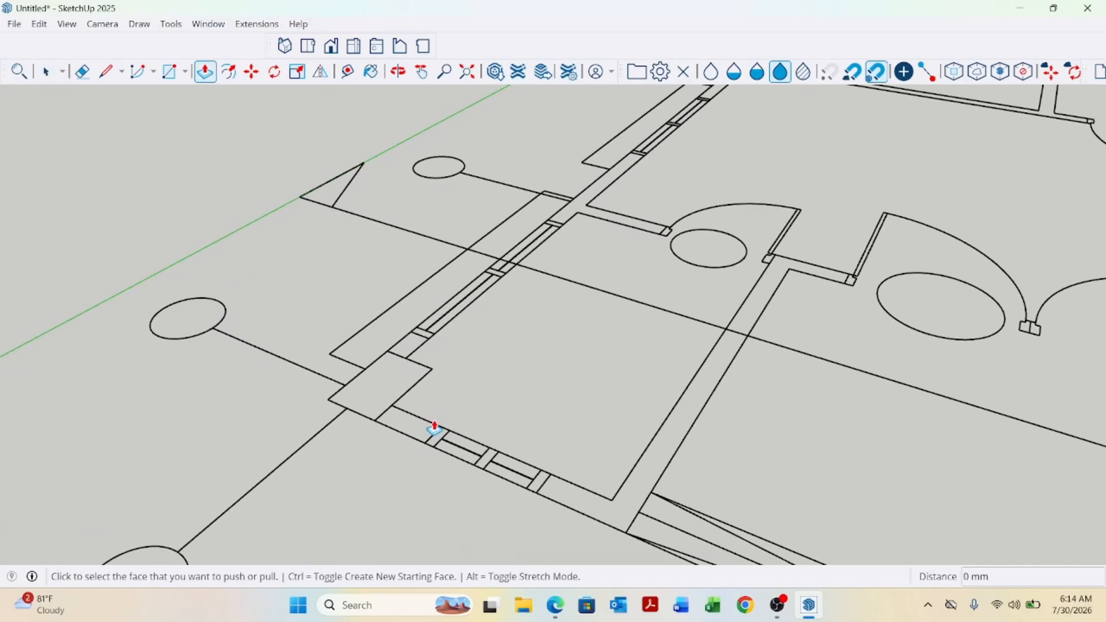
{"action": "key", "text": "l"}
{"action": "scroll", "coordinate": [438, 439], "scroll_direction": "up", "scroll_amount": 2}
{"action": "left_click", "coordinate": [413, 448]}
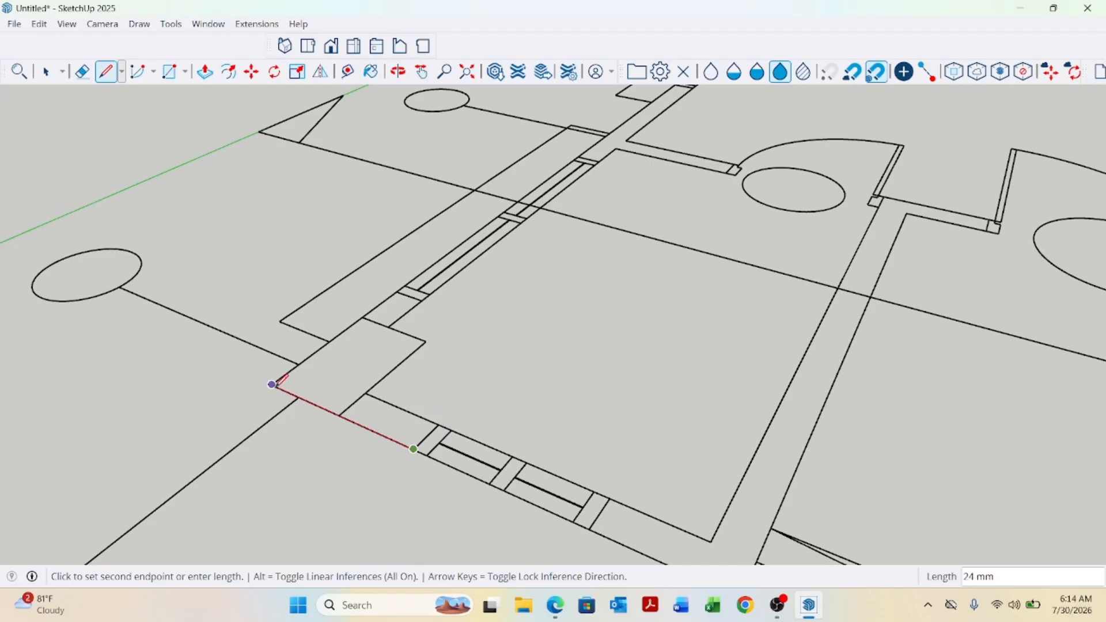
{"action": "left_click", "coordinate": [272, 384]}
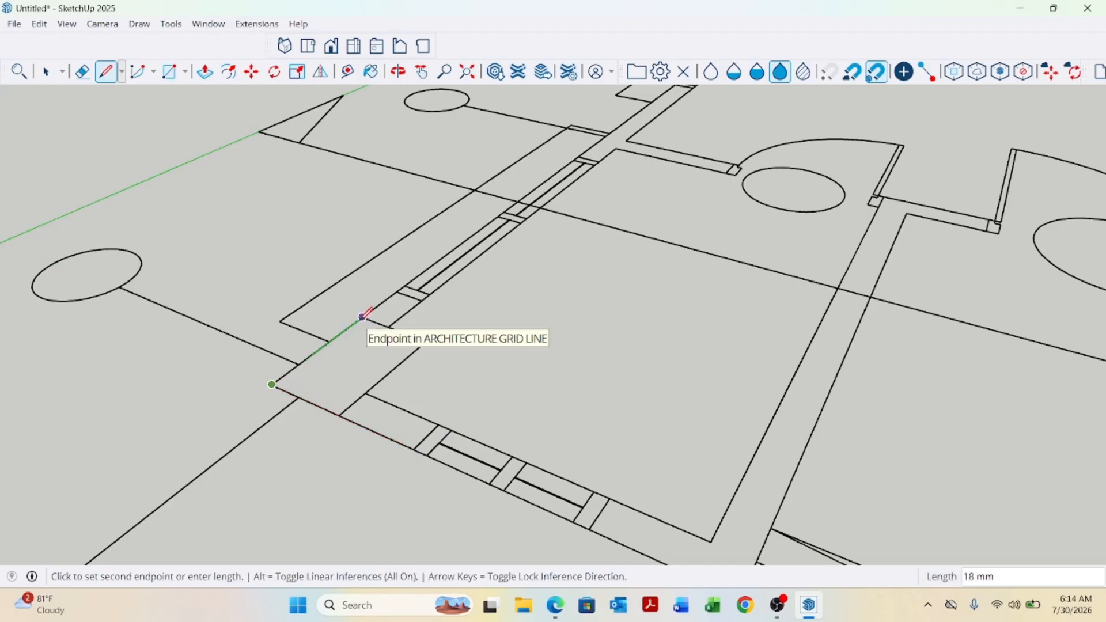
{"action": "scroll", "coordinate": [346, 355], "scroll_direction": "down", "scroll_amount": 1}
{"action": "scroll", "coordinate": [314, 360], "scroll_direction": "up", "scroll_amount": 1}
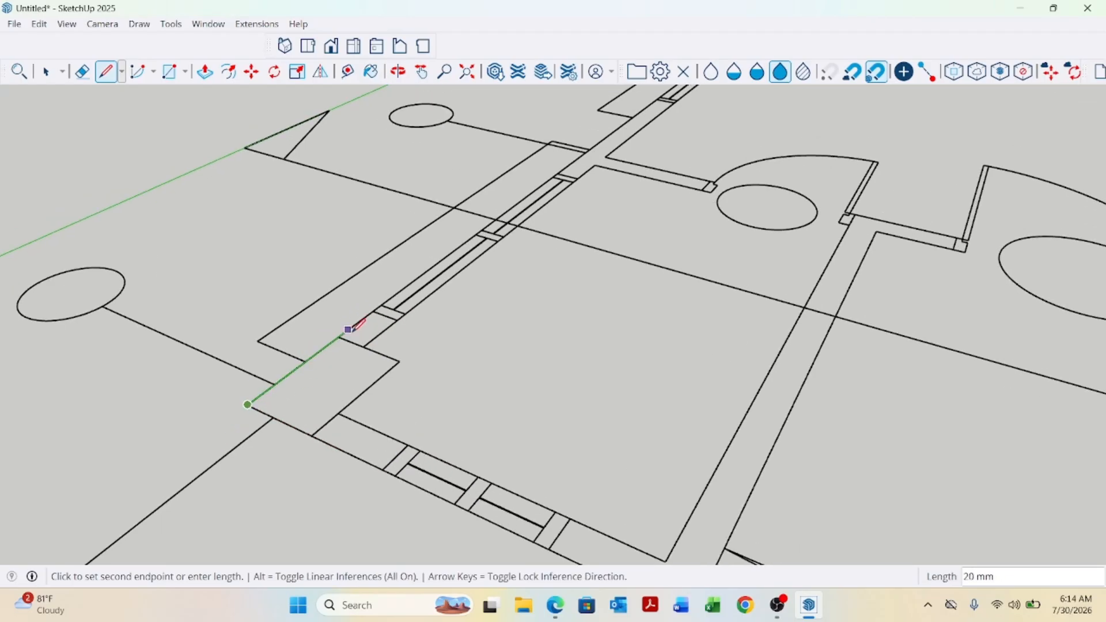
{"action": "left_click", "coordinate": [373, 310]}
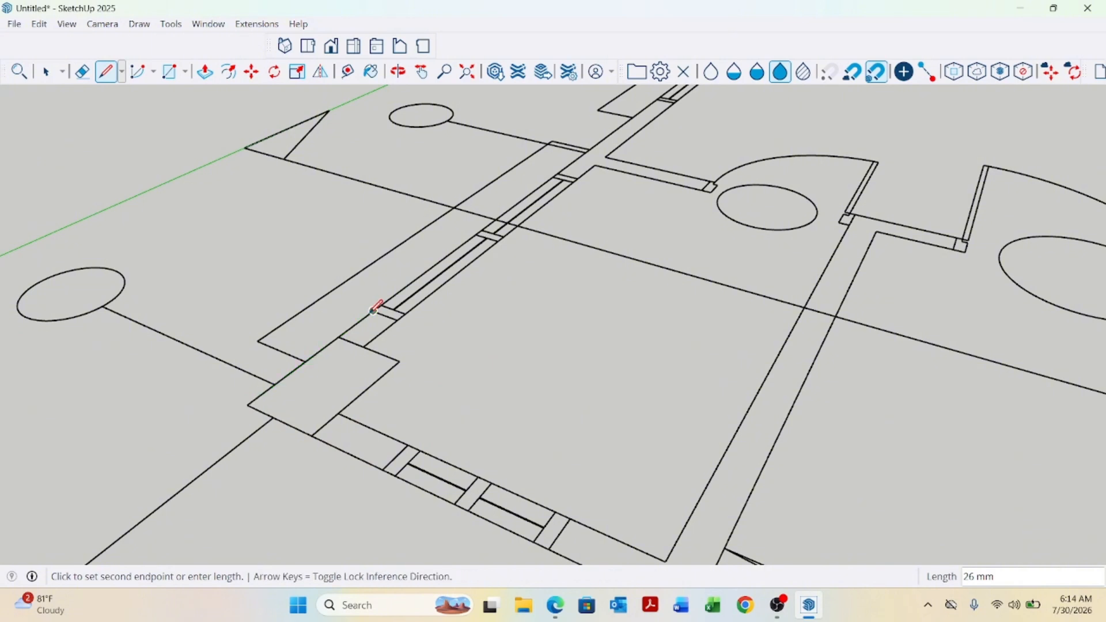
{"action": "left_click", "coordinate": [364, 346]}
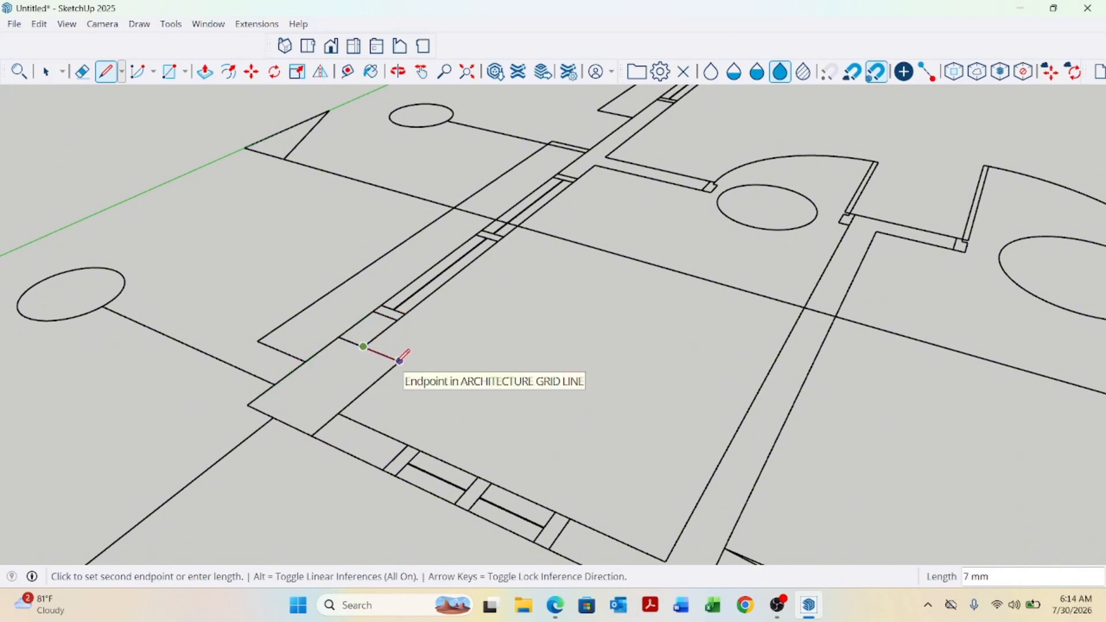
{"action": "left_click", "coordinate": [399, 361]}
{"action": "left_click", "coordinate": [339, 413]}
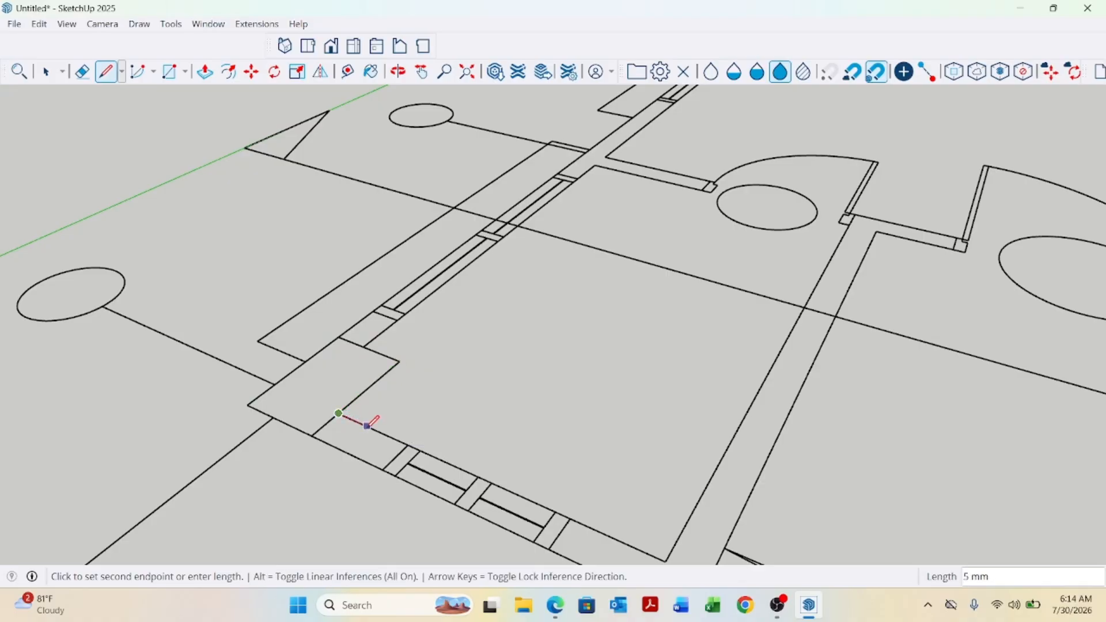
{"action": "left_click", "coordinate": [408, 445]}
{"action": "key", "text": "space"}
Push/Pull the corner column face up 3000 mm.
{"action": "key", "text": "p"}
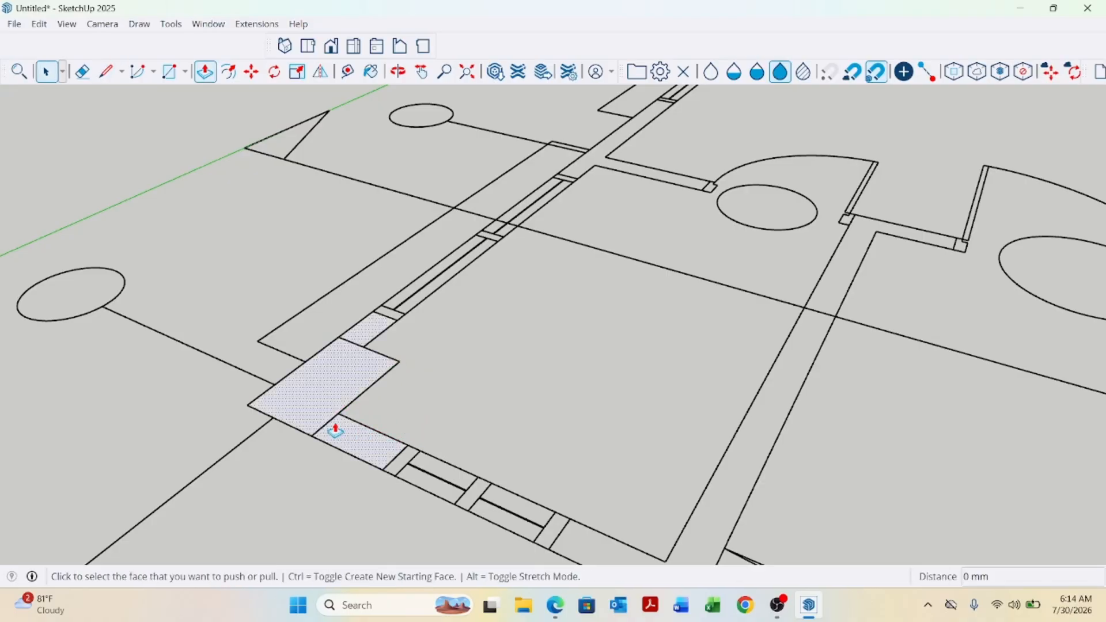
{"action": "left_click", "coordinate": [338, 437]}
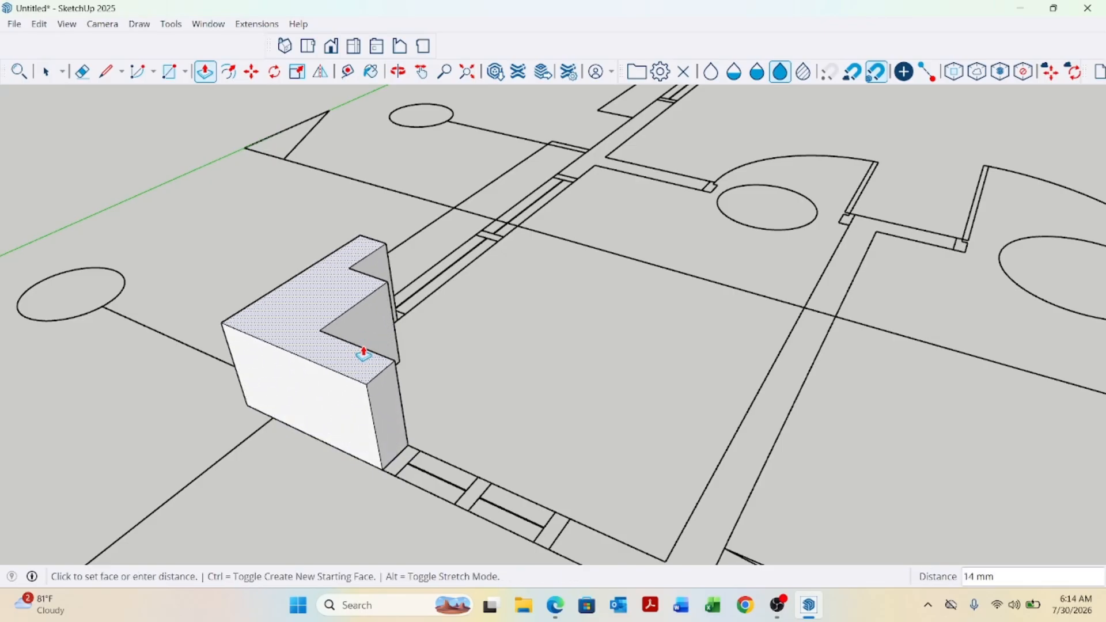
{"action": "scroll", "coordinate": [360, 351], "scroll_direction": "down", "scroll_amount": 3}
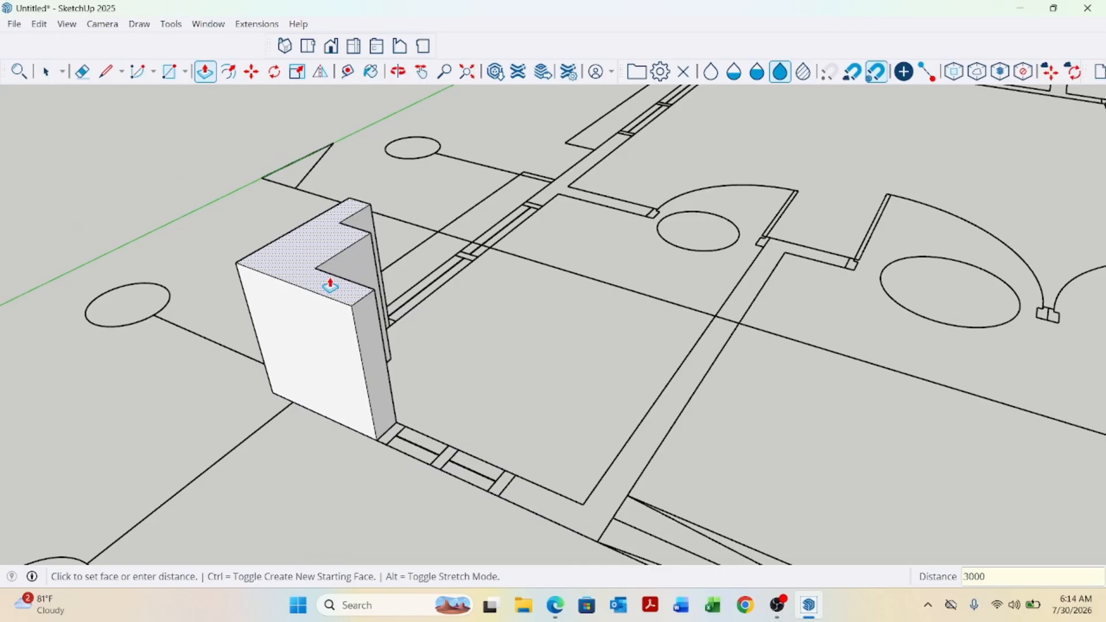
{"action": "key", "text": "Return"}
Zoom out to compare the column's height with the scale figure.
{"action": "scroll", "coordinate": [412, 371], "scroll_direction": "down", "scroll_amount": 6}
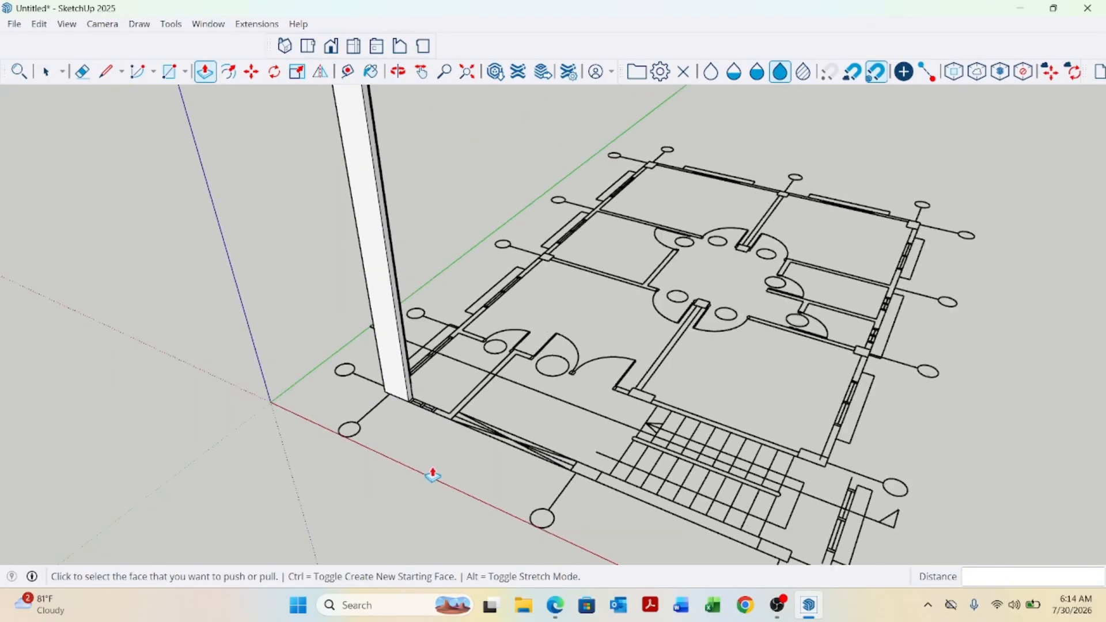
{"action": "scroll", "coordinate": [401, 511], "scroll_direction": "down", "scroll_amount": 8}
{"action": "key", "text": "space"}
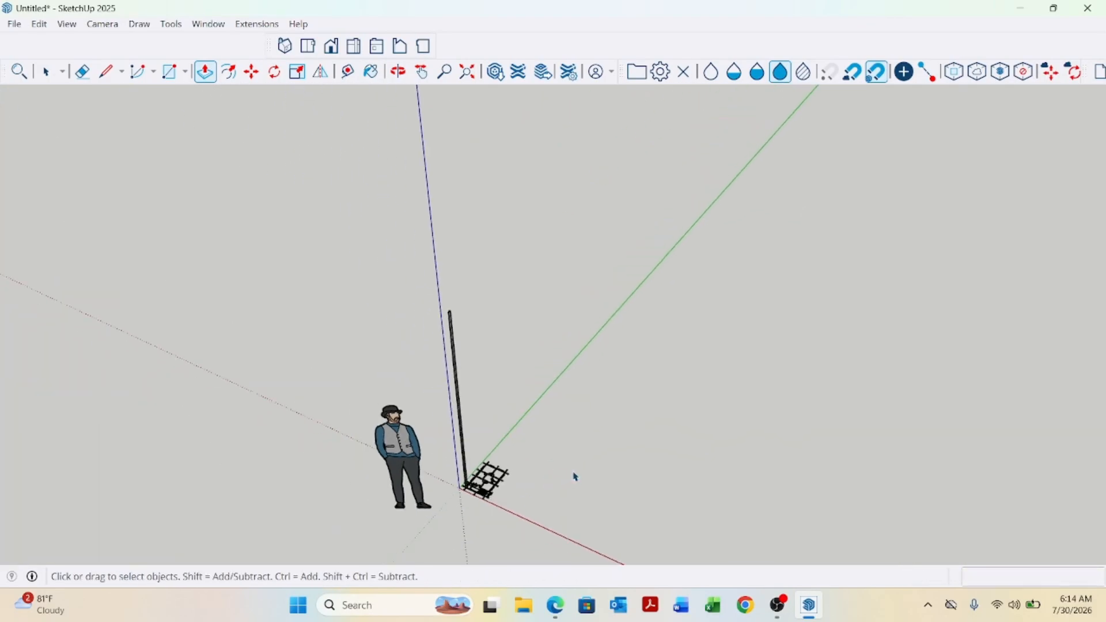
Close the model without saving changes.
{"action": "left_click", "coordinate": [1087, 8]}
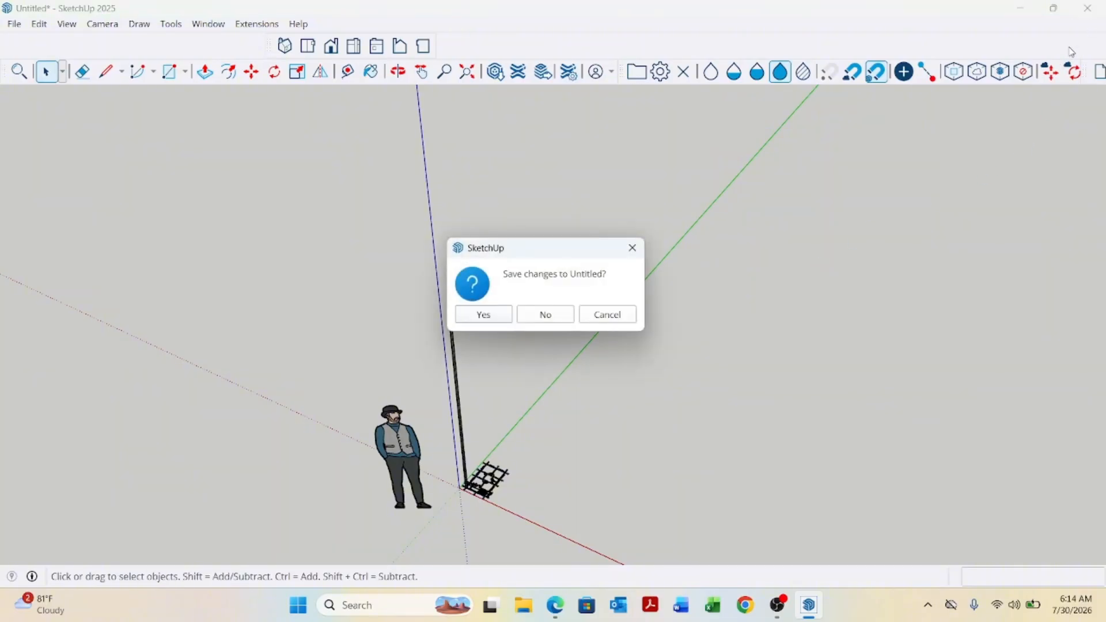
{"action": "left_click", "coordinate": [558, 315]}
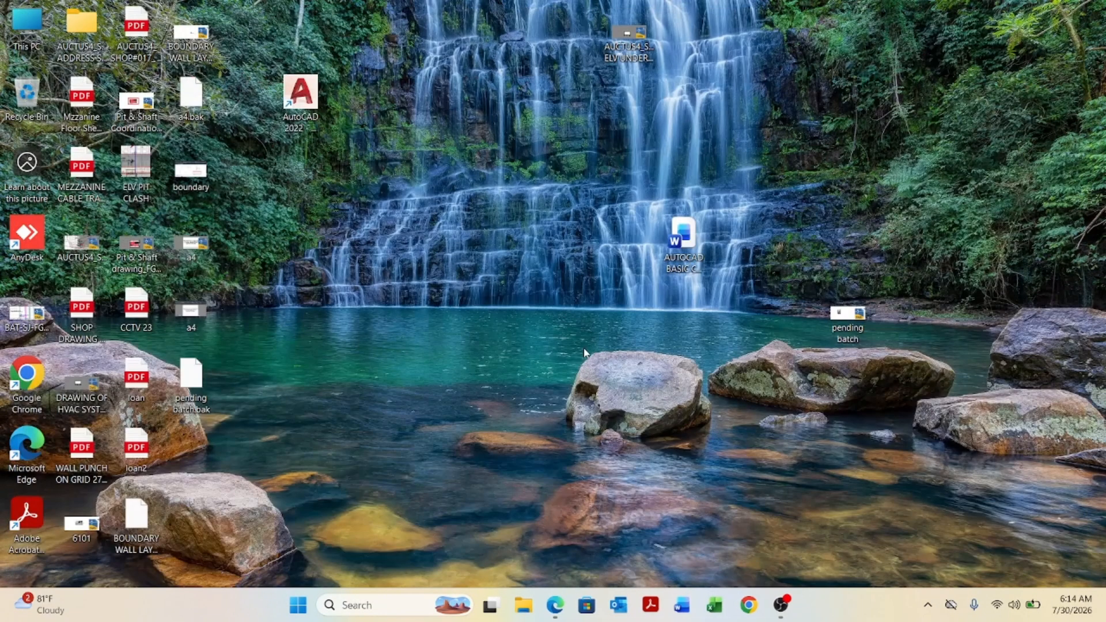
Relaunch SketchUp from the Start menu.
{"action": "left_click", "coordinate": [305, 614]}
{"action": "scroll", "coordinate": [392, 453], "scroll_direction": "down", "scroll_amount": 3}
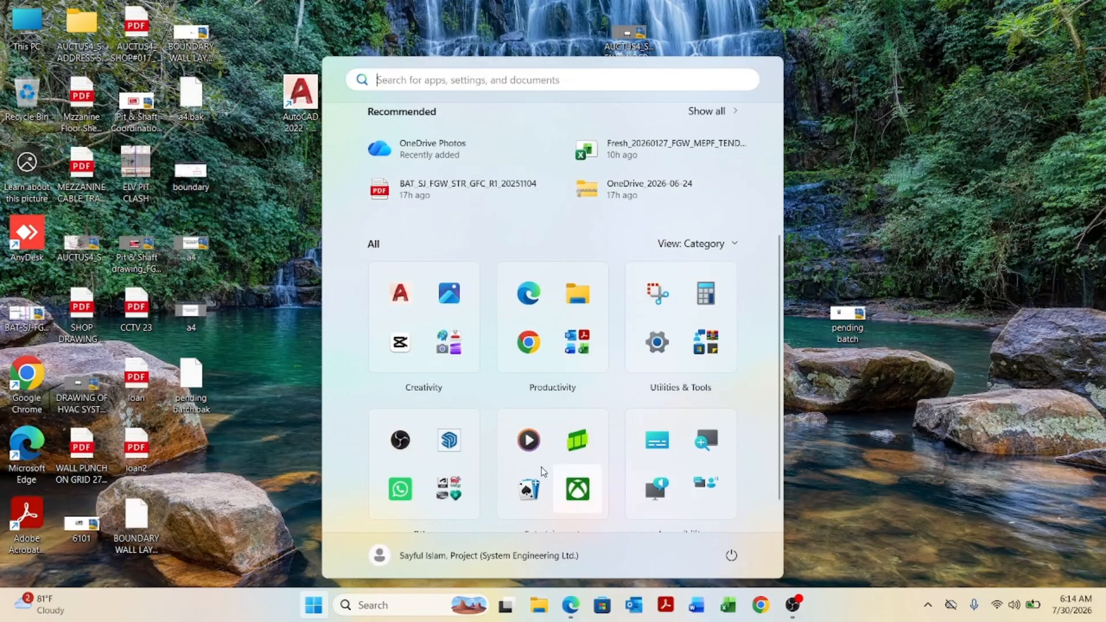
{"action": "left_click", "coordinate": [449, 442]}
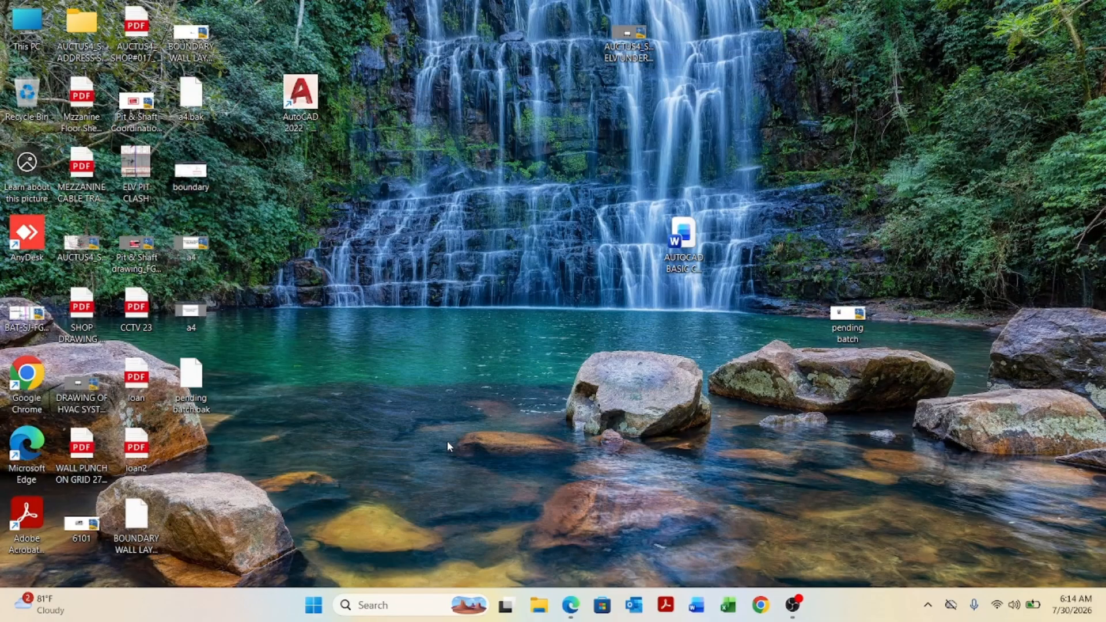
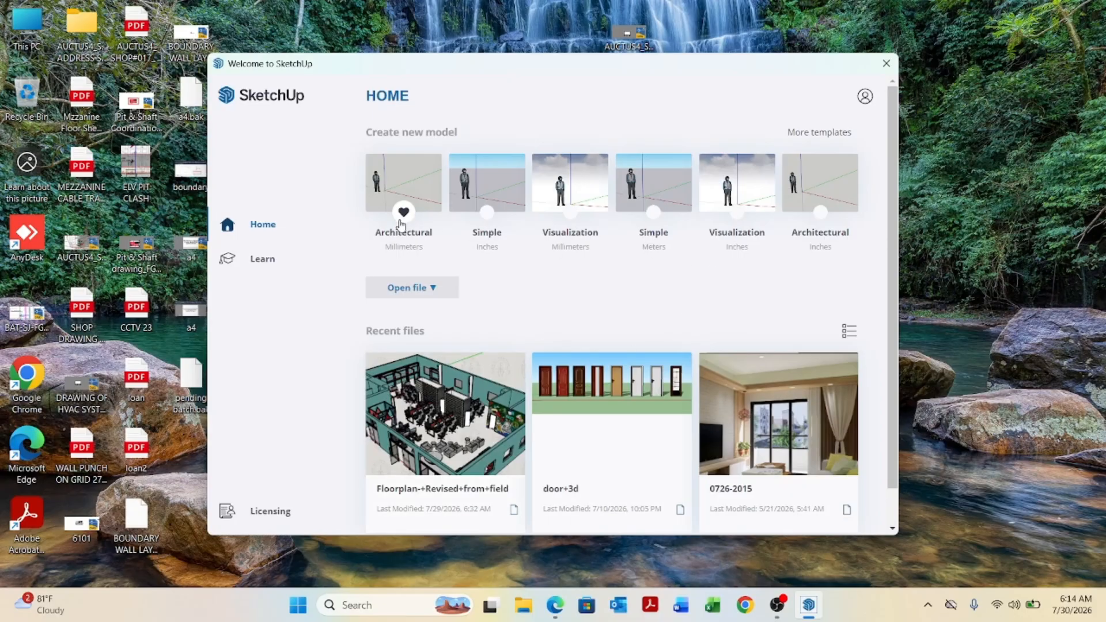
Start a new model from the Architectural Millimeters template and minimize the window.
{"action": "left_click", "coordinate": [412, 187]}
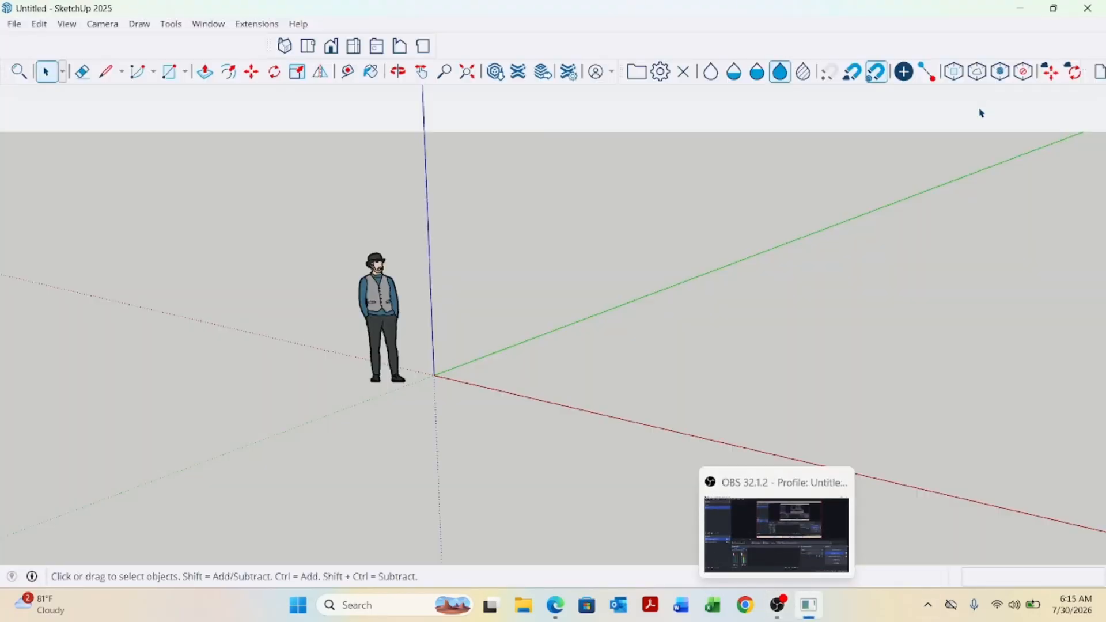
{"action": "left_click", "coordinate": [1030, 8]}
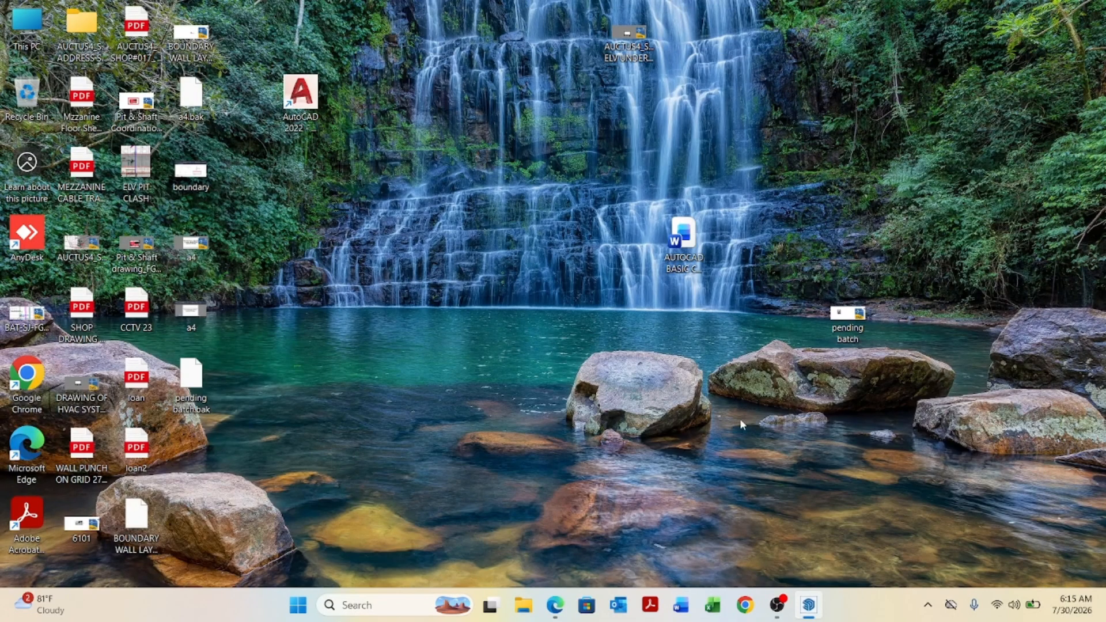
Open the pending batch drawing in AutoCAD and examine the ground floor plan and its dimensions.
{"action": "double_click", "coordinate": [852, 322]}
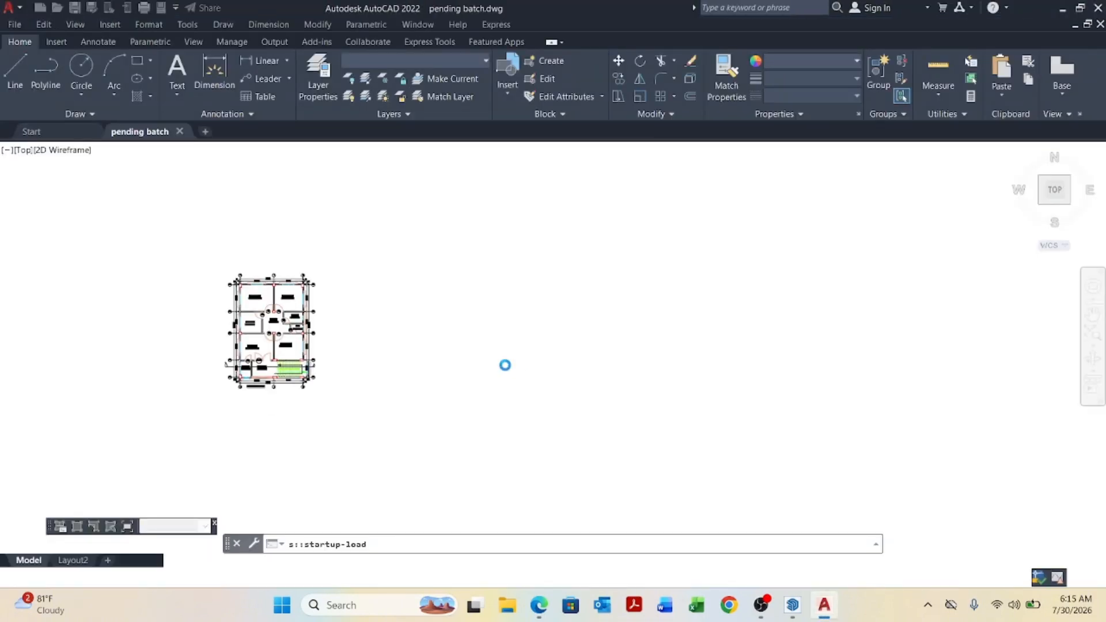
{"action": "scroll", "coordinate": [320, 392], "scroll_direction": "up", "scroll_amount": 10}
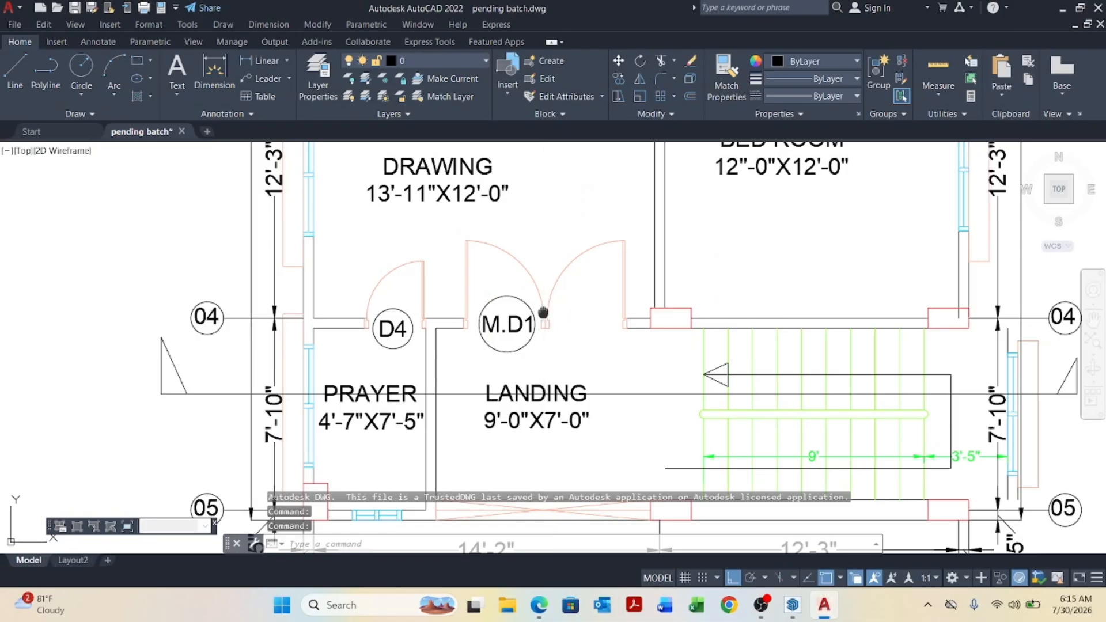
{"action": "scroll", "coordinate": [551, 254], "scroll_direction": "down", "scroll_amount": 4}
{"action": "scroll", "coordinate": [550, 253], "scroll_direction": "up", "scroll_amount": 3}
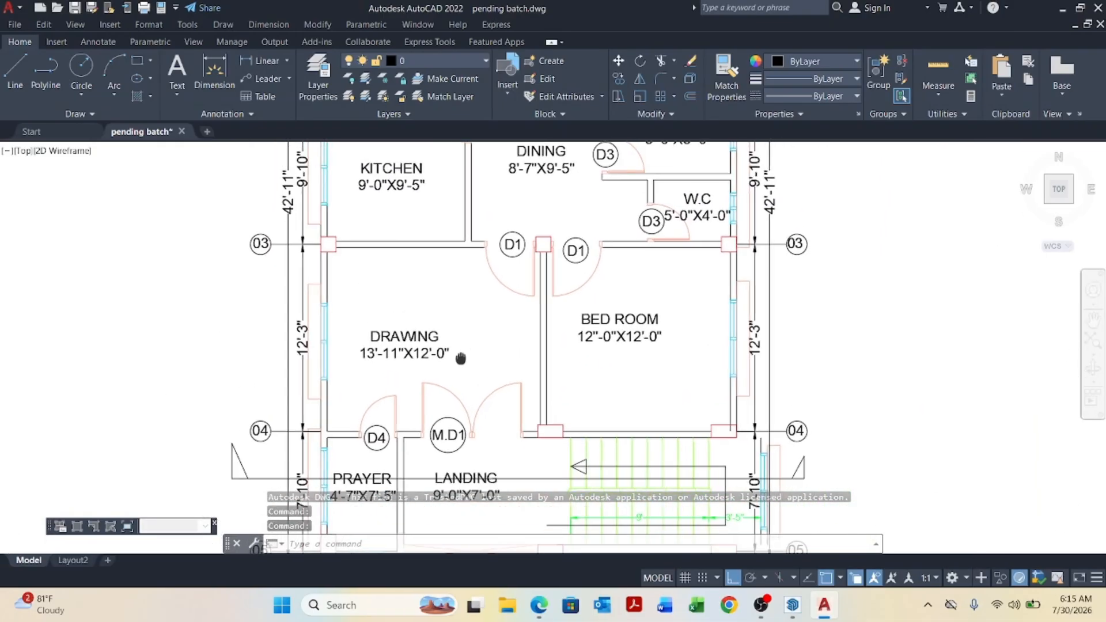
{"action": "middle_click_drag", "start_coordinate": [551, 254], "coordinate": [516, 438]}
{"action": "middle_click_drag", "start_coordinate": [492, 289], "coordinate": [465, 429]}
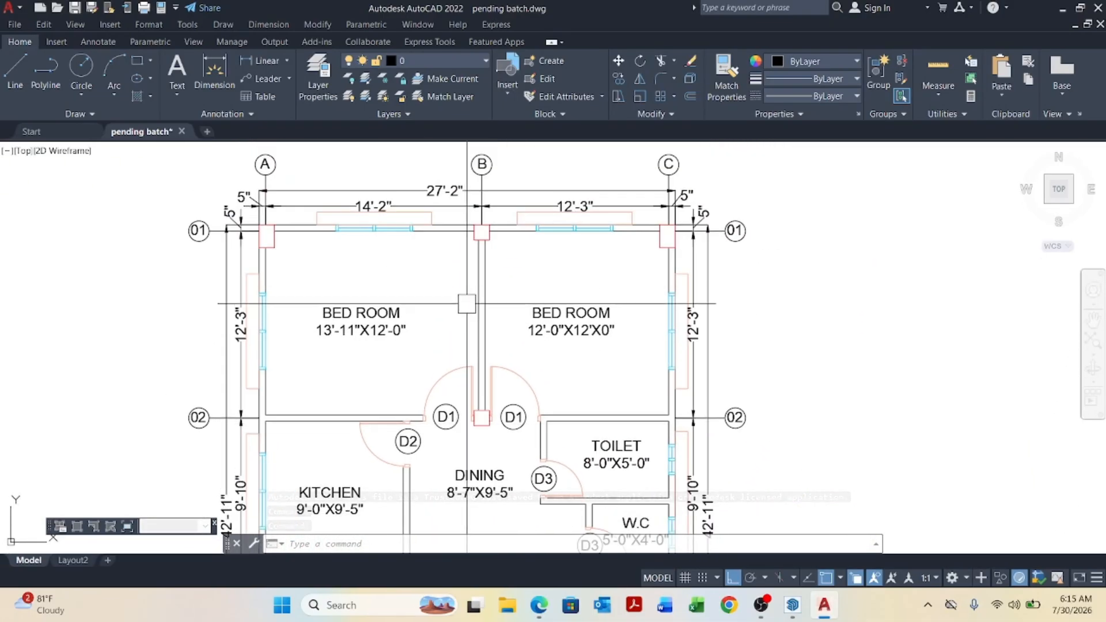
{"action": "middle_click_drag", "start_coordinate": [467, 304], "coordinate": [464, 373]}
{"action": "scroll", "coordinate": [377, 278], "scroll_direction": "up", "scroll_amount": 4}
{"action": "middle_click_drag", "start_coordinate": [433, 267], "coordinate": [392, 271]}
{"action": "scroll", "coordinate": [424, 251], "scroll_direction": "down", "scroll_amount": 4}
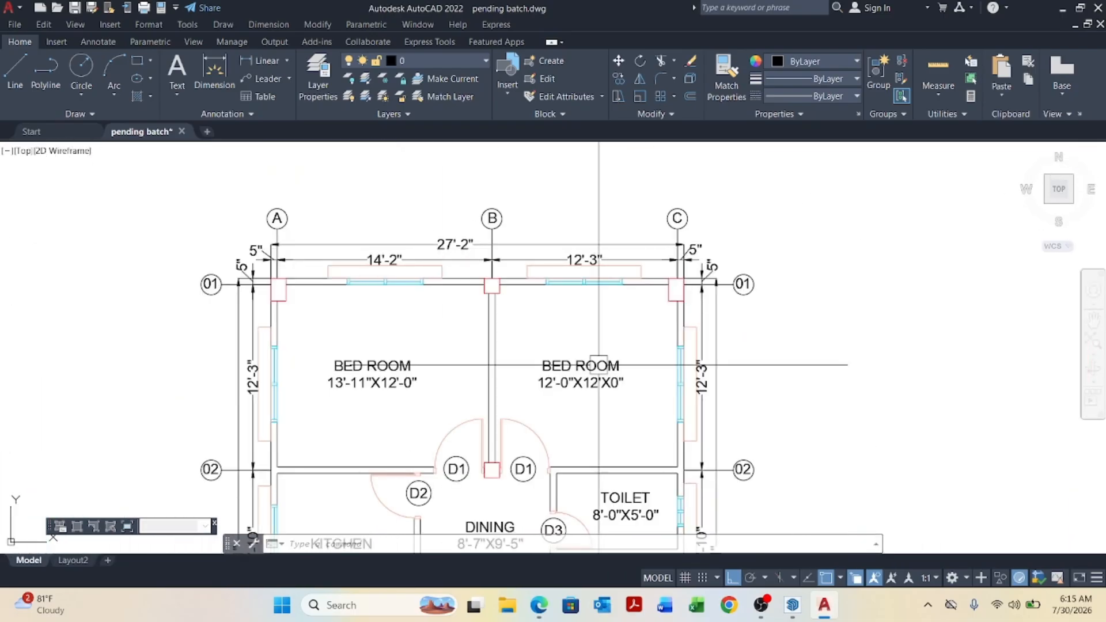
{"action": "middle_click_drag", "start_coordinate": [628, 386], "coordinate": [604, 298]}
{"action": "scroll", "coordinate": [576, 305], "scroll_direction": "down", "scroll_amount": 4}
{"action": "middle_click_drag", "start_coordinate": [553, 368], "coordinate": [542, 306]}
{"action": "scroll", "coordinate": [478, 360], "scroll_direction": "up", "scroll_amount": 5}
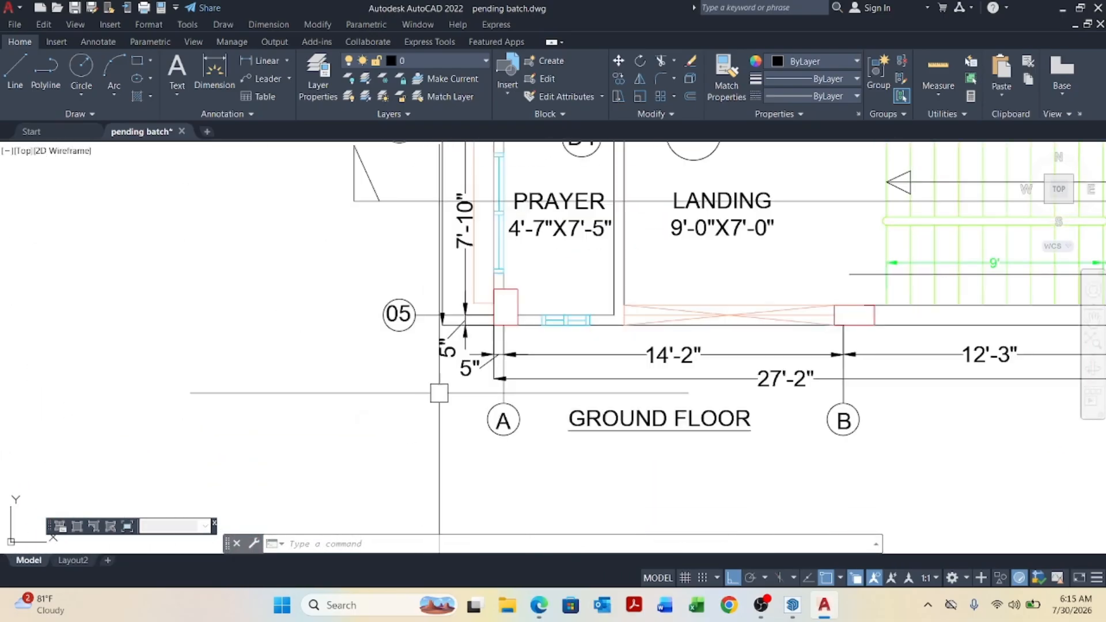
{"action": "scroll", "coordinate": [494, 364], "scroll_direction": "up", "scroll_amount": 2}
{"action": "scroll", "coordinate": [493, 345], "scroll_direction": "down", "scroll_amount": 10}
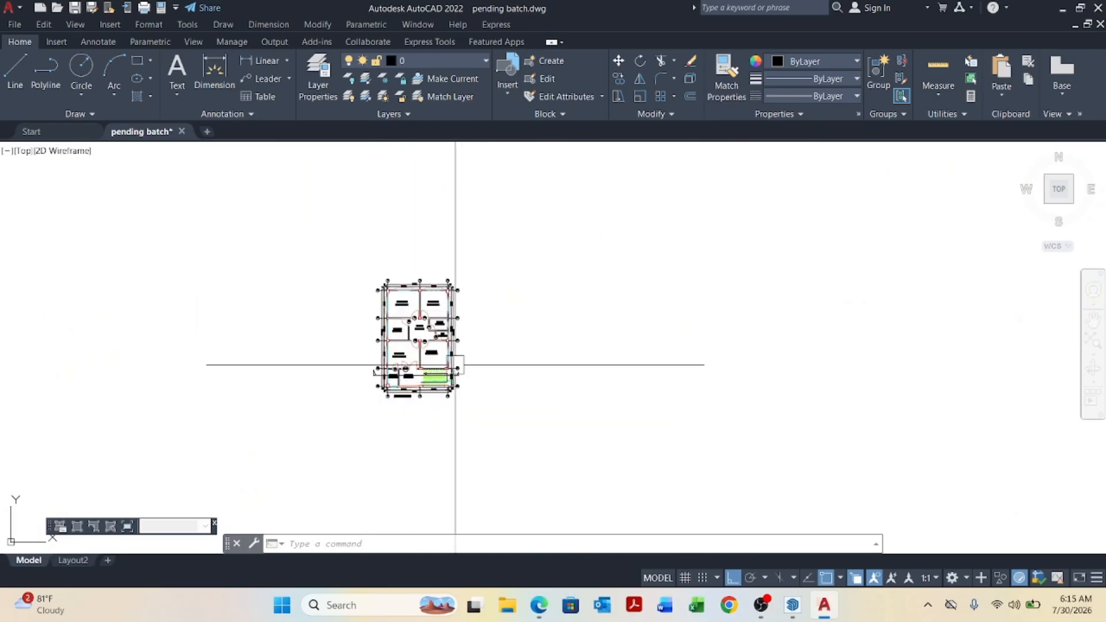
{"action": "scroll", "coordinate": [387, 303], "scroll_direction": "up", "scroll_amount": 10}
{"action": "scroll", "coordinate": [381, 314], "scroll_direction": "down", "scroll_amount": 1}
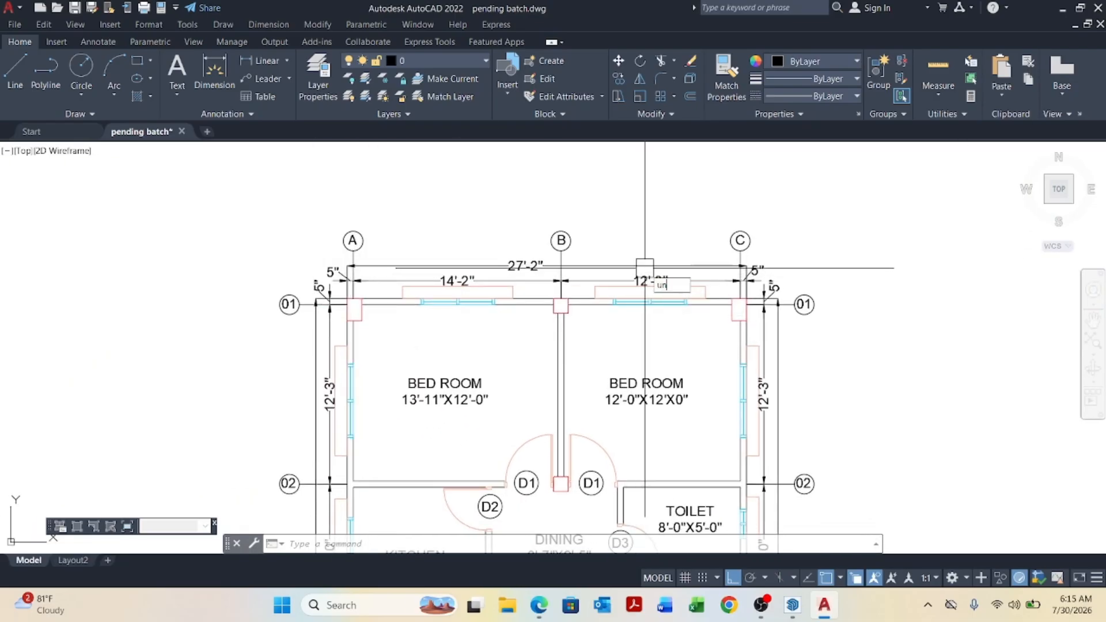
Set the drawing units to Architectural length type and Inches insertion scale.
{"action": "type", "text": "UN"}
{"action": "key", "text": "Return"}
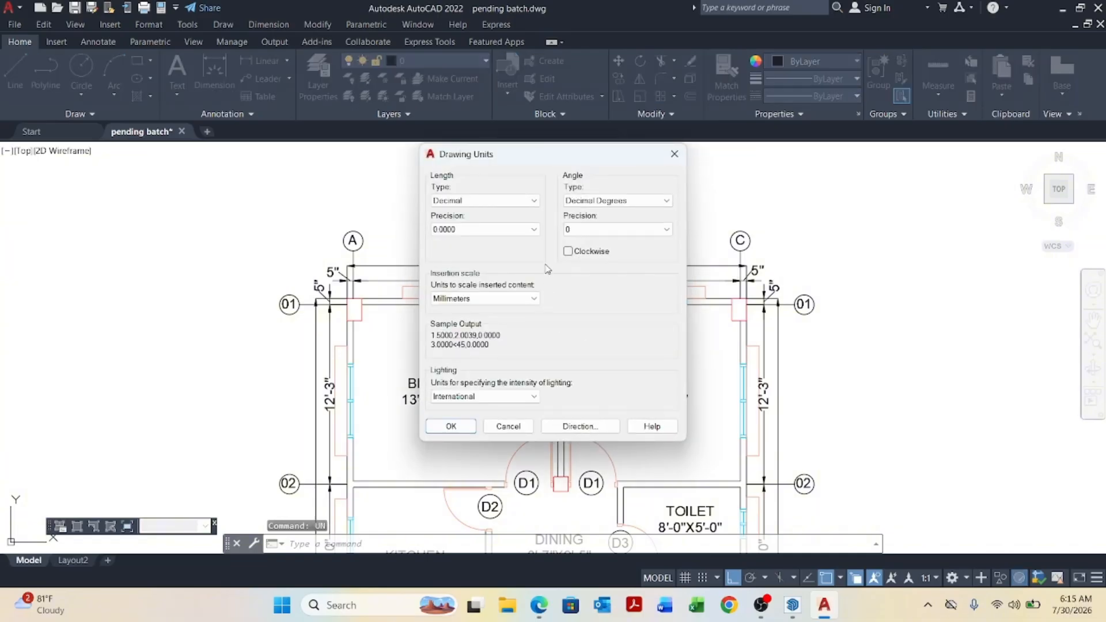
{"action": "left_click", "coordinate": [522, 201]}
{"action": "left_click", "coordinate": [469, 213]}
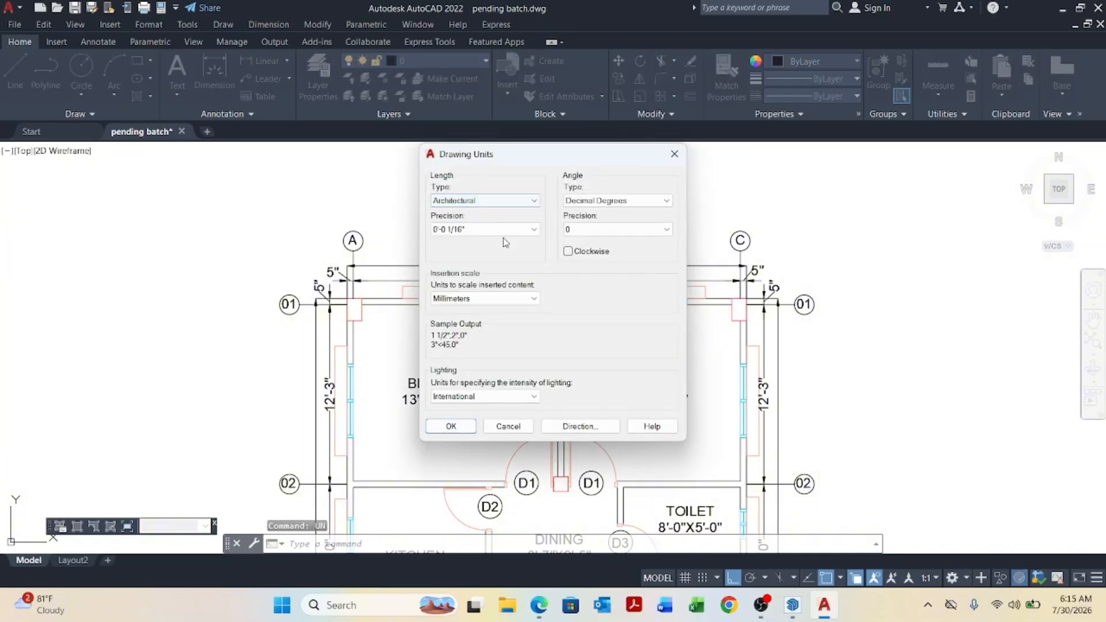
{"action": "left_click", "coordinate": [523, 300]}
{"action": "left_click", "coordinate": [490, 323]}
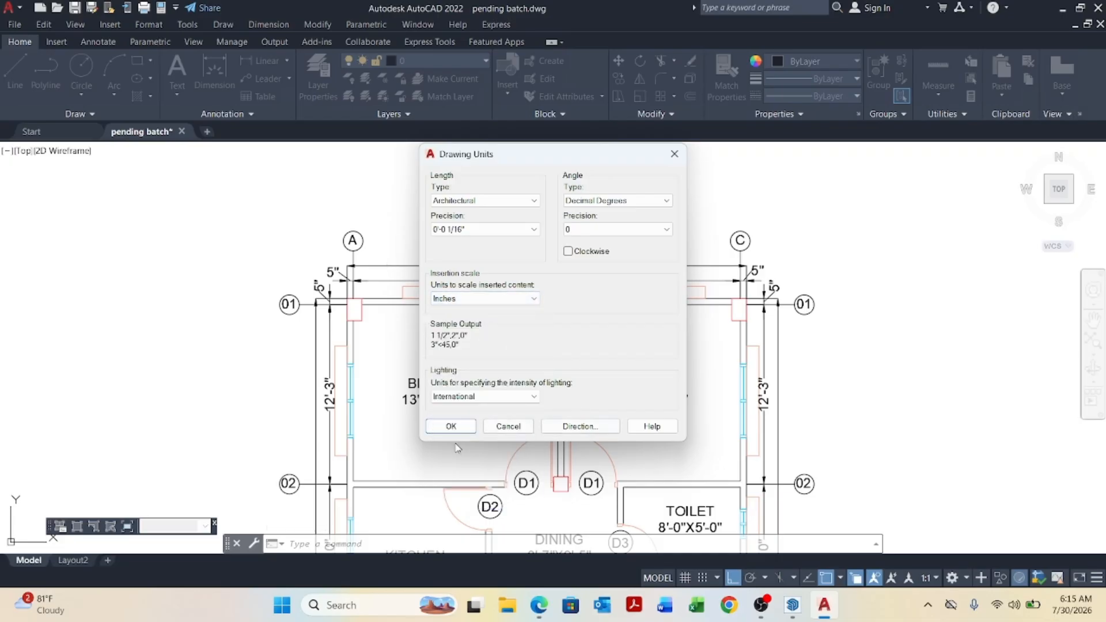
{"action": "left_click", "coordinate": [450, 426]}
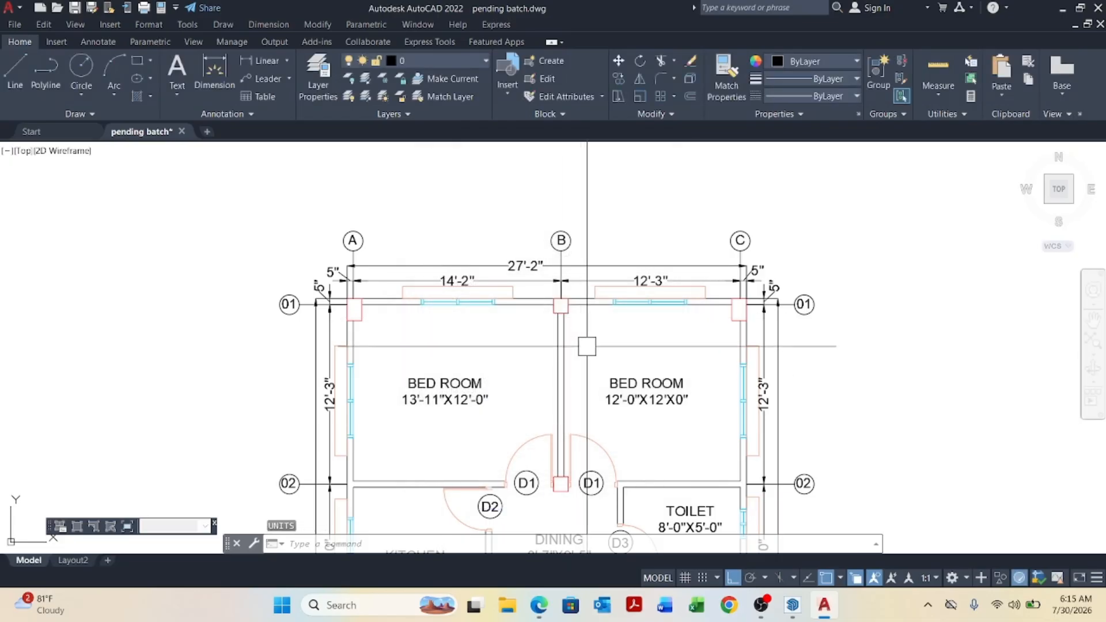
Save the drawing and close AutoCAD.
{"action": "key", "text": "Escape"}
{"action": "key", "text": "Escape"}
{"action": "key", "text": "Escape"}
{"action": "key", "text": "ctrl+s"}
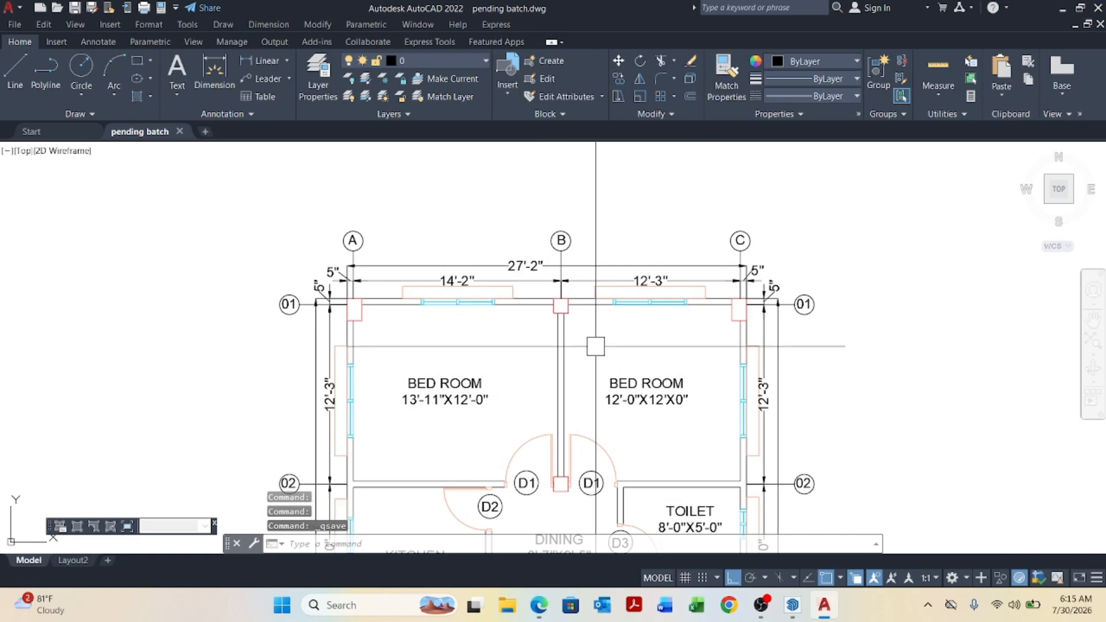
{"action": "left_click", "coordinate": [1098, 7]}
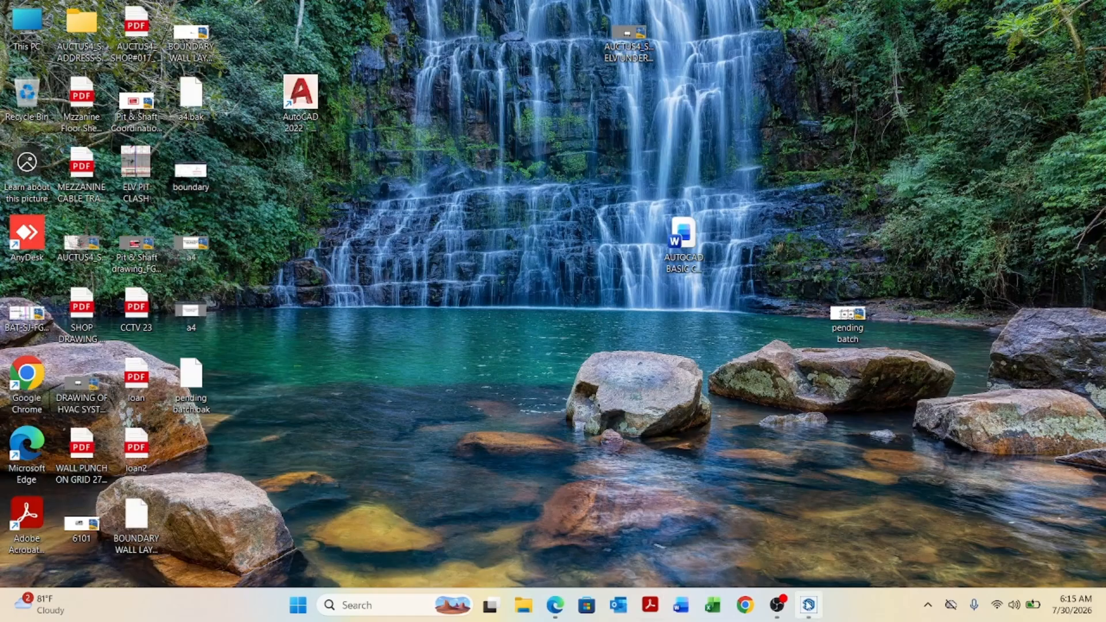
Close the open SketchUp window and relaunch SketchUp from the Start menu.
{"action": "left_click", "coordinate": [810, 606]}
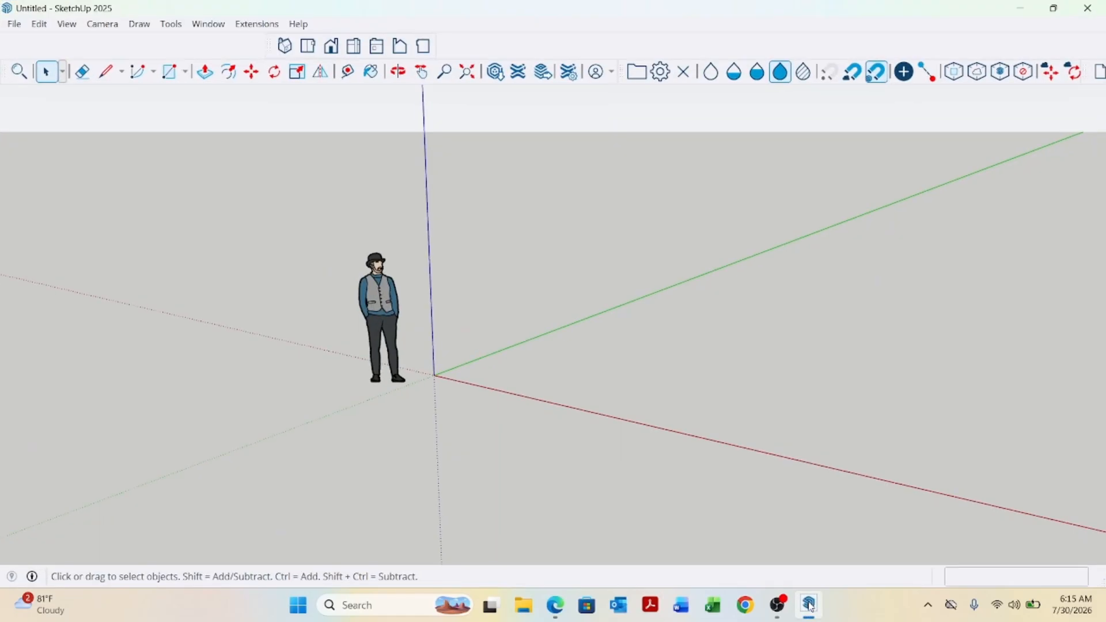
{"action": "left_click", "coordinate": [1088, 8]}
{"action": "left_click", "coordinate": [323, 604]}
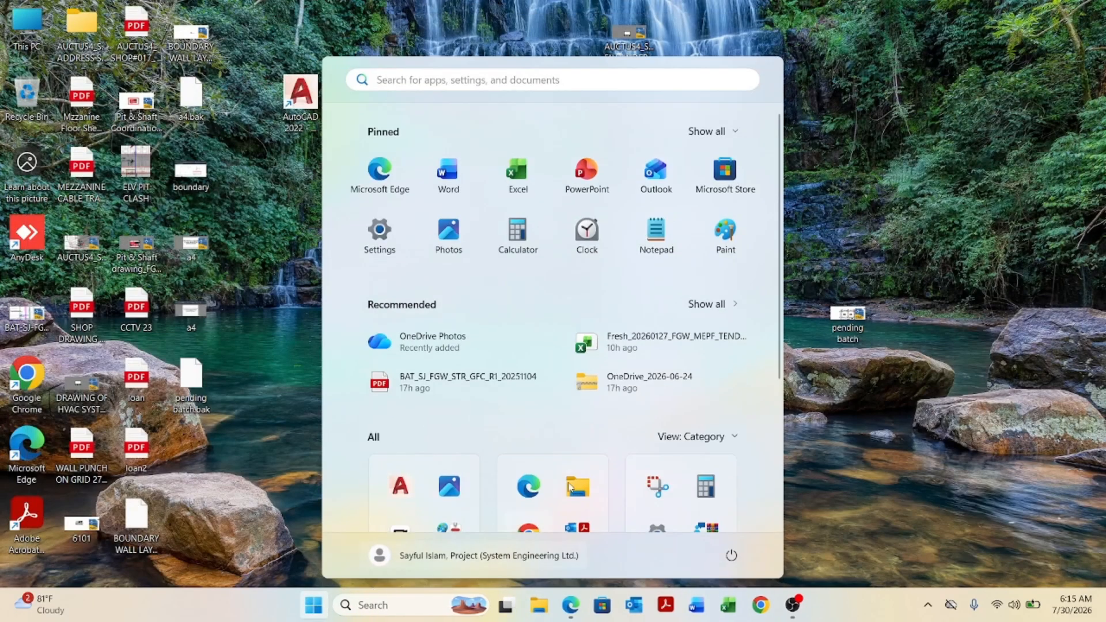
{"action": "scroll", "coordinate": [461, 455], "scroll_direction": "down", "scroll_amount": 3}
{"action": "left_click", "coordinate": [449, 443]}
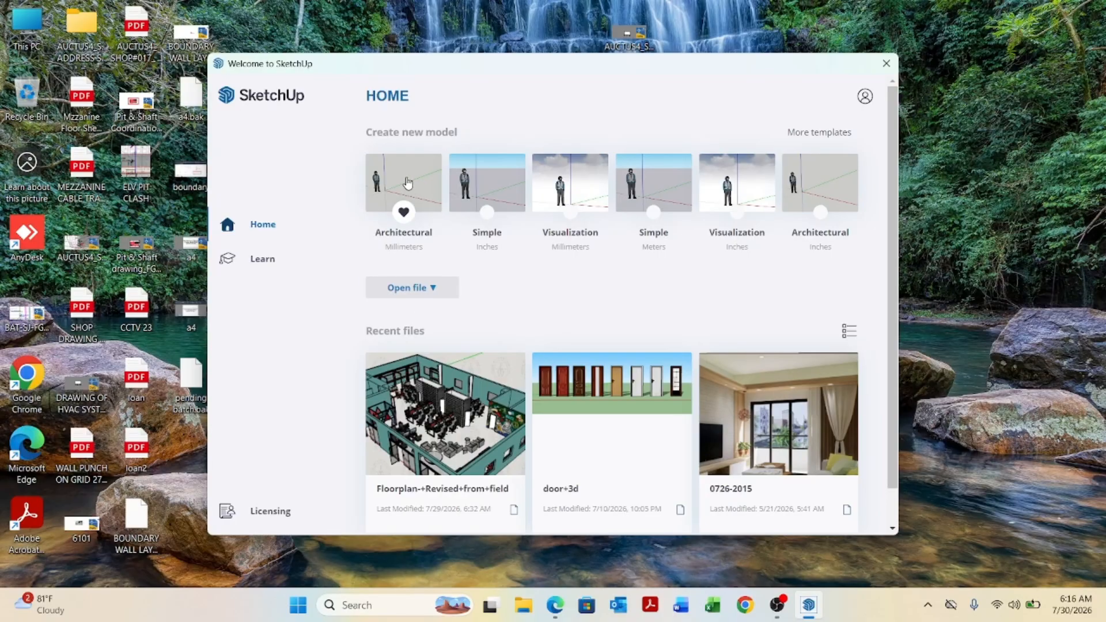
Create a model from the Architectural Inches template and import the pending batch drawing from the Desktop.
{"action": "left_click", "coordinate": [837, 203]}
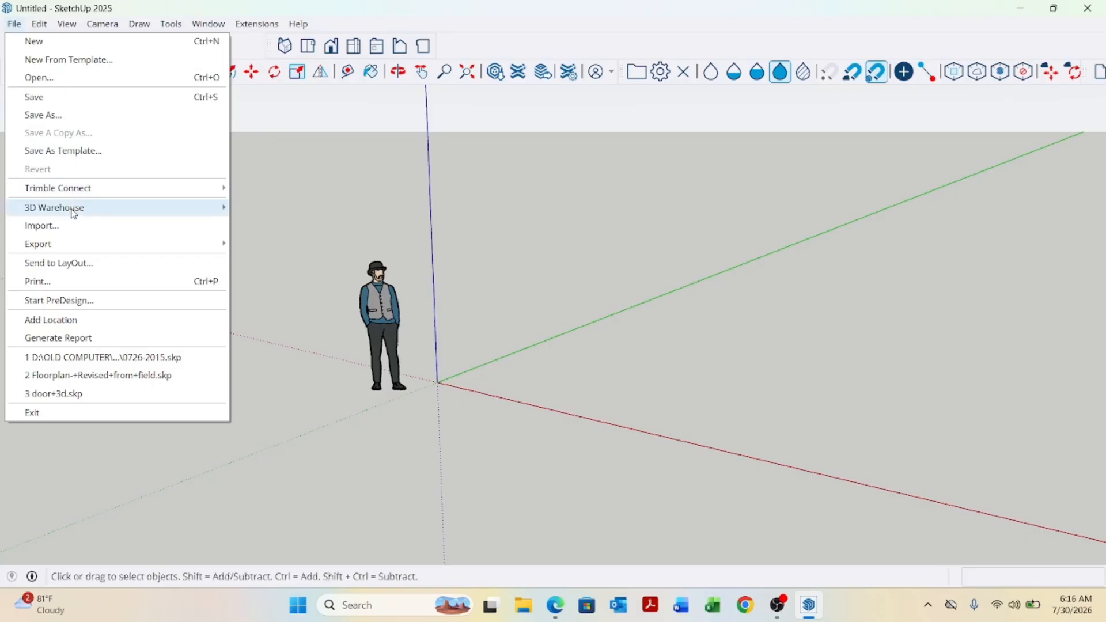
{"action": "left_click", "coordinate": [71, 227]}
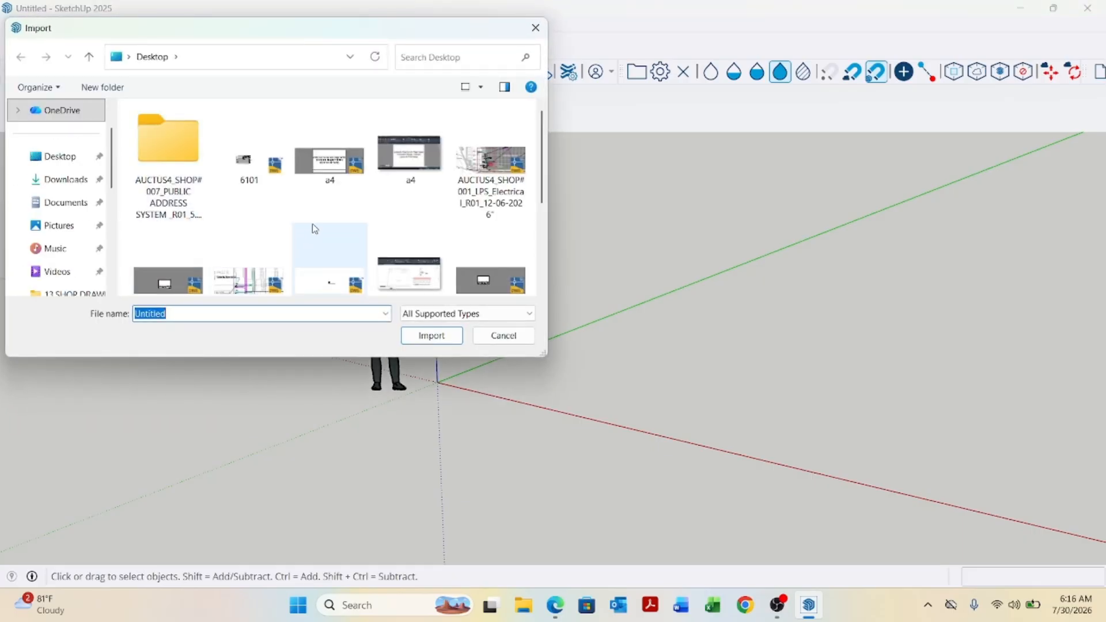
{"action": "scroll", "coordinate": [312, 228], "scroll_direction": "down", "scroll_amount": 3}
{"action": "left_click", "coordinate": [254, 237]}
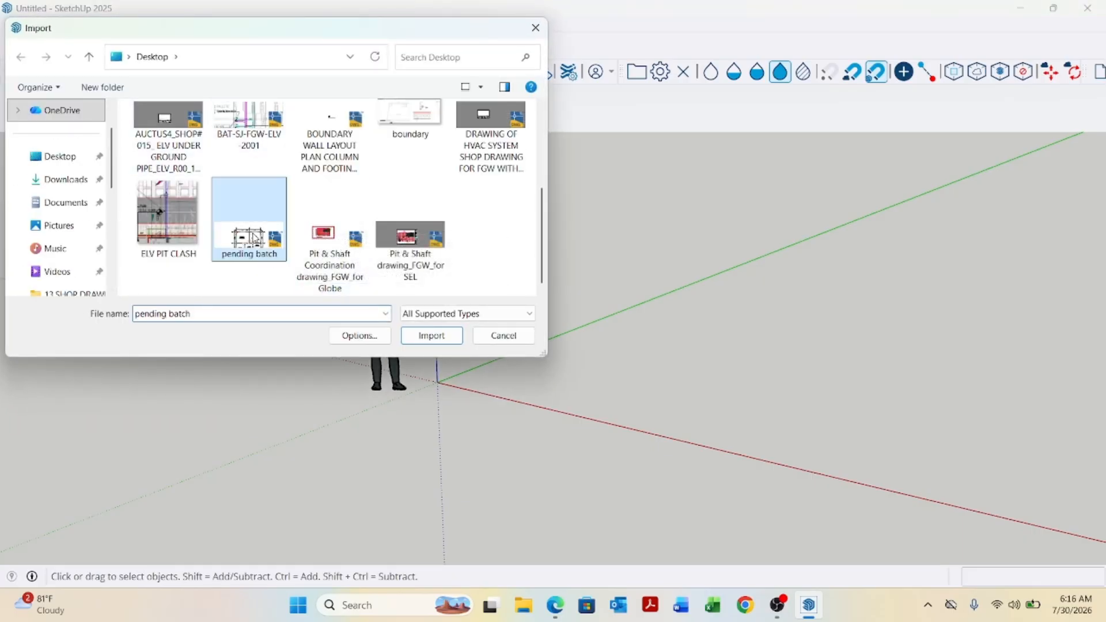
{"action": "left_click", "coordinate": [413, 335]}
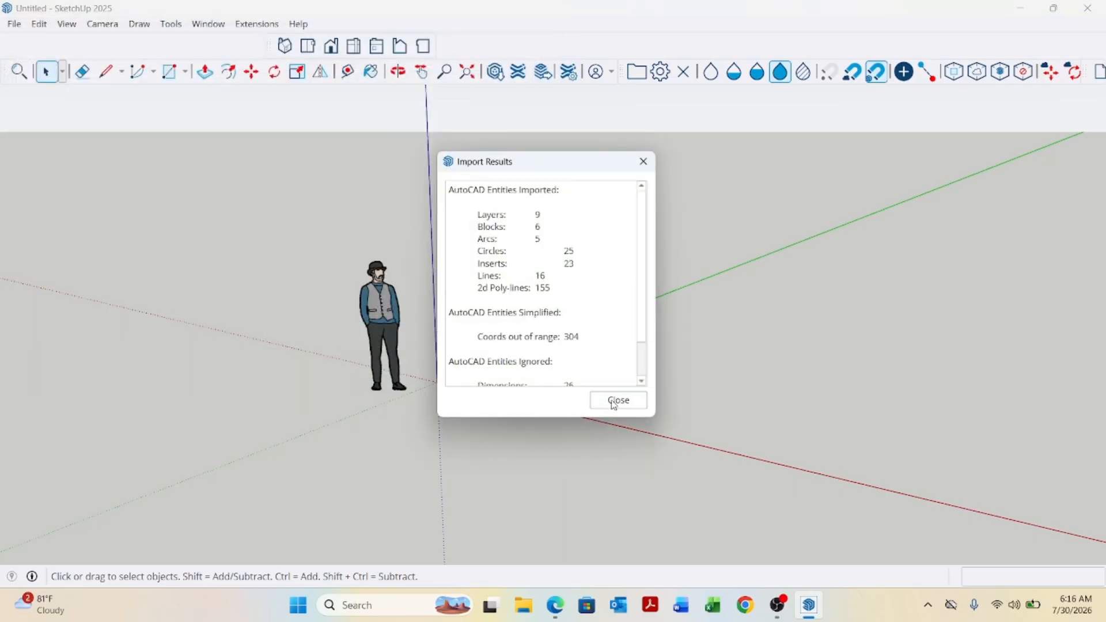
{"action": "left_click", "coordinate": [615, 401]}
Trace the corner column and adjoining wall outline with the Line tool to form faces.
{"action": "scroll", "coordinate": [469, 444], "scroll_direction": "down", "scroll_amount": 5}
{"action": "middle_click_drag", "start_coordinate": [469, 449], "coordinate": [551, 501]}
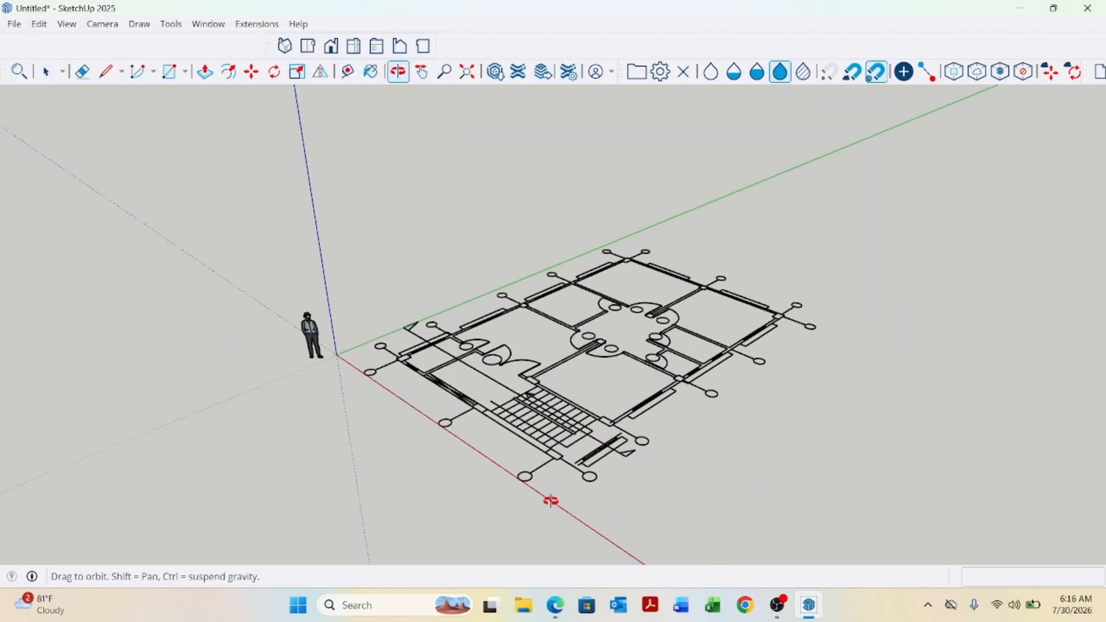
{"action": "scroll", "coordinate": [438, 363], "scroll_direction": "up", "scroll_amount": 7}
{"action": "middle_click_drag", "start_coordinate": [440, 363], "coordinate": [539, 388]}
{"action": "scroll", "coordinate": [518, 387], "scroll_direction": "down", "scroll_amount": 3}
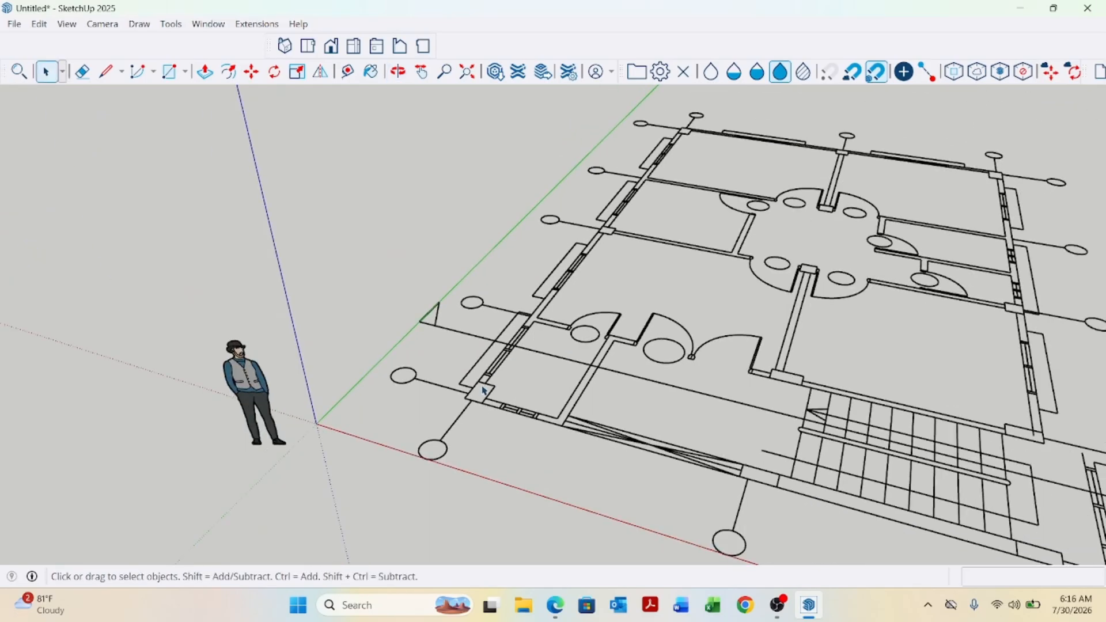
{"action": "scroll", "coordinate": [483, 391], "scroll_direction": "up", "scroll_amount": 8}
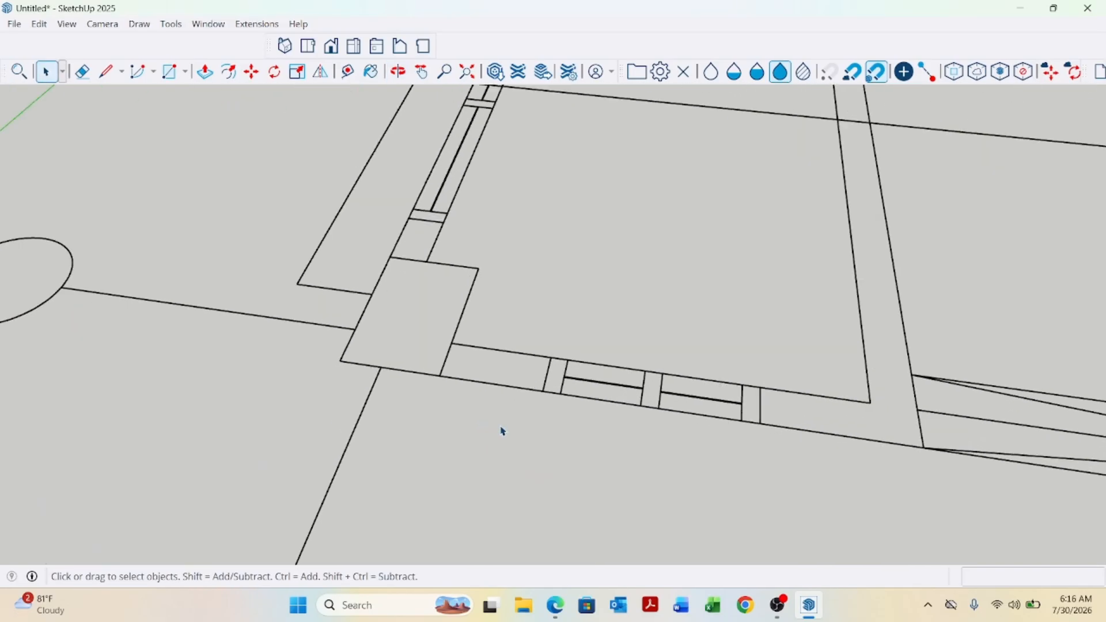
{"action": "key", "text": "l"}
{"action": "scroll", "coordinate": [547, 360], "scroll_direction": "up", "scroll_amount": 2}
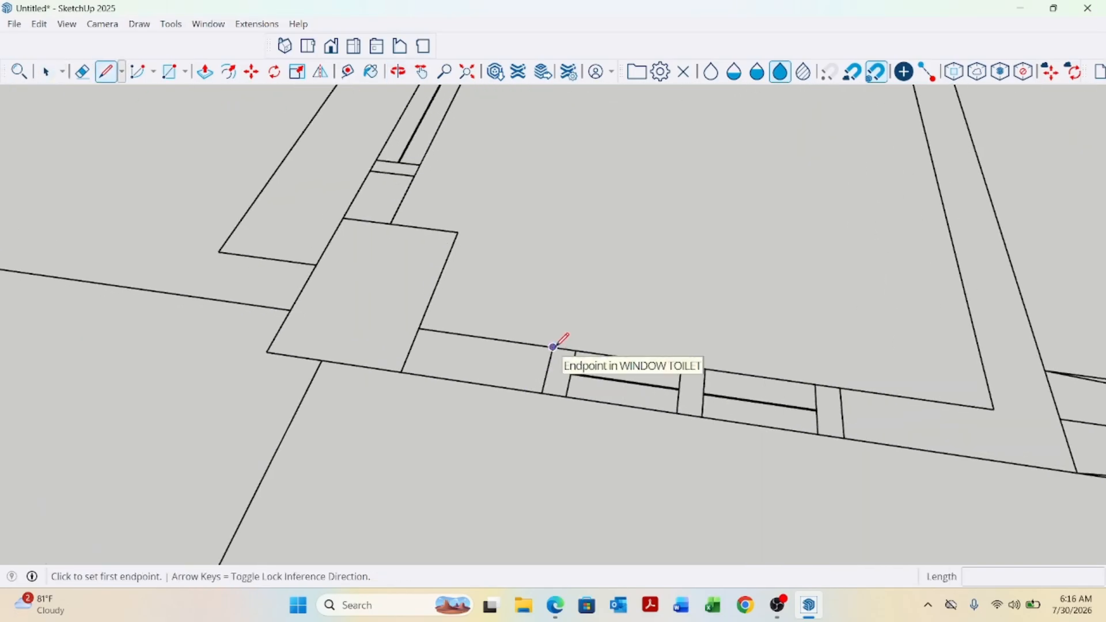
{"action": "left_click", "coordinate": [553, 348]}
{"action": "left_click", "coordinate": [543, 393]}
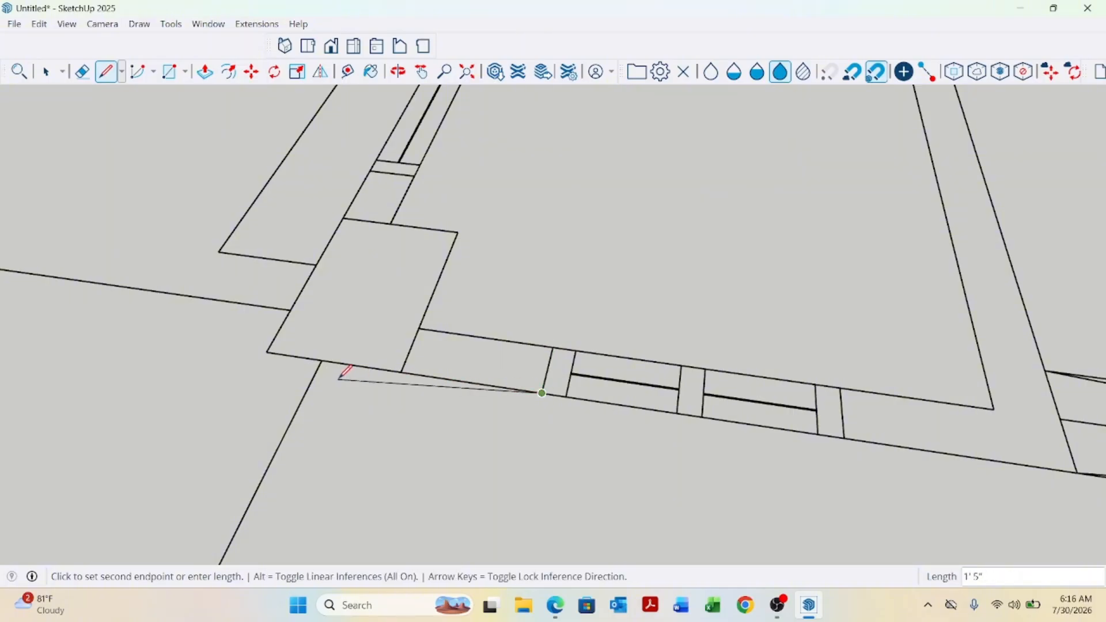
{"action": "left_click", "coordinate": [266, 351]}
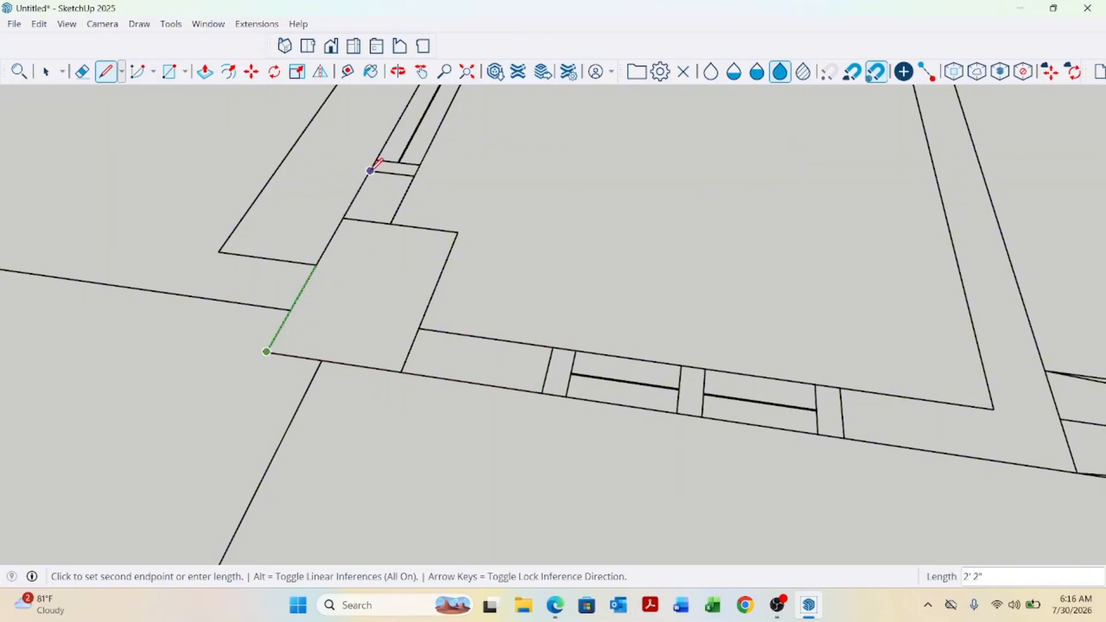
{"action": "left_click", "coordinate": [371, 171]}
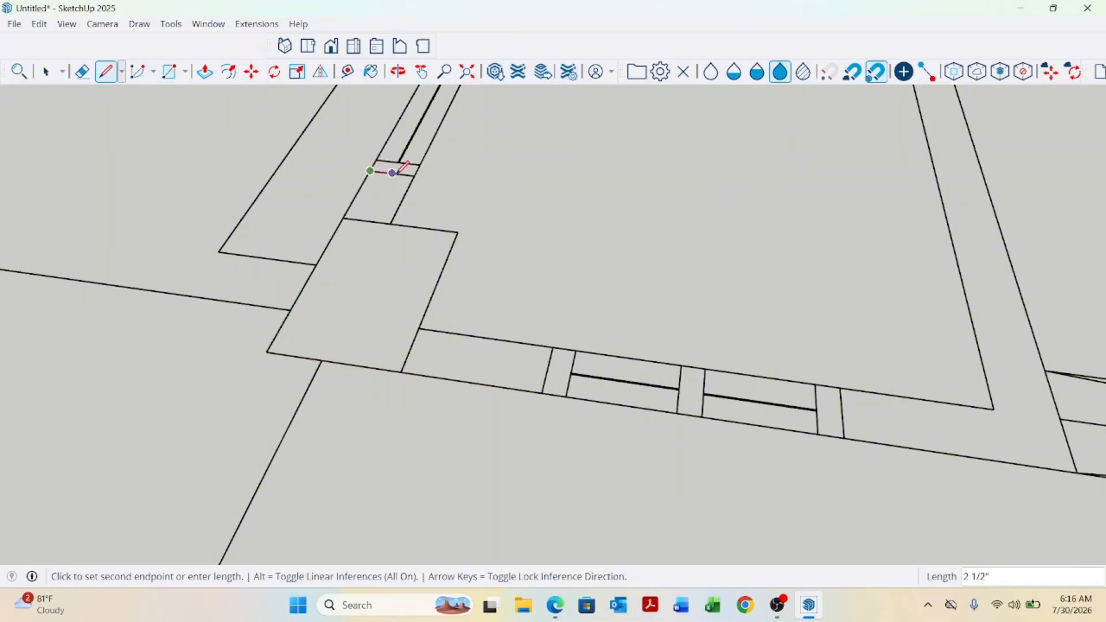
{"action": "left_click", "coordinate": [391, 224]}
{"action": "left_click", "coordinate": [458, 233]}
{"action": "left_click", "coordinate": [553, 347]}
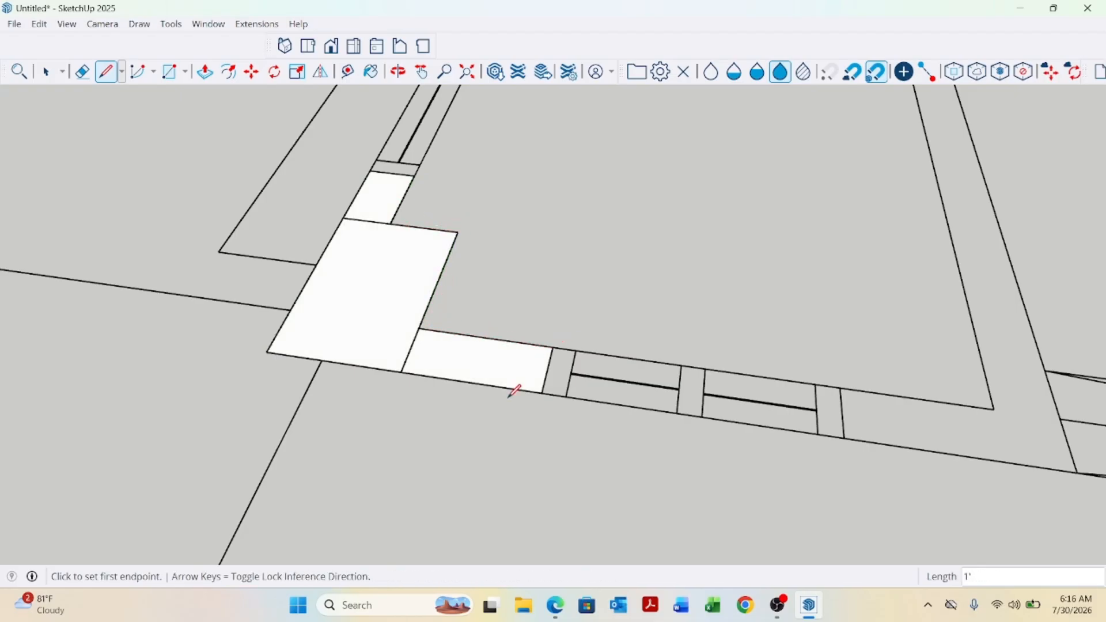
Push/Pull the traced corner face up 10'.
{"action": "key", "text": "p"}
{"action": "left_click", "coordinate": [439, 347]}
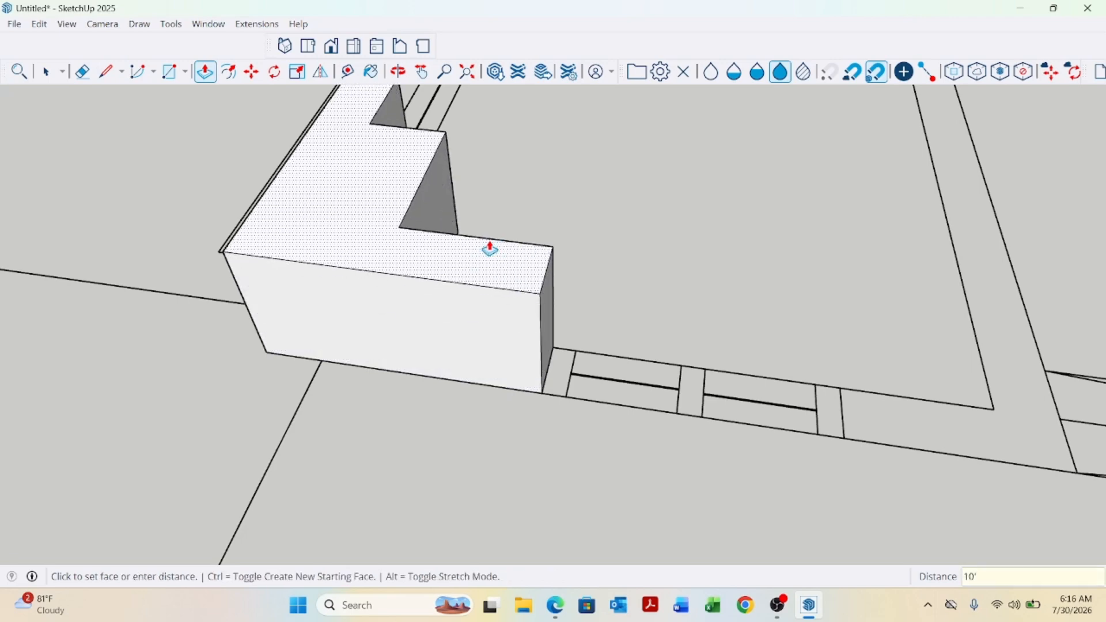
{"action": "key", "text": "Return"}
{"action": "scroll", "coordinate": [369, 494], "scroll_direction": "down", "scroll_amount": 10}
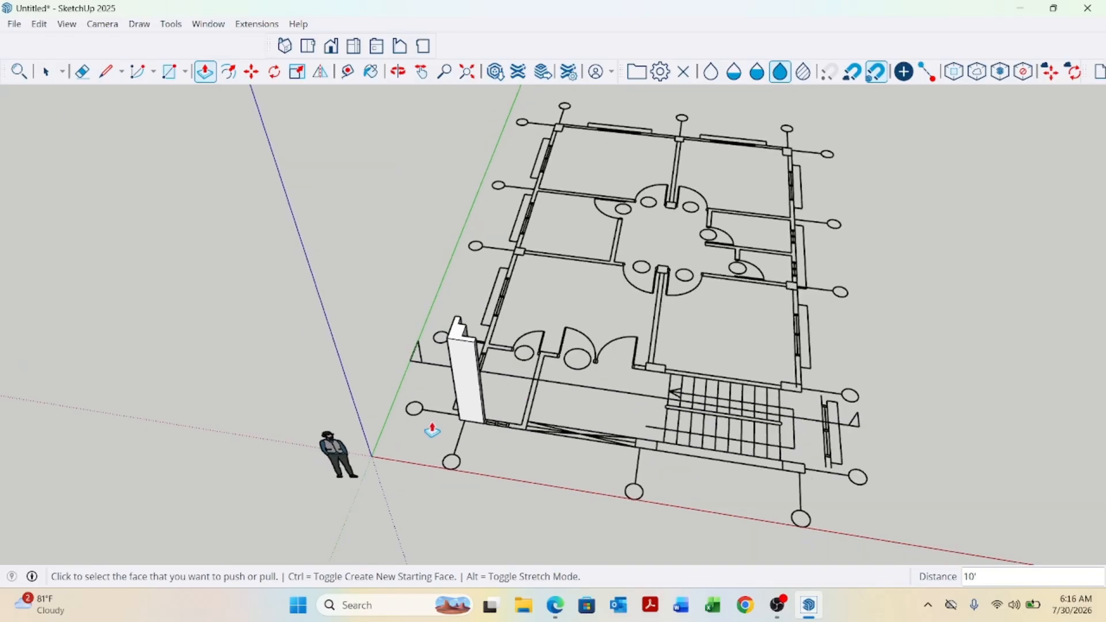
{"action": "middle_click_drag", "start_coordinate": [432, 431], "coordinate": [807, 378]}
{"action": "scroll", "coordinate": [548, 452], "scroll_direction": "up", "scroll_amount": 10}
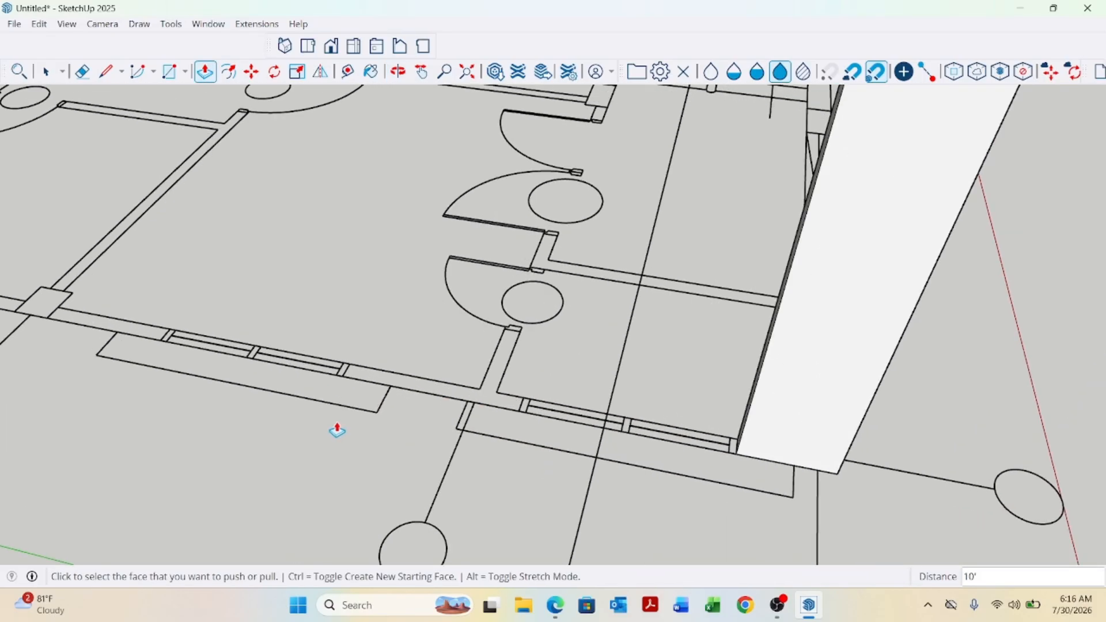
Draw rectangles over the short interior wall stub and the adjoining exterior wall segment with the Rectangle tool.
{"action": "key", "text": "space"}
{"action": "key", "text": "r"}
{"action": "scroll", "coordinate": [519, 345], "scroll_direction": "up", "scroll_amount": 8}
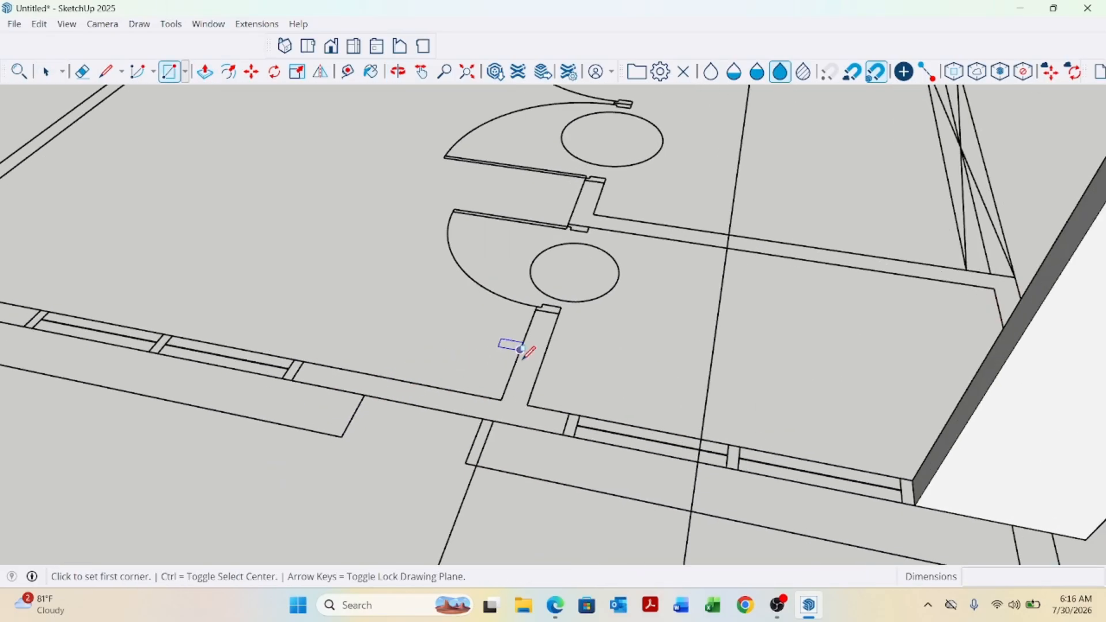
{"action": "left_click", "coordinate": [522, 292]}
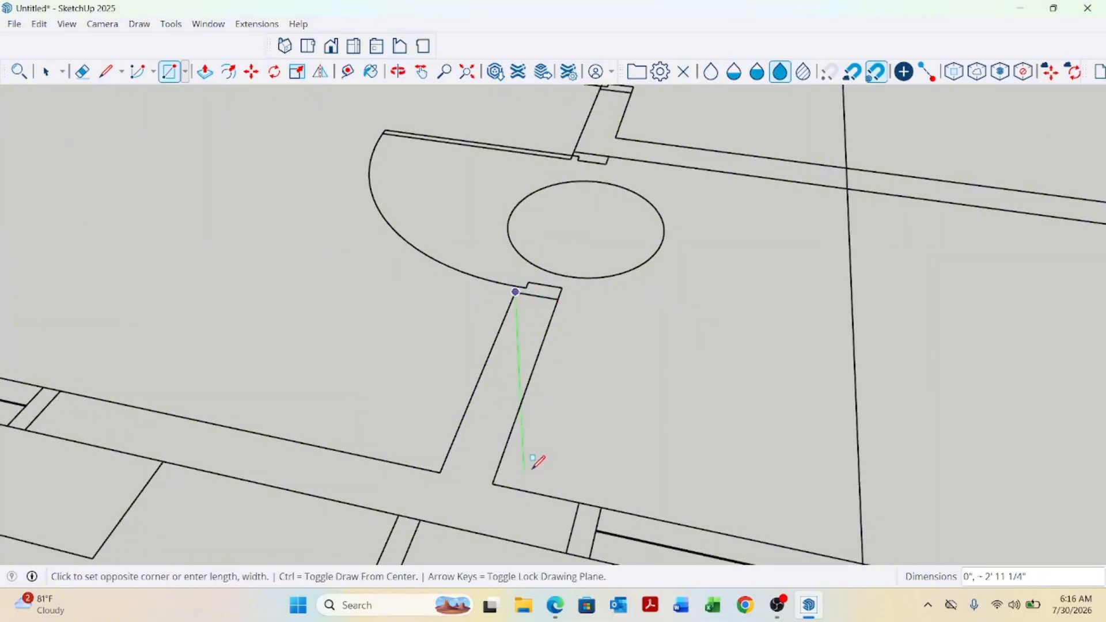
{"action": "left_click", "coordinate": [493, 483]}
{"action": "scroll", "coordinate": [540, 402], "scroll_direction": "down", "scroll_amount": 2}
{"action": "scroll", "coordinate": [148, 397], "scroll_direction": "up", "scroll_amount": 2}
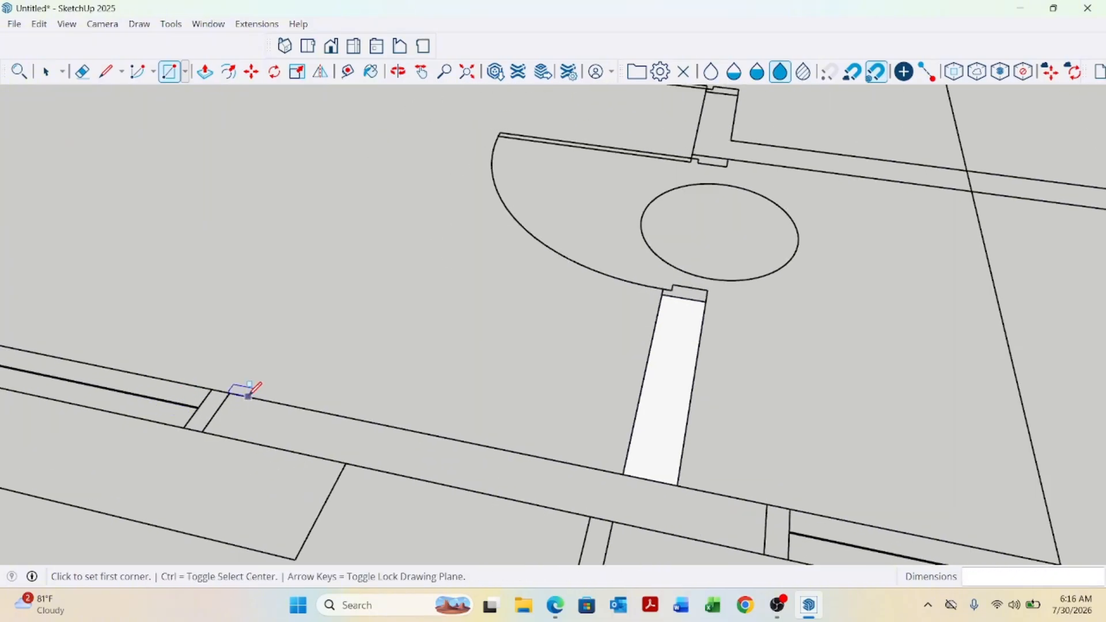
{"action": "left_click", "coordinate": [229, 393]}
{"action": "scroll", "coordinate": [272, 397], "scroll_direction": "down", "scroll_amount": 2}
{"action": "scroll", "coordinate": [511, 494], "scroll_direction": "up", "scroll_amount": 1}
{"action": "left_click", "coordinate": [599, 499]}
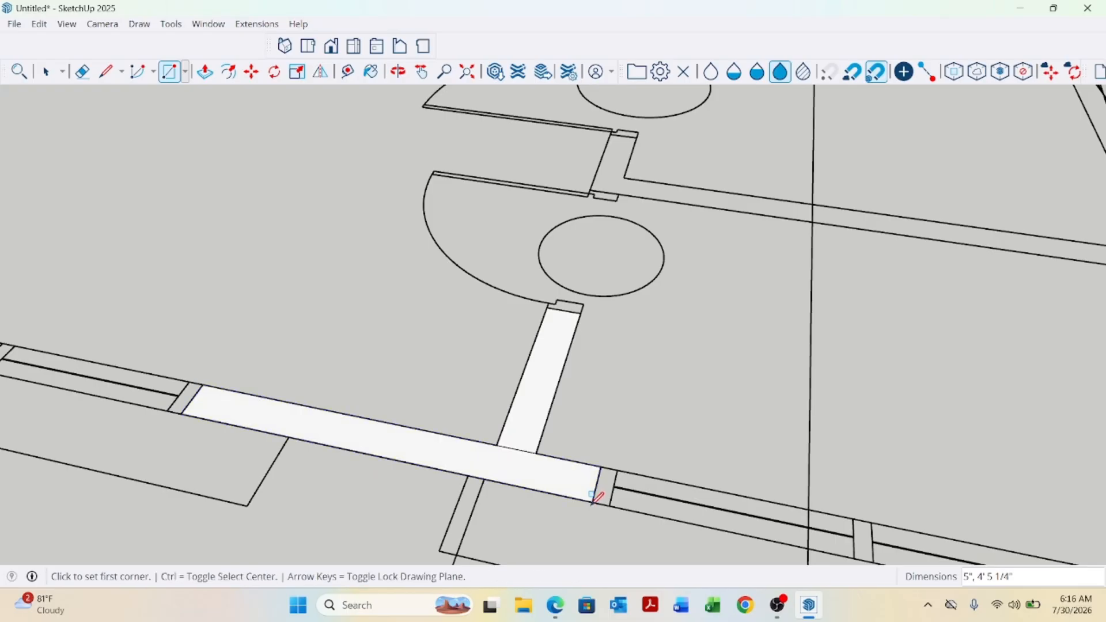
Push/Pull the combined T-shaped wall face up 10'.
{"action": "key", "text": "space"}
{"action": "scroll", "coordinate": [522, 459], "scroll_direction": "up", "scroll_amount": 1}
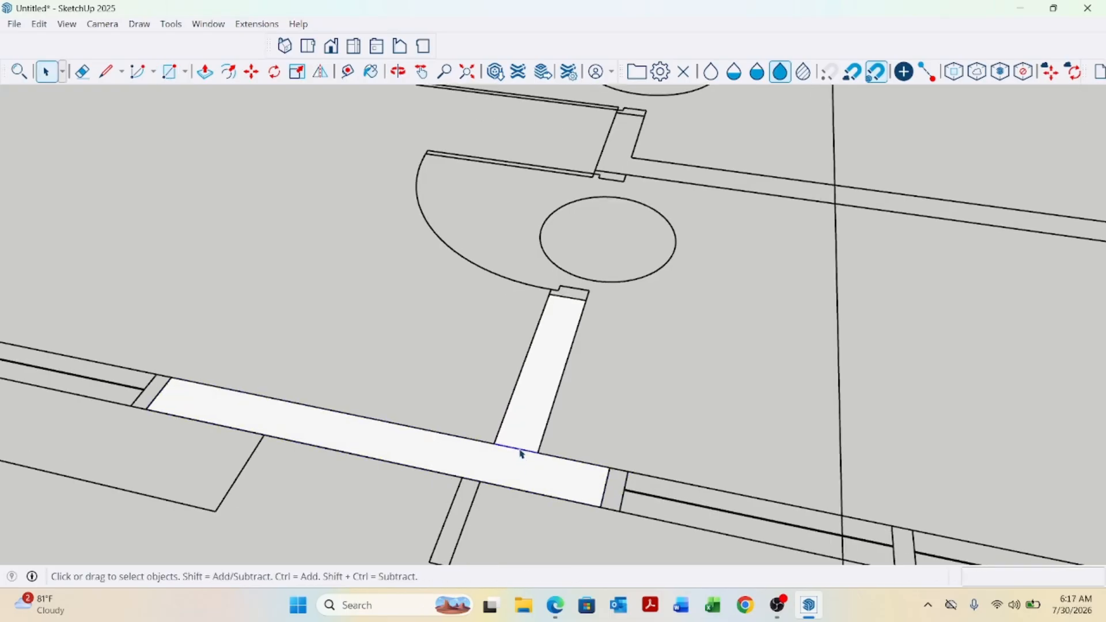
{"action": "key", "text": "p"}
{"action": "left_click", "coordinate": [518, 482]}
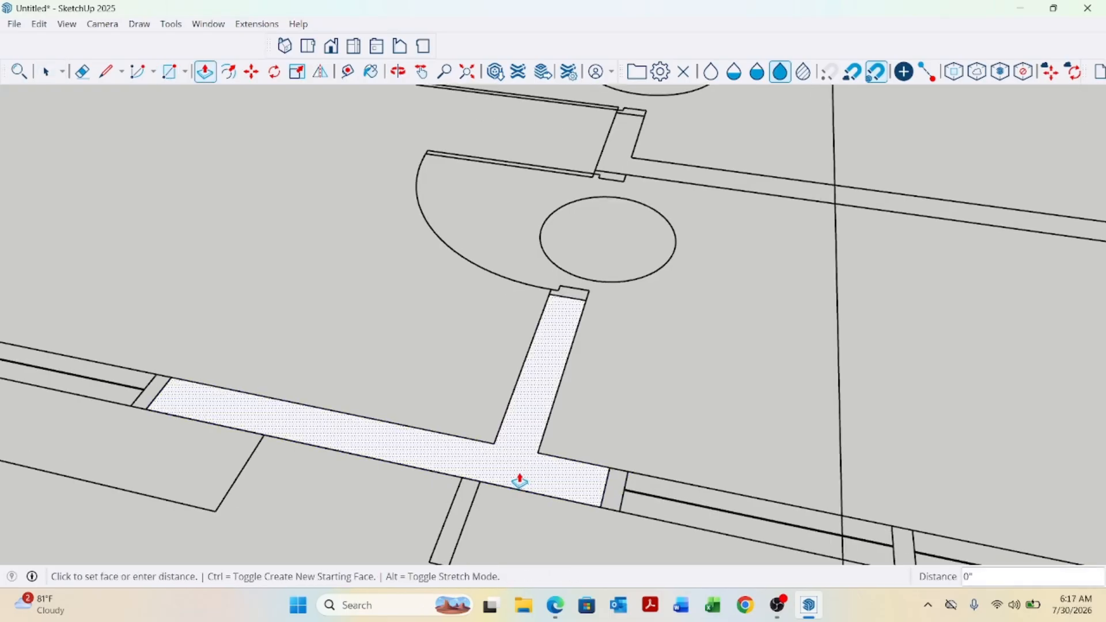
{"action": "scroll", "coordinate": [518, 481], "scroll_direction": "down", "scroll_amount": 4}
{"action": "left_click", "coordinate": [666, 288]}
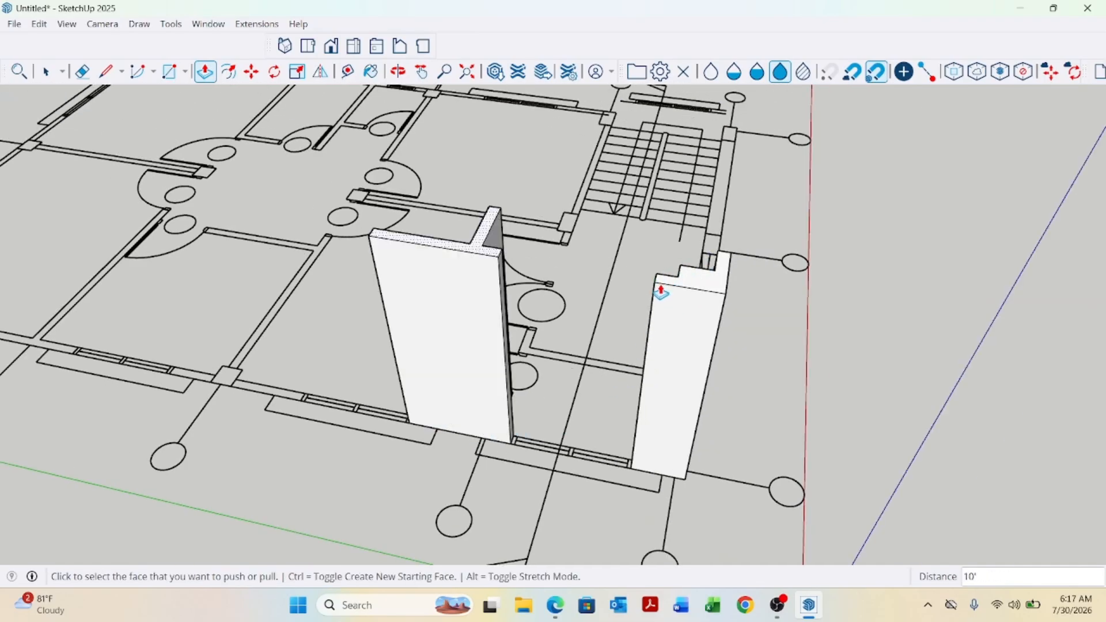
Switch the camera to Top view with Parallel Projection.
{"action": "key", "text": "space"}
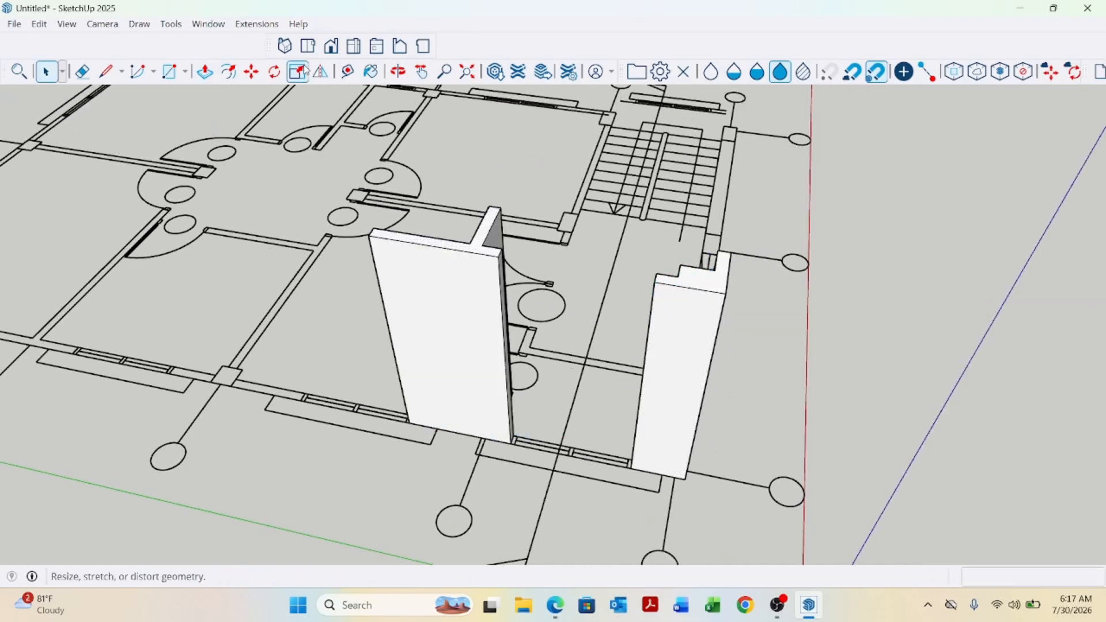
{"action": "left_click", "coordinate": [308, 46]}
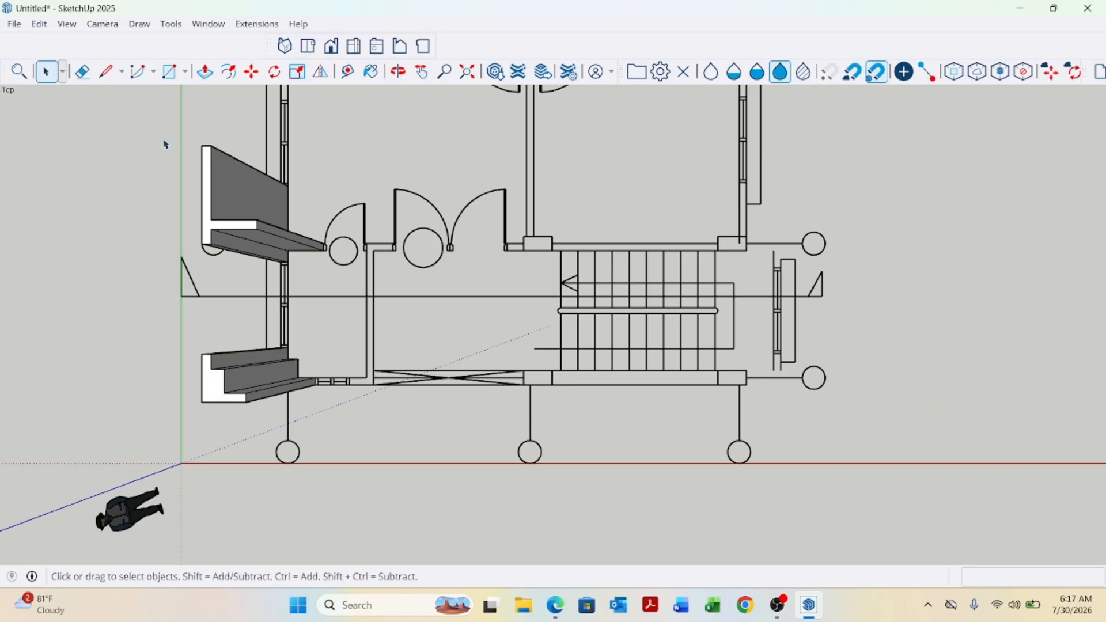
{"action": "left_click", "coordinate": [88, 26]}
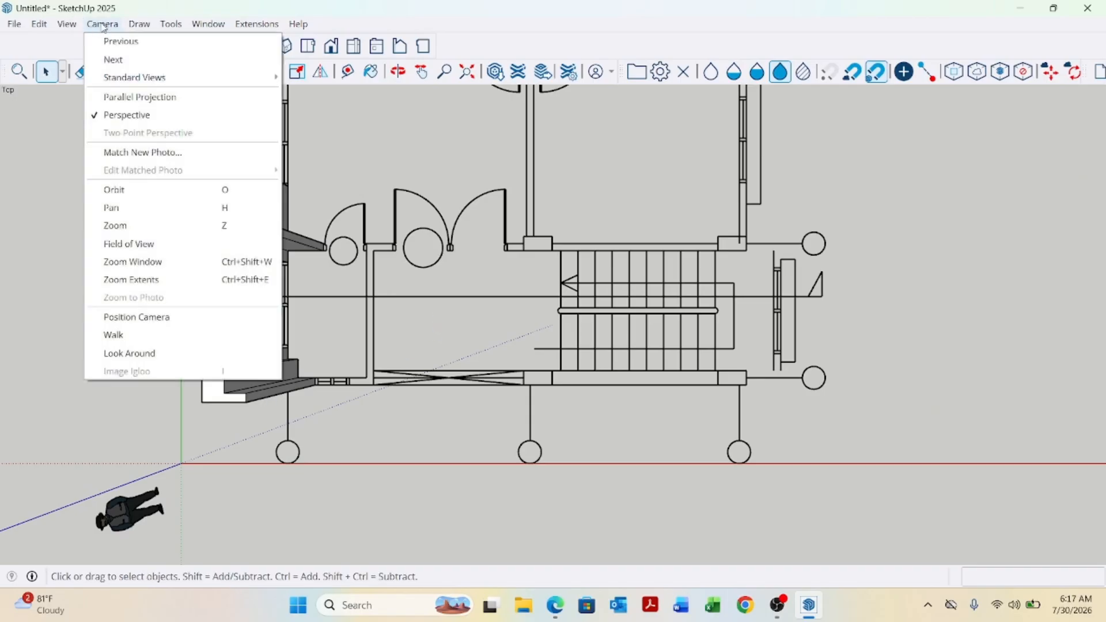
{"action": "left_click", "coordinate": [148, 95]}
{"action": "scroll", "coordinate": [343, 193], "scroll_direction": "down", "scroll_amount": 3}
{"action": "scroll", "coordinate": [445, 341], "scroll_direction": "up", "scroll_amount": 6}
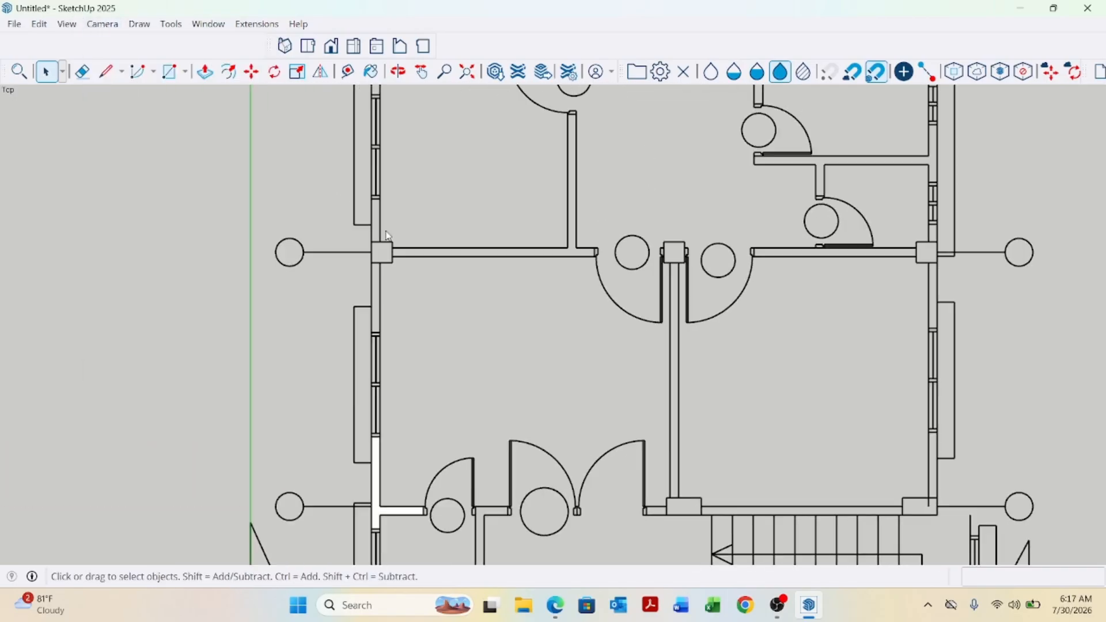
Trace the vertical wall segment and the adjoining 1' square column with rectangles.
{"action": "key", "text": "r"}
{"action": "scroll", "coordinate": [366, 170], "scroll_direction": "up", "scroll_amount": 3}
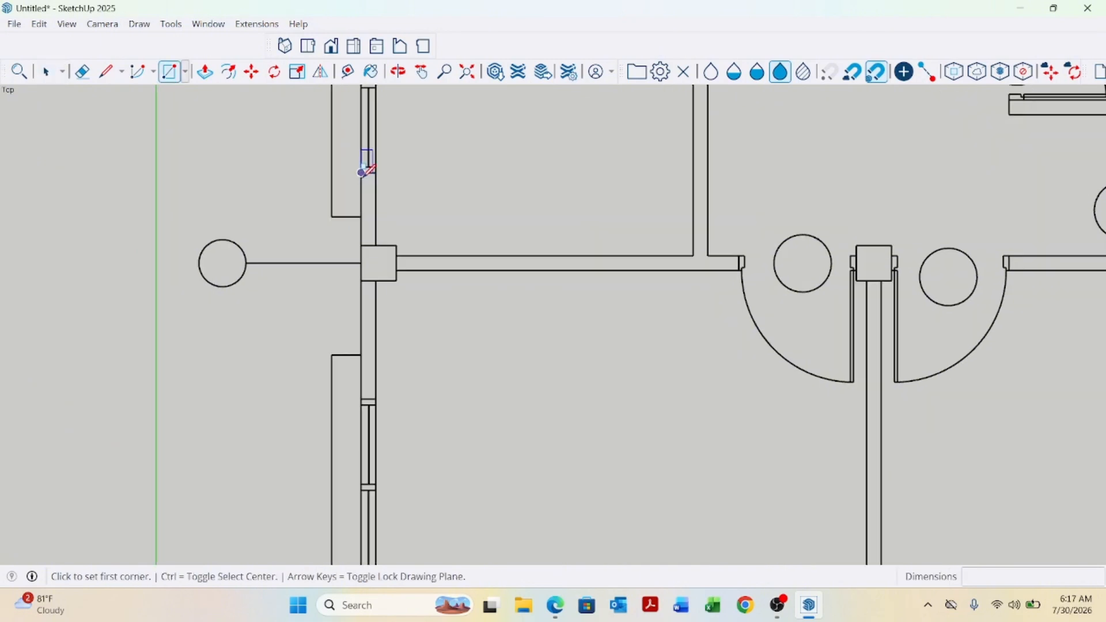
{"action": "left_click", "coordinate": [356, 163]}
{"action": "scroll", "coordinate": [380, 196], "scroll_direction": "down", "scroll_amount": 3}
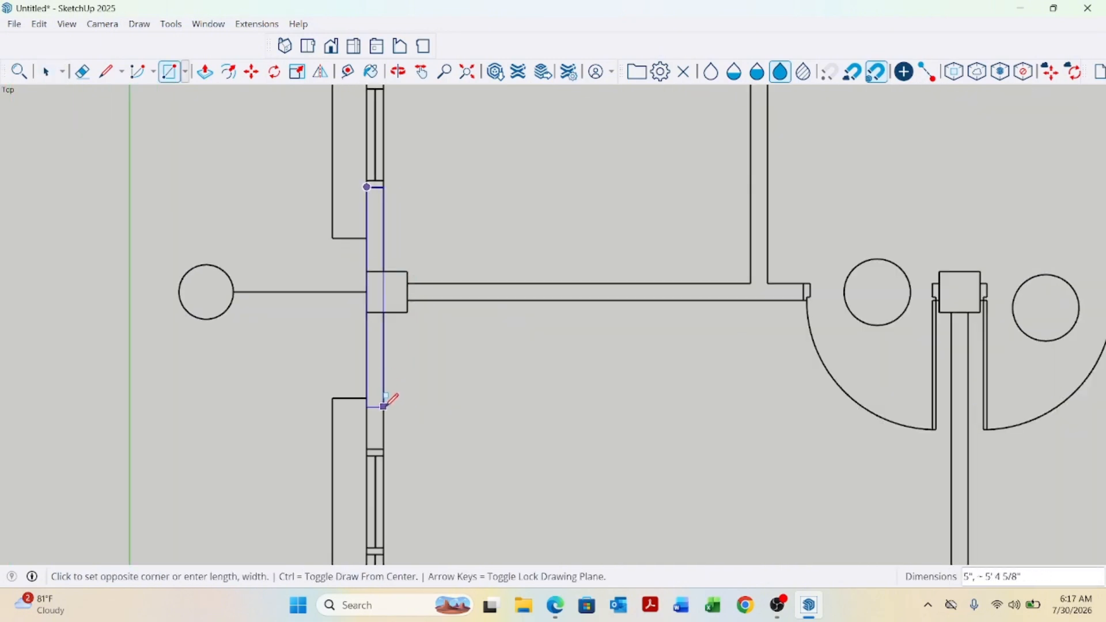
{"action": "left_click", "coordinate": [390, 448]}
{"action": "scroll", "coordinate": [382, 291], "scroll_direction": "up", "scroll_amount": 4}
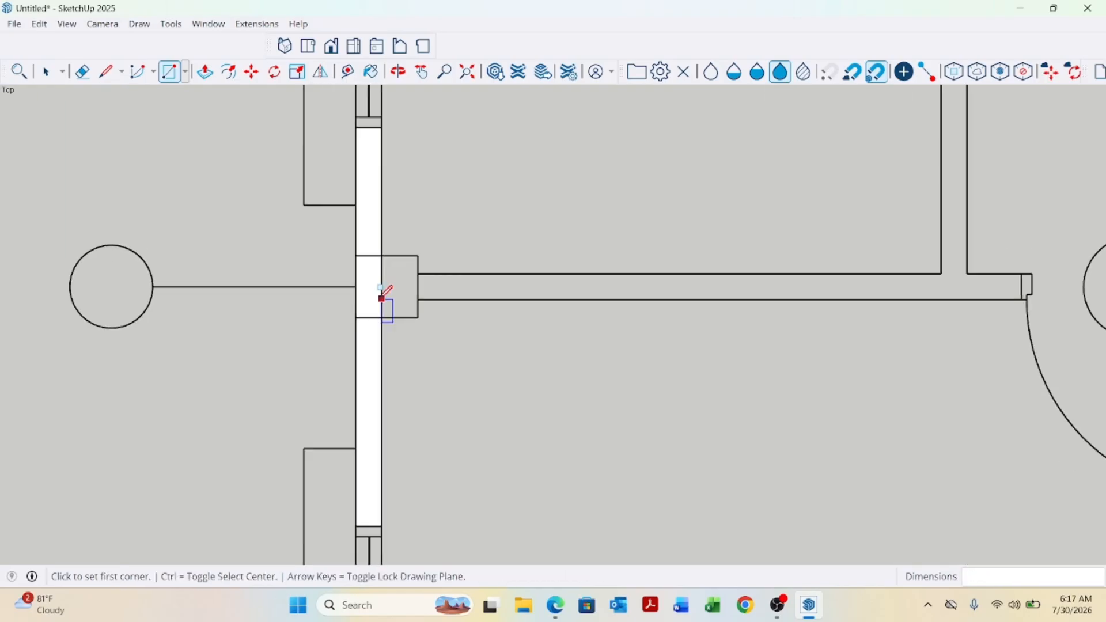
{"action": "left_click", "coordinate": [353, 248]}
{"action": "left_click", "coordinate": [429, 324]}
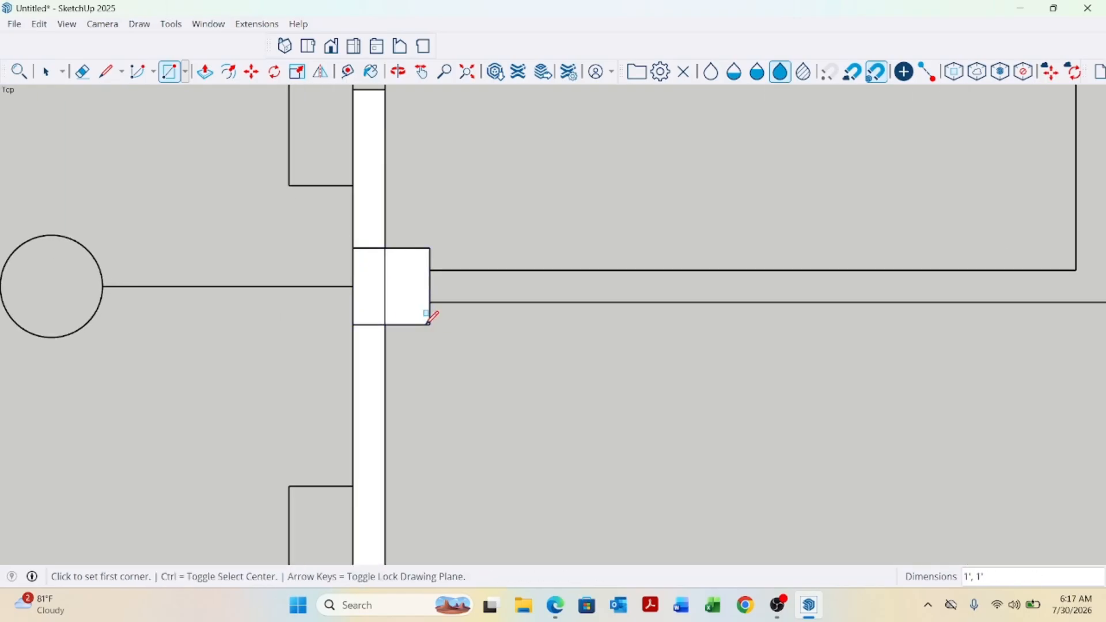
Remove the edge dividing the column face from the wall face.
{"action": "key", "text": "space"}
{"action": "scroll", "coordinate": [396, 290], "scroll_direction": "up", "scroll_amount": 1}
{"action": "left_click", "coordinate": [380, 282]}
{"action": "left_click", "coordinate": [383, 284]}
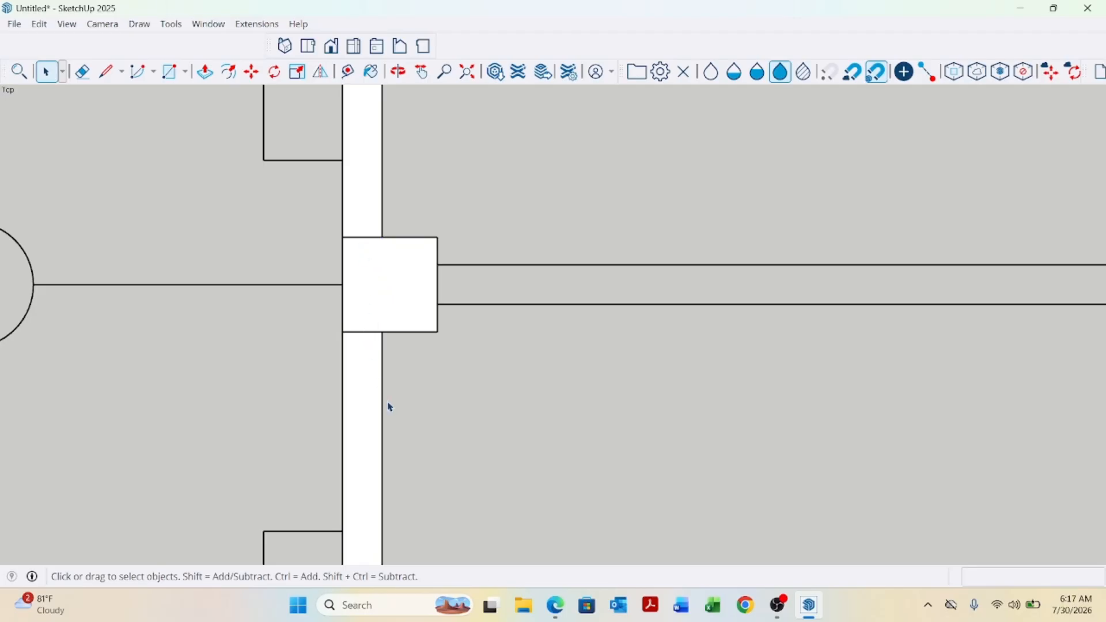
{"action": "scroll", "coordinate": [420, 469], "scroll_direction": "down", "scroll_amount": 5}
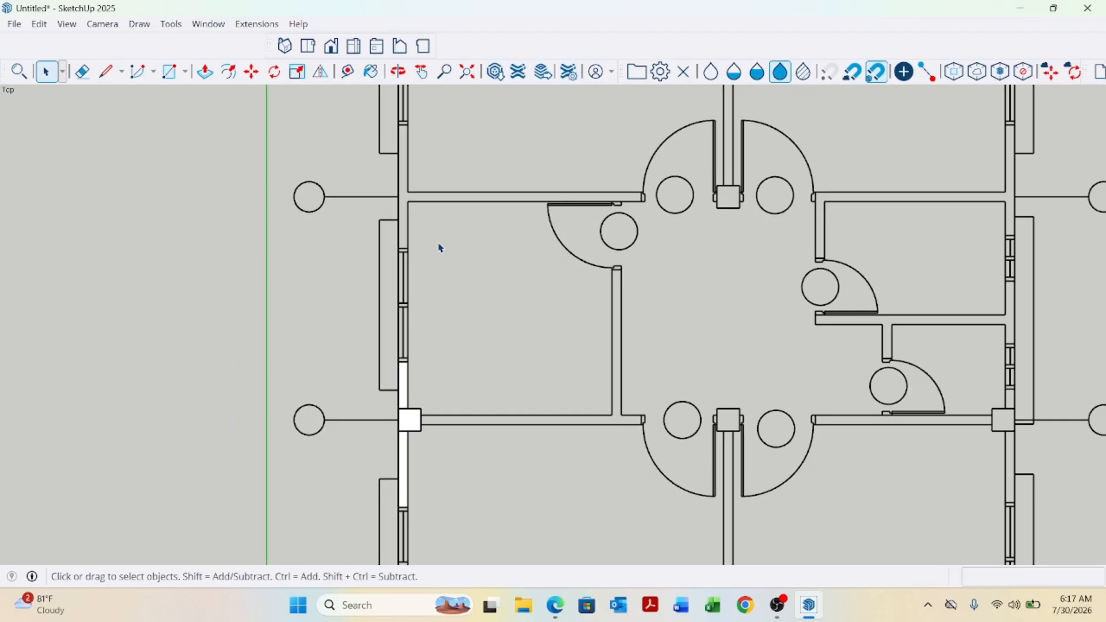
Draw a rectangle about 5" by 5'5" along the next vertical wall segment.
{"action": "key", "text": "r"}
{"action": "scroll", "coordinate": [408, 100], "scroll_direction": "up", "scroll_amount": 3}
{"action": "left_click", "coordinate": [385, 142]}
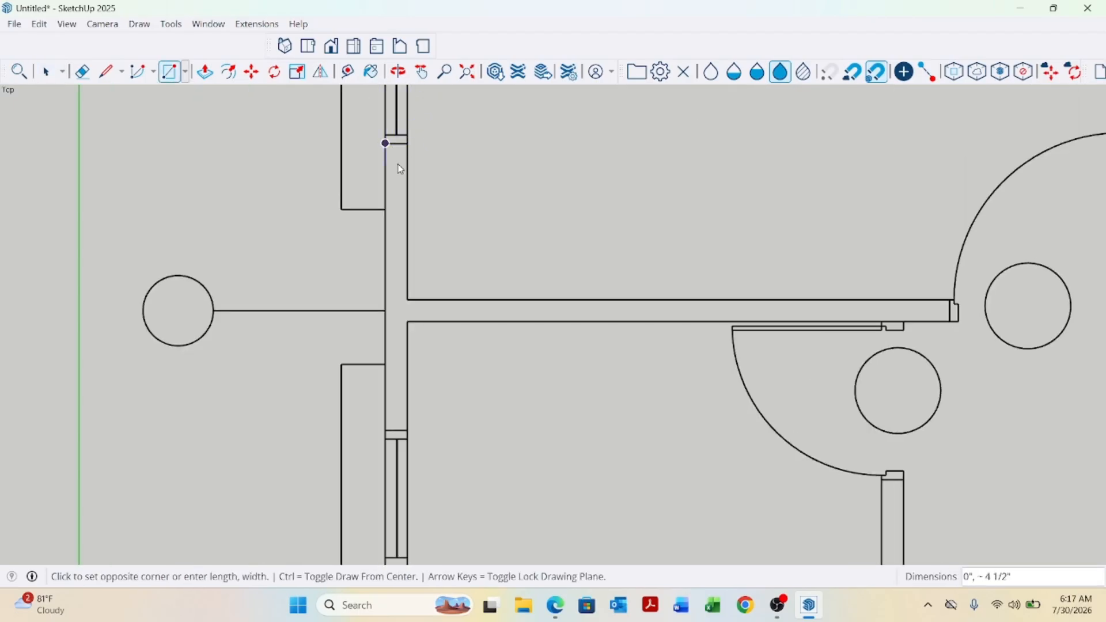
{"action": "left_click", "coordinate": [407, 430]}
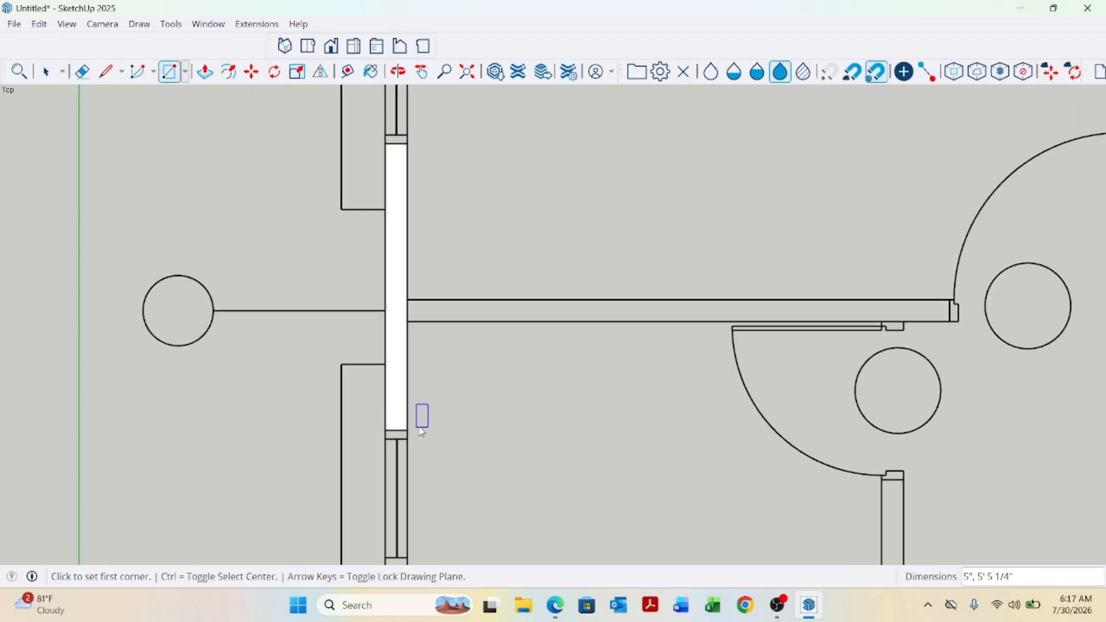
Draw a rectangle about 10'3" by 5" along the interior wall branching right from that wall.
{"action": "scroll", "coordinate": [473, 348], "scroll_direction": "up", "scroll_amount": 2}
{"action": "left_click", "coordinate": [386, 287]}
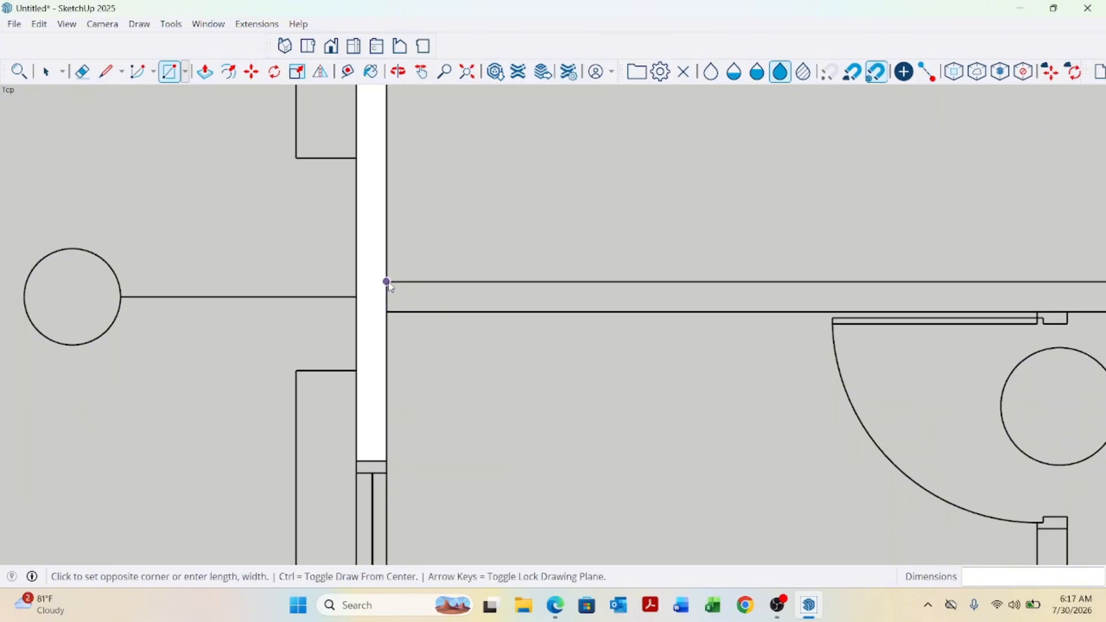
{"action": "scroll", "coordinate": [704, 311], "scroll_direction": "down", "scroll_amount": 2}
{"action": "scroll", "coordinate": [829, 308], "scroll_direction": "up", "scroll_amount": 2}
{"action": "left_click", "coordinate": [866, 315]}
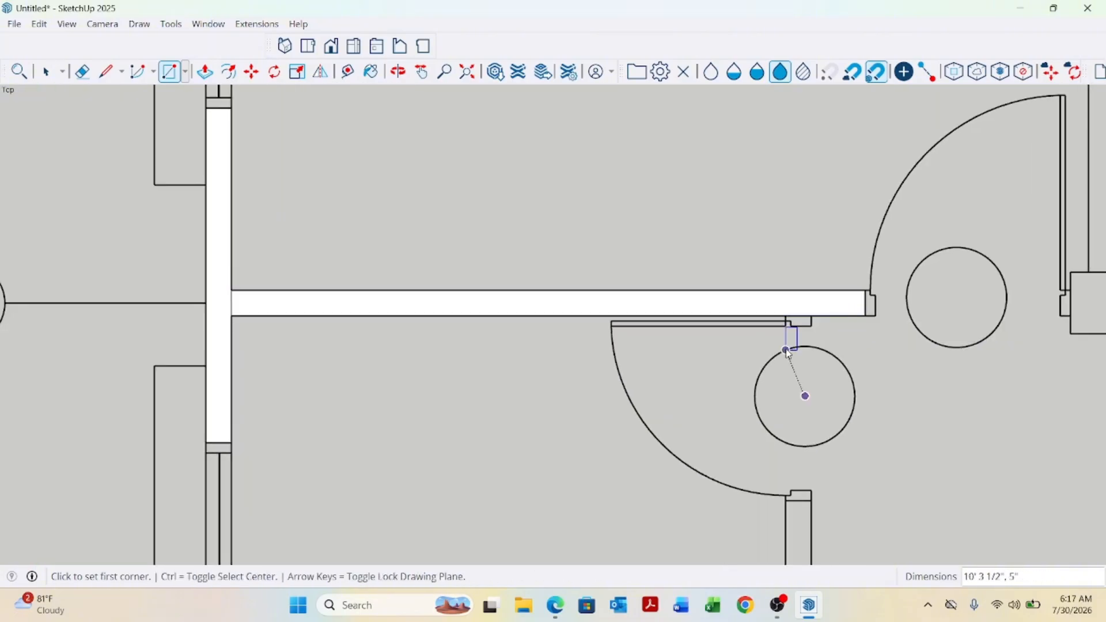
{"action": "key", "text": "space"}
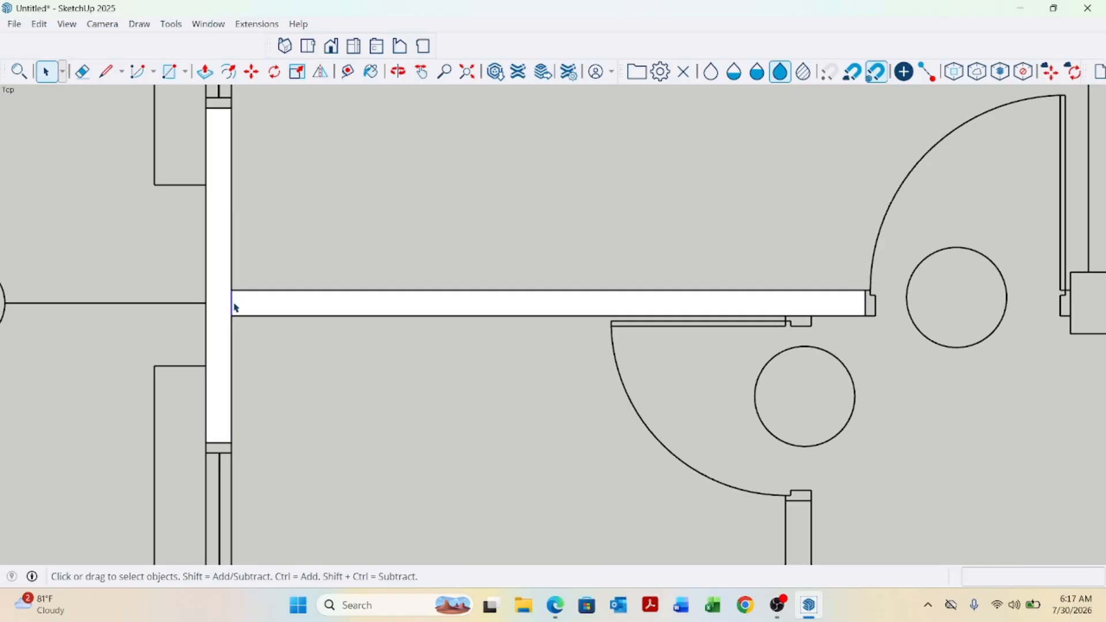
{"action": "scroll", "coordinate": [338, 346], "scroll_direction": "down", "scroll_amount": 5}
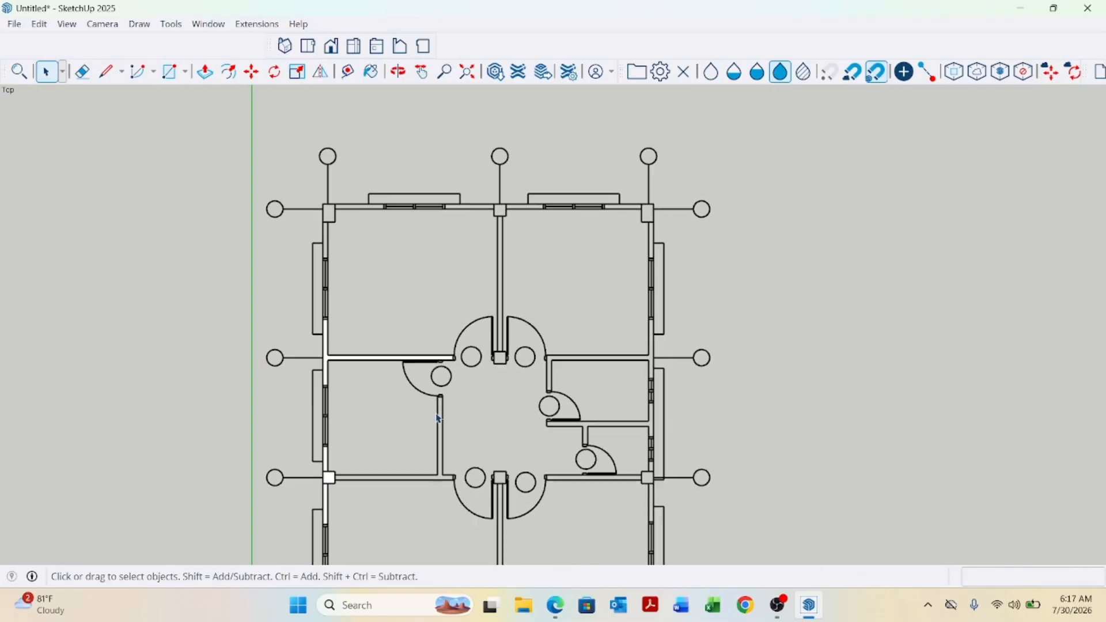
Draw a rectangle about 5" by 4'5" along the vertical wall below the top-left corner column.
{"action": "scroll", "coordinate": [356, 285], "scroll_direction": "up", "scroll_amount": 2}
{"action": "scroll", "coordinate": [355, 286], "scroll_direction": "up", "scroll_amount": 1}
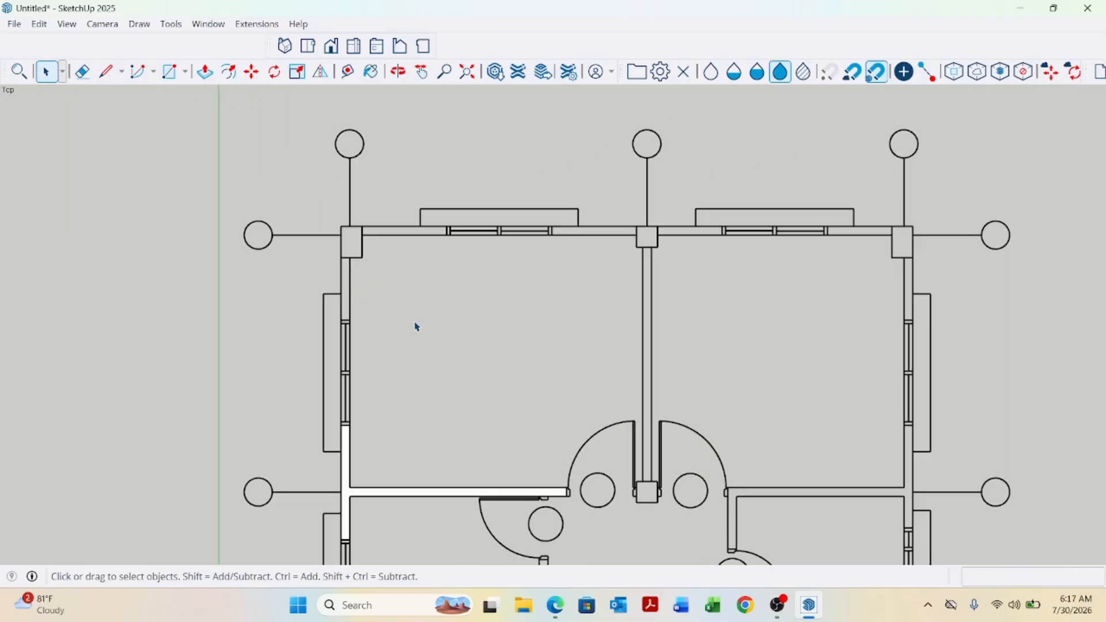
{"action": "key", "text": "r"}
{"action": "scroll", "coordinate": [352, 209], "scroll_direction": "up", "scroll_amount": 4}
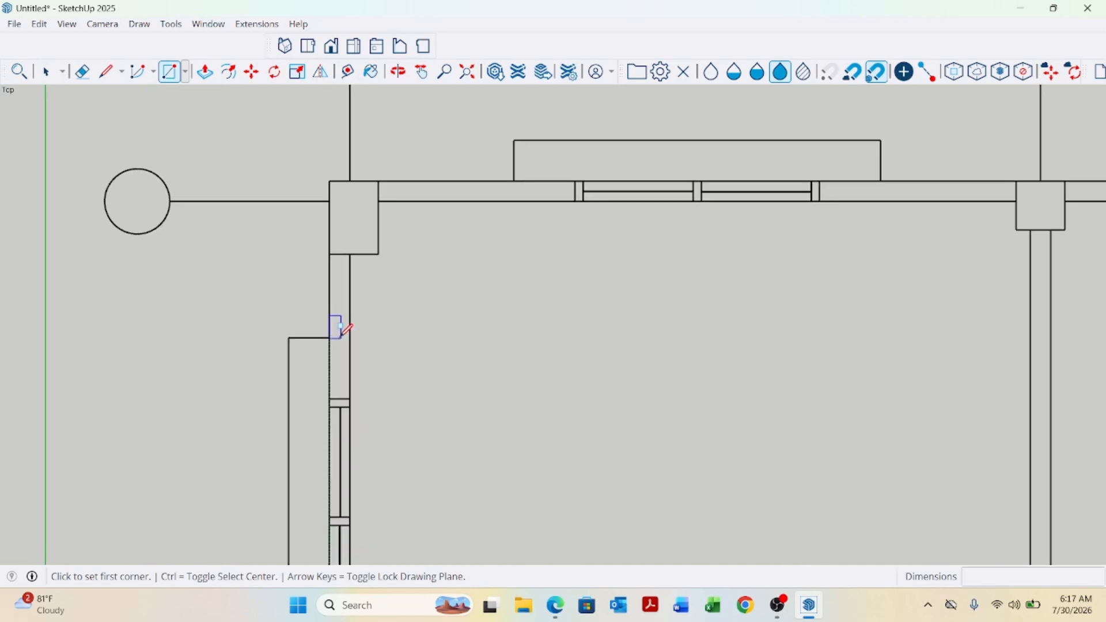
{"action": "left_click", "coordinate": [350, 397]}
{"action": "scroll", "coordinate": [358, 381], "scroll_direction": "down", "scroll_amount": 2}
{"action": "scroll", "coordinate": [353, 254], "scroll_direction": "up", "scroll_amount": 1}
{"action": "left_click", "coordinate": [335, 244]}
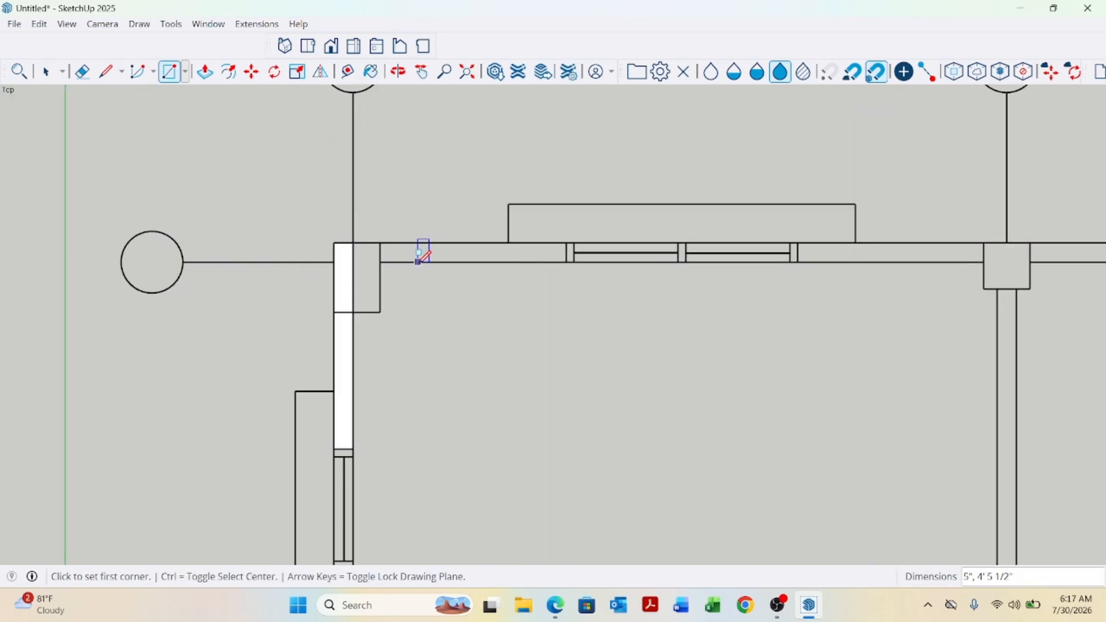
Trace the top wall segment up to the window and the remaining corner column area with rectangles.
{"action": "scroll", "coordinate": [419, 261], "scroll_direction": "up", "scroll_amount": 1}
{"action": "left_click", "coordinate": [329, 234]}
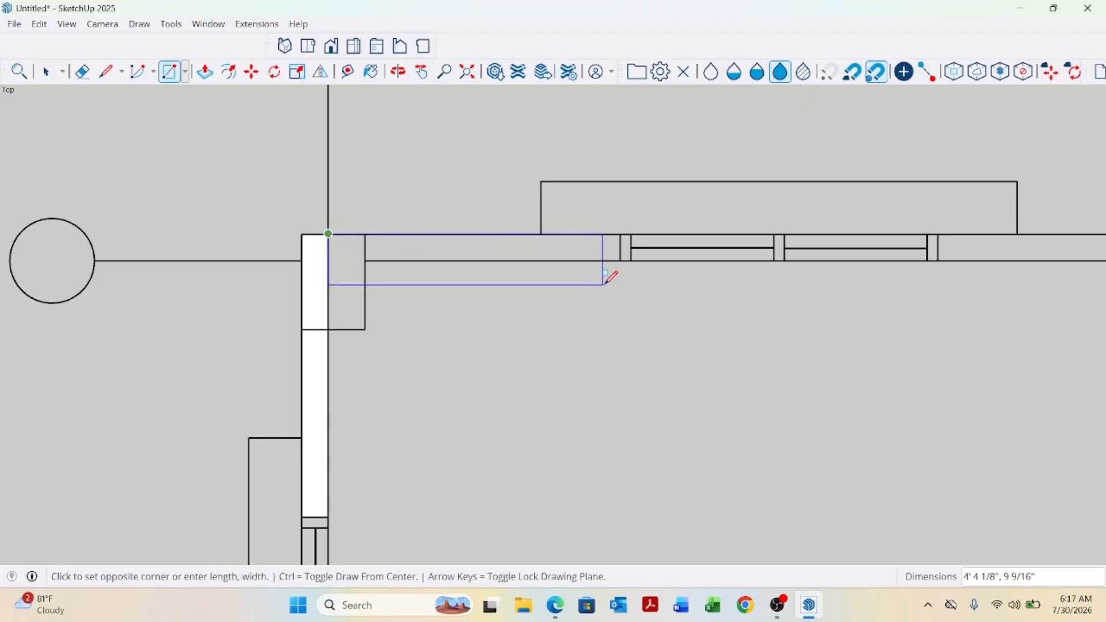
{"action": "left_click", "coordinate": [620, 261]}
{"action": "scroll", "coordinate": [354, 276], "scroll_direction": "up", "scroll_amount": 1}
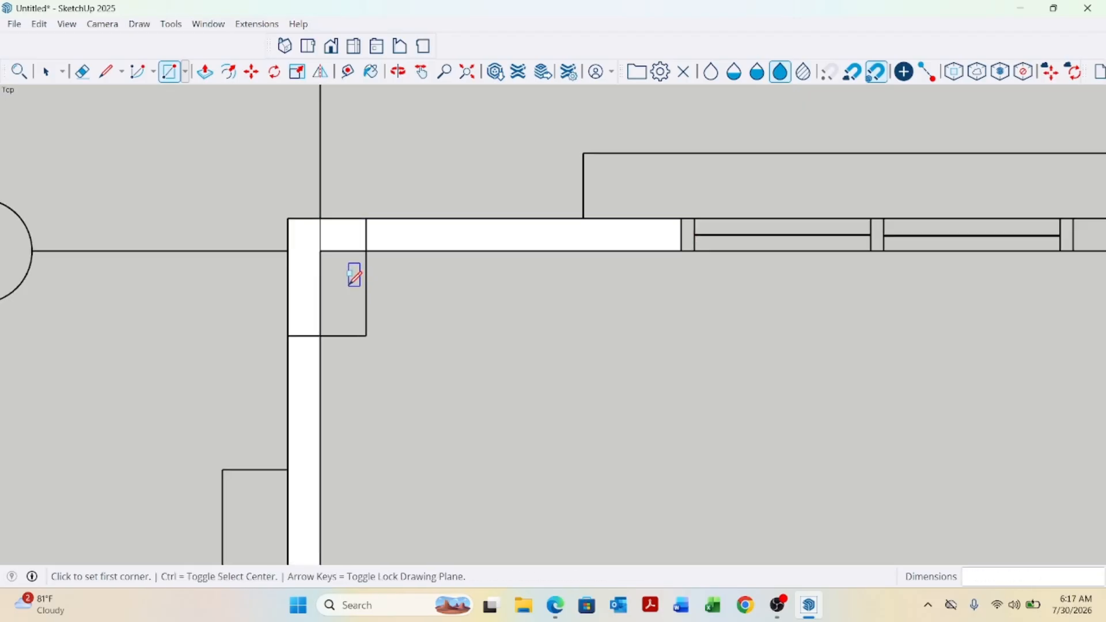
{"action": "left_click", "coordinate": [321, 251]}
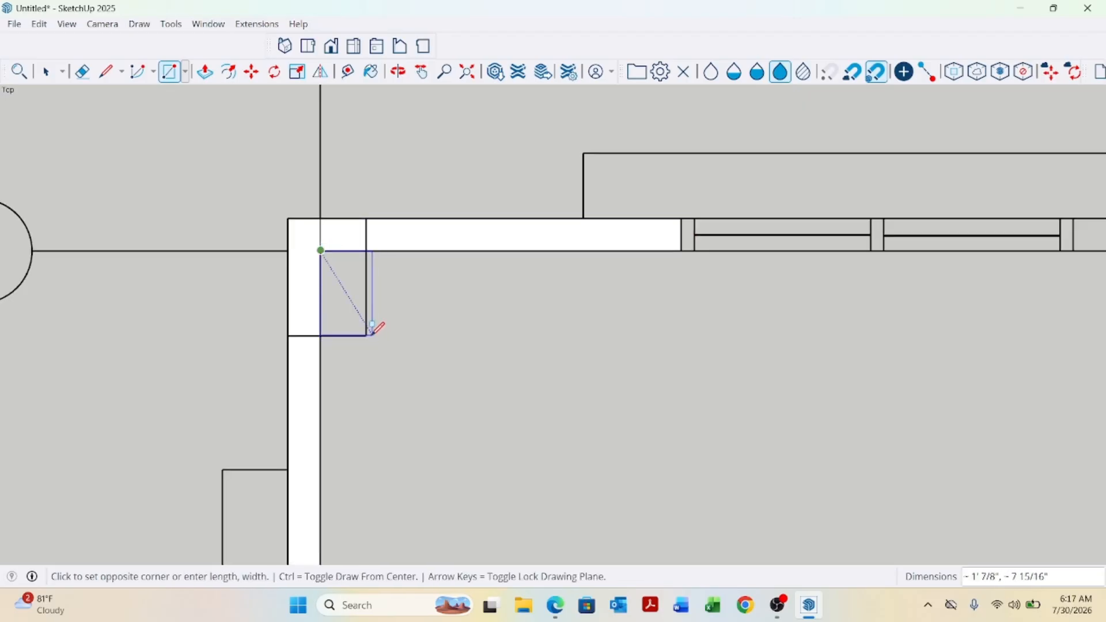
{"action": "left_click", "coordinate": [366, 335]}
{"action": "key", "text": "space"}
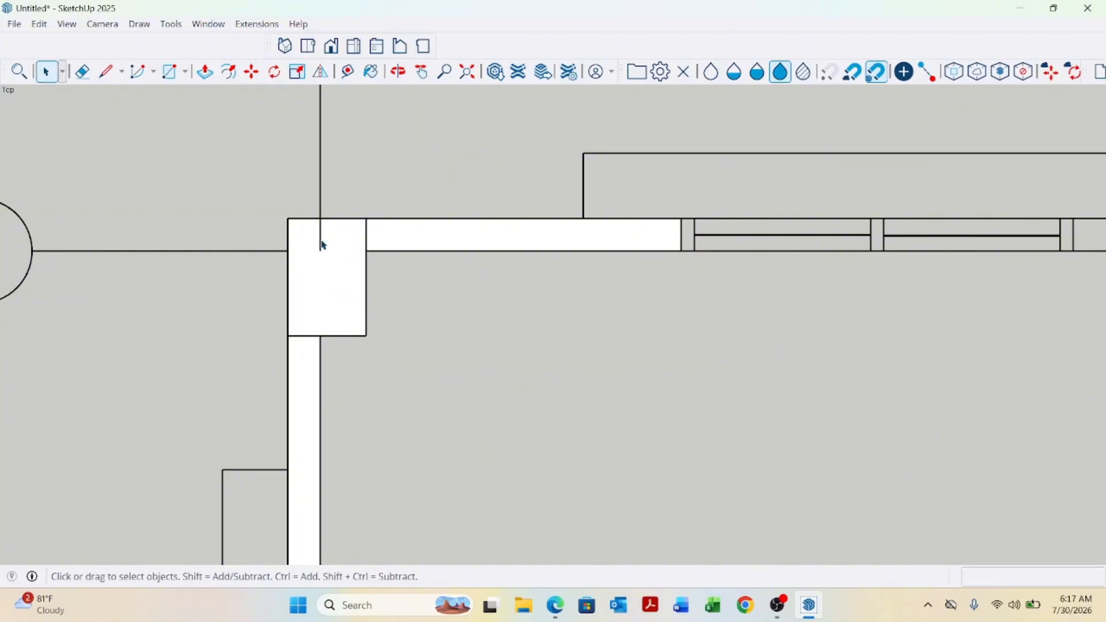
{"action": "left_click", "coordinate": [368, 233]}
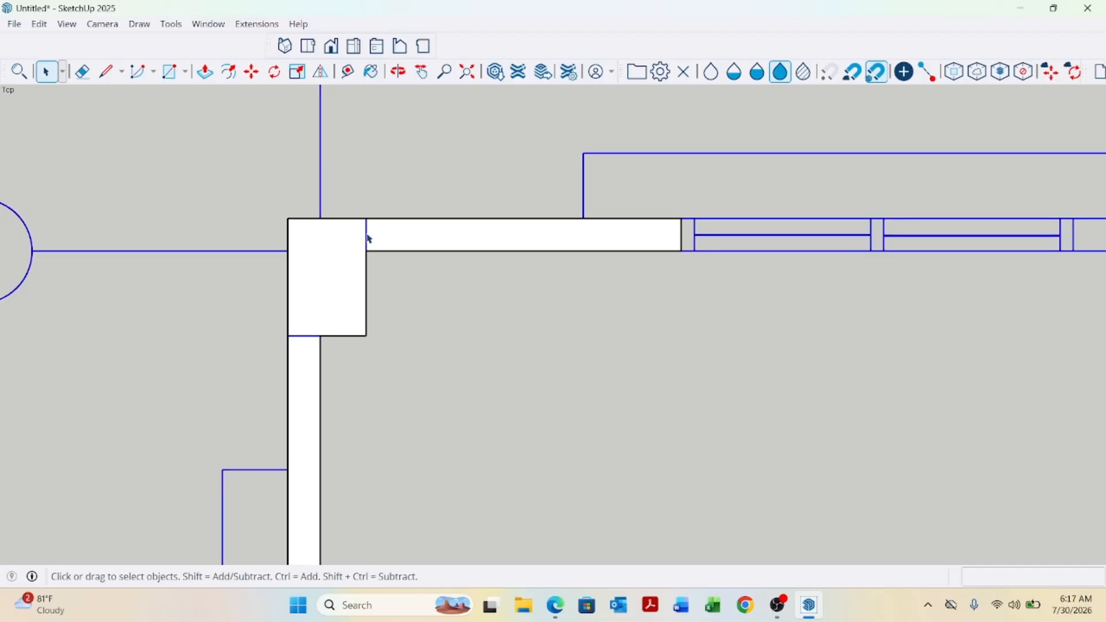
{"action": "left_click", "coordinate": [380, 258]}
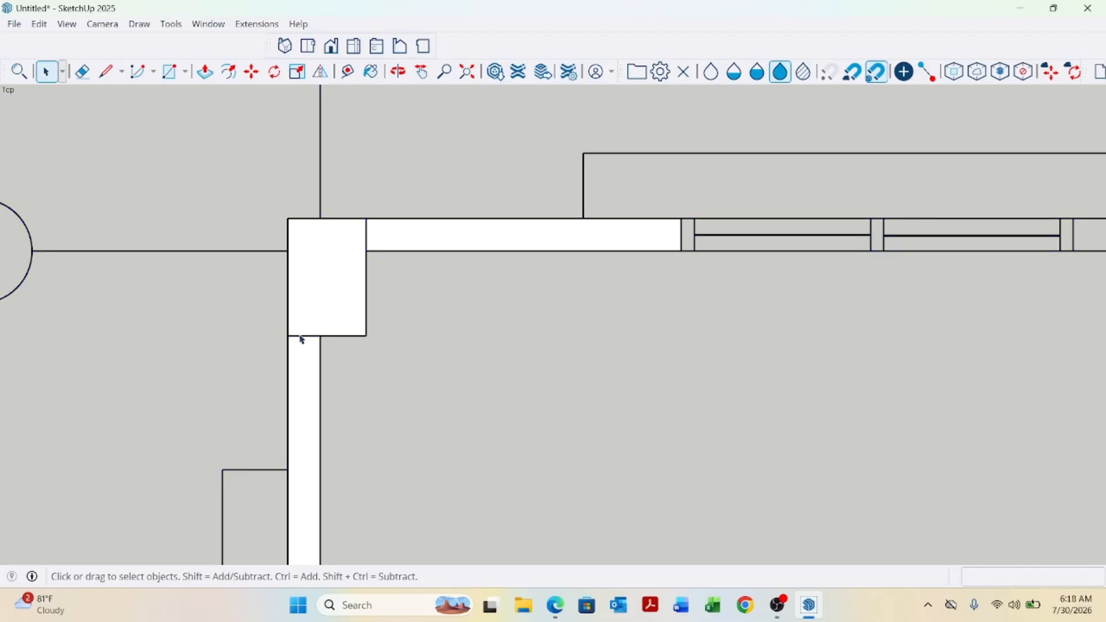
{"action": "left_click", "coordinate": [316, 346]}
{"action": "left_click", "coordinate": [443, 388]}
{"action": "scroll", "coordinate": [522, 375], "scroll_direction": "down", "scroll_amount": 5}
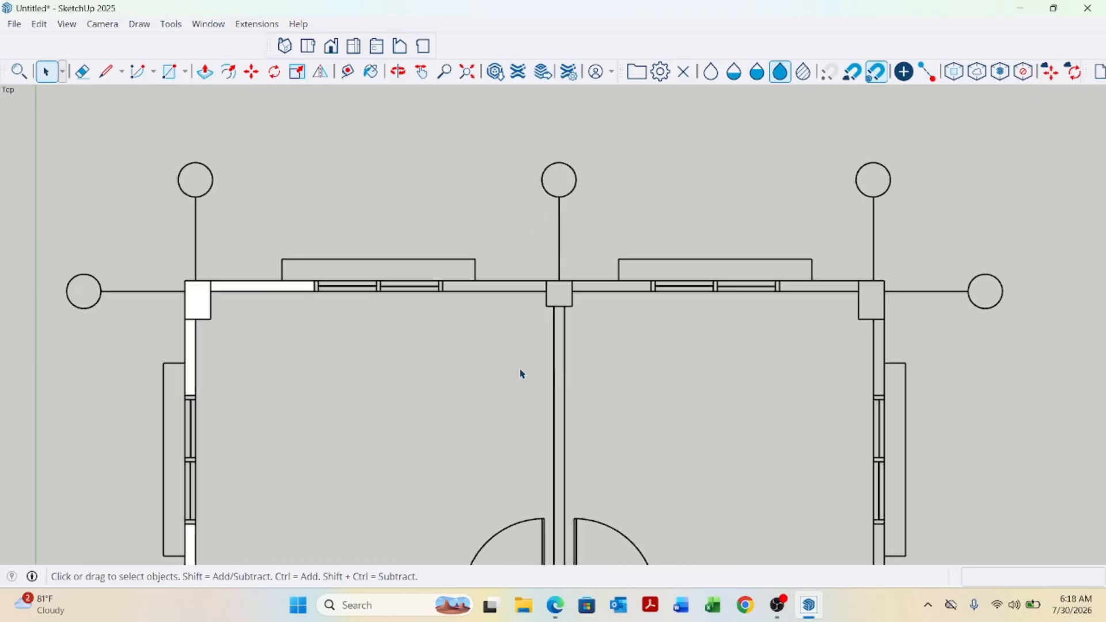
Draw a rectangle about 8' by 5" along the top wall between the two windows across the middle column.
{"action": "key", "text": "r"}
{"action": "scroll", "coordinate": [563, 284], "scroll_direction": "up", "scroll_amount": 5}
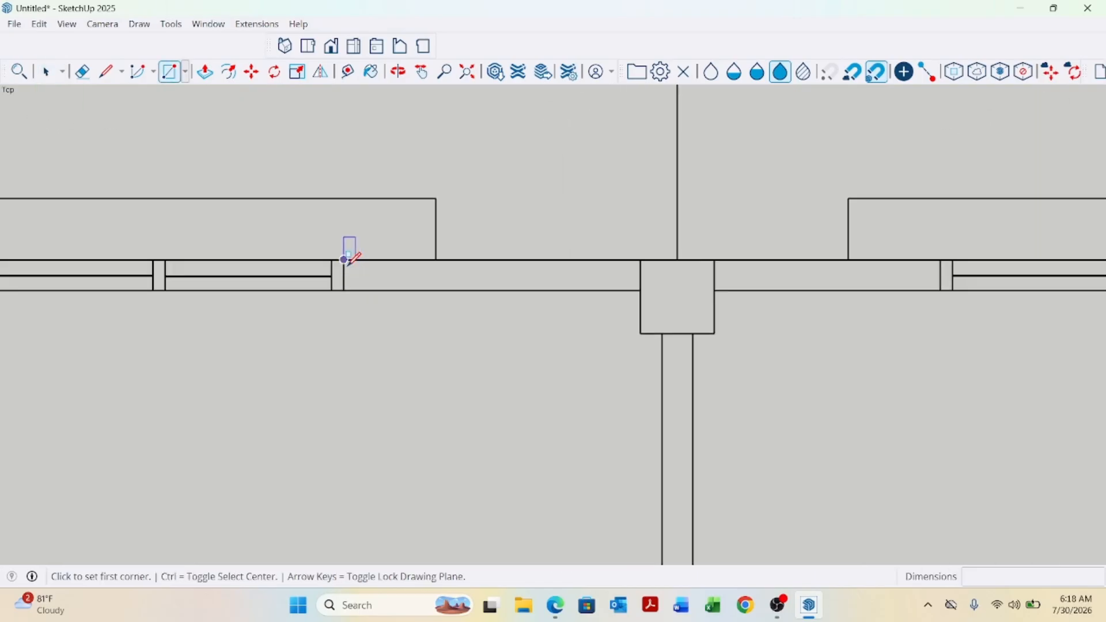
{"action": "left_click", "coordinate": [344, 259]}
{"action": "scroll", "coordinate": [429, 326], "scroll_direction": "down", "scroll_amount": 2}
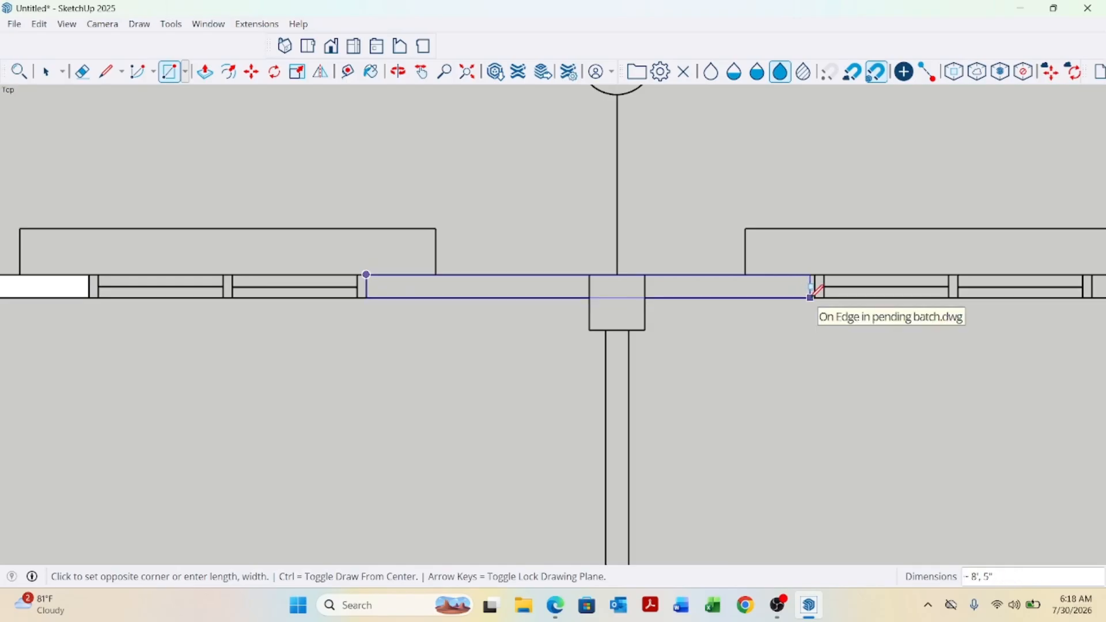
{"action": "left_click", "coordinate": [815, 296]}
Draw a rectangle over the lower part of the middle column, then select the connected faces to check them.
{"action": "scroll", "coordinate": [663, 297], "scroll_direction": "up", "scroll_amount": 2}
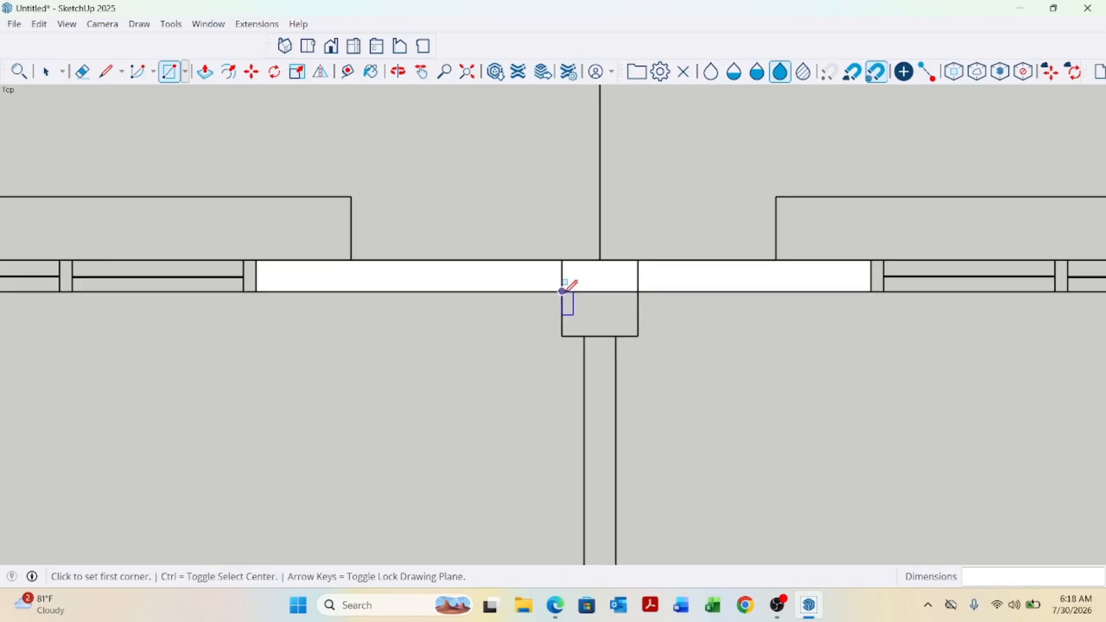
{"action": "left_click", "coordinate": [562, 291]}
{"action": "left_click", "coordinate": [638, 336]}
{"action": "key", "text": "space"}
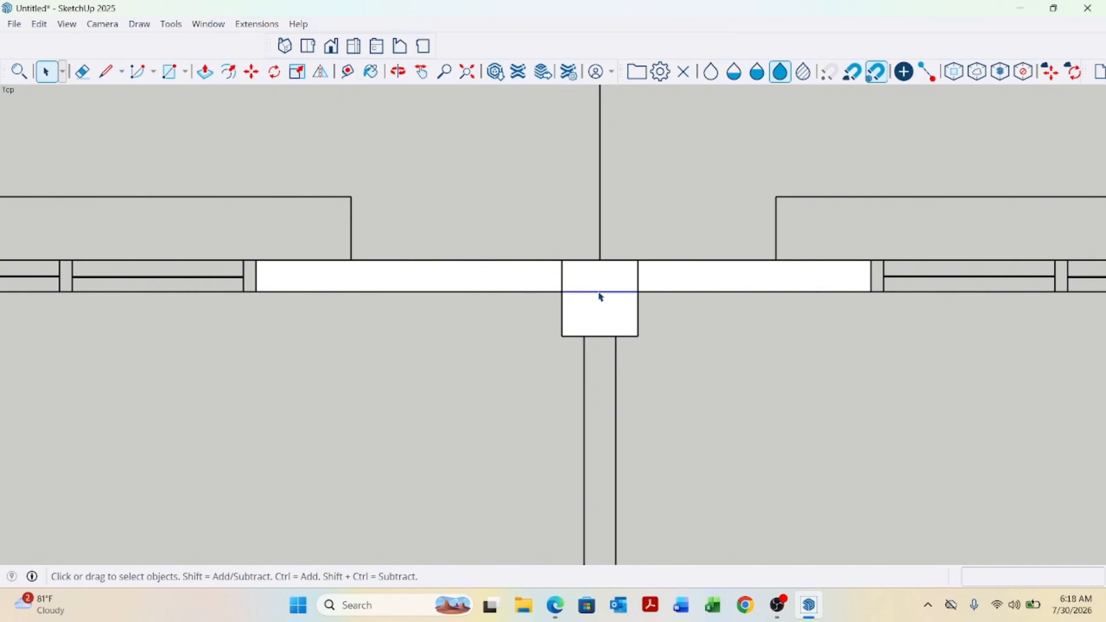
{"action": "triple_click", "coordinate": [601, 280]}
{"action": "scroll", "coordinate": [239, 314], "scroll_direction": "down", "scroll_amount": 4}
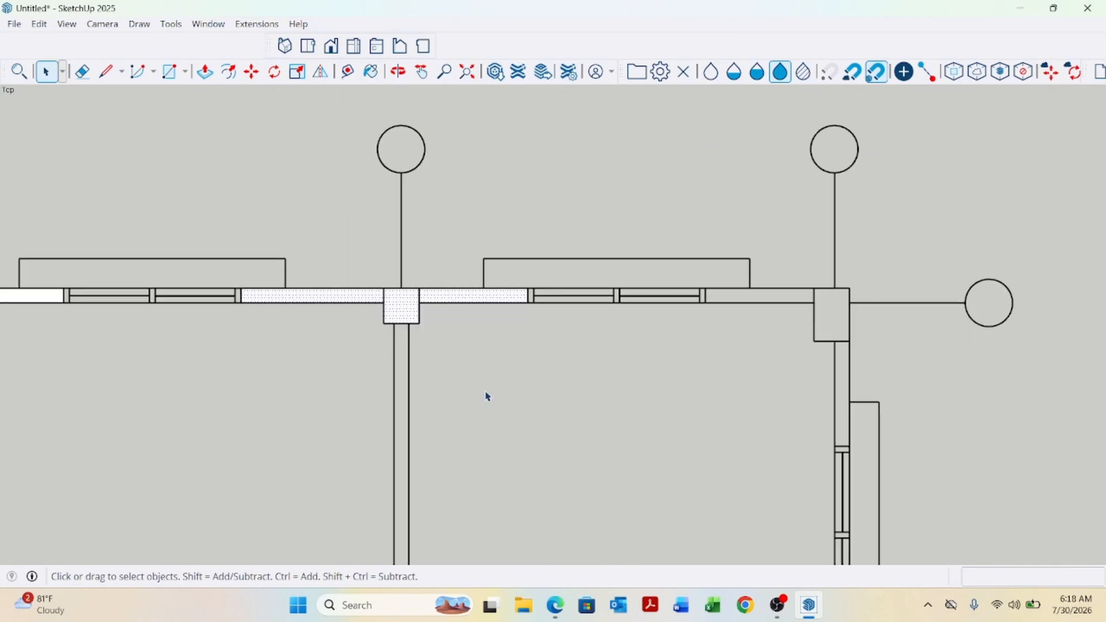
{"action": "left_click", "coordinate": [487, 394]}
Draw a rectangle about 4' by 5" along the top wall from the window to the right corner column.
{"action": "scroll", "coordinate": [253, 351], "scroll_direction": "down", "scroll_amount": 3}
{"action": "scroll", "coordinate": [462, 339], "scroll_direction": "up", "scroll_amount": 2}
{"action": "scroll", "coordinate": [555, 355], "scroll_direction": "up", "scroll_amount": 1}
{"action": "key", "text": "r"}
{"action": "scroll", "coordinate": [610, 314], "scroll_direction": "up", "scroll_amount": 3}
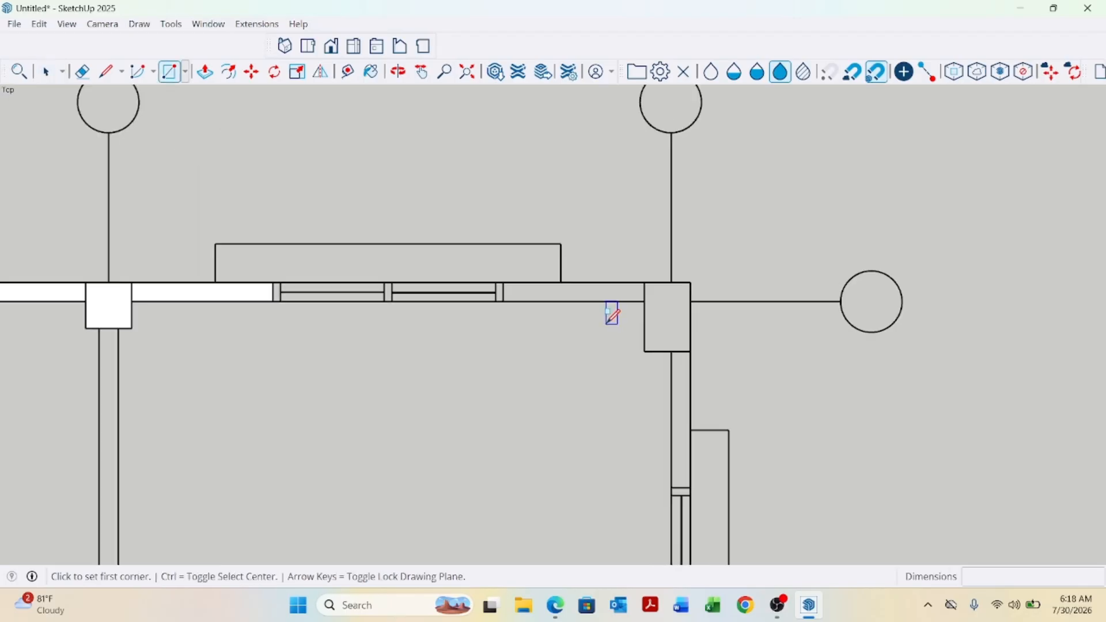
{"action": "left_click", "coordinate": [458, 263]}
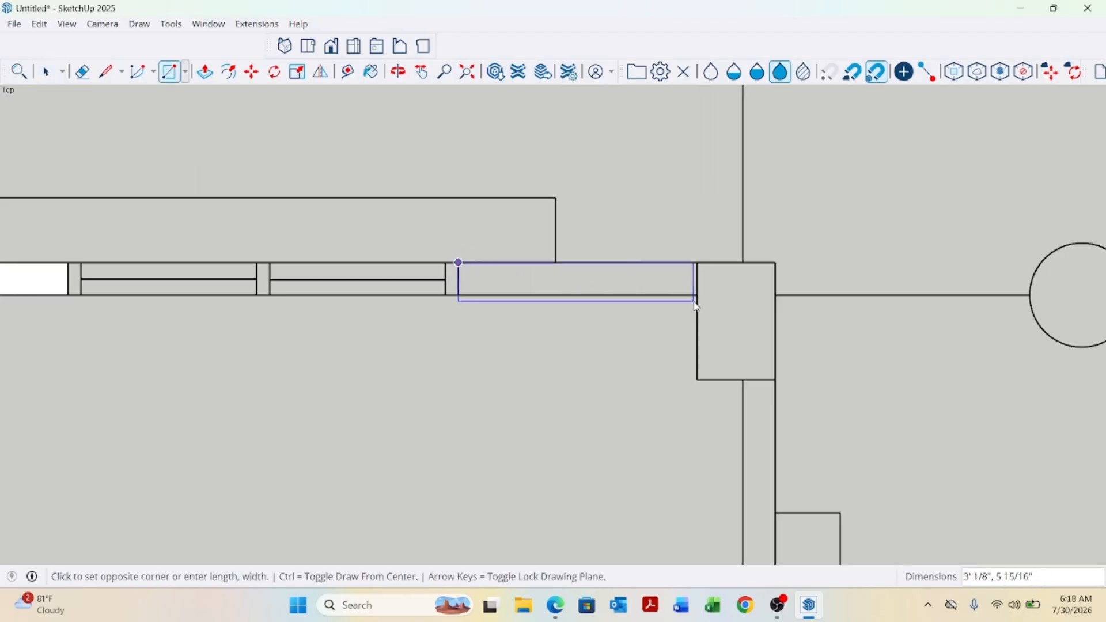
{"action": "left_click", "coordinate": [775, 295]}
Draw a rectangle covering the right corner column.
{"action": "left_click", "coordinate": [698, 262]}
{"action": "scroll", "coordinate": [699, 273], "scroll_direction": "down", "scroll_amount": 1}
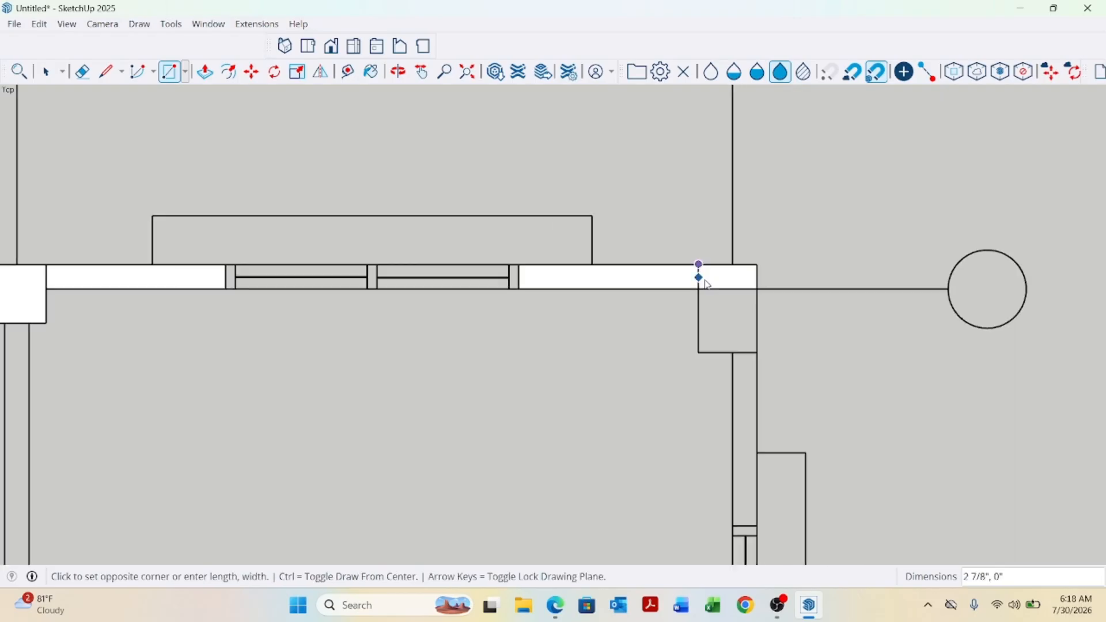
{"action": "scroll", "coordinate": [762, 357], "scroll_direction": "up", "scroll_amount": 2}
{"action": "left_click", "coordinate": [756, 353]}
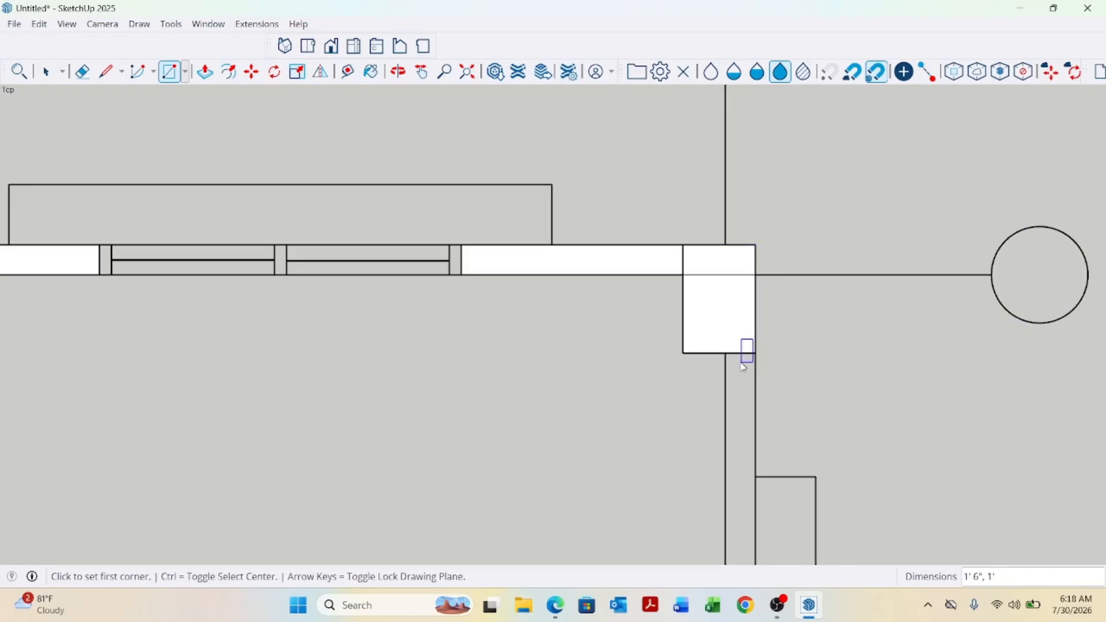
Draw a rectangle about 2'11" long along the right wall below the corner column, then select the new faces to check them.
{"action": "left_click", "coordinate": [726, 354]}
{"action": "scroll", "coordinate": [727, 356], "scroll_direction": "down", "scroll_amount": 2}
{"action": "scroll", "coordinate": [700, 415], "scroll_direction": "up", "scroll_amount": 3}
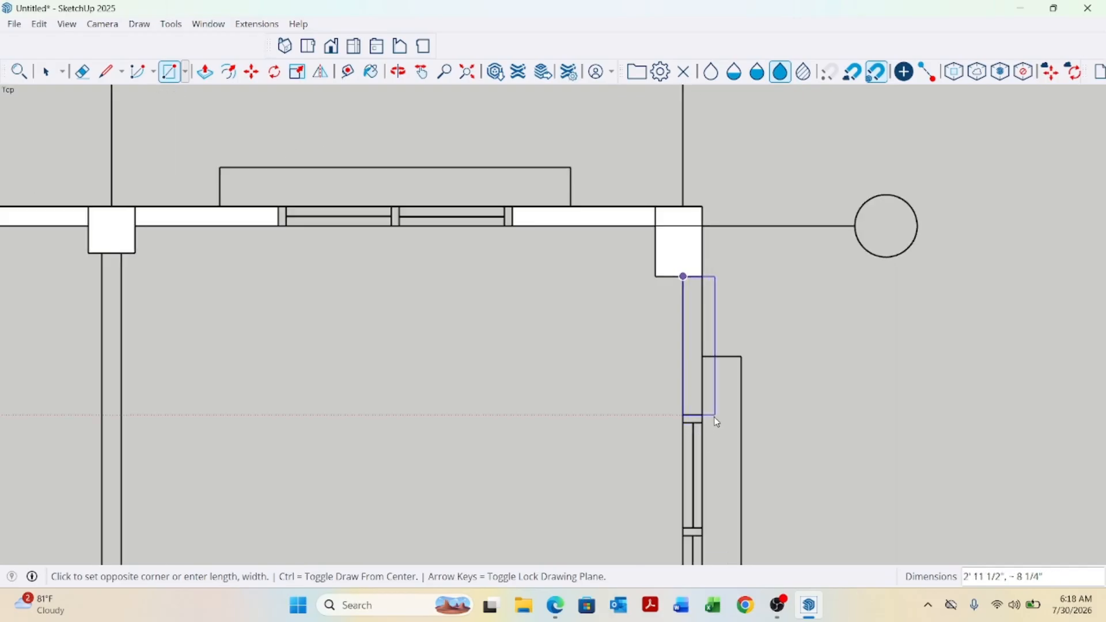
{"action": "left_click", "coordinate": [703, 414]}
{"action": "key", "text": "space"}
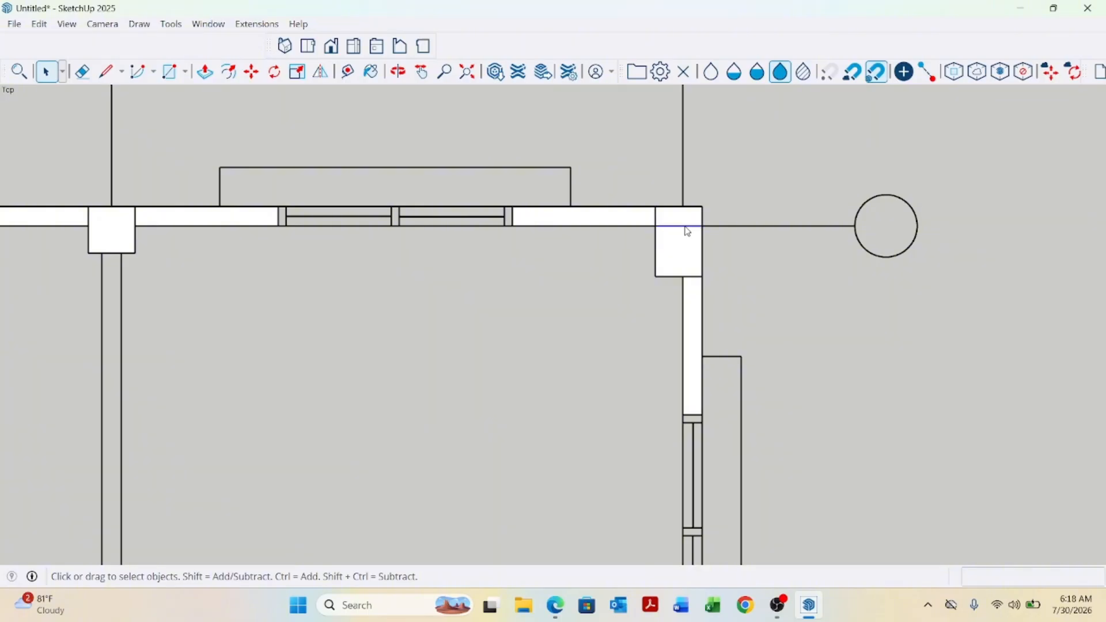
{"action": "left_click", "coordinate": [689, 246]}
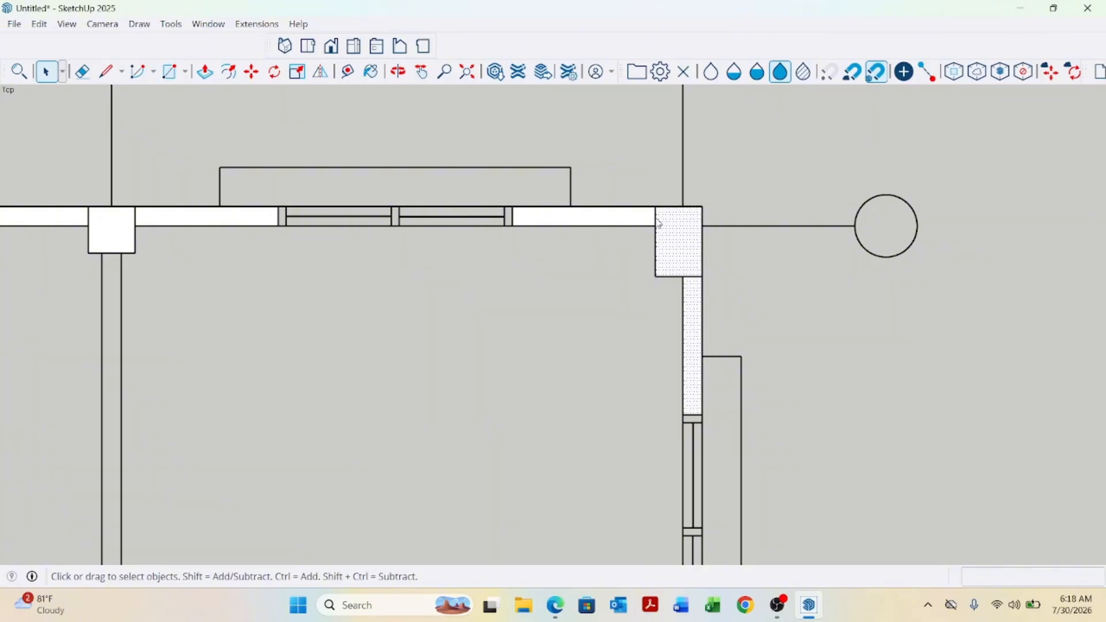
{"action": "left_click", "coordinate": [656, 220]}
{"action": "left_click", "coordinate": [678, 245]}
{"action": "scroll", "coordinate": [634, 346], "scroll_direction": "down", "scroll_amount": 6}
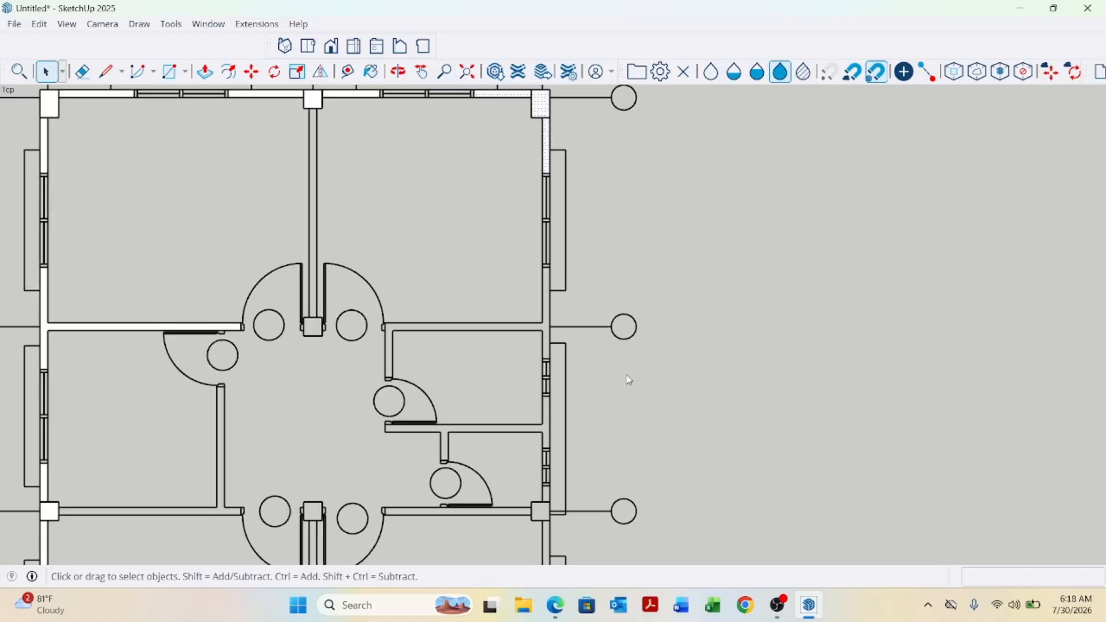
Trace the outline of the interior horizontal wall and its adjoining right wall segment with lines to form a face.
{"action": "key", "text": "l"}
{"action": "scroll", "coordinate": [382, 316], "scroll_direction": "up", "scroll_amount": 5}
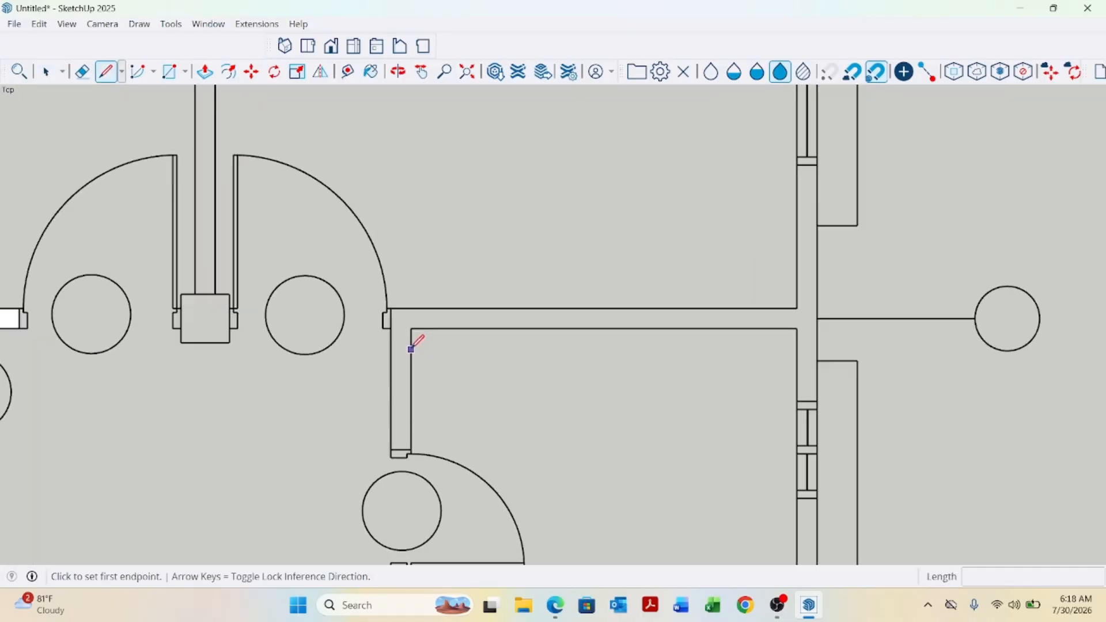
{"action": "left_click", "coordinate": [411, 309]}
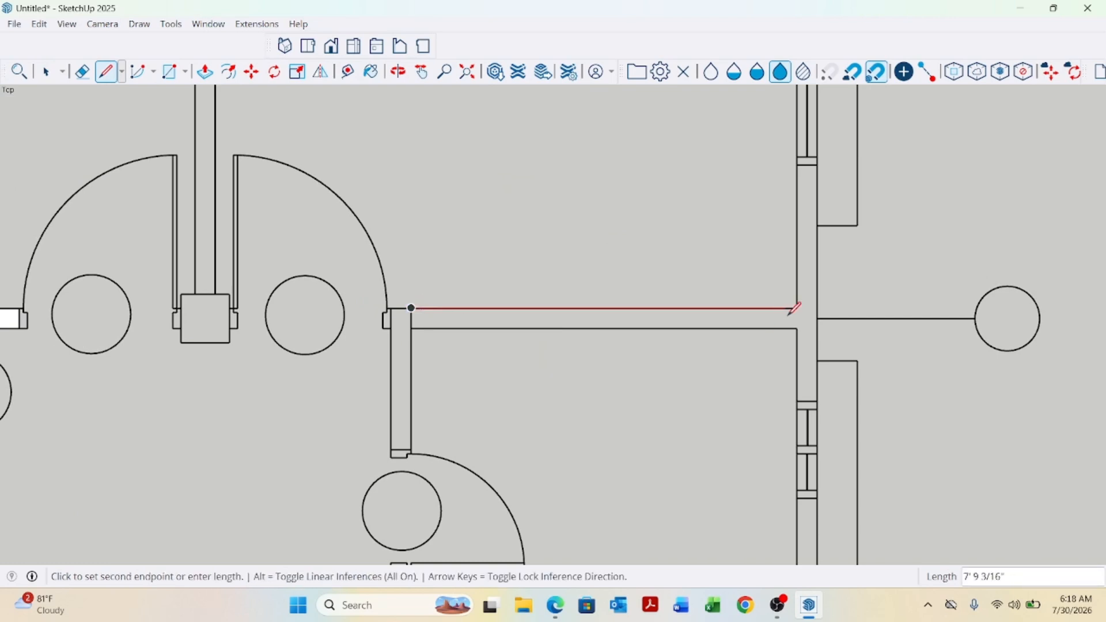
{"action": "left_click", "coordinate": [797, 165]}
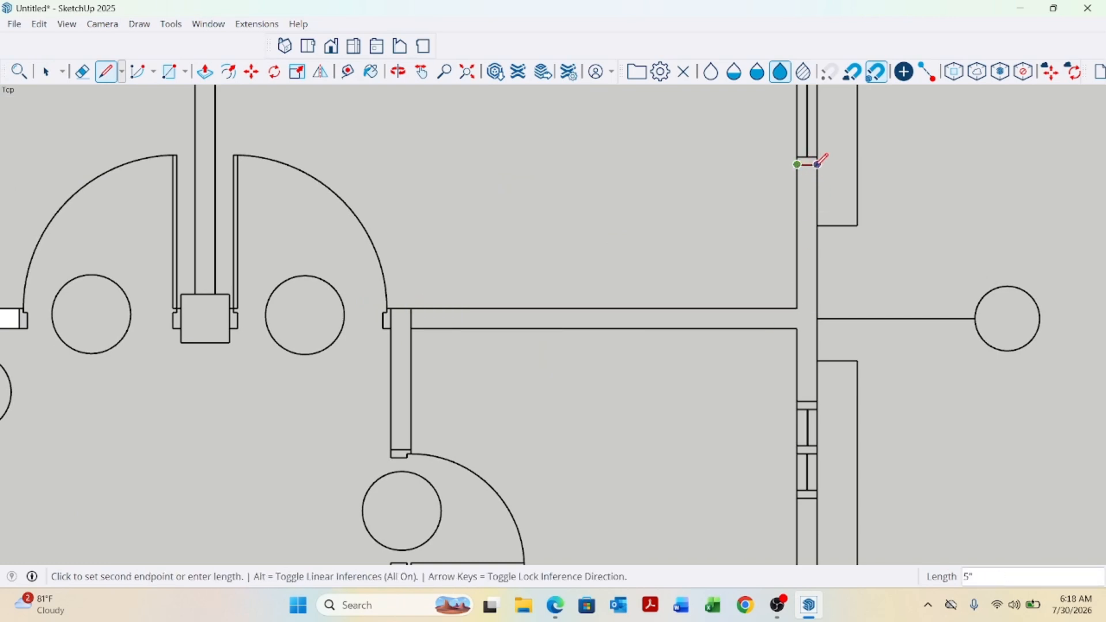
{"action": "left_click", "coordinate": [817, 166]}
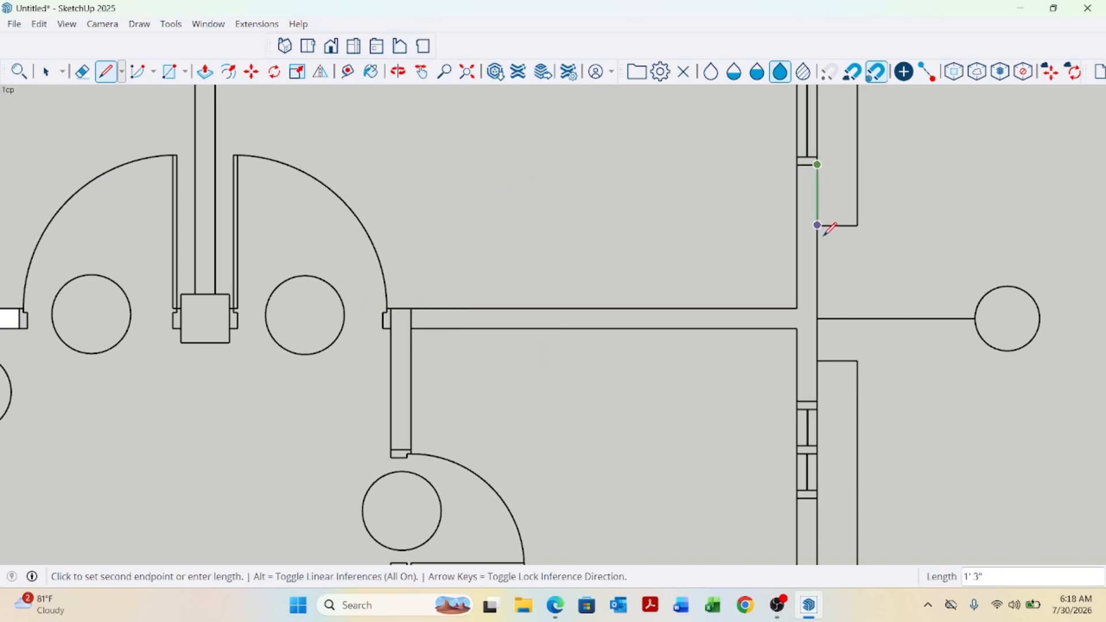
{"action": "left_click", "coordinate": [817, 400]}
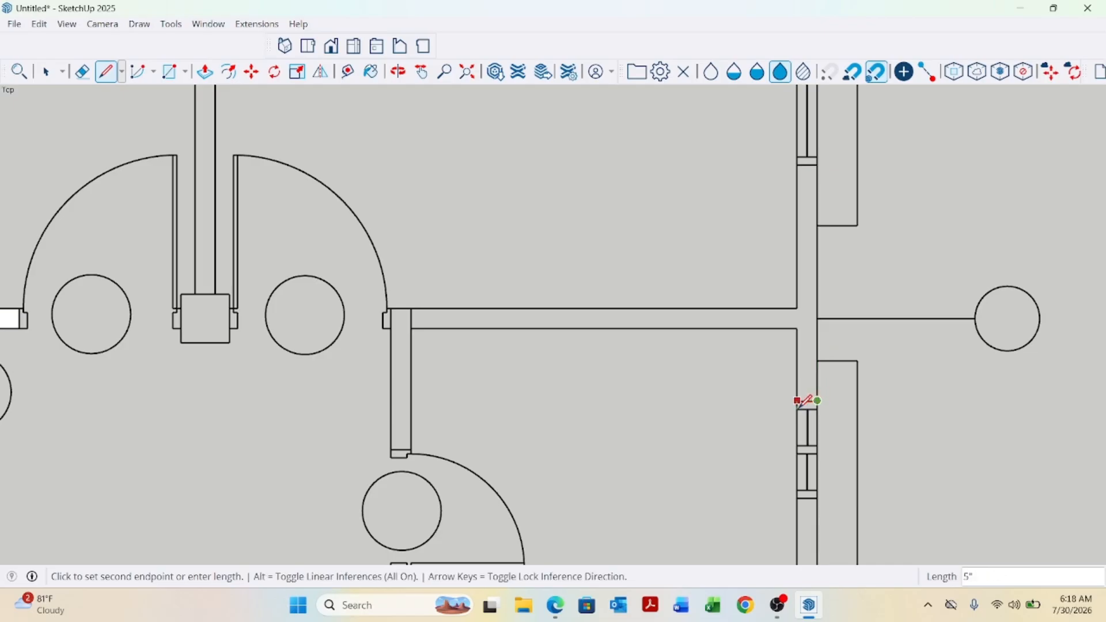
{"action": "left_click", "coordinate": [797, 328]}
{"action": "left_click", "coordinate": [412, 328]}
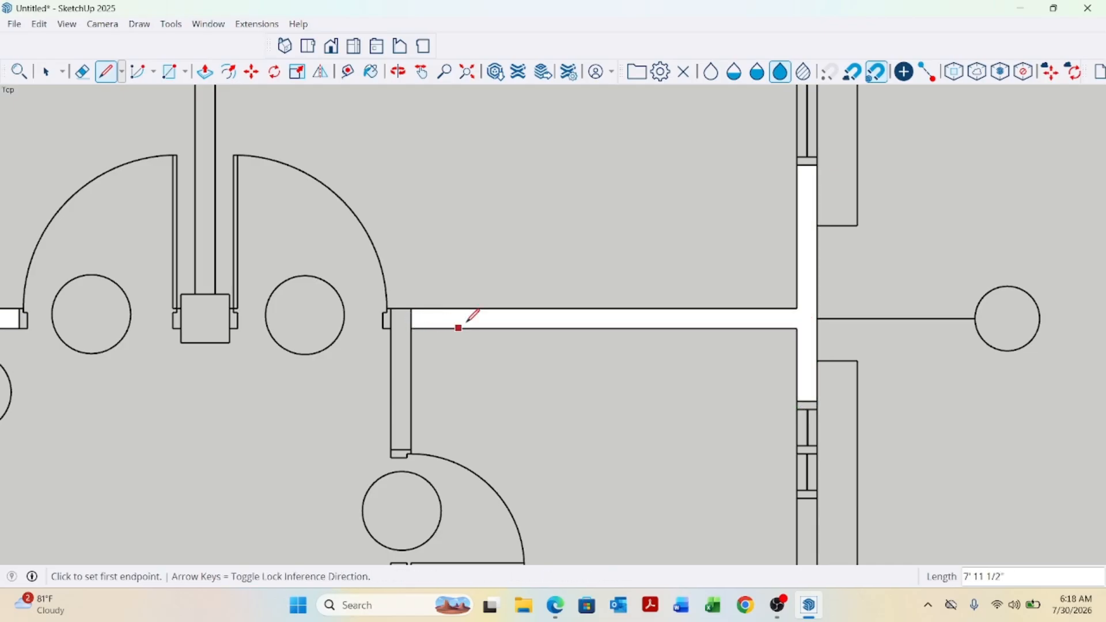
Trace the lower interior horizontal wall and the right wall segment beside it with lines to close a face.
{"action": "scroll", "coordinate": [600, 222], "scroll_direction": "down", "scroll_amount": 5}
{"action": "scroll", "coordinate": [663, 305], "scroll_direction": "up", "scroll_amount": 6}
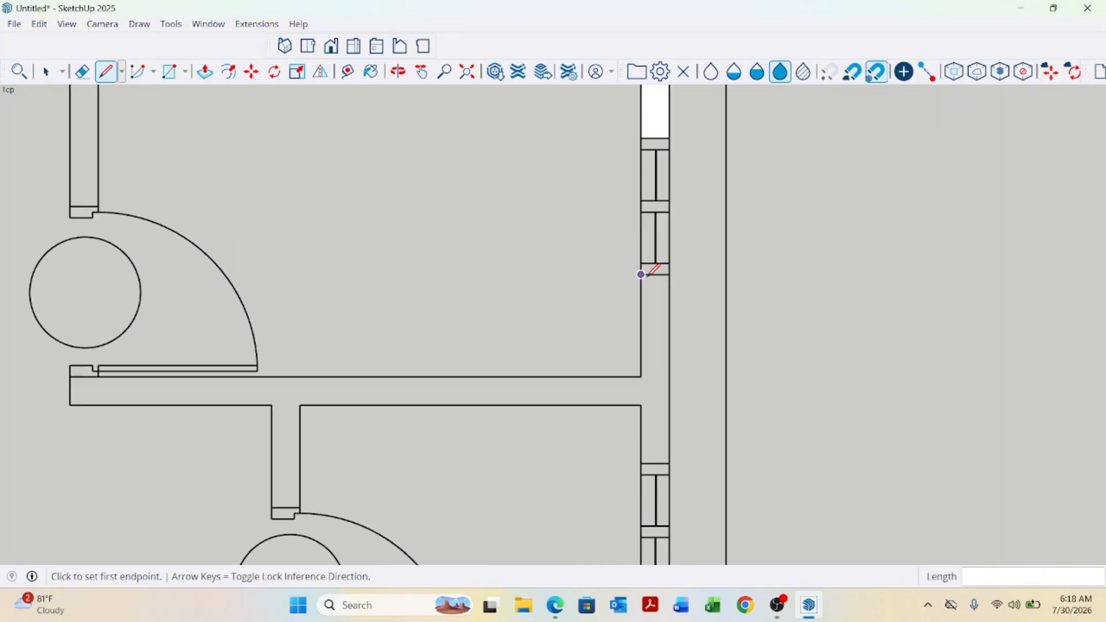
{"action": "left_click", "coordinate": [642, 275]}
{"action": "left_click", "coordinate": [641, 377]}
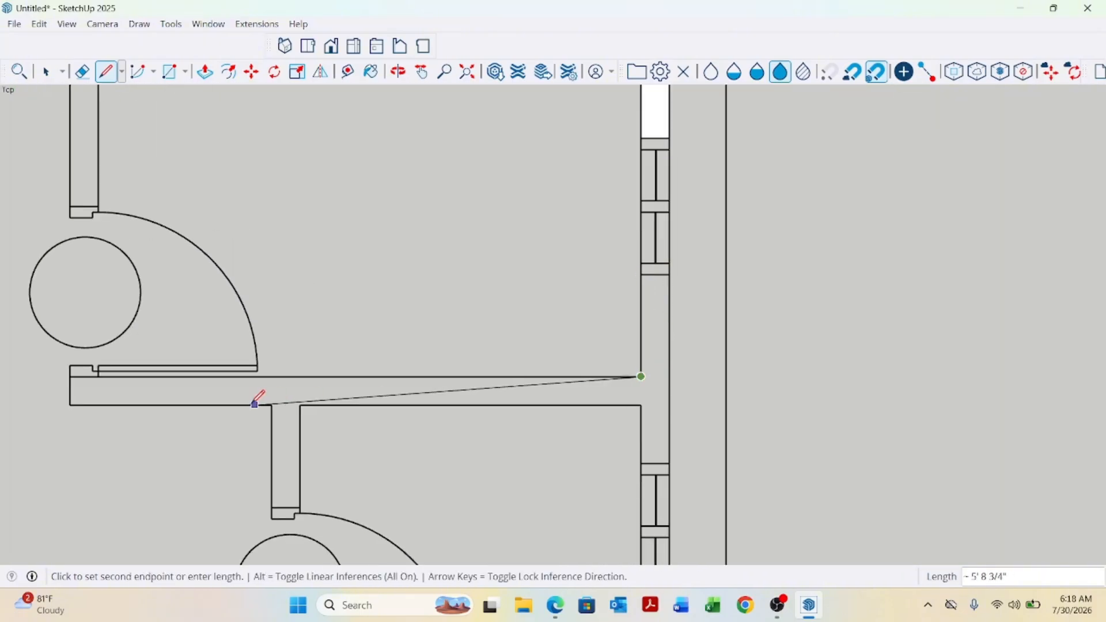
{"action": "scroll", "coordinate": [81, 388], "scroll_direction": "up", "scroll_amount": 2}
{"action": "left_click", "coordinate": [70, 377]}
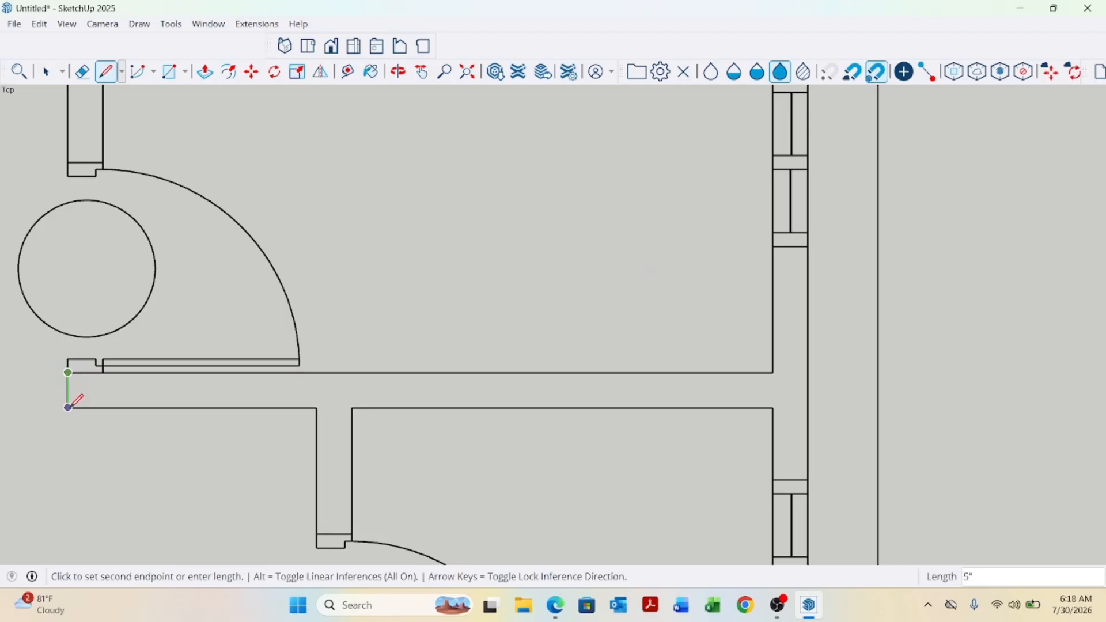
{"action": "left_click", "coordinate": [68, 408]}
{"action": "scroll", "coordinate": [593, 424], "scroll_direction": "down", "scroll_amount": 1}
{"action": "scroll", "coordinate": [694, 415], "scroll_direction": "up", "scroll_amount": 1}
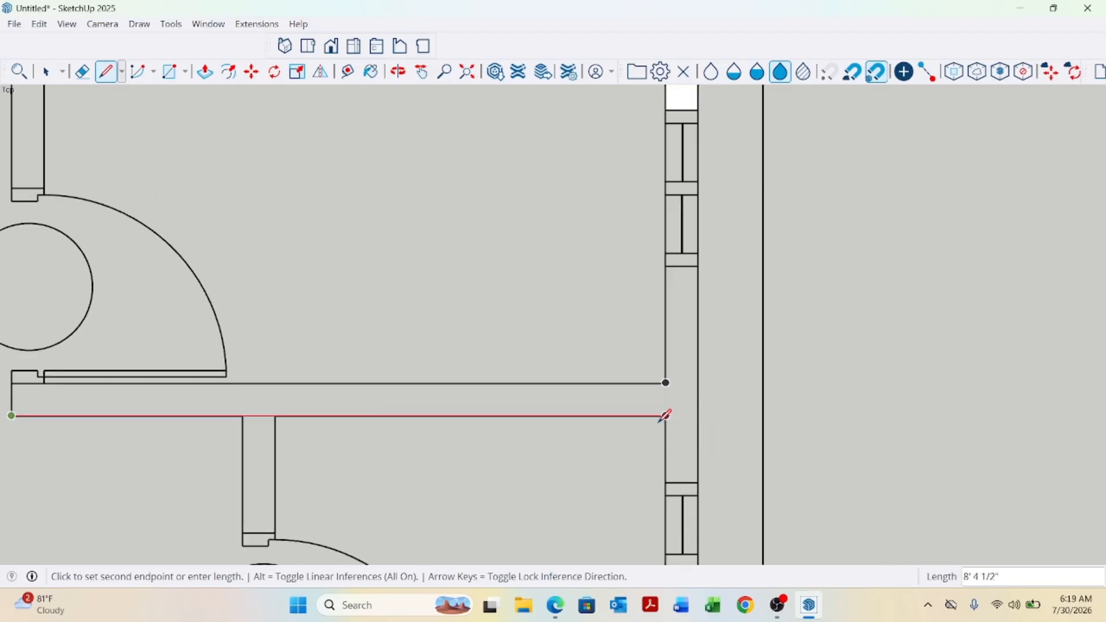
{"action": "left_click", "coordinate": [666, 416]}
{"action": "scroll", "coordinate": [659, 383], "scroll_direction": "down", "scroll_amount": 1}
{"action": "scroll", "coordinate": [647, 426], "scroll_direction": "up", "scroll_amount": 1}
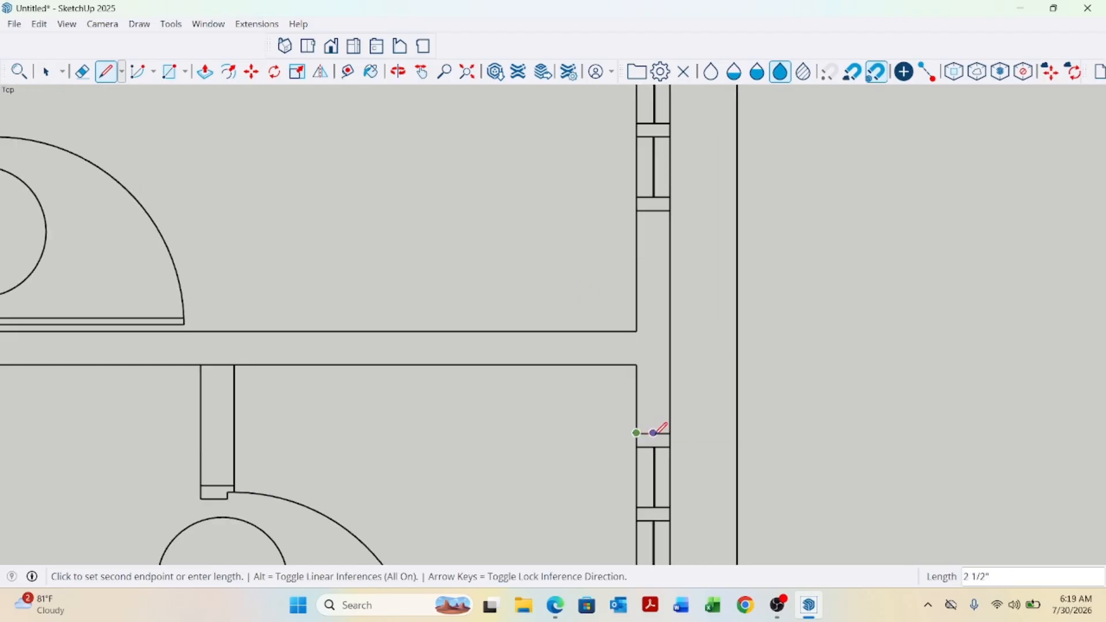
{"action": "scroll", "coordinate": [667, 388], "scroll_direction": "down", "scroll_amount": 1}
{"action": "scroll", "coordinate": [691, 277], "scroll_direction": "up", "scroll_amount": 1}
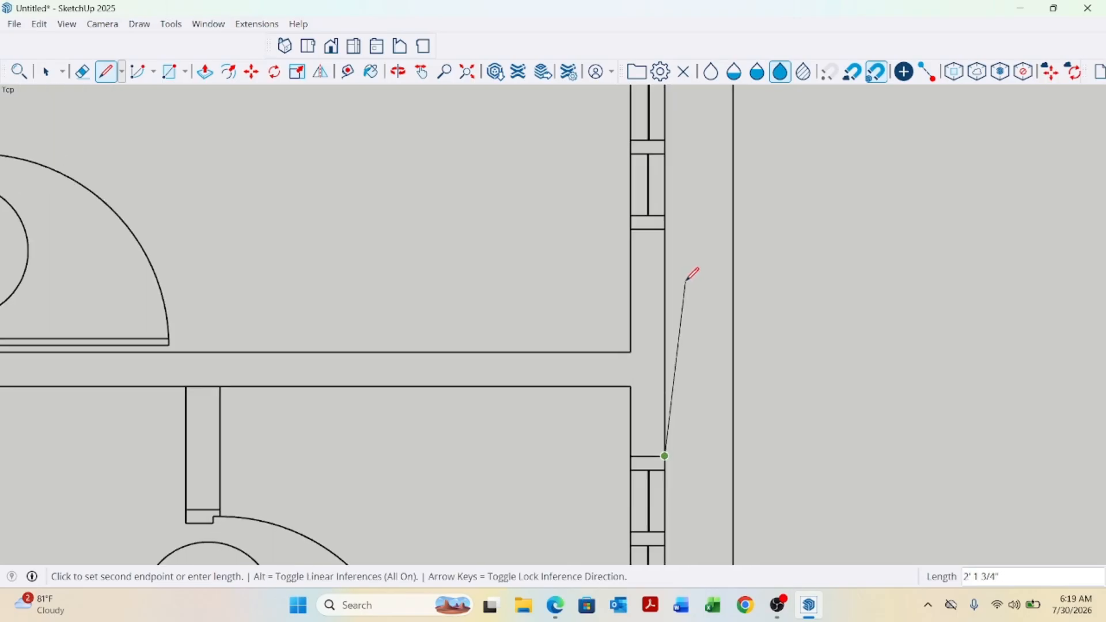
{"action": "left_click", "coordinate": [665, 228]}
{"action": "scroll", "coordinate": [570, 231], "scroll_direction": "down", "scroll_amount": 3}
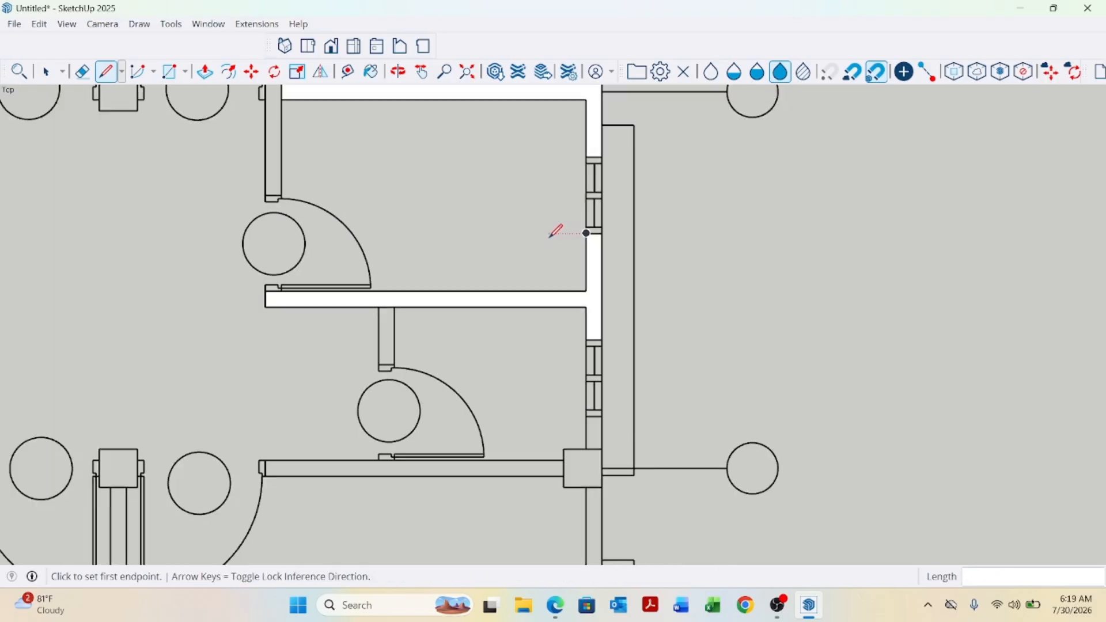
Trace the horizontal wall running left from the right middle column with lines.
{"action": "scroll", "coordinate": [599, 332], "scroll_direction": "up", "scroll_amount": 4}
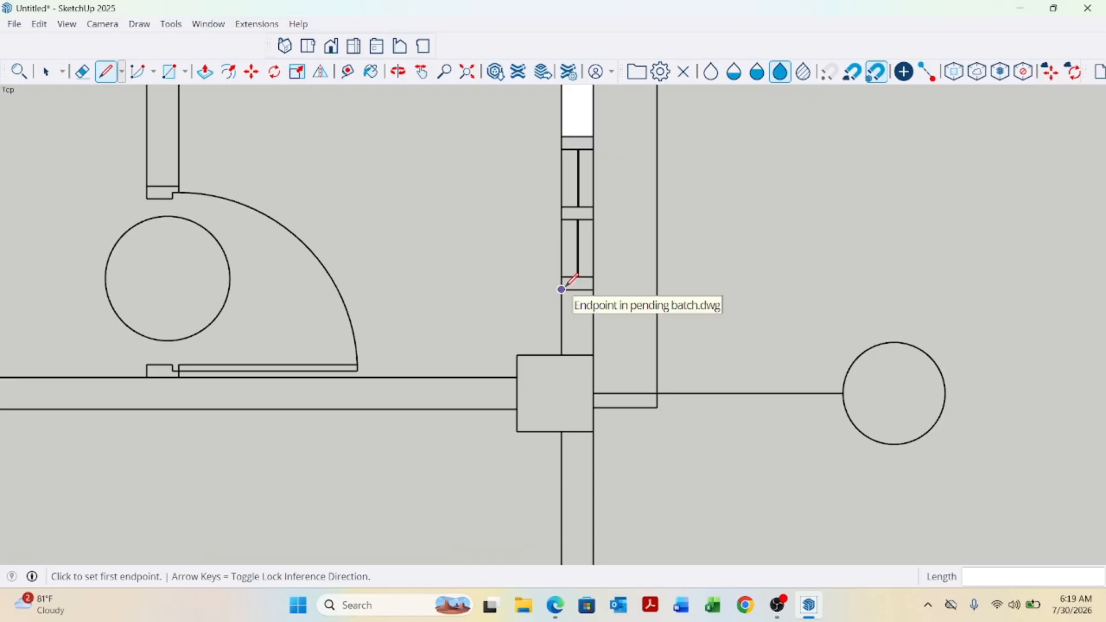
{"action": "left_click", "coordinate": [562, 290]}
{"action": "left_click", "coordinate": [517, 355]}
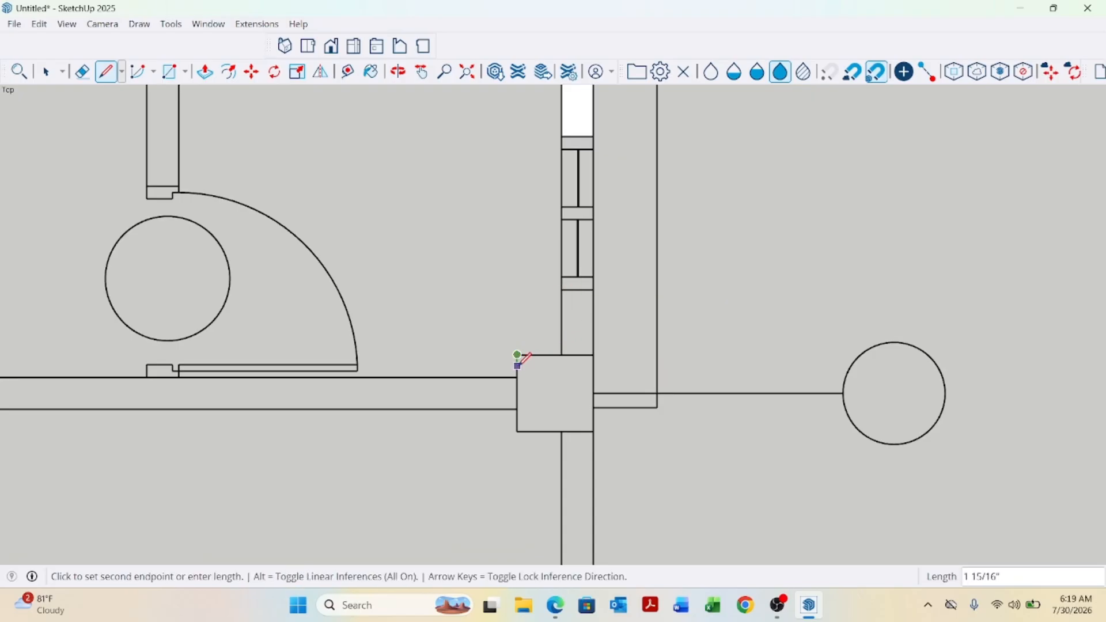
{"action": "left_click", "coordinate": [517, 377]}
{"action": "scroll", "coordinate": [585, 371], "scroll_direction": "down", "scroll_amount": 3}
{"action": "scroll", "coordinate": [352, 380], "scroll_direction": "up", "scroll_amount": 3}
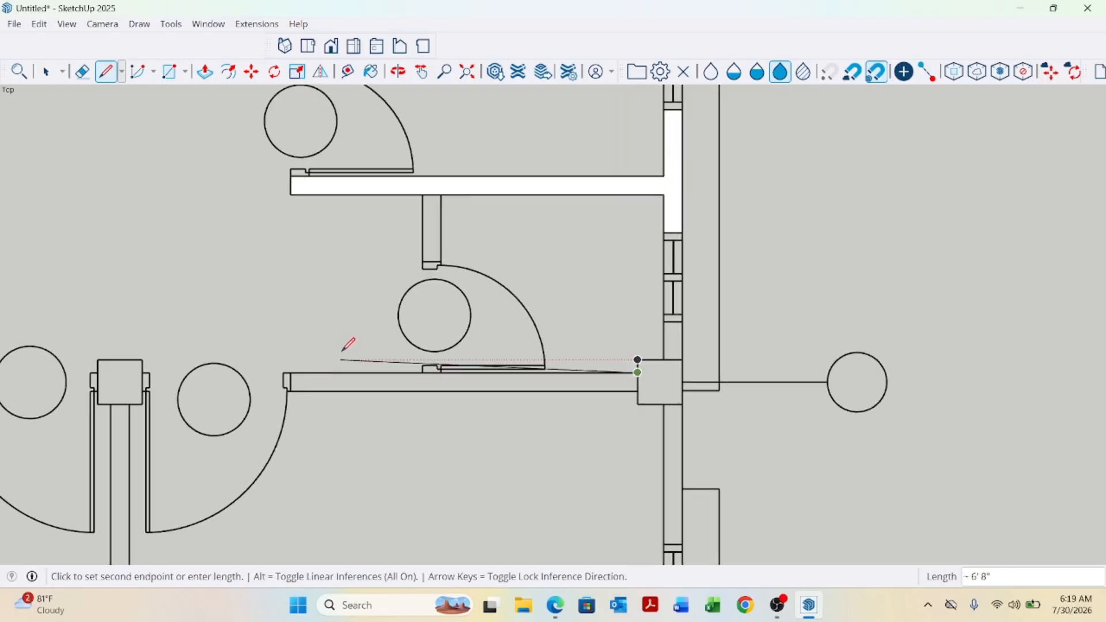
{"action": "scroll", "coordinate": [357, 364], "scroll_direction": "up", "scroll_amount": 2}
{"action": "left_click", "coordinate": [306, 369]}
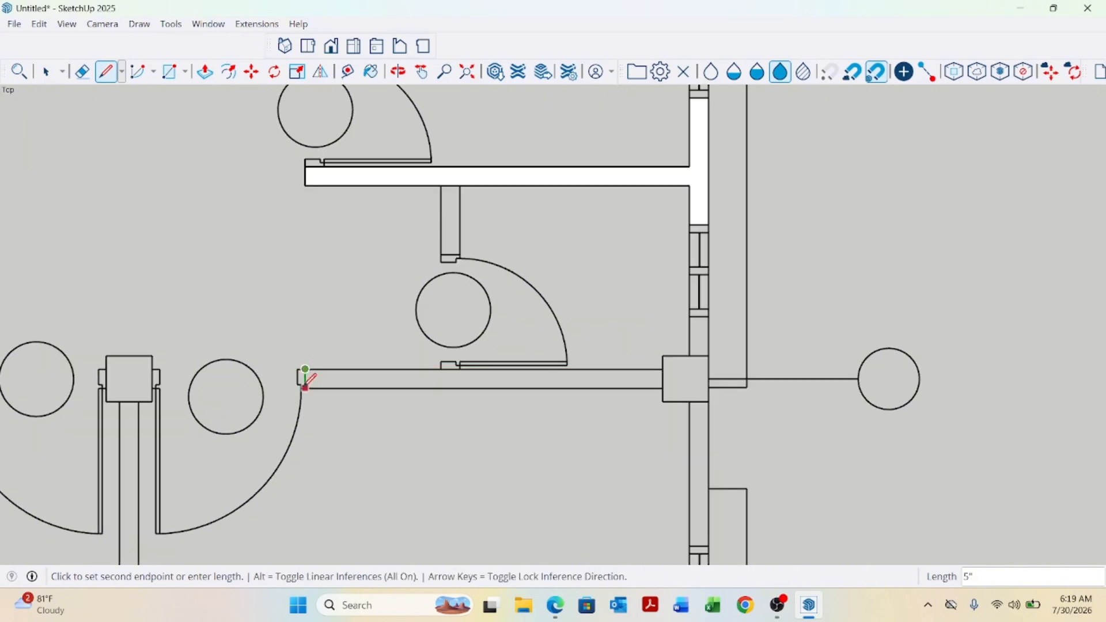
{"action": "scroll", "coordinate": [309, 385], "scroll_direction": "up", "scroll_amount": 1}
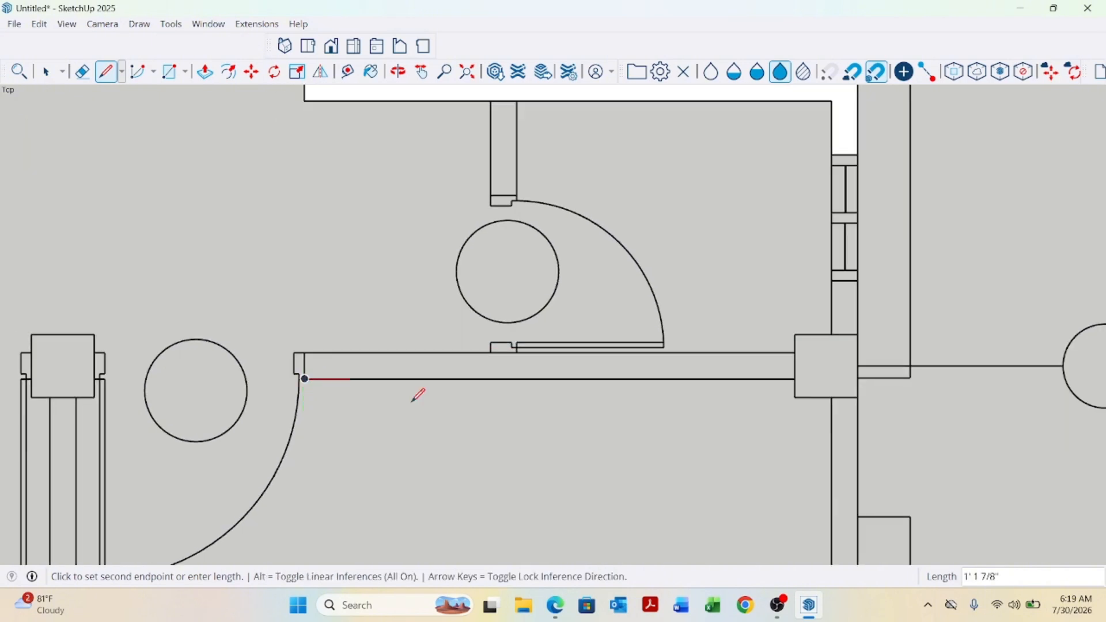
{"action": "left_click", "coordinate": [795, 379]}
{"action": "left_click", "coordinate": [832, 398]}
Close the outline with lines along the right vertical wall segment above and below the middle column.
{"action": "scroll", "coordinate": [733, 289], "scroll_direction": "down", "scroll_amount": 3}
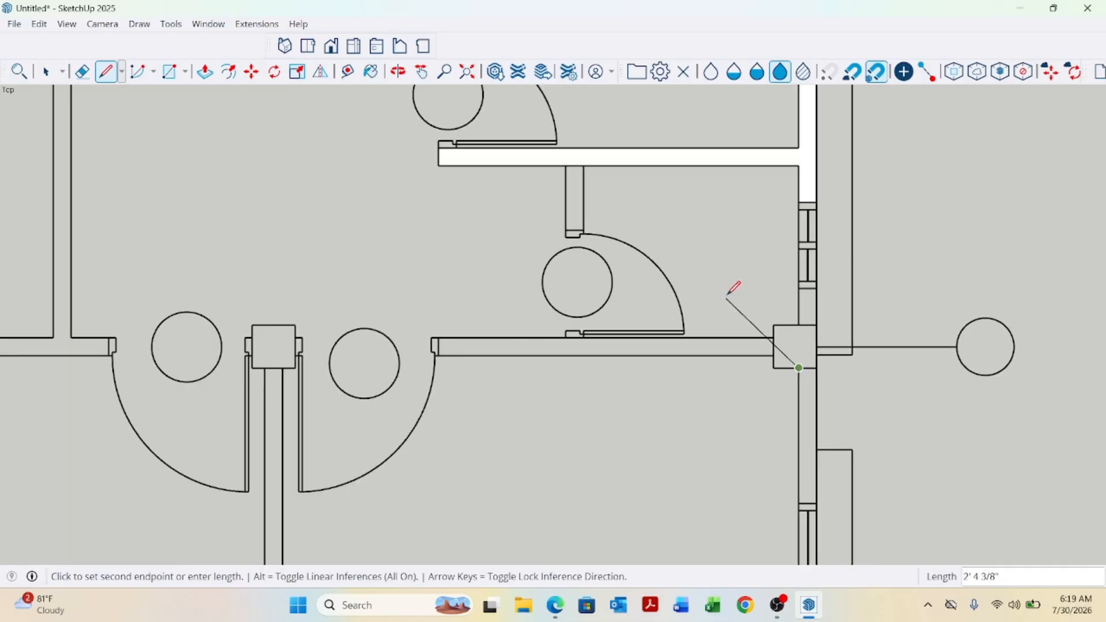
{"action": "scroll", "coordinate": [761, 407], "scroll_direction": "up", "scroll_amount": 3}
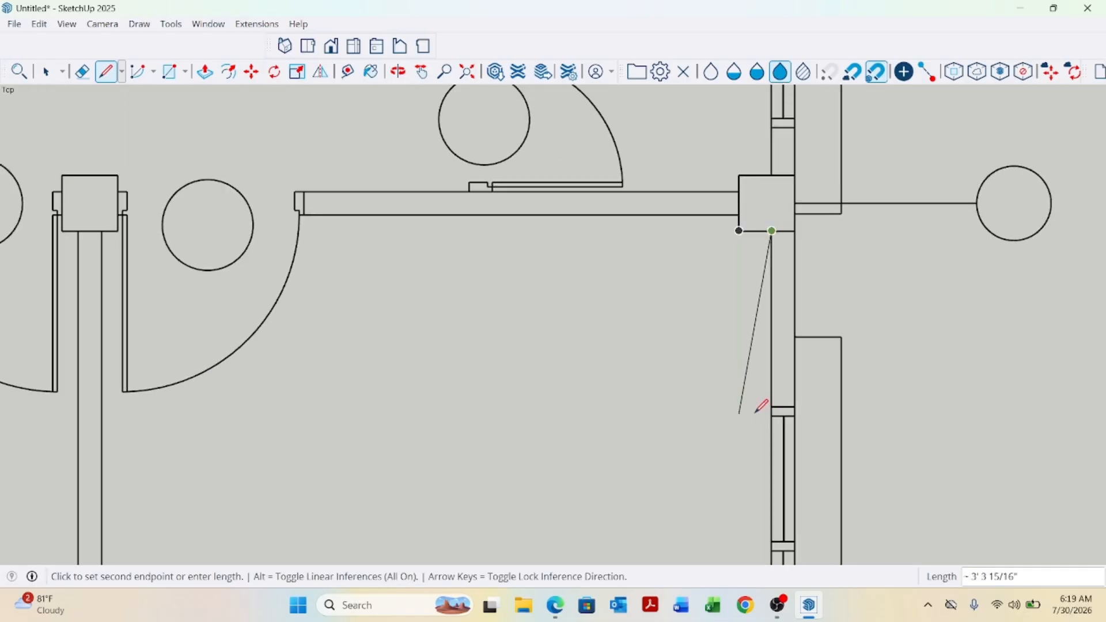
{"action": "left_click", "coordinate": [795, 406]}
{"action": "scroll", "coordinate": [795, 404], "scroll_direction": "down", "scroll_amount": 2}
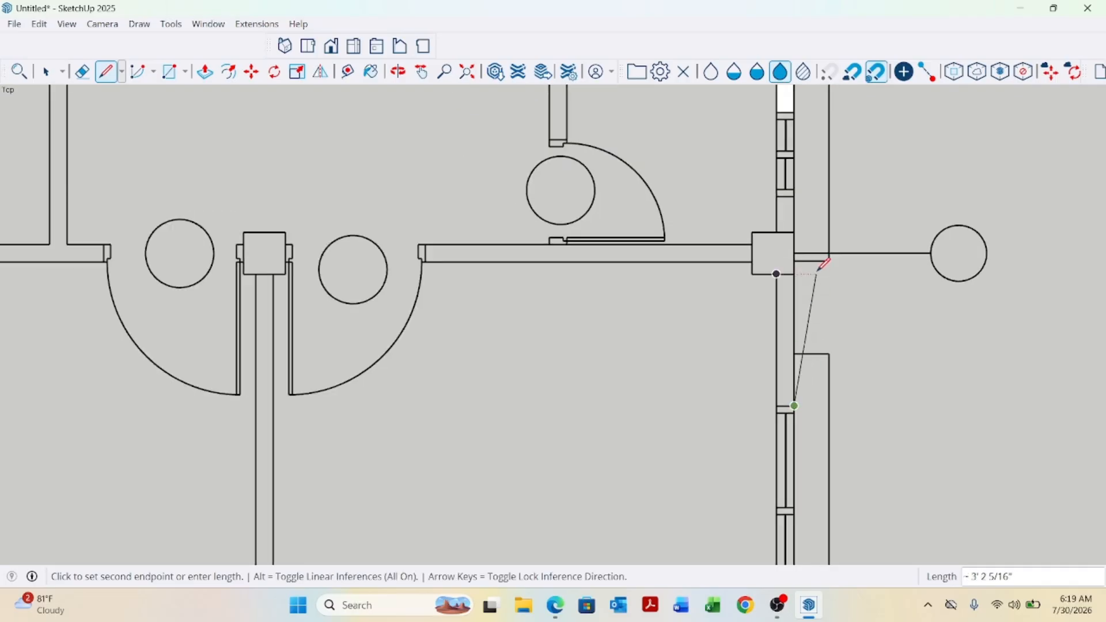
{"action": "left_click", "coordinate": [794, 194]}
{"action": "scroll", "coordinate": [567, 206], "scroll_direction": "down", "scroll_amount": 1}
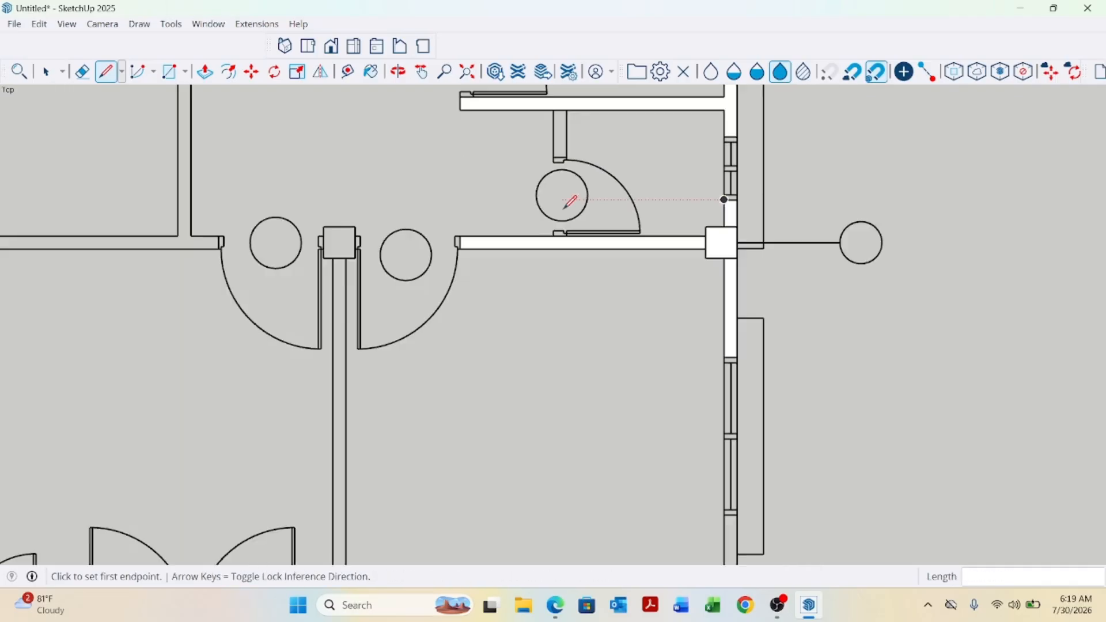
{"action": "scroll", "coordinate": [570, 201], "scroll_direction": "down", "scroll_amount": 3}
{"action": "scroll", "coordinate": [635, 321], "scroll_direction": "up", "scroll_amount": 4}
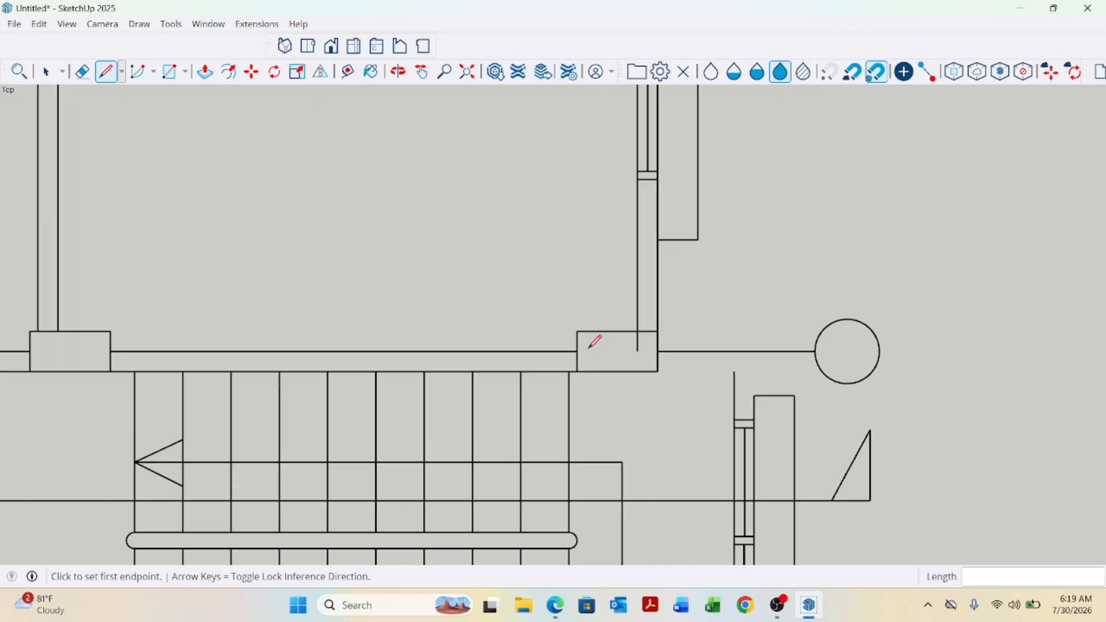
{"action": "scroll", "coordinate": [588, 347], "scroll_direction": "up", "scroll_amount": 1}
{"action": "left_click", "coordinate": [578, 321]}
{"action": "scroll", "coordinate": [588, 307], "scroll_direction": "down", "scroll_amount": 1}
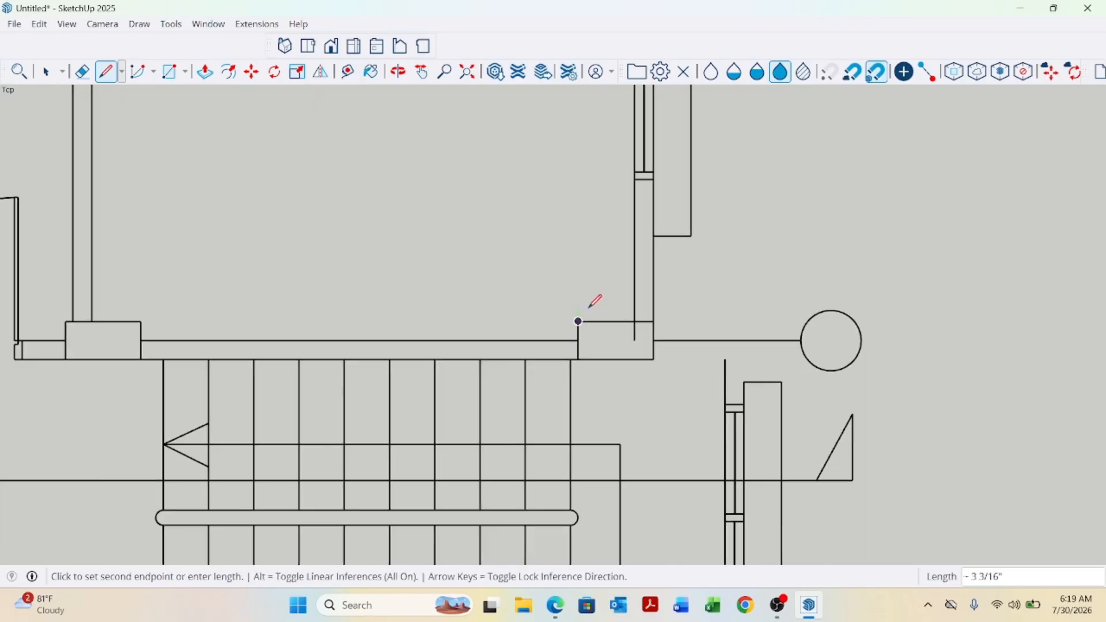
{"action": "scroll", "coordinate": [589, 308], "scroll_direction": "down", "scroll_amount": 2}
{"action": "key", "text": "Escape"}
Trace the outline of the upper stair column and the vertical wall above it with lines to close a face.
{"action": "scroll", "coordinate": [715, 372], "scroll_direction": "up", "scroll_amount": 2}
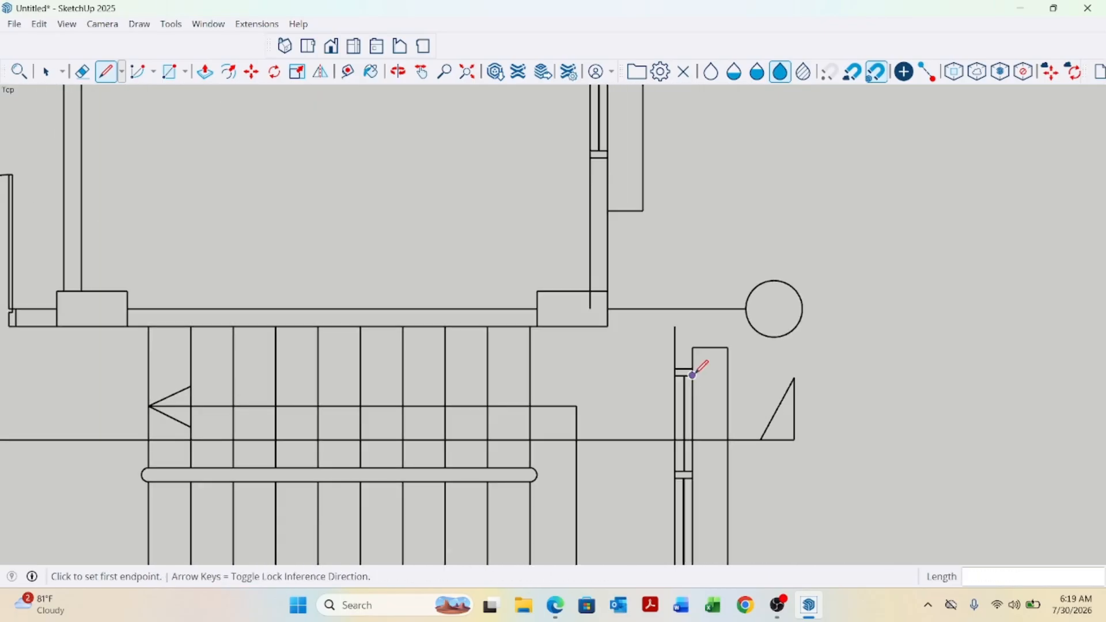
{"action": "left_click", "coordinate": [692, 369]}
{"action": "left_click", "coordinate": [692, 308]}
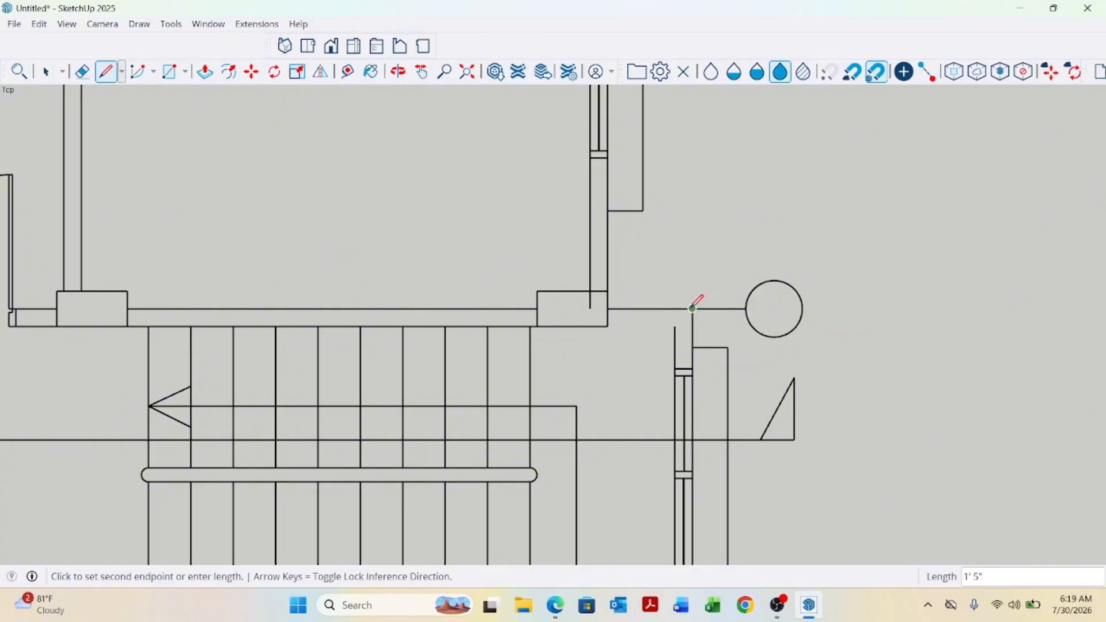
{"action": "left_click", "coordinate": [608, 308]}
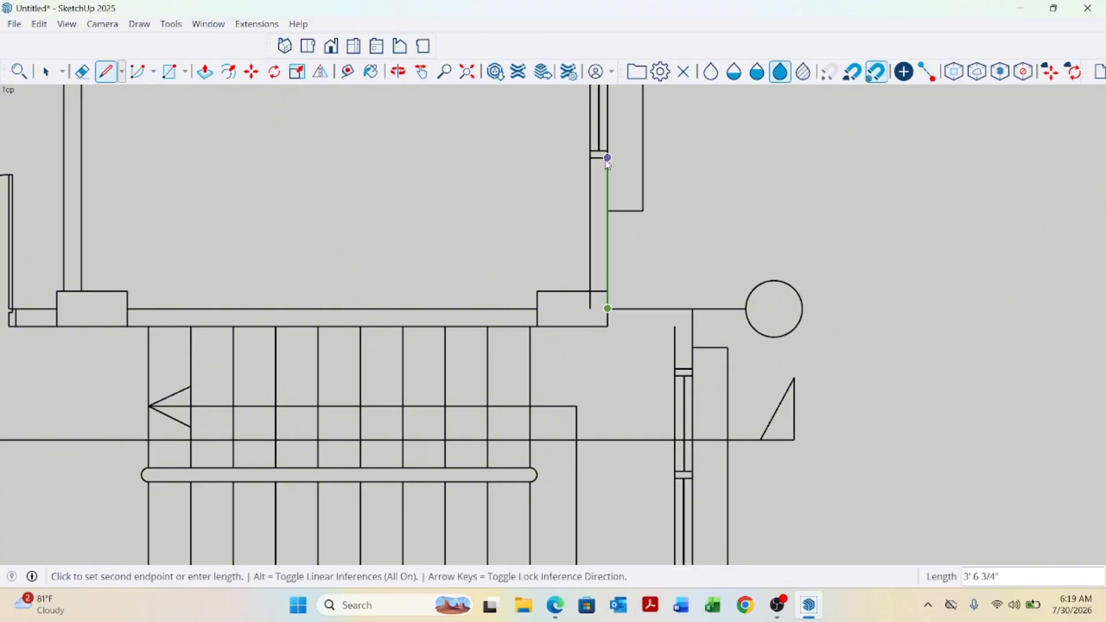
{"action": "left_click", "coordinate": [608, 158]}
{"action": "left_click", "coordinate": [590, 158]}
{"action": "left_click", "coordinate": [590, 291]}
{"action": "left_click", "coordinate": [538, 327]}
{"action": "left_click", "coordinate": [676, 327]}
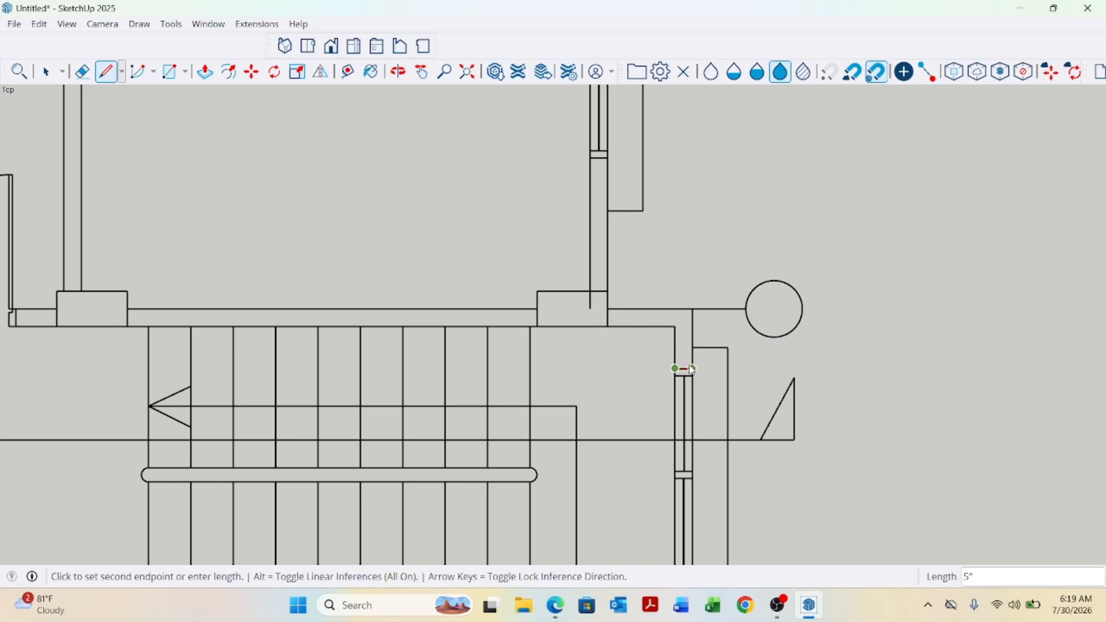
{"action": "left_click", "coordinate": [693, 368]}
Draw a line across the wall at the column's right edge to split the column from the wall.
{"action": "scroll", "coordinate": [609, 319], "scroll_direction": "up", "scroll_amount": 3}
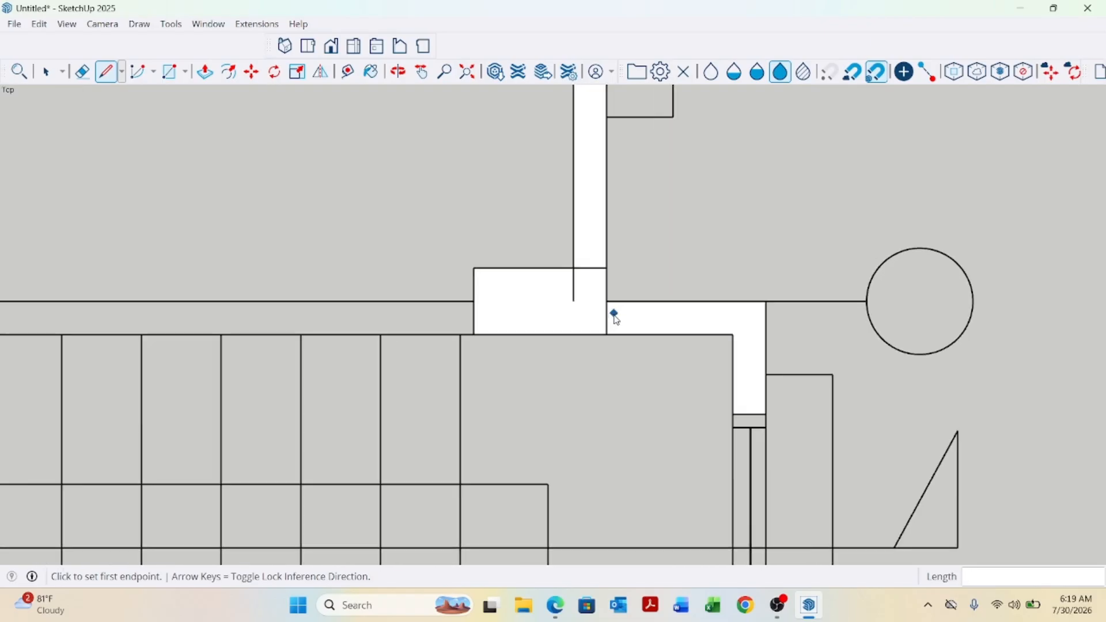
{"action": "left_click", "coordinate": [608, 303]}
{"action": "left_click", "coordinate": [607, 333]}
{"action": "scroll", "coordinate": [563, 227], "scroll_direction": "down", "scroll_amount": 5}
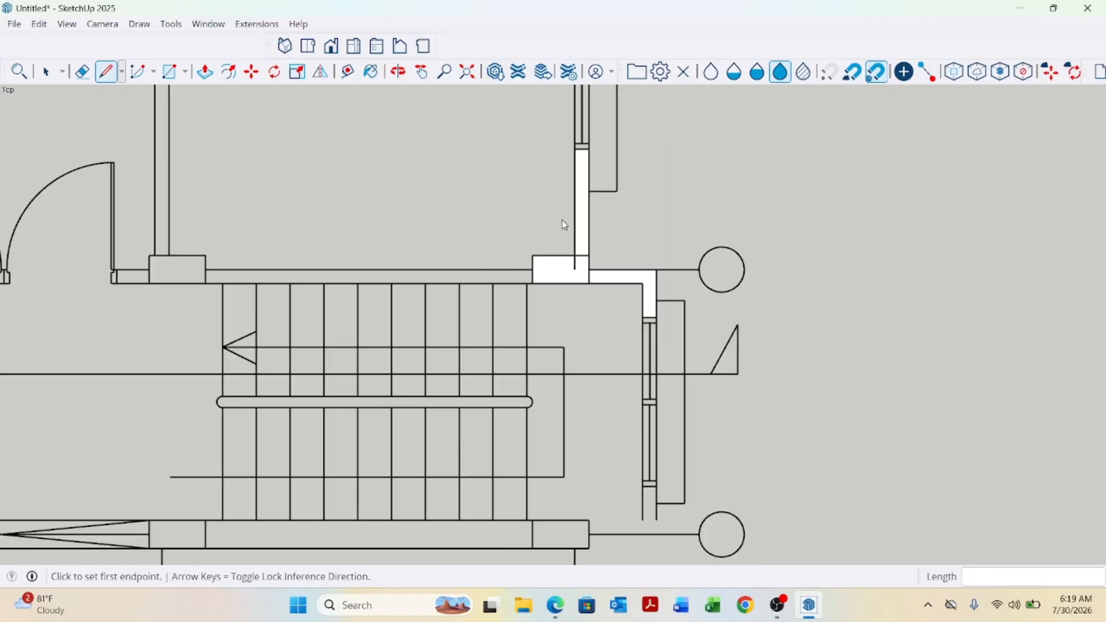
Trace the lower right wall segment beside the stair's bottom column with lines to close a face.
{"action": "scroll", "coordinate": [585, 378], "scroll_direction": "up", "scroll_amount": 2}
{"action": "scroll", "coordinate": [585, 377], "scroll_direction": "up", "scroll_amount": 2}
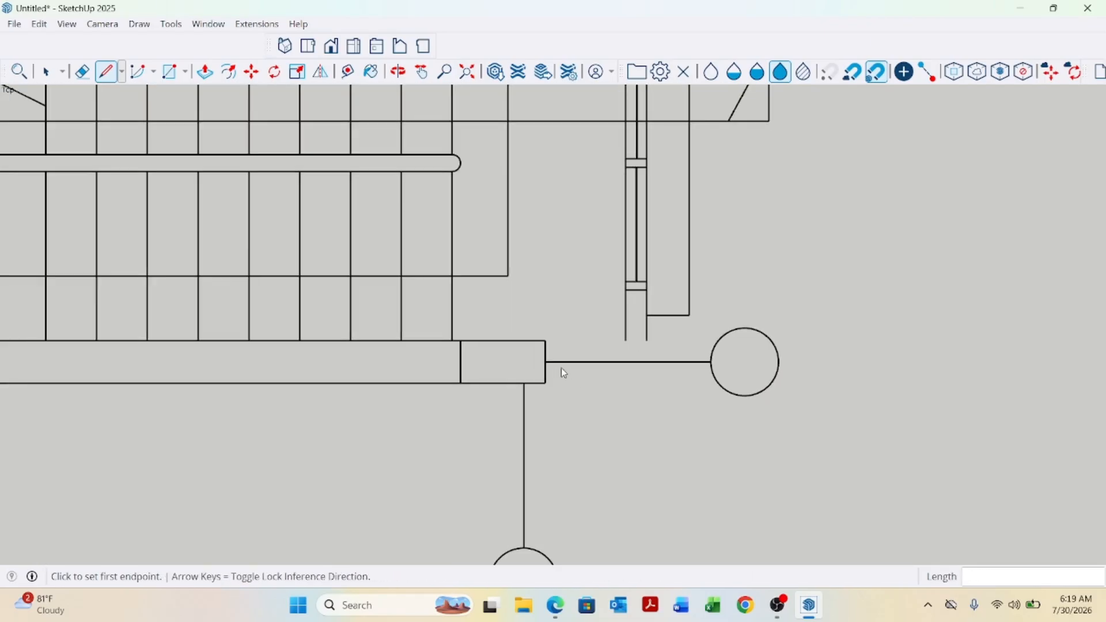
{"action": "left_click", "coordinate": [647, 290]}
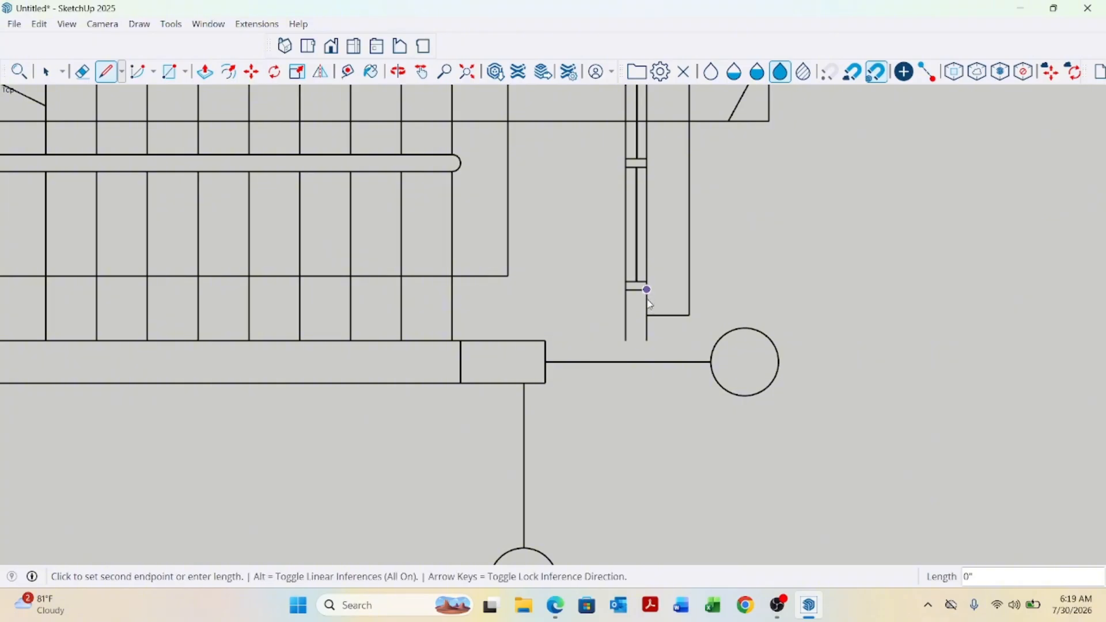
{"action": "left_click", "coordinate": [647, 362]}
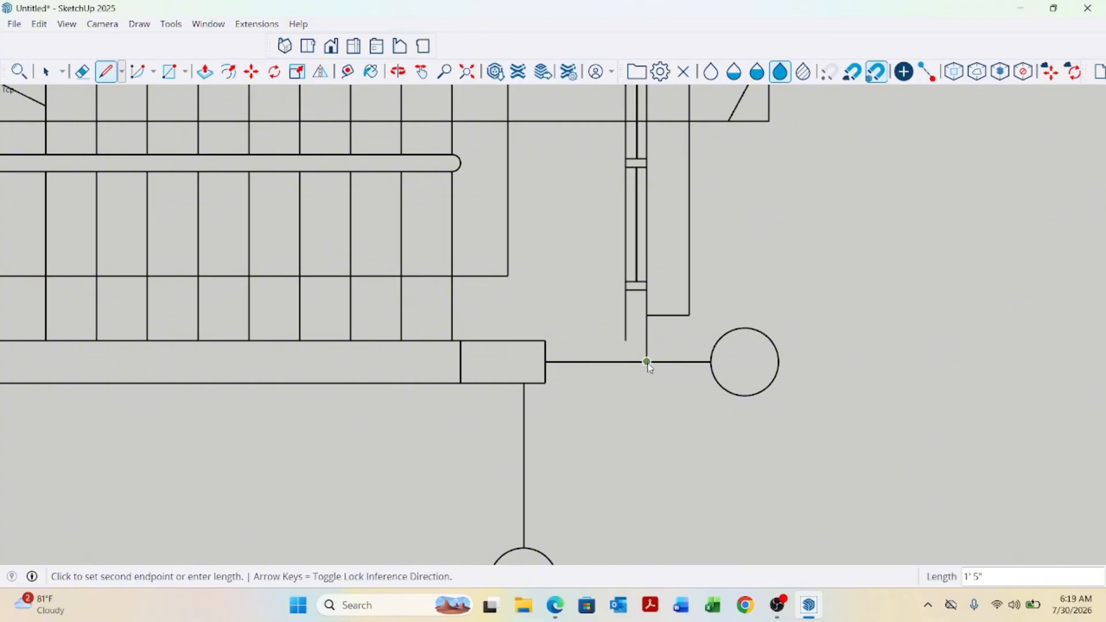
{"action": "left_click", "coordinate": [546, 341]}
{"action": "left_click", "coordinate": [626, 341]}
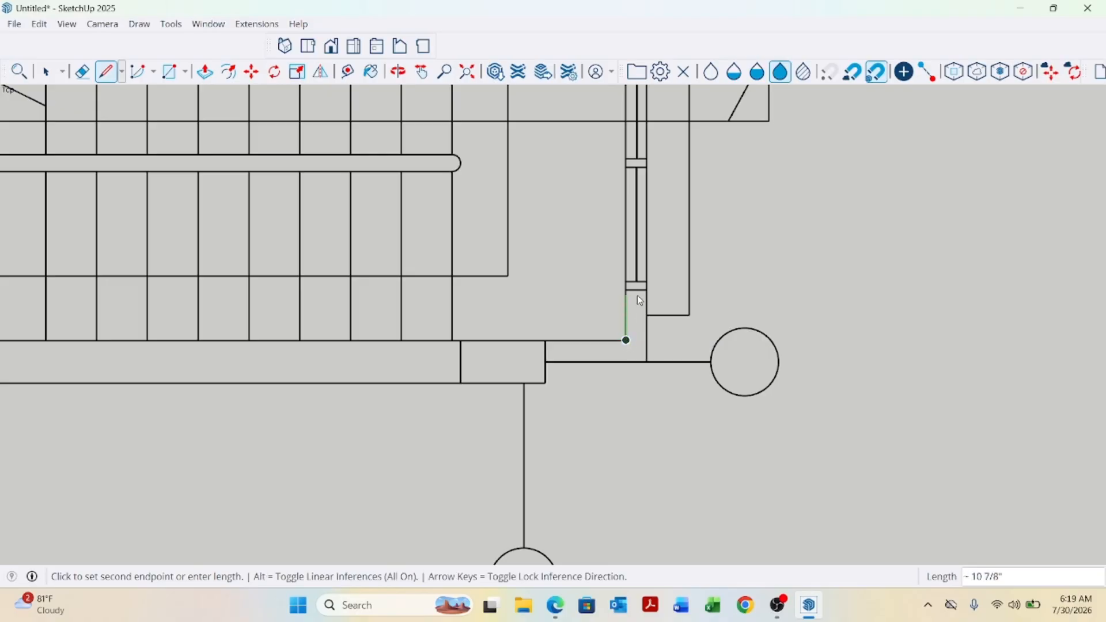
{"action": "left_click", "coordinate": [626, 290]}
{"action": "scroll", "coordinate": [490, 356], "scroll_direction": "down", "scroll_amount": 5}
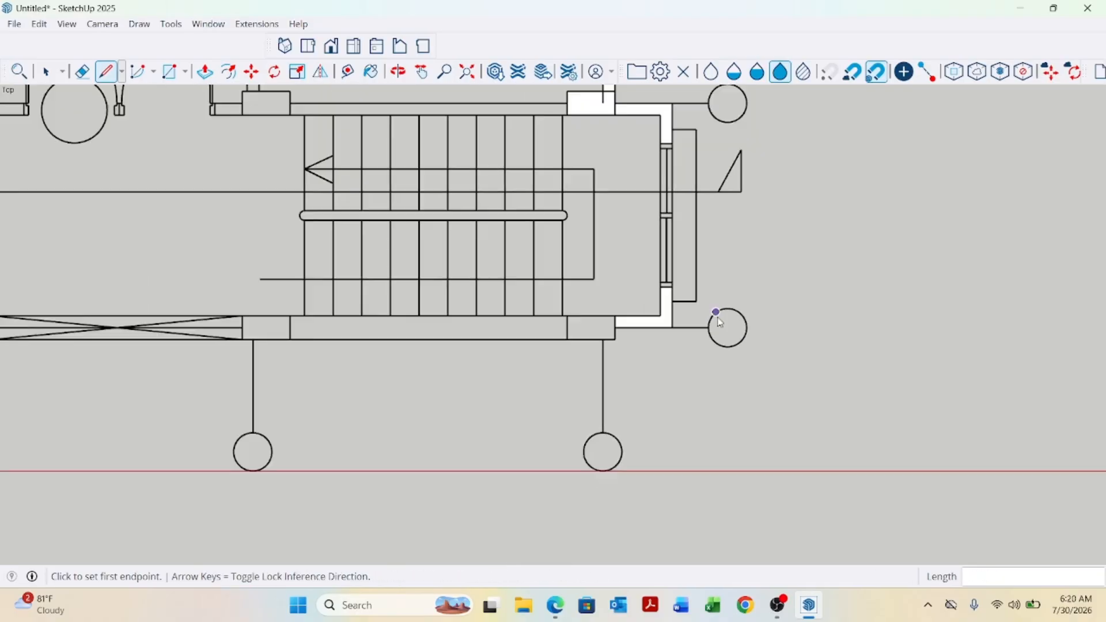
Draw a rectangle over the bottom wall below the stairs, about 13'10" long.
{"action": "scroll", "coordinate": [618, 361], "scroll_direction": "down", "scroll_amount": 2}
{"action": "key", "text": "r"}
{"action": "scroll", "coordinate": [365, 306], "scroll_direction": "up", "scroll_amount": 3}
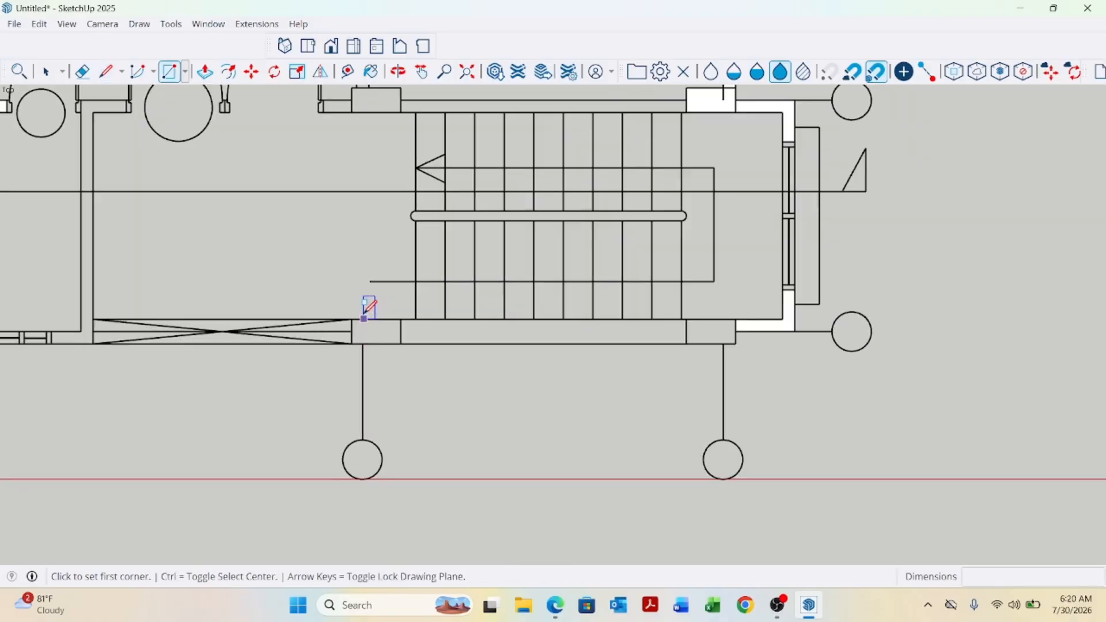
{"action": "left_click", "coordinate": [347, 317]}
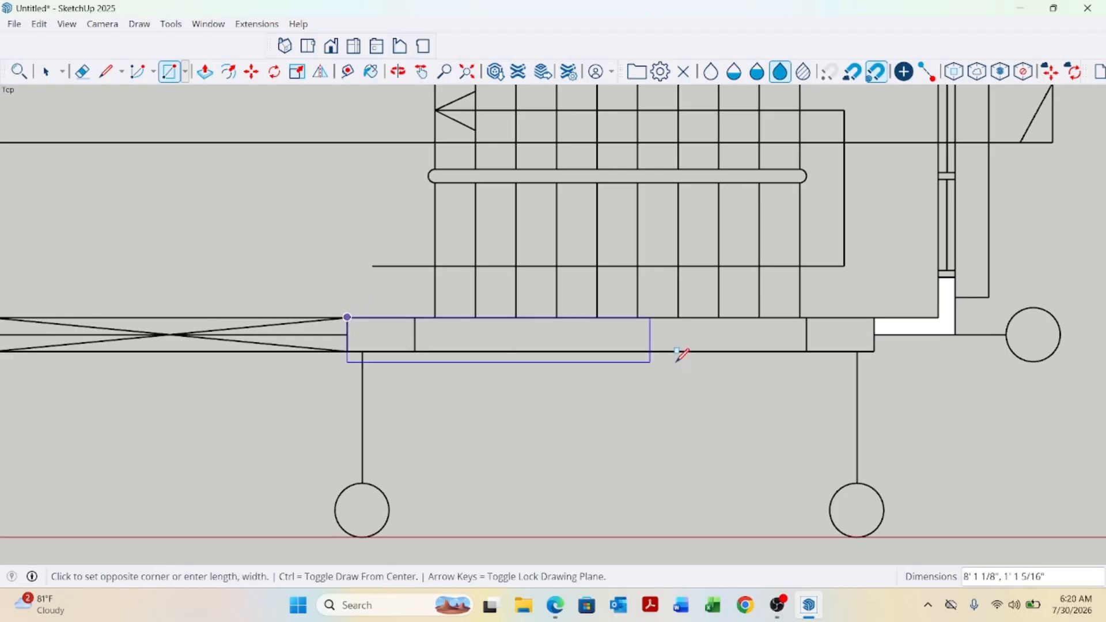
{"action": "left_click", "coordinate": [875, 351]}
{"action": "scroll", "coordinate": [765, 337], "scroll_direction": "down", "scroll_amount": 6}
Draw a small rectangle filling the short bottom wall segment left of the corridor, about 1'5" by 6".
{"action": "scroll", "coordinate": [574, 335], "scroll_direction": "up", "scroll_amount": 2}
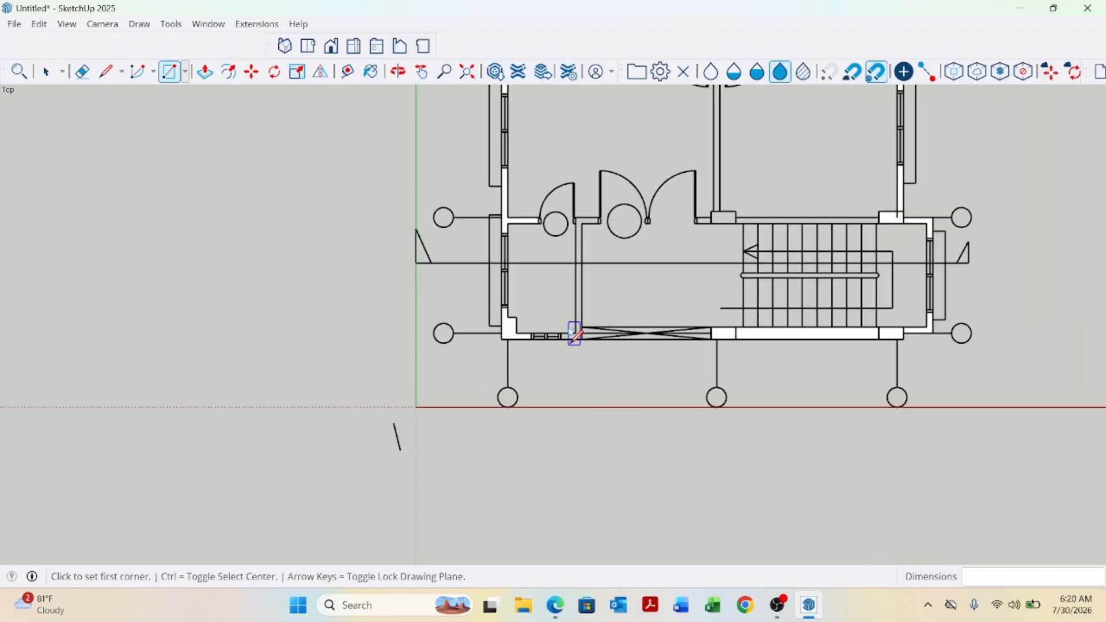
{"action": "scroll", "coordinate": [576, 352], "scroll_direction": "up", "scroll_amount": 3}
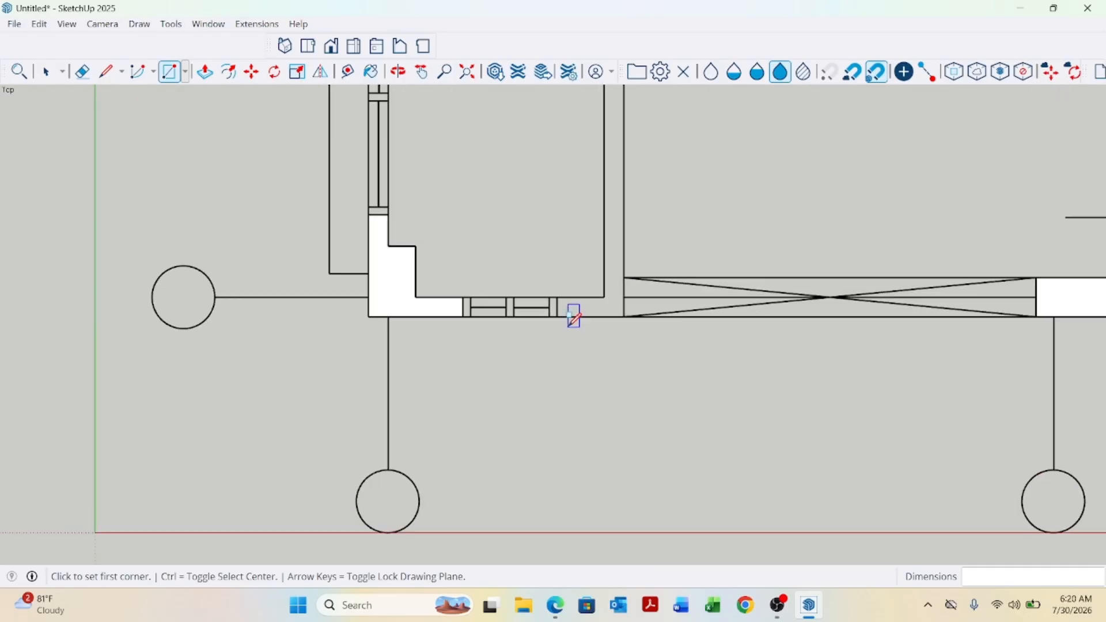
{"action": "left_click", "coordinate": [557, 297]}
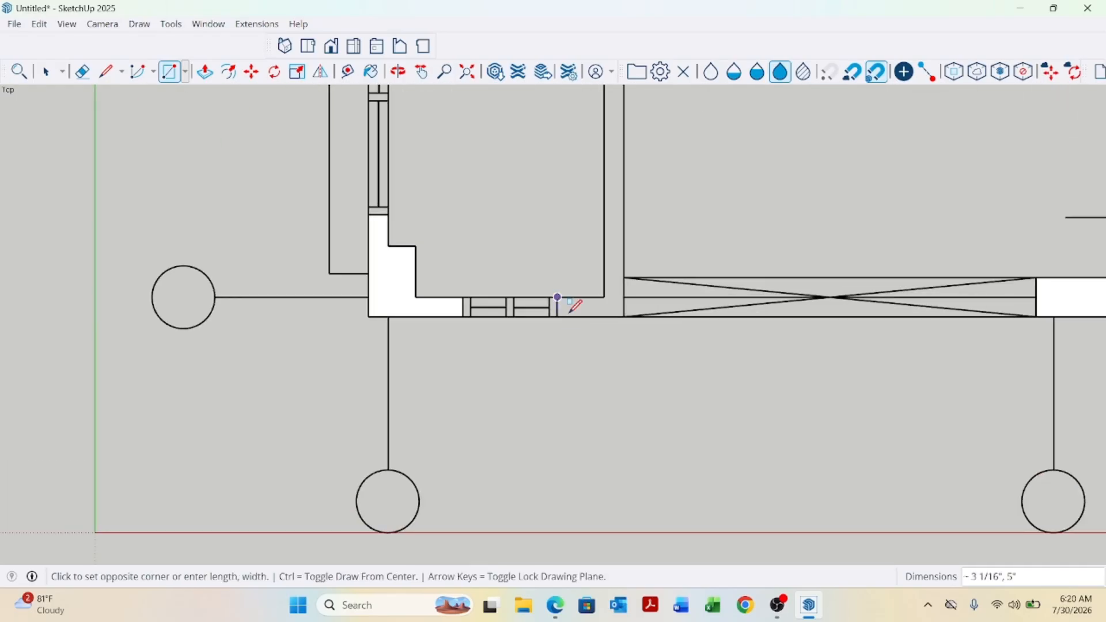
{"action": "left_click", "coordinate": [624, 316]}
{"action": "scroll", "coordinate": [593, 375], "scroll_direction": "down", "scroll_amount": 3}
Draw a rectangle along the interior vertical wall down to the bottom wall, about 5" by 7'10".
{"action": "scroll", "coordinate": [614, 155], "scroll_direction": "up", "scroll_amount": 4}
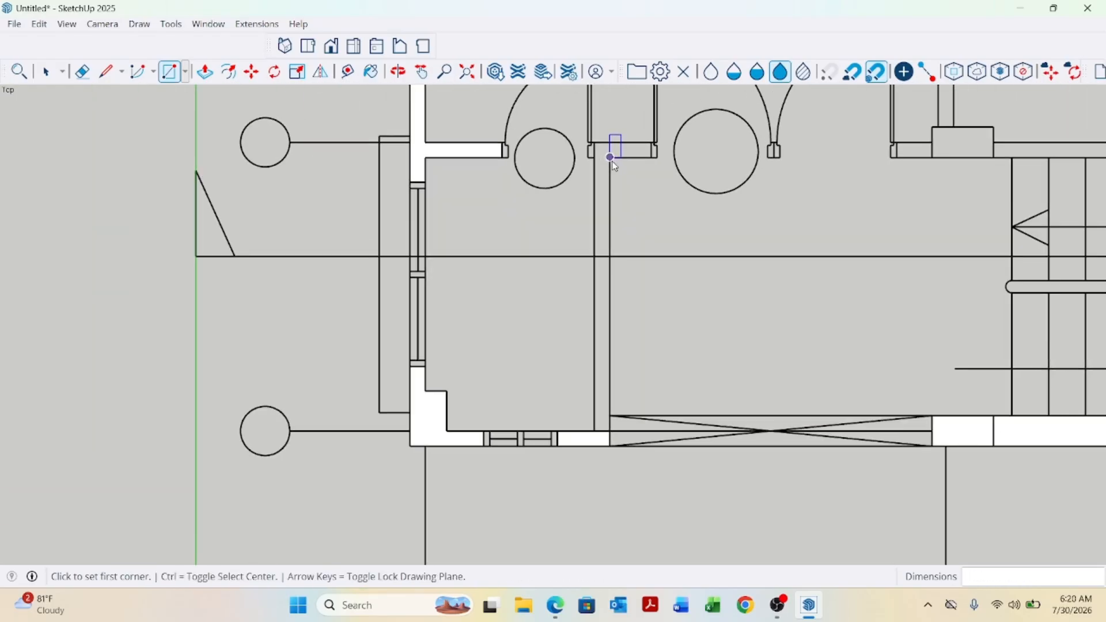
{"action": "scroll", "coordinate": [610, 152], "scroll_direction": "up", "scroll_amount": 1}
{"action": "left_click", "coordinate": [585, 131]}
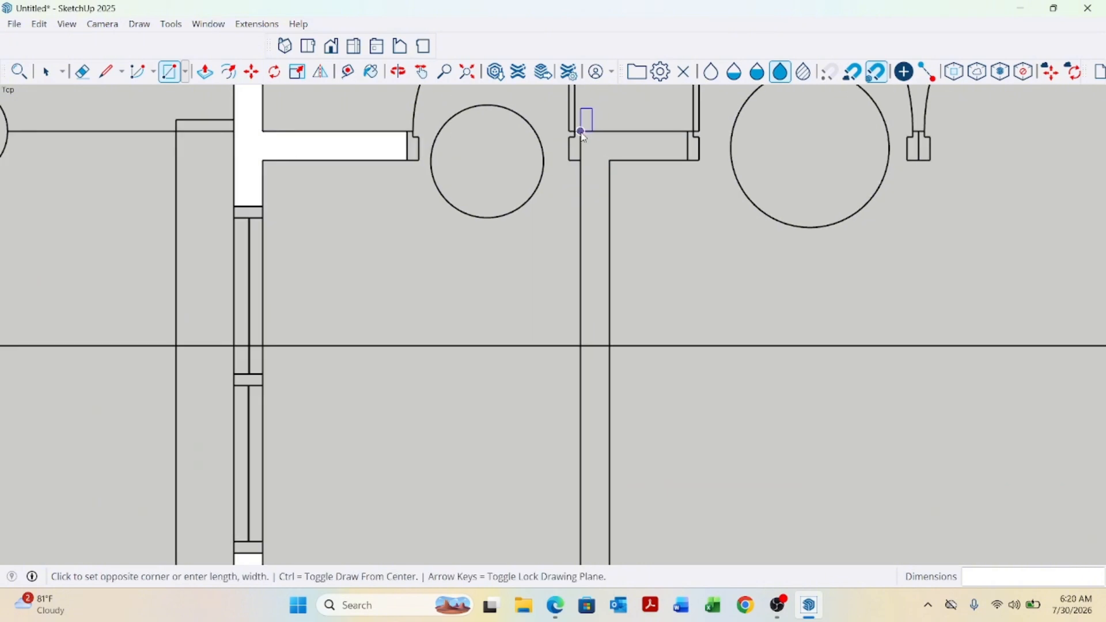
{"action": "scroll", "coordinate": [599, 155], "scroll_direction": "down", "scroll_amount": 3}
{"action": "scroll", "coordinate": [609, 410], "scroll_direction": "up", "scroll_amount": 3}
{"action": "left_click", "coordinate": [609, 407]}
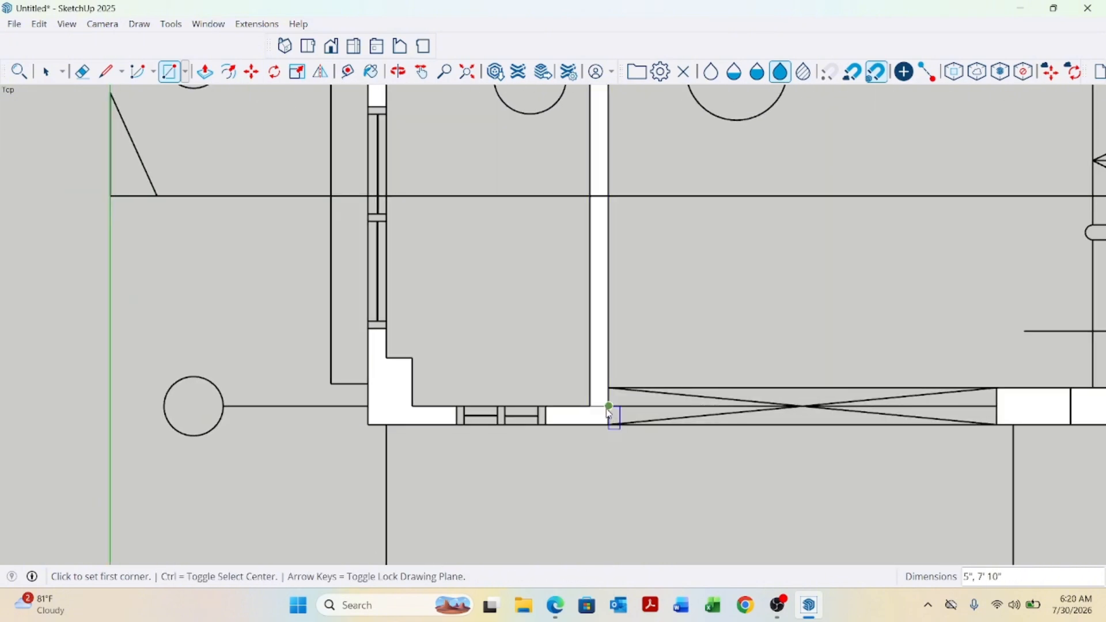
{"action": "scroll", "coordinate": [599, 404], "scroll_direction": "up", "scroll_amount": 2}
{"action": "key", "text": "space"}
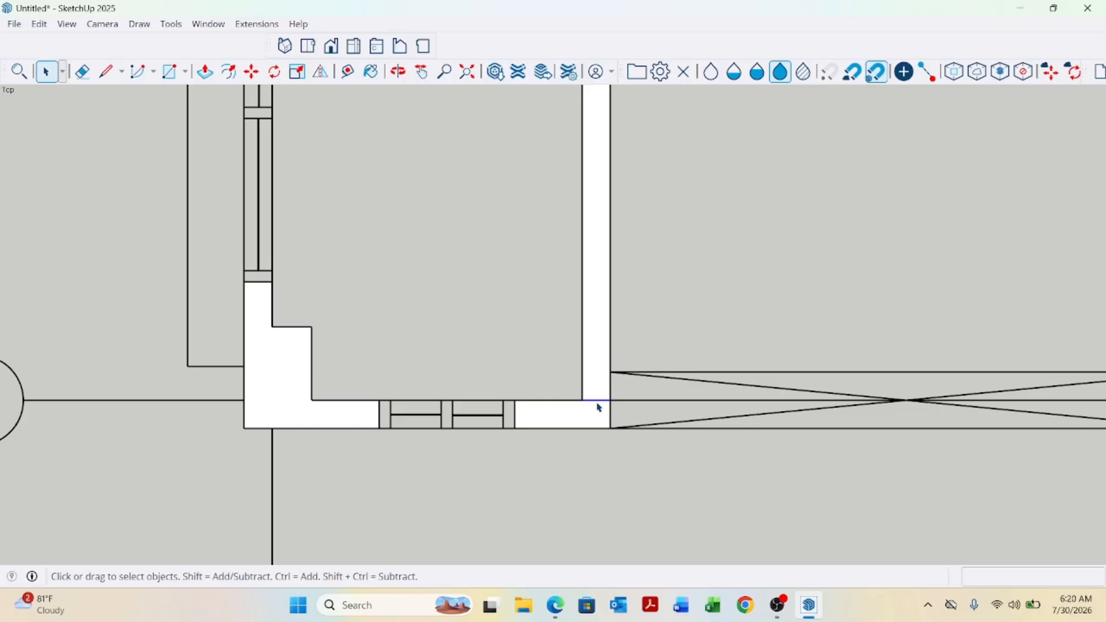
Draw a rectangle over the lower window opening in the left exterior wall, about 5' by 5".
{"action": "scroll", "coordinate": [598, 407], "scroll_direction": "down", "scroll_amount": 4}
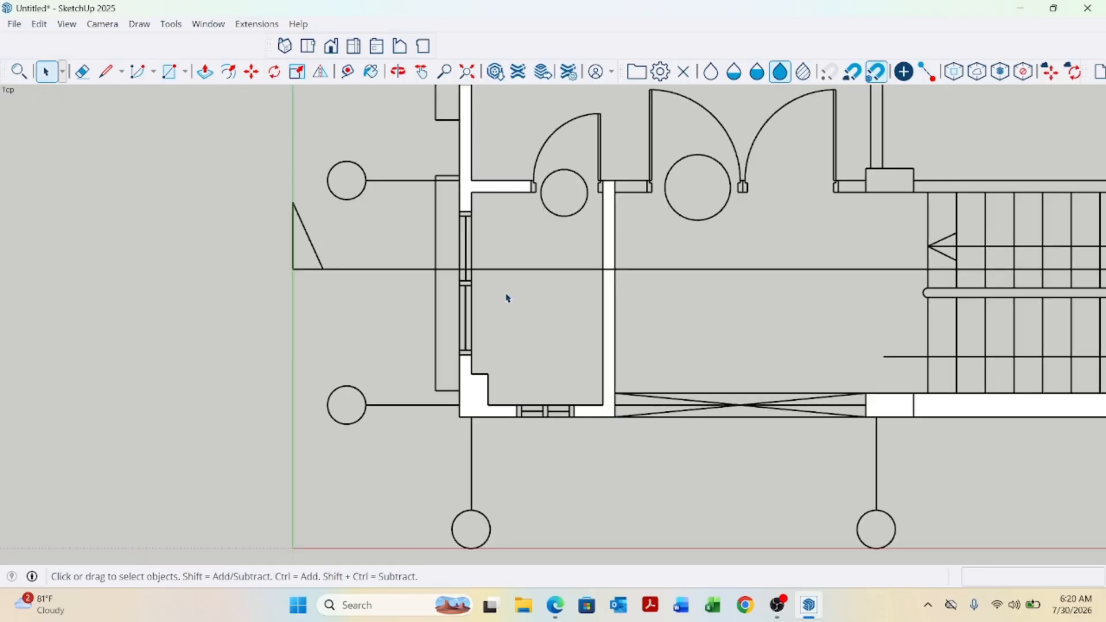
{"action": "key", "text": "r"}
{"action": "scroll", "coordinate": [465, 206], "scroll_direction": "up", "scroll_amount": 2}
{"action": "scroll", "coordinate": [469, 217], "scroll_direction": "up", "scroll_amount": 2}
{"action": "left_click", "coordinate": [468, 215]}
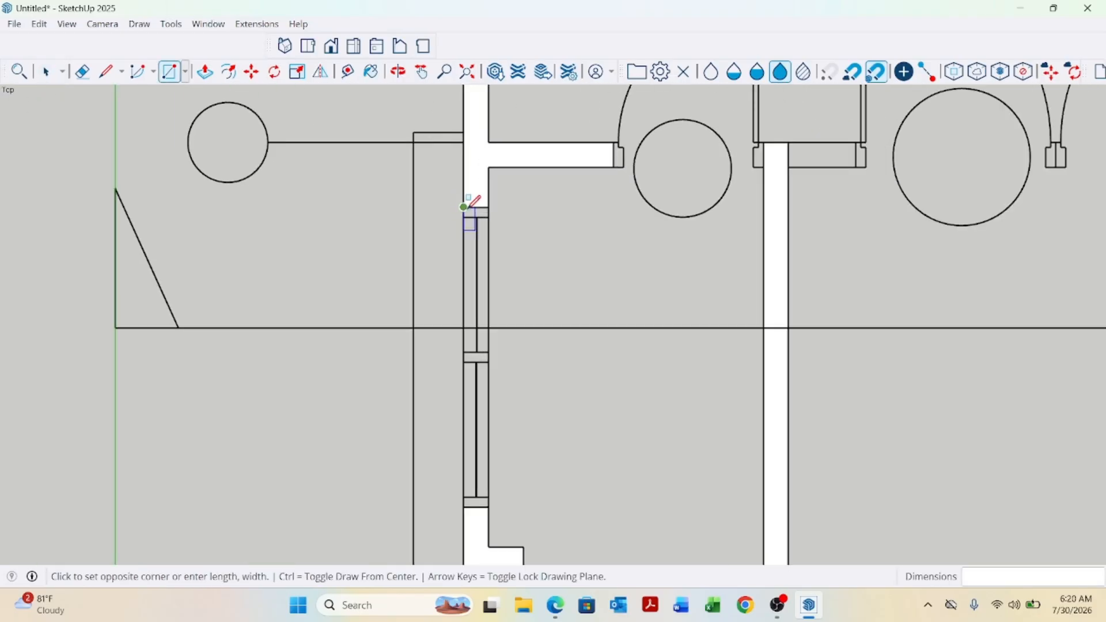
{"action": "scroll", "coordinate": [468, 215], "scroll_direction": "down", "scroll_amount": 2}
{"action": "scroll", "coordinate": [496, 380], "scroll_direction": "down", "scroll_amount": 1}
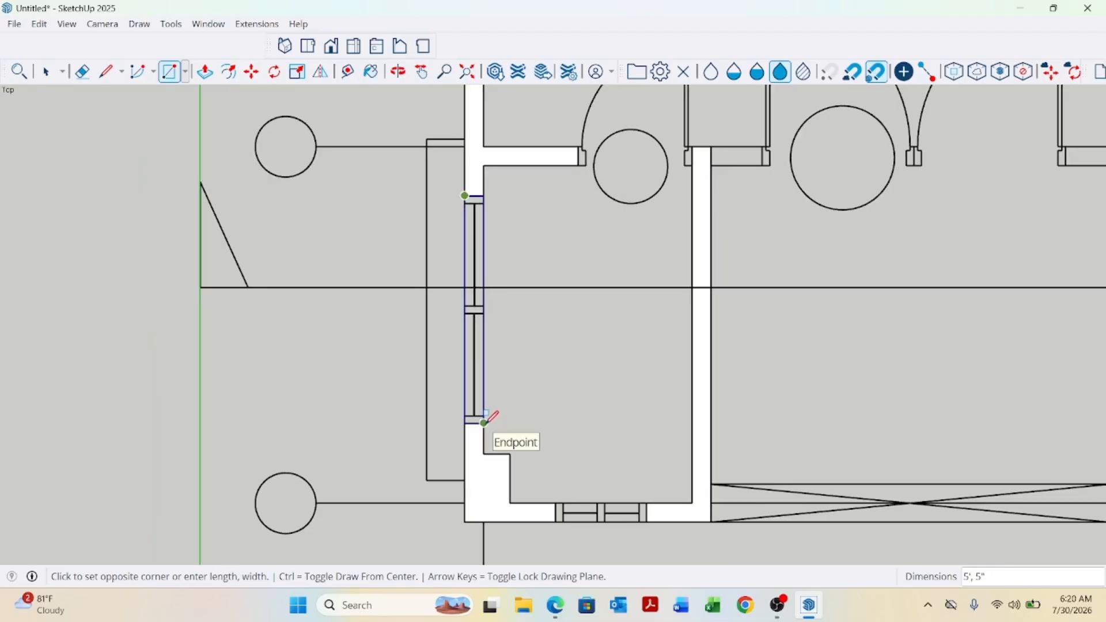
{"action": "left_click", "coordinate": [491, 416]}
{"action": "scroll", "coordinate": [481, 482], "scroll_direction": "down", "scroll_amount": 2}
{"action": "scroll", "coordinate": [481, 482], "scroll_direction": "down", "scroll_amount": 2}
Draw a rectangle over the upper window opening in the left exterior wall, about 5' by 6".
{"action": "scroll", "coordinate": [489, 163], "scroll_direction": "up", "scroll_amount": 3}
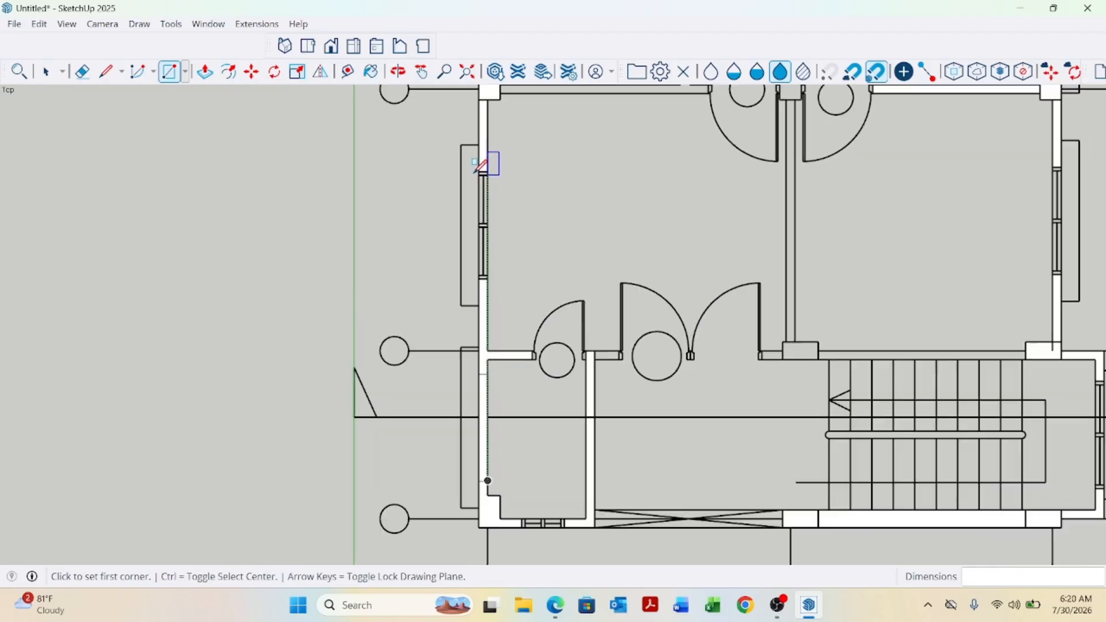
{"action": "scroll", "coordinate": [489, 170], "scroll_direction": "up", "scroll_amount": 1}
{"action": "left_click", "coordinate": [479, 162]}
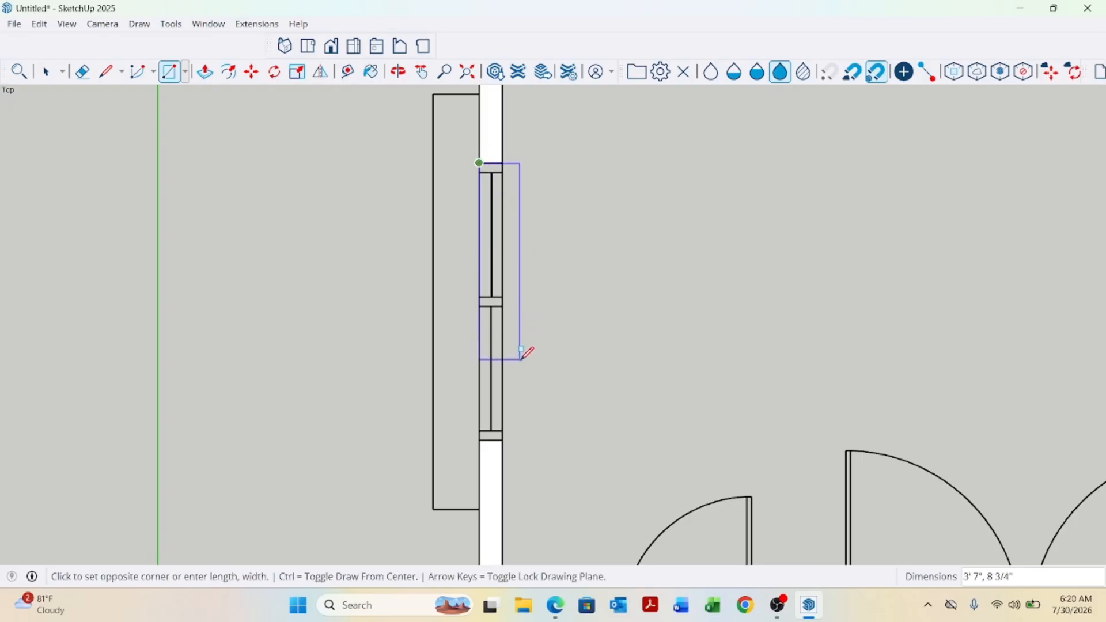
{"action": "scroll", "coordinate": [502, 440], "scroll_direction": "up", "scroll_amount": 2}
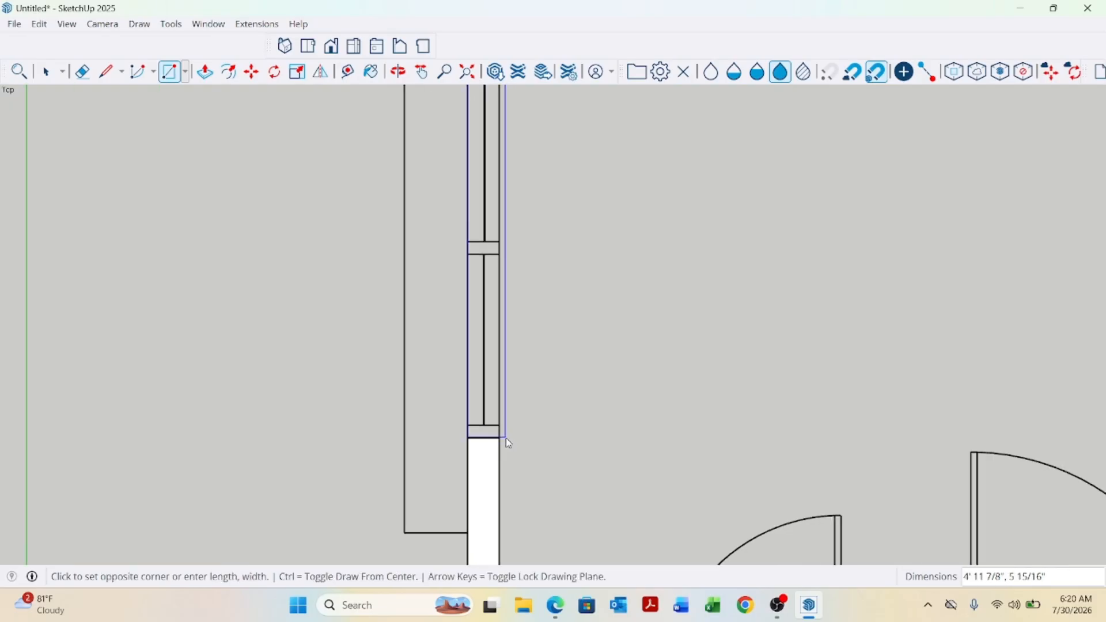
{"action": "left_click", "coordinate": [500, 438]}
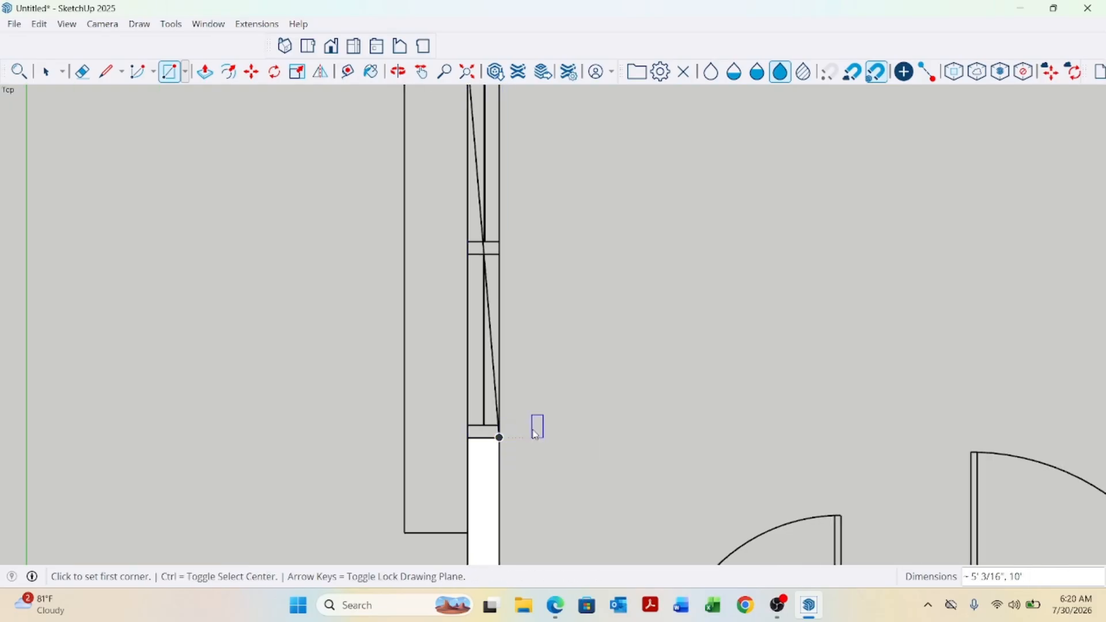
{"action": "scroll", "coordinate": [536, 378], "scroll_direction": "down", "scroll_amount": 8}
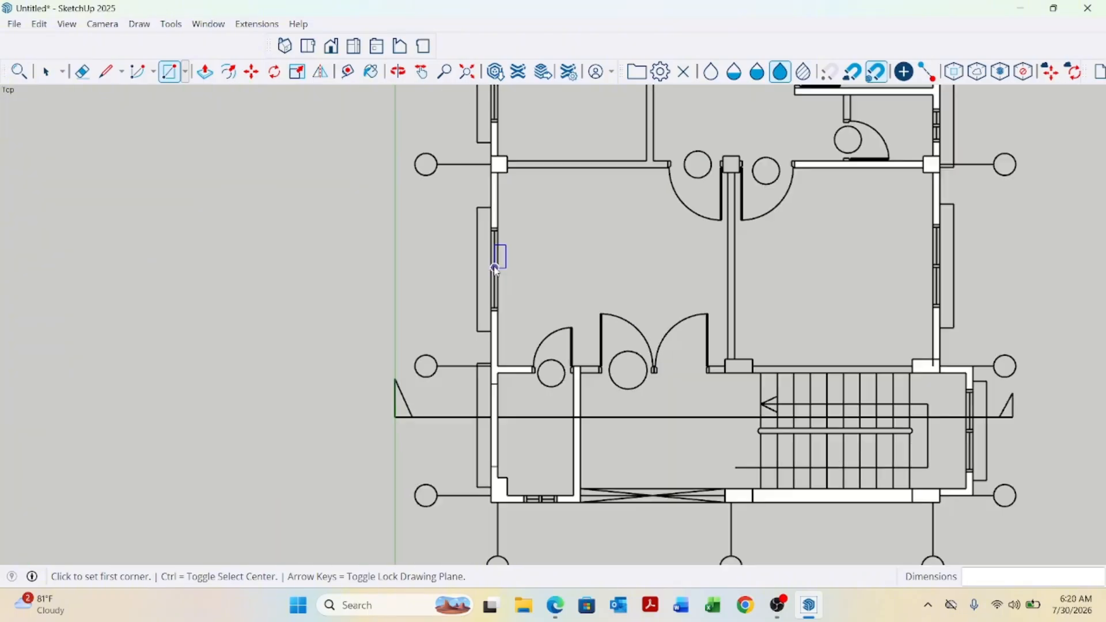
{"action": "key", "text": "space"}
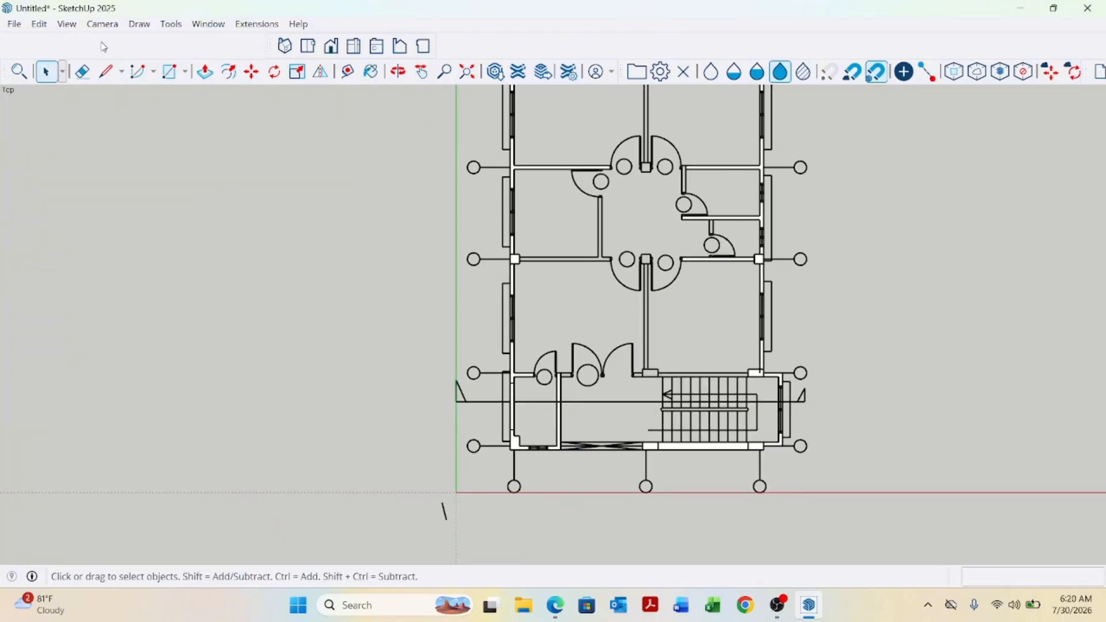
Switch to a 3D view of the plan and delete an unwanted edge selected beside the extruded walls.
{"action": "left_click", "coordinate": [90, 23]}
{"action": "left_click", "coordinate": [160, 131]}
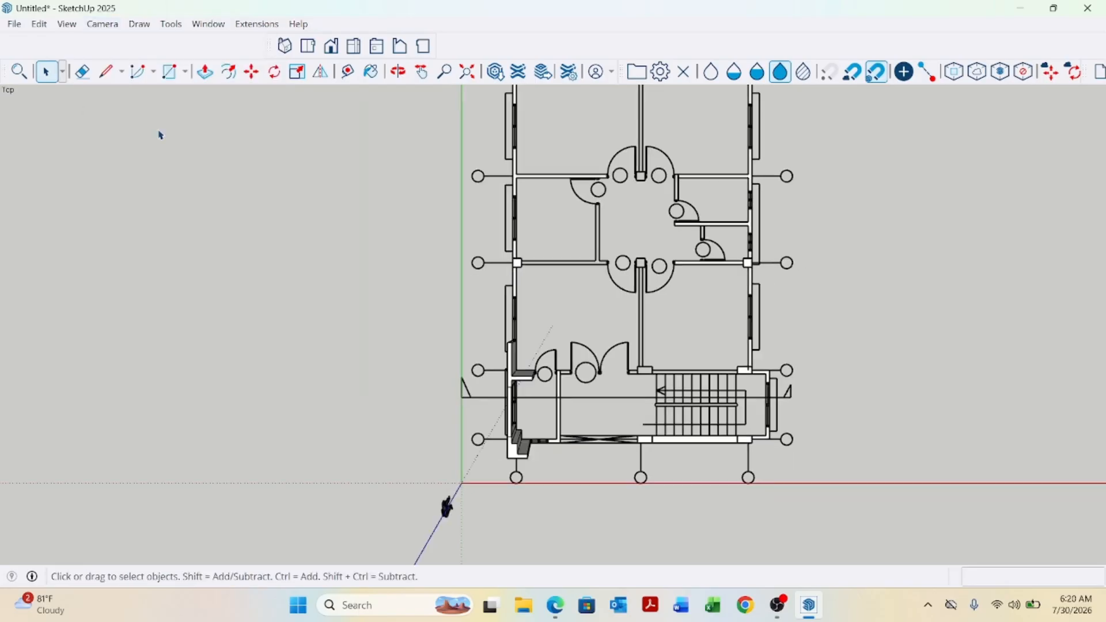
{"action": "middle_click_drag", "start_coordinate": [571, 377], "coordinate": [815, 245]}
{"action": "scroll", "coordinate": [486, 358], "scroll_direction": "up", "scroll_amount": 4}
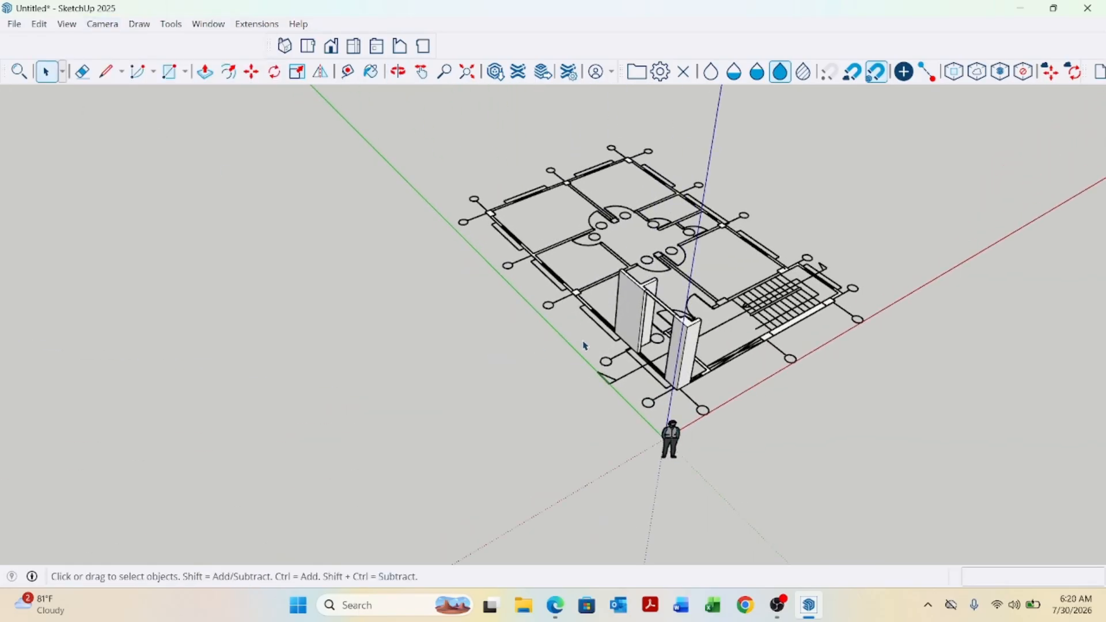
{"action": "middle_click_drag", "start_coordinate": [585, 346], "coordinate": [686, 305]}
{"action": "scroll", "coordinate": [680, 319], "scroll_direction": "up", "scroll_amount": 2}
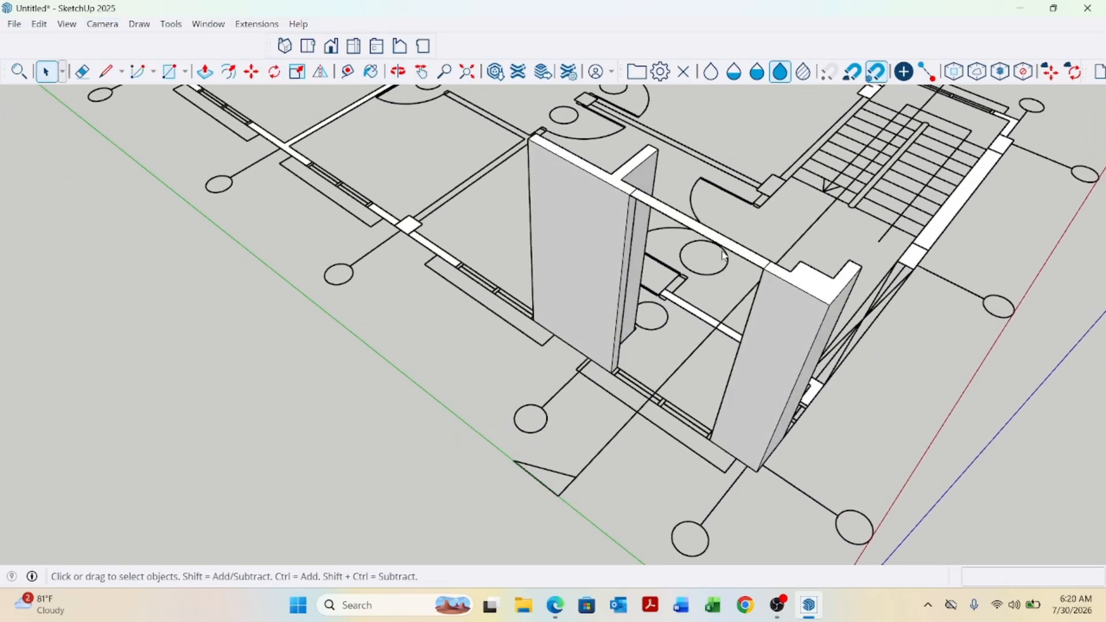
{"action": "scroll", "coordinate": [707, 249], "scroll_direction": "up", "scroll_amount": 4}
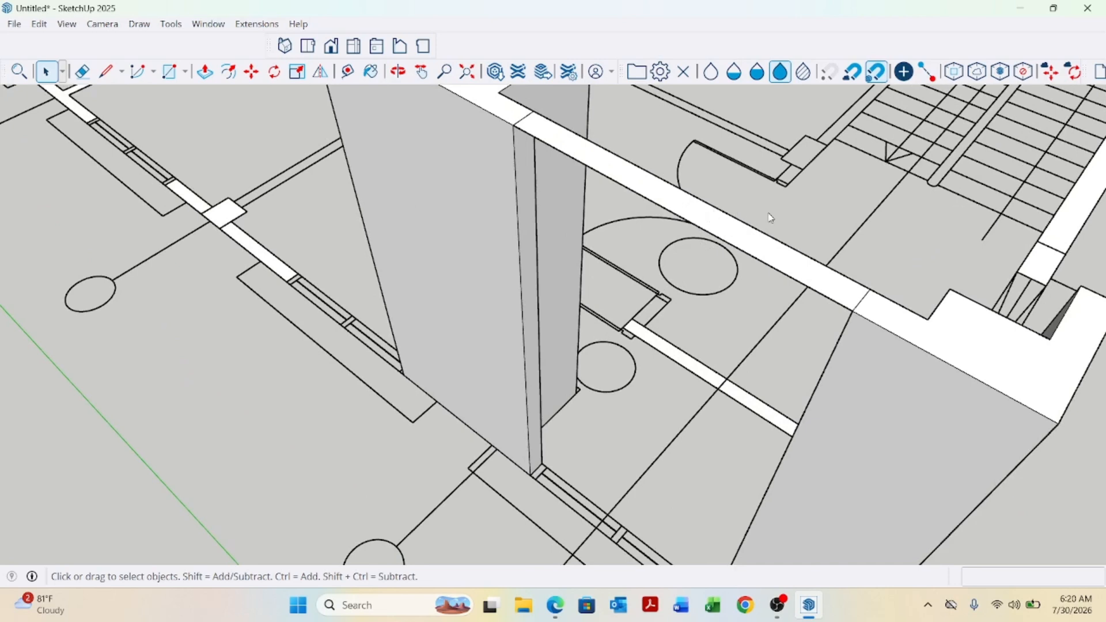
{"action": "left_click_drag", "start_coordinate": [739, 255], "coordinate": [740, 276]}
{"action": "key", "text": "Escape"}
{"action": "key", "text": "Delete"}
{"action": "scroll", "coordinate": [784, 244], "scroll_direction": "down", "scroll_amount": 8}
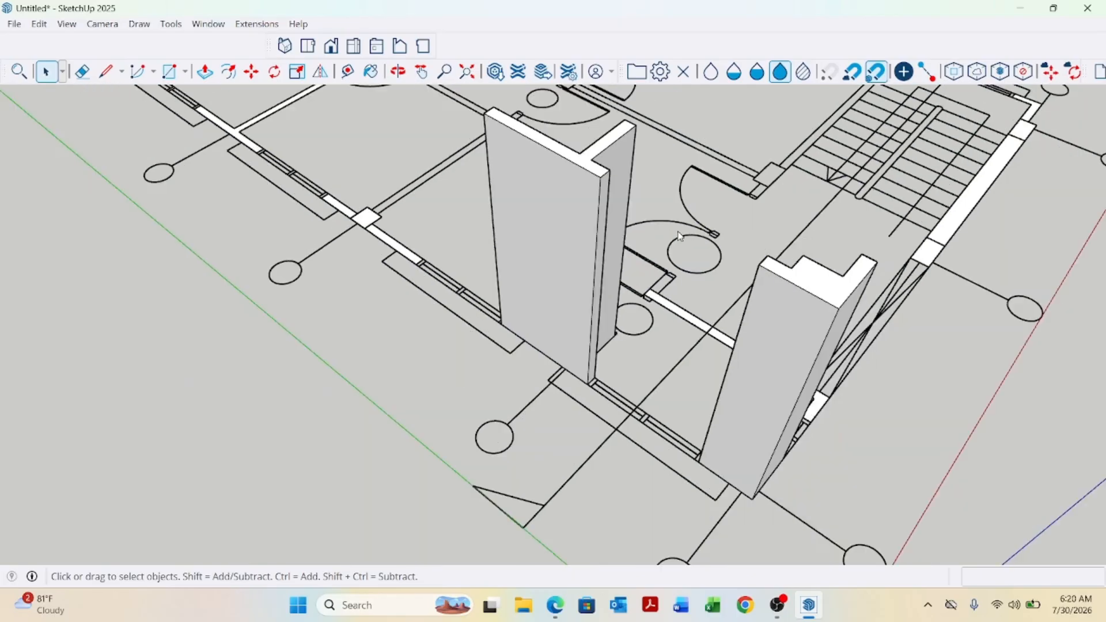
{"action": "scroll", "coordinate": [516, 199], "scroll_direction": "up", "scroll_amount": 6}
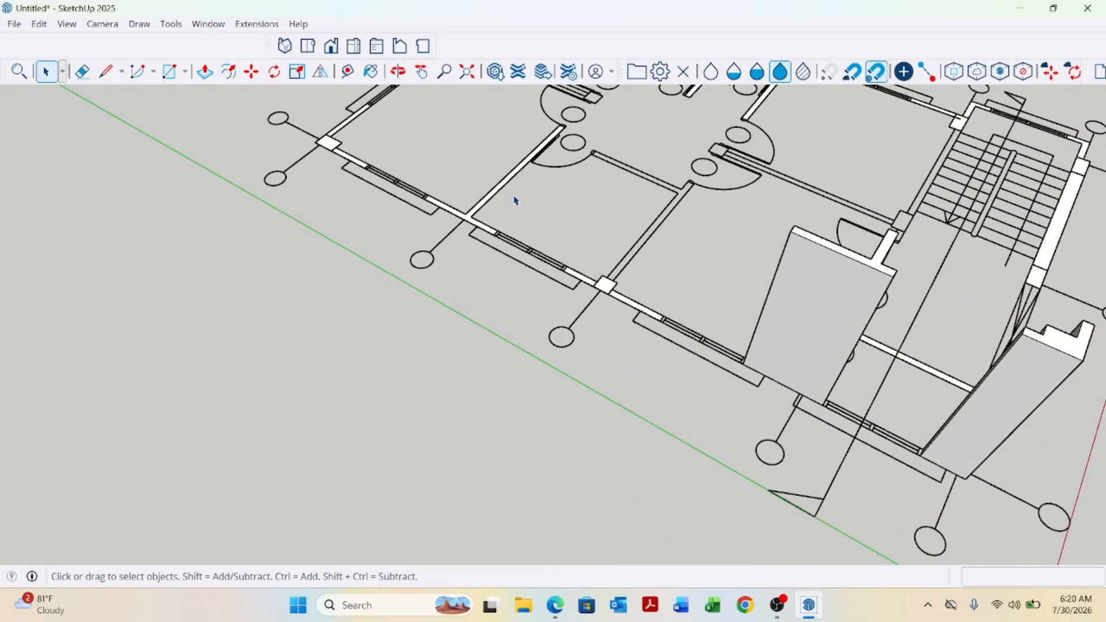
Push/pull the interior vertical wall rectangle up 10'.
{"action": "key", "text": "p"}
{"action": "scroll", "coordinate": [542, 219], "scroll_direction": "up", "scroll_amount": 4}
{"action": "left_click", "coordinate": [688, 369]}
{"action": "scroll", "coordinate": [747, 342], "scroll_direction": "down", "scroll_amount": 5}
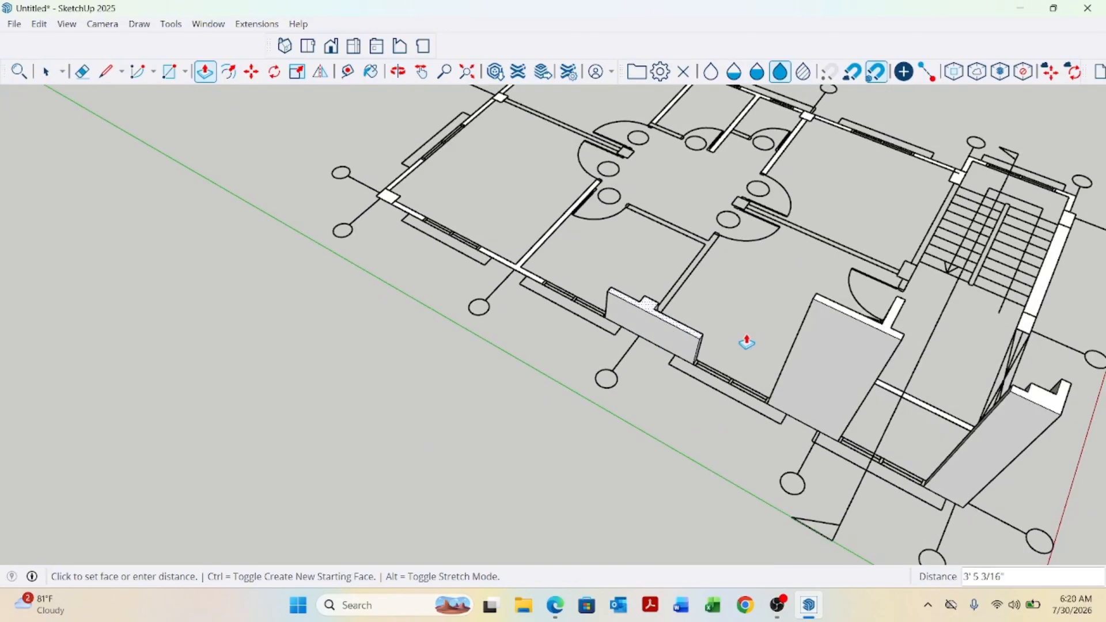
{"action": "left_click", "coordinate": [815, 303]}
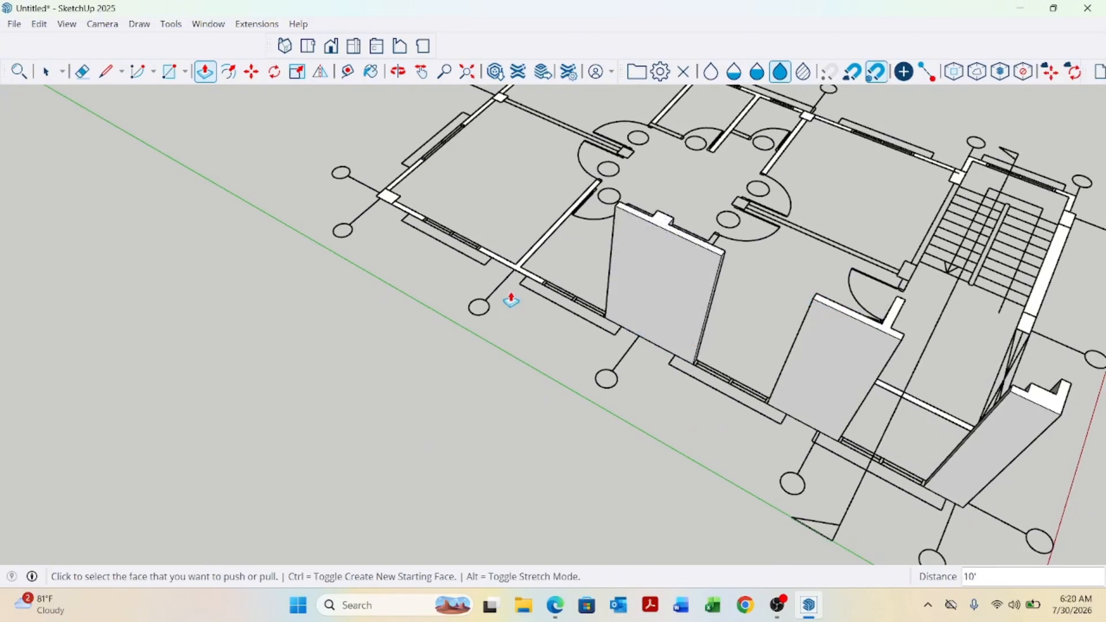
Extrude the next wall segment 10' by repeating the last push/pull distance.
{"action": "scroll", "coordinate": [521, 266], "scroll_direction": "up", "scroll_amount": 5}
{"action": "double_click", "coordinate": [533, 282]}
{"action": "scroll", "coordinate": [592, 414], "scroll_direction": "down", "scroll_amount": 2}
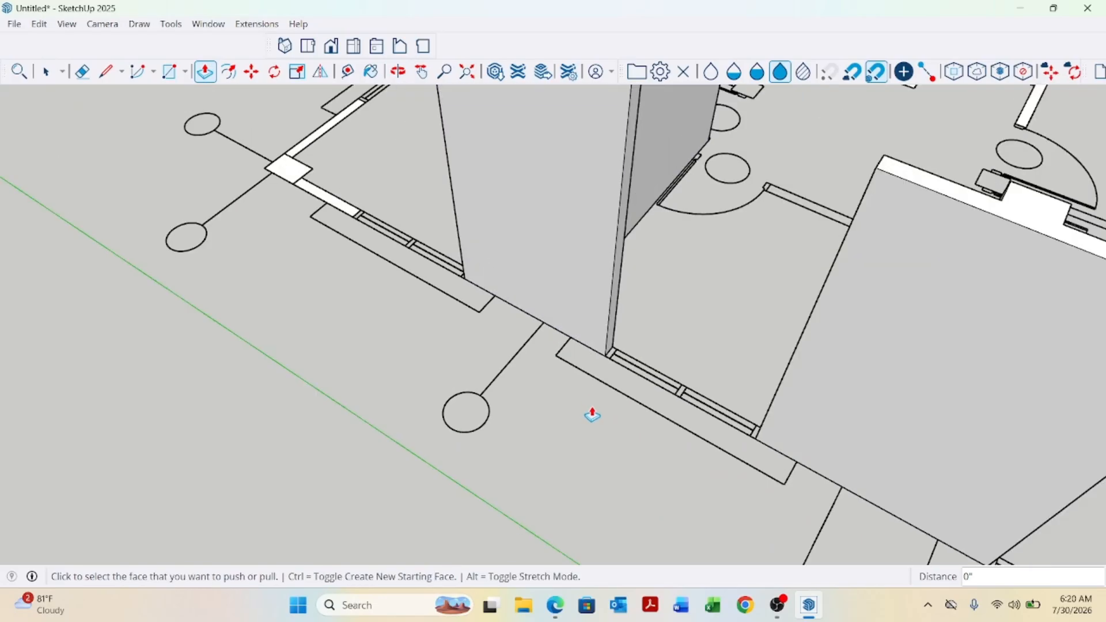
{"action": "scroll", "coordinate": [593, 415], "scroll_direction": "down", "scroll_amount": 4}
{"action": "scroll", "coordinate": [465, 296], "scroll_direction": "up", "scroll_amount": 6}
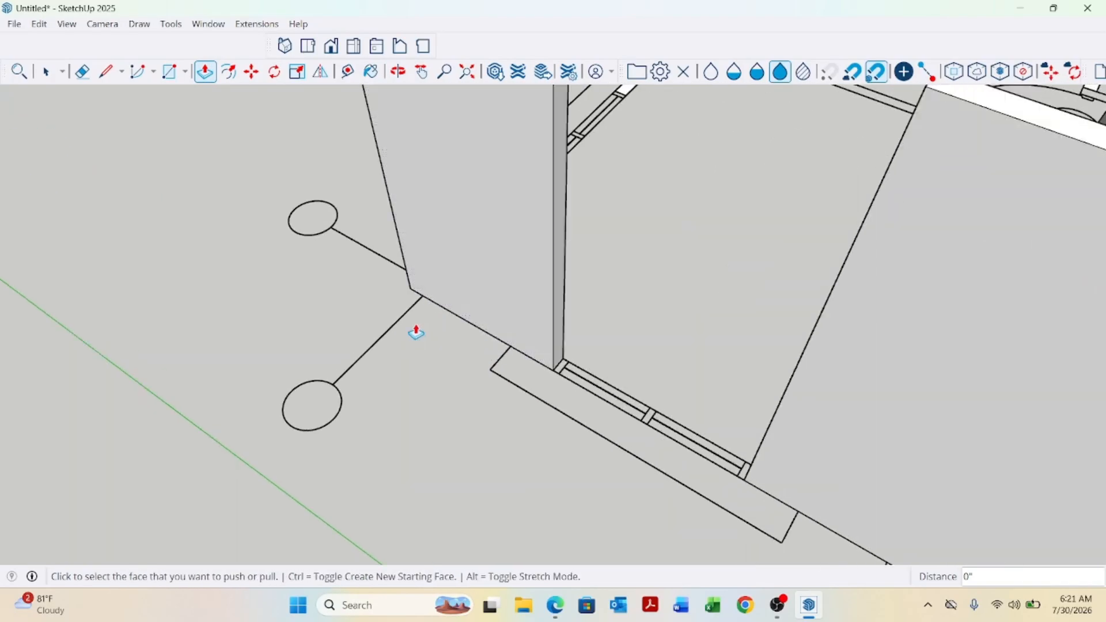
{"action": "scroll", "coordinate": [416, 333], "scroll_direction": "down", "scroll_amount": 4}
{"action": "scroll", "coordinate": [538, 173], "scroll_direction": "up", "scroll_amount": 6}
{"action": "left_click", "coordinate": [527, 238]}
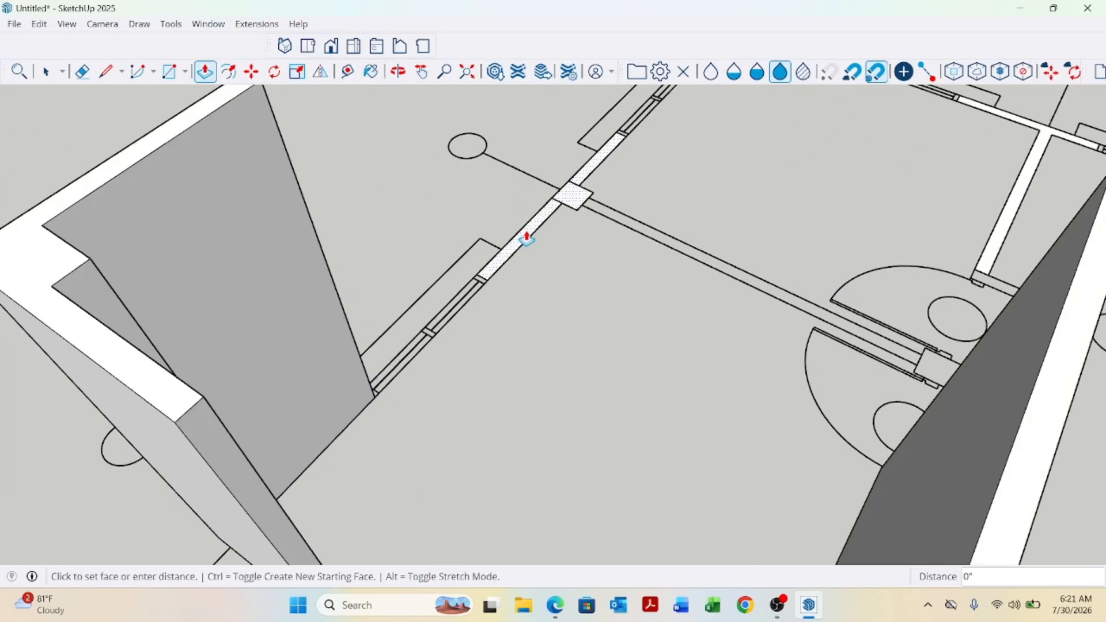
{"action": "key", "text": "Escape"}
{"action": "scroll", "coordinate": [399, 329], "scroll_direction": "down", "scroll_amount": 4}
{"action": "scroll", "coordinate": [609, 159], "scroll_direction": "up", "scroll_amount": 6}
{"action": "left_click", "coordinate": [592, 165]}
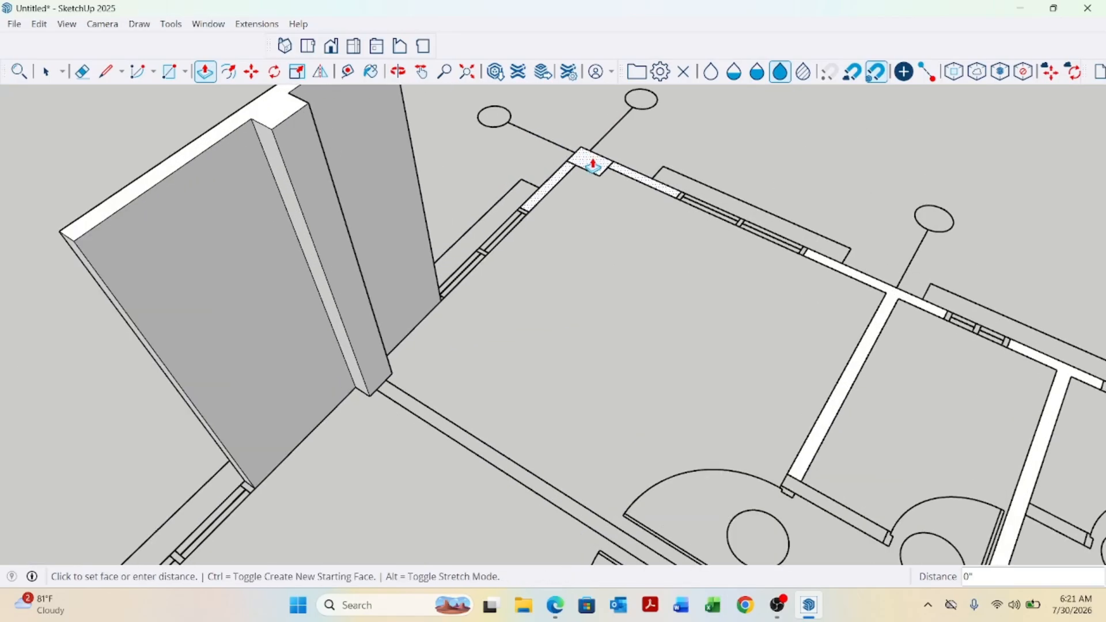
{"action": "key", "text": "Escape"}
Push/pull the interior partition strip between the lower rooms up 10'.
{"action": "scroll", "coordinate": [440, 167], "scroll_direction": "down", "scroll_amount": 4}
{"action": "scroll", "coordinate": [707, 247], "scroll_direction": "up", "scroll_amount": 6}
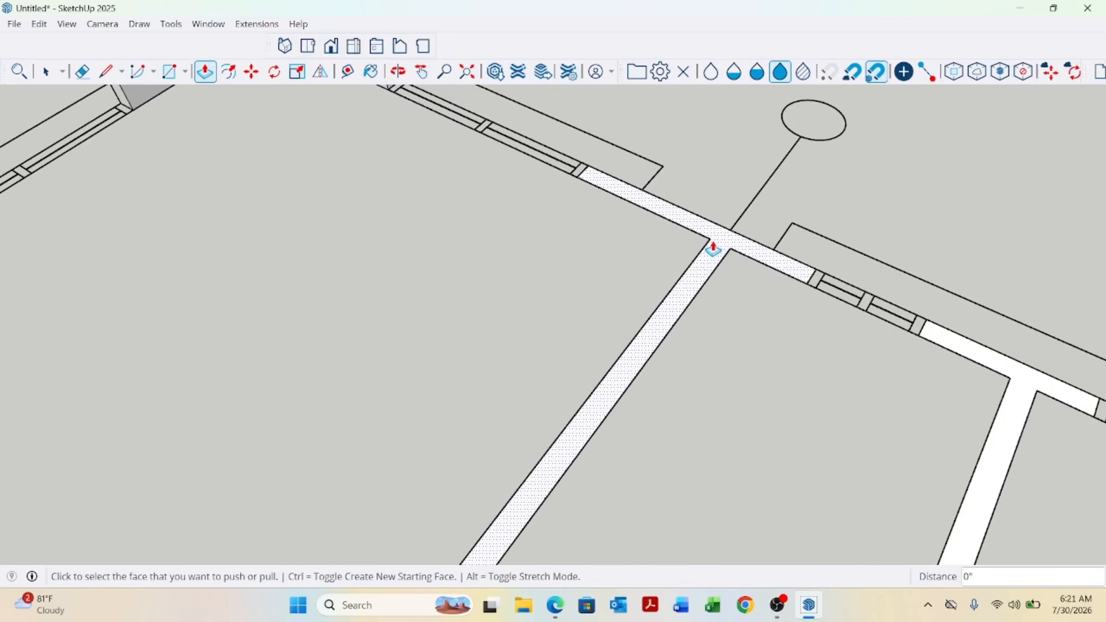
{"action": "scroll", "coordinate": [494, 192], "scroll_direction": "down", "scroll_amount": 4}
{"action": "scroll", "coordinate": [684, 299], "scroll_direction": "up", "scroll_amount": 4}
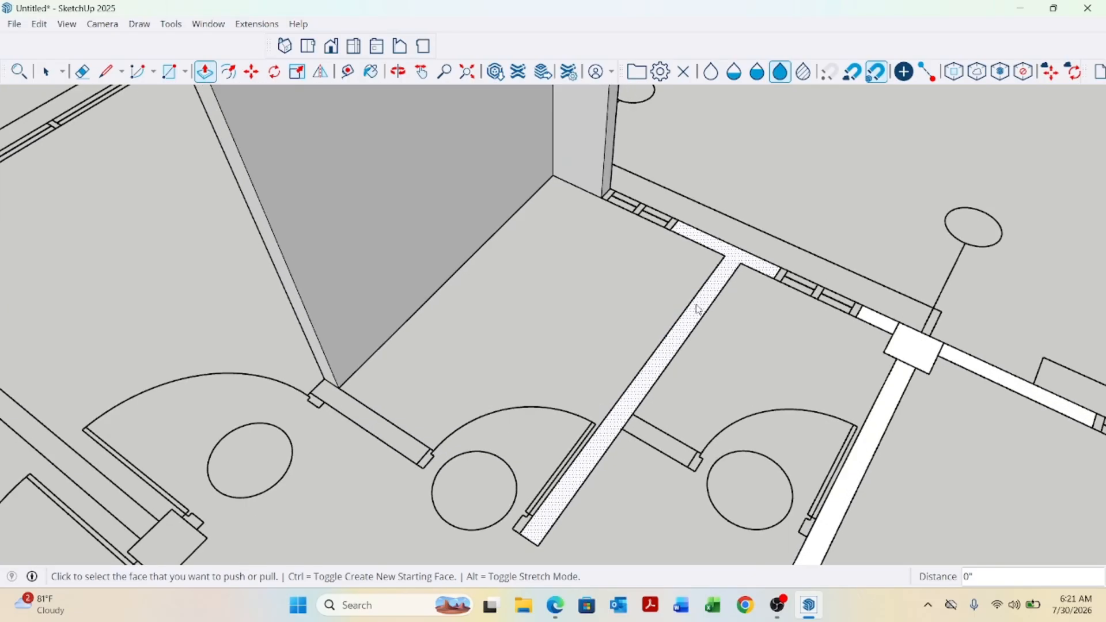
{"action": "scroll", "coordinate": [664, 312], "scroll_direction": "down", "scroll_amount": 3}
{"action": "scroll", "coordinate": [668, 311], "scroll_direction": "up", "scroll_amount": 3}
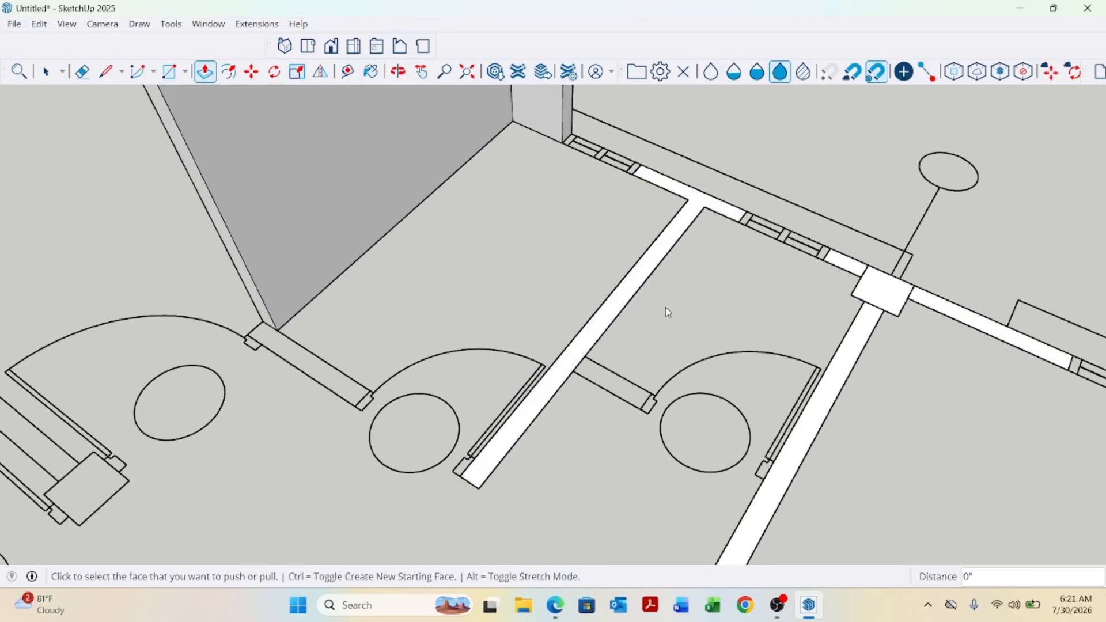
{"action": "scroll", "coordinate": [674, 271], "scroll_direction": "up", "scroll_amount": 1}
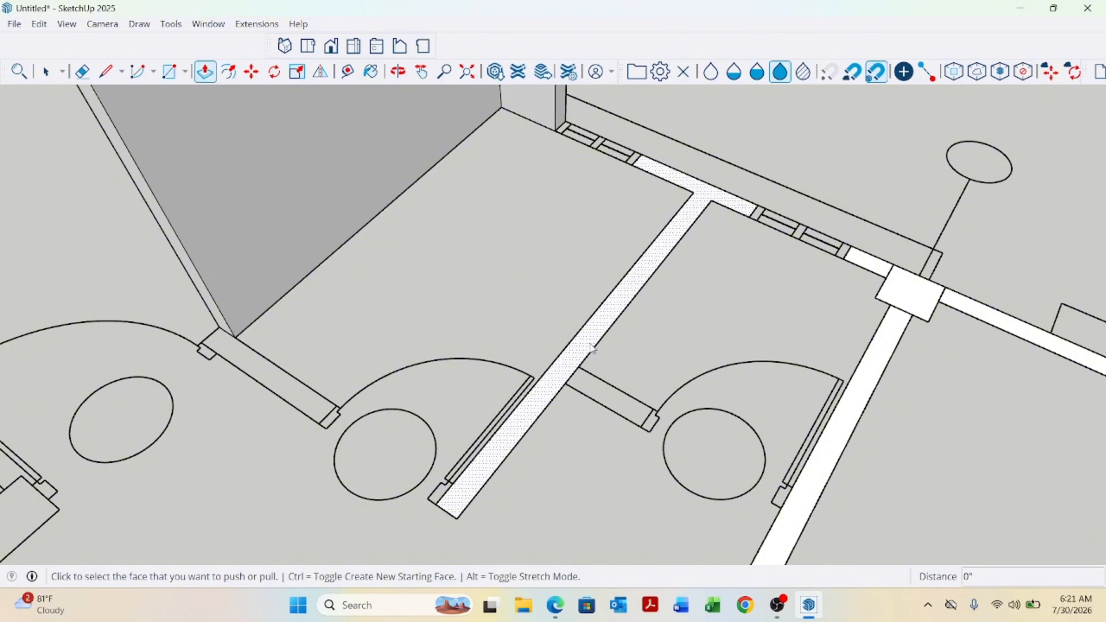
{"action": "left_click", "coordinate": [600, 323]}
{"action": "scroll", "coordinate": [617, 322], "scroll_direction": "down", "scroll_amount": 1}
{"action": "scroll", "coordinate": [596, 254], "scroll_direction": "down", "scroll_amount": 4}
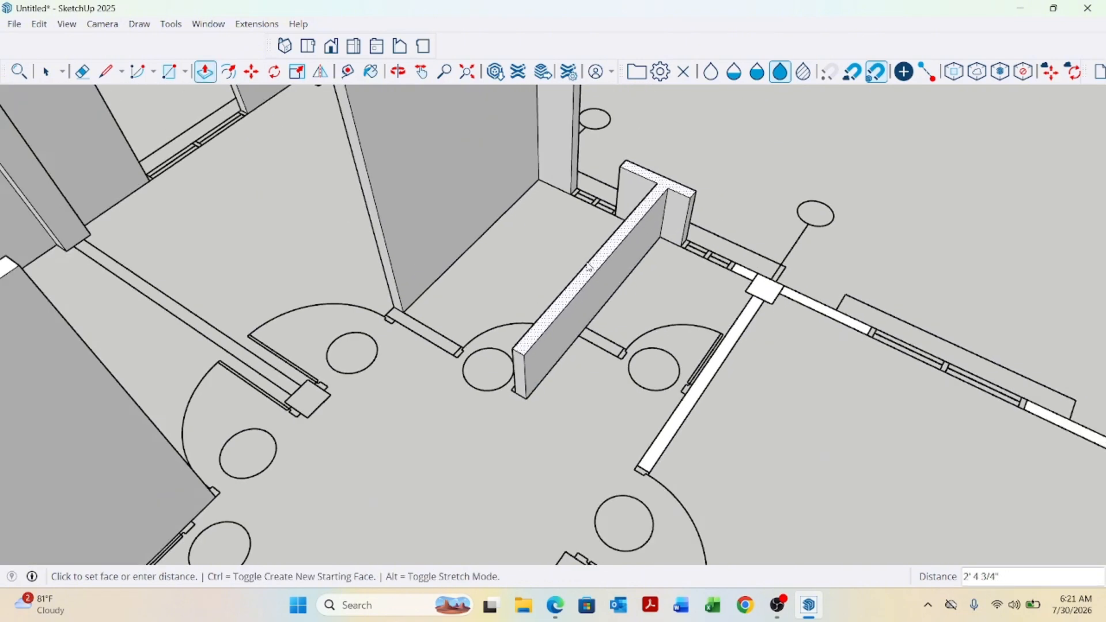
{"action": "left_click", "coordinate": [460, 168]}
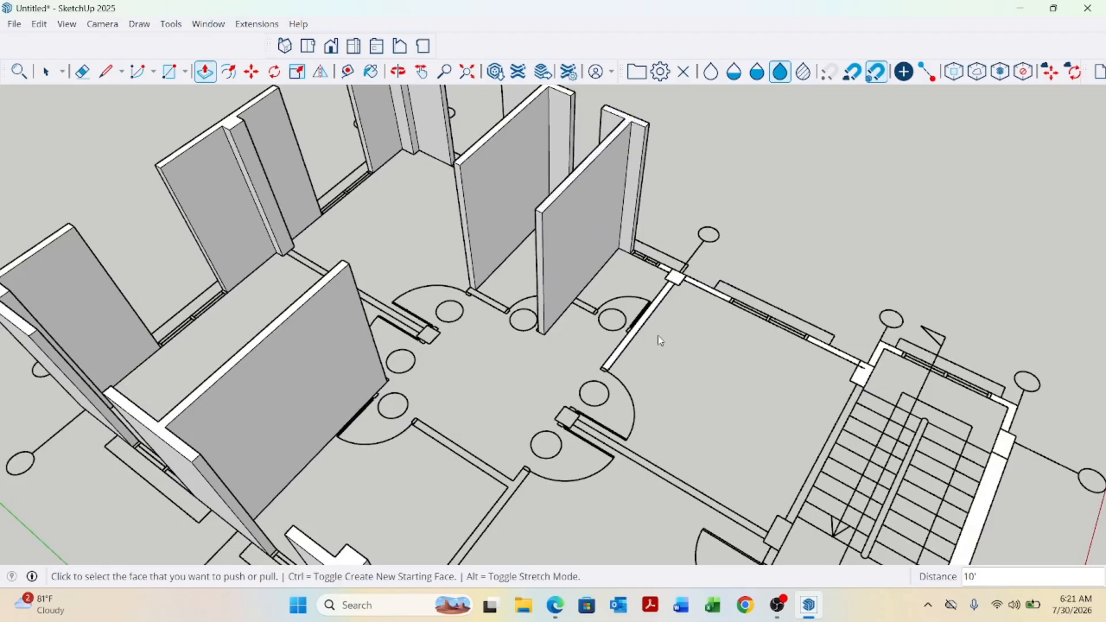
Extrude the partition wall beside the stair hall 10' by repeating the push/pull distance.
{"action": "scroll", "coordinate": [632, 343], "scroll_direction": "up", "scroll_amount": 1}
{"action": "double_click", "coordinate": [632, 345]}
{"action": "scroll", "coordinate": [545, 317], "scroll_direction": "down", "scroll_amount": 2}
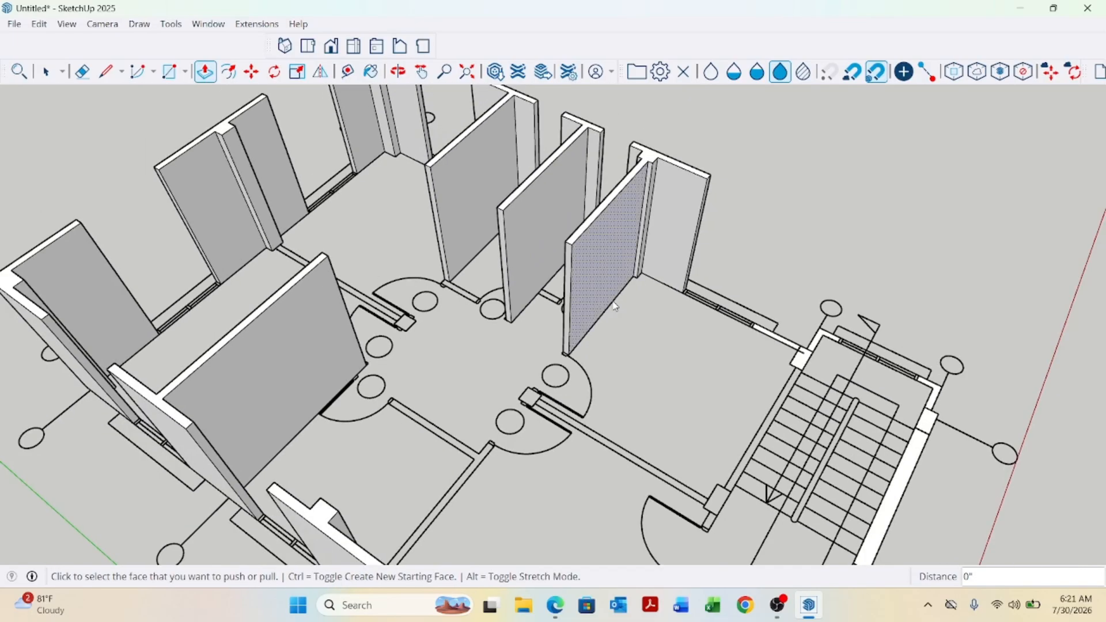
Extrude the wall segment next to the stair landing 10' by repeating the push/pull distance.
{"action": "scroll", "coordinate": [835, 347], "scroll_direction": "up", "scroll_amount": 2}
{"action": "scroll", "coordinate": [806, 363], "scroll_direction": "up", "scroll_amount": 2}
{"action": "double_click", "coordinate": [784, 369]}
{"action": "scroll", "coordinate": [517, 308], "scroll_direction": "down", "scroll_amount": 3}
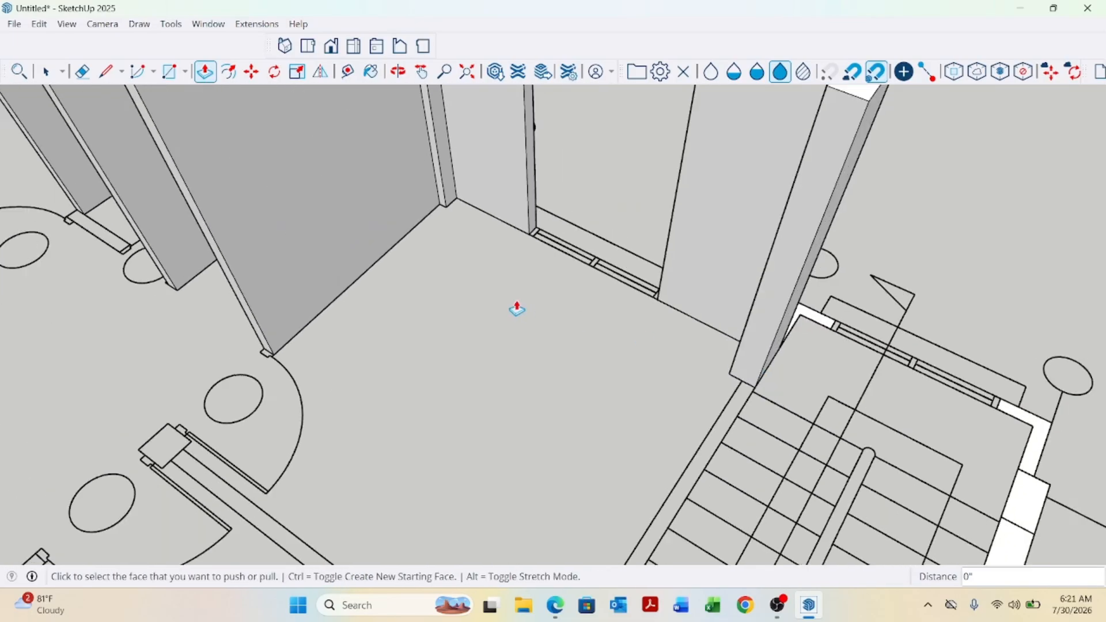
Extrude the exterior wall along the staircase 10' by repeating the push/pull distance.
{"action": "scroll", "coordinate": [634, 300], "scroll_direction": "down", "scroll_amount": 3}
{"action": "scroll", "coordinate": [655, 384], "scroll_direction": "up", "scroll_amount": 2}
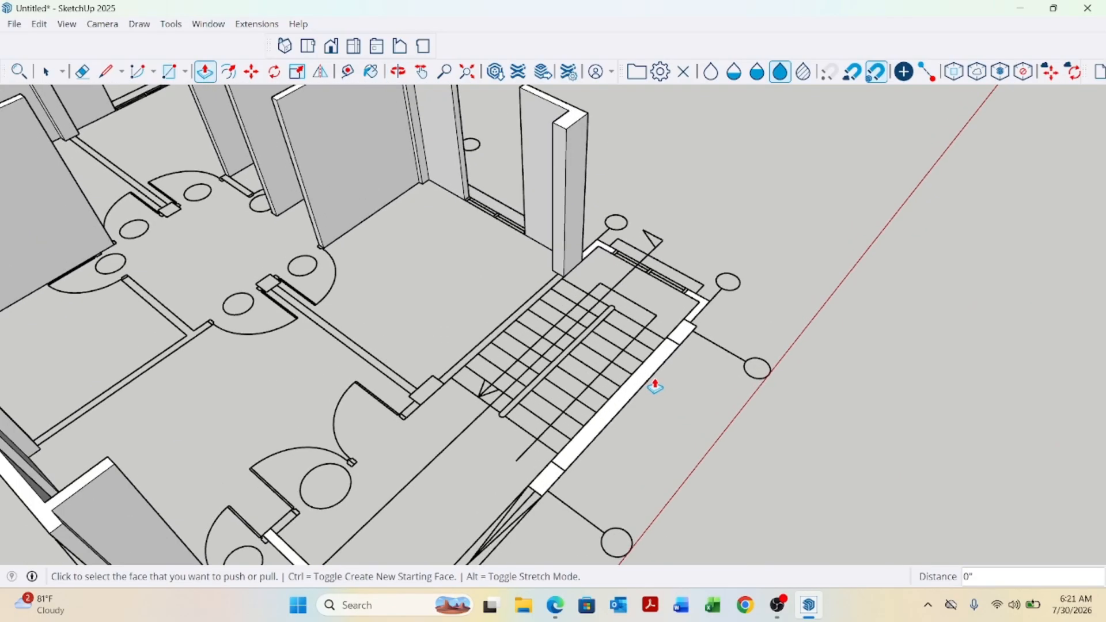
{"action": "double_click", "coordinate": [643, 383]}
{"action": "scroll", "coordinate": [651, 345], "scroll_direction": "down", "scroll_amount": 3}
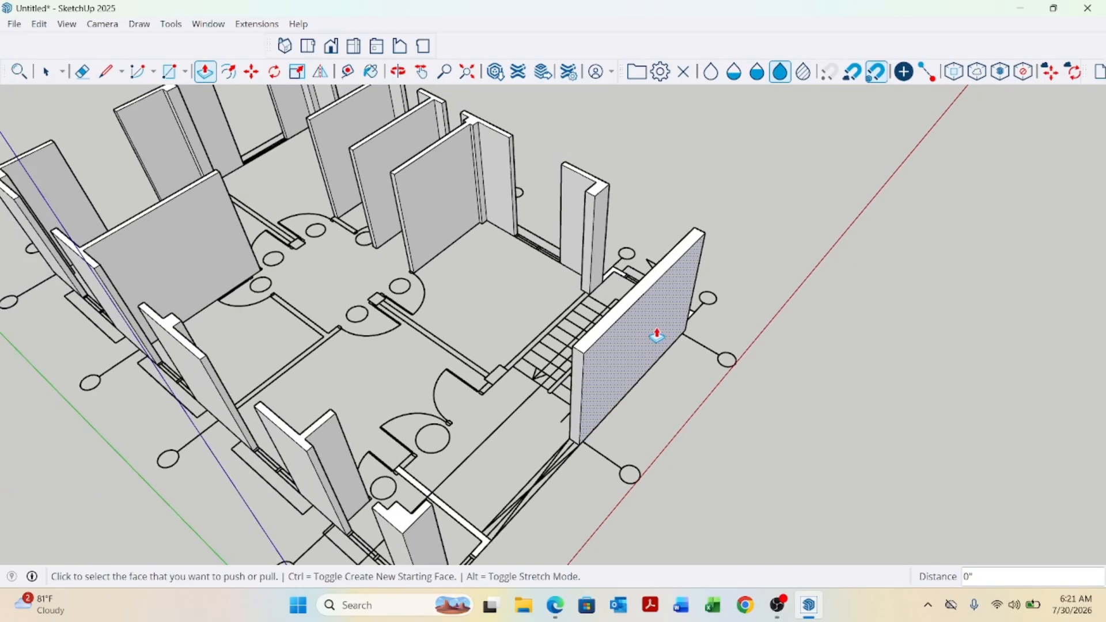
Inspect the extruded walls around the lower corner of the plan.
{"action": "scroll", "coordinate": [633, 443], "scroll_direction": "down", "scroll_amount": 2}
{"action": "scroll", "coordinate": [593, 528], "scroll_direction": "up", "scroll_amount": 6}
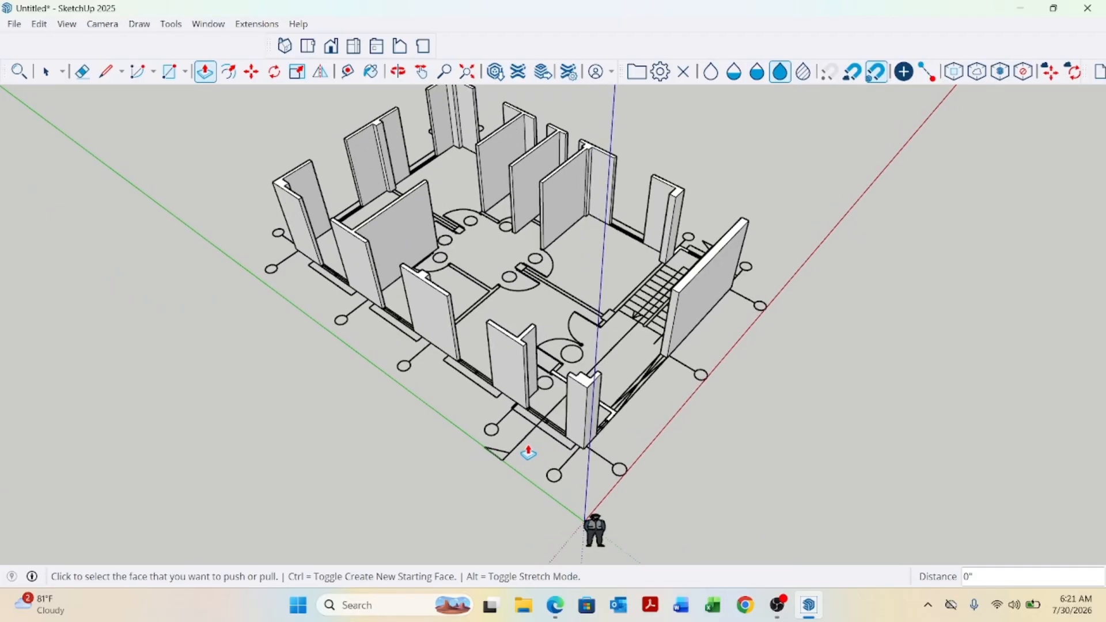
{"action": "scroll", "coordinate": [688, 397], "scroll_direction": "up", "scroll_amount": 2}
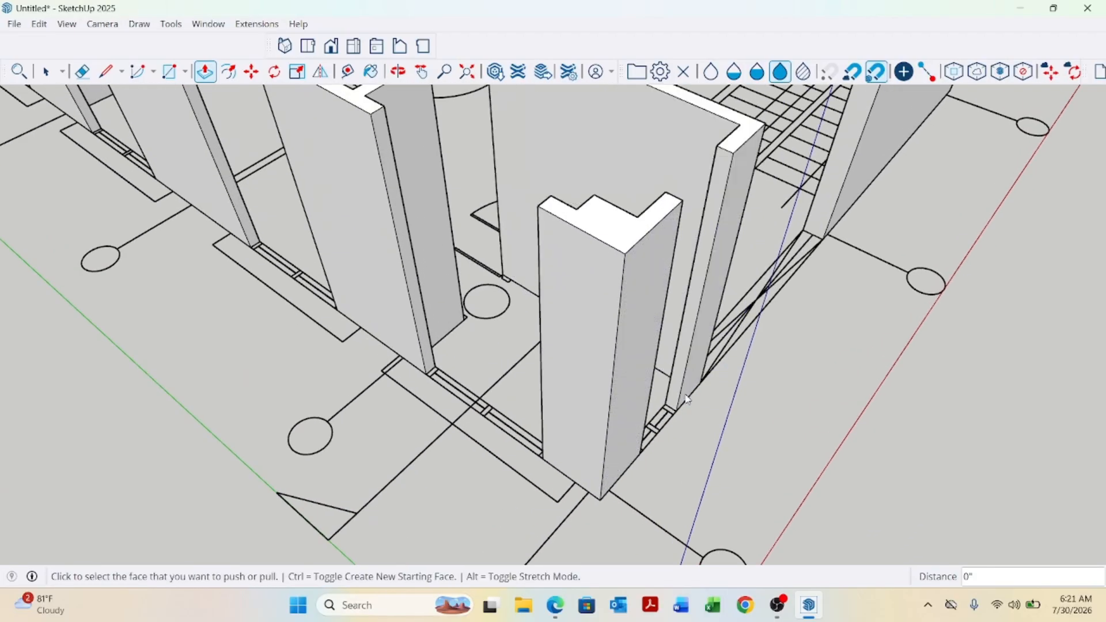
{"action": "scroll", "coordinate": [687, 398], "scroll_direction": "down", "scroll_amount": 6}
{"action": "key", "text": "space"}
{"action": "scroll", "coordinate": [669, 389], "scroll_direction": "up", "scroll_amount": 2}
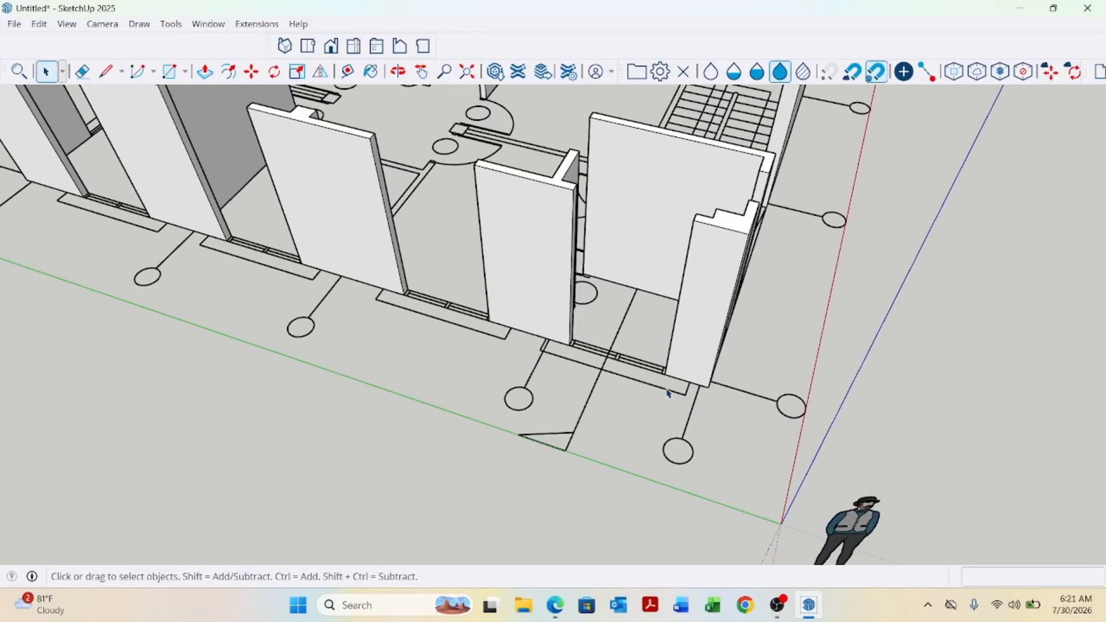
{"action": "scroll", "coordinate": [651, 411], "scroll_direction": "down", "scroll_amount": 4}
{"action": "middle_click_drag", "start_coordinate": [685, 381], "coordinate": [661, 357]}
{"action": "scroll", "coordinate": [607, 381], "scroll_direction": "up", "scroll_amount": 4}
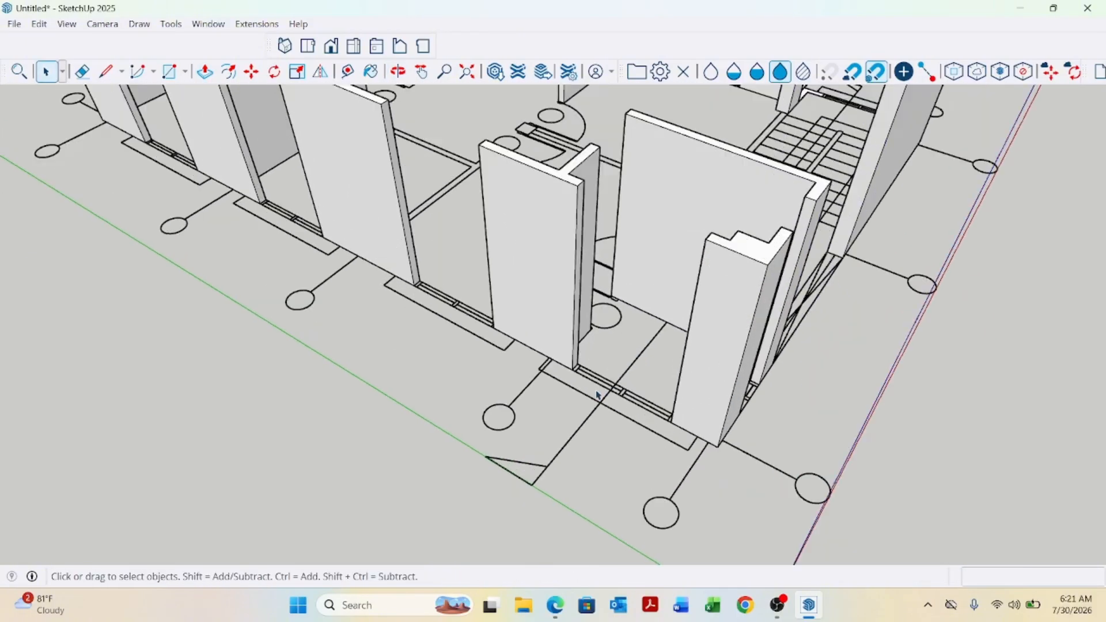
{"action": "middle_click_drag", "start_coordinate": [597, 386], "coordinate": [593, 424]}
{"action": "scroll", "coordinate": [561, 382], "scroll_direction": "up", "scroll_amount": 2}
{"action": "scroll", "coordinate": [604, 395], "scroll_direction": "down", "scroll_amount": 3}
{"action": "scroll", "coordinate": [606, 398], "scroll_direction": "down", "scroll_amount": 3}
{"action": "scroll", "coordinate": [594, 424], "scroll_direction": "up", "scroll_amount": 2}
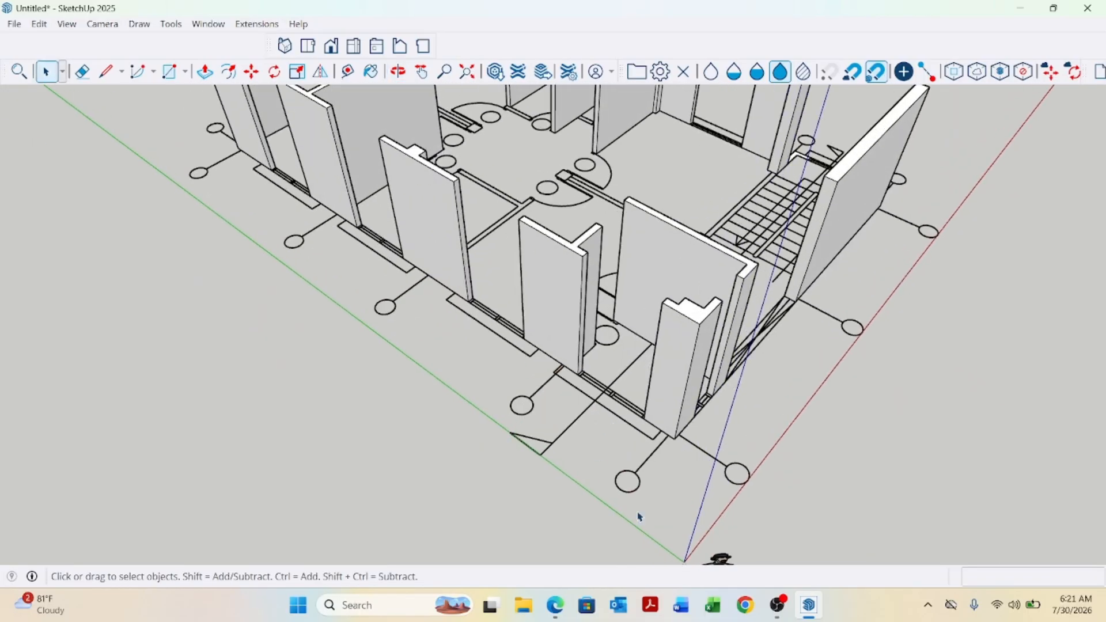
Open the pending batch drawing in AutoCAD to check the prayer room and landing window dimensions, then return to SketchUp.
{"action": "left_click", "coordinate": [1017, 13]}
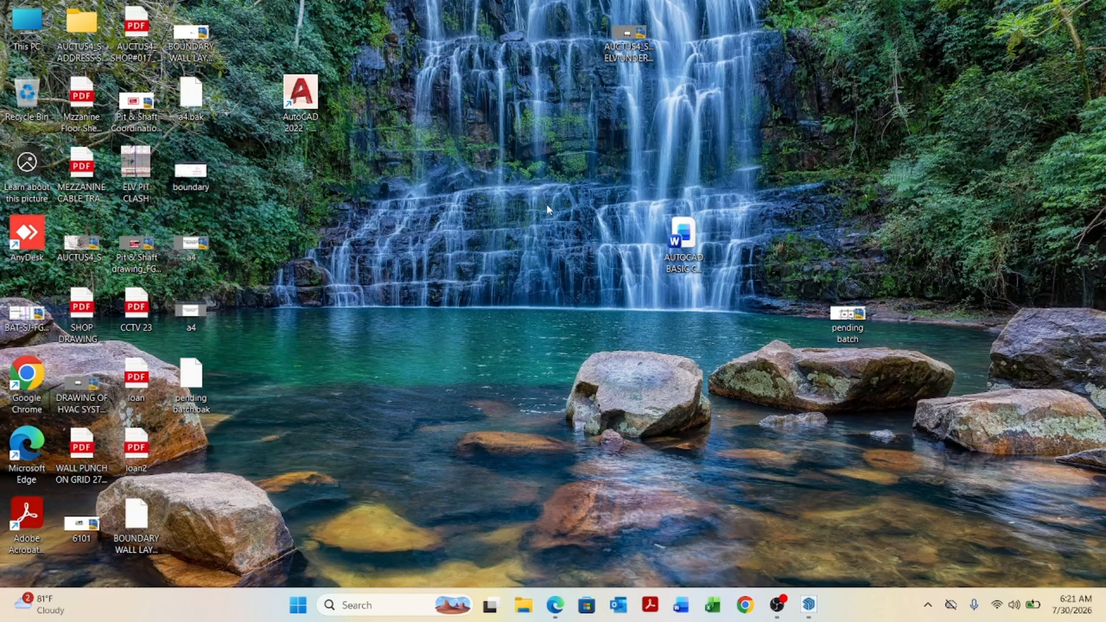
{"action": "double_click", "coordinate": [847, 317]}
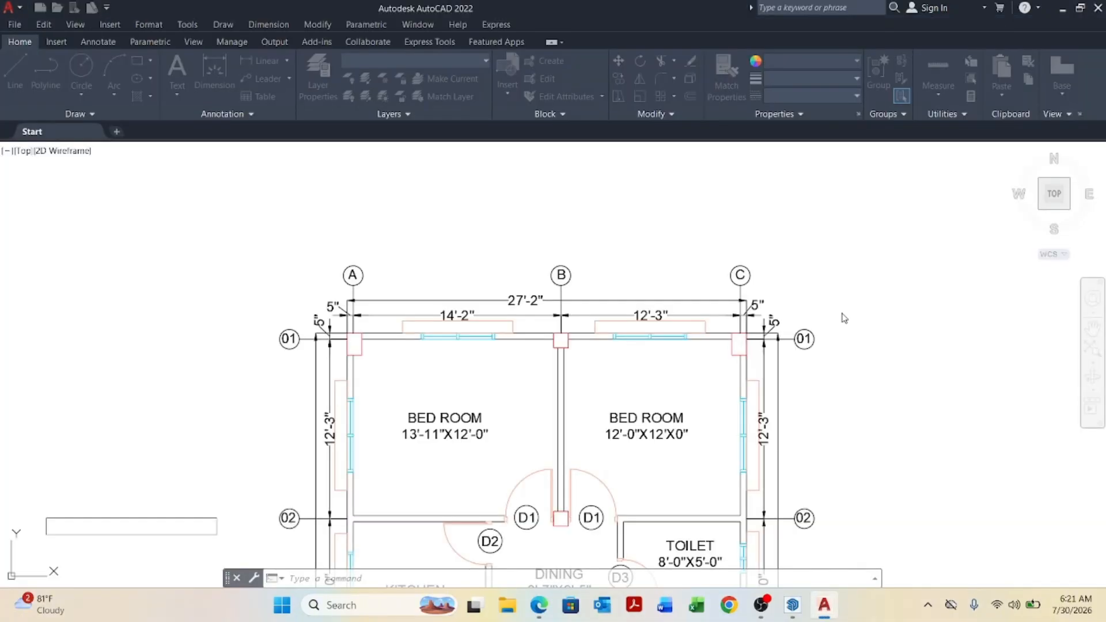
{"action": "scroll", "coordinate": [481, 199], "scroll_direction": "down", "scroll_amount": 7}
{"action": "scroll", "coordinate": [465, 310], "scroll_direction": "up", "scroll_amount": 2}
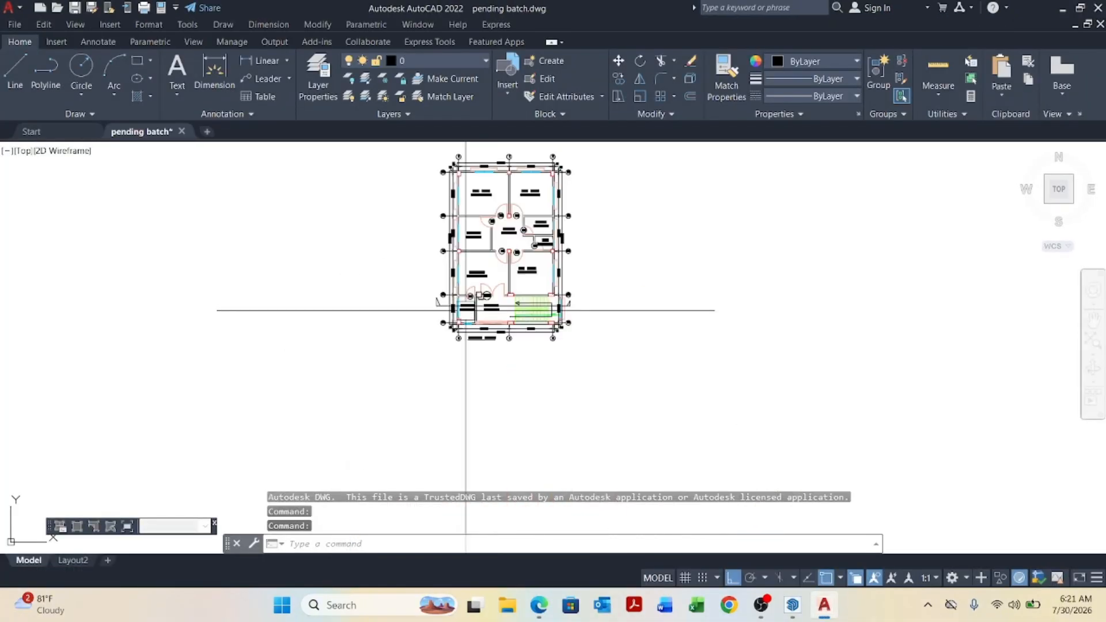
{"action": "scroll", "coordinate": [466, 310], "scroll_direction": "up", "scroll_amount": 10}
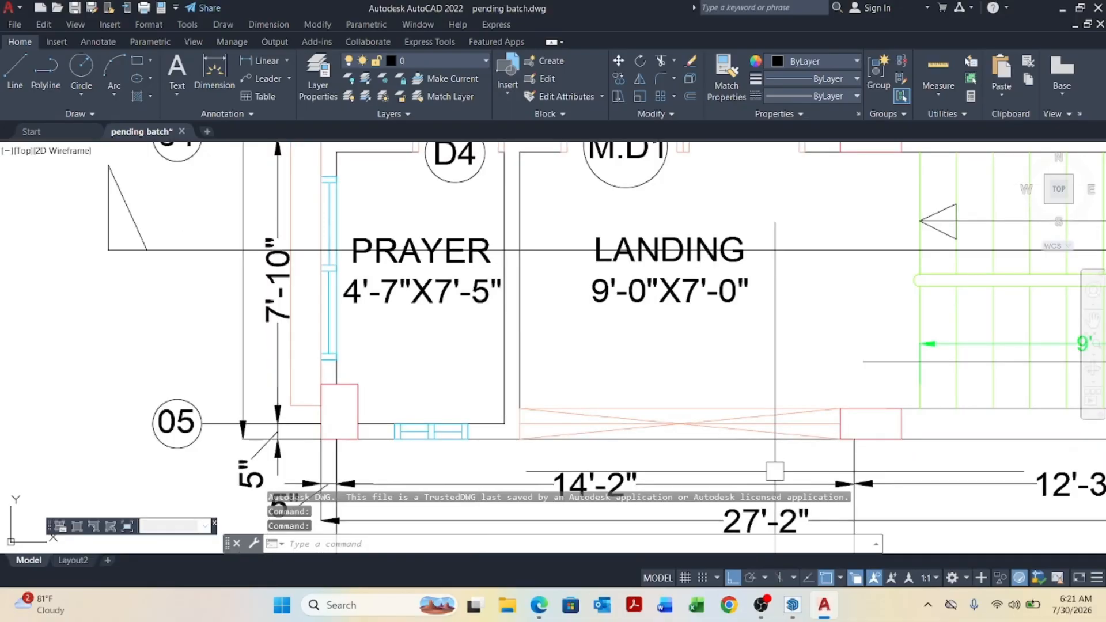
{"action": "left_click", "coordinate": [793, 605]}
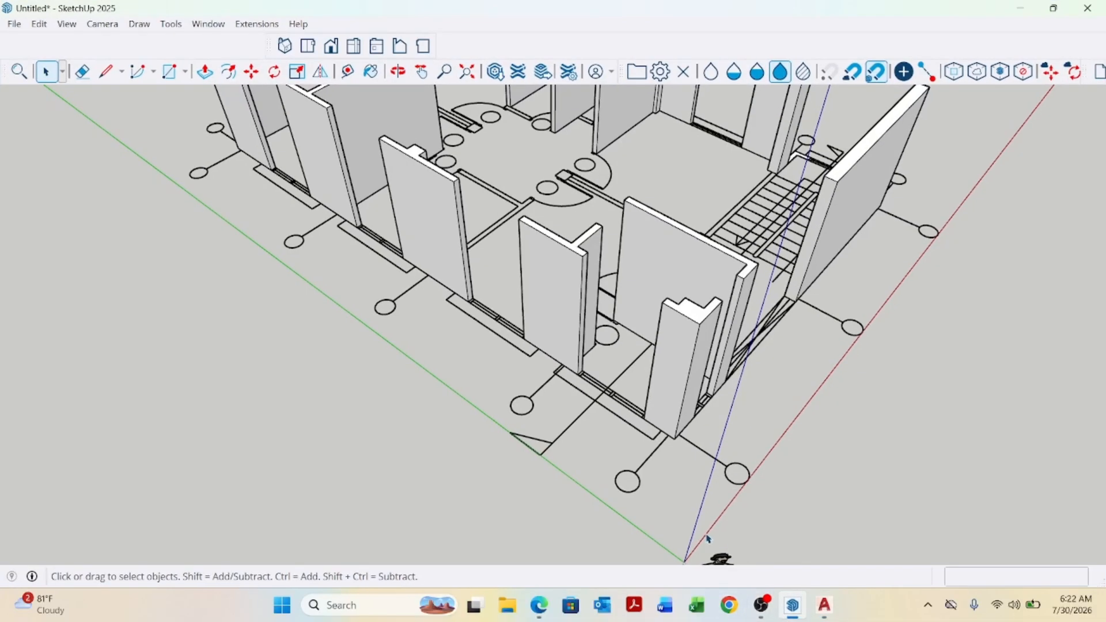
Draw a rectangle about 5' by 5" over the window opening in the lower exterior wall.
{"action": "scroll", "coordinate": [633, 420], "scroll_direction": "up", "scroll_amount": 3}
{"action": "key", "text": "r"}
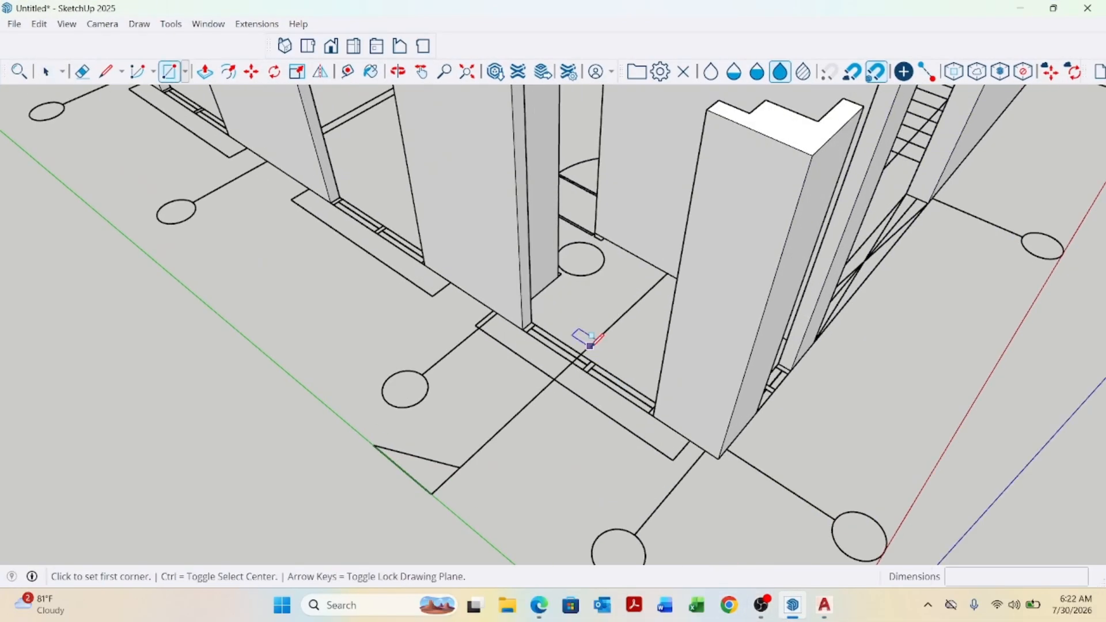
{"action": "scroll", "coordinate": [511, 321], "scroll_direction": "up", "scroll_amount": 5}
{"action": "left_click", "coordinate": [478, 282]}
{"action": "scroll", "coordinate": [487, 271], "scroll_direction": "down", "scroll_amount": 5}
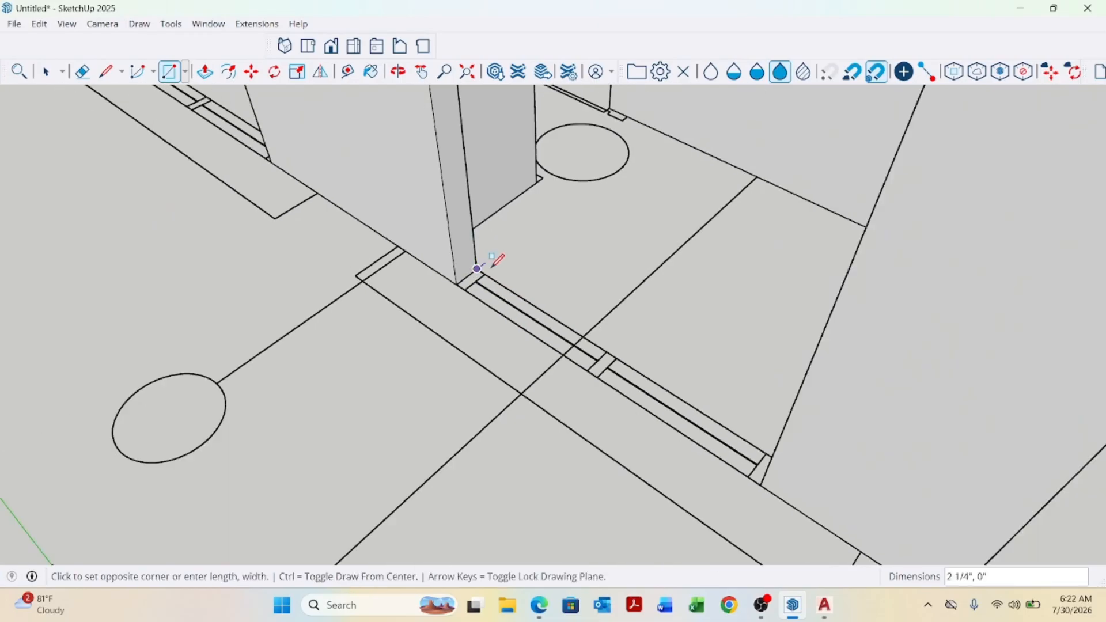
{"action": "scroll", "coordinate": [610, 361], "scroll_direction": "up", "scroll_amount": 3}
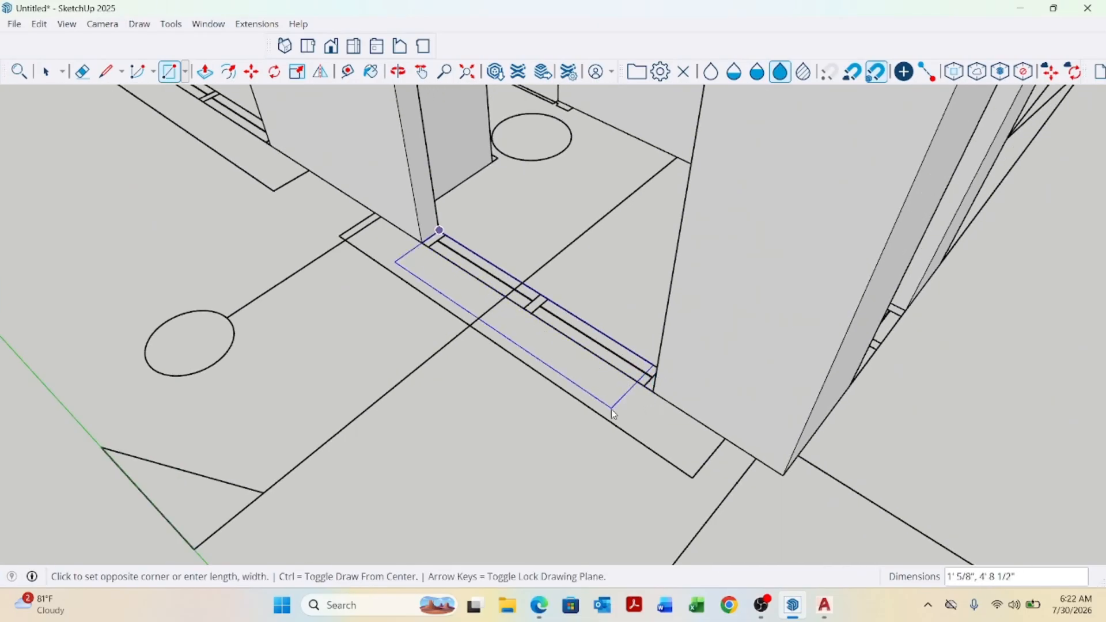
{"action": "scroll", "coordinate": [622, 406], "scroll_direction": "down", "scroll_amount": 1}
{"action": "scroll", "coordinate": [640, 400], "scroll_direction": "up", "scroll_amount": 2}
{"action": "left_click", "coordinate": [651, 394]}
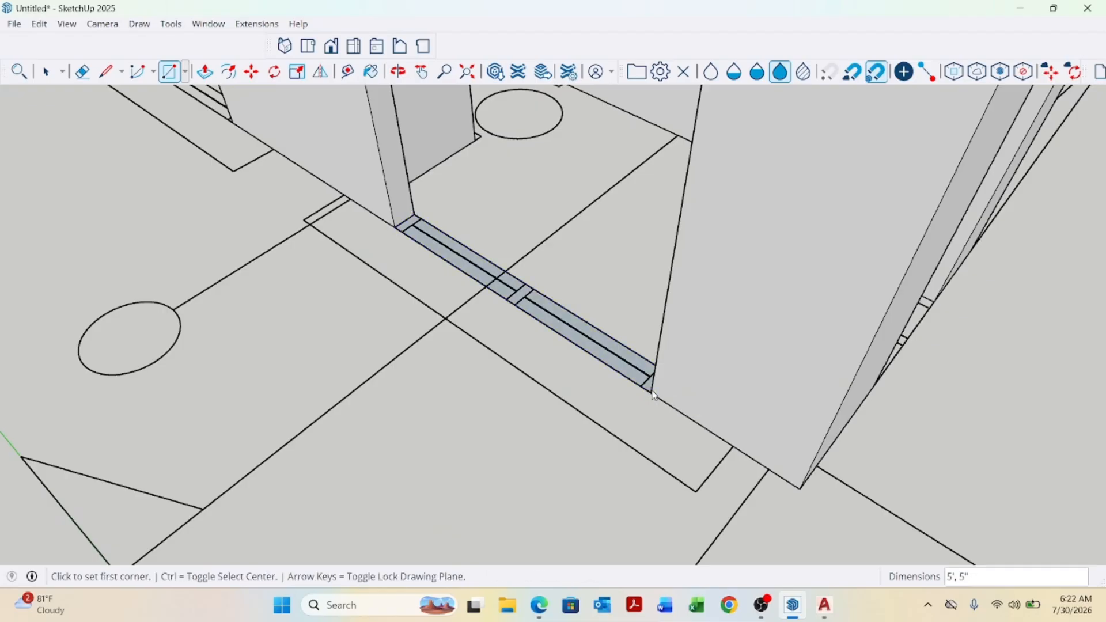
Push/pull the window rectangle up 2'6" to form the sill wall.
{"action": "key", "text": "p"}
{"action": "left_click", "coordinate": [603, 363]}
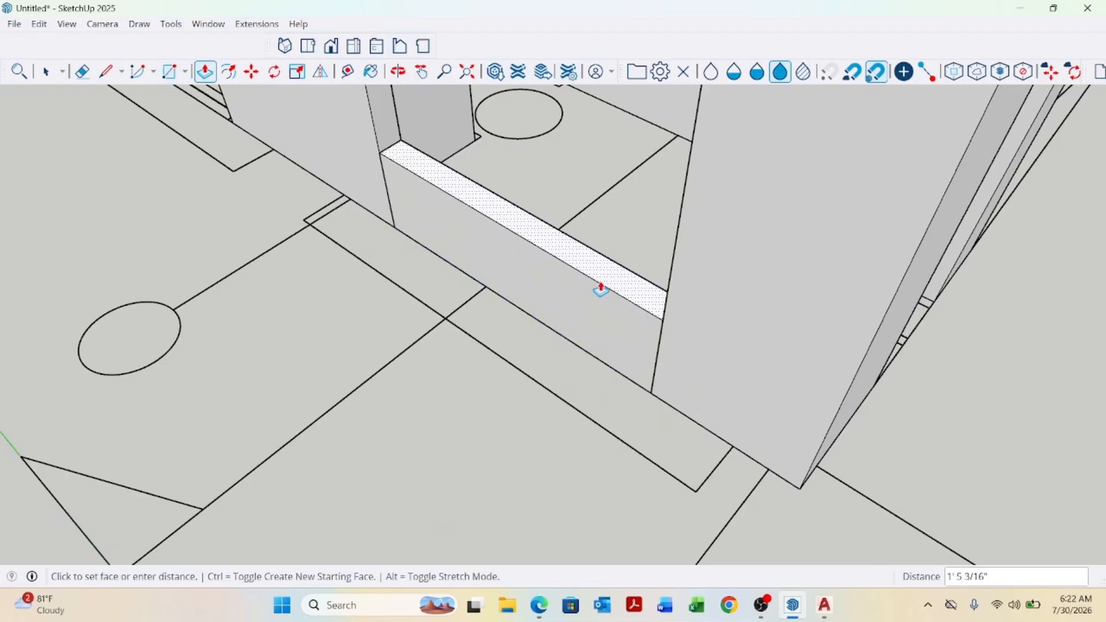
{"action": "middle_click_drag", "start_coordinate": [597, 289], "coordinate": [613, 296]}
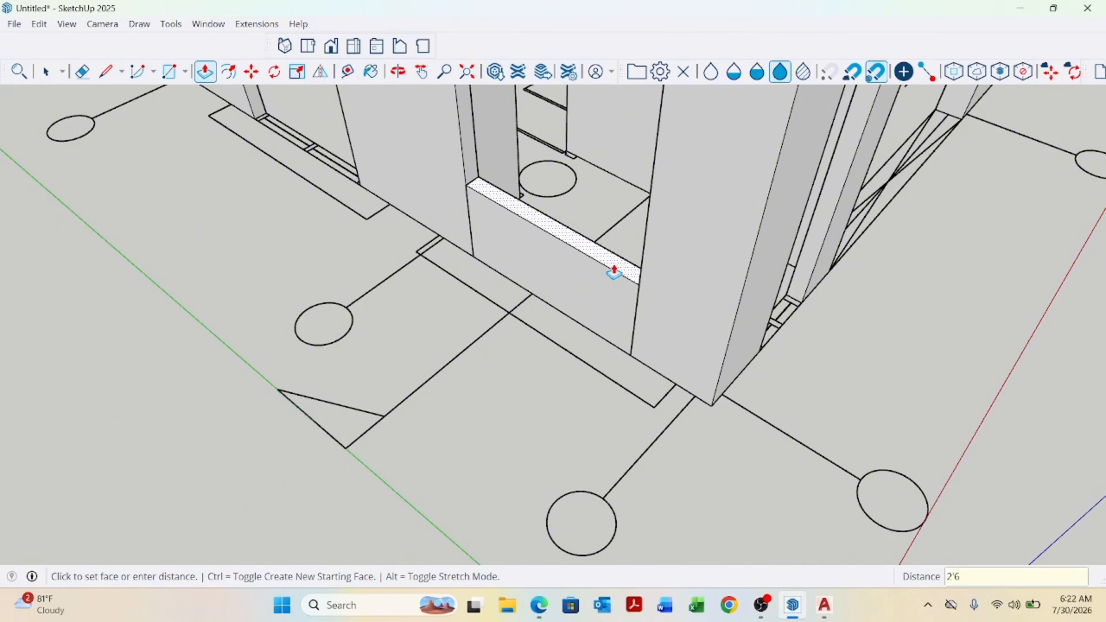
{"action": "type", "text": "2'6"}
{"action": "key", "text": "Return"}
{"action": "scroll", "coordinate": [560, 265], "scroll_direction": "down", "scroll_amount": 2}
{"action": "scroll", "coordinate": [557, 267], "scroll_direction": "up", "scroll_amount": 2}
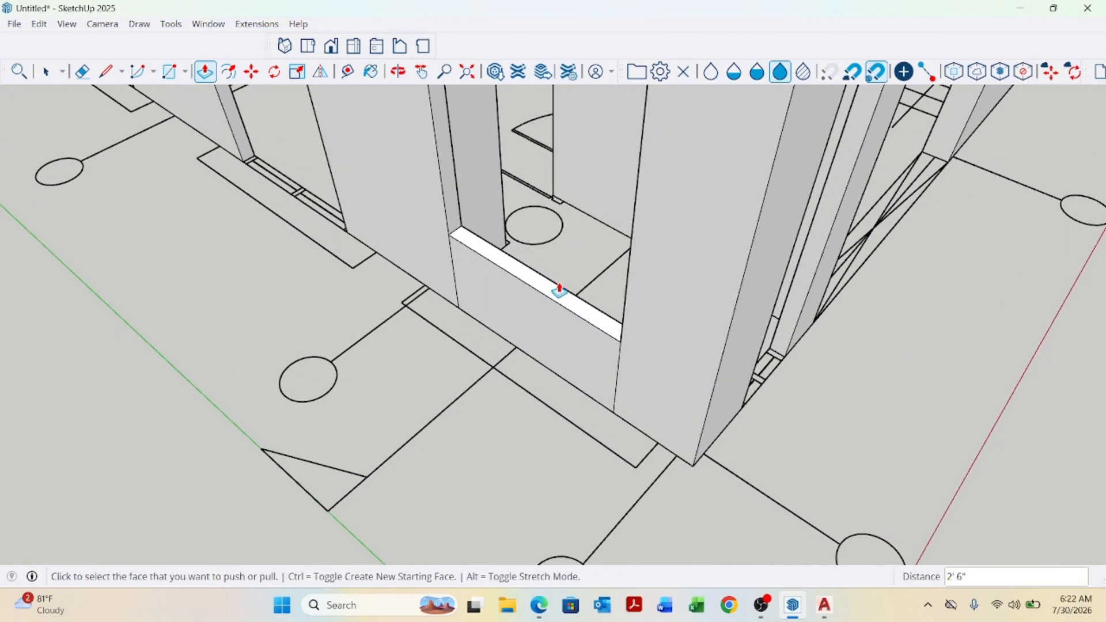
Push/pull the sill top with a new starting face another 4'6" for the window portion.
{"action": "left_click", "coordinate": [558, 289]}
{"action": "key", "text": "ctrl"}
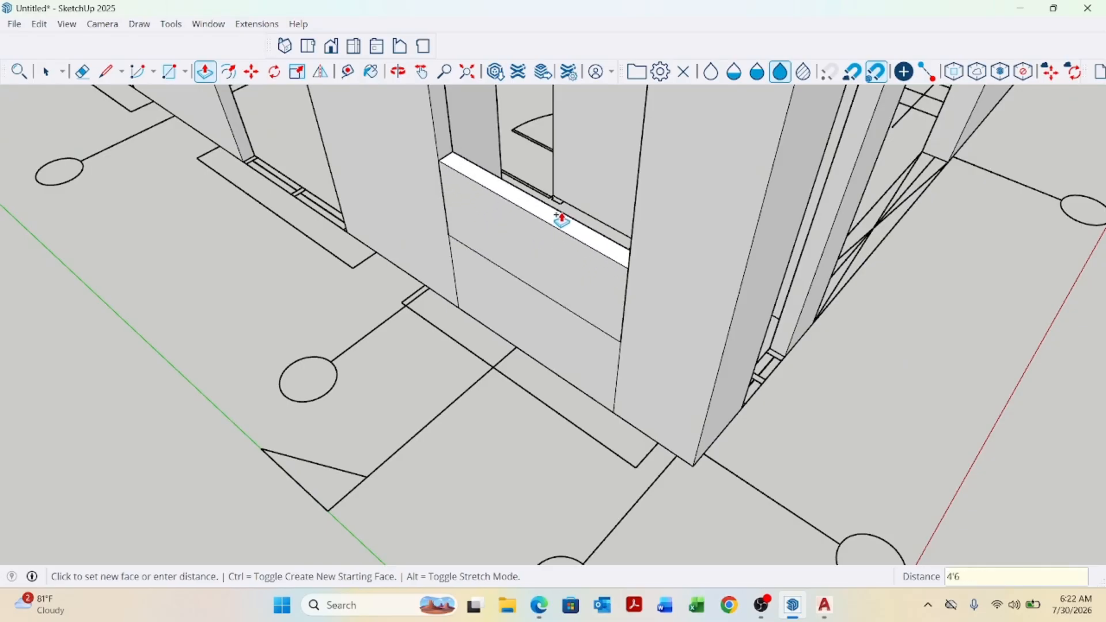
{"action": "key", "text": "Return"}
{"action": "scroll", "coordinate": [509, 249], "scroll_direction": "down", "scroll_amount": 3}
{"action": "scroll", "coordinate": [530, 253], "scroll_direction": "up", "scroll_amount": 3}
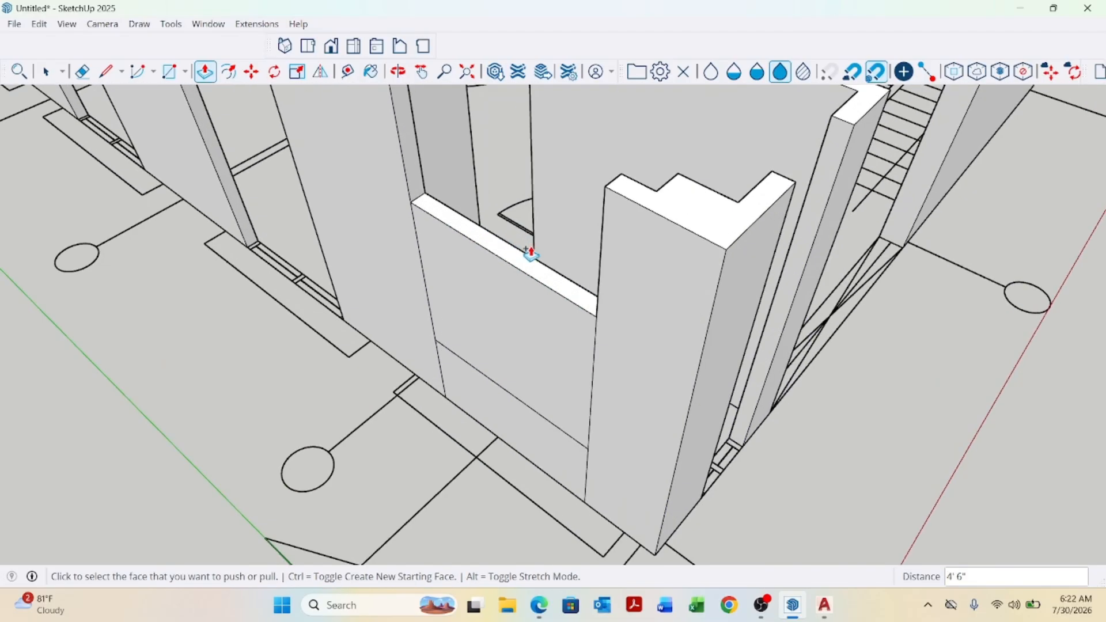
Push/pull the window wall's top up 3' to full wall height, then push the window face through to open the window.
{"action": "left_click", "coordinate": [533, 266]}
{"action": "left_click", "coordinate": [605, 196]}
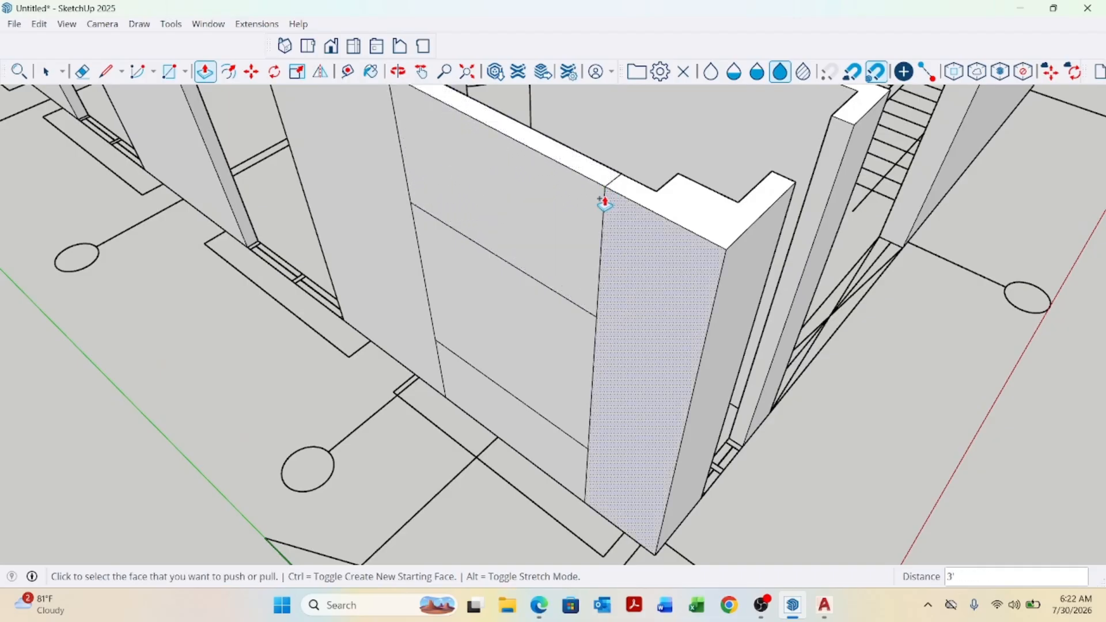
{"action": "scroll", "coordinate": [546, 335], "scroll_direction": "down", "scroll_amount": 2}
{"action": "scroll", "coordinate": [512, 327], "scroll_direction": "up", "scroll_amount": 2}
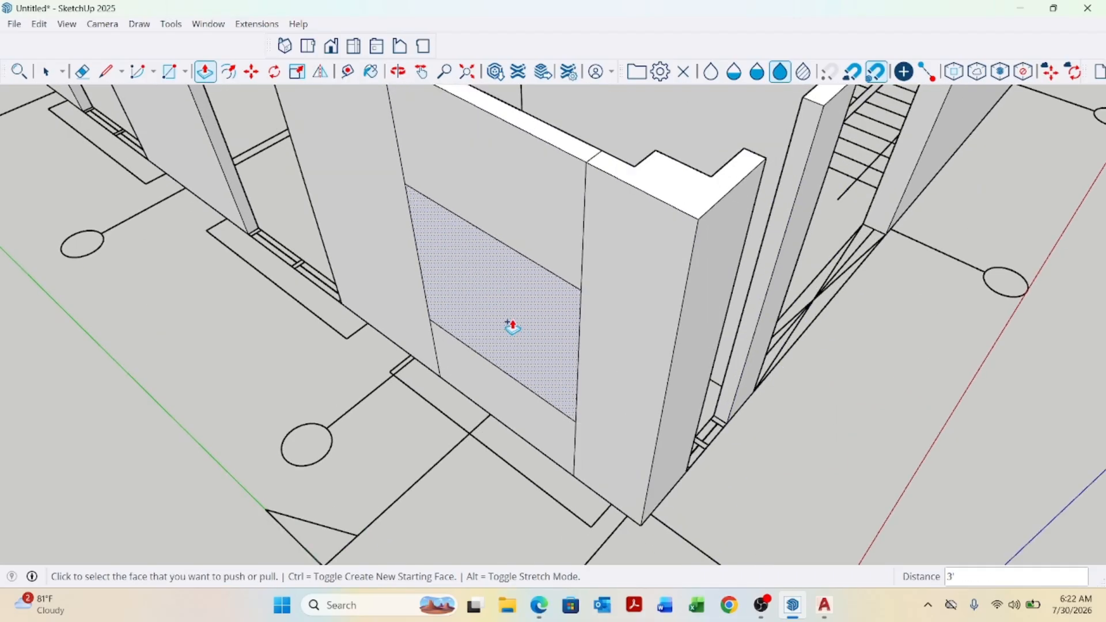
{"action": "left_click", "coordinate": [507, 323]}
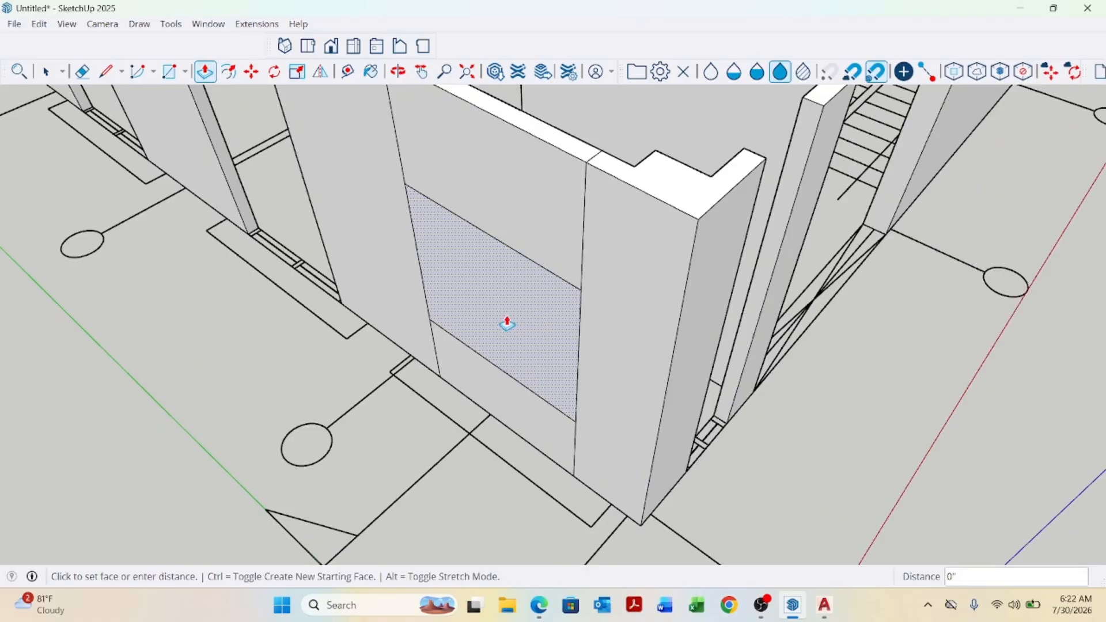
{"action": "left_click", "coordinate": [600, 150]}
{"action": "scroll", "coordinate": [612, 334], "scroll_direction": "down", "scroll_amount": 4}
{"action": "key", "text": "space"}
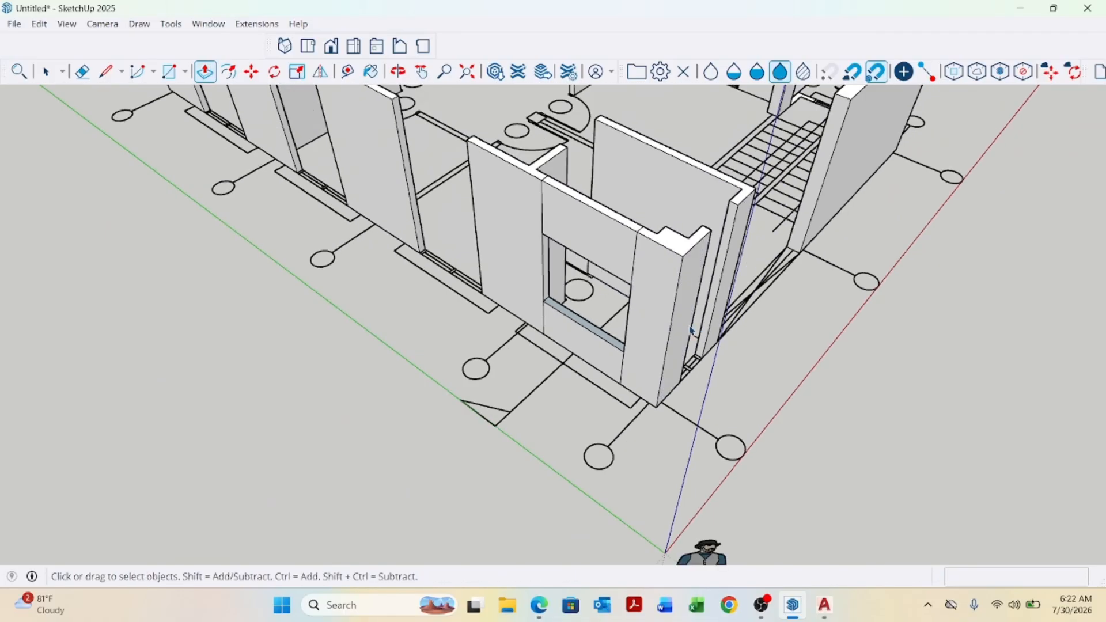
Reverse the faces of the window sill's top surface.
{"action": "scroll", "coordinate": [605, 349], "scroll_direction": "up", "scroll_amount": 6}
{"action": "right_click", "coordinate": [612, 311]}
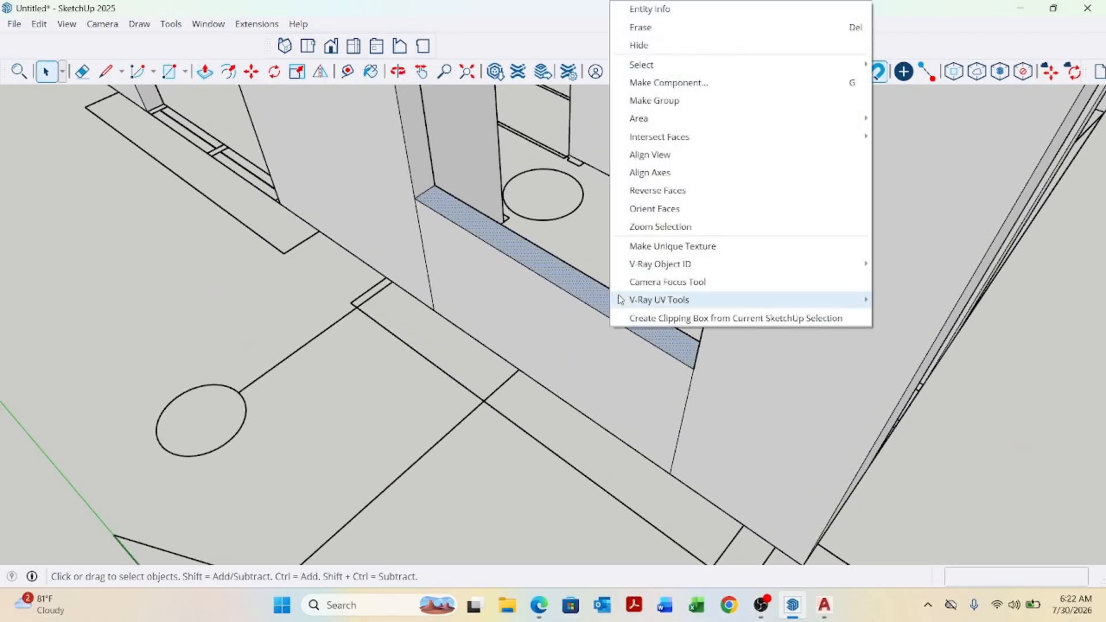
{"action": "mouse_move", "coordinate": [680, 119]}
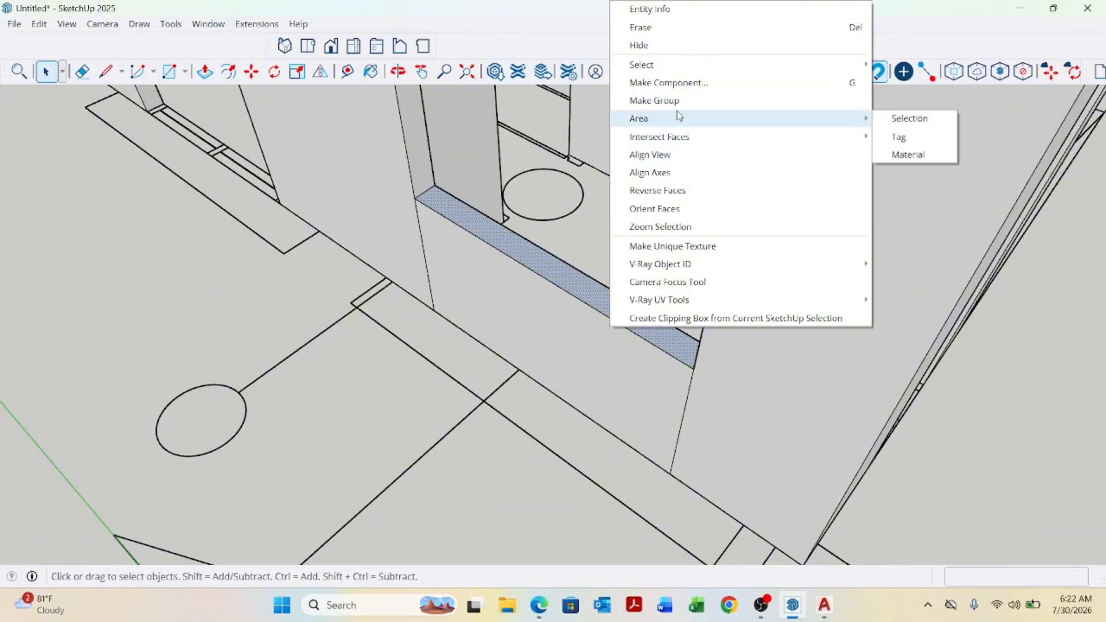
{"action": "left_click", "coordinate": [679, 192]}
Orbit around the model to inspect the new window opening from outside and above.
{"action": "scroll", "coordinate": [646, 290], "scroll_direction": "down", "scroll_amount": 5}
{"action": "middle_click_drag", "start_coordinate": [644, 291], "coordinate": [614, 111]}
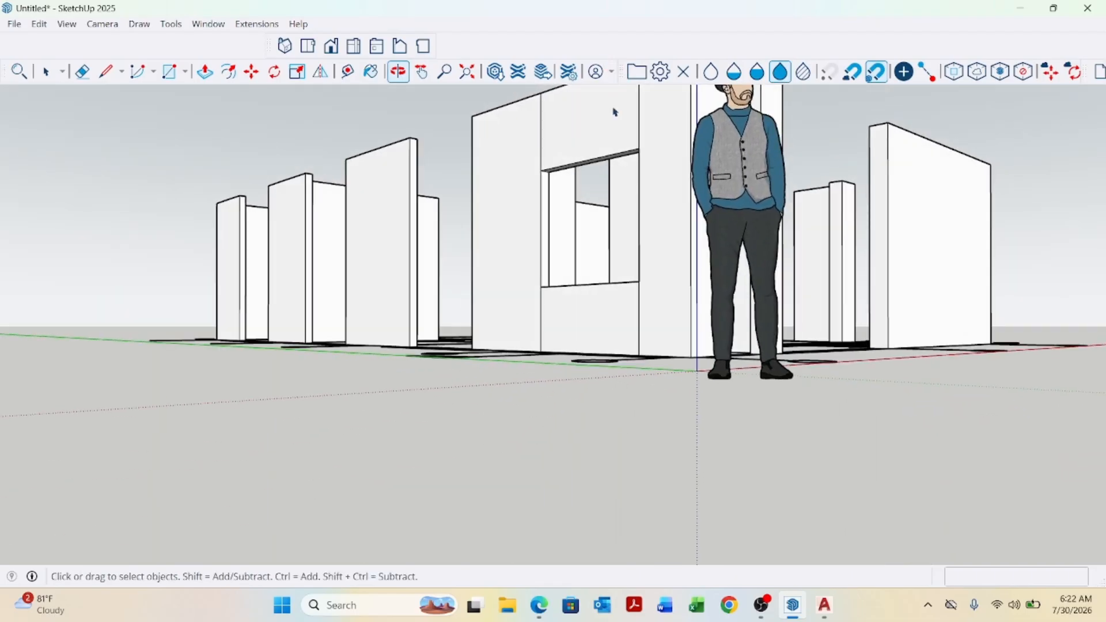
{"action": "scroll", "coordinate": [615, 110], "scroll_direction": "up", "scroll_amount": 5}
{"action": "middle_click_drag", "start_coordinate": [572, 178], "coordinate": [511, 145]}
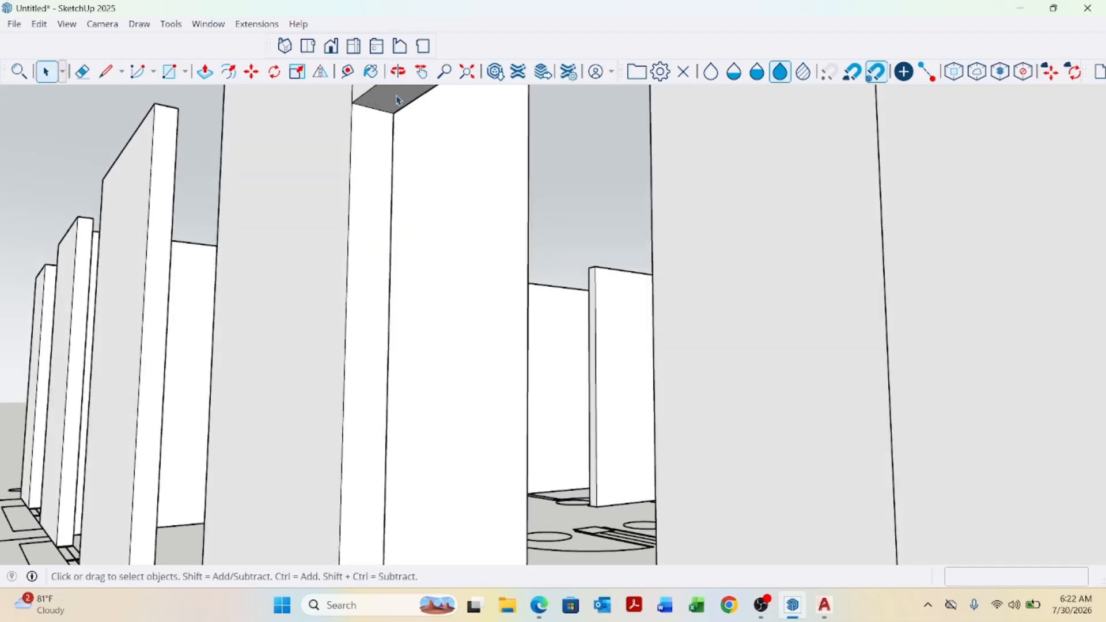
{"action": "scroll", "coordinate": [460, 251], "scroll_direction": "down", "scroll_amount": 5}
{"action": "middle_click_drag", "start_coordinate": [526, 301], "coordinate": [600, 373]}
{"action": "scroll", "coordinate": [735, 383], "scroll_direction": "down", "scroll_amount": 6}
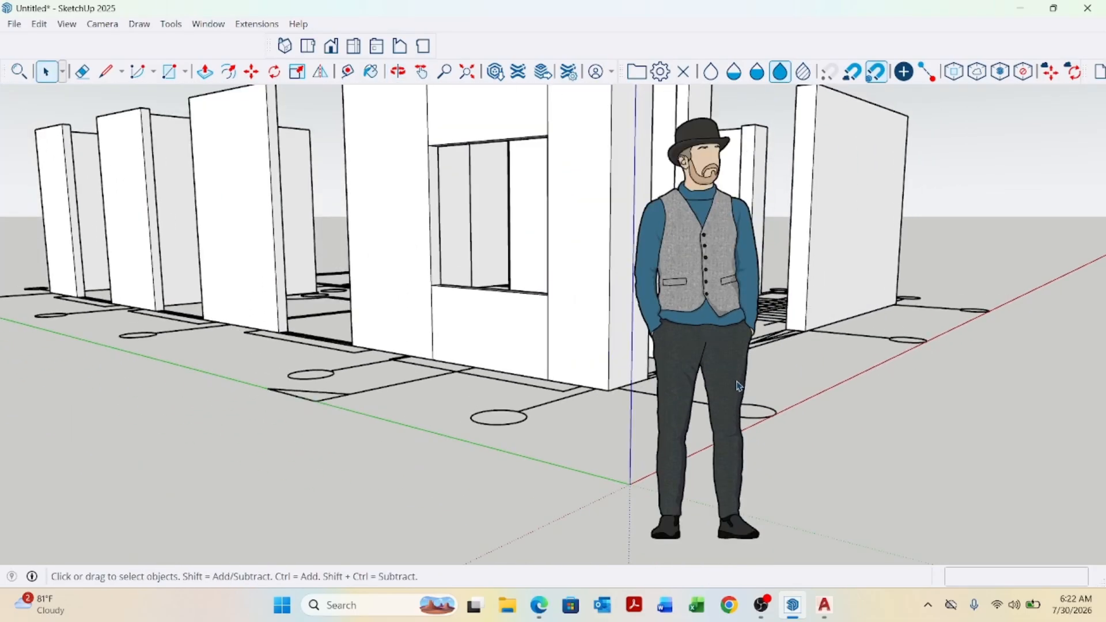
{"action": "middle_click_drag", "start_coordinate": [574, 459], "coordinate": [594, 547]}
{"action": "scroll", "coordinate": [633, 282], "scroll_direction": "up", "scroll_amount": 5}
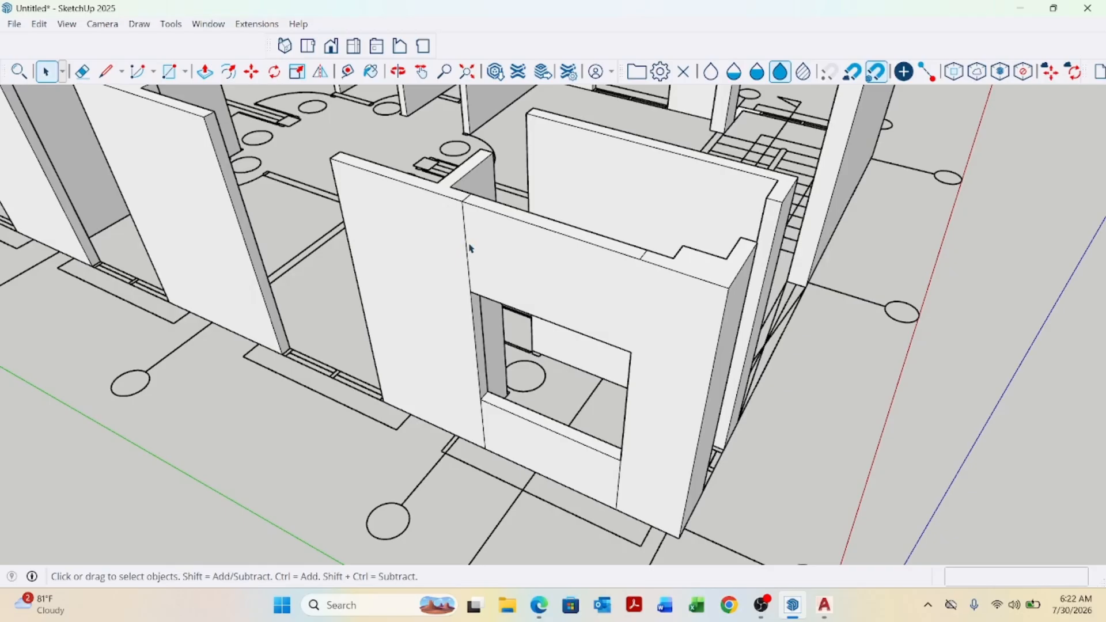
{"action": "scroll", "coordinate": [468, 203], "scroll_direction": "up", "scroll_amount": 3}
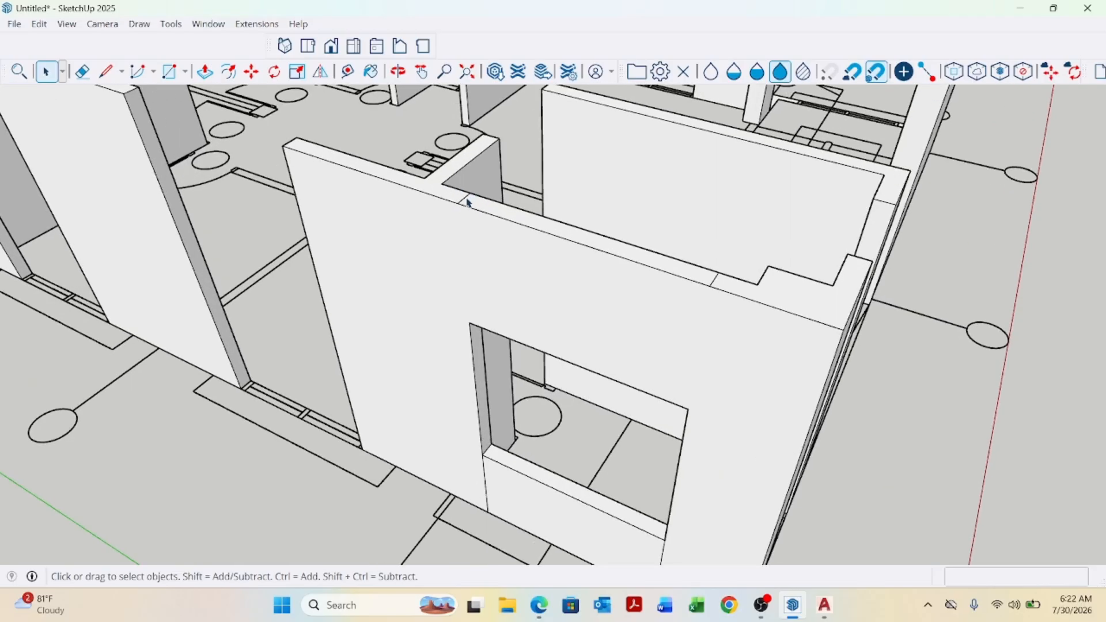
{"action": "scroll", "coordinate": [620, 284], "scroll_direction": "down", "scroll_amount": 3}
{"action": "scroll", "coordinate": [658, 283], "scroll_direction": "up", "scroll_amount": 2}
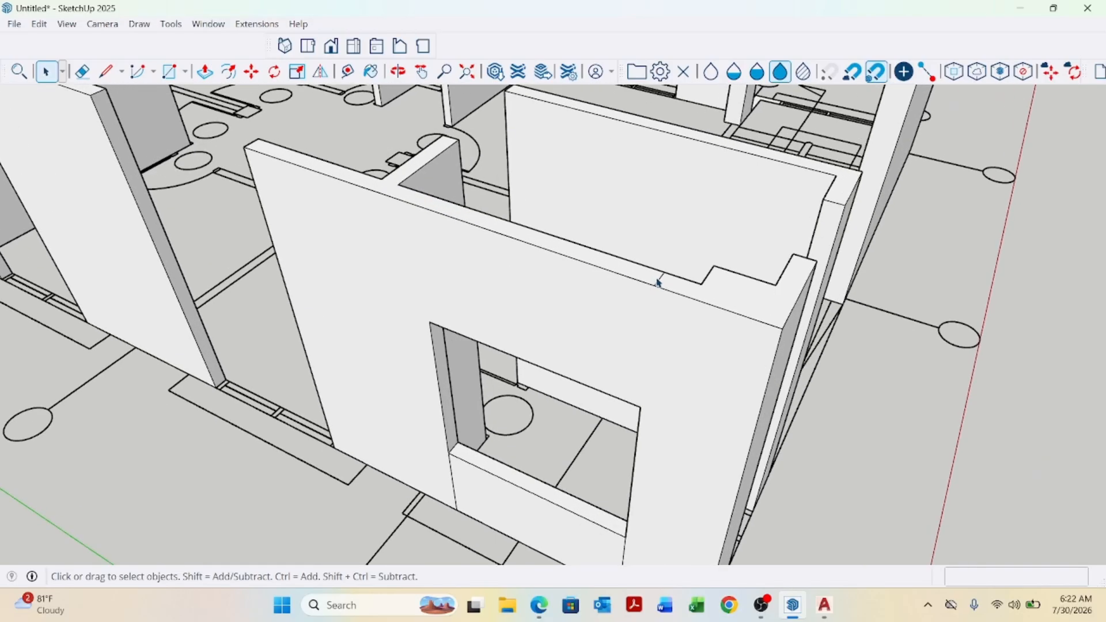
{"action": "scroll", "coordinate": [659, 283], "scroll_direction": "down", "scroll_amount": 4}
{"action": "scroll", "coordinate": [521, 407], "scroll_direction": "up", "scroll_amount": 4}
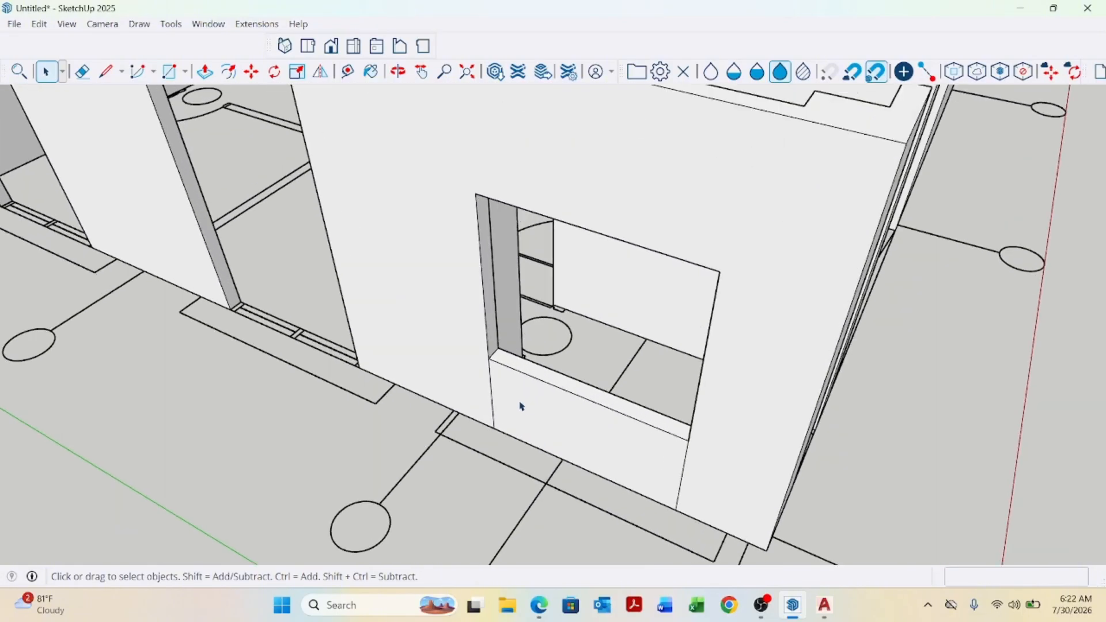
{"action": "left_click", "coordinate": [686, 494]}
{"action": "scroll", "coordinate": [779, 443], "scroll_direction": "down", "scroll_amount": 5}
{"action": "scroll", "coordinate": [571, 407], "scroll_direction": "up", "scroll_amount": 3}
{"action": "middle_click_drag", "start_coordinate": [571, 407], "coordinate": [564, 419]}
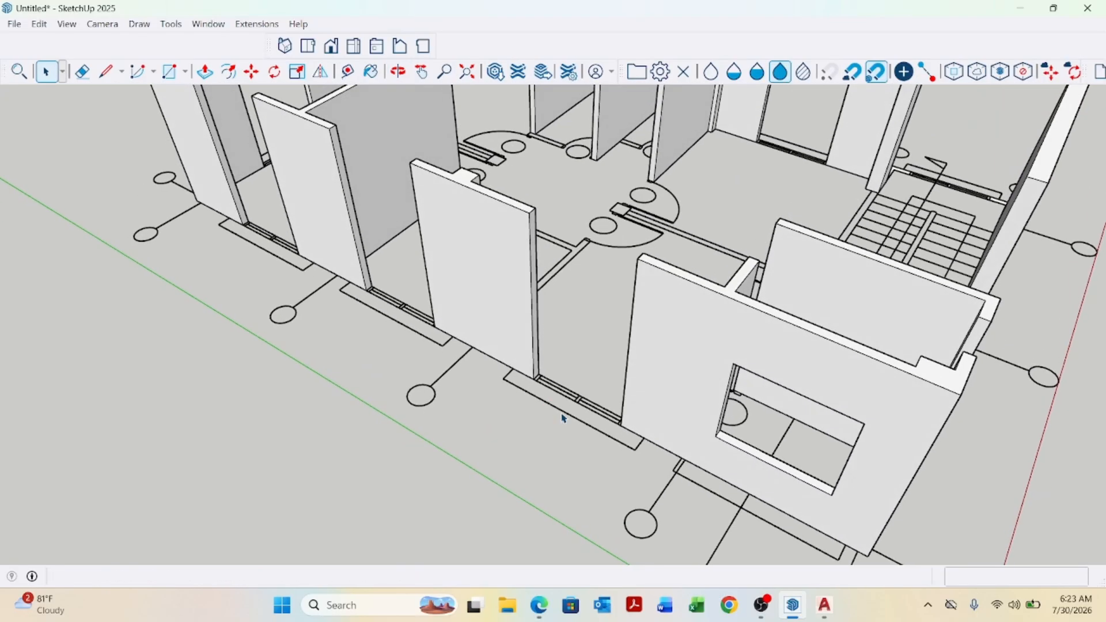
Draw a rectangle about 4'11" by 6" over the next window opening along the lower-left exterior wall.
{"action": "key", "text": "r"}
{"action": "scroll", "coordinate": [559, 416], "scroll_direction": "up", "scroll_amount": 5}
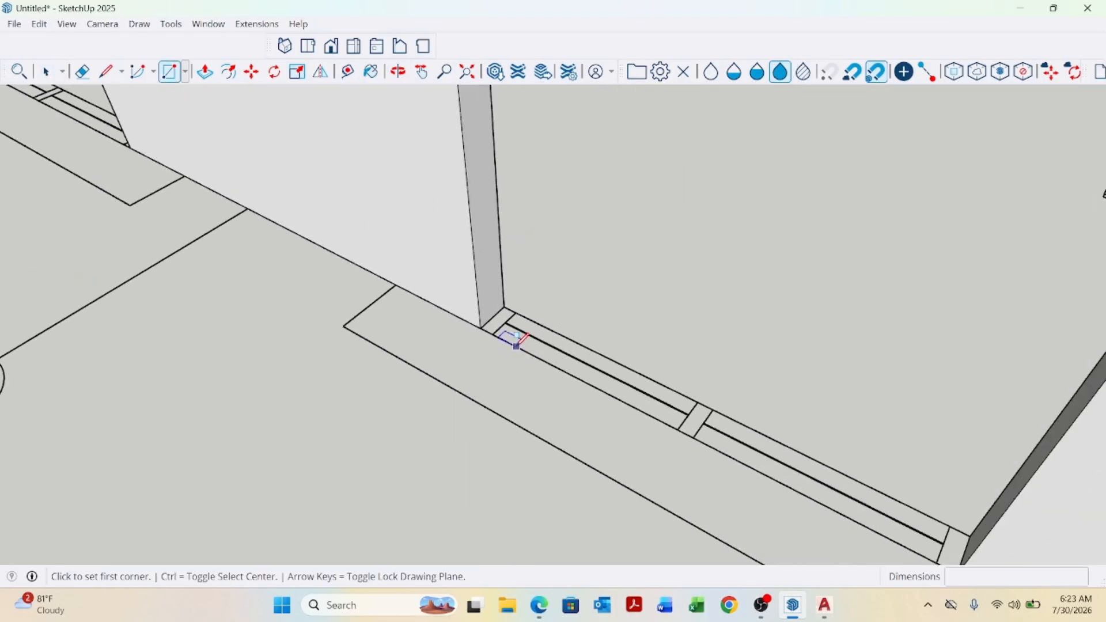
{"action": "left_click", "coordinate": [504, 307]}
{"action": "scroll", "coordinate": [506, 311], "scroll_direction": "down", "scroll_amount": 3}
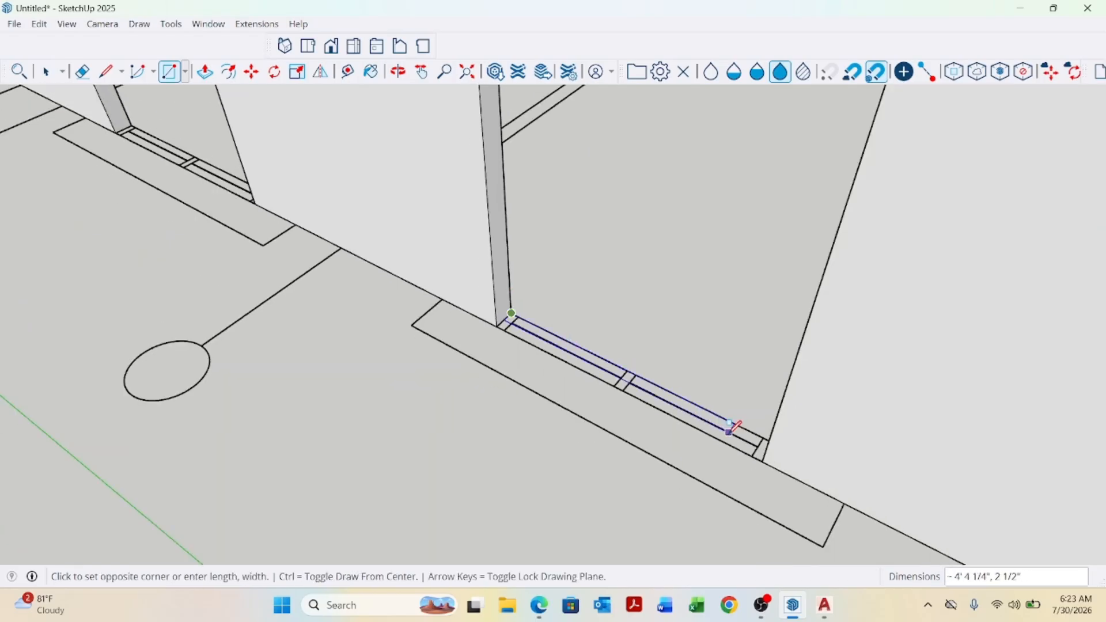
{"action": "left_click", "coordinate": [762, 461]}
Draw a rectangle about 5' long over the adjacent window opening further along the same wall.
{"action": "scroll", "coordinate": [749, 452], "scroll_direction": "down", "scroll_amount": 5}
{"action": "scroll", "coordinate": [553, 335], "scroll_direction": "up", "scroll_amount": 5}
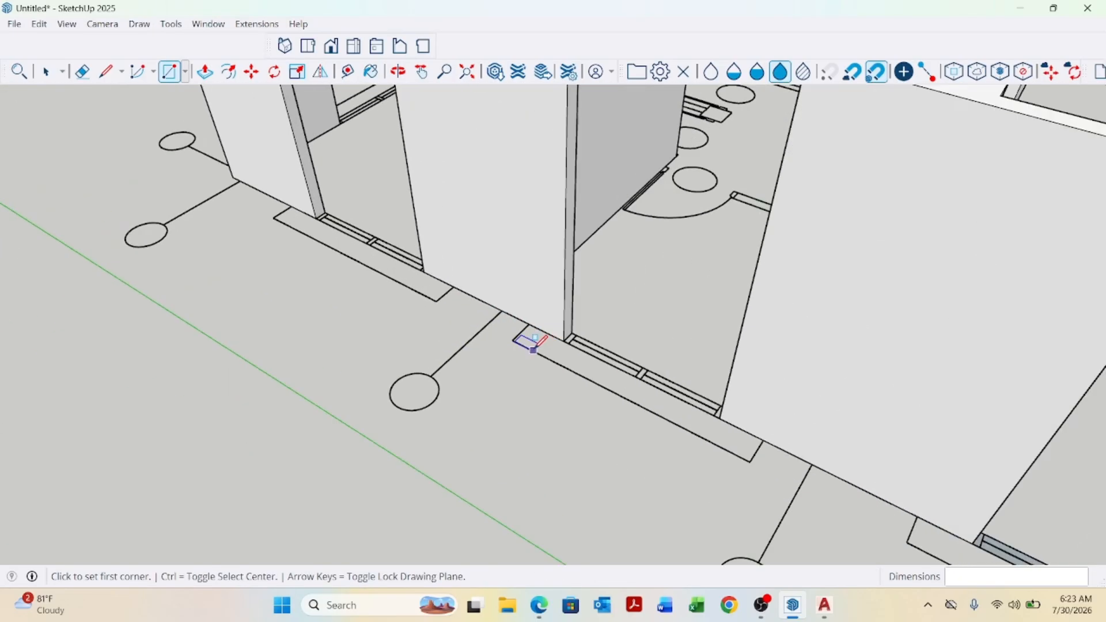
{"action": "scroll", "coordinate": [588, 332], "scroll_direction": "up", "scroll_amount": 2}
{"action": "left_click", "coordinate": [583, 311]}
{"action": "scroll", "coordinate": [568, 321], "scroll_direction": "down", "scroll_amount": 5}
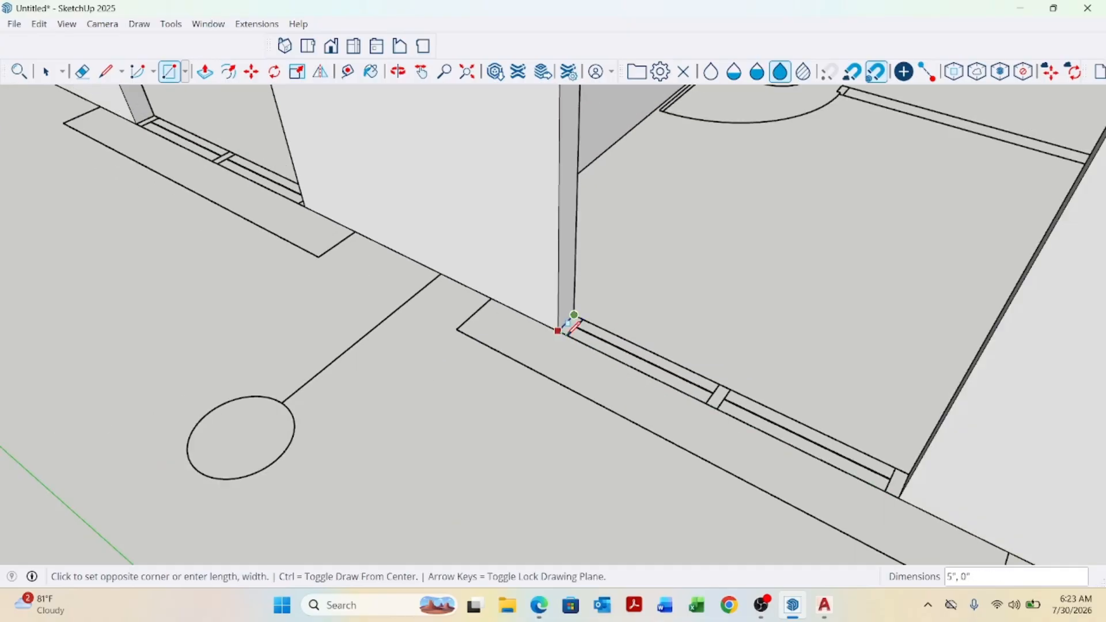
{"action": "left_click", "coordinate": [797, 441]}
Draw a rectangle over the third window opening near the wall's left end.
{"action": "scroll", "coordinate": [772, 453], "scroll_direction": "up", "scroll_amount": 1}
{"action": "scroll", "coordinate": [772, 449], "scroll_direction": "down", "scroll_amount": 5}
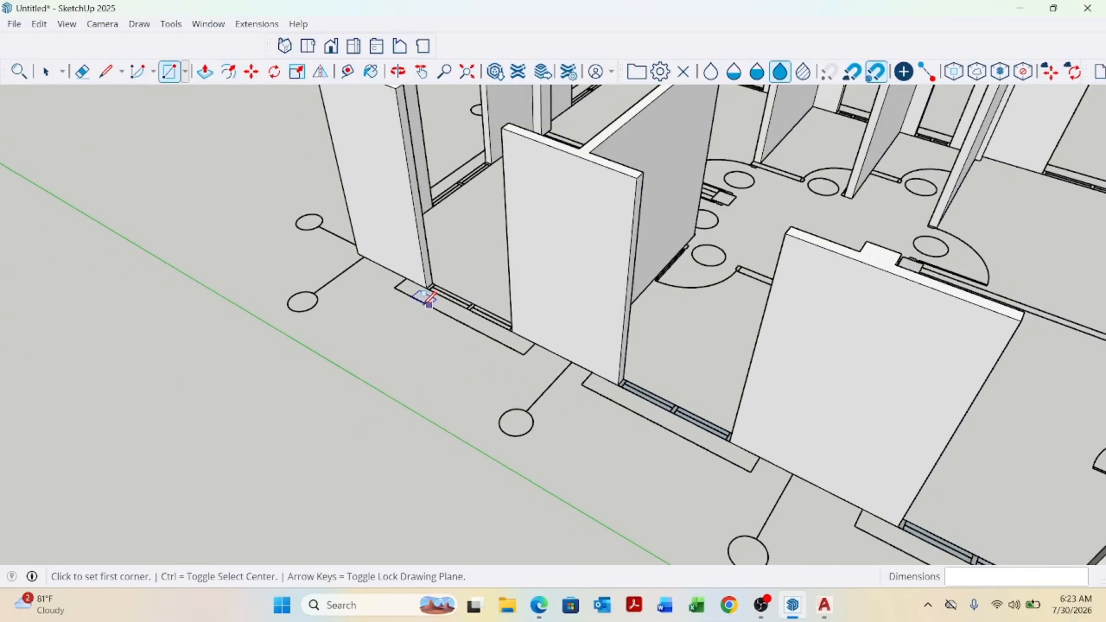
{"action": "scroll", "coordinate": [447, 271], "scroll_direction": "up", "scroll_amount": 5}
{"action": "left_click", "coordinate": [441, 262]}
{"action": "scroll", "coordinate": [441, 264], "scroll_direction": "down", "scroll_amount": 3}
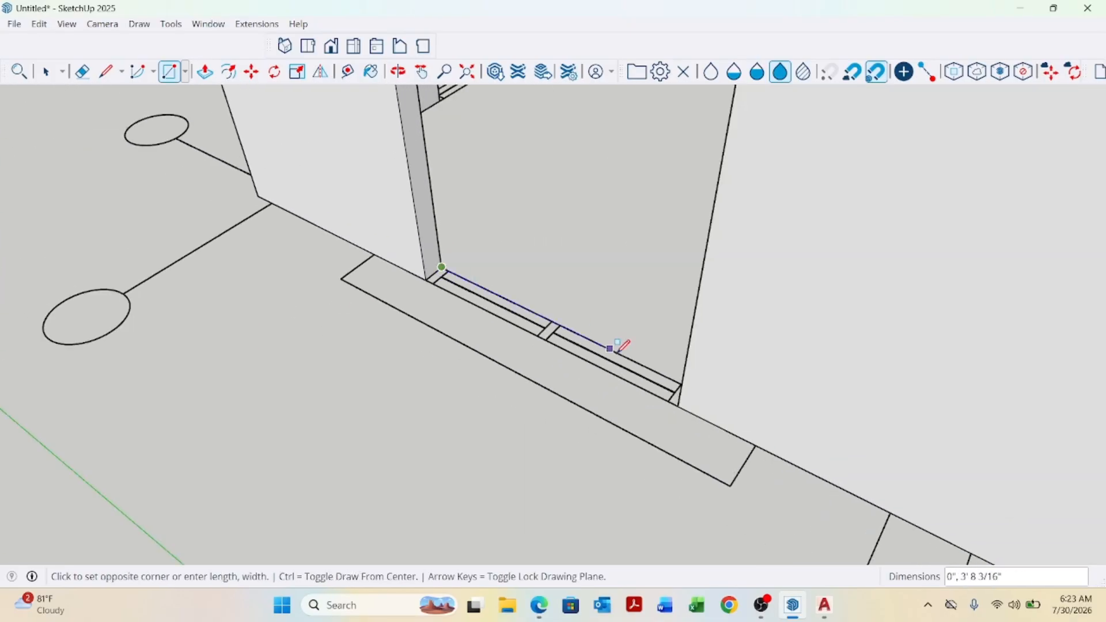
{"action": "scroll", "coordinate": [633, 363], "scroll_direction": "up", "scroll_amount": 2}
{"action": "left_click", "coordinate": [678, 404]}
Push/pull the first window rectangle up 2'6" to match the existing sill height.
{"action": "scroll", "coordinate": [451, 371], "scroll_direction": "down", "scroll_amount": 6}
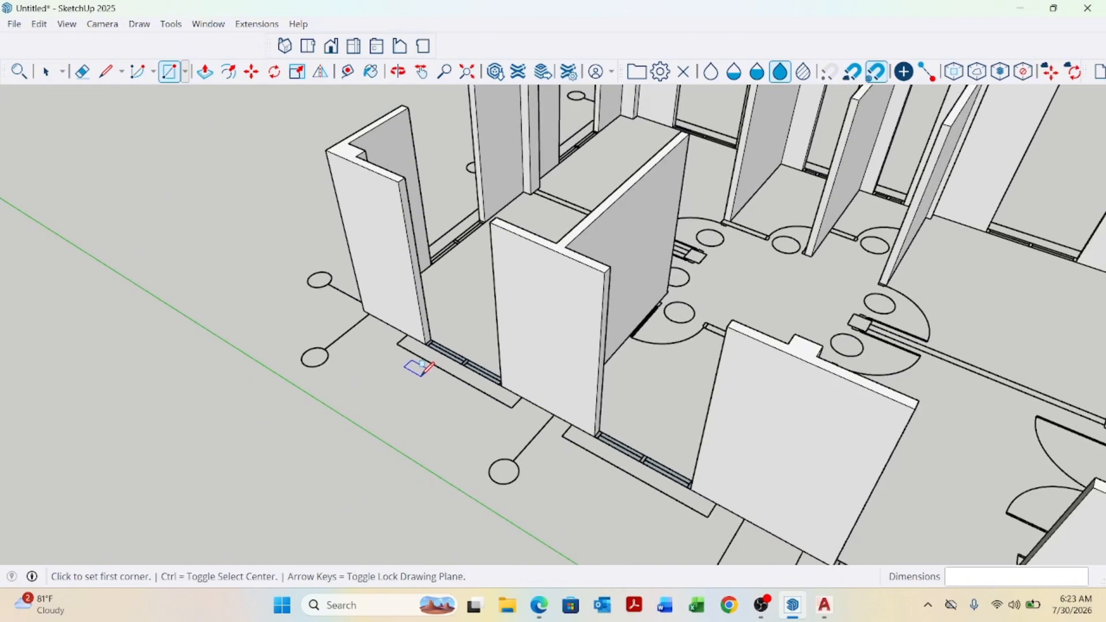
{"action": "scroll", "coordinate": [531, 392], "scroll_direction": "up", "scroll_amount": 1}
{"action": "key", "text": "p"}
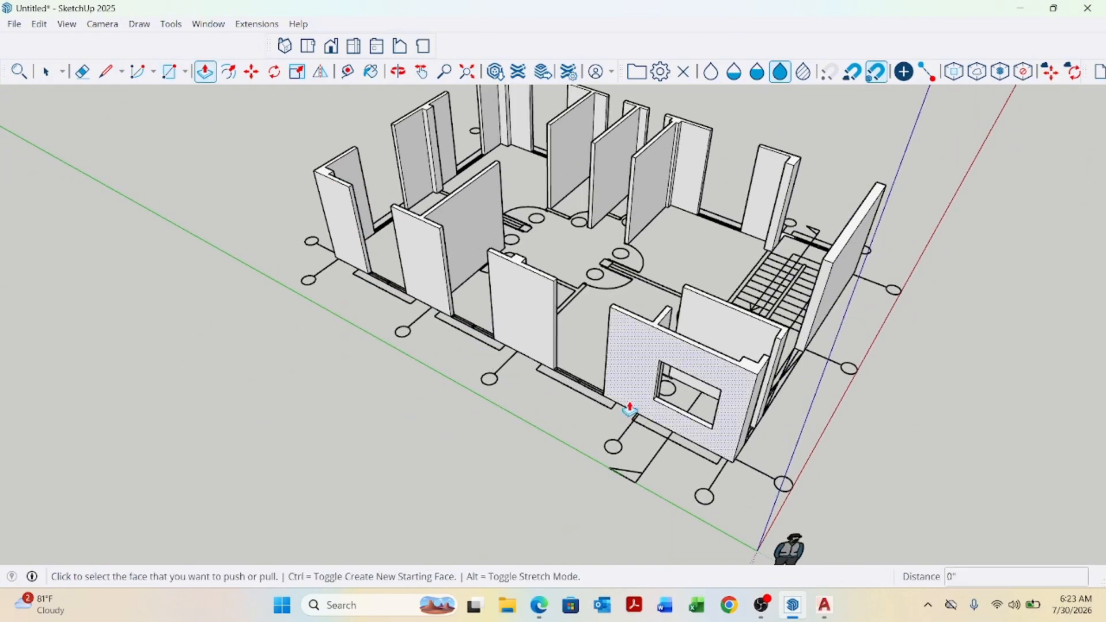
{"action": "scroll", "coordinate": [531, 392], "scroll_direction": "up", "scroll_amount": 8}
{"action": "left_click", "coordinate": [583, 359]}
{"action": "scroll", "coordinate": [582, 358], "scroll_direction": "down", "scroll_amount": 3}
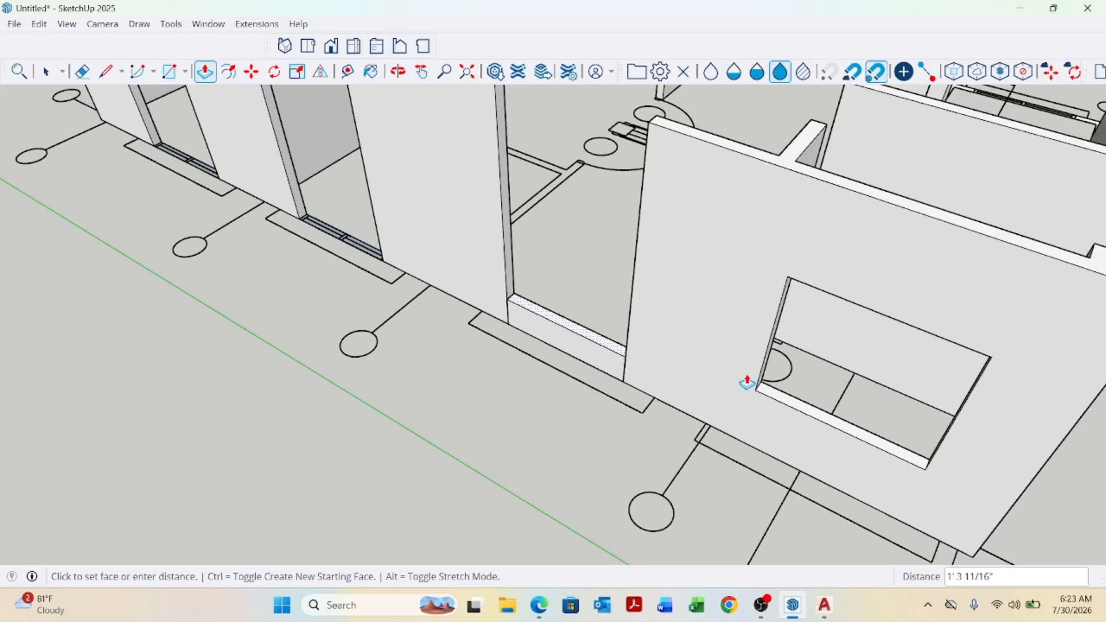
{"action": "left_click", "coordinate": [757, 397]}
Raise the other two window rectangles to the same 2'6" sill height.
{"action": "scroll", "coordinate": [311, 264], "scroll_direction": "up", "scroll_amount": 2}
{"action": "scroll", "coordinate": [351, 248], "scroll_direction": "up", "scroll_amount": 1}
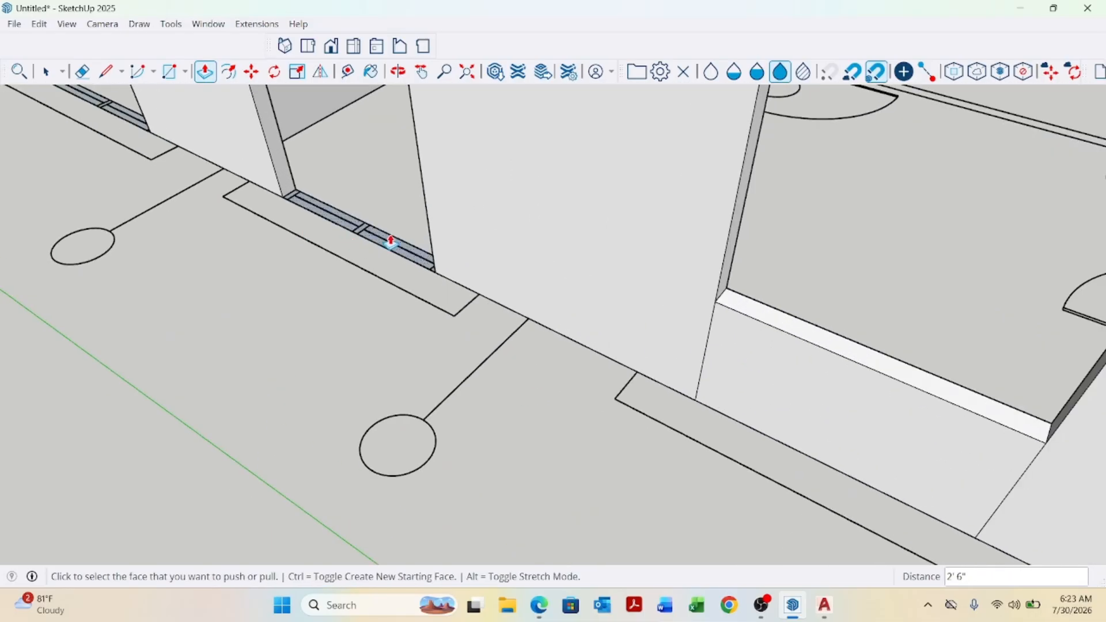
{"action": "double_click", "coordinate": [390, 241]}
{"action": "scroll", "coordinate": [467, 363], "scroll_direction": "down", "scroll_amount": 3}
{"action": "scroll", "coordinate": [251, 227], "scroll_direction": "up", "scroll_amount": 2}
{"action": "scroll", "coordinate": [301, 252], "scroll_direction": "down", "scroll_amount": 2}
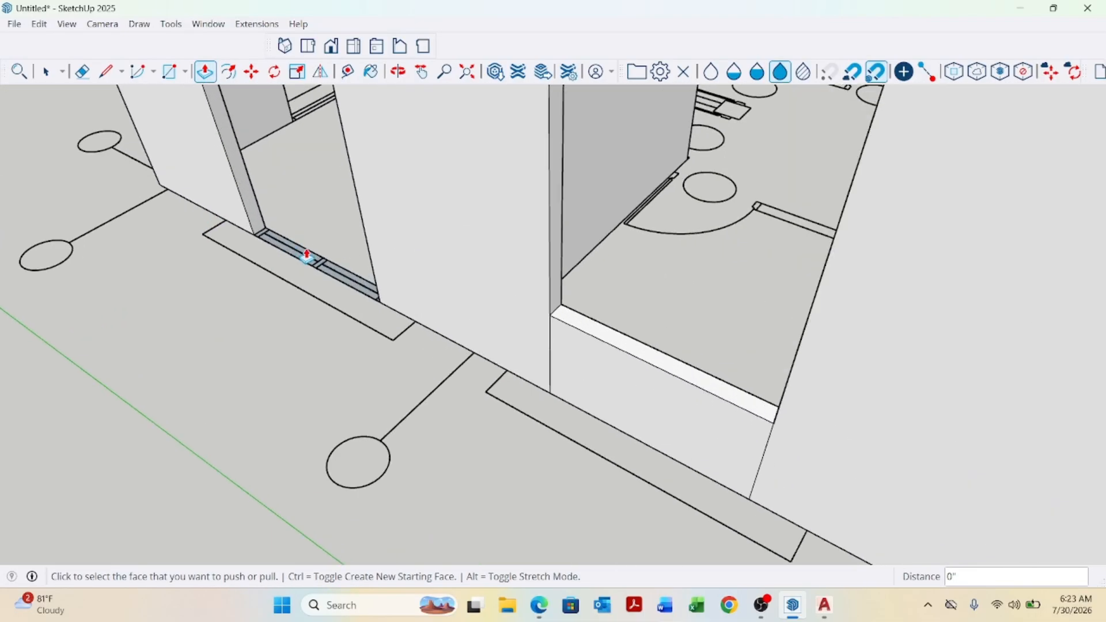
{"action": "scroll", "coordinate": [296, 257], "scroll_direction": "up", "scroll_amount": 2}
{"action": "double_click", "coordinate": [299, 254]}
Push/pull the first new sill top with a new starting face 4'6", then its top another 3' to full wall height.
{"action": "scroll", "coordinate": [254, 264], "scroll_direction": "down", "scroll_amount": 2}
{"action": "scroll", "coordinate": [254, 263], "scroll_direction": "down", "scroll_amount": 3}
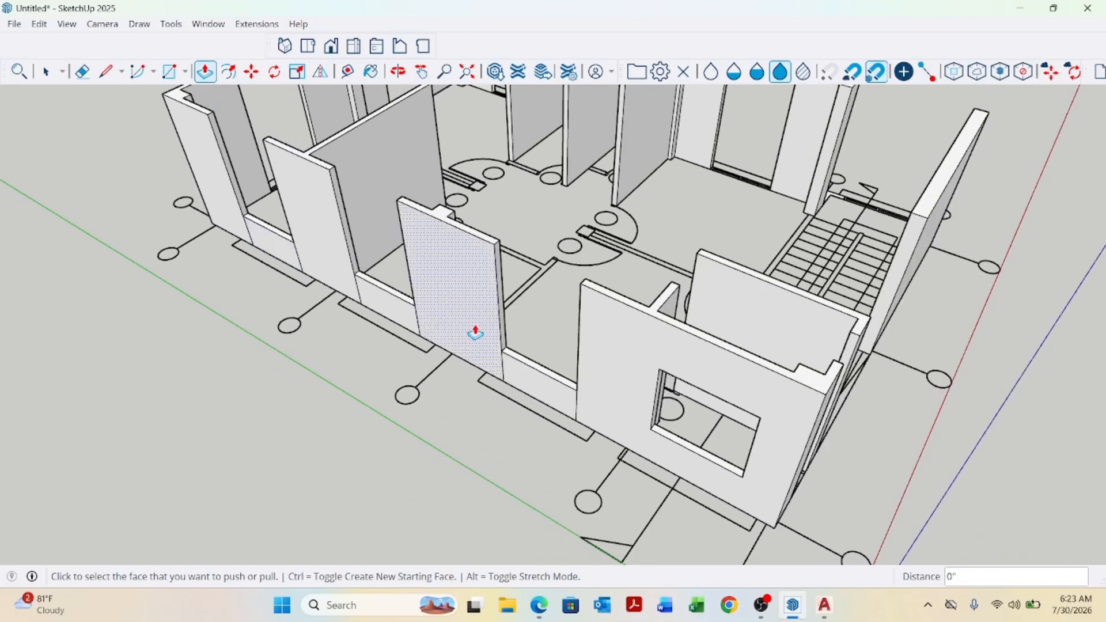
{"action": "scroll", "coordinate": [541, 371], "scroll_direction": "up", "scroll_amount": 3}
{"action": "left_click", "coordinate": [540, 376]}
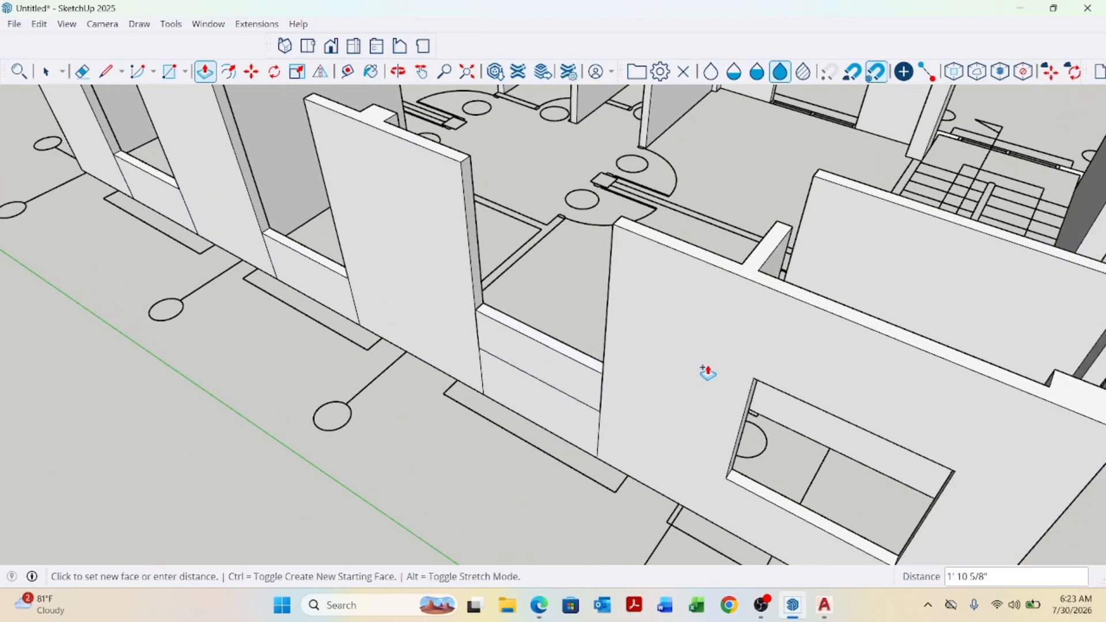
{"action": "left_click", "coordinate": [755, 383]}
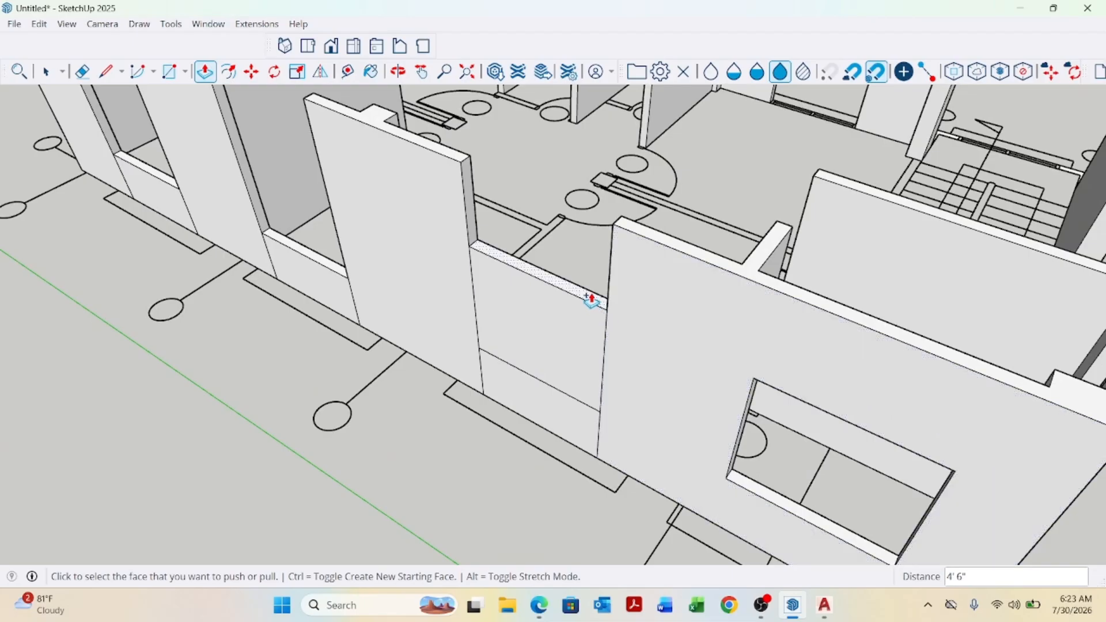
{"action": "left_click", "coordinate": [594, 297]}
{"action": "left_click", "coordinate": [656, 247]}
{"action": "scroll", "coordinate": [655, 409], "scroll_direction": "down", "scroll_amount": 3}
{"action": "scroll", "coordinate": [442, 293], "scroll_direction": "up", "scroll_amount": 4}
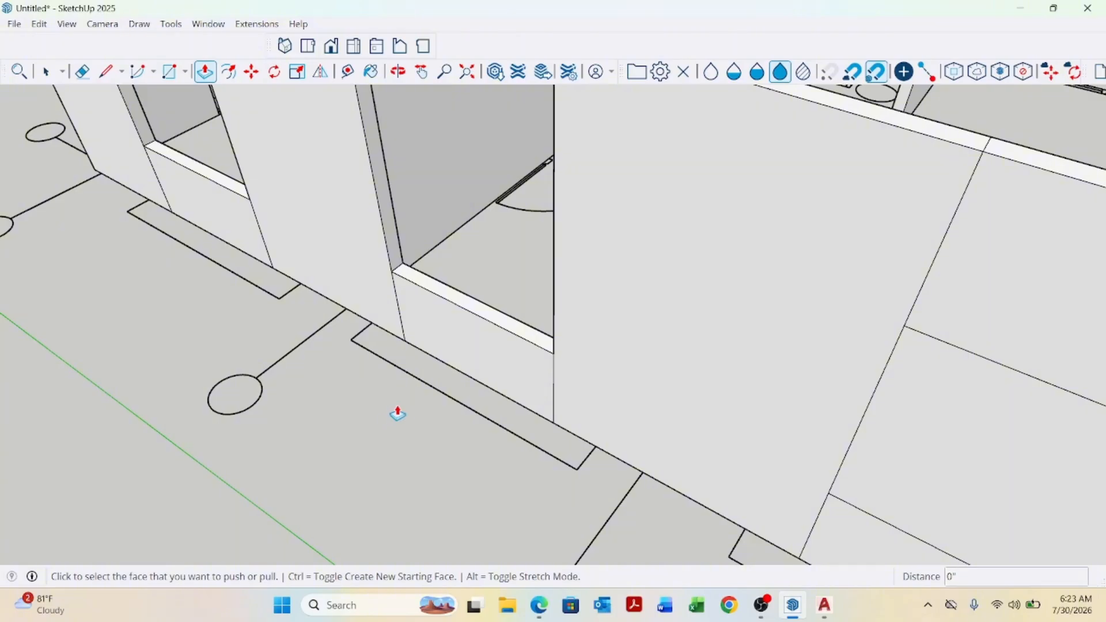
Push/pull the second sill top with a new starting face 4'6", then its top another 3' to full wall height.
{"action": "scroll", "coordinate": [475, 300], "scroll_direction": "up", "scroll_amount": 1}
{"action": "left_click", "coordinate": [472, 313]}
{"action": "scroll", "coordinate": [465, 273], "scroll_direction": "down", "scroll_amount": 3}
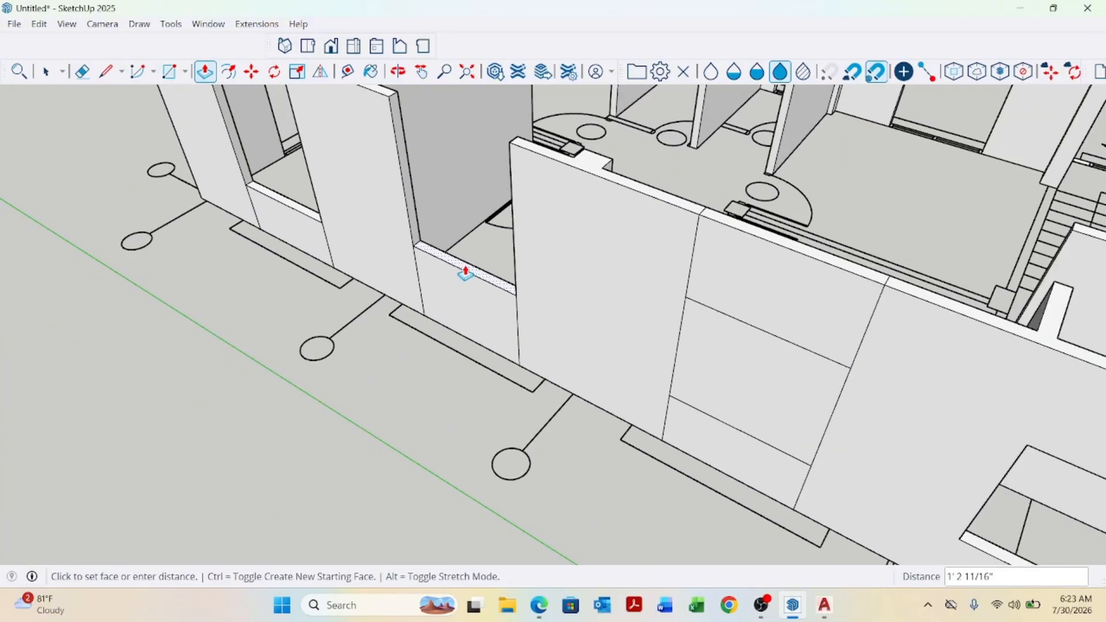
{"action": "left_click", "coordinate": [686, 296]}
{"action": "scroll", "coordinate": [475, 205], "scroll_direction": "up", "scroll_amount": 1}
{"action": "left_click", "coordinate": [475, 206]}
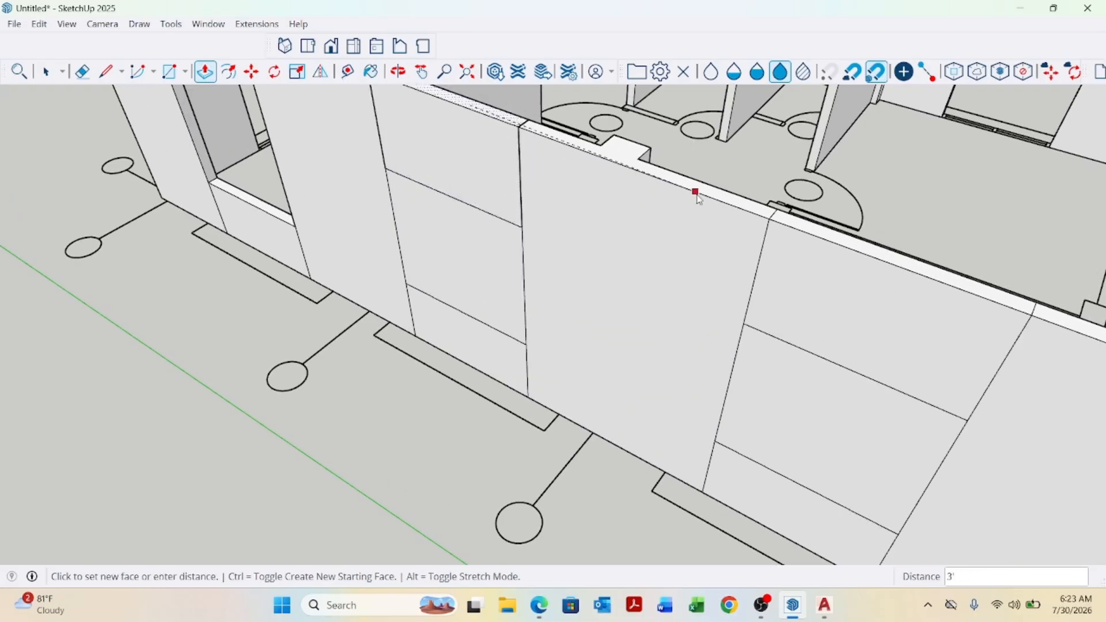
{"action": "left_click", "coordinate": [770, 219]}
{"action": "scroll", "coordinate": [629, 375], "scroll_direction": "down", "scroll_amount": 4}
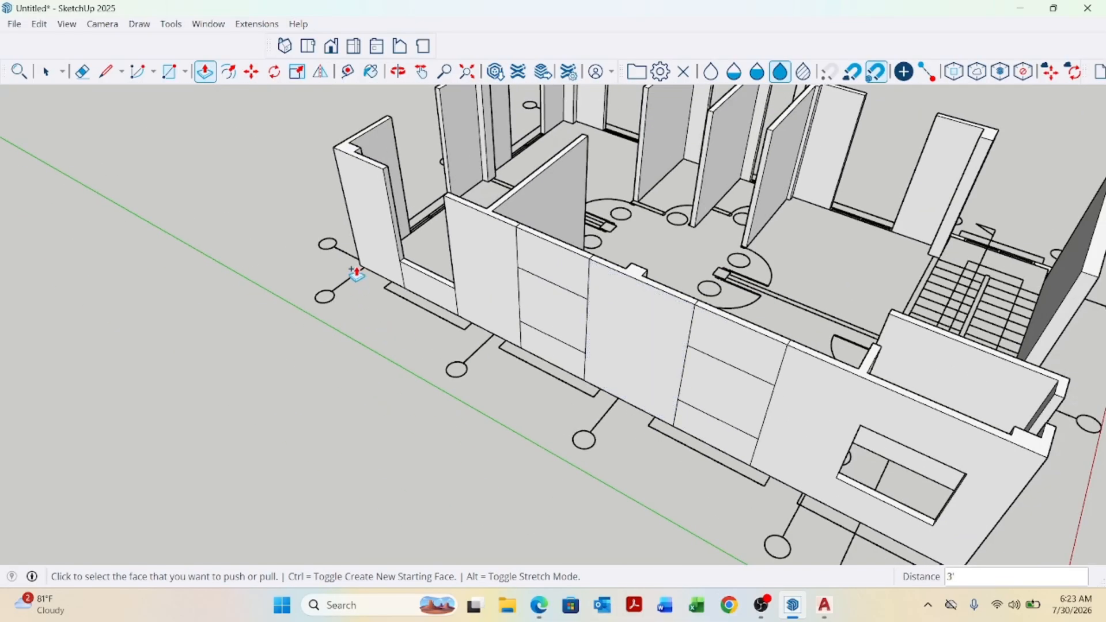
{"action": "scroll", "coordinate": [455, 288], "scroll_direction": "up", "scroll_amount": 5}
{"action": "scroll", "coordinate": [455, 288], "scroll_direction": "up", "scroll_amount": 1}
Push/pull the third sill top with a new starting face 4'6", then its top another 3' to full wall height.
{"action": "key", "text": "space"}
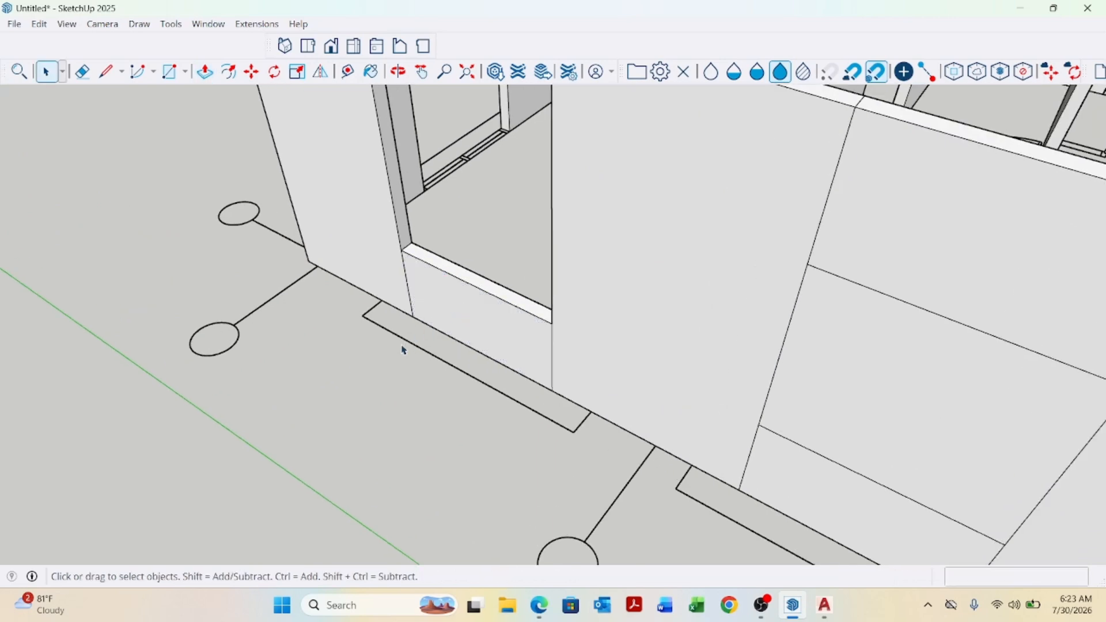
{"action": "key", "text": "p"}
{"action": "scroll", "coordinate": [461, 297], "scroll_direction": "up", "scroll_amount": 2}
{"action": "left_click", "coordinate": [467, 242]}
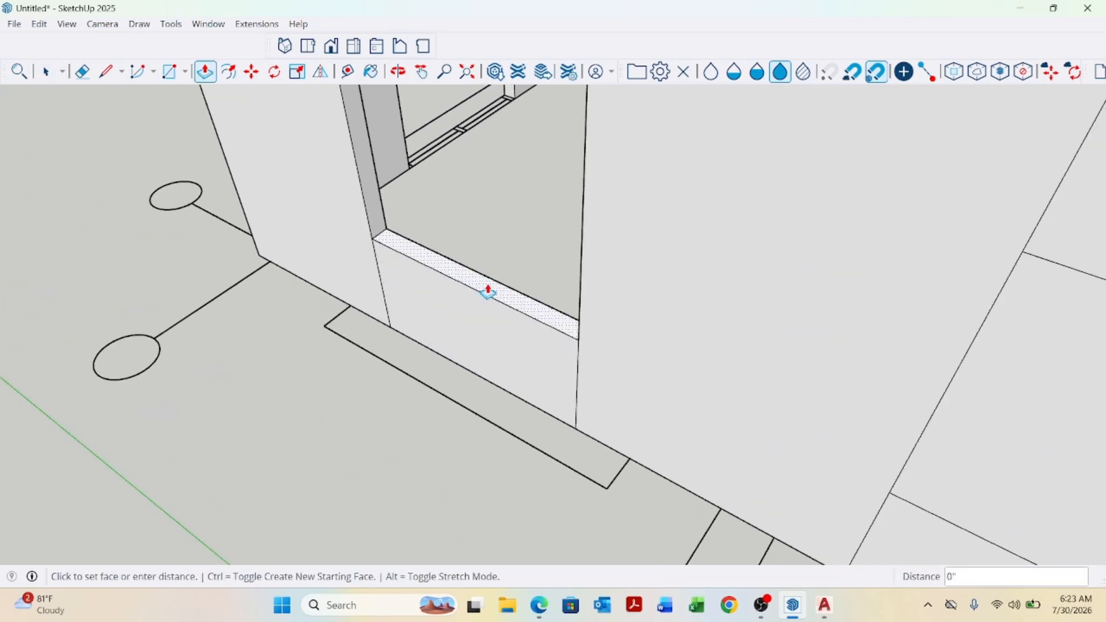
{"action": "scroll", "coordinate": [402, 264], "scroll_direction": "down", "scroll_amount": 2}
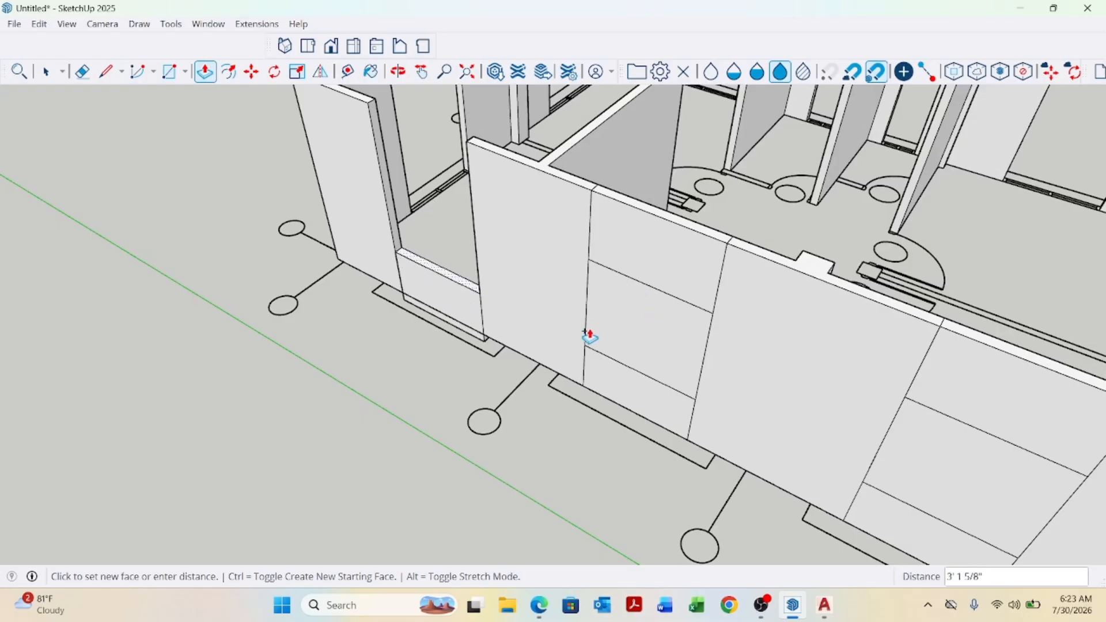
{"action": "left_click", "coordinate": [585, 346]}
{"action": "scroll", "coordinate": [481, 283], "scroll_direction": "up", "scroll_amount": 2}
{"action": "left_click", "coordinate": [446, 287]}
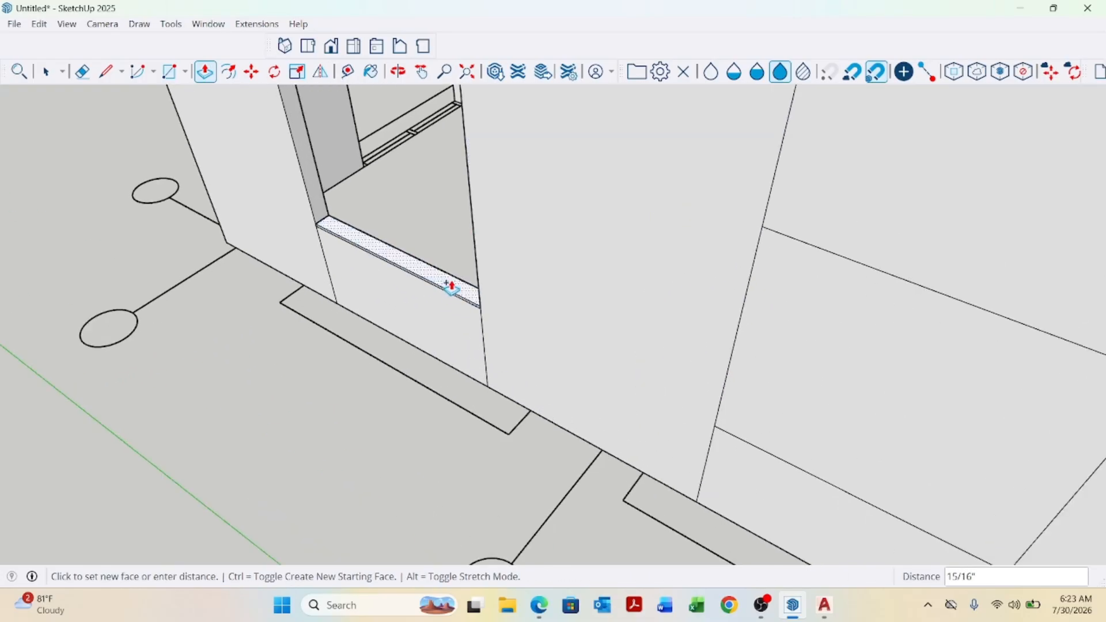
{"action": "scroll", "coordinate": [443, 253], "scroll_direction": "down", "scroll_amount": 1}
{"action": "scroll", "coordinate": [447, 257], "scroll_direction": "down", "scroll_amount": 3}
{"action": "left_click", "coordinate": [578, 257]}
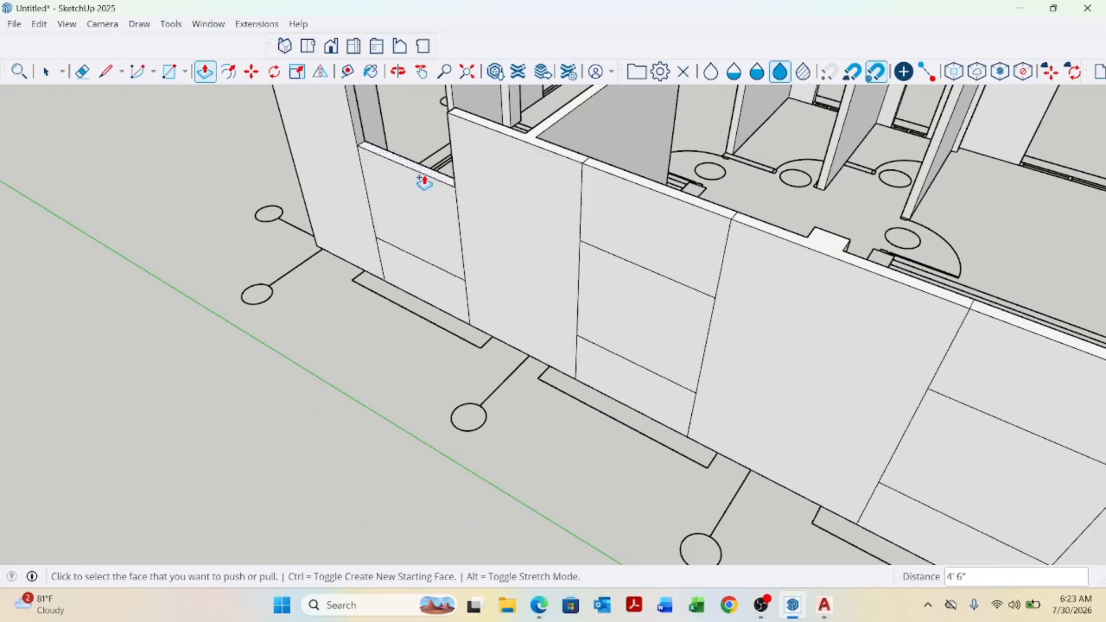
{"action": "scroll", "coordinate": [427, 179], "scroll_direction": "up", "scroll_amount": 3}
{"action": "left_click", "coordinate": [440, 178]}
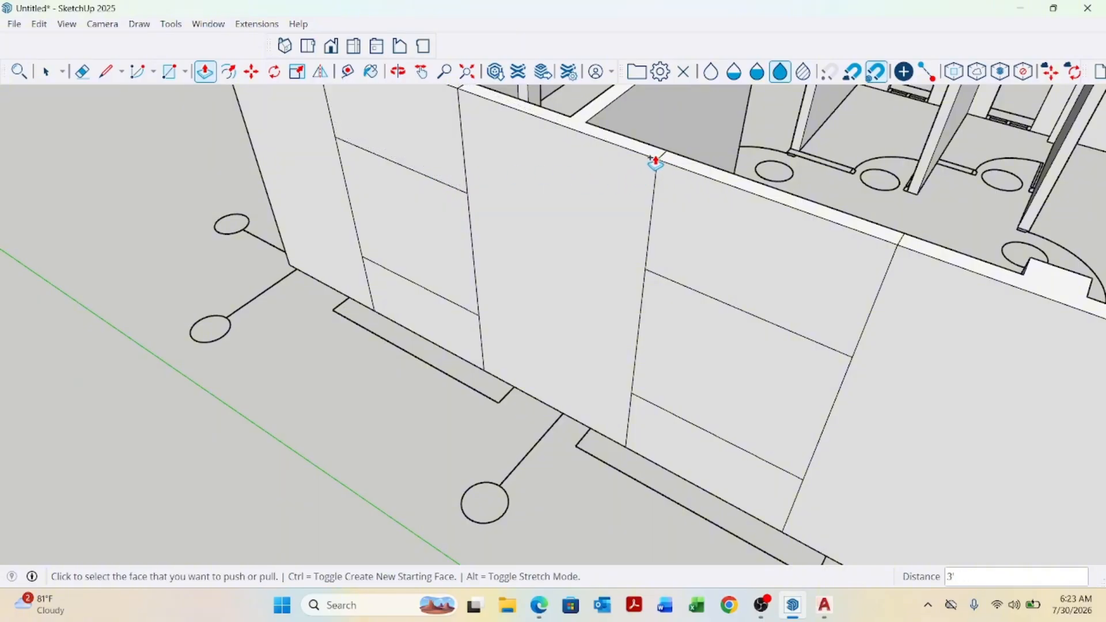
{"action": "scroll", "coordinate": [400, 247], "scroll_direction": "down", "scroll_amount": 5}
{"action": "key", "text": "space"}
Push the window panels in the long wall 5" through the wall to cut the window openings.
{"action": "scroll", "coordinate": [545, 389], "scroll_direction": "up", "scroll_amount": 1}
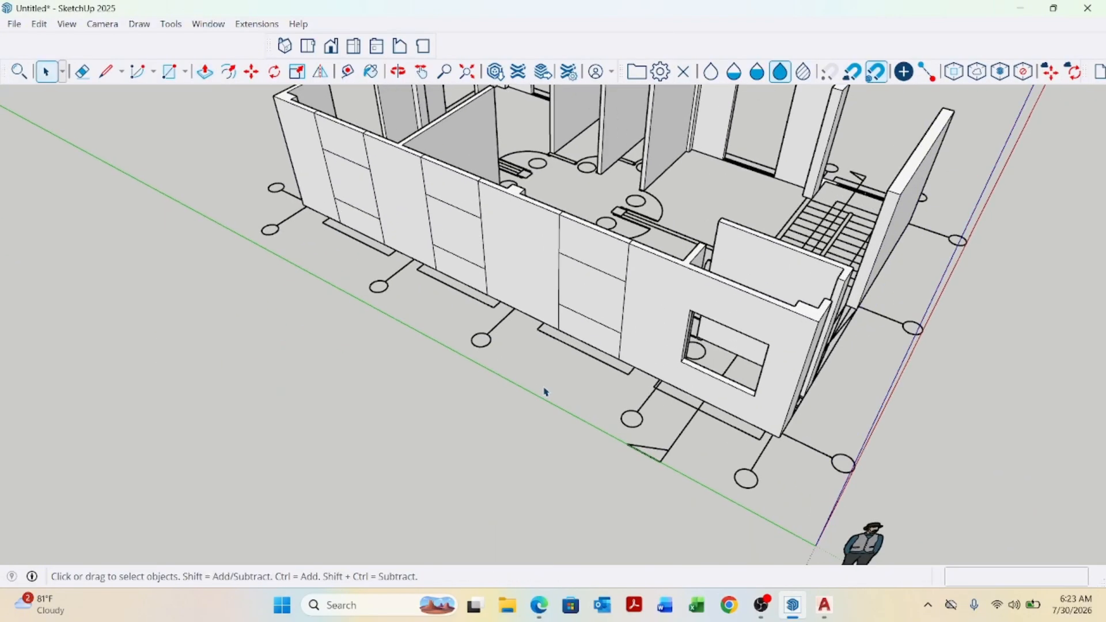
{"action": "key", "text": "p"}
{"action": "scroll", "coordinate": [614, 295], "scroll_direction": "up", "scroll_amount": 2}
{"action": "middle_click_drag", "start_coordinate": [547, 390], "coordinate": [553, 338]}
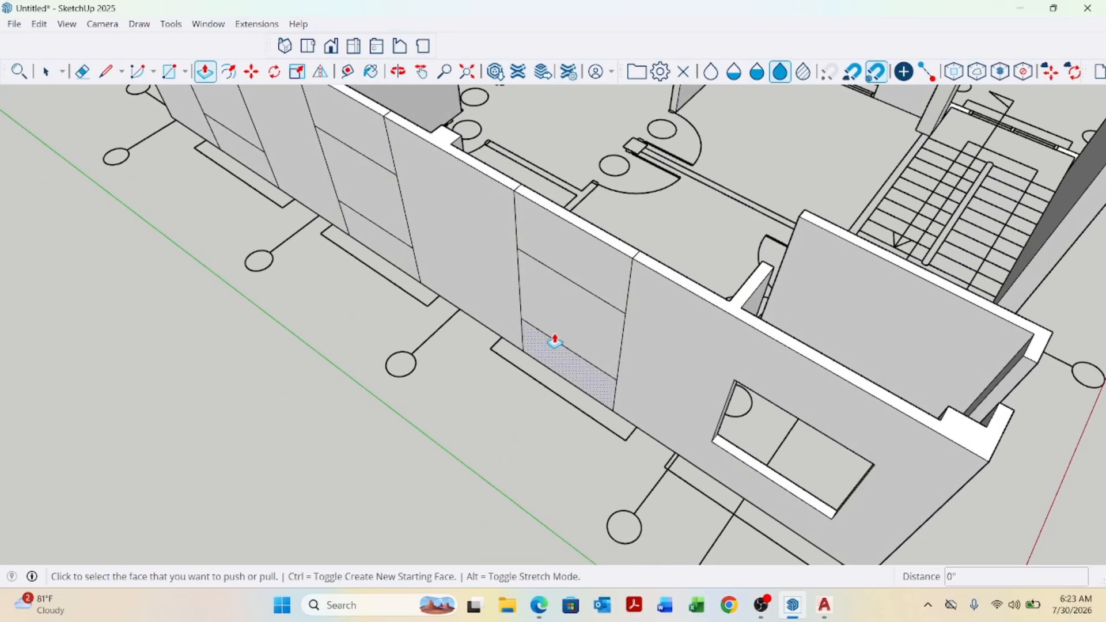
{"action": "left_click", "coordinate": [575, 318]}
{"action": "left_click", "coordinate": [642, 253]}
{"action": "scroll", "coordinate": [451, 276], "scroll_direction": "down", "scroll_amount": 3}
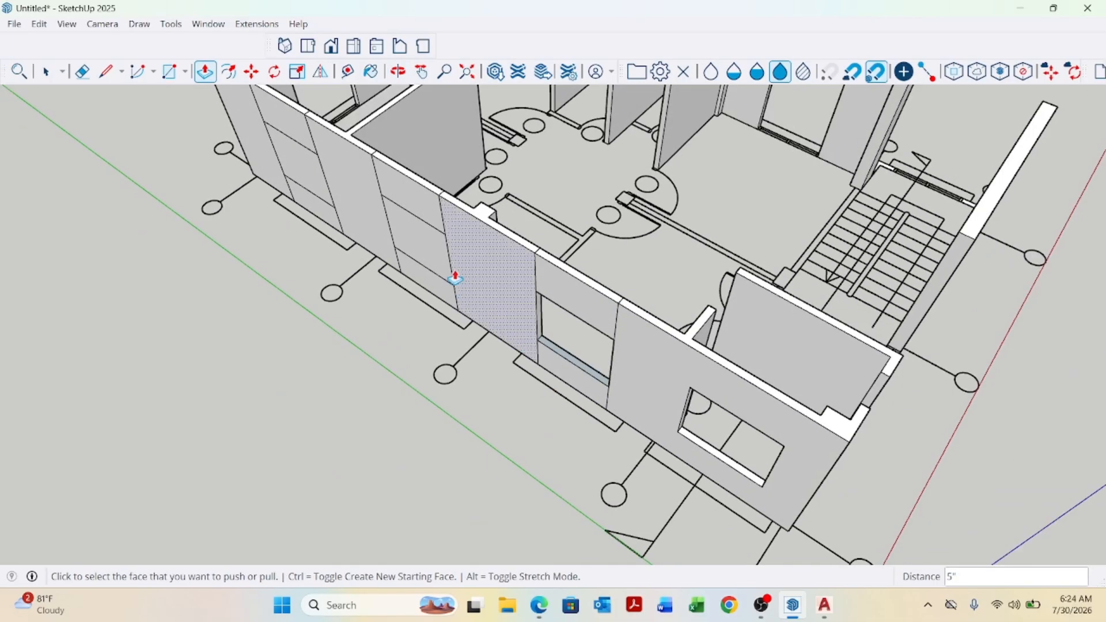
{"action": "scroll", "coordinate": [566, 419], "scroll_direction": "up", "scroll_amount": 2}
{"action": "scroll", "coordinate": [566, 419], "scroll_direction": "down", "scroll_amount": 2}
{"action": "scroll", "coordinate": [318, 210], "scroll_direction": "up", "scroll_amount": 3}
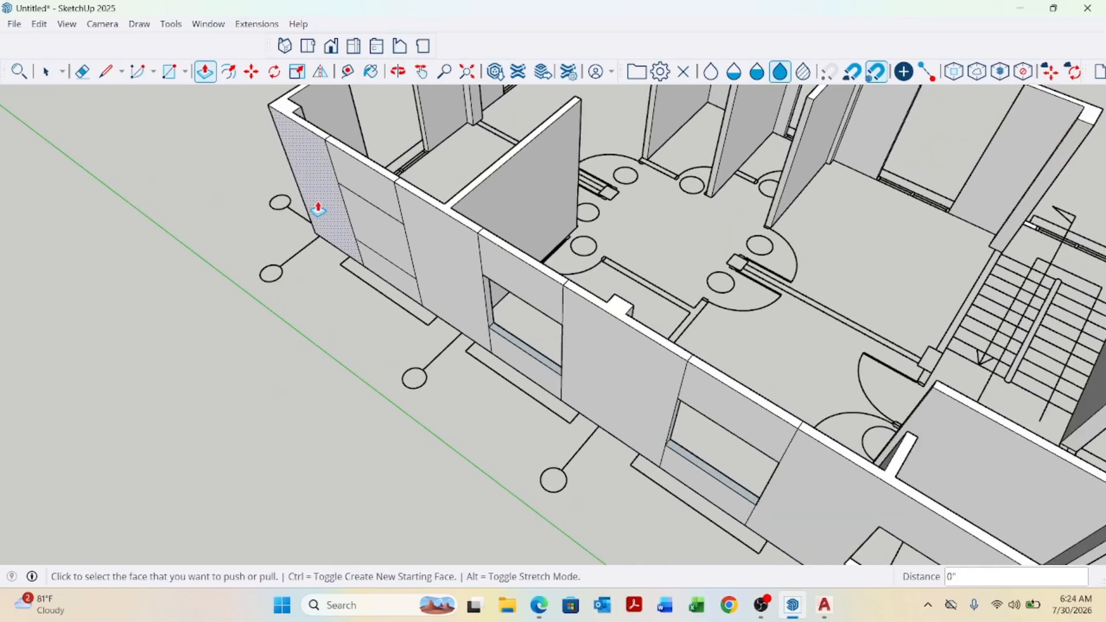
{"action": "double_click", "coordinate": [398, 234]}
Select the window sill faces and reverse their faces.
{"action": "scroll", "coordinate": [395, 232], "scroll_direction": "down", "scroll_amount": 4}
{"action": "key", "text": "space"}
{"action": "middle_click_drag", "start_coordinate": [436, 358], "coordinate": [497, 312]}
{"action": "scroll", "coordinate": [499, 311], "scroll_direction": "up", "scroll_amount": 2}
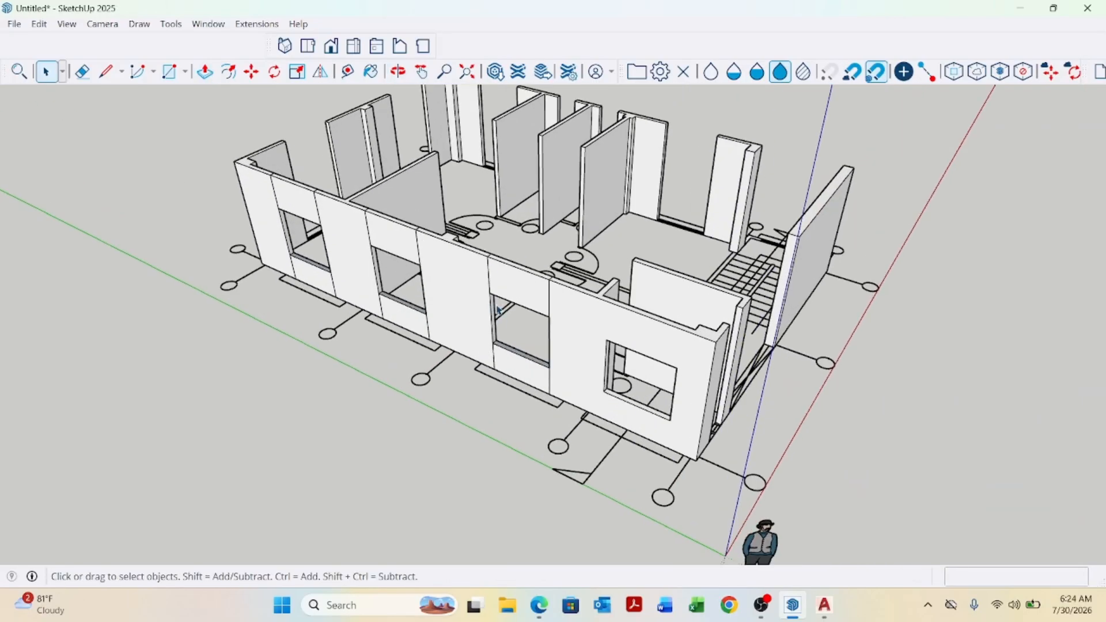
{"action": "scroll", "coordinate": [501, 345], "scroll_direction": "up", "scroll_amount": 3}
{"action": "scroll", "coordinate": [524, 375], "scroll_direction": "down", "scroll_amount": 3}
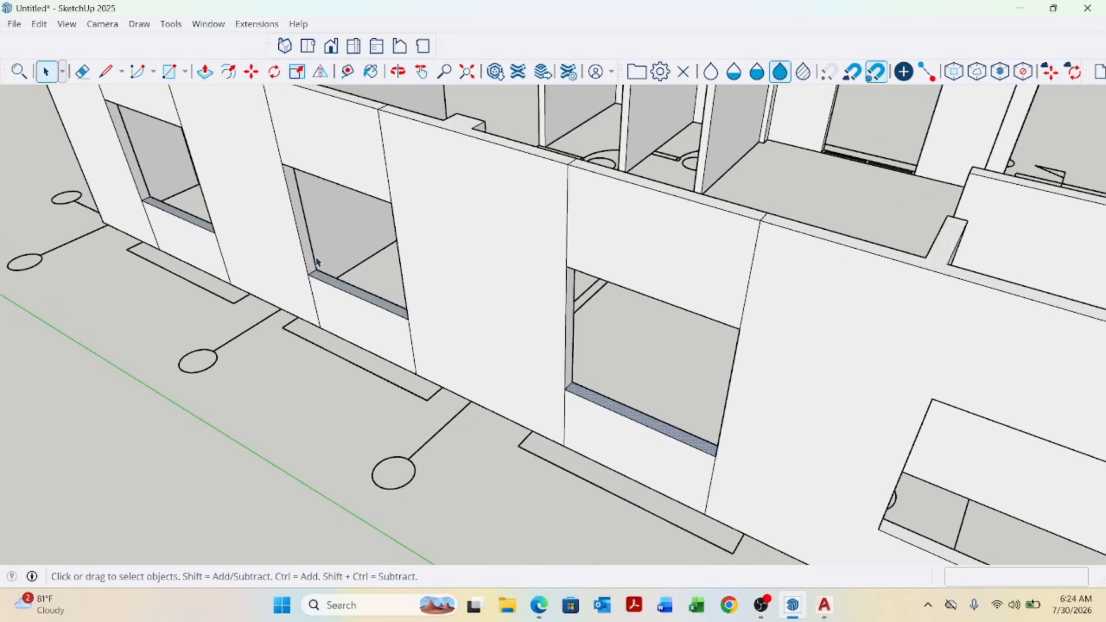
{"action": "scroll", "coordinate": [348, 300], "scroll_direction": "up", "scroll_amount": 3}
{"action": "scroll", "coordinate": [357, 297], "scroll_direction": "down", "scroll_amount": 3}
{"action": "scroll", "coordinate": [234, 247], "scroll_direction": "up", "scroll_amount": 4}
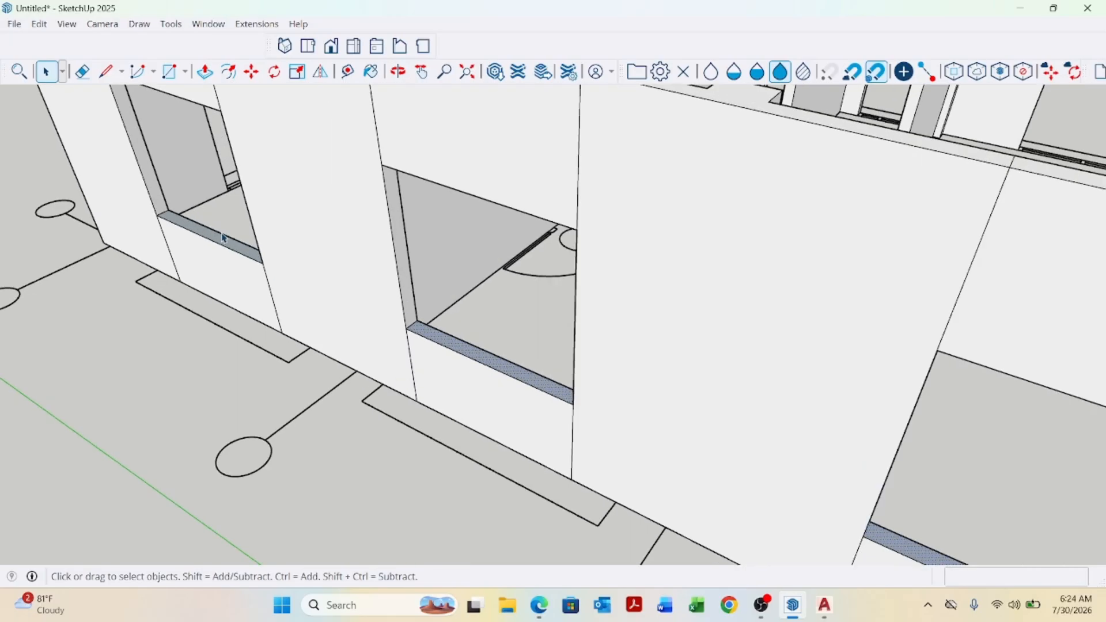
{"action": "right_click", "coordinate": [226, 248]}
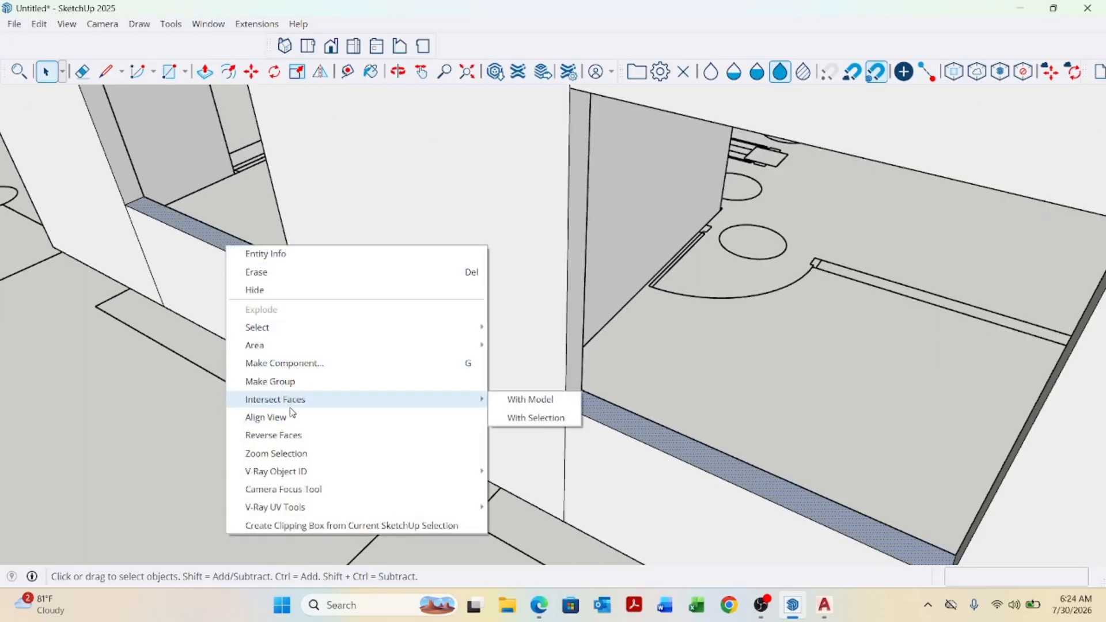
{"action": "left_click", "coordinate": [297, 436]}
Draw a rectangle across the first door threshold, about 4'5" by 5", spanning the wall thickness.
{"action": "scroll", "coordinate": [383, 403], "scroll_direction": "down", "scroll_amount": 6}
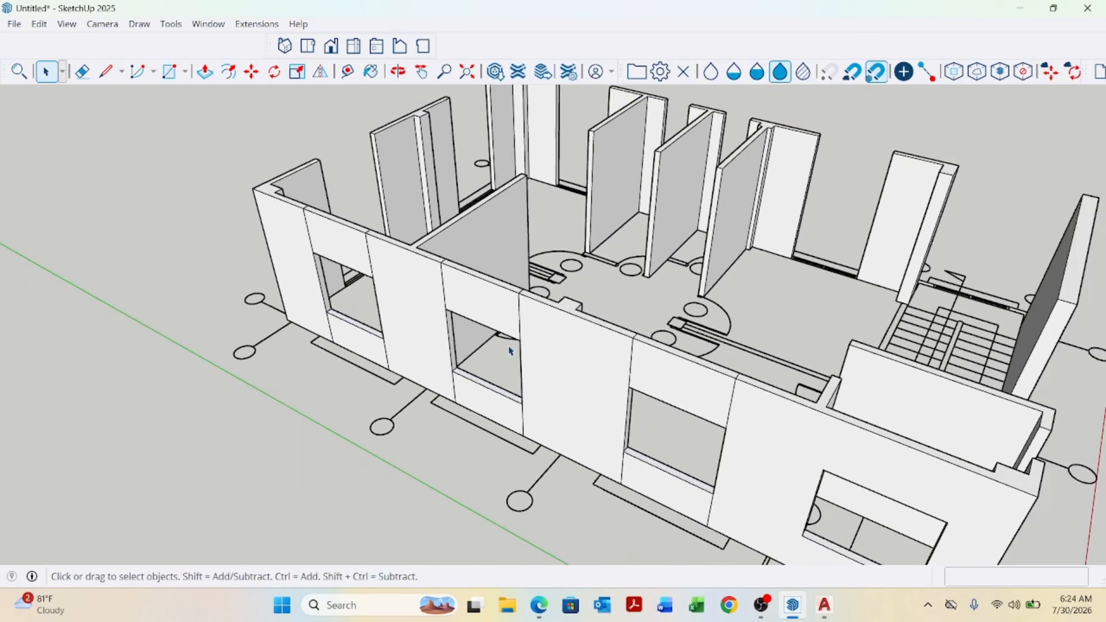
{"action": "scroll", "coordinate": [510, 351], "scroll_direction": "down", "scroll_amount": 4}
{"action": "middle_click_drag", "start_coordinate": [334, 349], "coordinate": [443, 426]}
{"action": "scroll", "coordinate": [452, 447], "scroll_direction": "up", "scroll_amount": 6}
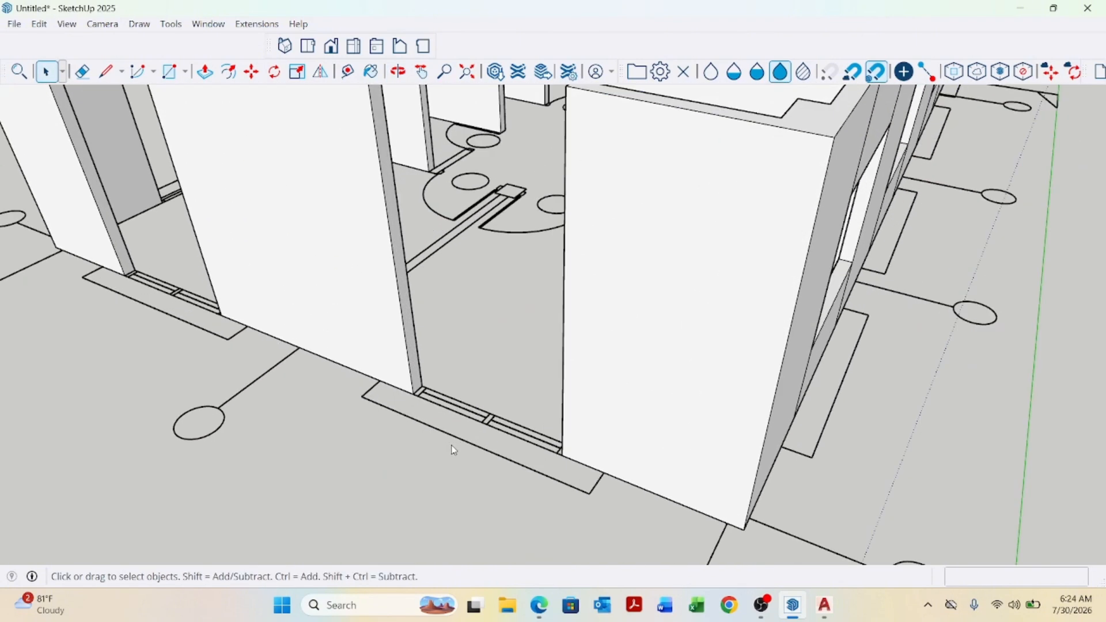
{"action": "key", "text": "r"}
{"action": "scroll", "coordinate": [450, 442], "scroll_direction": "up", "scroll_amount": 5}
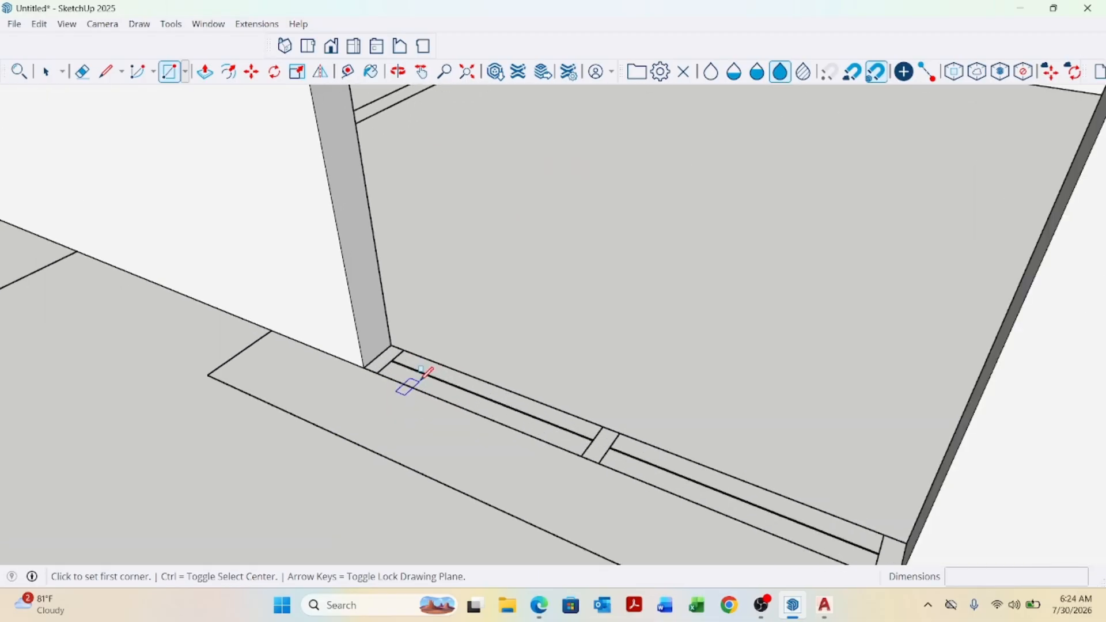
{"action": "left_click", "coordinate": [387, 337]}
{"action": "scroll", "coordinate": [387, 337], "scroll_direction": "down", "scroll_amount": 3}
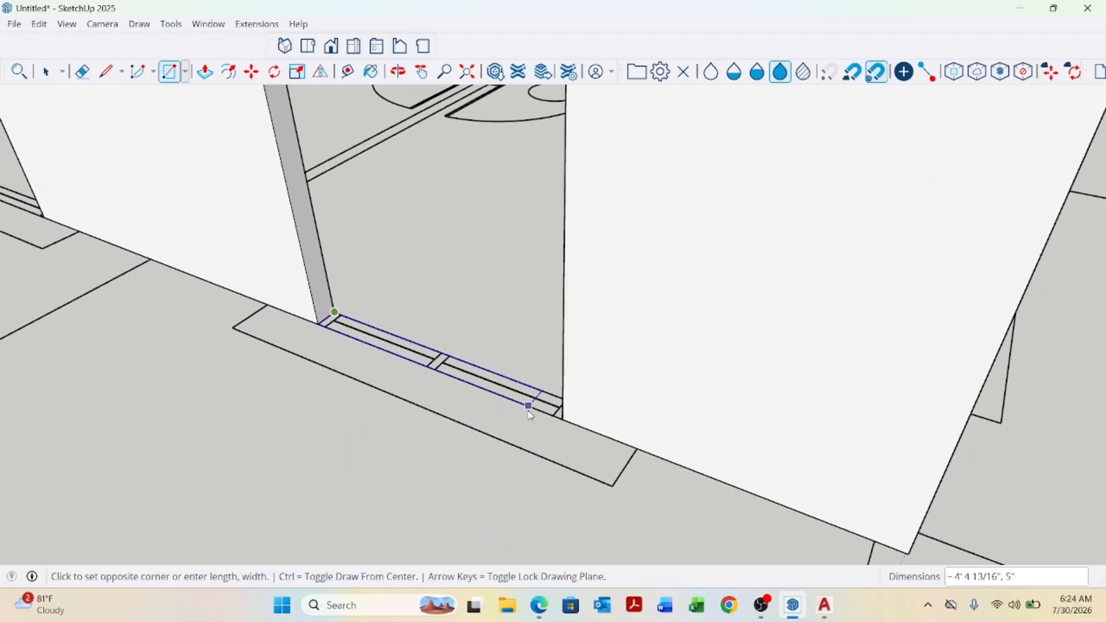
{"action": "left_click", "coordinate": [563, 419]}
Draw rectangles across the next door thresholds, the last about 5' by 5".
{"action": "scroll", "coordinate": [564, 420], "scroll_direction": "down", "scroll_amount": 2}
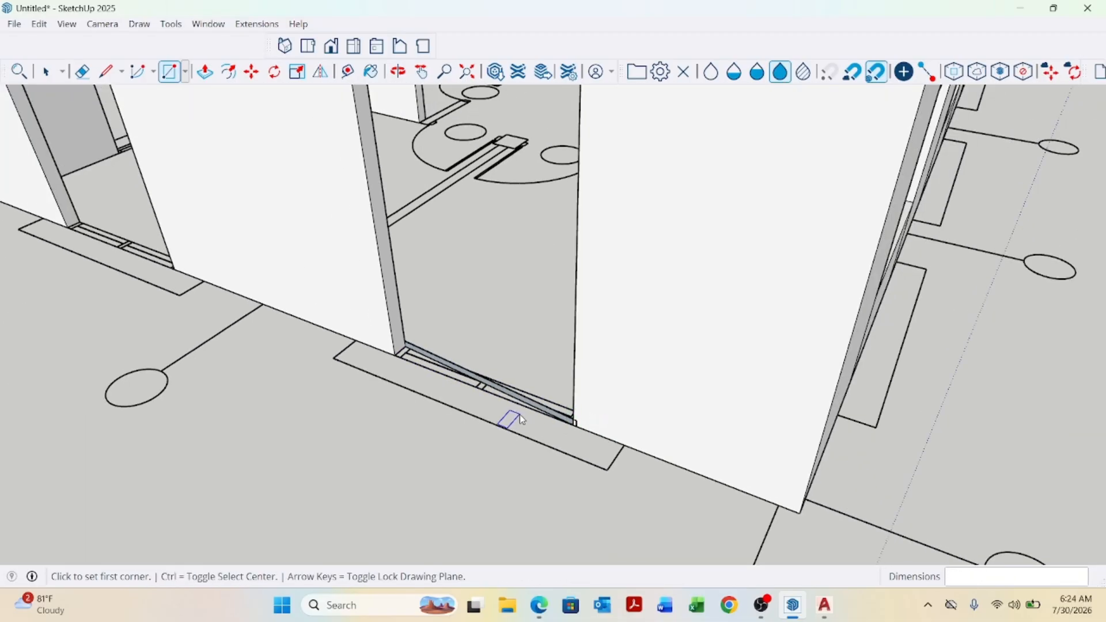
{"action": "scroll", "coordinate": [404, 349], "scroll_direction": "up", "scroll_amount": 5}
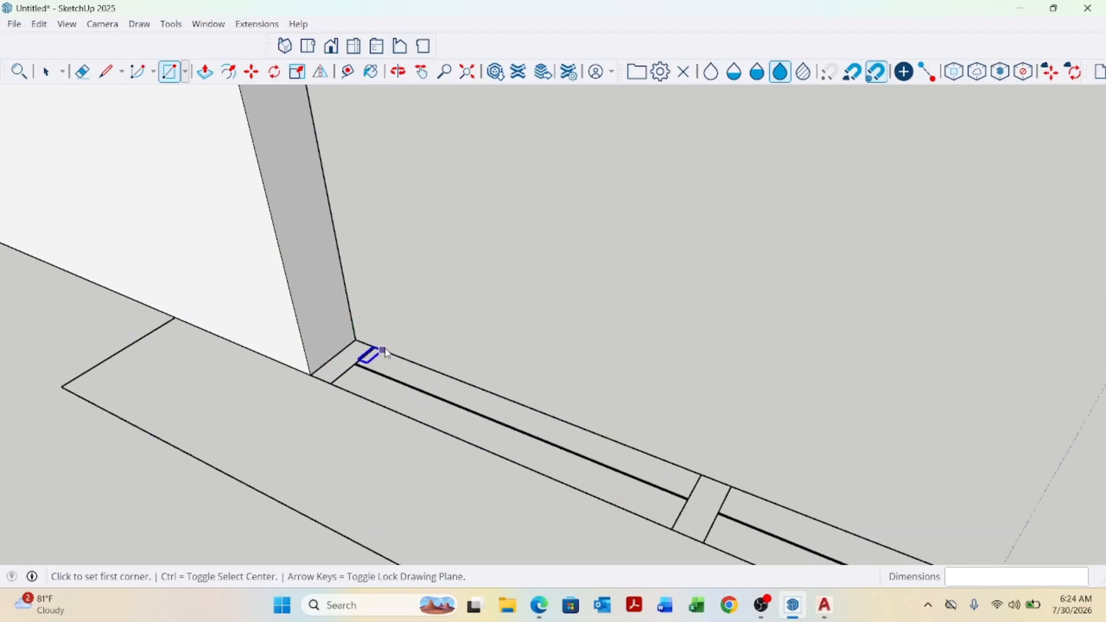
{"action": "left_click", "coordinate": [357, 342]}
{"action": "scroll", "coordinate": [357, 343], "scroll_direction": "down", "scroll_amount": 3}
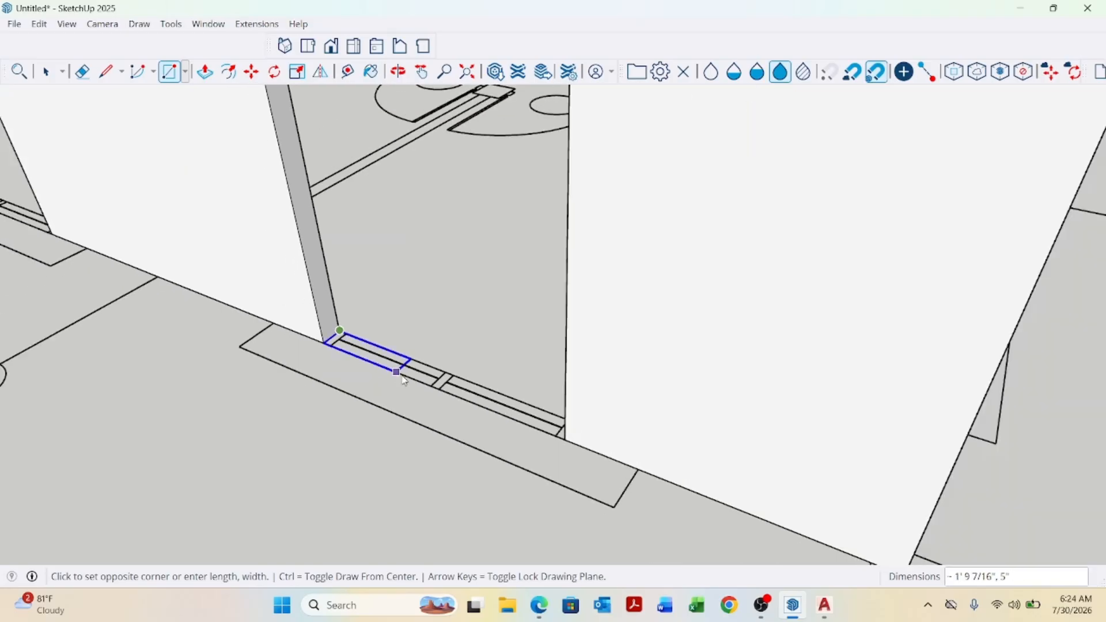
{"action": "left_click", "coordinate": [565, 439]}
{"action": "scroll", "coordinate": [578, 439], "scroll_direction": "down", "scroll_amount": 3}
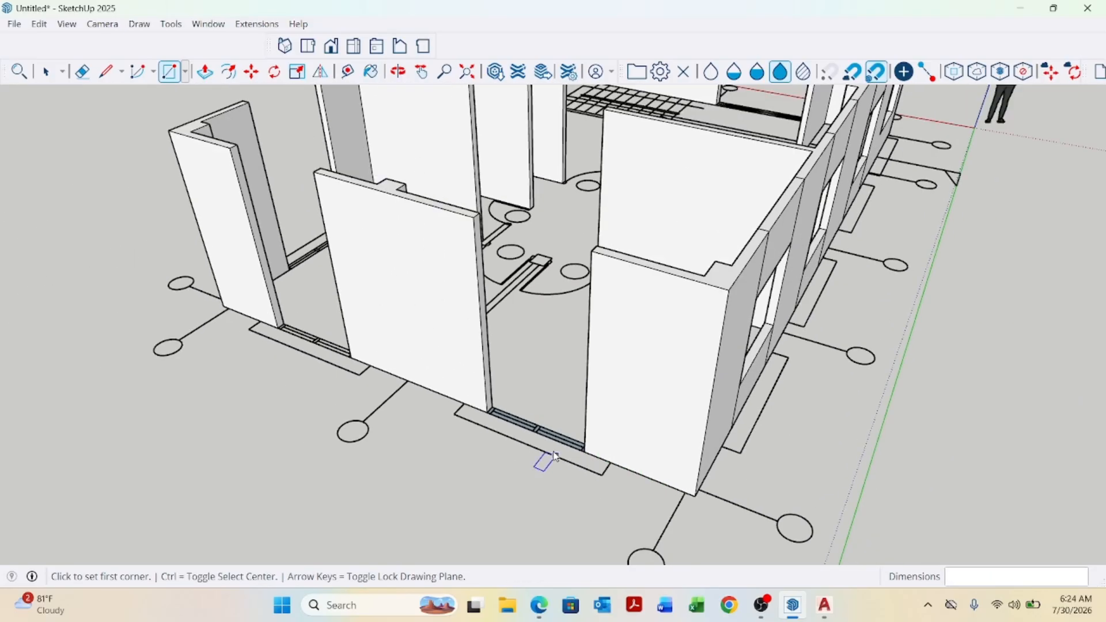
{"action": "scroll", "coordinate": [282, 332], "scroll_direction": "up", "scroll_amount": 5}
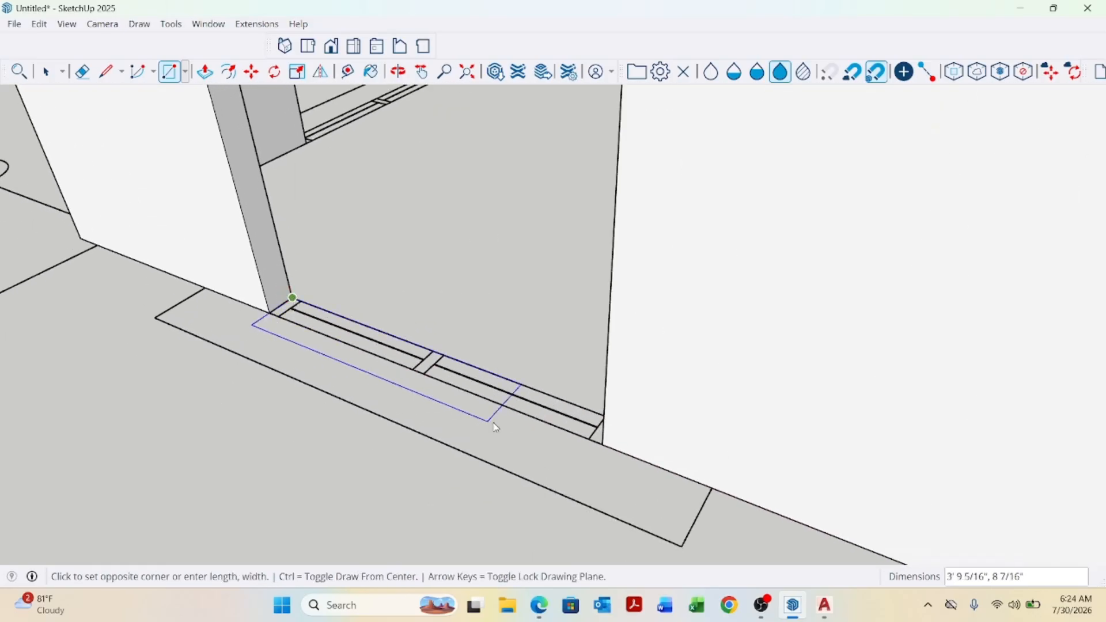
{"action": "left_click", "coordinate": [604, 446]}
{"action": "scroll", "coordinate": [434, 371], "scroll_direction": "down", "scroll_amount": 5}
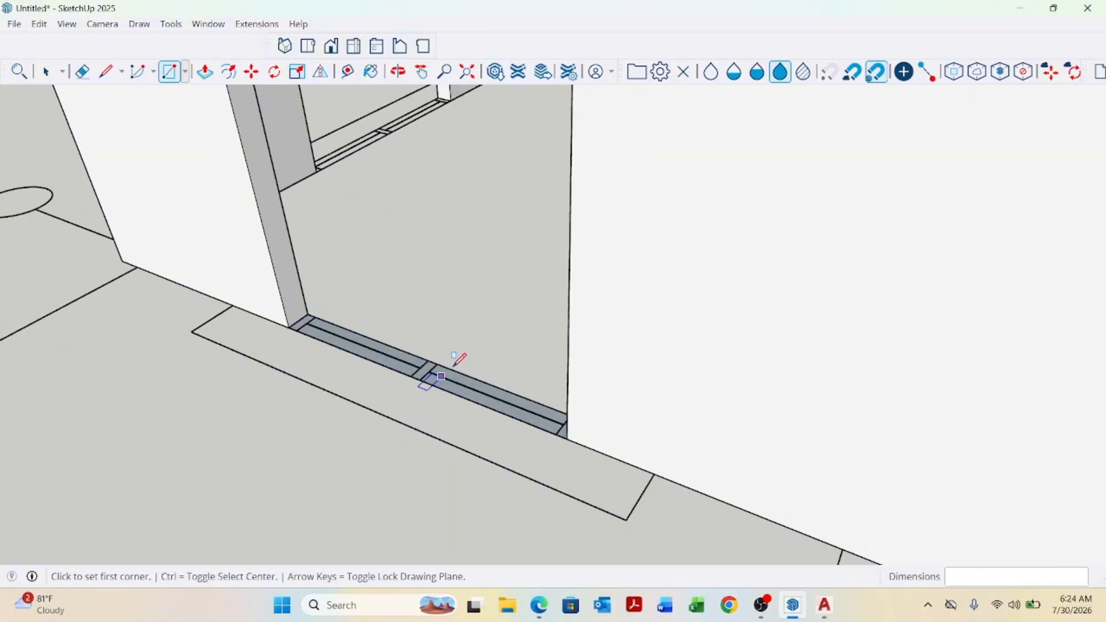
{"action": "scroll", "coordinate": [390, 313], "scroll_direction": "up", "scroll_amount": 10}
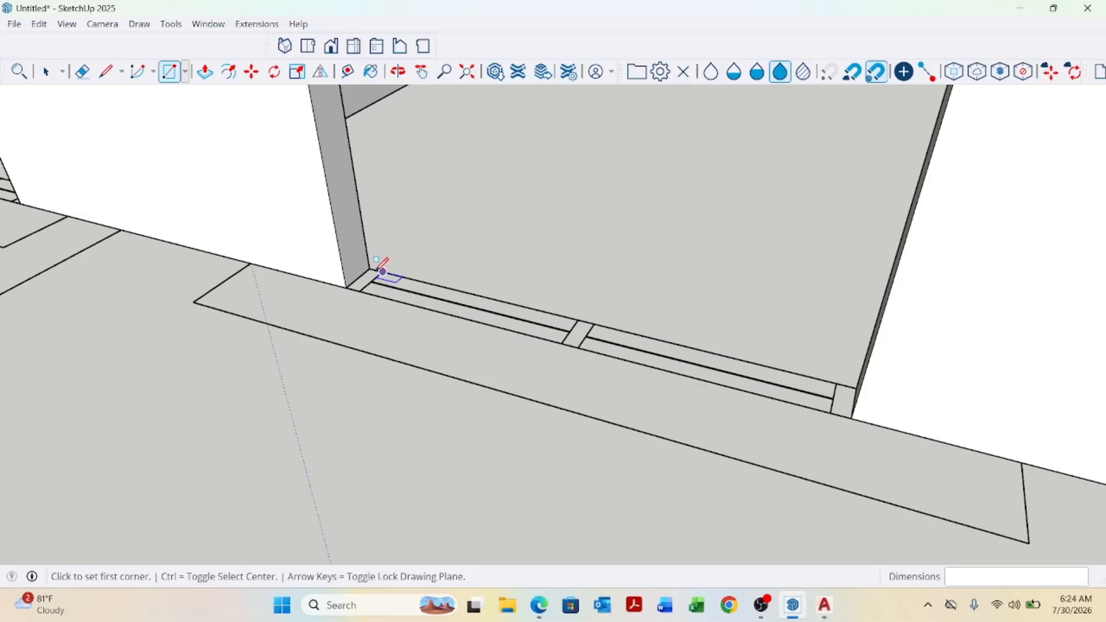
{"action": "left_click", "coordinate": [856, 413]}
Draw two more threshold rectangles, each about 2' long and 5" wide, in the next door opening.
{"action": "scroll", "coordinate": [853, 438], "scroll_direction": "down", "scroll_amount": 4}
{"action": "scroll", "coordinate": [513, 328], "scroll_direction": "up", "scroll_amount": 5}
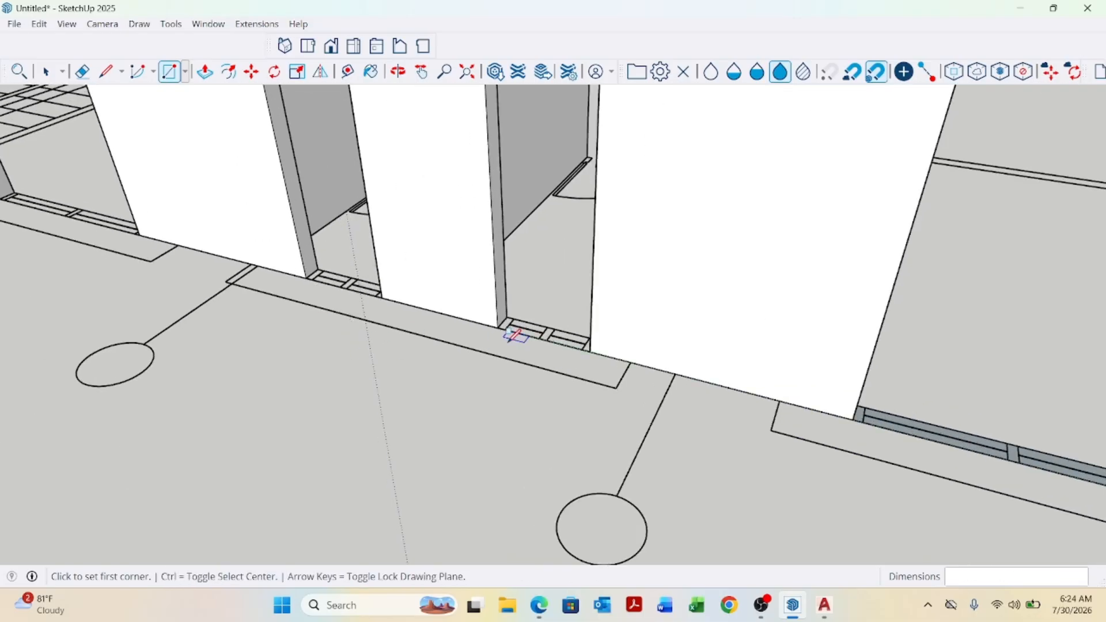
{"action": "left_click", "coordinate": [499, 285]}
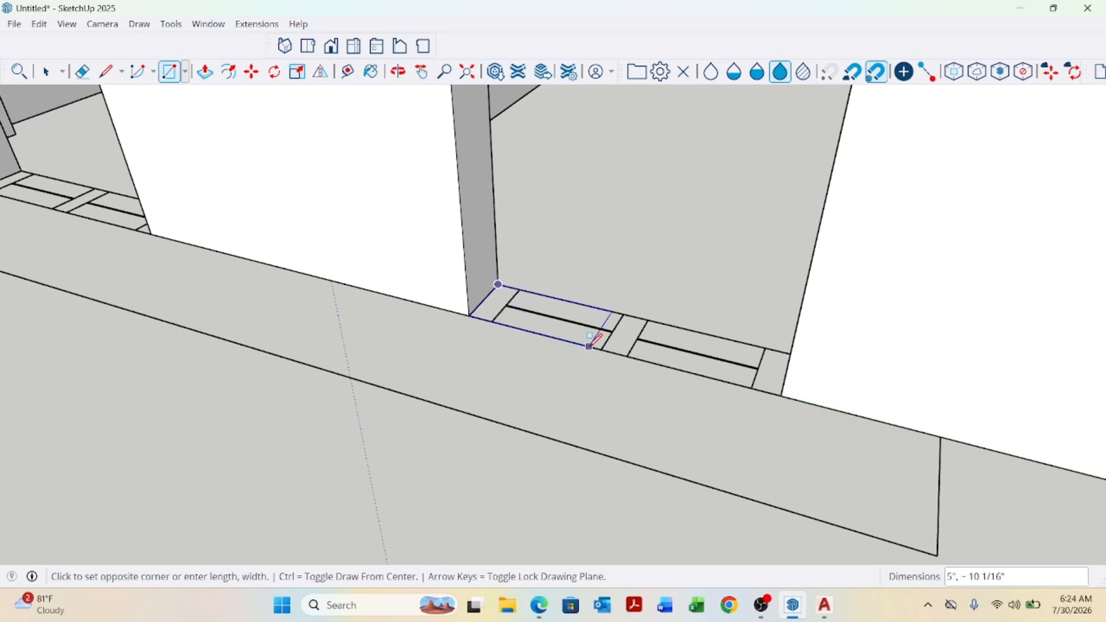
{"action": "left_click", "coordinate": [781, 396]}
{"action": "scroll", "coordinate": [778, 403], "scroll_direction": "down", "scroll_amount": 4}
{"action": "scroll", "coordinate": [484, 338], "scroll_direction": "up", "scroll_amount": 5}
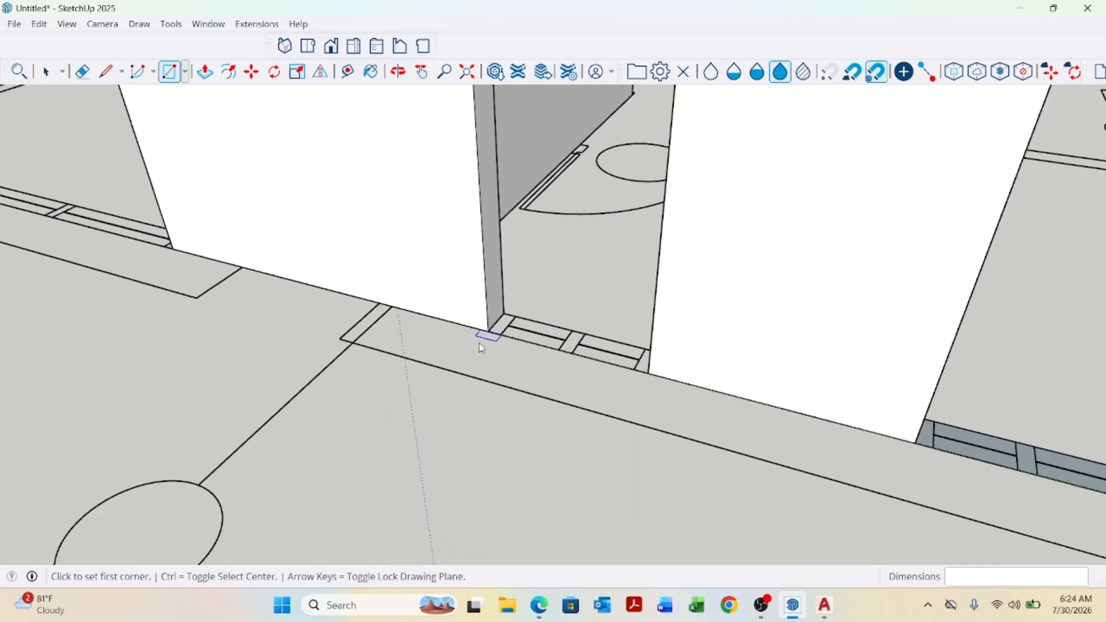
{"action": "left_click", "coordinate": [513, 297]}
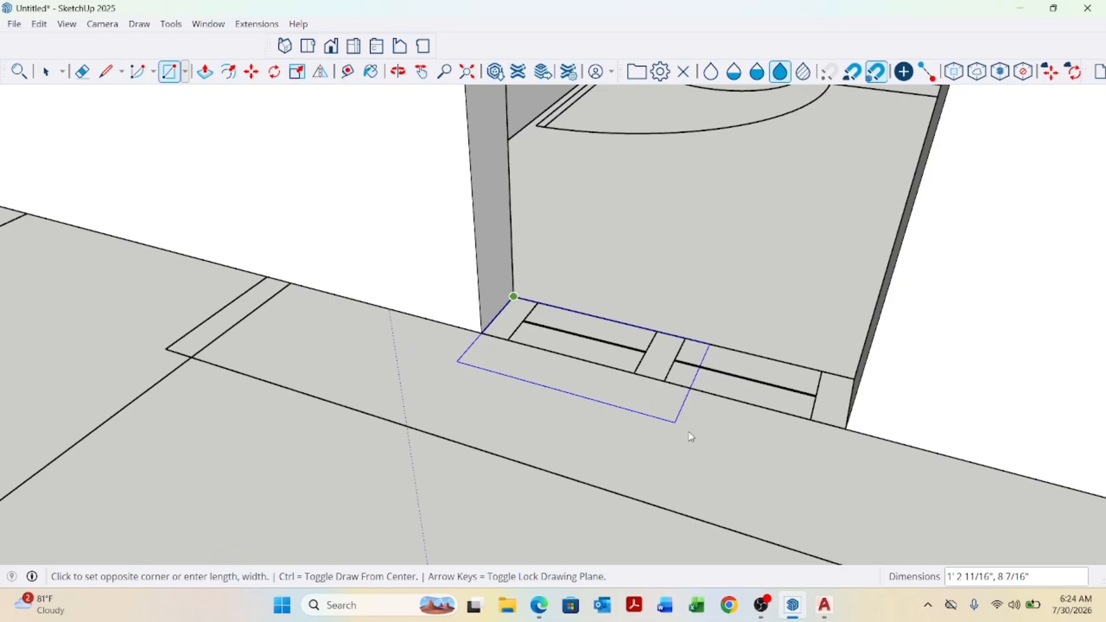
{"action": "left_click", "coordinate": [847, 428]}
Draw a rectangle about 4'5" by 5" across another door threshold.
{"action": "scroll", "coordinate": [812, 465], "scroll_direction": "down", "scroll_amount": 3}
{"action": "scroll", "coordinate": [811, 464], "scroll_direction": "down", "scroll_amount": 2}
{"action": "scroll", "coordinate": [447, 357], "scroll_direction": "up", "scroll_amount": 5}
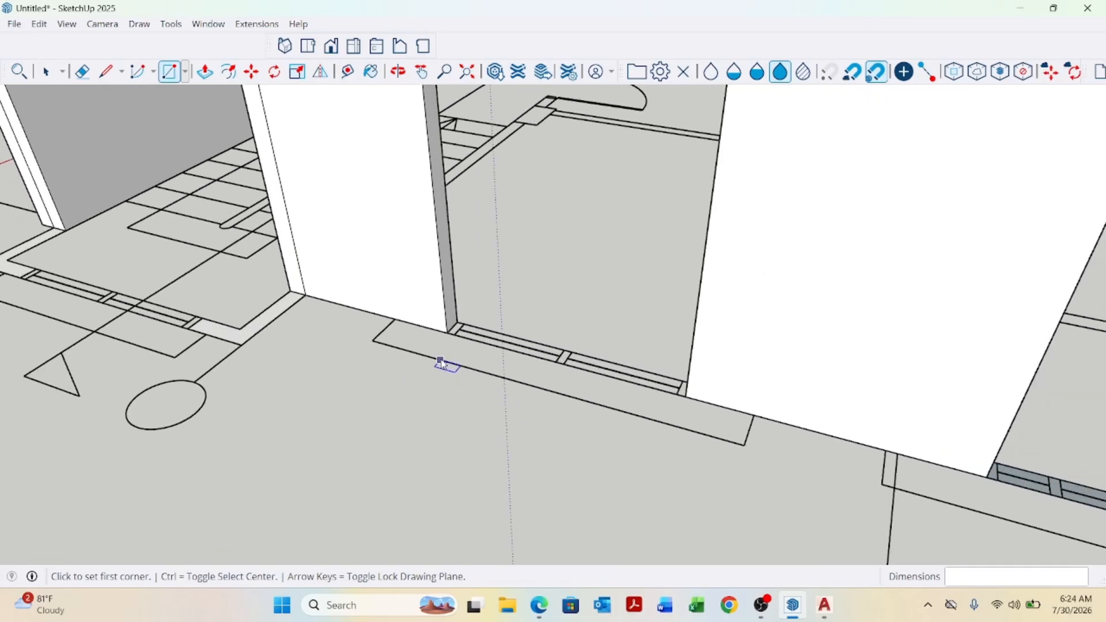
{"action": "left_click", "coordinate": [478, 292]}
{"action": "scroll", "coordinate": [478, 292], "scroll_direction": "down", "scroll_amount": 2}
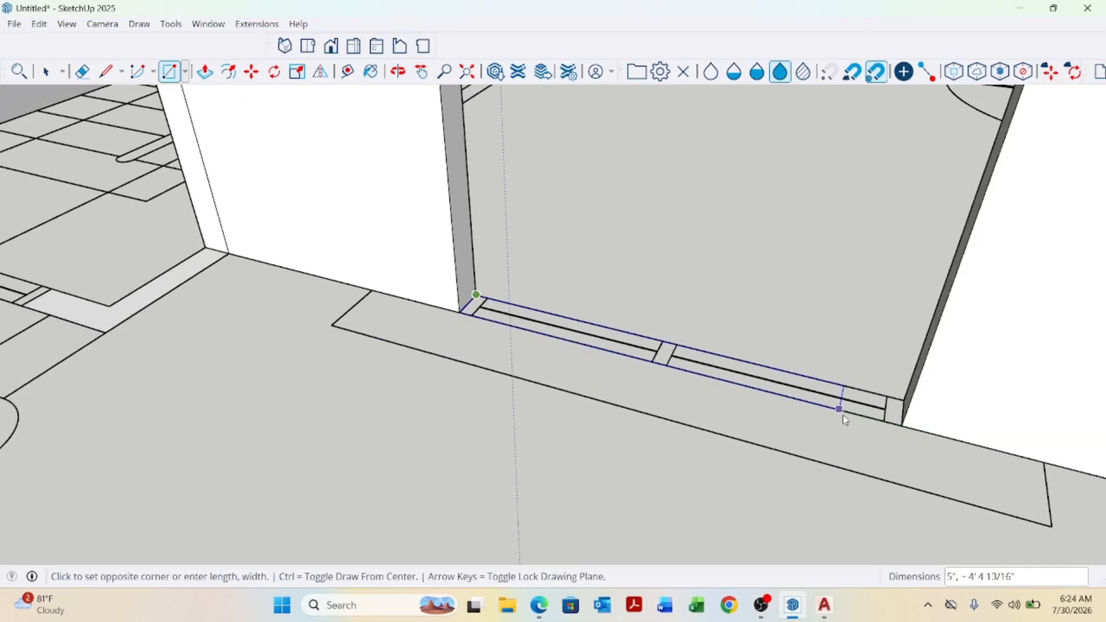
{"action": "left_click", "coordinate": [902, 426]}
{"action": "scroll", "coordinate": [516, 425], "scroll_direction": "down", "scroll_amount": 8}
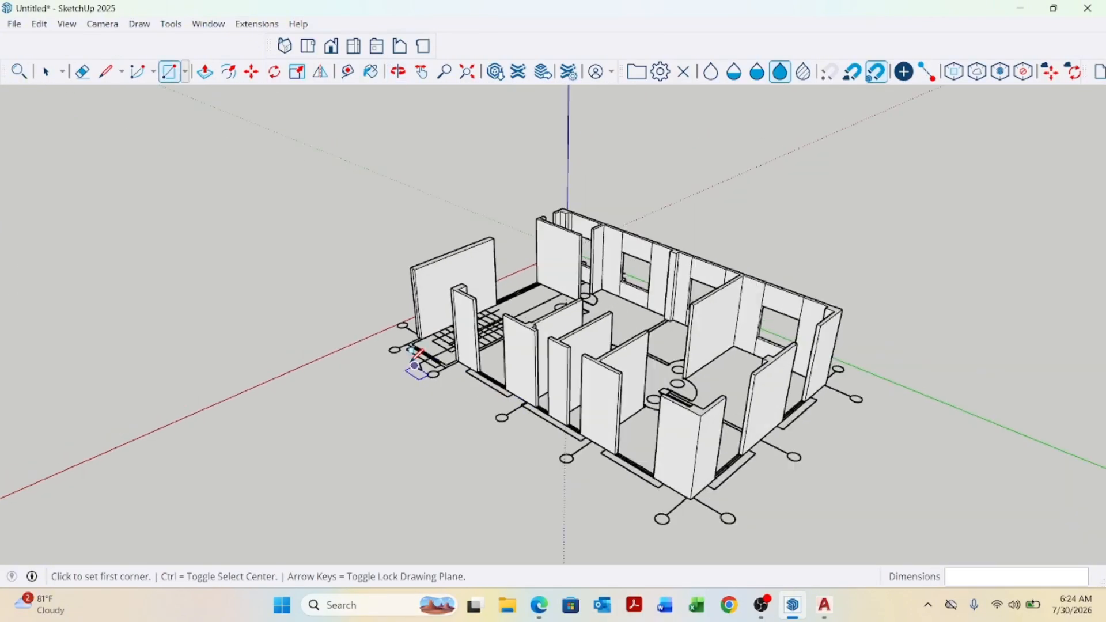
{"action": "middle_click_drag", "start_coordinate": [415, 366], "coordinate": [447, 400]}
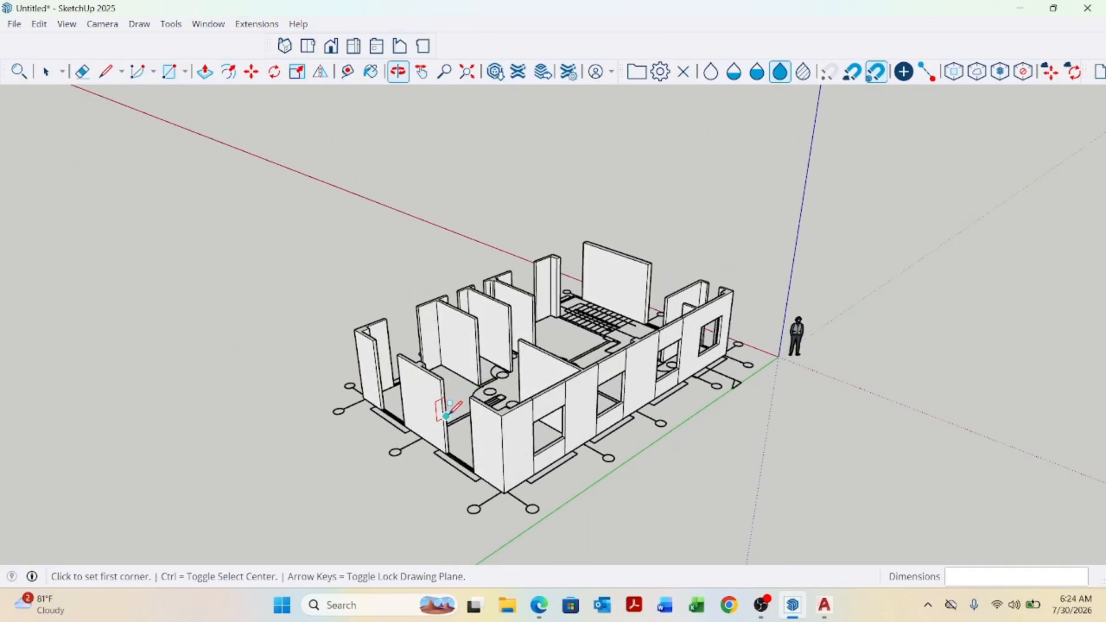
{"action": "scroll", "coordinate": [447, 400], "scroll_direction": "up", "scroll_amount": 5}
{"action": "key", "text": "space"}
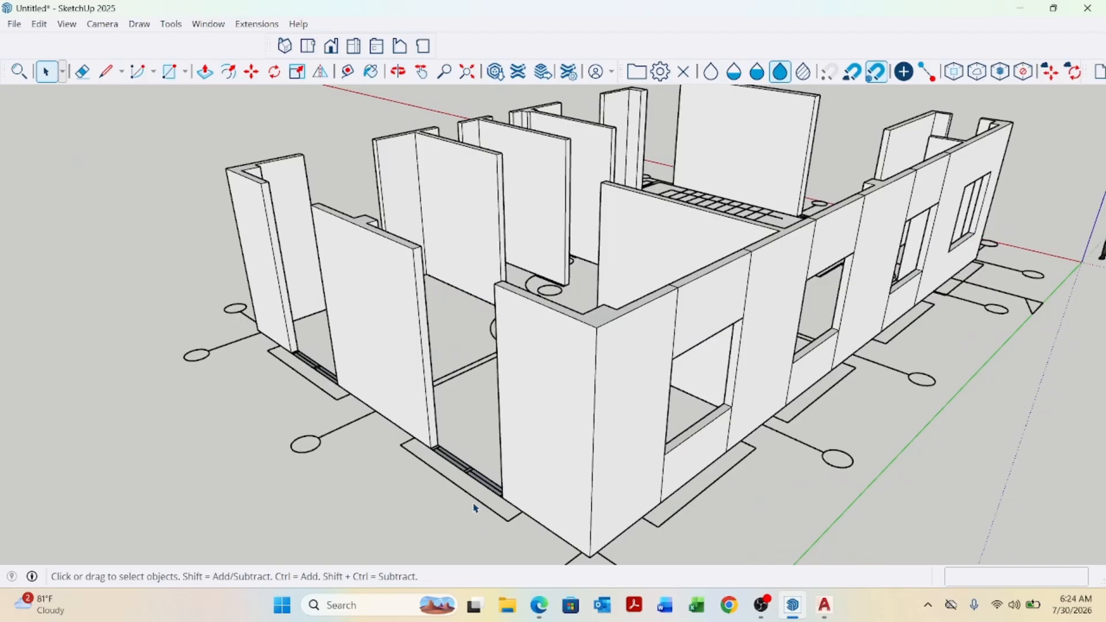
{"action": "key", "text": "p"}
{"action": "scroll", "coordinate": [477, 501], "scroll_direction": "up", "scroll_amount": 3}
{"action": "left_click", "coordinate": [484, 485]}
{"action": "scroll", "coordinate": [489, 476], "scroll_direction": "down", "scroll_amount": 3}
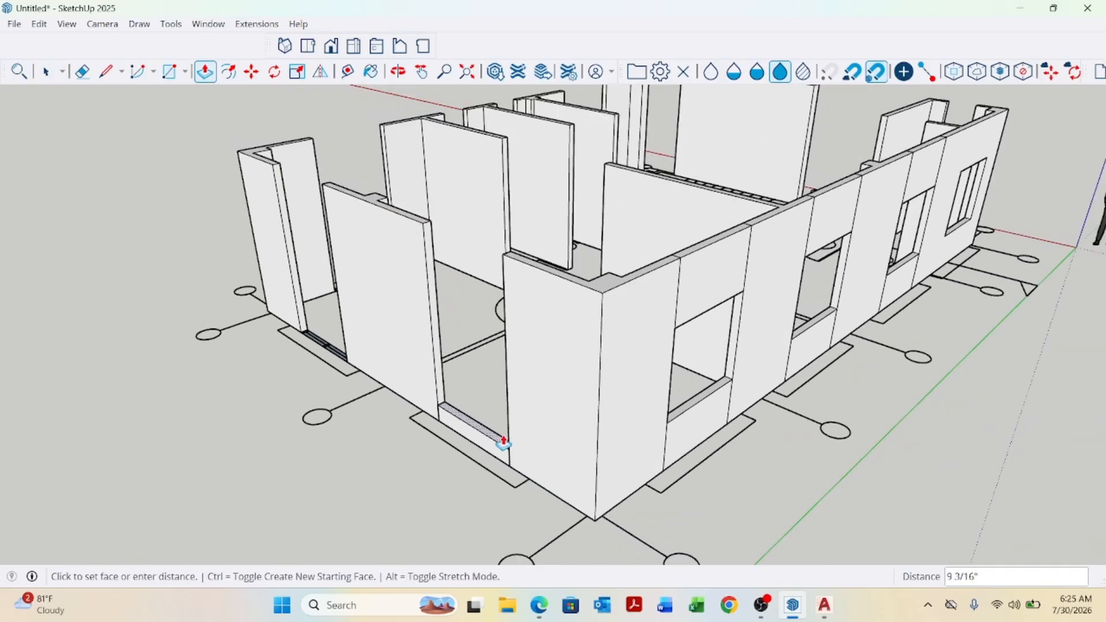
{"action": "key", "text": "Escape"}
Push/Pull the first threshold face up to the wall top, snapping to points on the adjacent wall.
{"action": "scroll", "coordinate": [500, 404], "scroll_direction": "up", "scroll_amount": 5}
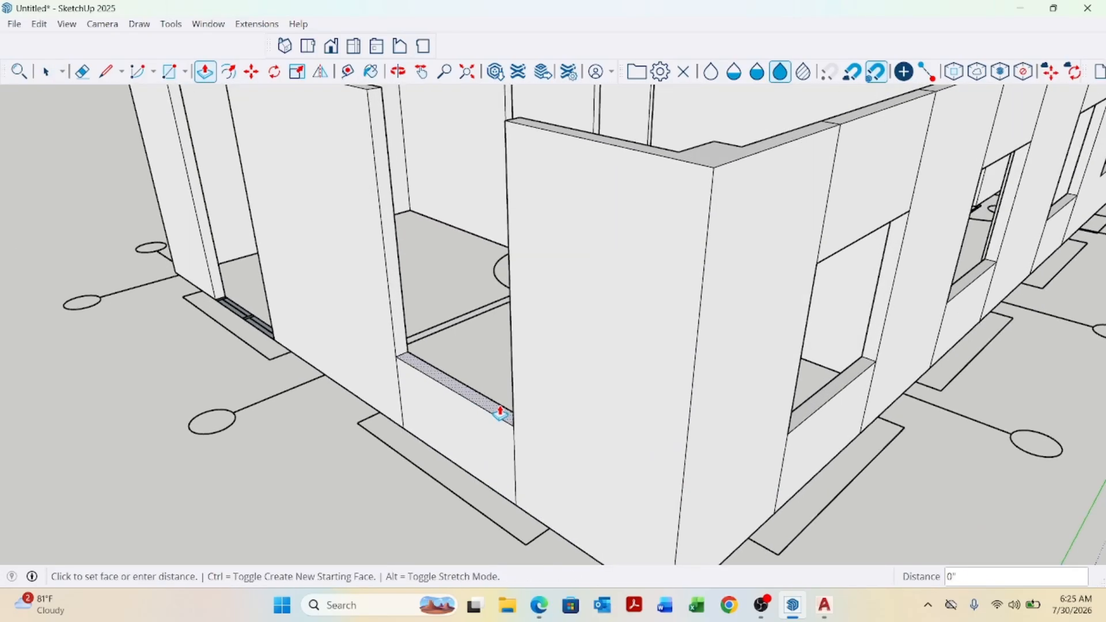
{"action": "left_click", "coordinate": [500, 392]}
{"action": "left_click", "coordinate": [813, 272]}
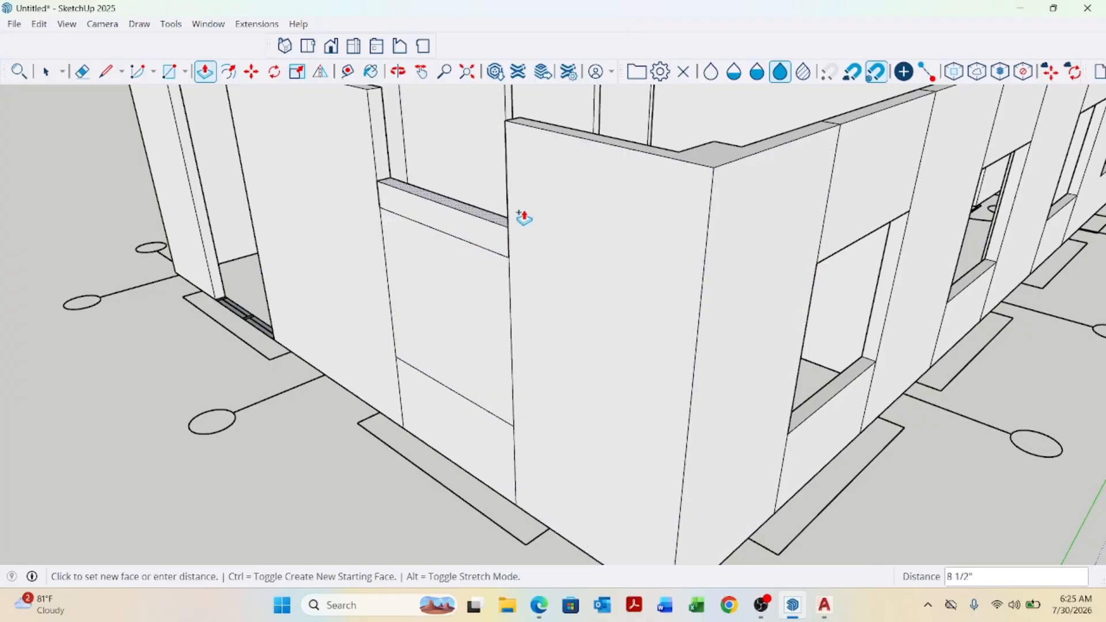
{"action": "left_click", "coordinate": [708, 173]}
{"action": "scroll", "coordinate": [708, 173], "scroll_direction": "down", "scroll_amount": 5}
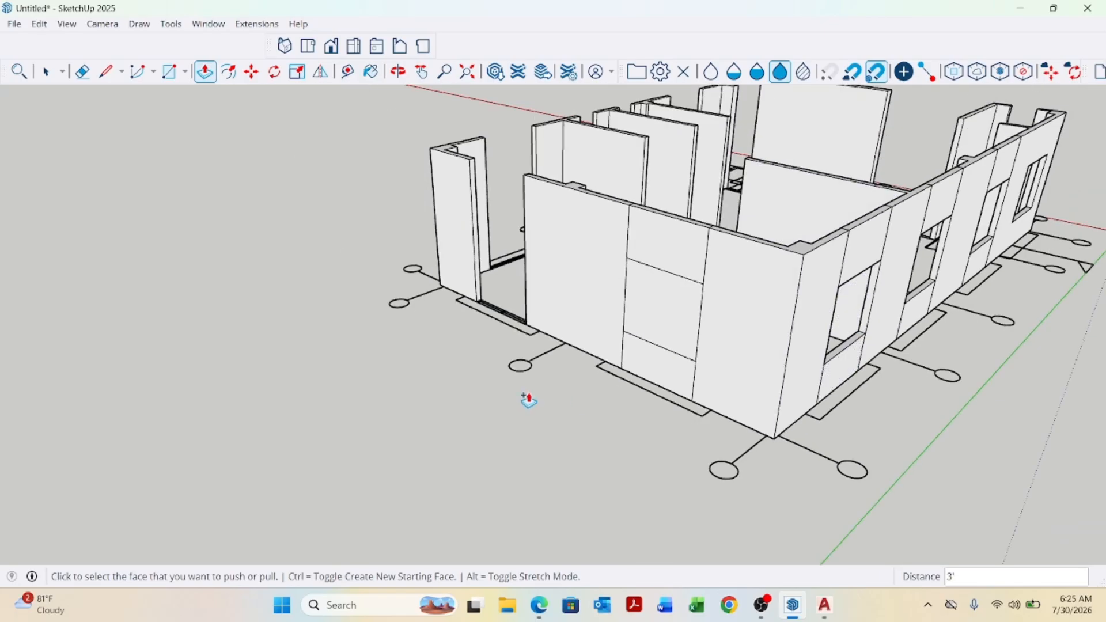
Raise the next threshold face with Push/Pull up to a line on the adjacent wall.
{"action": "middle_click_drag", "start_coordinate": [527, 399], "coordinate": [531, 444]}
{"action": "key", "text": "space"}
{"action": "scroll", "coordinate": [511, 383], "scroll_direction": "up", "scroll_amount": 5}
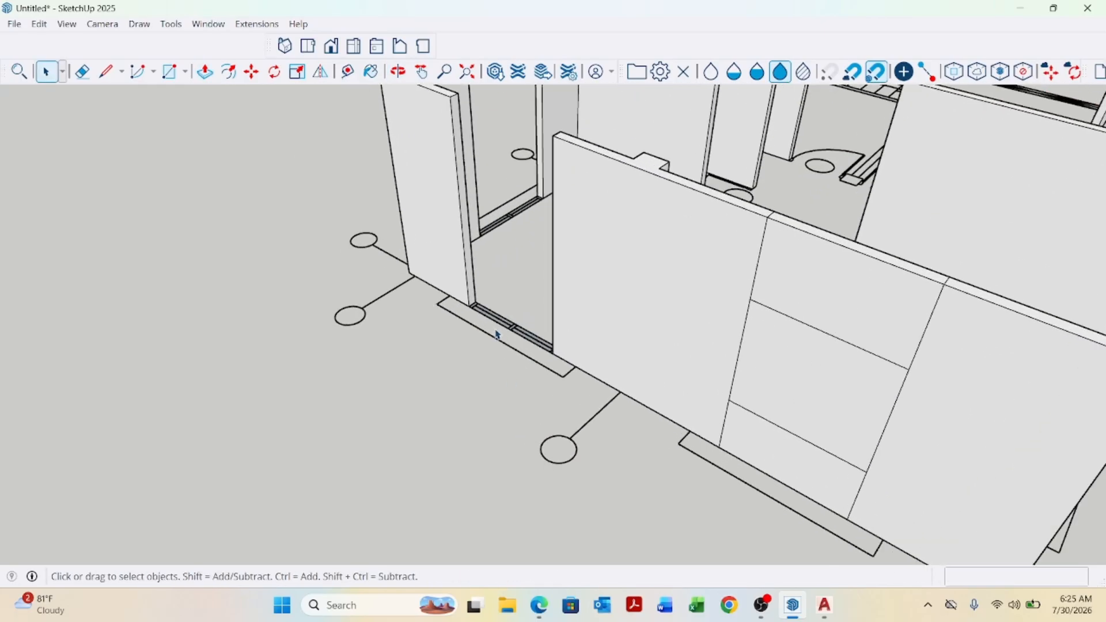
{"action": "key", "text": "p"}
{"action": "scroll", "coordinate": [496, 334], "scroll_direction": "up", "scroll_amount": 4}
{"action": "left_click", "coordinate": [511, 343]}
{"action": "scroll", "coordinate": [511, 340], "scroll_direction": "down", "scroll_amount": 3}
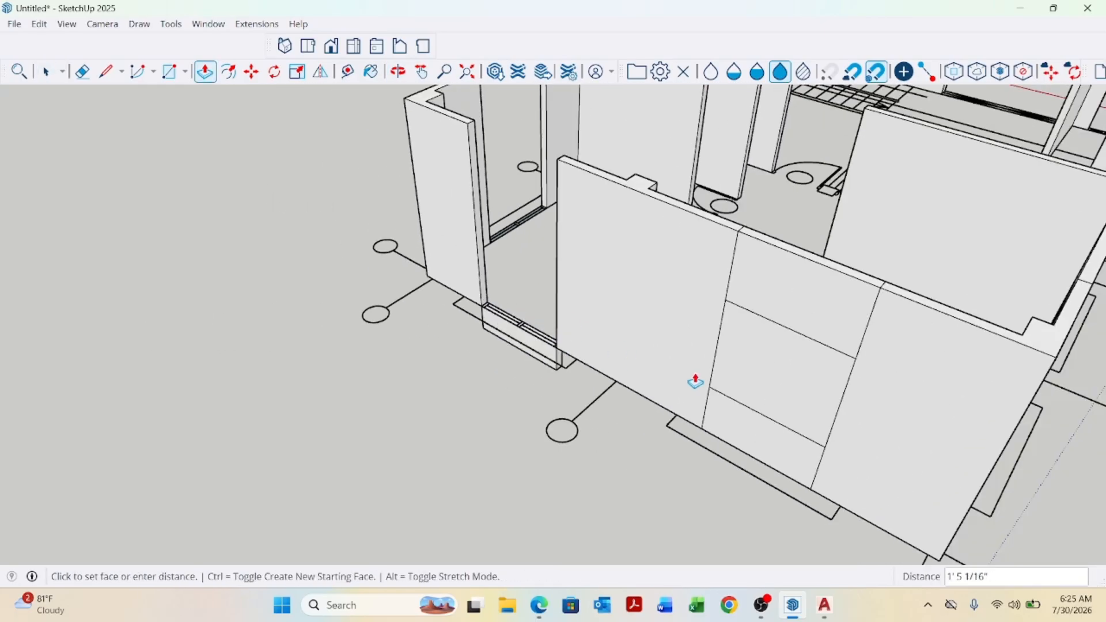
{"action": "left_click", "coordinate": [715, 388]}
{"action": "scroll", "coordinate": [531, 292], "scroll_direction": "up", "scroll_amount": 4}
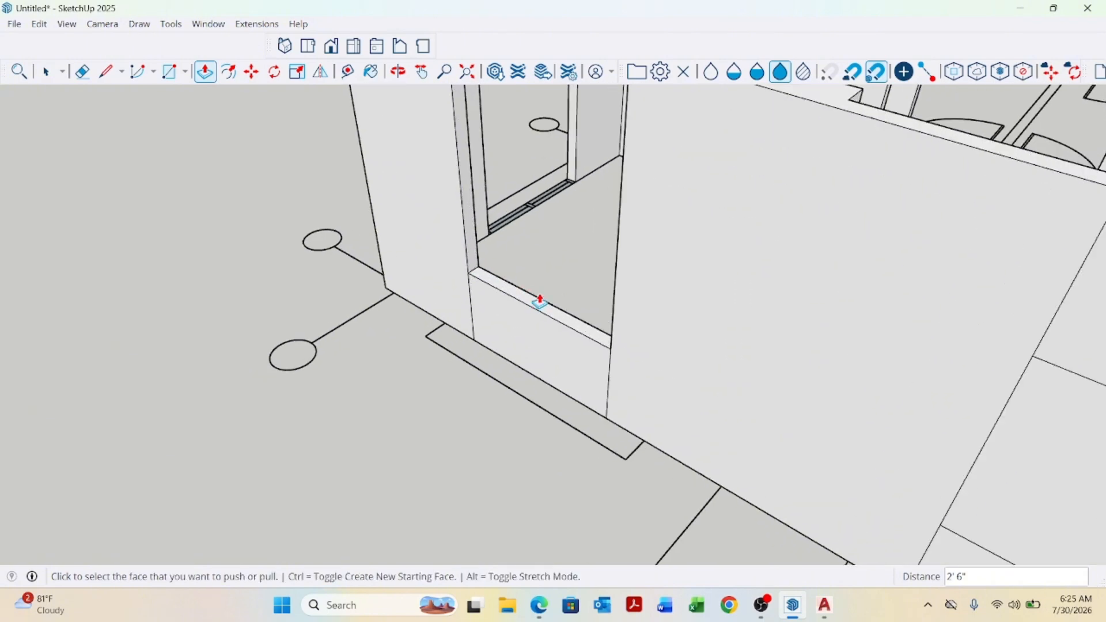
Extend that block with Push/Pull in two more stages up to the wall top.
{"action": "left_click", "coordinate": [549, 312]}
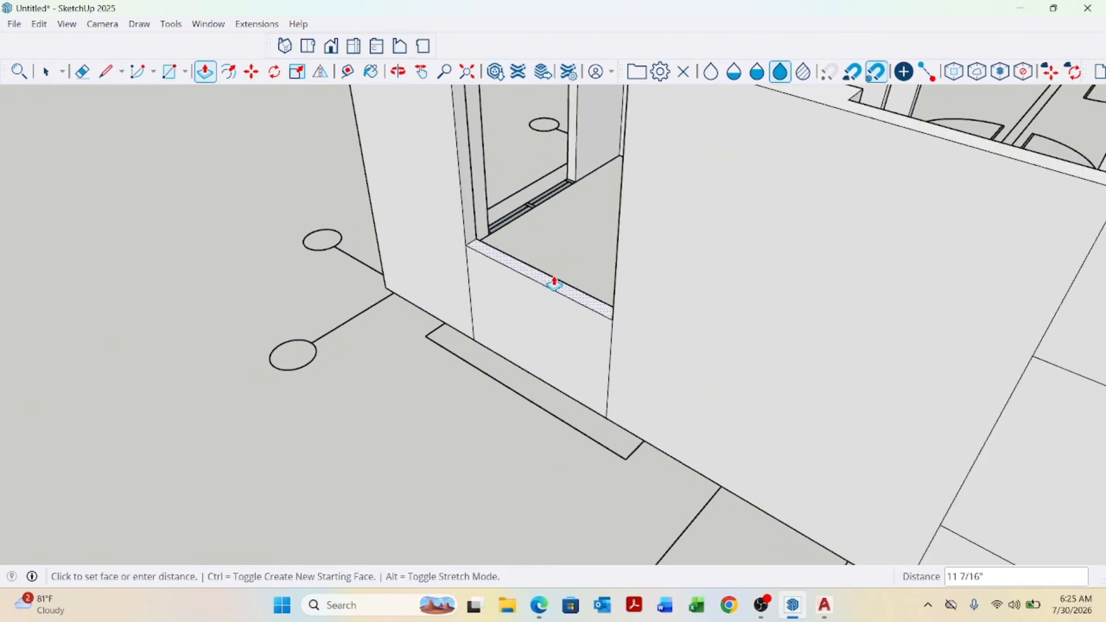
{"action": "scroll", "coordinate": [554, 281], "scroll_direction": "down", "scroll_amount": 3}
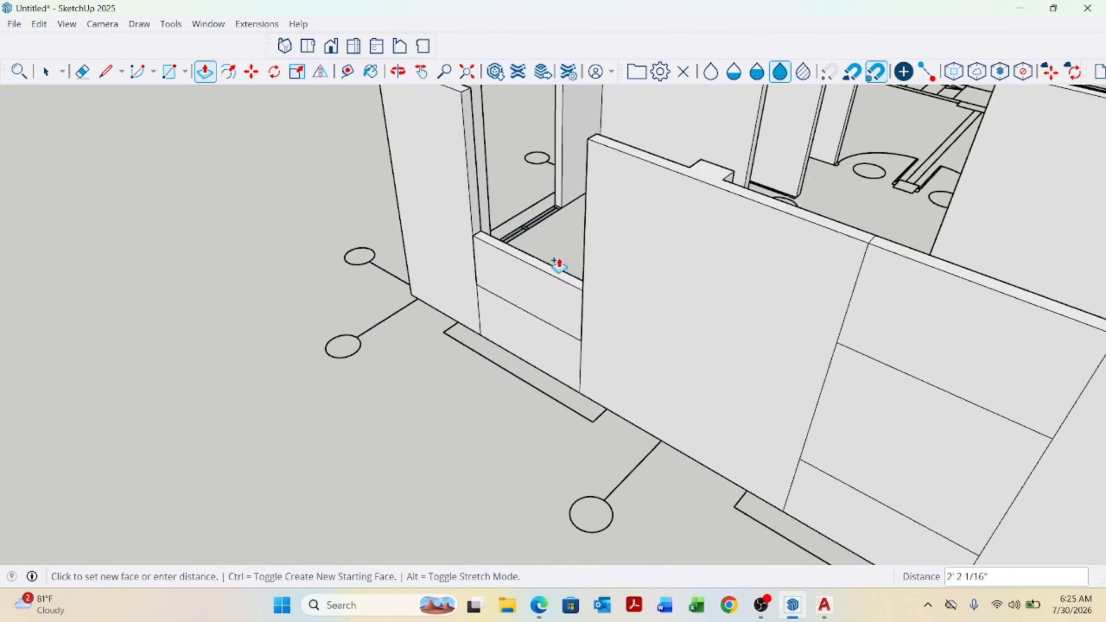
{"action": "left_click", "coordinate": [827, 346]}
{"action": "scroll", "coordinate": [538, 222], "scroll_direction": "up", "scroll_amount": 3}
{"action": "left_click", "coordinate": [588, 224]}
{"action": "scroll", "coordinate": [594, 224], "scroll_direction": "down", "scroll_amount": 2}
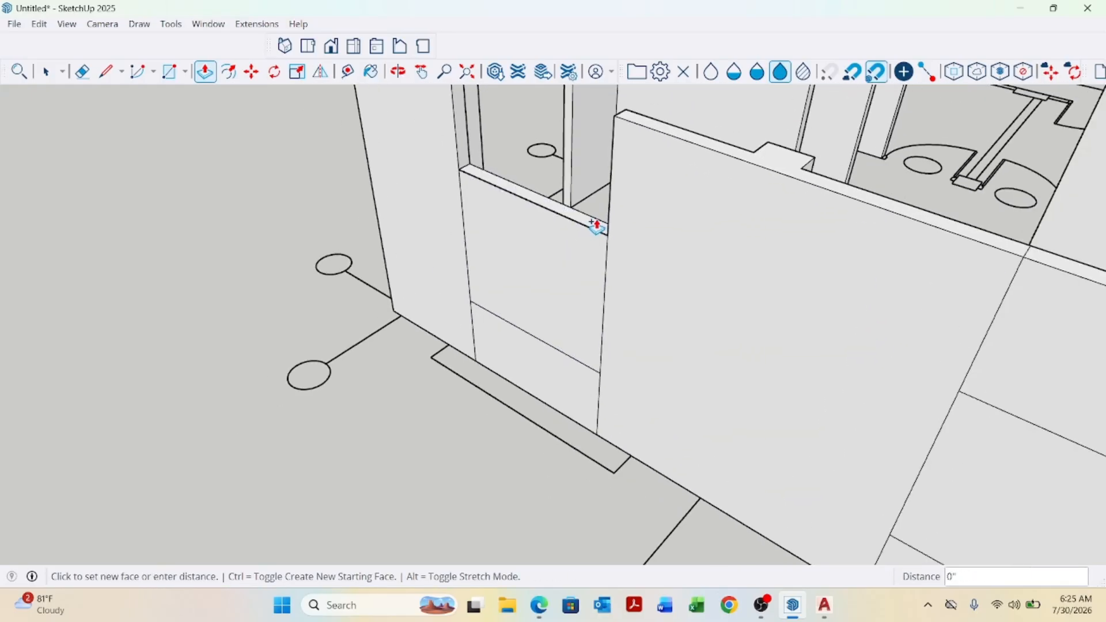
{"action": "left_click", "coordinate": [709, 165]}
Raise the following threshold face with Push/Pull up to a line on the adjacent wall.
{"action": "scroll", "coordinate": [676, 242], "scroll_direction": "down", "scroll_amount": 4}
{"action": "middle_click_drag", "start_coordinate": [676, 272], "coordinate": [953, 362]}
{"action": "key", "text": "space"}
{"action": "scroll", "coordinate": [451, 240], "scroll_direction": "up", "scroll_amount": 6}
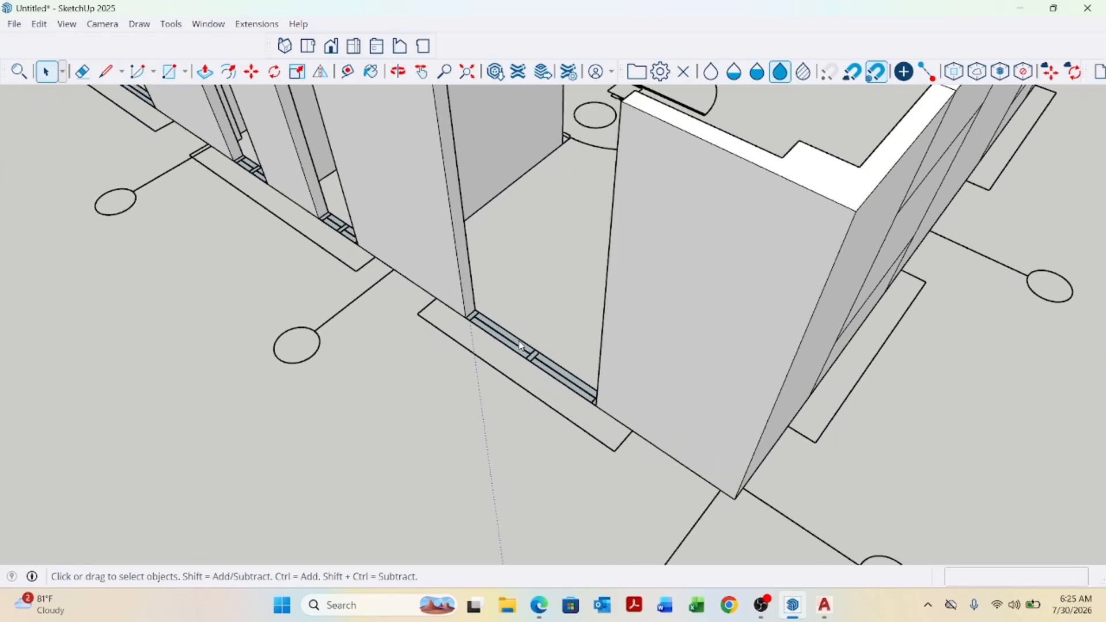
{"action": "key", "text": "p"}
{"action": "scroll", "coordinate": [534, 351], "scroll_direction": "up", "scroll_amount": 1}
{"action": "left_click", "coordinate": [534, 352]}
{"action": "scroll", "coordinate": [523, 323], "scroll_direction": "down", "scroll_amount": 5}
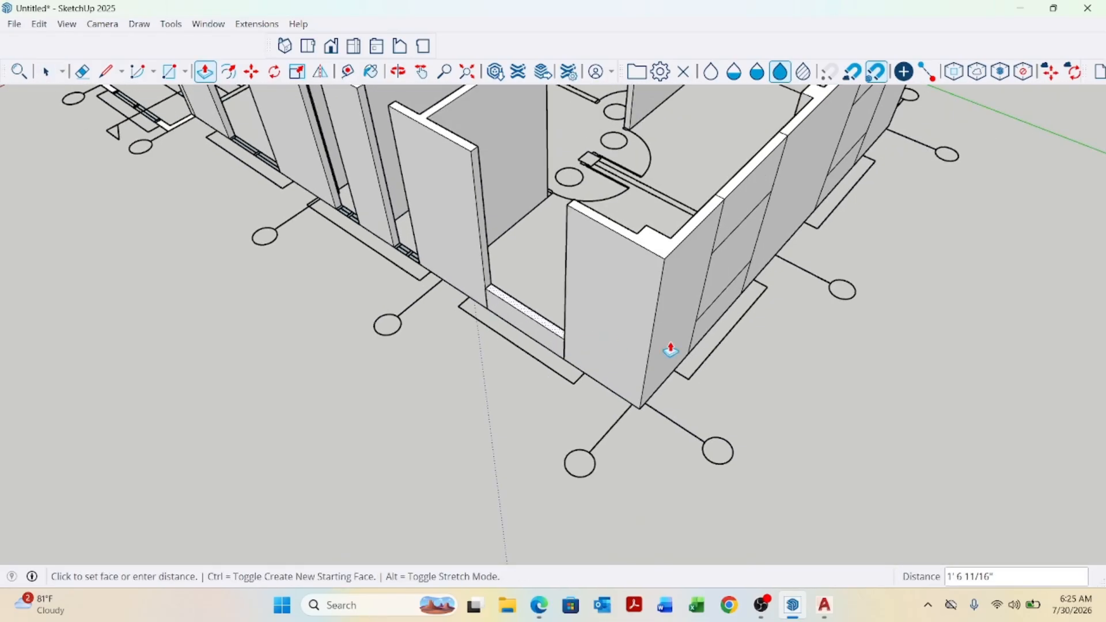
{"action": "left_click", "coordinate": [699, 327]}
{"action": "scroll", "coordinate": [554, 336], "scroll_direction": "up", "scroll_amount": 3}
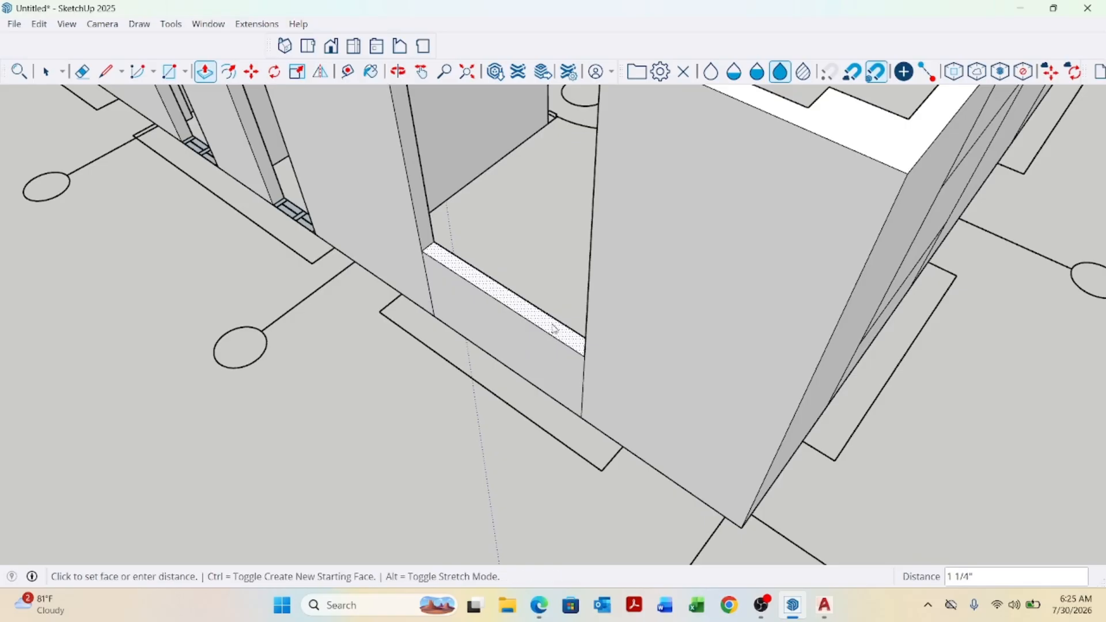
Extend that block with Push/Pull up to the top of the wall.
{"action": "left_click", "coordinate": [554, 331]}
{"action": "scroll", "coordinate": [538, 264], "scroll_direction": "down", "scroll_amount": 3}
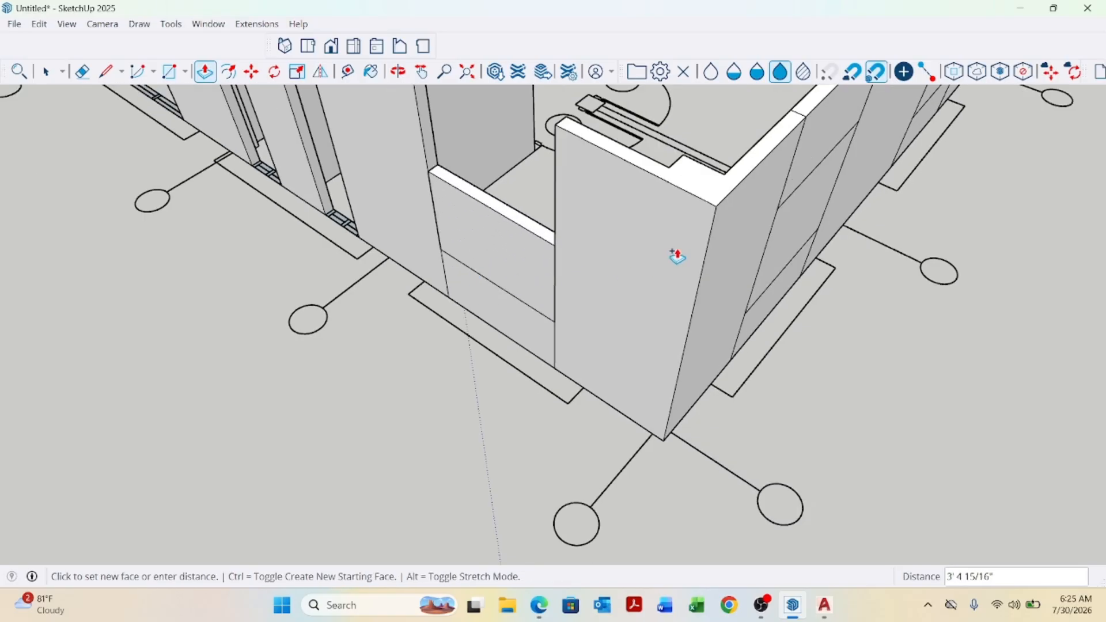
{"action": "left_click", "coordinate": [778, 211]}
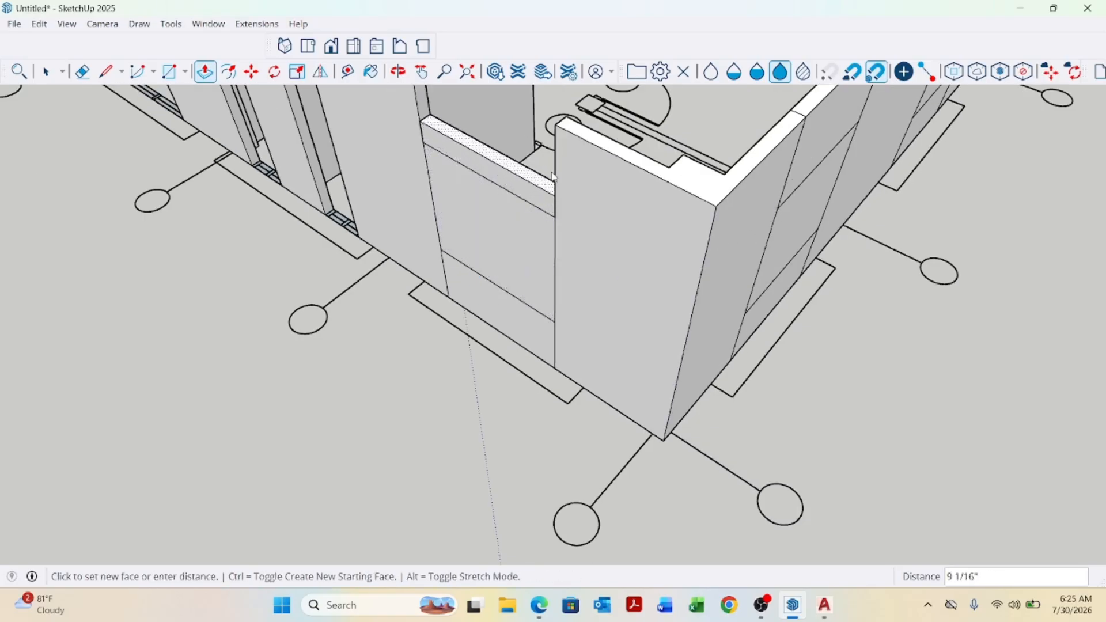
{"action": "scroll", "coordinate": [563, 131], "scroll_direction": "down", "scroll_amount": 6}
{"action": "key", "text": "space"}
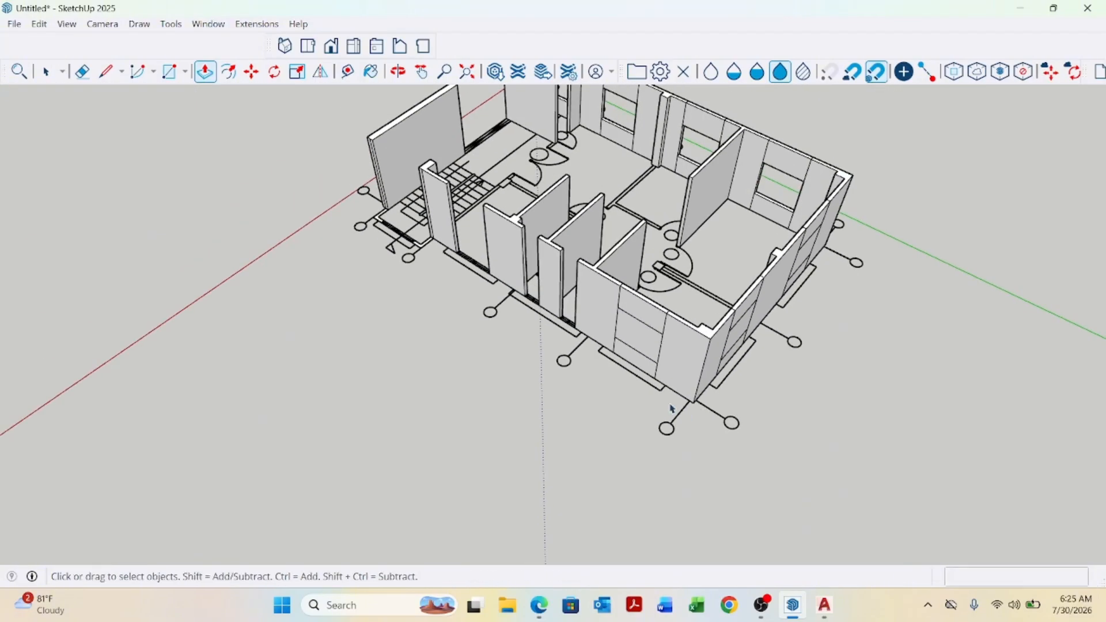
Push/Pull the next two threshold faces up 5'.
{"action": "scroll", "coordinate": [570, 311], "scroll_direction": "up", "scroll_amount": 6}
{"action": "scroll", "coordinate": [562, 338], "scroll_direction": "up", "scroll_amount": 3}
{"action": "key", "text": "p"}
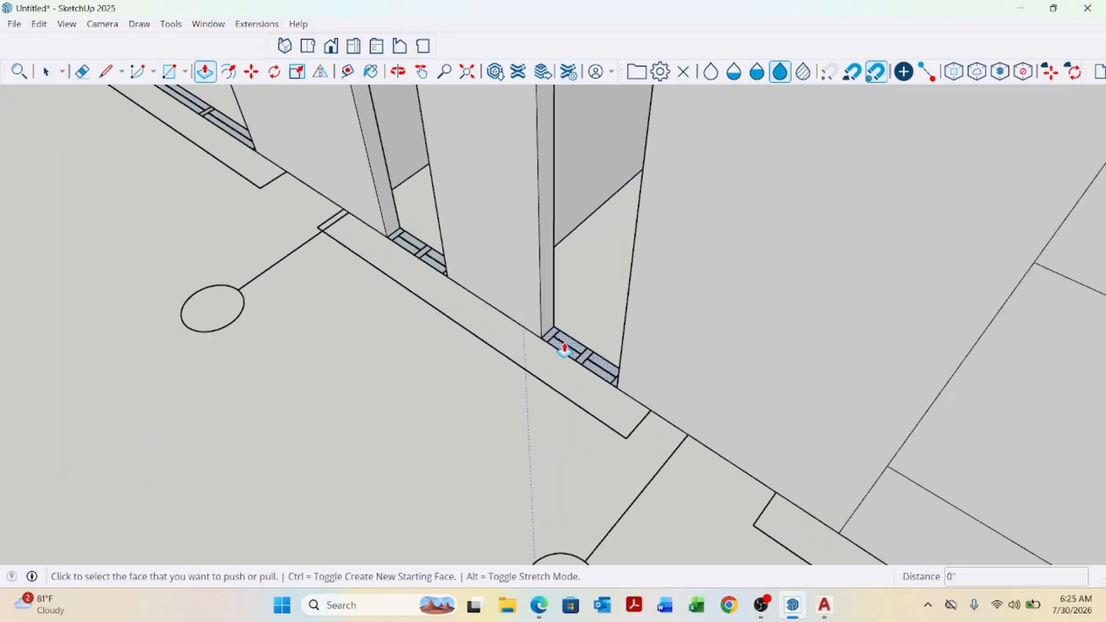
{"action": "left_click", "coordinate": [565, 346]}
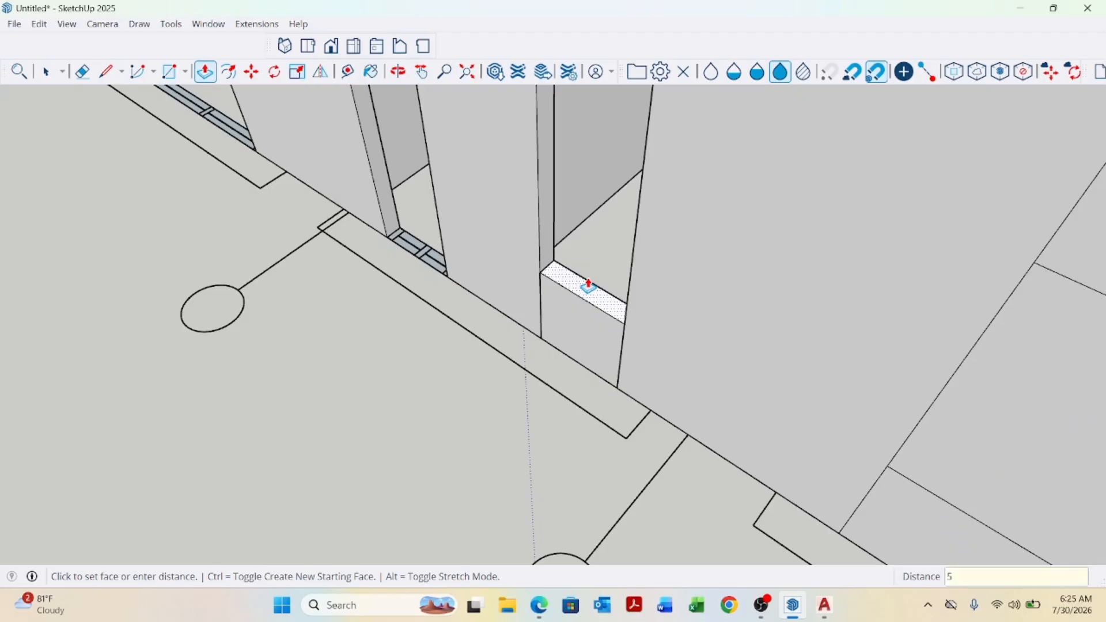
{"action": "key", "text": "Return"}
{"action": "scroll", "coordinate": [527, 393], "scroll_direction": "down", "scroll_amount": 3}
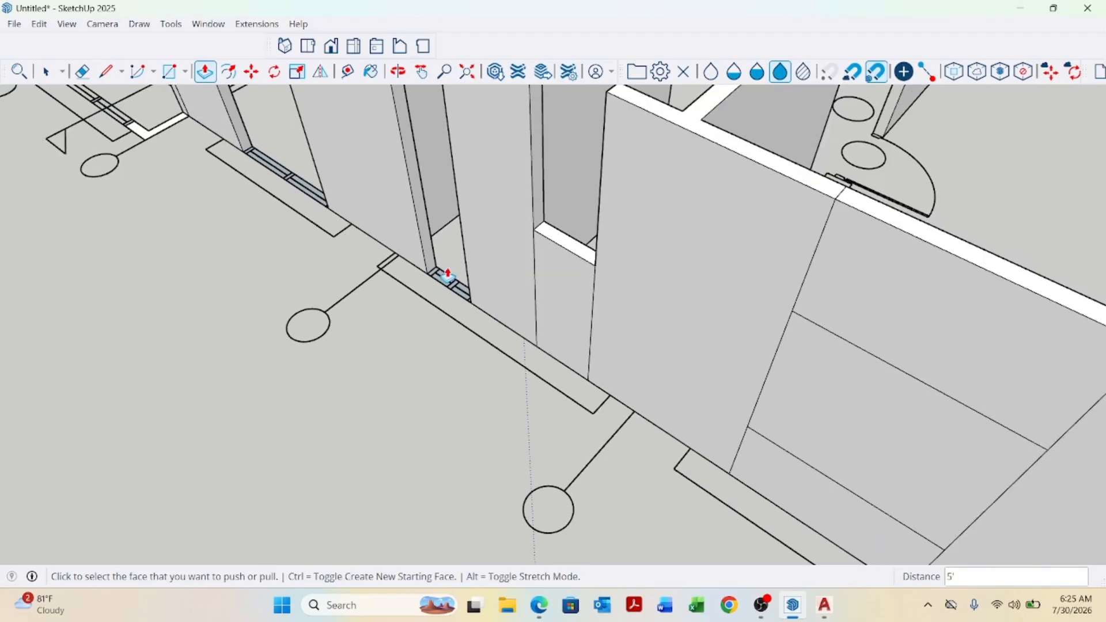
{"action": "scroll", "coordinate": [447, 276], "scroll_direction": "up", "scroll_amount": 3}
{"action": "double_click", "coordinate": [443, 293]}
Extend the second 5' block with Push/Pull in two stages up to the wall top.
{"action": "scroll", "coordinate": [445, 396], "scroll_direction": "down", "scroll_amount": 3}
{"action": "scroll", "coordinate": [541, 314], "scroll_direction": "up", "scroll_amount": 1}
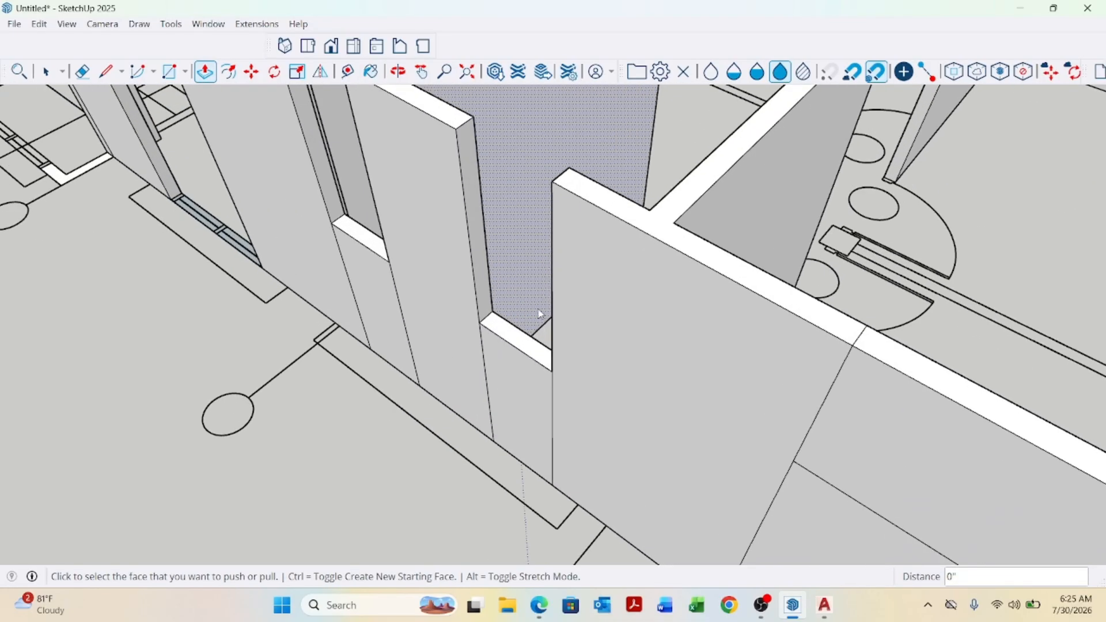
{"action": "scroll", "coordinate": [527, 357], "scroll_direction": "up", "scroll_amount": 1}
{"action": "left_click", "coordinate": [536, 349]}
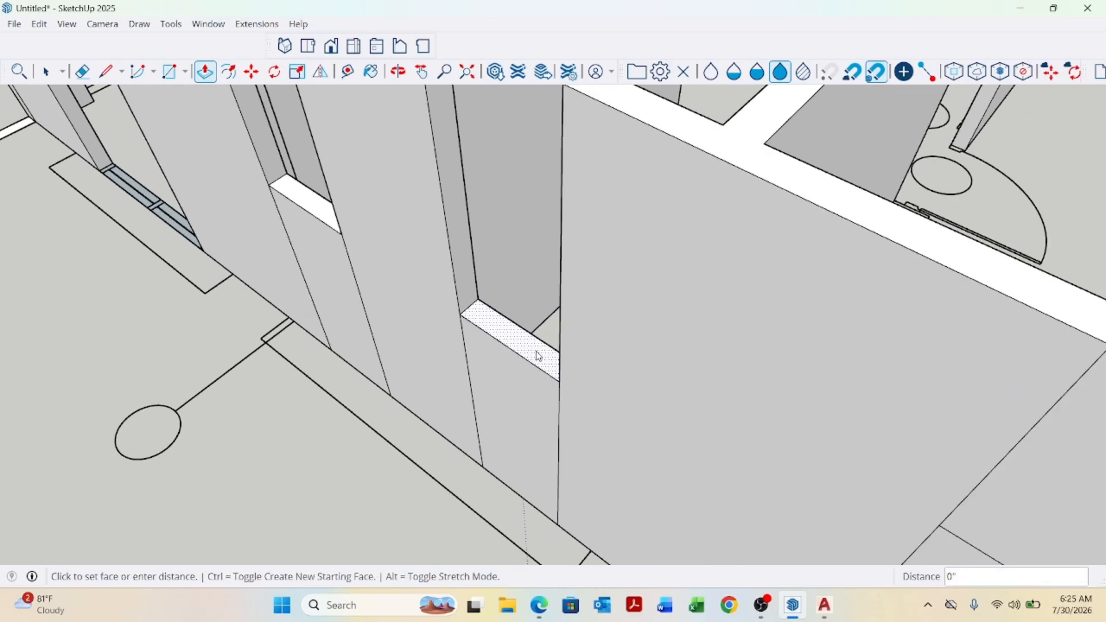
{"action": "scroll", "coordinate": [491, 270], "scroll_direction": "down", "scroll_amount": 1}
{"action": "scroll", "coordinate": [492, 269], "scroll_direction": "down", "scroll_amount": 1}
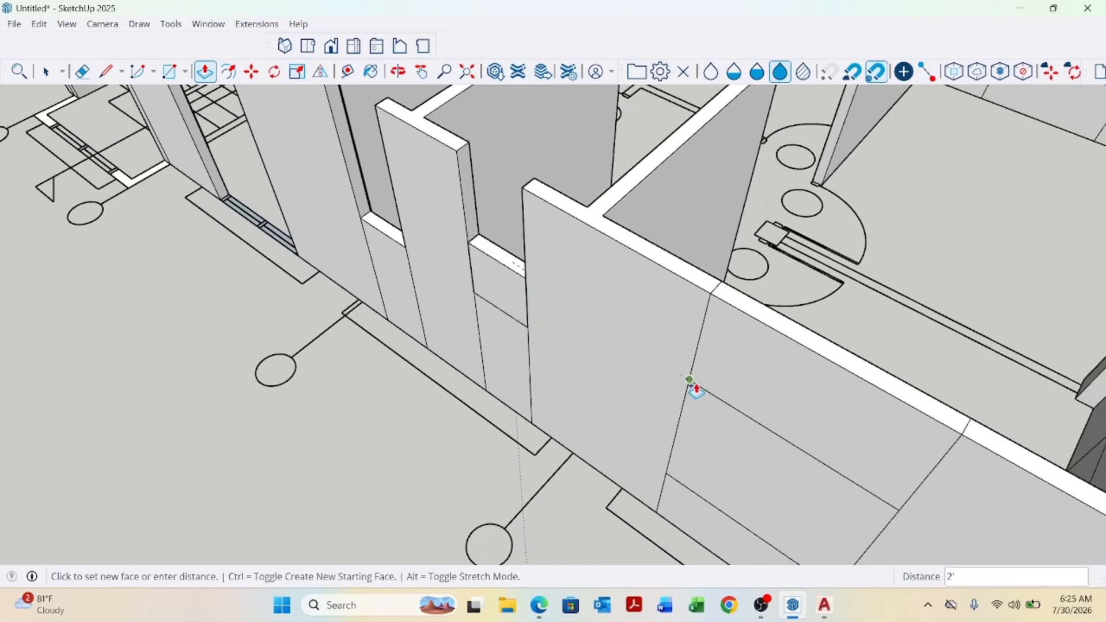
{"action": "left_click", "coordinate": [692, 385]}
{"action": "scroll", "coordinate": [491, 247], "scroll_direction": "up", "scroll_amount": 1}
{"action": "left_click", "coordinate": [507, 262]}
{"action": "scroll", "coordinate": [507, 262], "scroll_direction": "down", "scroll_amount": 1}
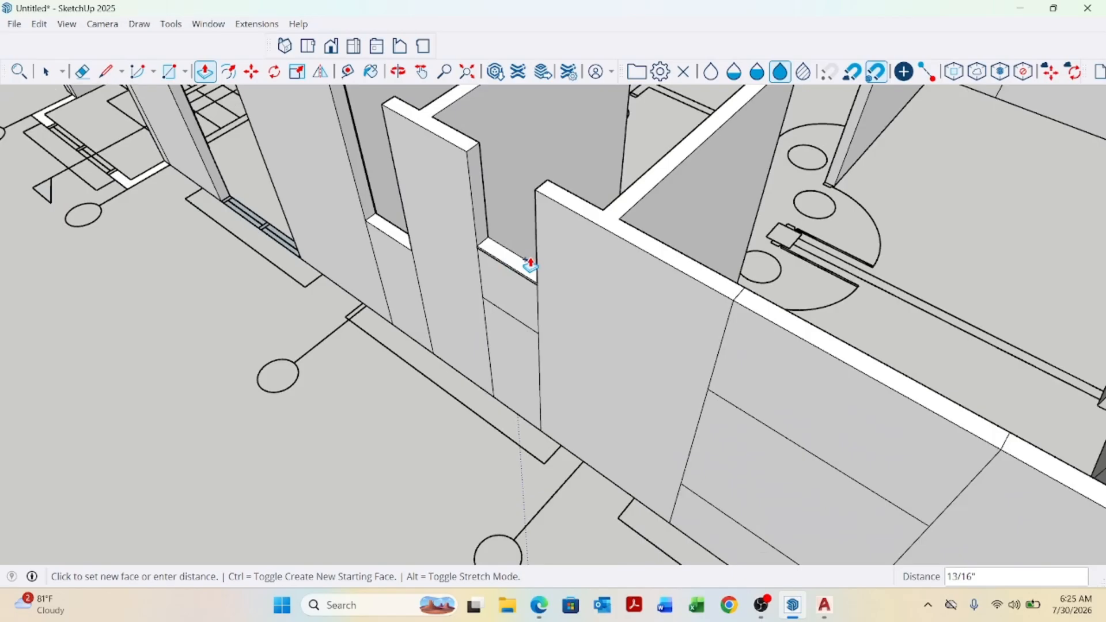
{"action": "left_click", "coordinate": [730, 286]}
Extend the first 5' block with Push/Pull in two stages up to the wall top.
{"action": "scroll", "coordinate": [491, 317], "scroll_direction": "up", "scroll_amount": 2}
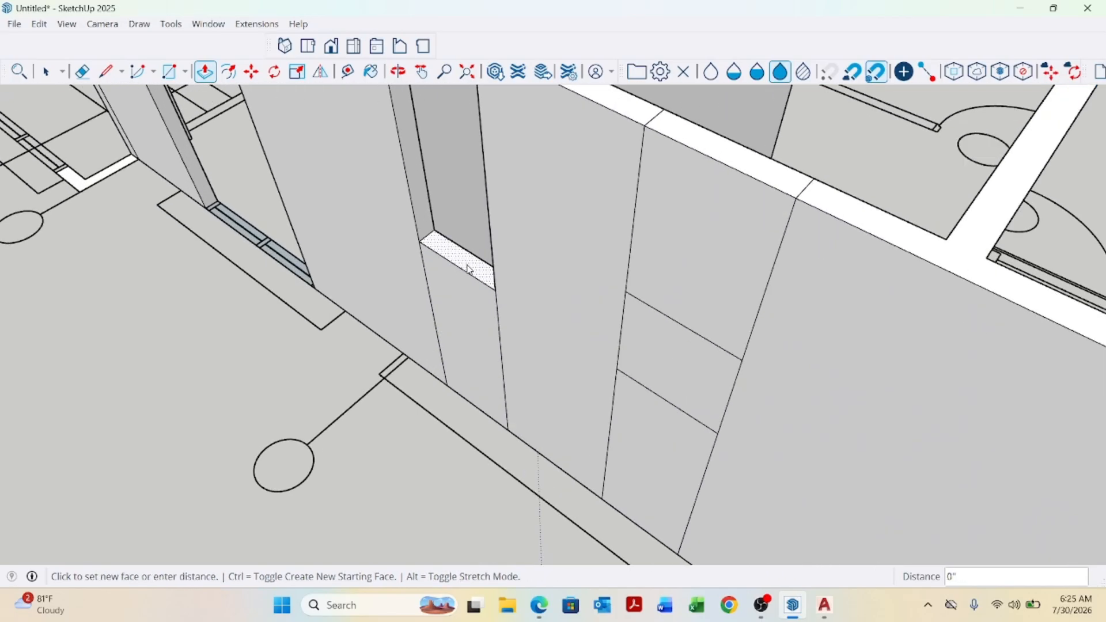
{"action": "scroll", "coordinate": [469, 231], "scroll_direction": "down", "scroll_amount": 1}
{"action": "left_click", "coordinate": [582, 275]}
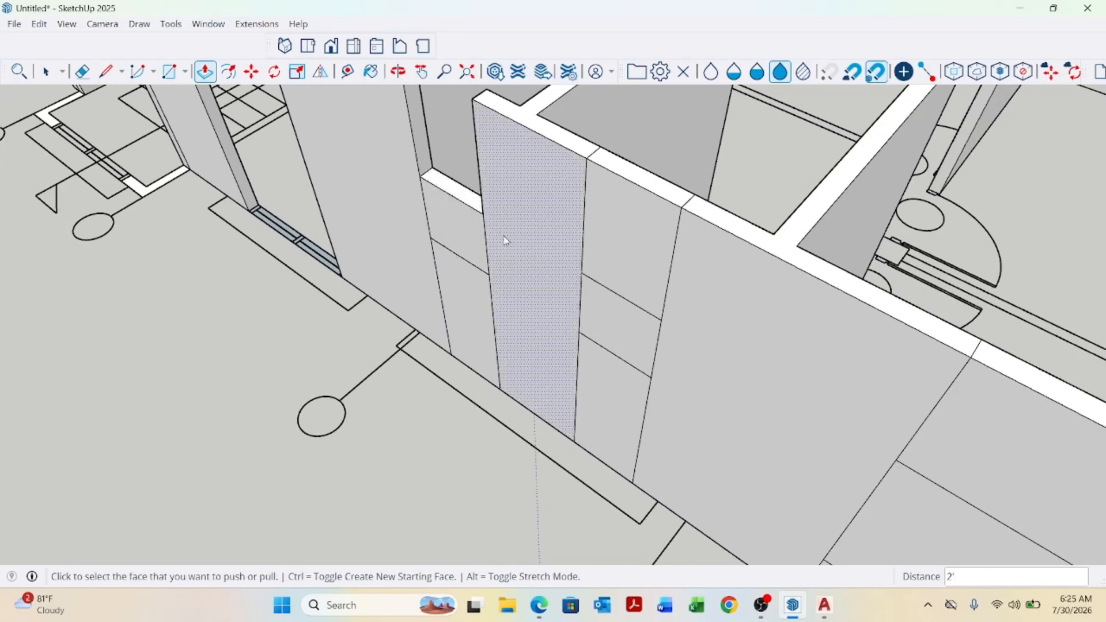
{"action": "left_click", "coordinate": [469, 200]}
{"action": "left_click", "coordinate": [583, 156]}
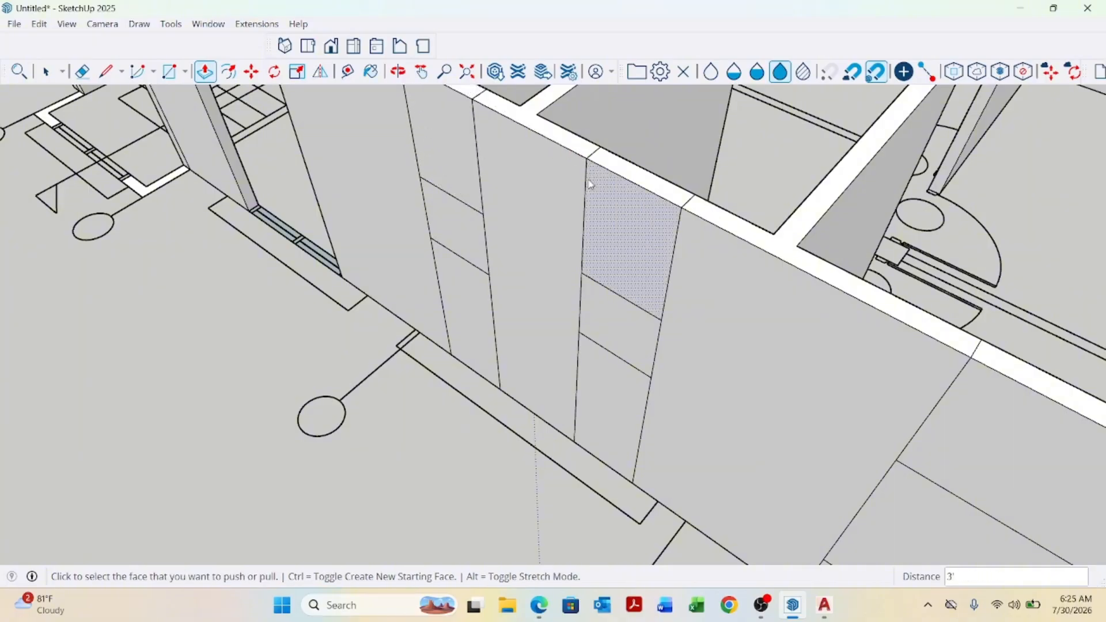
Raise the next threshold face with Push/Pull up to a line on the adjacent wall.
{"action": "scroll", "coordinate": [627, 402], "scroll_direction": "down", "scroll_amount": 2}
{"action": "scroll", "coordinate": [412, 314], "scroll_direction": "up", "scroll_amount": 3}
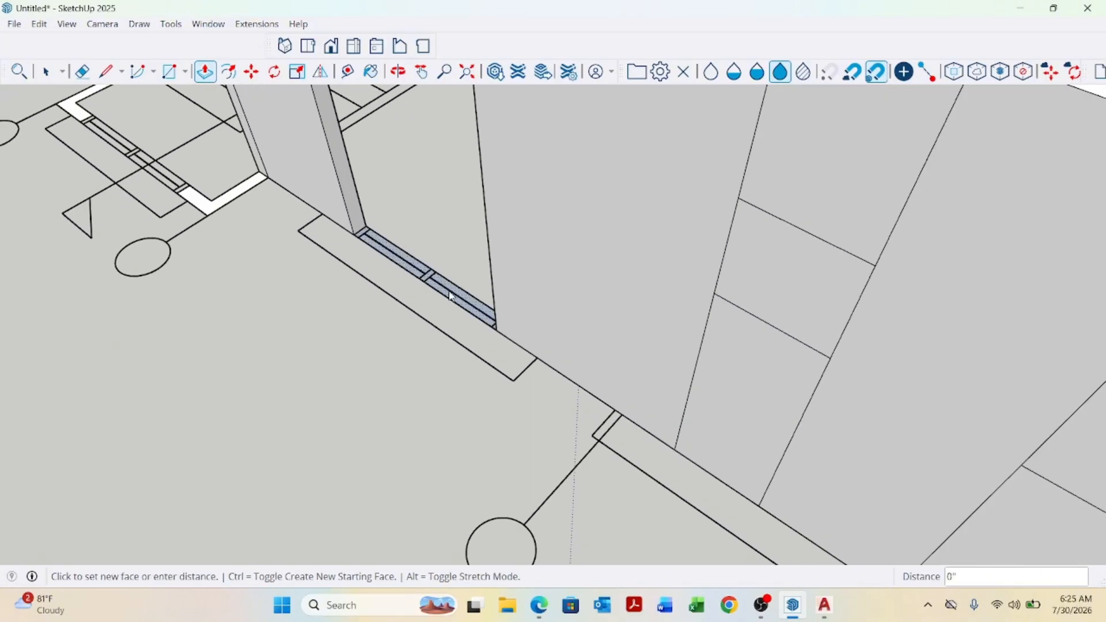
{"action": "scroll", "coordinate": [450, 294], "scroll_direction": "down", "scroll_amount": 2}
{"action": "scroll", "coordinate": [538, 292], "scroll_direction": "down", "scroll_amount": 3}
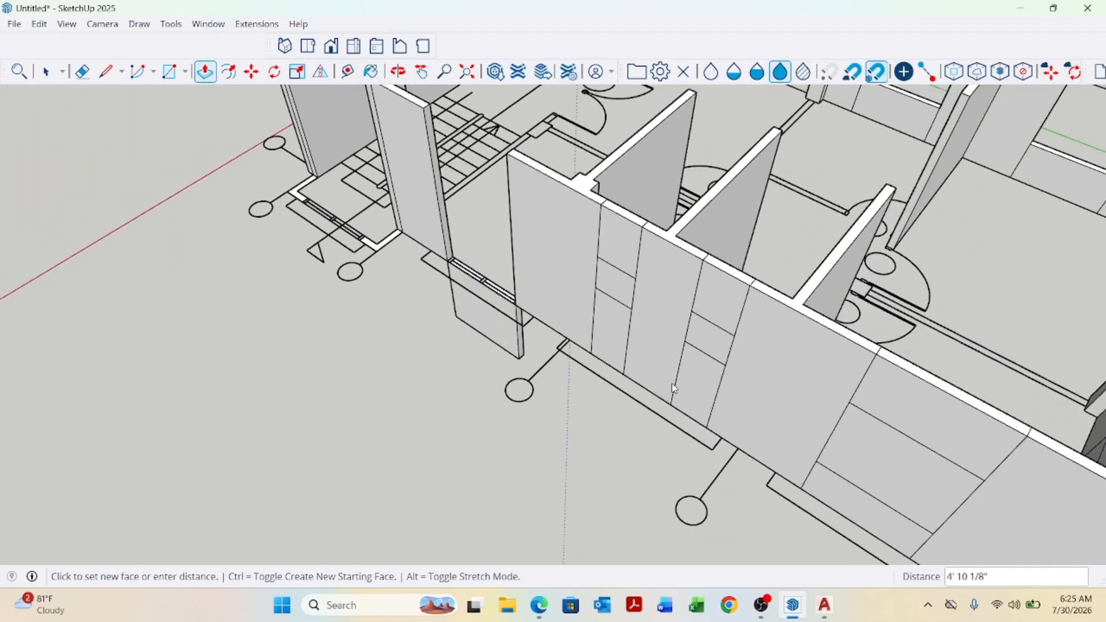
{"action": "left_click", "coordinate": [824, 467]}
{"action": "scroll", "coordinate": [461, 288], "scroll_direction": "up", "scroll_amount": 4}
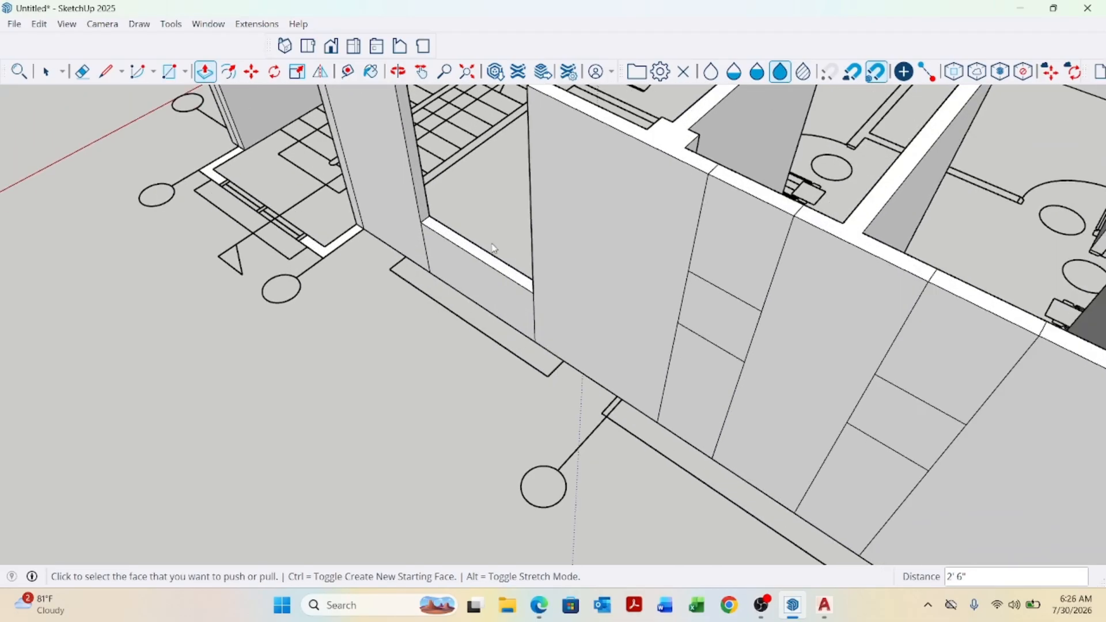
Extend that block with Push/Pull in two stages up to the wall top.
{"action": "left_click", "coordinate": [511, 229]}
{"action": "scroll", "coordinate": [600, 262], "scroll_direction": "down", "scroll_amount": 2}
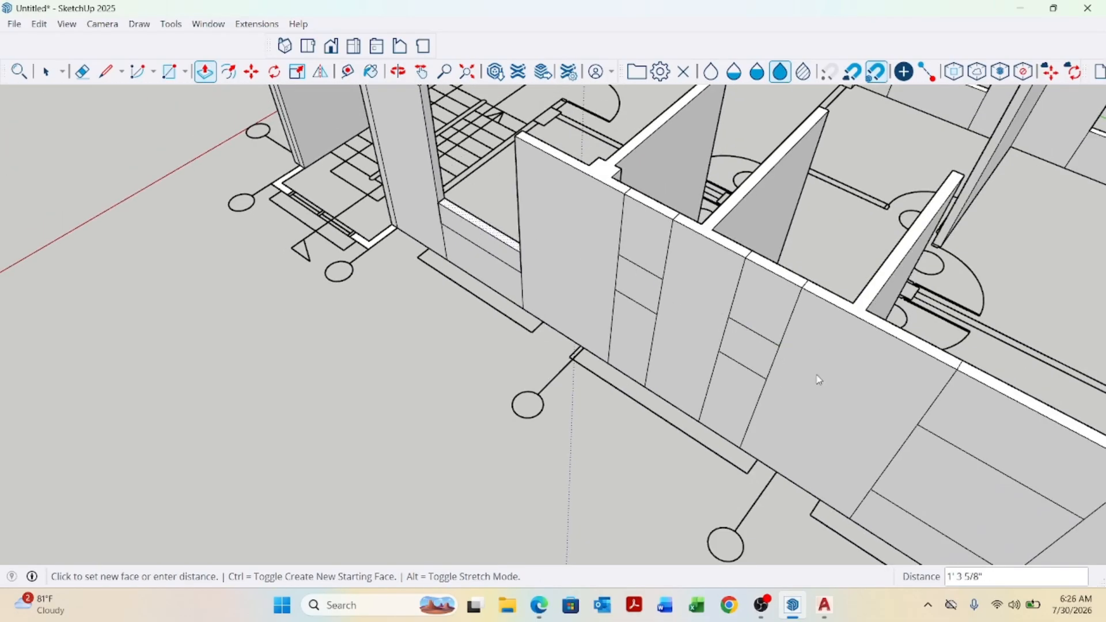
{"action": "left_click", "coordinate": [918, 428]}
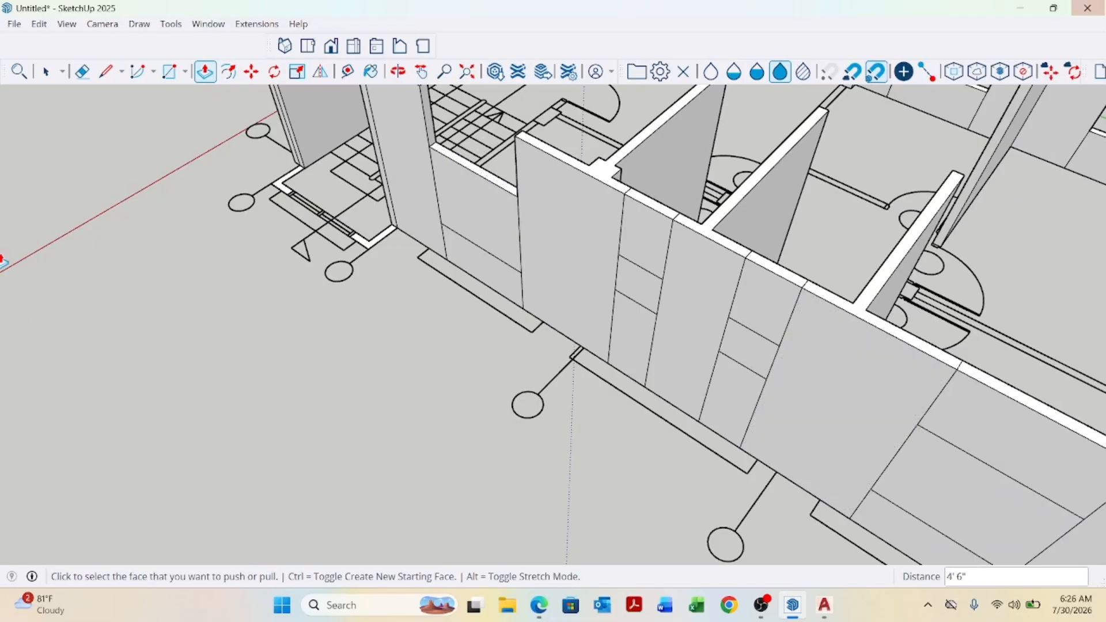
{"action": "scroll", "coordinate": [510, 248], "scroll_direction": "up", "scroll_amount": 5}
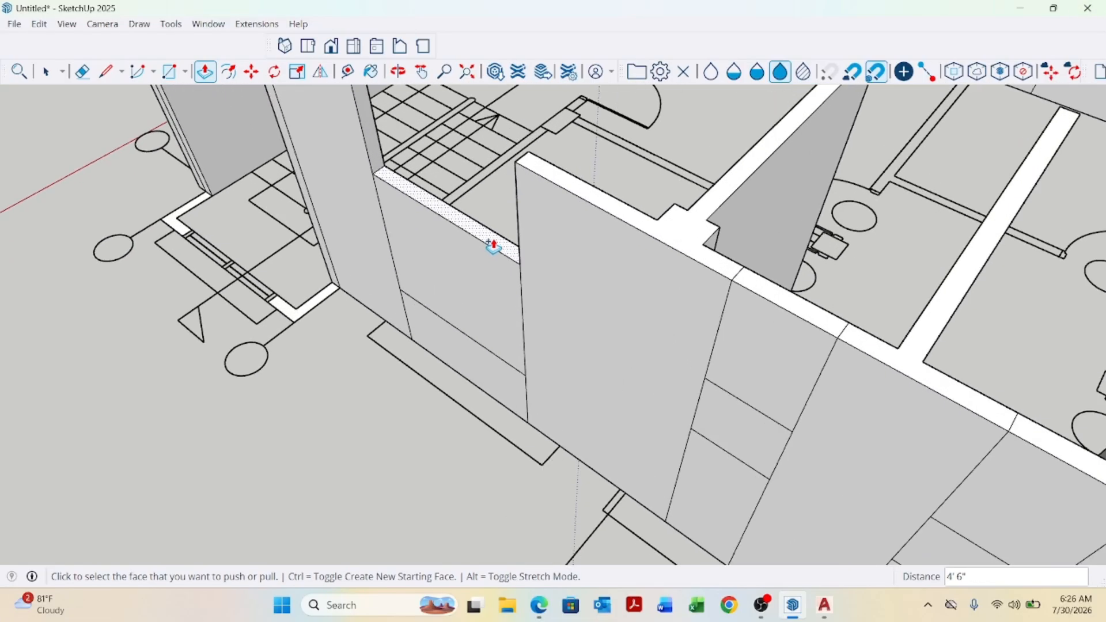
{"action": "left_click", "coordinate": [494, 246]}
{"action": "left_click", "coordinate": [603, 216]}
{"action": "scroll", "coordinate": [535, 226], "scroll_direction": "down", "scroll_amount": 5}
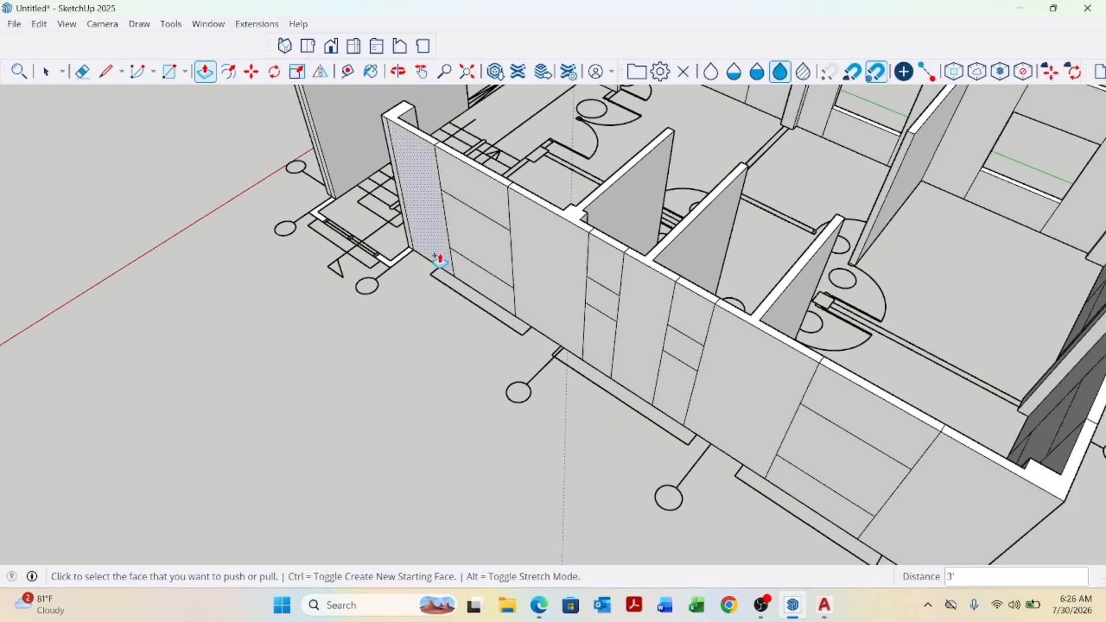
Raise the face above the window opening with Push/Pull up to the wall top.
{"action": "middle_click_drag", "start_coordinate": [439, 257], "coordinate": [399, 232]}
{"action": "scroll", "coordinate": [399, 233], "scroll_direction": "down", "scroll_amount": 6}
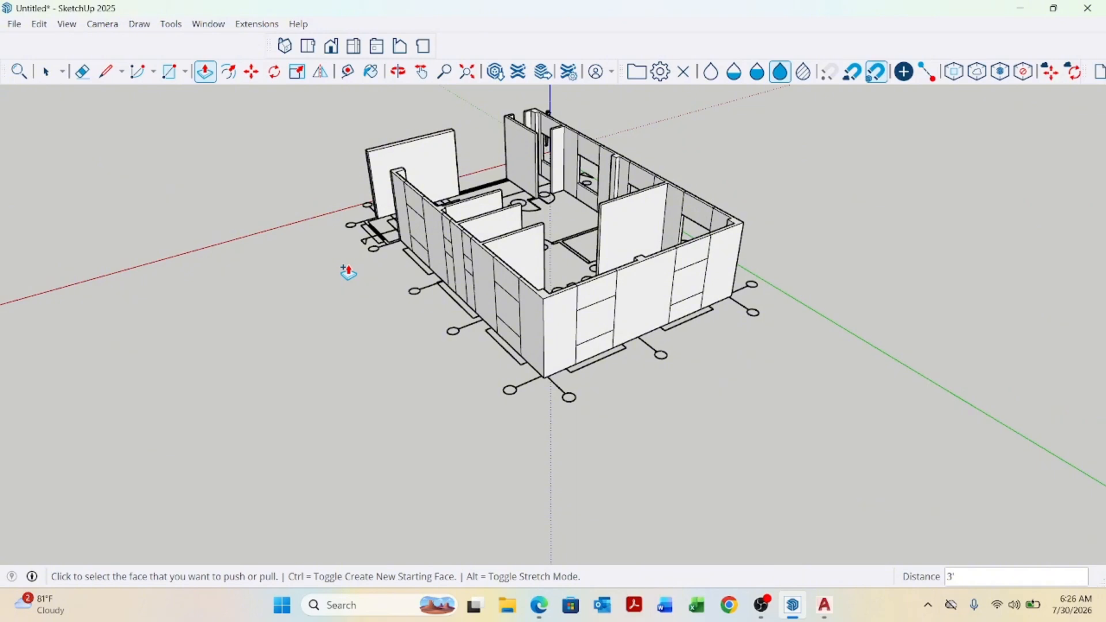
{"action": "key", "text": "space"}
{"action": "scroll", "coordinate": [447, 395], "scroll_direction": "down", "scroll_amount": 3}
{"action": "middle_click_drag", "start_coordinate": [447, 395], "coordinate": [718, 388]}
{"action": "scroll", "coordinate": [475, 342], "scroll_direction": "up", "scroll_amount": 5}
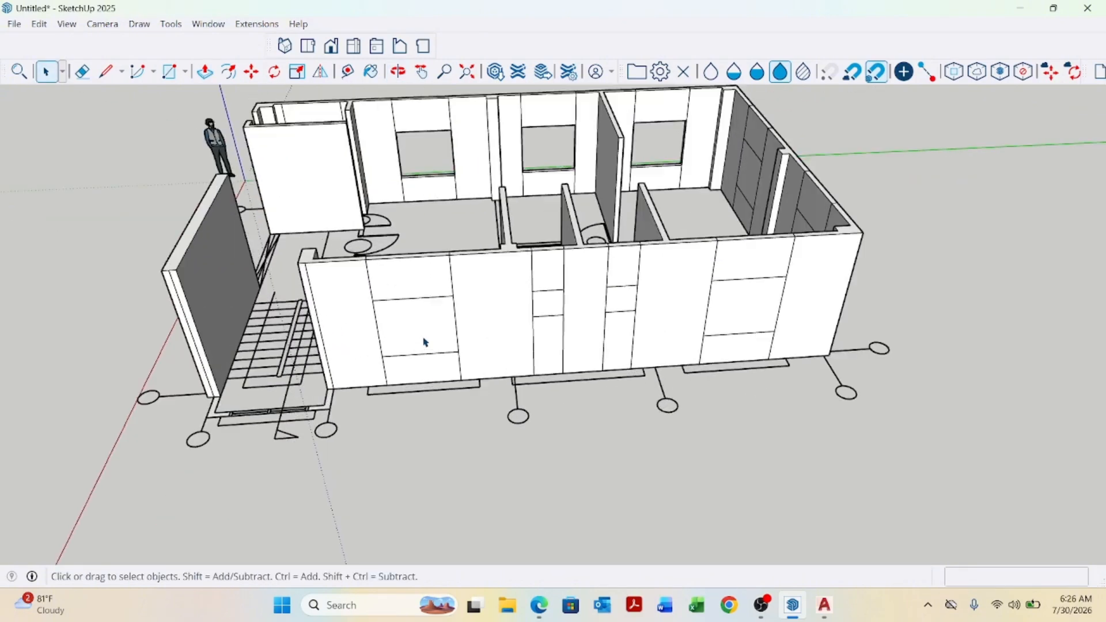
{"action": "middle_click_drag", "start_coordinate": [527, 340], "coordinate": [390, 379]}
{"action": "key", "text": "p"}
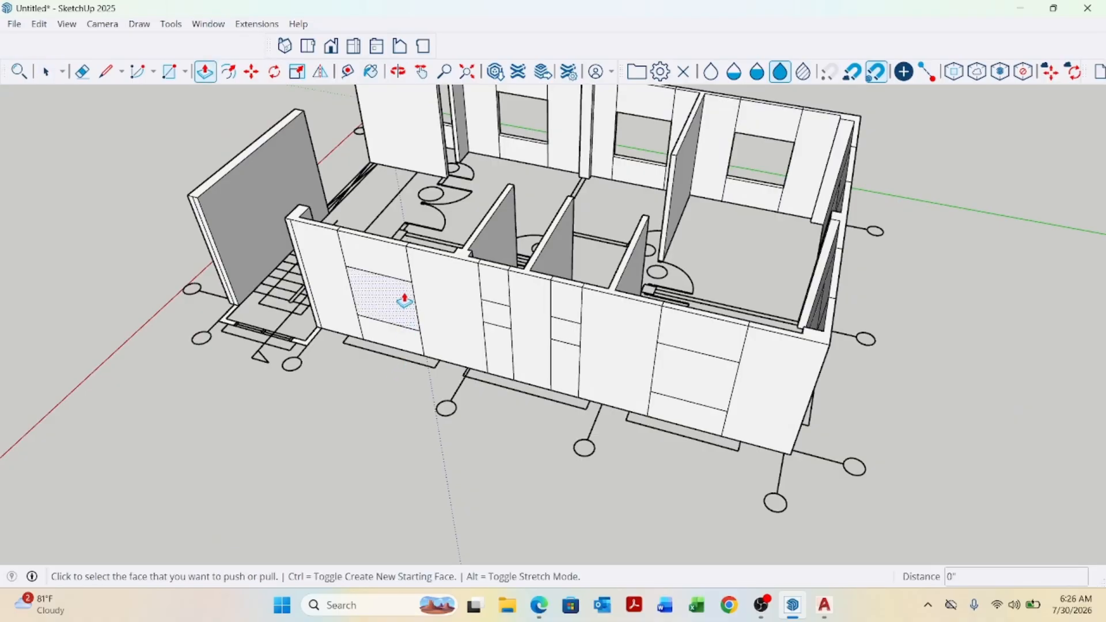
{"action": "scroll", "coordinate": [420, 308], "scroll_direction": "up", "scroll_amount": 2}
{"action": "middle_click_drag", "start_coordinate": [435, 322], "coordinate": [315, 347]}
{"action": "scroll", "coordinate": [369, 288], "scroll_direction": "up", "scroll_amount": 2}
{"action": "left_click", "coordinate": [379, 283]}
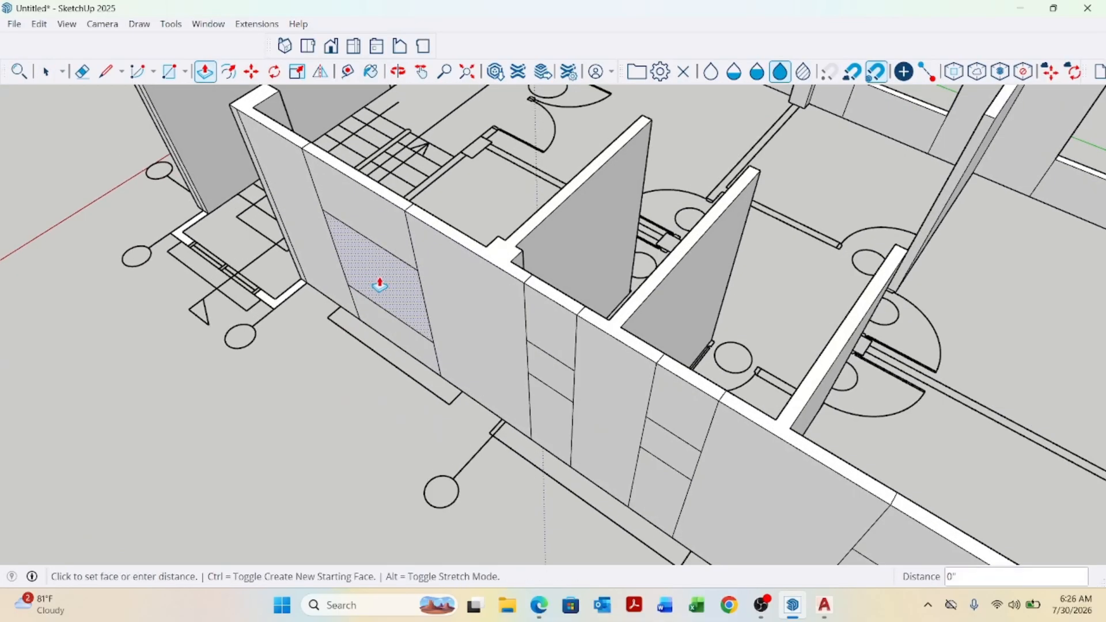
{"action": "left_click", "coordinate": [414, 211]}
Repeat the last Push/Pull distance on two narrow wall blocks beside the front windows.
{"action": "scroll", "coordinate": [348, 248], "scroll_direction": "down", "scroll_amount": 3}
{"action": "scroll", "coordinate": [488, 383], "scroll_direction": "up", "scroll_amount": 2}
{"action": "scroll", "coordinate": [454, 321], "scroll_direction": "up", "scroll_amount": 1}
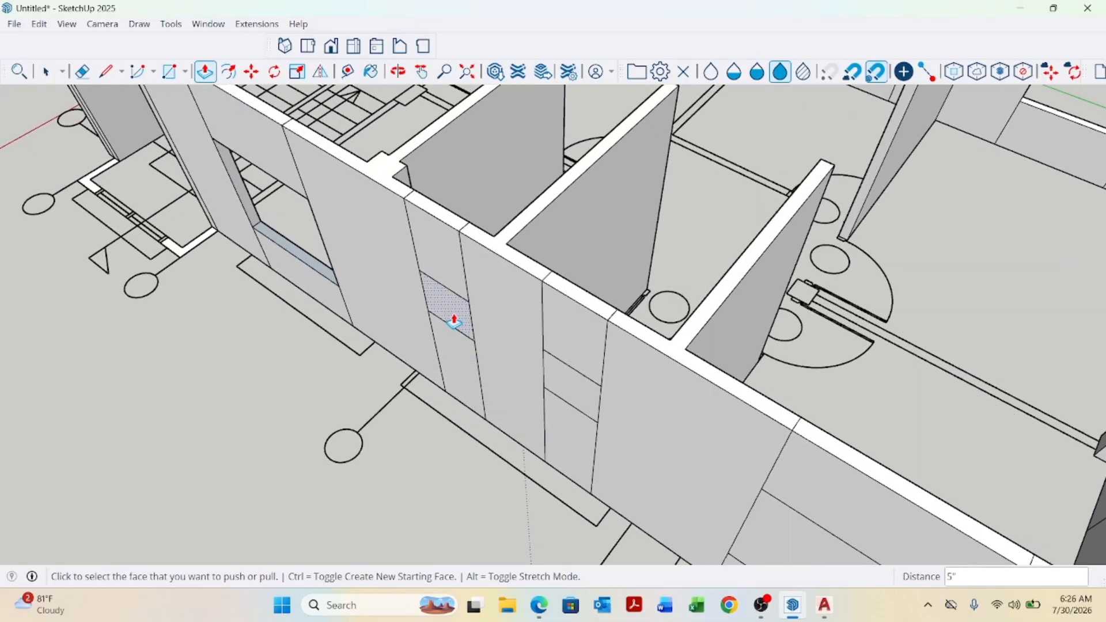
{"action": "double_click", "coordinate": [561, 392]}
{"action": "scroll", "coordinate": [340, 251], "scroll_direction": "down", "scroll_amount": 4}
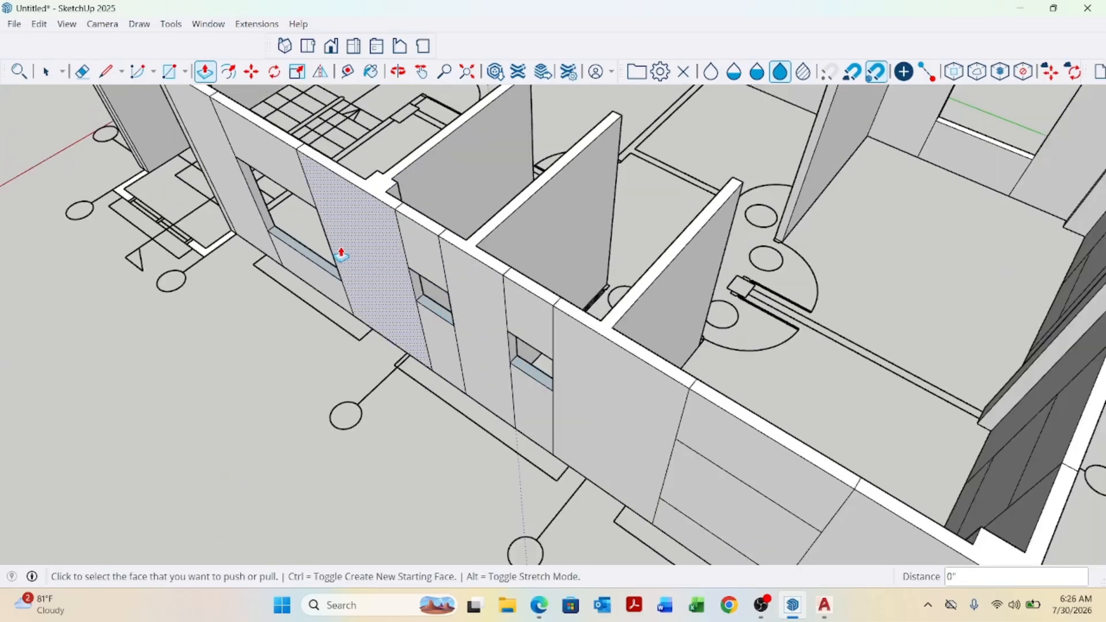
{"action": "middle_click_drag", "start_coordinate": [558, 415], "coordinate": [527, 344]}
{"action": "double_click", "coordinate": [526, 344]}
{"action": "scroll", "coordinate": [527, 344], "scroll_direction": "down", "scroll_amount": 2}
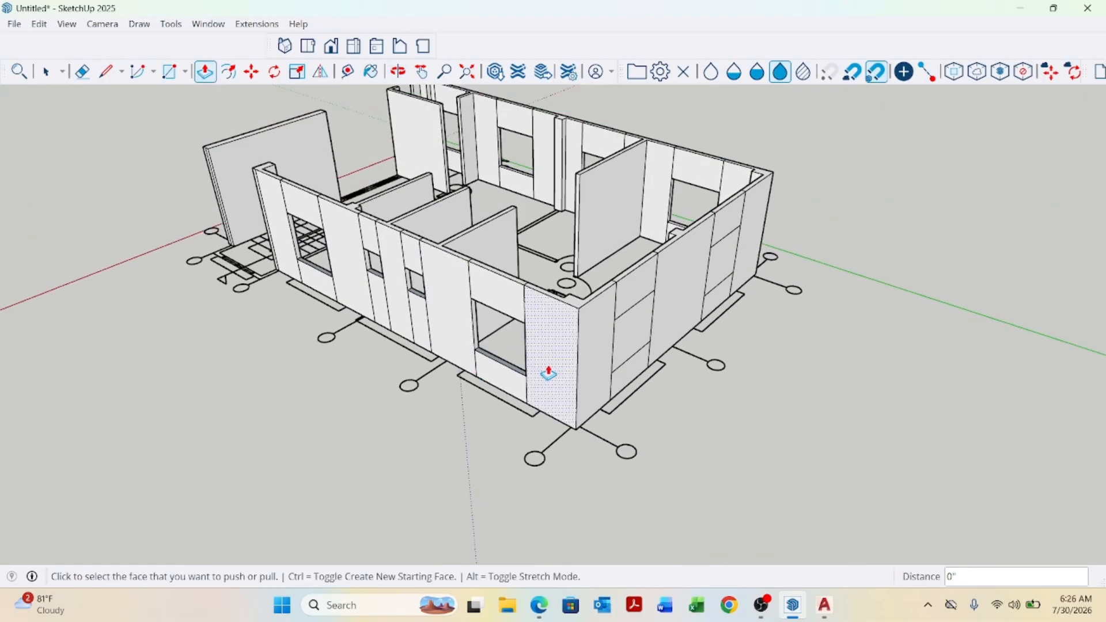
Repeat the last Push/Pull distance on two wall blocks at the corner and side wall.
{"action": "middle_click_drag", "start_coordinate": [608, 360], "coordinate": [554, 341]}
{"action": "scroll", "coordinate": [554, 340], "scroll_direction": "up", "scroll_amount": 2}
{"action": "double_click", "coordinate": [589, 334]}
{"action": "scroll", "coordinate": [604, 375], "scroll_direction": "up", "scroll_amount": 1}
{"action": "middle_click_drag", "start_coordinate": [605, 380], "coordinate": [831, 351]}
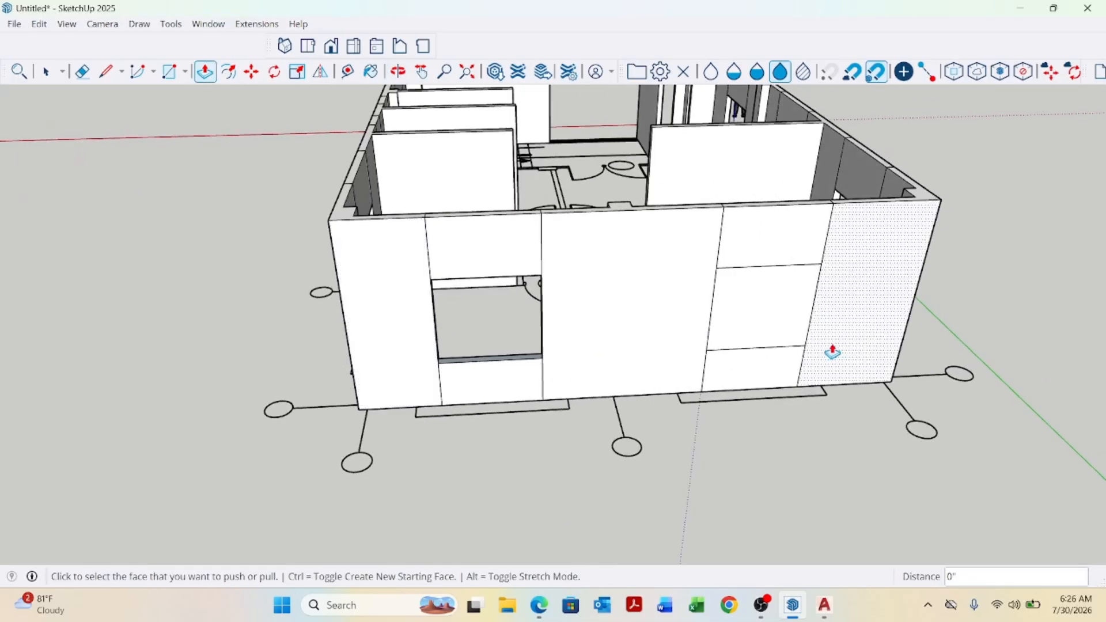
{"action": "double_click", "coordinate": [773, 319]}
{"action": "scroll", "coordinate": [463, 343], "scroll_direction": "down", "scroll_amount": 1}
{"action": "scroll", "coordinate": [463, 343], "scroll_direction": "down", "scroll_amount": 4}
{"action": "middle_click_drag", "start_coordinate": [881, 396], "coordinate": [537, 332]}
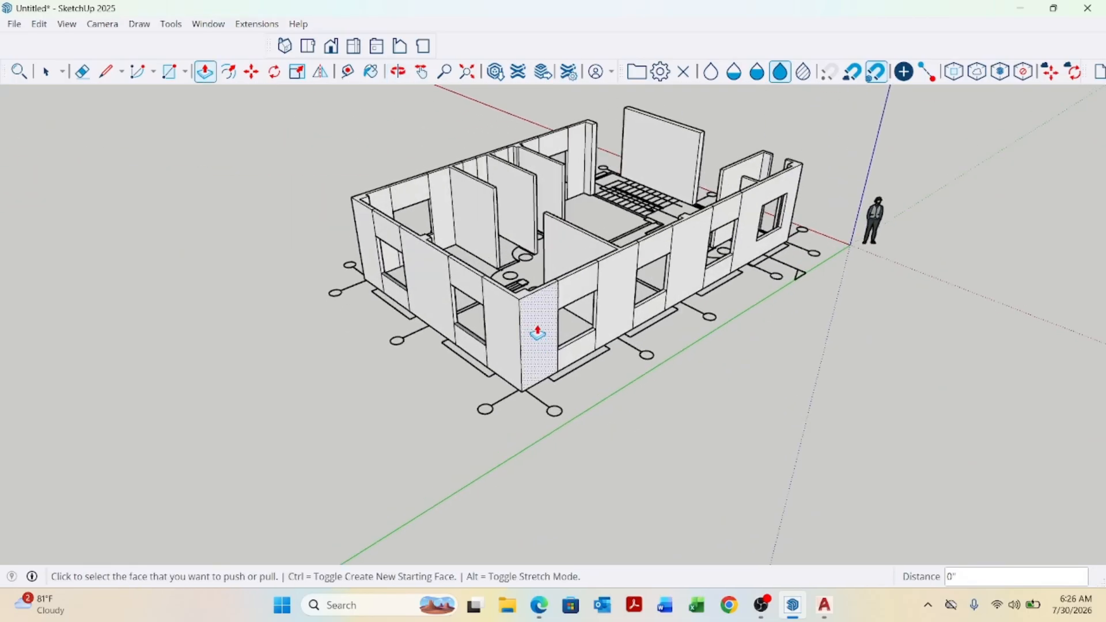
Inspect the window openings and sills around the ground floor walls.
{"action": "scroll", "coordinate": [536, 331], "scroll_direction": "up", "scroll_amount": 1}
{"action": "scroll", "coordinate": [672, 474], "scroll_direction": "down", "scroll_amount": 1}
{"action": "key", "text": "space"}
{"action": "scroll", "coordinate": [684, 451], "scroll_direction": "down", "scroll_amount": 1}
{"action": "scroll", "coordinate": [685, 450], "scroll_direction": "down", "scroll_amount": 1}
{"action": "middle_click_drag", "start_coordinate": [670, 400], "coordinate": [548, 362]}
{"action": "scroll", "coordinate": [545, 360], "scroll_direction": "up", "scroll_amount": 4}
{"action": "scroll", "coordinate": [546, 360], "scroll_direction": "up", "scroll_amount": 4}
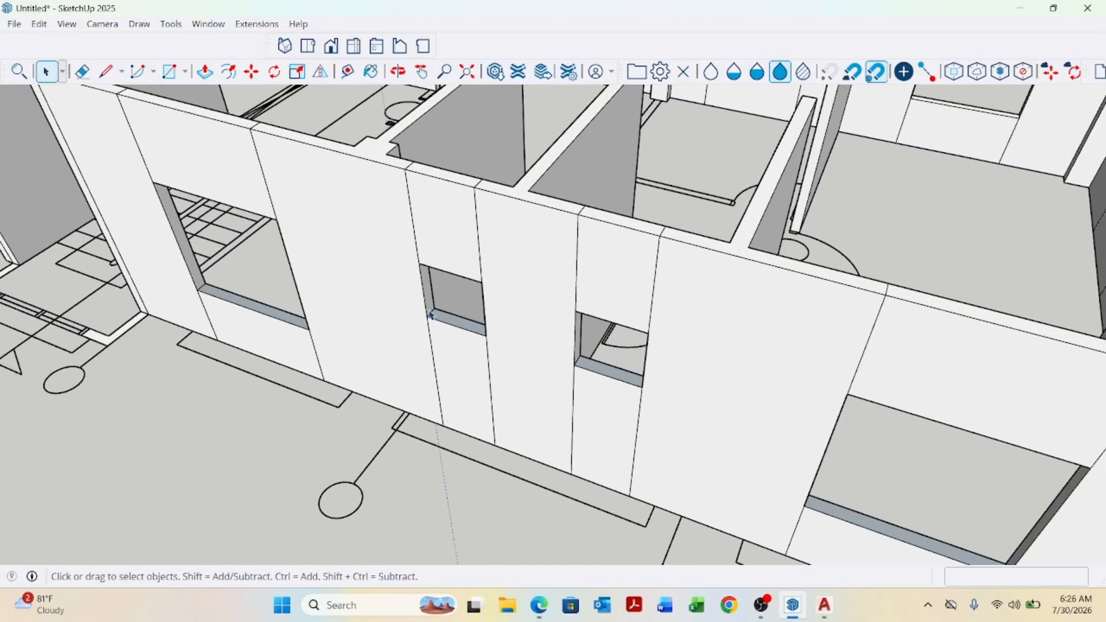
{"action": "scroll", "coordinate": [273, 302], "scroll_direction": "up", "scroll_amount": 4}
{"action": "scroll", "coordinate": [237, 314], "scroll_direction": "down", "scroll_amount": 5}
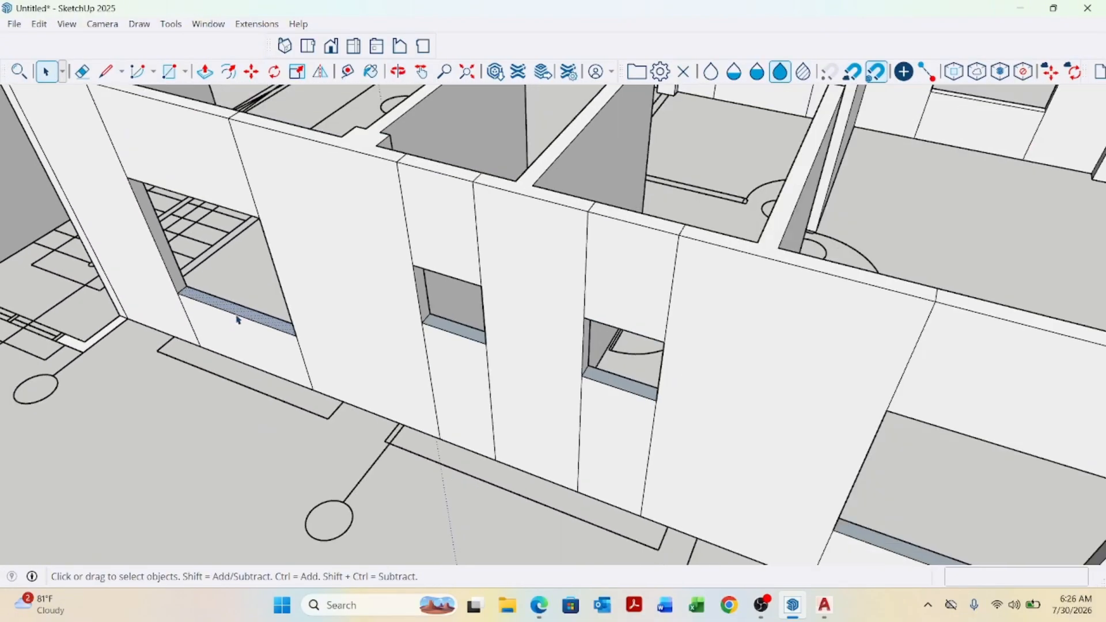
{"action": "scroll", "coordinate": [253, 313], "scroll_direction": "up", "scroll_amount": 4}
{"action": "scroll", "coordinate": [269, 312], "scroll_direction": "down", "scroll_amount": 2}
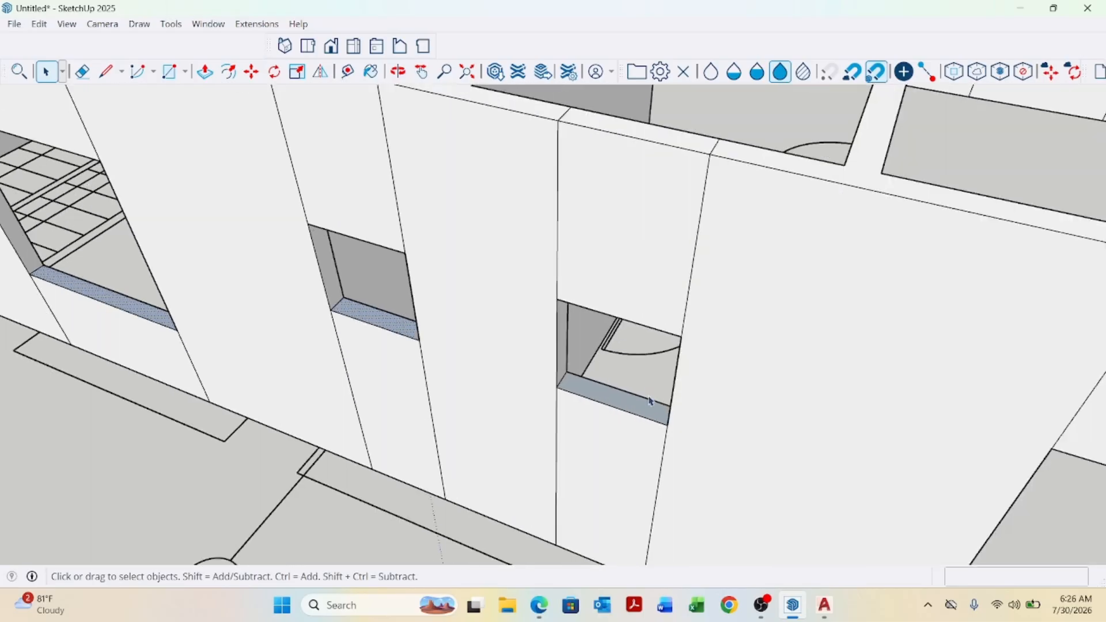
{"action": "scroll", "coordinate": [649, 395], "scroll_direction": "up", "scroll_amount": 2}
{"action": "scroll", "coordinate": [622, 408], "scroll_direction": "down", "scroll_amount": 6}
{"action": "scroll", "coordinate": [578, 407], "scroll_direction": "up", "scroll_amount": 3}
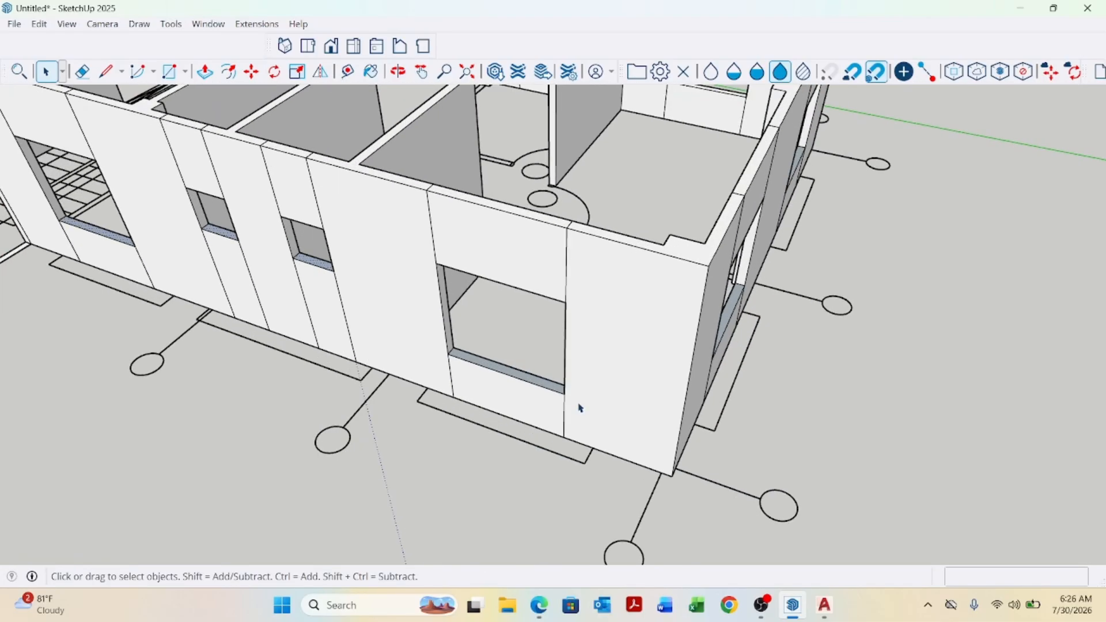
{"action": "scroll", "coordinate": [533, 382], "scroll_direction": "up", "scroll_amount": 3}
{"action": "scroll", "coordinate": [731, 388], "scroll_direction": "down", "scroll_amount": 5}
{"action": "scroll", "coordinate": [524, 375], "scroll_direction": "up", "scroll_amount": 6}
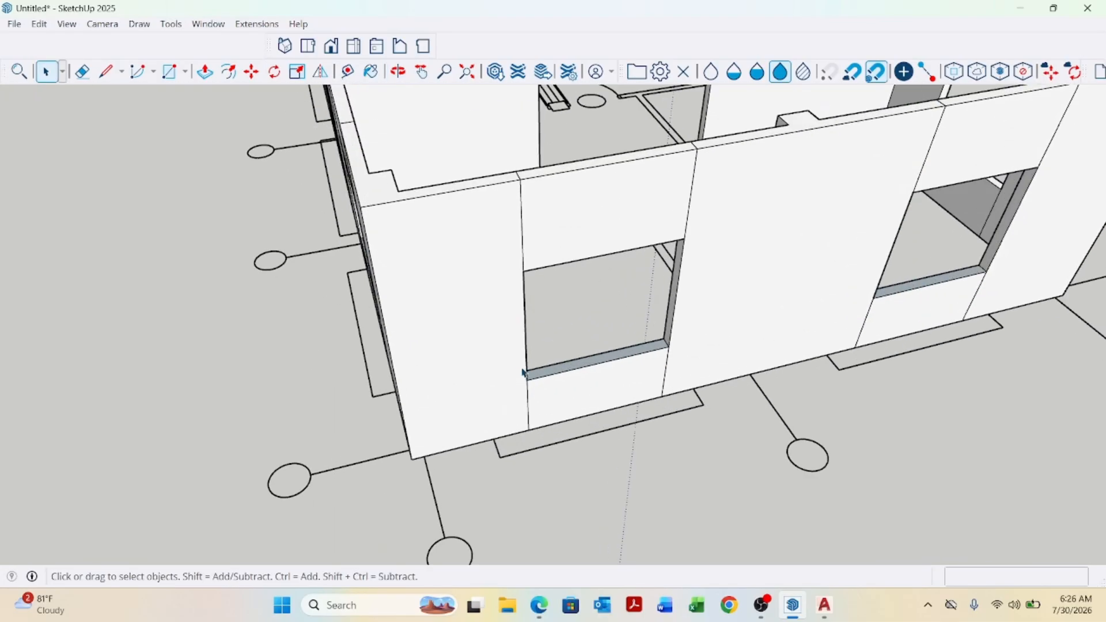
{"action": "scroll", "coordinate": [807, 391], "scroll_direction": "down", "scroll_amount": 5}
{"action": "scroll", "coordinate": [608, 435], "scroll_direction": "up", "scroll_amount": 6}
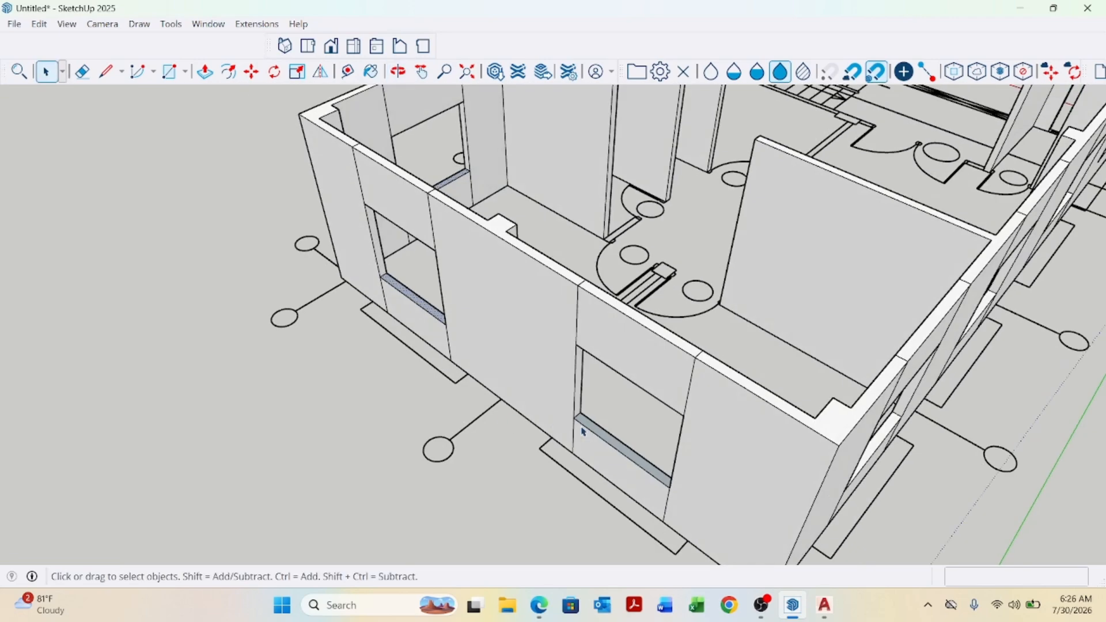
{"action": "scroll", "coordinate": [608, 437], "scroll_direction": "down", "scroll_amount": 5}
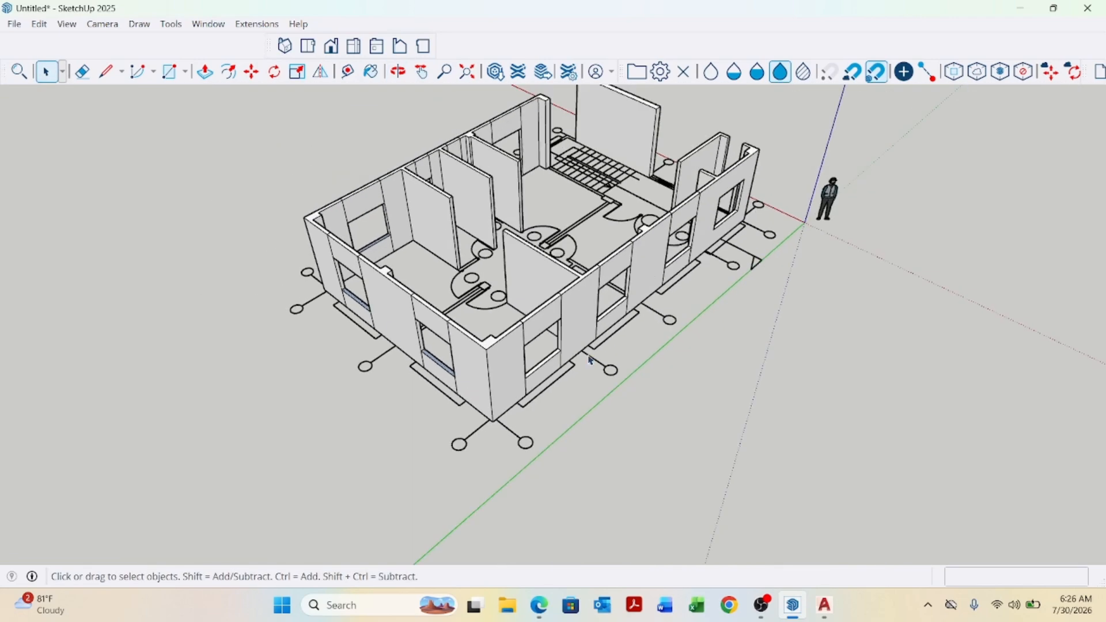
Reverse the faces of the selected window sill.
{"action": "scroll", "coordinate": [455, 369], "scroll_direction": "up", "scroll_amount": 4}
{"action": "scroll", "coordinate": [455, 369], "scroll_direction": "up", "scroll_amount": 3}
{"action": "right_click", "coordinate": [452, 365]}
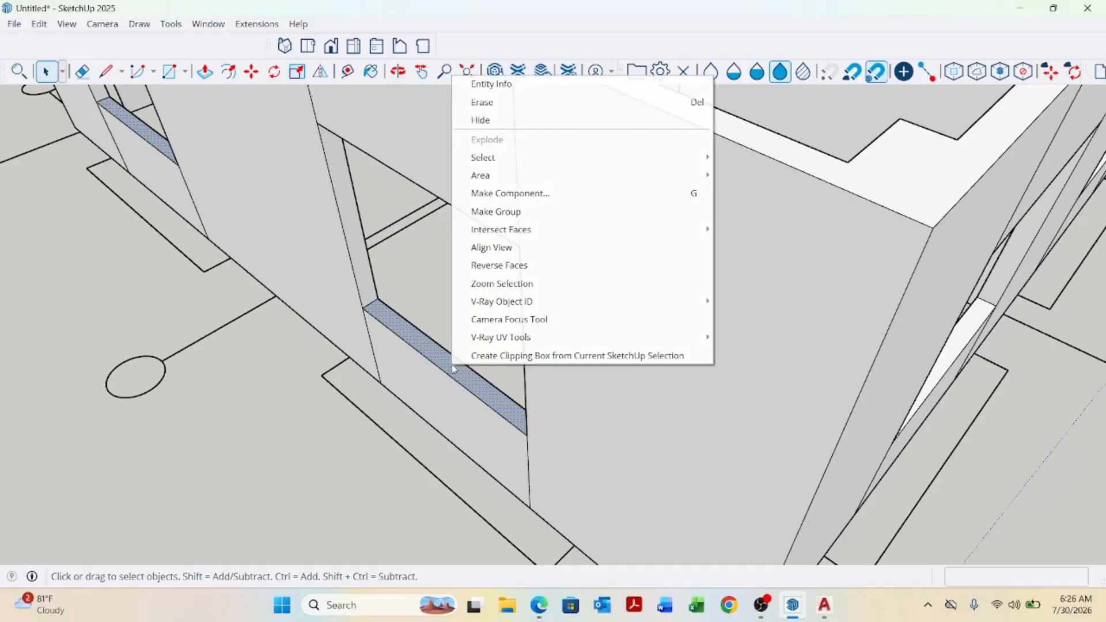
{"action": "left_click", "coordinate": [517, 266]}
{"action": "scroll", "coordinate": [540, 403], "scroll_direction": "down", "scroll_amount": 5}
{"action": "scroll", "coordinate": [543, 419], "scroll_direction": "down", "scroll_amount": 6}
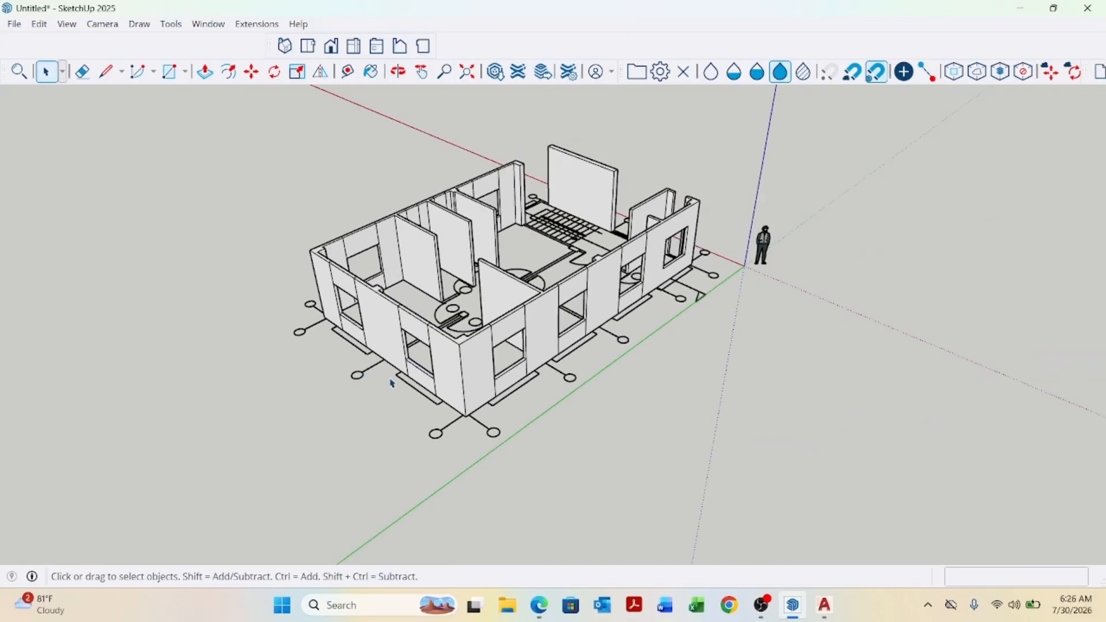
{"action": "middle_click_drag", "start_coordinate": [546, 383], "coordinate": [591, 368]}
{"action": "scroll", "coordinate": [592, 370], "scroll_direction": "up", "scroll_amount": 5}
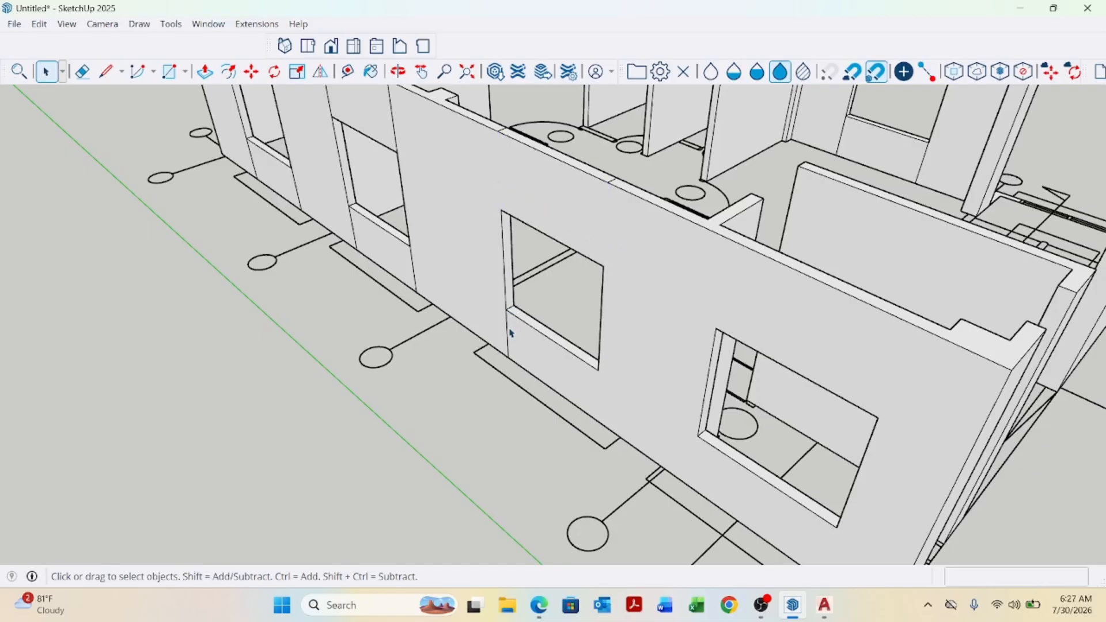
Erase the vertical and top seam edges around the middle window on the front wall.
{"action": "scroll", "coordinate": [509, 334], "scroll_direction": "down", "scroll_amount": 10}
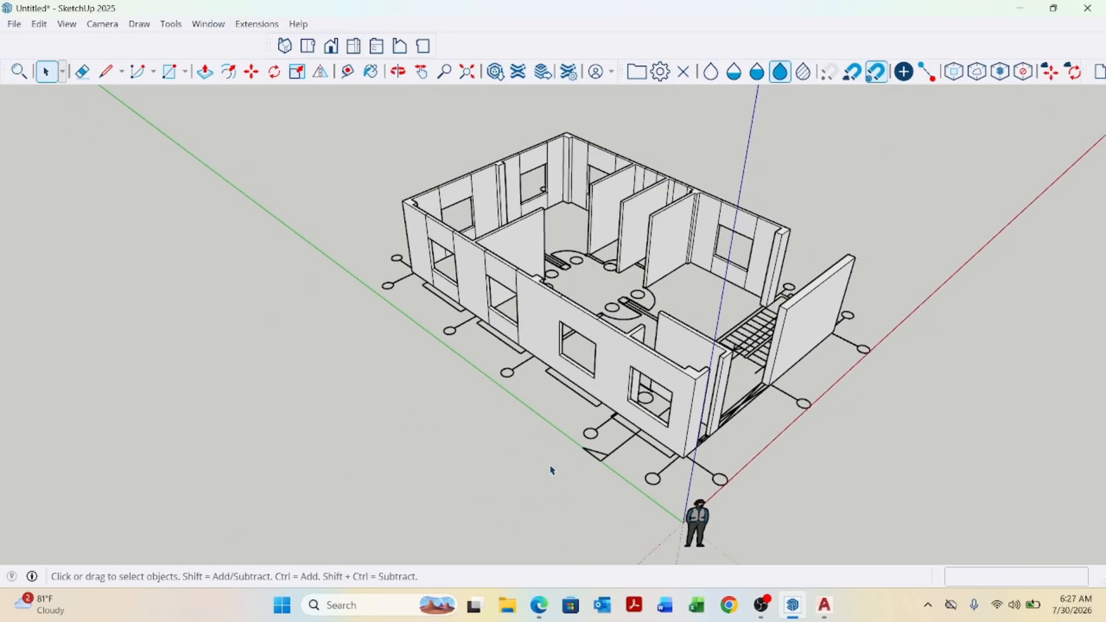
{"action": "middle_click_drag", "start_coordinate": [548, 464], "coordinate": [632, 393]}
{"action": "scroll", "coordinate": [632, 392], "scroll_direction": "up", "scroll_amount": 8}
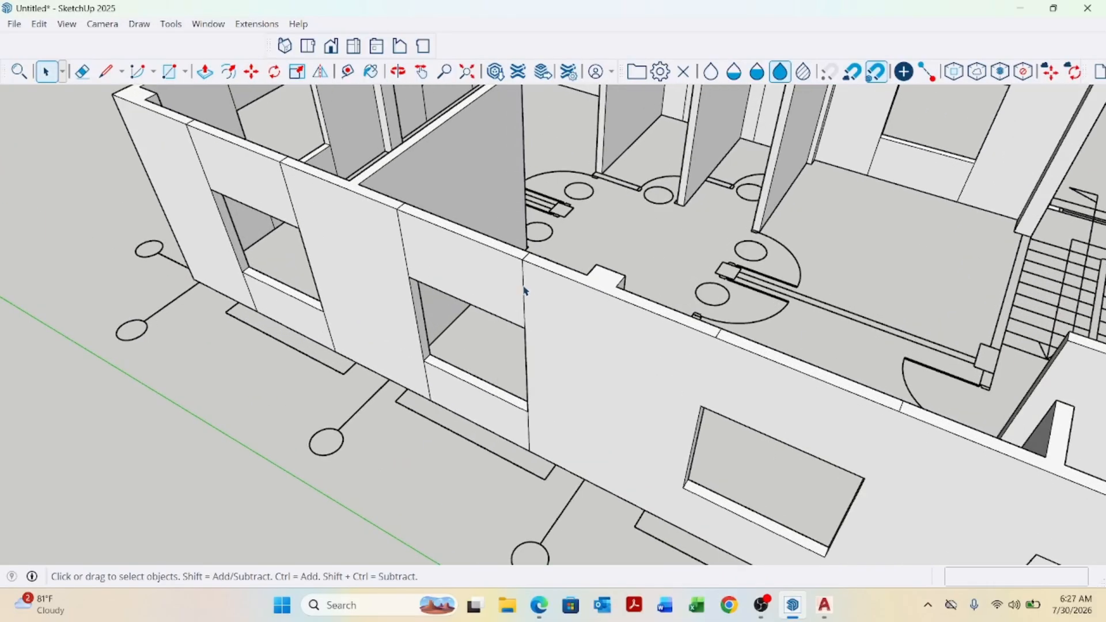
{"action": "left_click", "coordinate": [528, 430]}
{"action": "key", "text": "Delete"}
{"action": "left_click", "coordinate": [431, 389]}
{"action": "key", "text": "Delete"}
{"action": "scroll", "coordinate": [402, 243], "scroll_direction": "up", "scroll_amount": 3}
{"action": "middle_click_drag", "start_coordinate": [419, 223], "coordinate": [439, 261]}
{"action": "scroll", "coordinate": [530, 352], "scroll_direction": "up", "scroll_amount": 5}
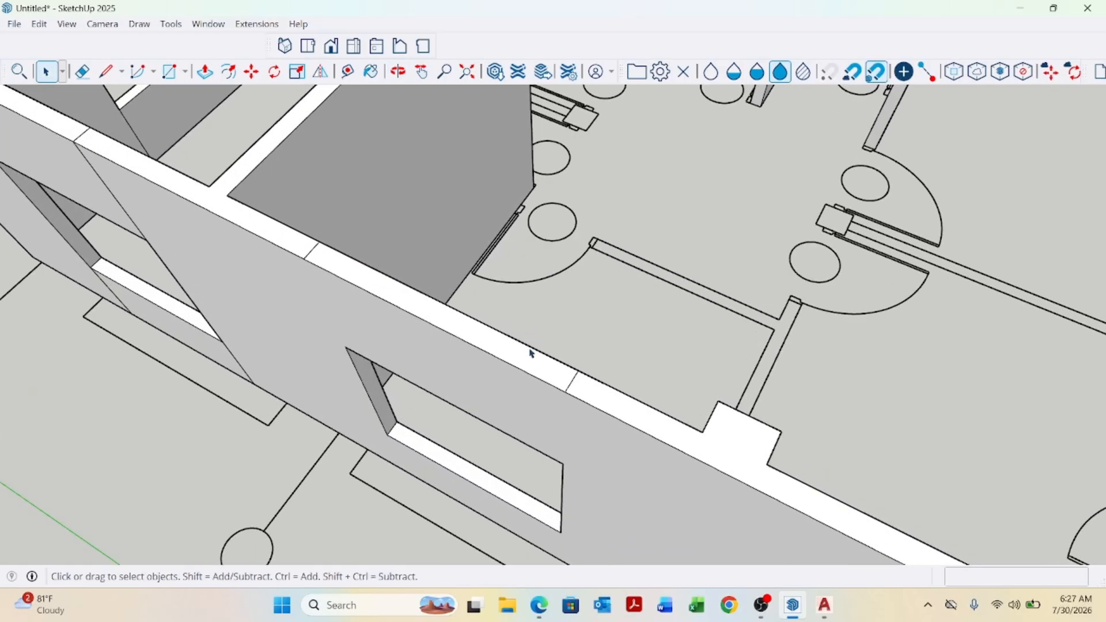
{"action": "key", "text": "Delete"}
Erase the seam edges beside the left front window, undoing the last erase.
{"action": "scroll", "coordinate": [404, 271], "scroll_direction": "down", "scroll_amount": 5}
{"action": "middle_click_drag", "start_coordinate": [437, 260], "coordinate": [456, 239]}
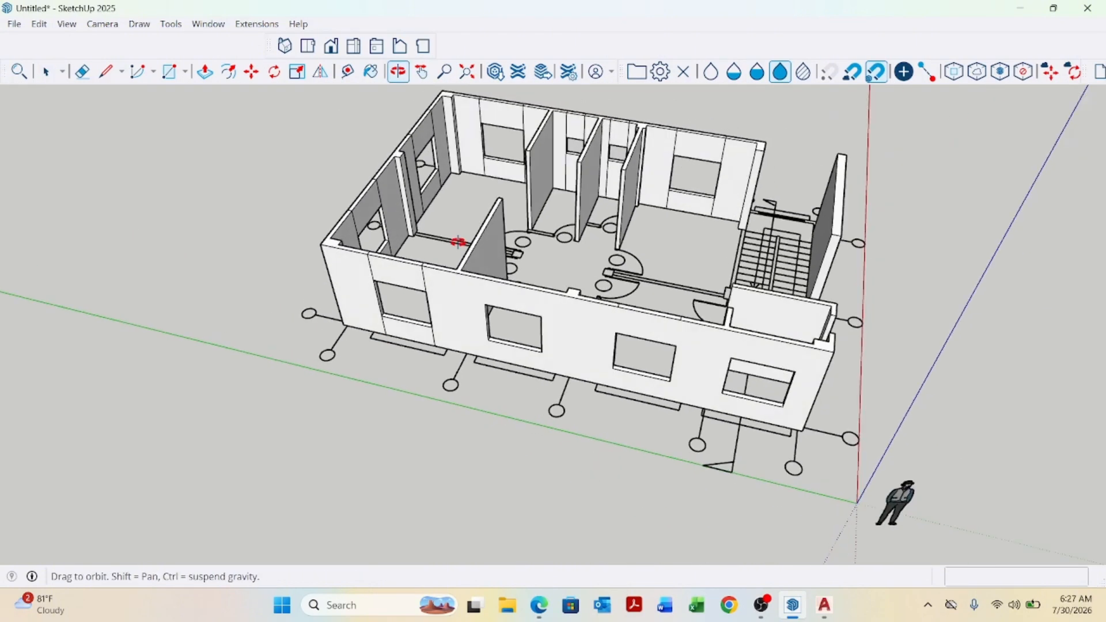
{"action": "scroll", "coordinate": [422, 283], "scroll_direction": "up", "scroll_amount": 3}
{"action": "scroll", "coordinate": [423, 283], "scroll_direction": "up", "scroll_amount": 2}
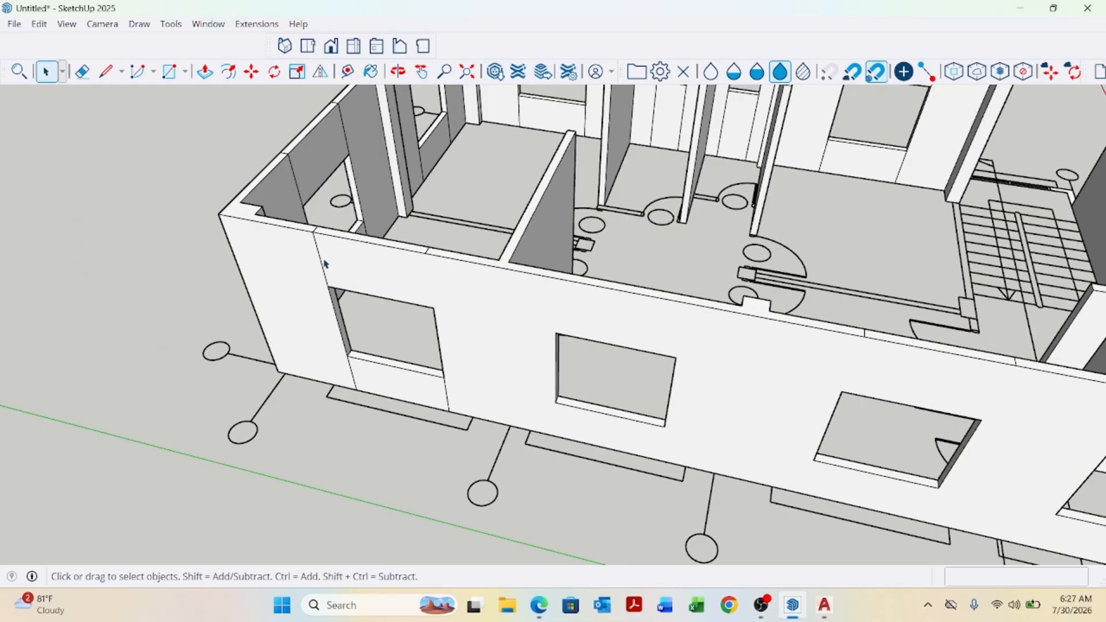
{"action": "key", "text": "Delete"}
{"action": "left_click", "coordinate": [447, 403]}
{"action": "key", "text": "Delete"}
{"action": "left_click", "coordinate": [352, 382]}
{"action": "key", "text": "Delete"}
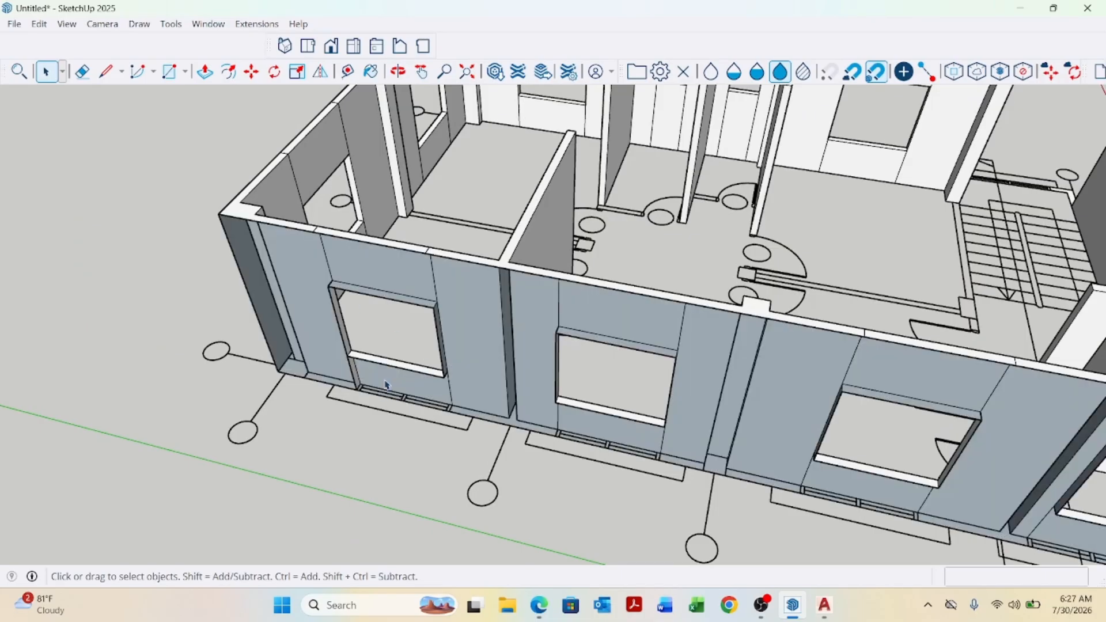
{"action": "key", "text": "ctrl+z"}
Erase the remaining seam edges on the wall face and top above the left front window.
{"action": "scroll", "coordinate": [369, 385], "scroll_direction": "up", "scroll_amount": 3}
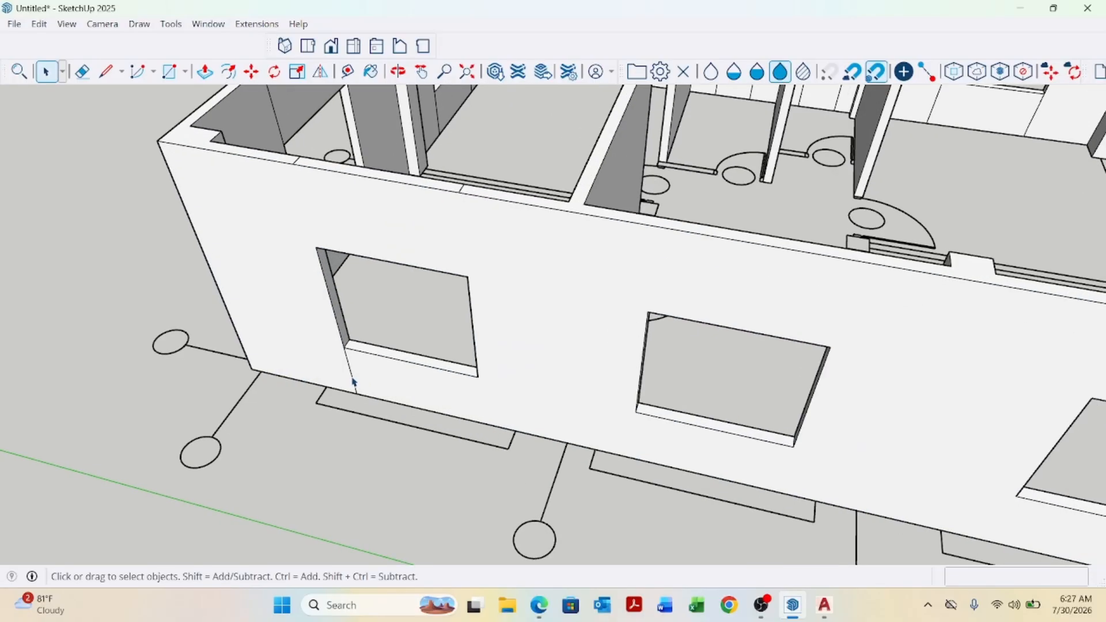
{"action": "key", "text": "Delete"}
{"action": "scroll", "coordinate": [354, 382], "scroll_direction": "down", "scroll_amount": 2}
{"action": "middle_click_drag", "start_coordinate": [461, 293], "coordinate": [487, 360]}
{"action": "scroll", "coordinate": [415, 298], "scroll_direction": "up", "scroll_amount": 3}
{"action": "key", "text": "Delete"}
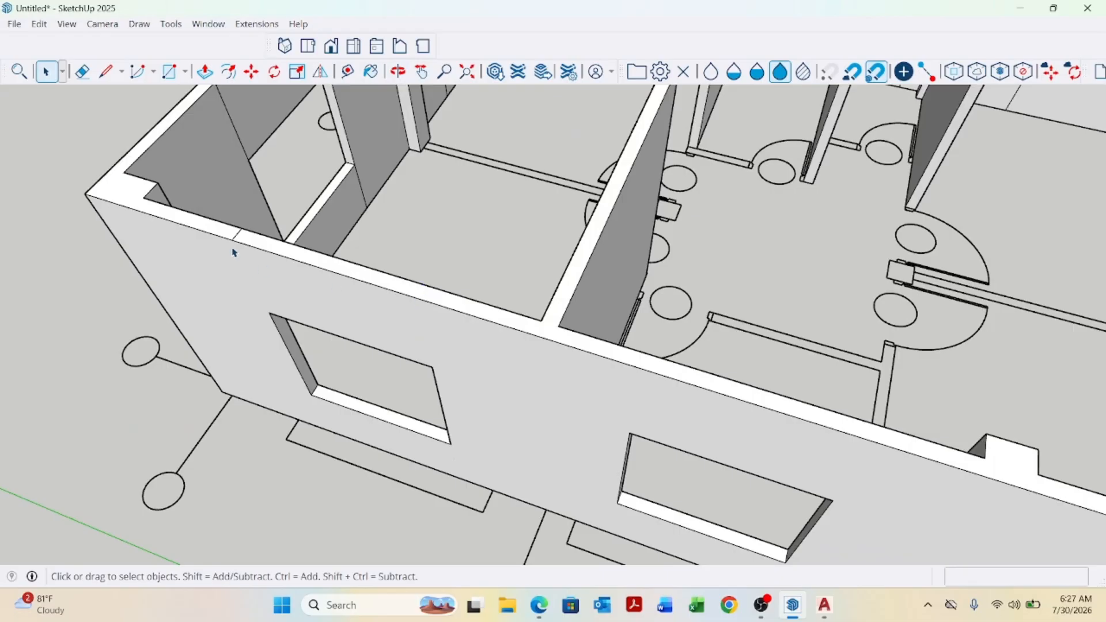
Erase the vertical seam edges on either side of the side-wall window.
{"action": "scroll", "coordinate": [236, 241], "scroll_direction": "down", "scroll_amount": 3}
{"action": "scroll", "coordinate": [499, 254], "scroll_direction": "down", "scroll_amount": 2}
{"action": "middle_click_drag", "start_coordinate": [499, 254], "coordinate": [496, 314]}
{"action": "scroll", "coordinate": [507, 317], "scroll_direction": "up", "scroll_amount": 3}
{"action": "scroll", "coordinate": [498, 357], "scroll_direction": "up", "scroll_amount": 3}
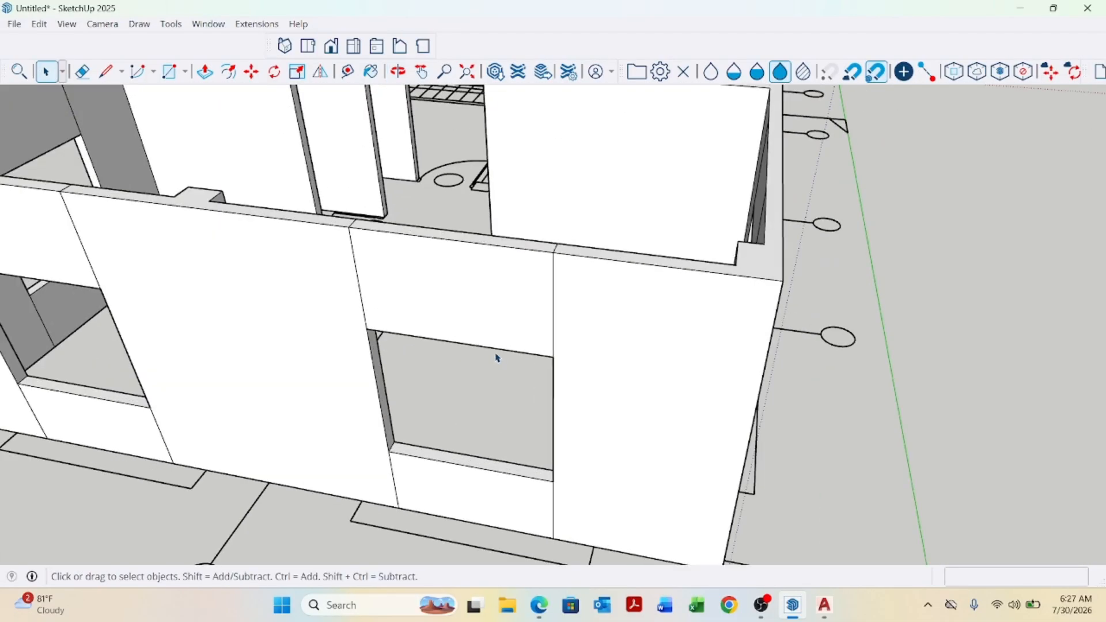
{"action": "left_click", "coordinate": [553, 303]}
{"action": "key", "text": "Delete"}
{"action": "left_click", "coordinate": [361, 295]}
{"action": "key", "text": "Delete"}
Erase the seam edges below the side-wall window's sill.
{"action": "scroll", "coordinate": [404, 303], "scroll_direction": "down", "scroll_amount": 3}
{"action": "scroll", "coordinate": [501, 437], "scroll_direction": "up", "scroll_amount": 3}
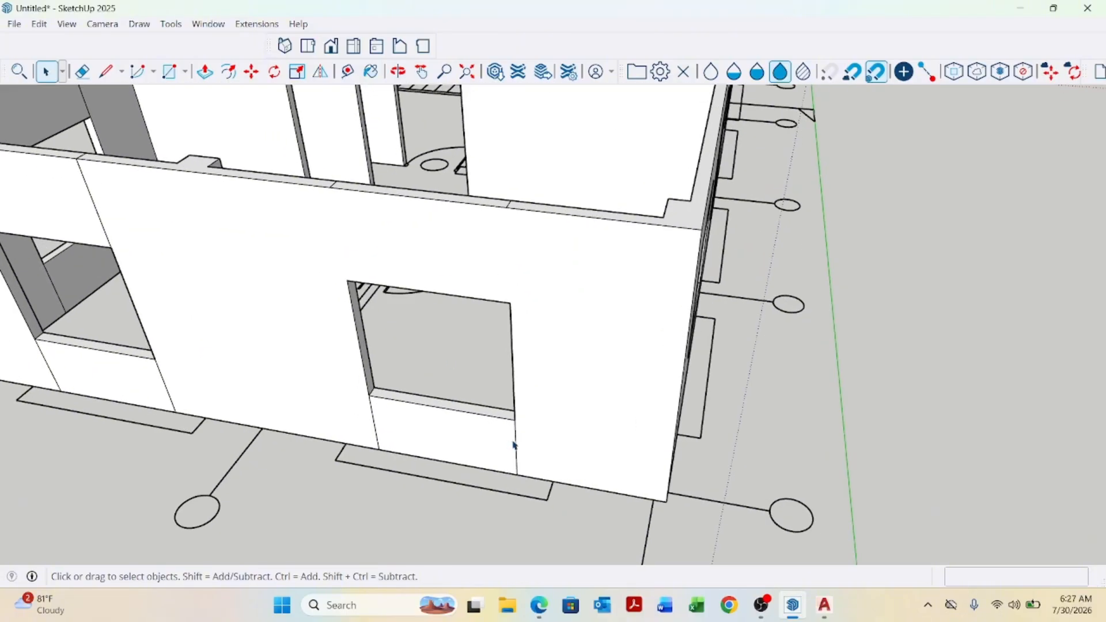
{"action": "left_click", "coordinate": [516, 444]}
{"action": "key", "text": "Delete"}
{"action": "left_click", "coordinate": [375, 429]}
{"action": "key", "text": "Delete"}
Erase the seam edges on the wall top above the side-wall window.
{"action": "scroll", "coordinate": [404, 426], "scroll_direction": "down", "scroll_amount": 3}
{"action": "middle_click_drag", "start_coordinate": [403, 426], "coordinate": [424, 363]}
{"action": "scroll", "coordinate": [425, 358], "scroll_direction": "up", "scroll_amount": 3}
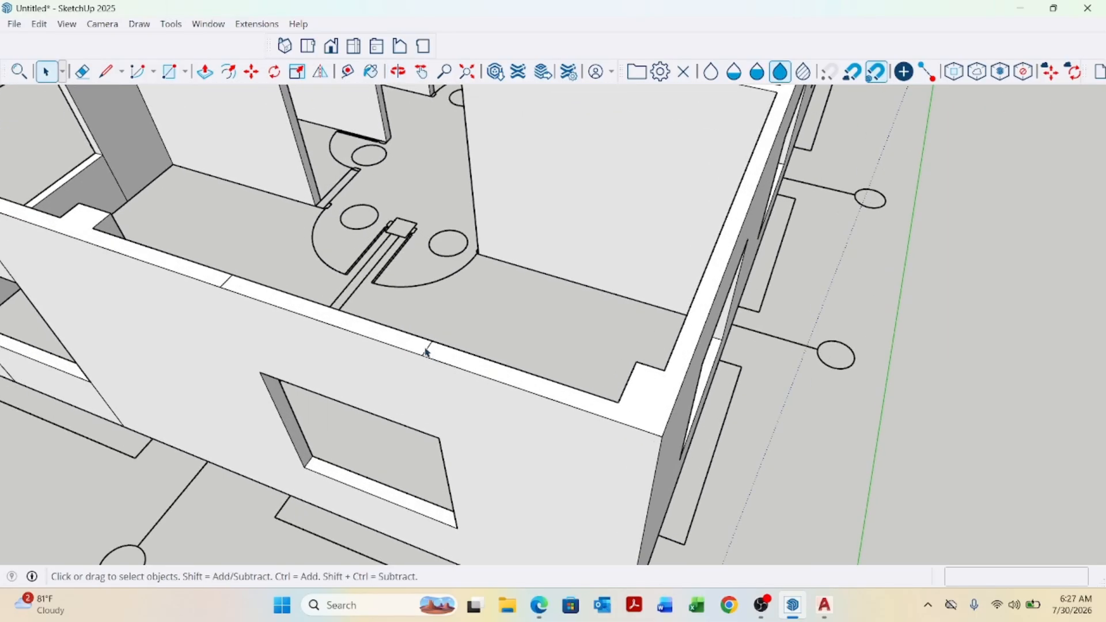
{"action": "left_click", "coordinate": [427, 350]}
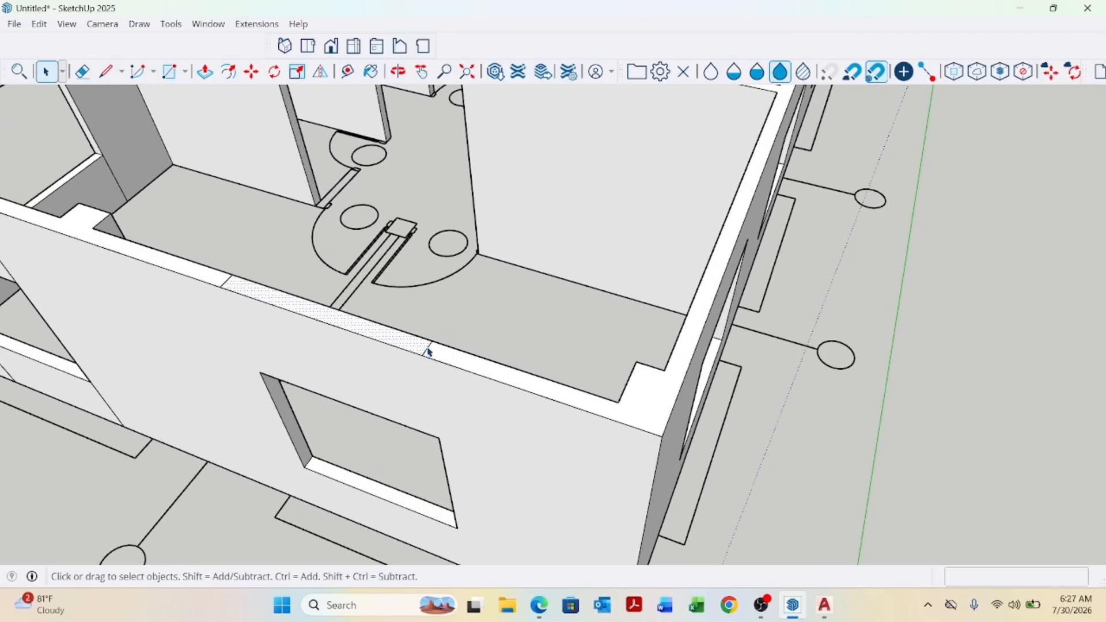
{"action": "key", "text": "Delete"}
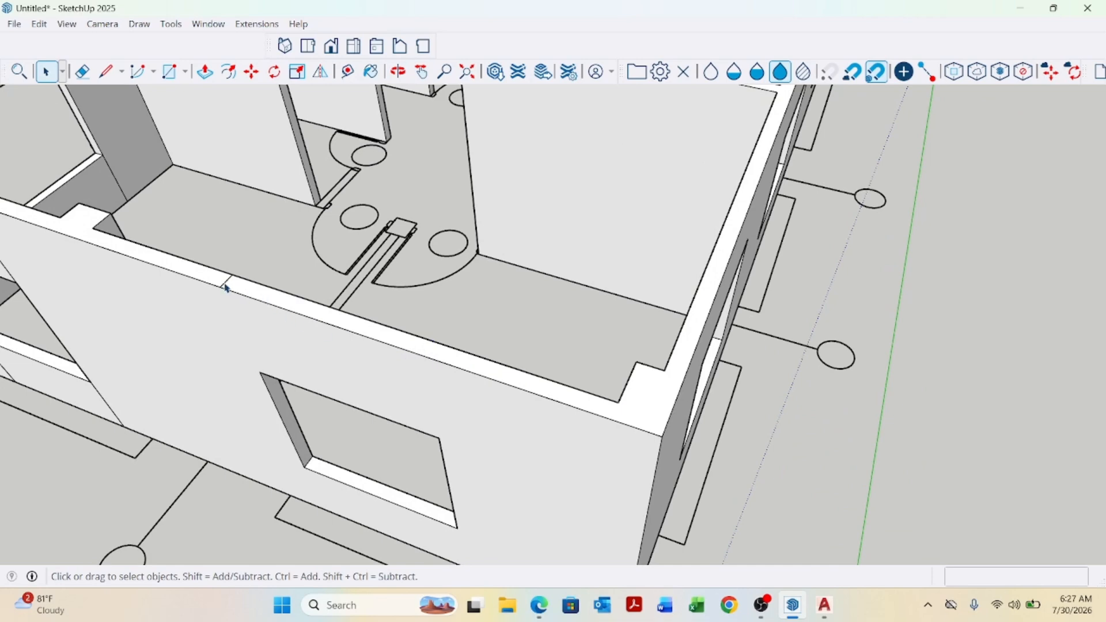
{"action": "left_click", "coordinate": [224, 284]}
{"action": "key", "text": "Delete"}
Erase the seam edges beside and above the corner window on the front wall.
{"action": "scroll", "coordinate": [565, 360], "scroll_direction": "down", "scroll_amount": 5}
{"action": "middle_click_drag", "start_coordinate": [381, 383], "coordinate": [484, 363]}
{"action": "scroll", "coordinate": [367, 365], "scroll_direction": "up", "scroll_amount": 5}
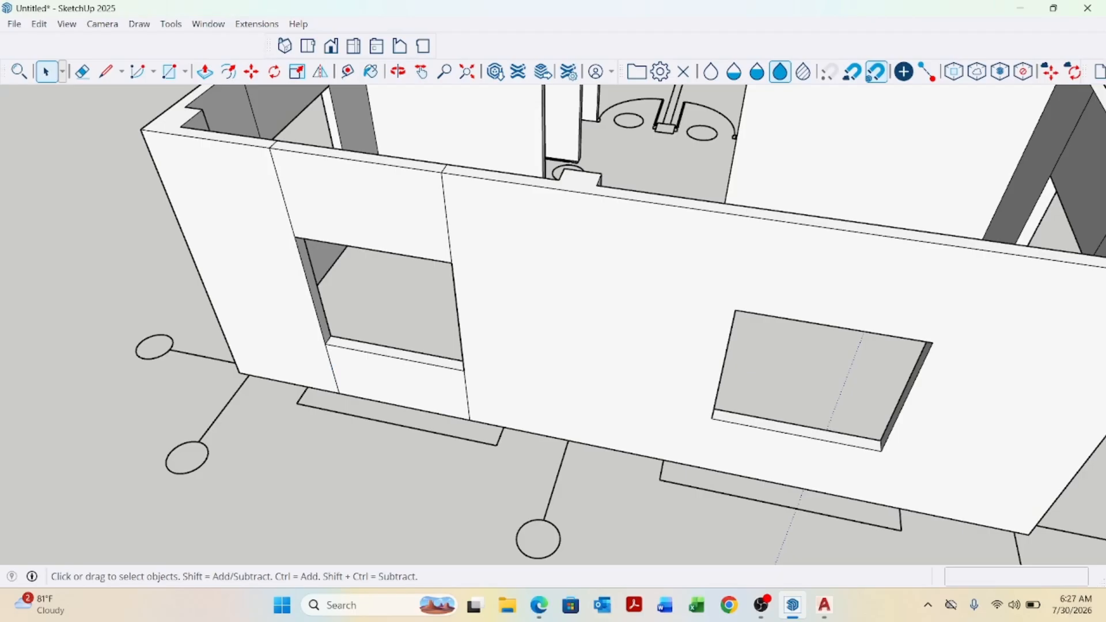
{"action": "left_click", "coordinate": [335, 380]}
{"action": "key", "text": "Delete"}
{"action": "scroll", "coordinate": [494, 415], "scroll_direction": "down", "scroll_amount": 5}
{"action": "scroll", "coordinate": [478, 276], "scroll_direction": "up", "scroll_amount": 7}
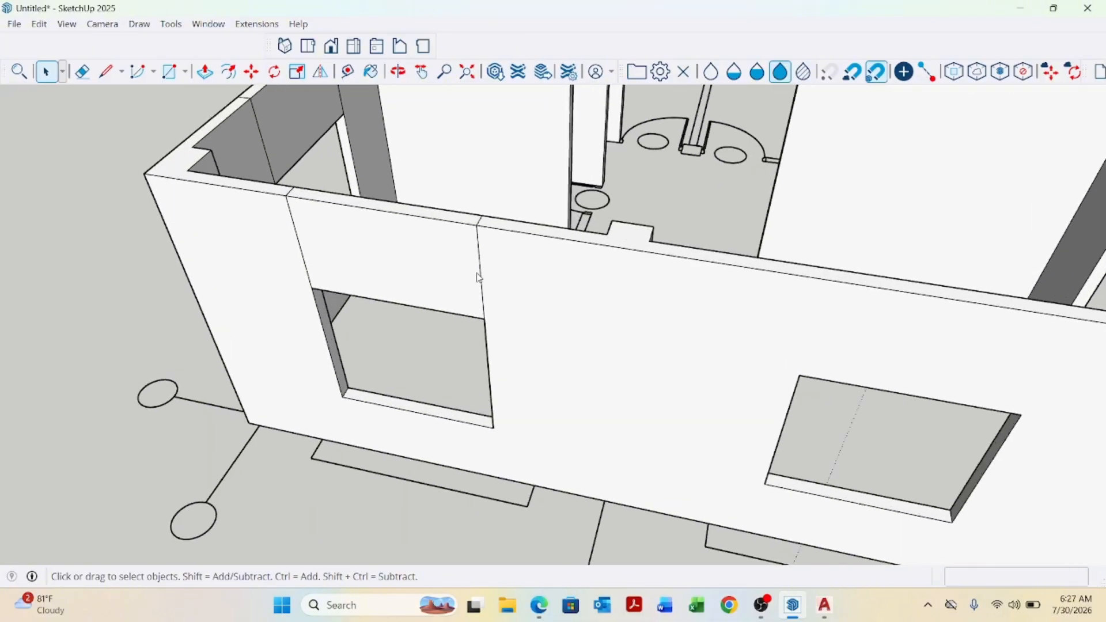
{"action": "left_click", "coordinate": [482, 272]}
{"action": "key", "text": "Delete"}
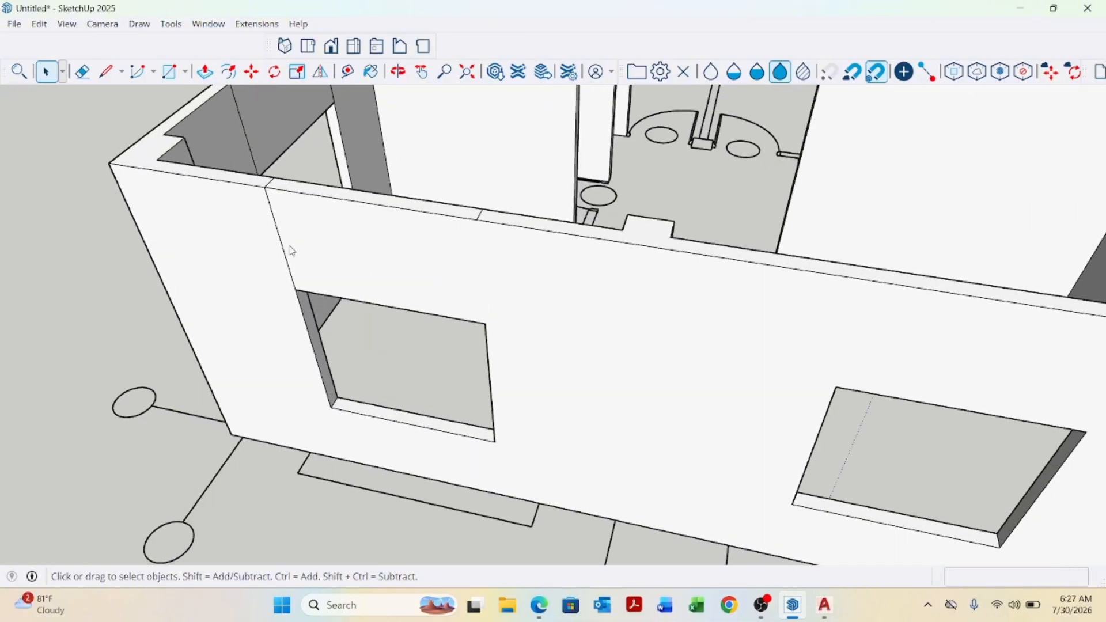
Inspect the wall faces and tops around the windows for remaining seam edges.
{"action": "middle_click_drag", "start_coordinate": [284, 252], "coordinate": [447, 318]}
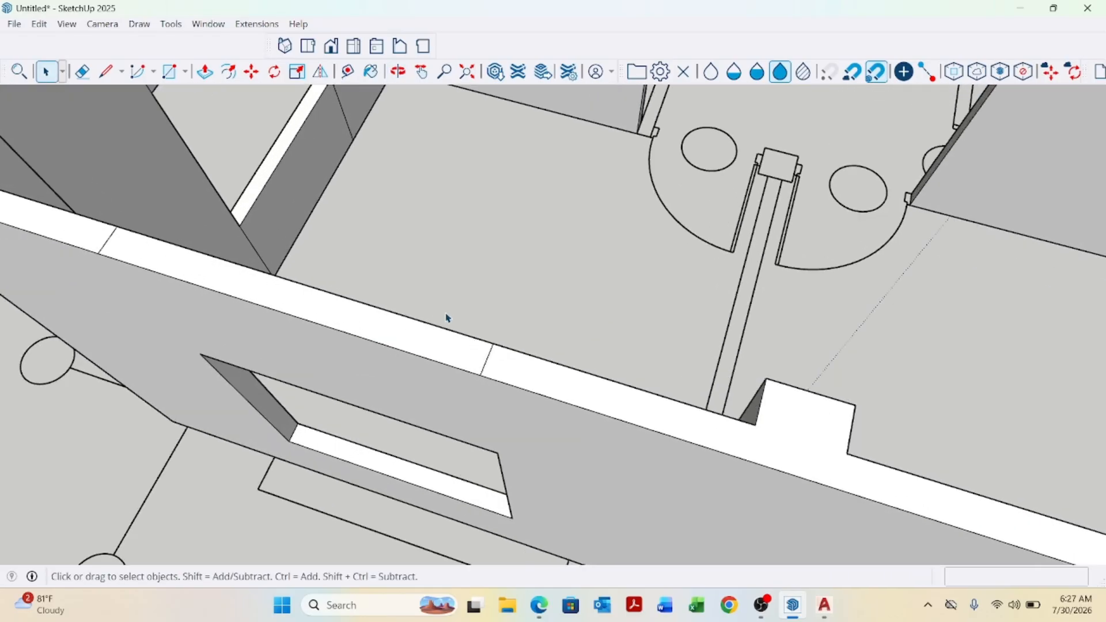
{"action": "scroll", "coordinate": [585, 388], "scroll_direction": "down", "scroll_amount": 3}
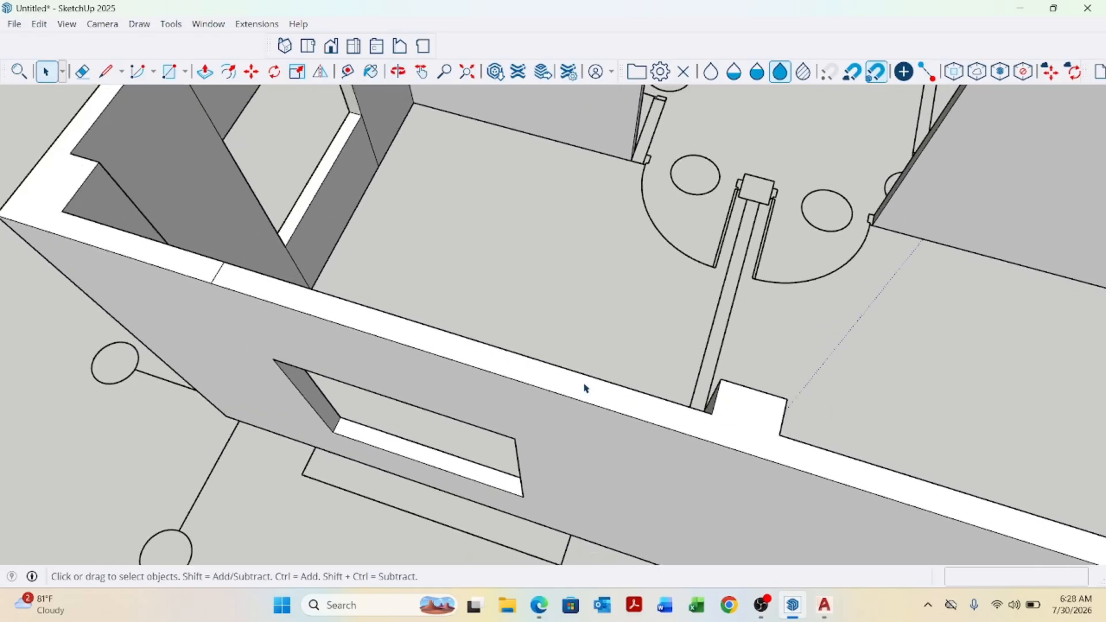
{"action": "scroll", "coordinate": [242, 283], "scroll_direction": "up", "scroll_amount": 4}
{"action": "scroll", "coordinate": [530, 336], "scroll_direction": "down", "scroll_amount": 3}
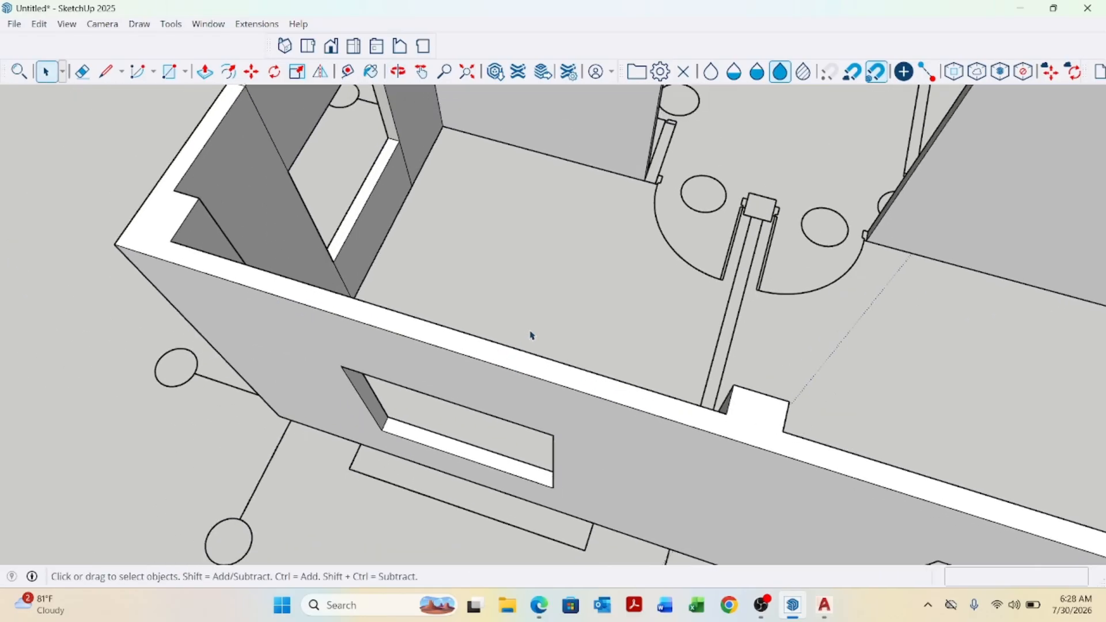
{"action": "middle_click_drag", "start_coordinate": [531, 336], "coordinate": [379, 416]}
{"action": "scroll", "coordinate": [413, 448], "scroll_direction": "up", "scroll_amount": 3}
{"action": "scroll", "coordinate": [448, 469], "scroll_direction": "up", "scroll_amount": 2}
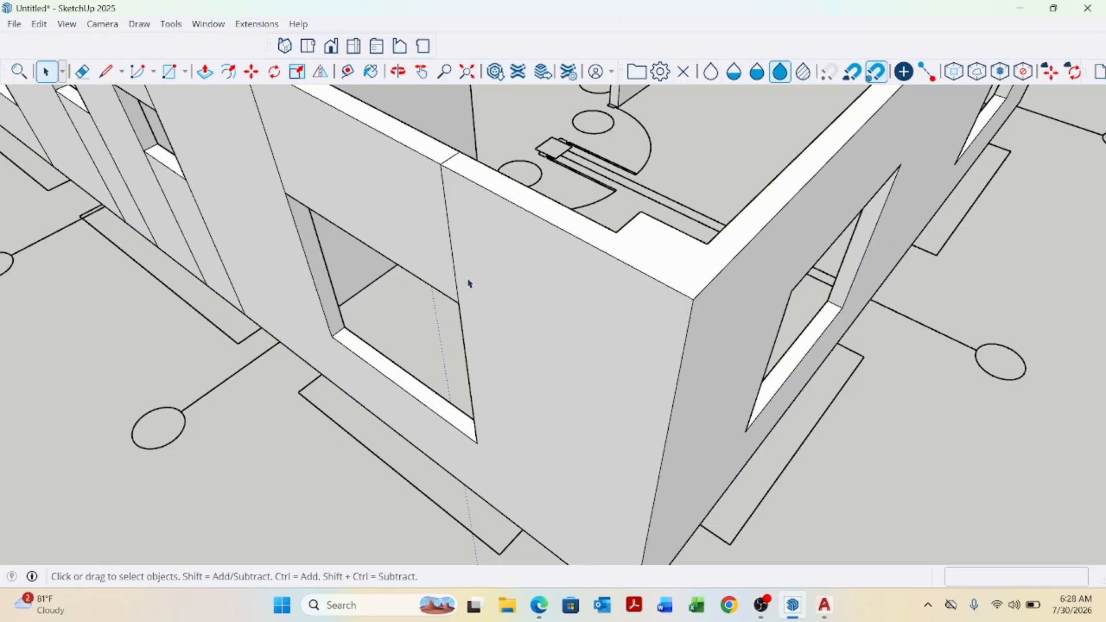
{"action": "scroll", "coordinate": [536, 405], "scroll_direction": "down", "scroll_amount": 3}
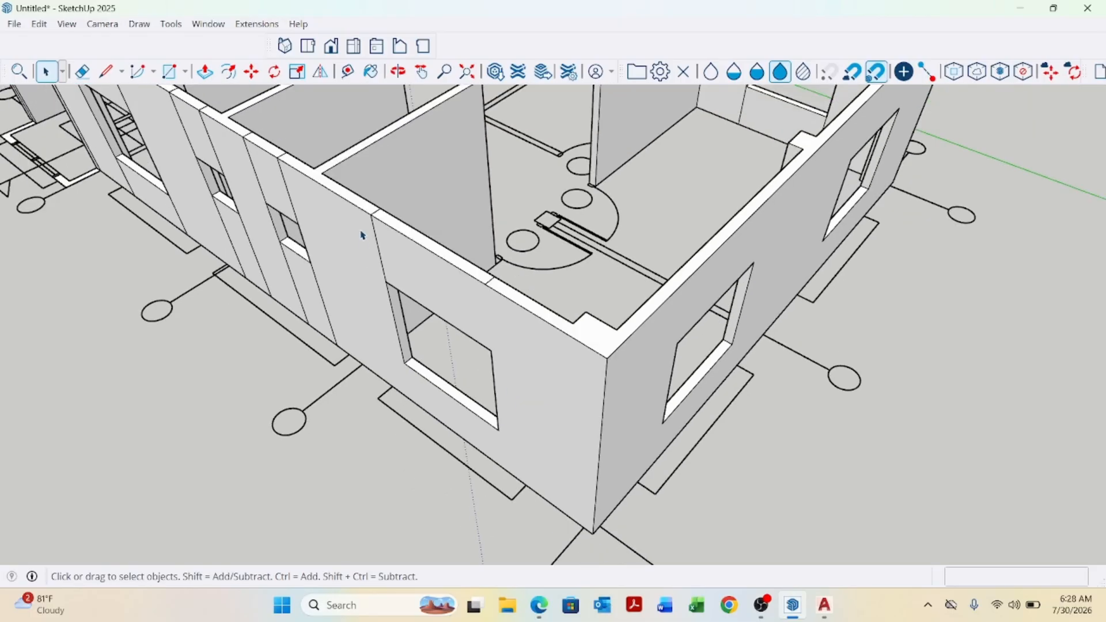
{"action": "scroll", "coordinate": [381, 245], "scroll_direction": "up", "scroll_amount": 4}
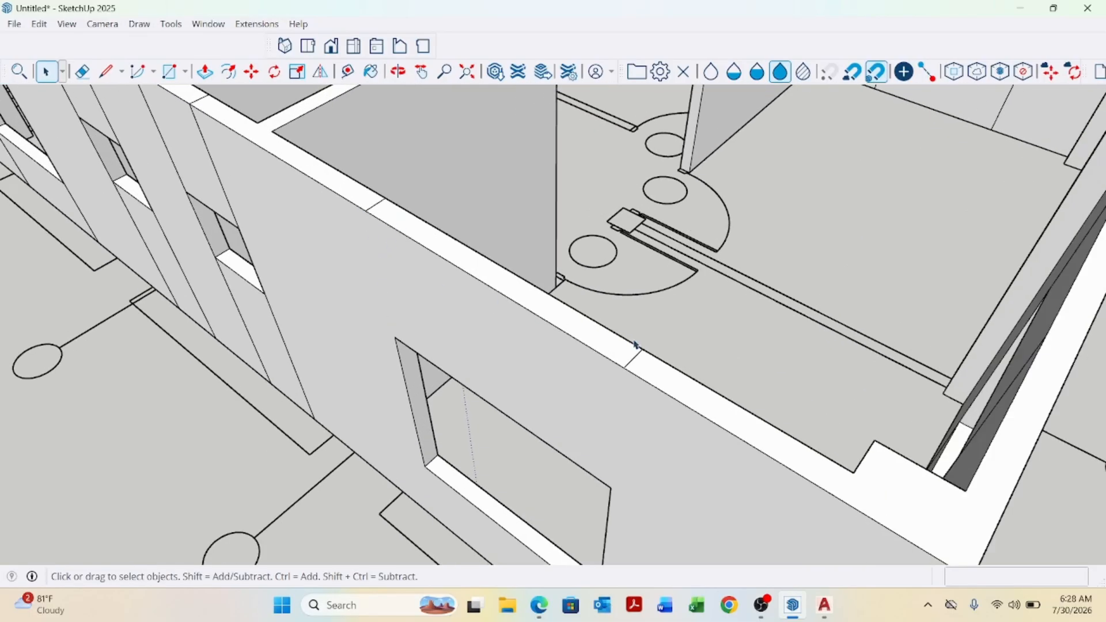
{"action": "scroll", "coordinate": [631, 355], "scroll_direction": "up", "scroll_amount": 1}
{"action": "scroll", "coordinate": [553, 395], "scroll_direction": "down", "scroll_amount": 3}
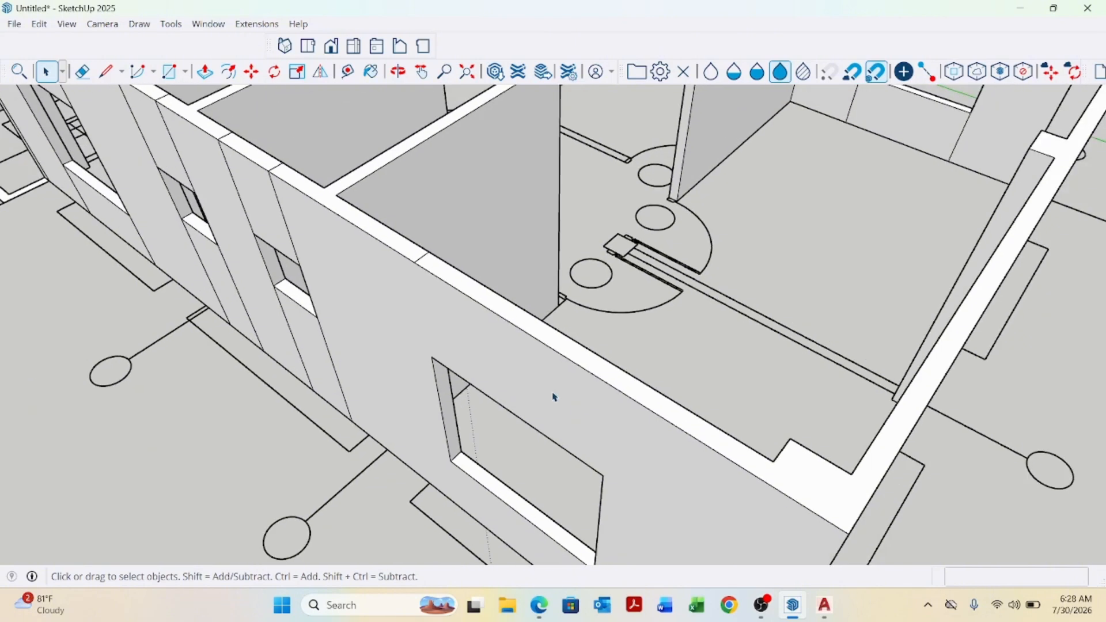
{"action": "scroll", "coordinate": [411, 252], "scroll_direction": "up", "scroll_amount": 3}
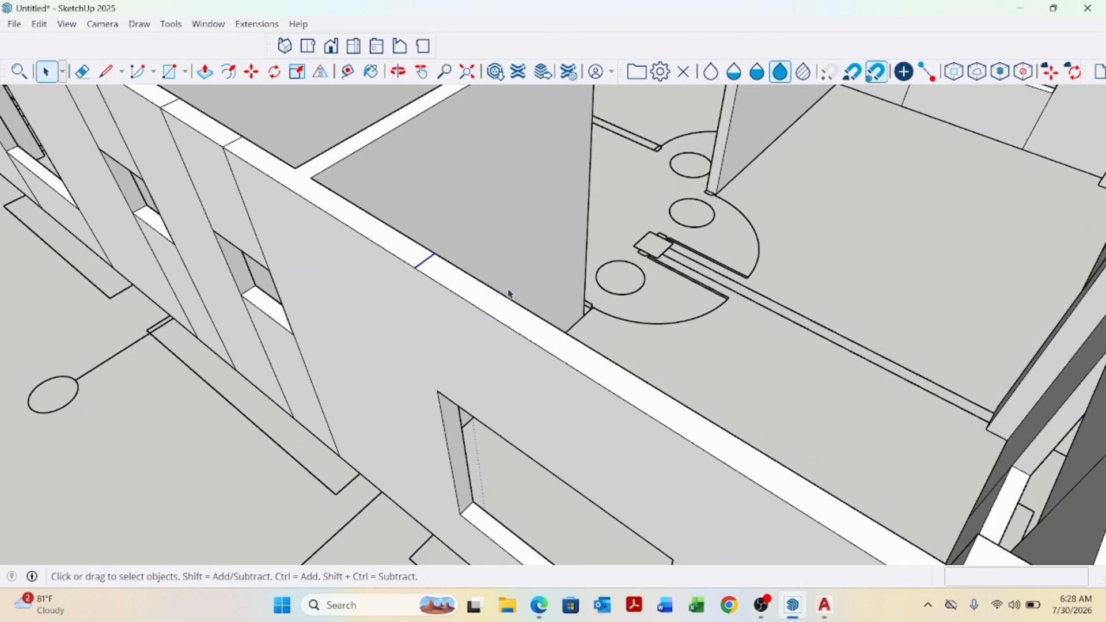
Erase the seam edges beside the second small window on the rear wall.
{"action": "scroll", "coordinate": [508, 294], "scroll_direction": "down", "scroll_amount": 3}
{"action": "middle_click_drag", "start_coordinate": [325, 392], "coordinate": [395, 316]}
{"action": "scroll", "coordinate": [506, 370], "scroll_direction": "up", "scroll_amount": 3}
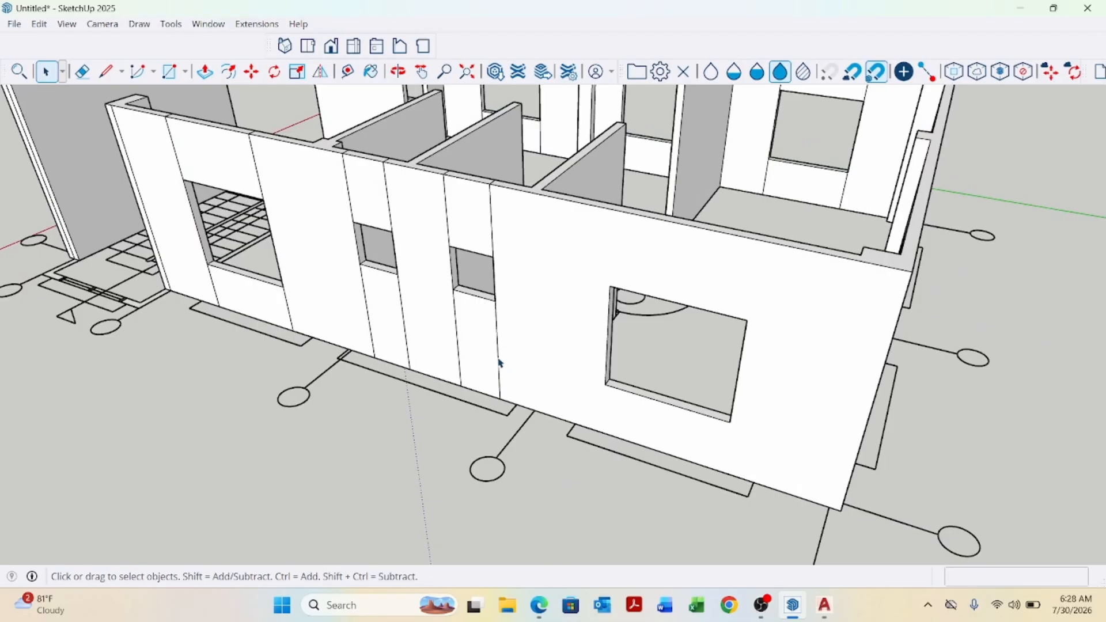
{"action": "left_click", "coordinate": [498, 363]}
{"action": "key", "text": "Delete"}
{"action": "left_click", "coordinate": [459, 340]}
{"action": "key", "text": "Delete"}
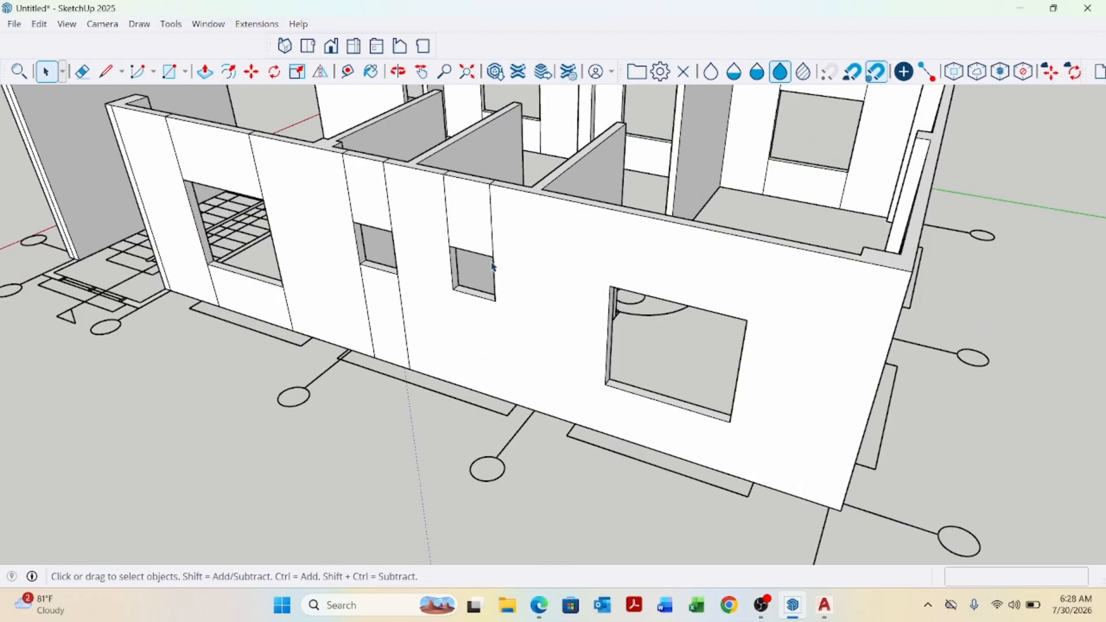
Erase the seam edges above the second small rear window.
{"action": "left_click", "coordinate": [492, 221]}
{"action": "key", "text": "Delete"}
{"action": "left_click", "coordinate": [448, 219]}
{"action": "key", "text": "Delete"}
Erase the seam edges beside the first small window on the rear wall.
{"action": "scroll", "coordinate": [500, 289], "scroll_direction": "down", "scroll_amount": 2}
{"action": "middle_click_drag", "start_coordinate": [530, 284], "coordinate": [447, 303]}
{"action": "scroll", "coordinate": [446, 275], "scroll_direction": "up", "scroll_amount": 4}
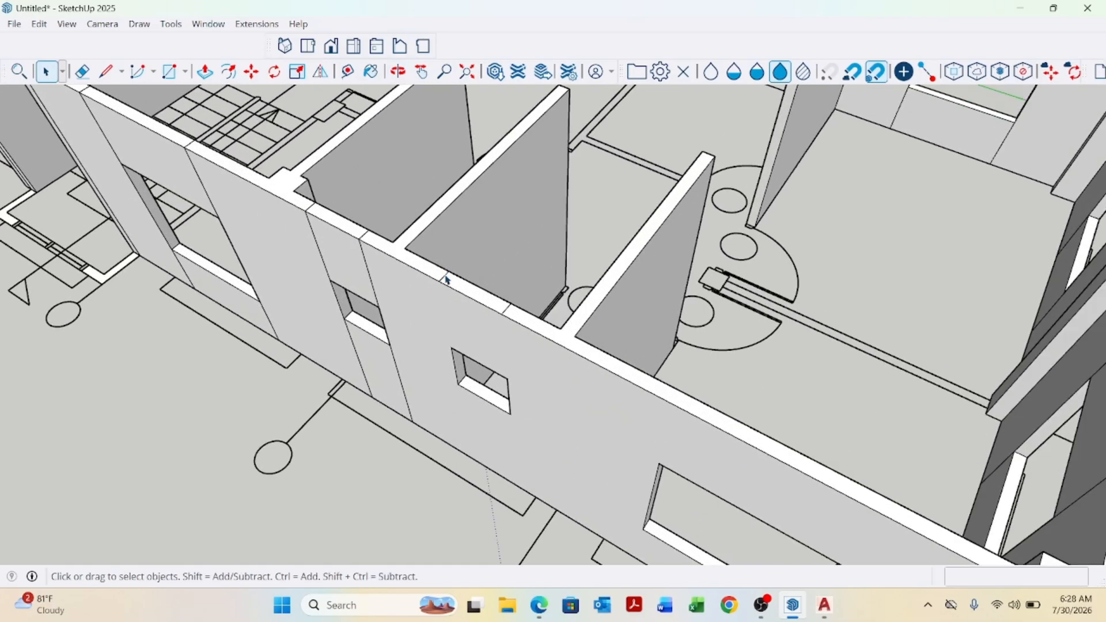
{"action": "left_click", "coordinate": [402, 388]}
{"action": "key", "text": "Delete"}
{"action": "left_click", "coordinate": [362, 372]}
{"action": "key", "text": "Delete"}
Erase the seam edge on the wall top above the small rear windows.
{"action": "scroll", "coordinate": [408, 396], "scroll_direction": "down", "scroll_amount": 2}
{"action": "scroll", "coordinate": [345, 288], "scroll_direction": "up", "scroll_amount": 4}
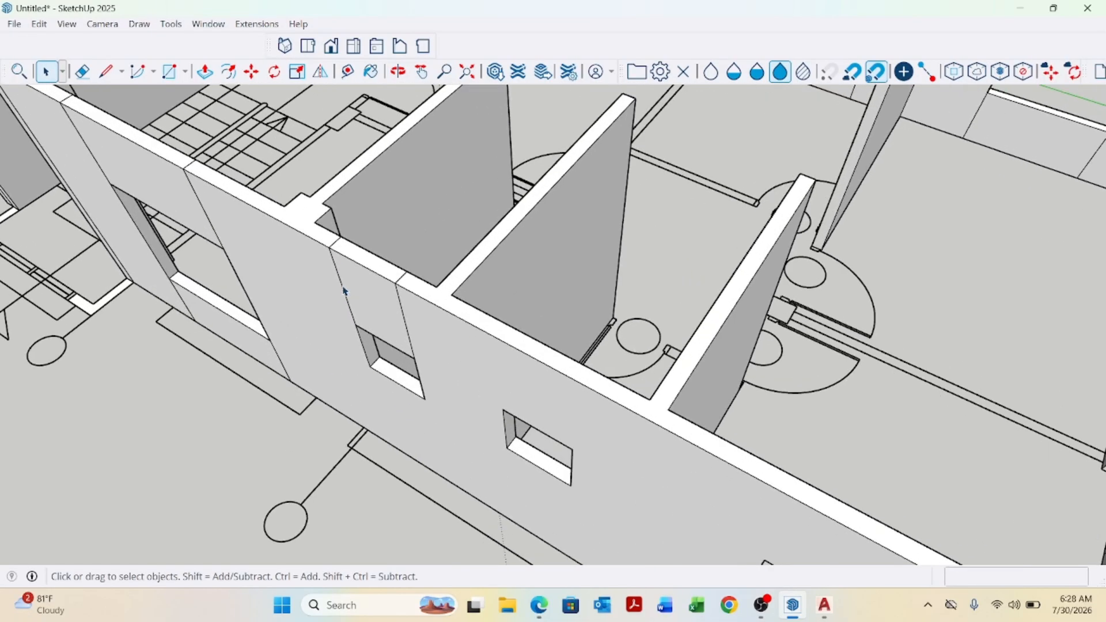
{"action": "scroll", "coordinate": [406, 294], "scroll_direction": "up", "scroll_amount": 3}
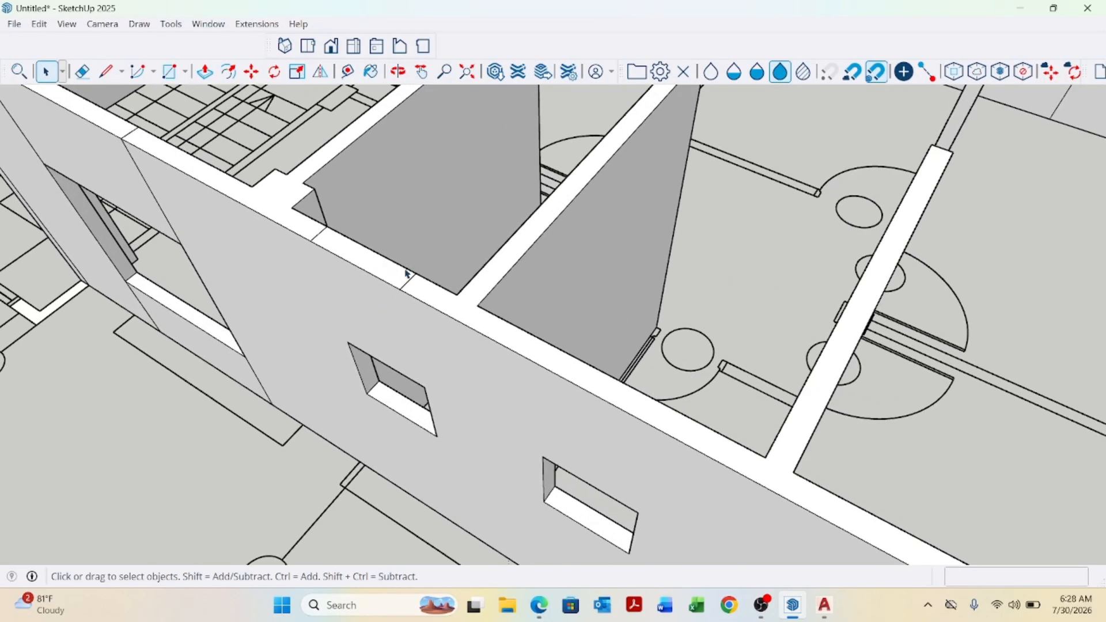
{"action": "left_click", "coordinate": [408, 285]}
{"action": "key", "text": "Delete"}
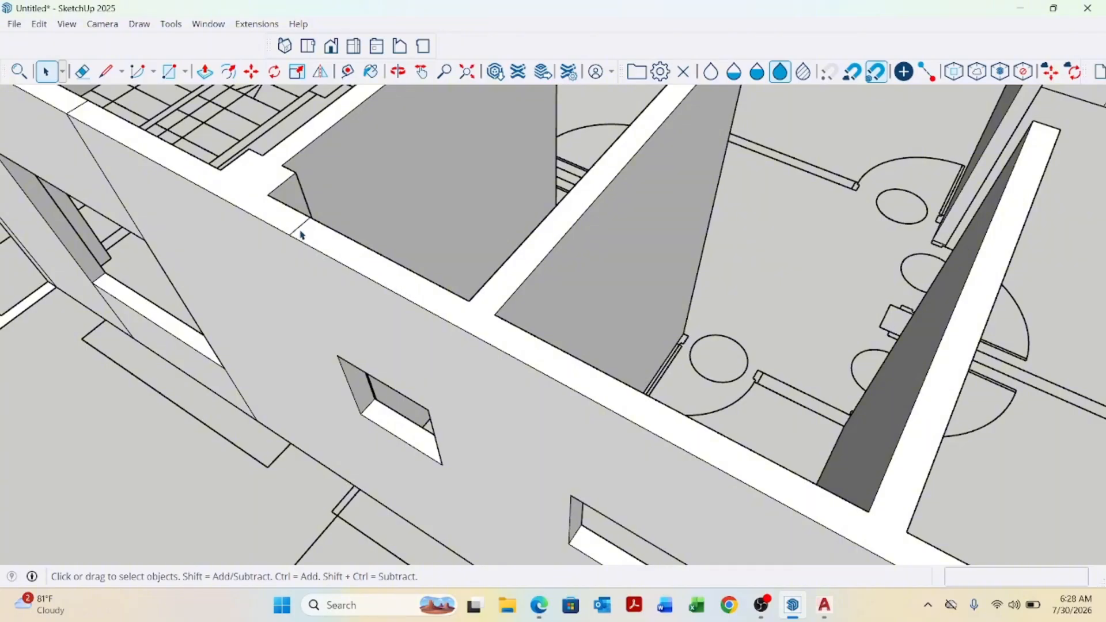
Erase the seam edges beside the window near the stairs.
{"action": "scroll", "coordinate": [506, 346], "scroll_direction": "down", "scroll_amount": 3}
{"action": "mouse_move", "coordinate": [506, 345]}
{"action": "middle_mouse_down"}
{"action": "mouse_move", "coordinate": [469, 304]}
{"action": "mouse_move", "coordinate": [353, 395]}
{"action": "middle_mouse_up"}
{"action": "left_click", "coordinate": [327, 383]}
{"action": "key", "text": "Delete"}
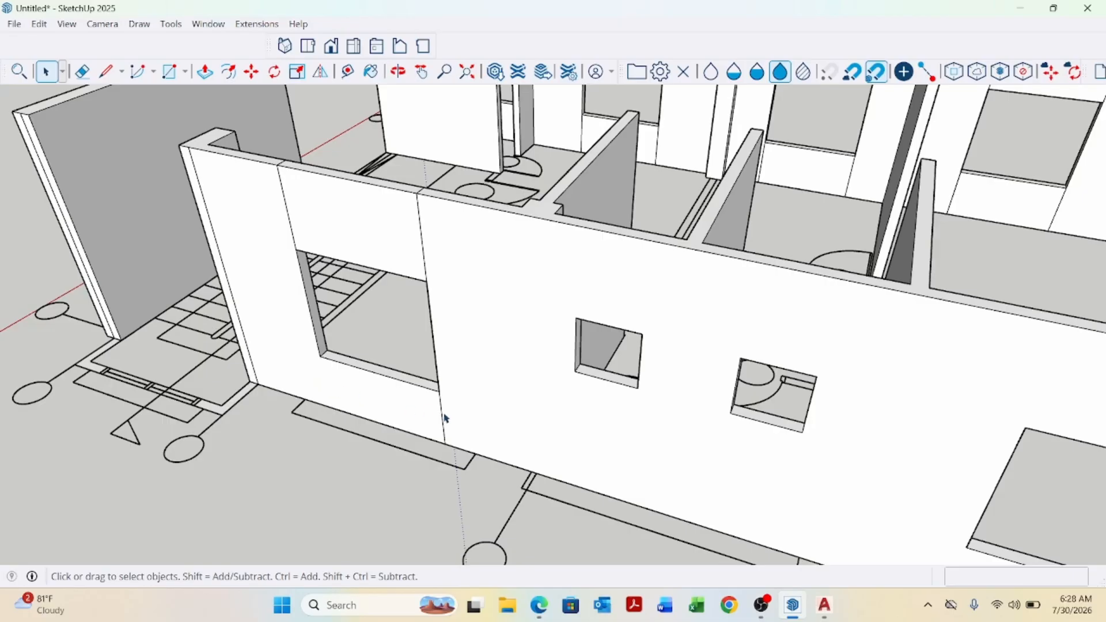
{"action": "left_click", "coordinate": [441, 417]}
{"action": "key", "text": "Delete"}
{"action": "left_click", "coordinate": [422, 243]}
{"action": "key", "text": "Delete"}
Erase the seam edges on the wall top above the stair-side window.
{"action": "middle_click_drag", "start_coordinate": [434, 240], "coordinate": [267, 237]}
{"action": "scroll", "coordinate": [265, 228], "scroll_direction": "up", "scroll_amount": 3}
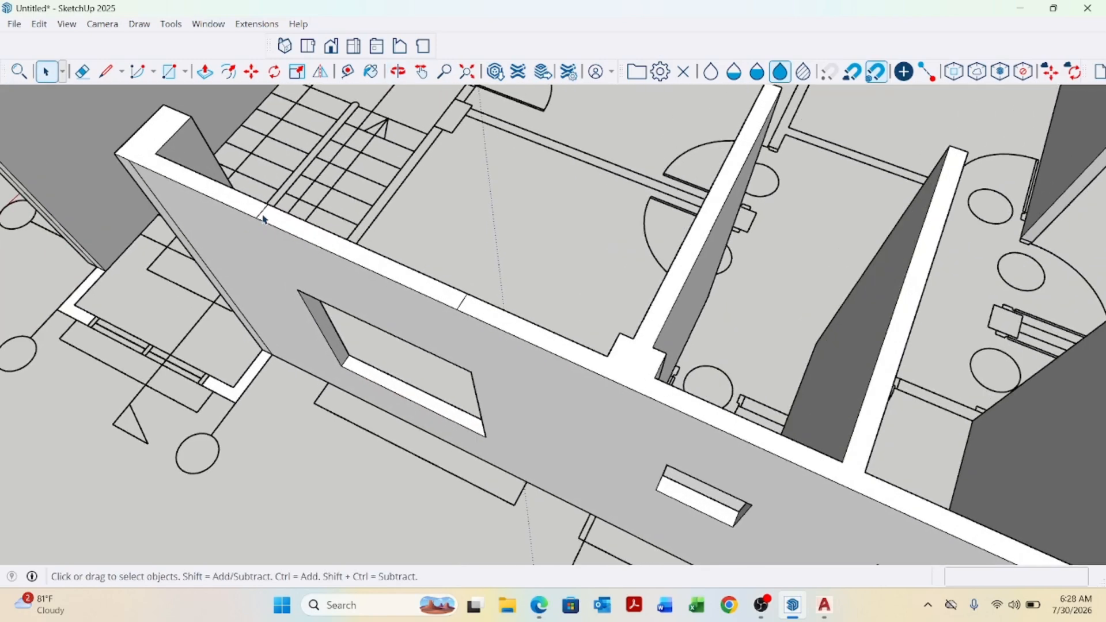
{"action": "left_click", "coordinate": [262, 213]}
{"action": "key", "text": "Delete"}
{"action": "left_click", "coordinate": [461, 304]}
{"action": "key", "text": "Delete"}
{"action": "scroll", "coordinate": [452, 272], "scroll_direction": "down", "scroll_amount": 8}
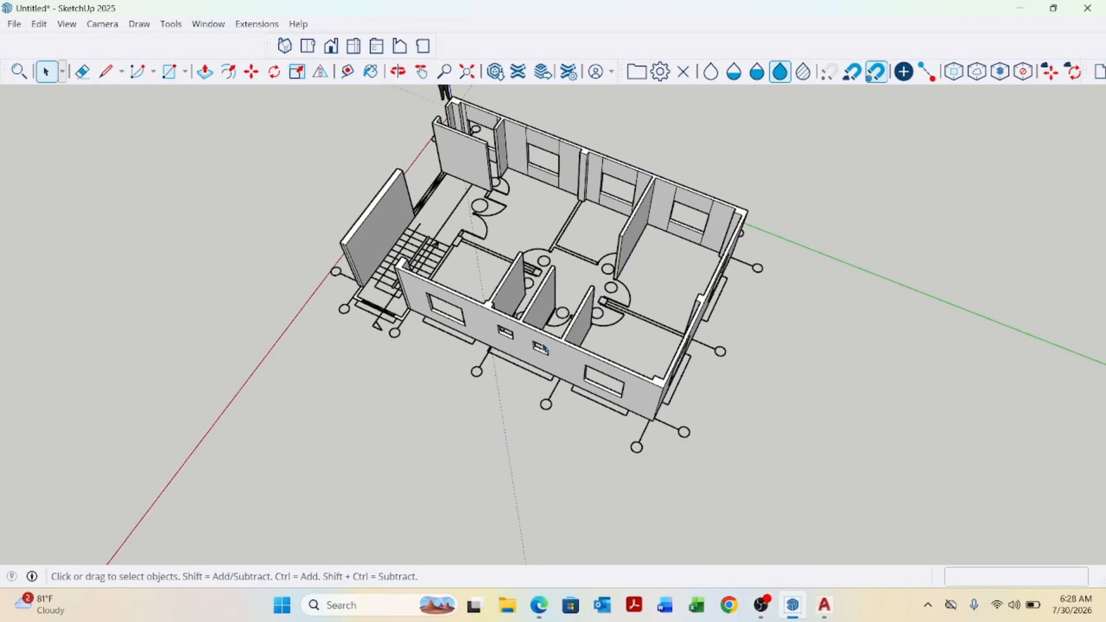
{"action": "middle_click_drag", "start_coordinate": [455, 267], "coordinate": [665, 455]}
{"action": "scroll", "coordinate": [736, 281], "scroll_direction": "up", "scroll_amount": 6}
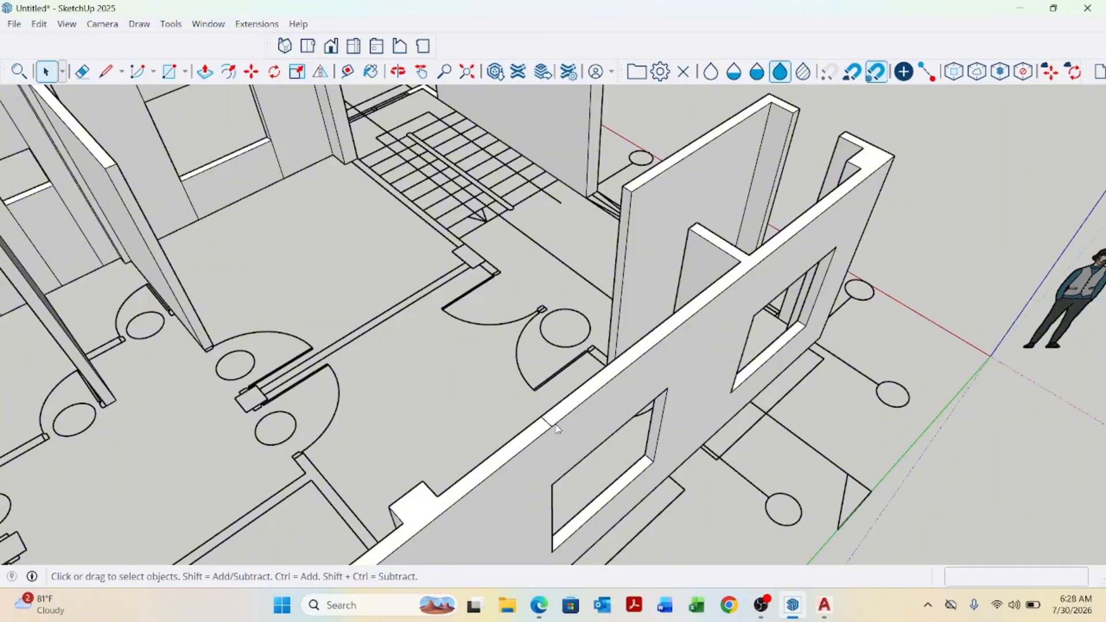
{"action": "scroll", "coordinate": [606, 425], "scroll_direction": "down", "scroll_amount": 6}
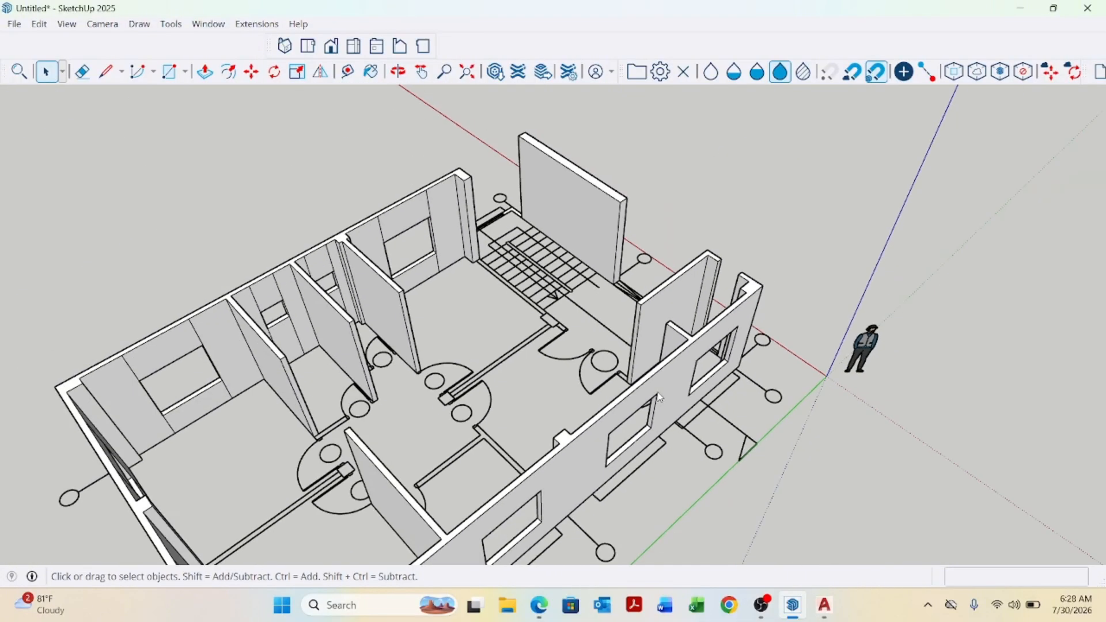
{"action": "middle_click_drag", "start_coordinate": [606, 424], "coordinate": [480, 429]}
{"action": "scroll", "coordinate": [535, 392], "scroll_direction": "up", "scroll_amount": 3}
{"action": "scroll", "coordinate": [474, 395], "scroll_direction": "up", "scroll_amount": 2}
{"action": "scroll", "coordinate": [473, 395], "scroll_direction": "up", "scroll_amount": 4}
{"action": "scroll", "coordinate": [471, 459], "scroll_direction": "up", "scroll_amount": 2}
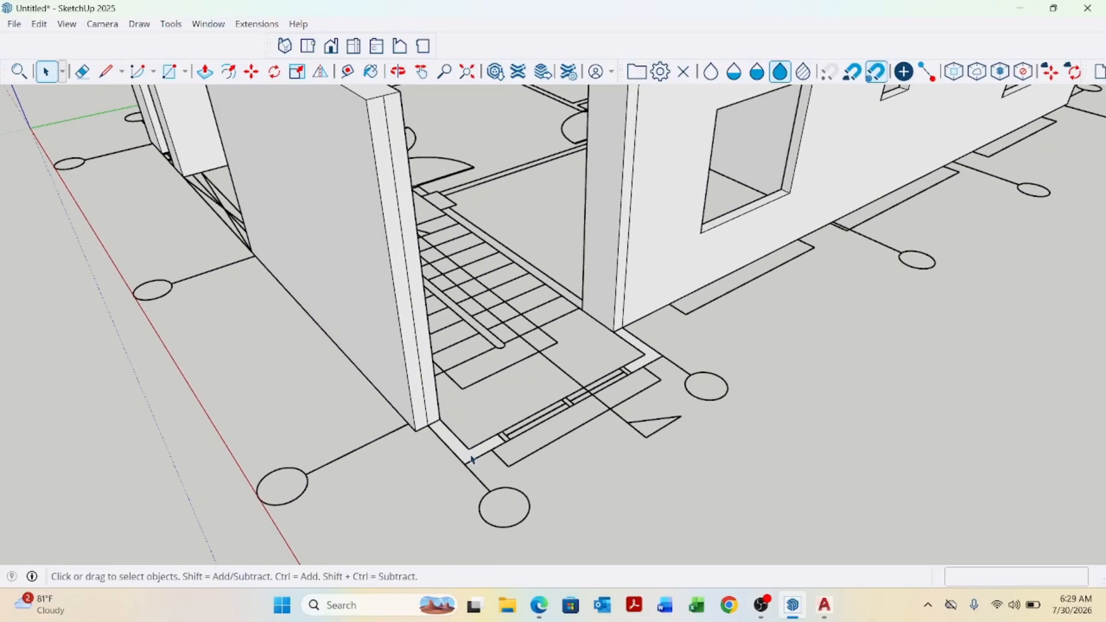
{"action": "key", "text": "p"}
{"action": "scroll", "coordinate": [471, 457], "scroll_direction": "down", "scroll_amount": 3}
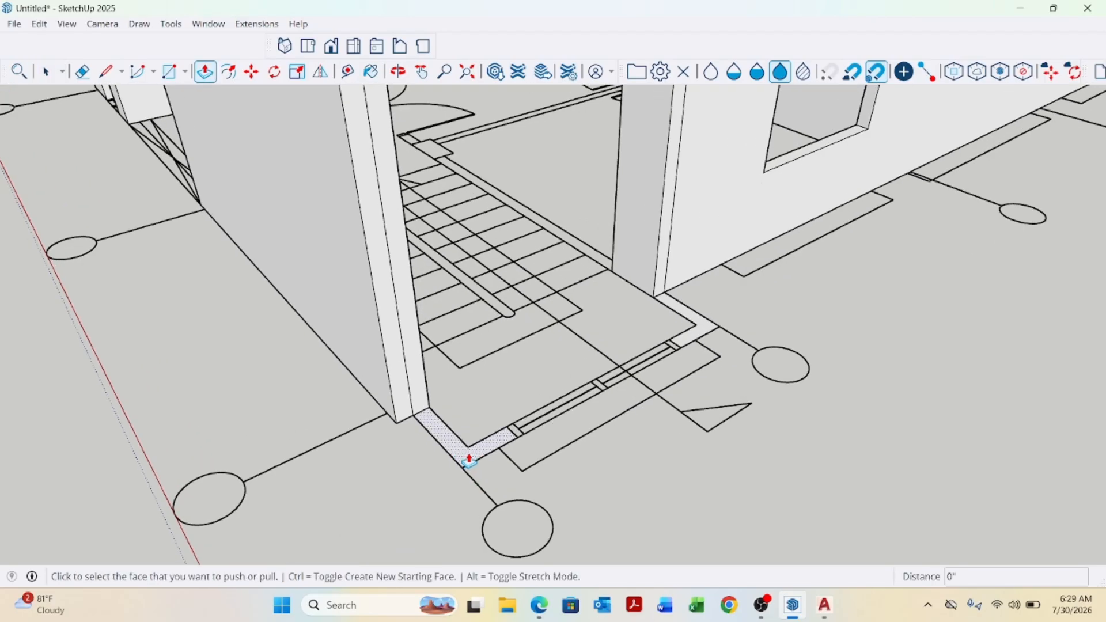
{"action": "left_click", "coordinate": [470, 453]}
{"action": "scroll", "coordinate": [470, 453], "scroll_direction": "down", "scroll_amount": 4}
{"action": "key", "text": "space"}
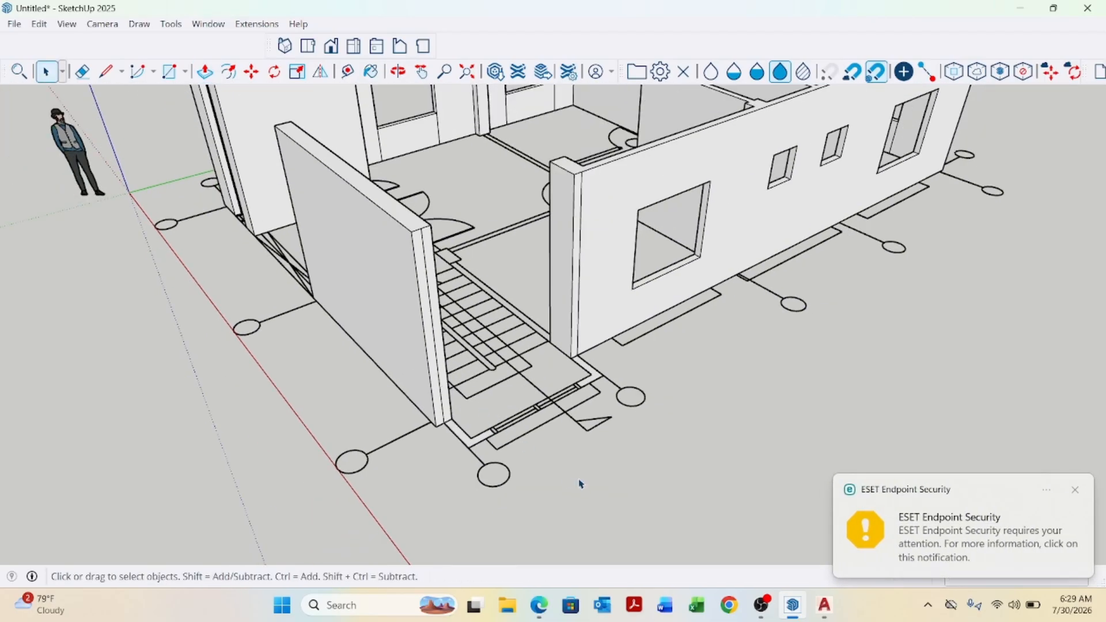
Pull the small L-shaped wall stub beside the stair doorway up to the height of the adjacent wall with Push/Pull.
{"action": "middle_click_drag", "start_coordinate": [579, 484], "coordinate": [619, 486]}
{"action": "scroll", "coordinate": [615, 432], "scroll_direction": "down", "scroll_amount": 3}
{"action": "middle_click_drag", "start_coordinate": [615, 432], "coordinate": [672, 408]}
{"action": "middle_click_drag", "start_coordinate": [768, 403], "coordinate": [538, 372]}
{"action": "scroll", "coordinate": [575, 391], "scroll_direction": "up", "scroll_amount": 2}
{"action": "scroll", "coordinate": [575, 390], "scroll_direction": "up", "scroll_amount": 2}
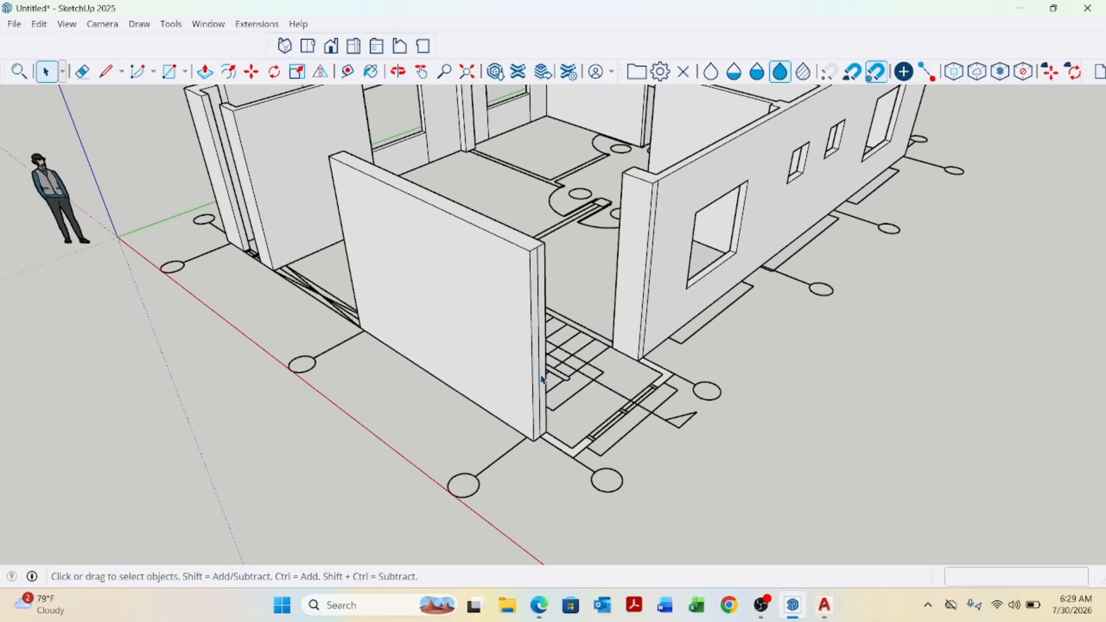
{"action": "left_click", "coordinate": [540, 380]}
{"action": "left_click", "coordinate": [629, 445]}
{"action": "key", "text": "p"}
{"action": "scroll", "coordinate": [547, 451], "scroll_direction": "up", "scroll_amount": 3}
{"action": "left_click", "coordinate": [571, 447]}
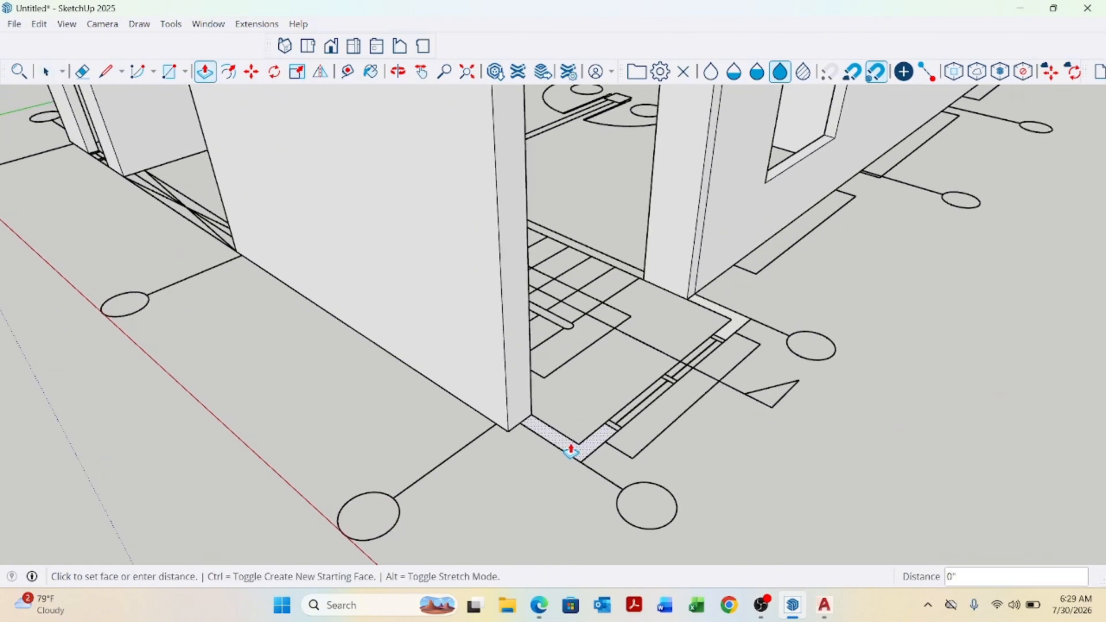
{"action": "scroll", "coordinate": [567, 441], "scroll_direction": "down", "scroll_amount": 3}
{"action": "scroll", "coordinate": [568, 439], "scroll_direction": "down", "scroll_amount": 1}
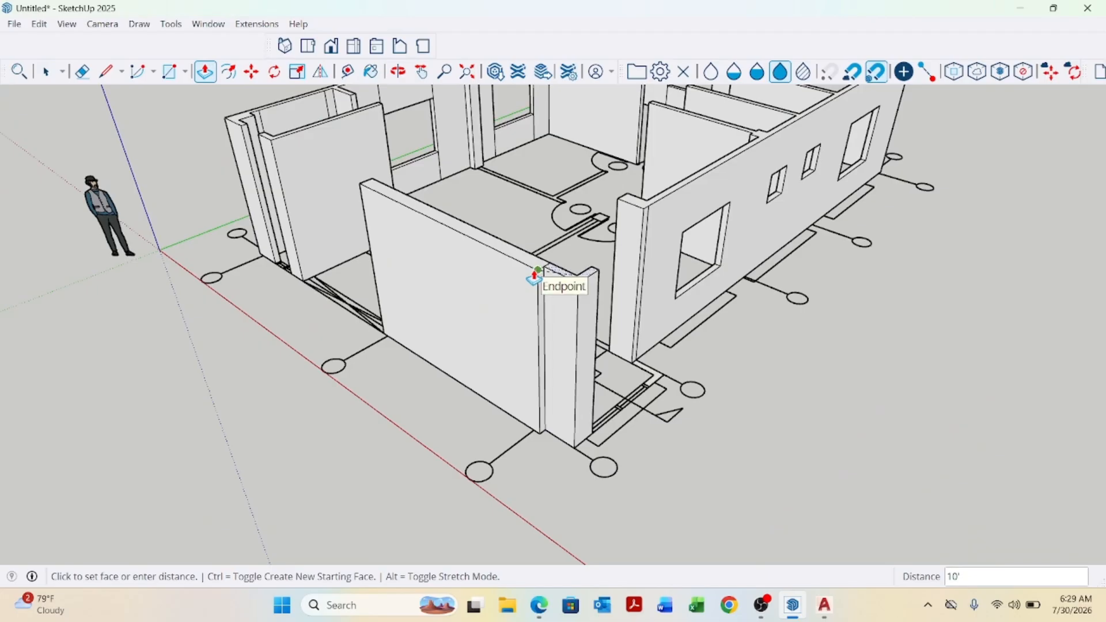
{"action": "left_click", "coordinate": [536, 272]}
{"action": "middle_click_drag", "start_coordinate": [567, 377], "coordinate": [499, 441]}
{"action": "scroll", "coordinate": [502, 412], "scroll_direction": "up", "scroll_amount": 3}
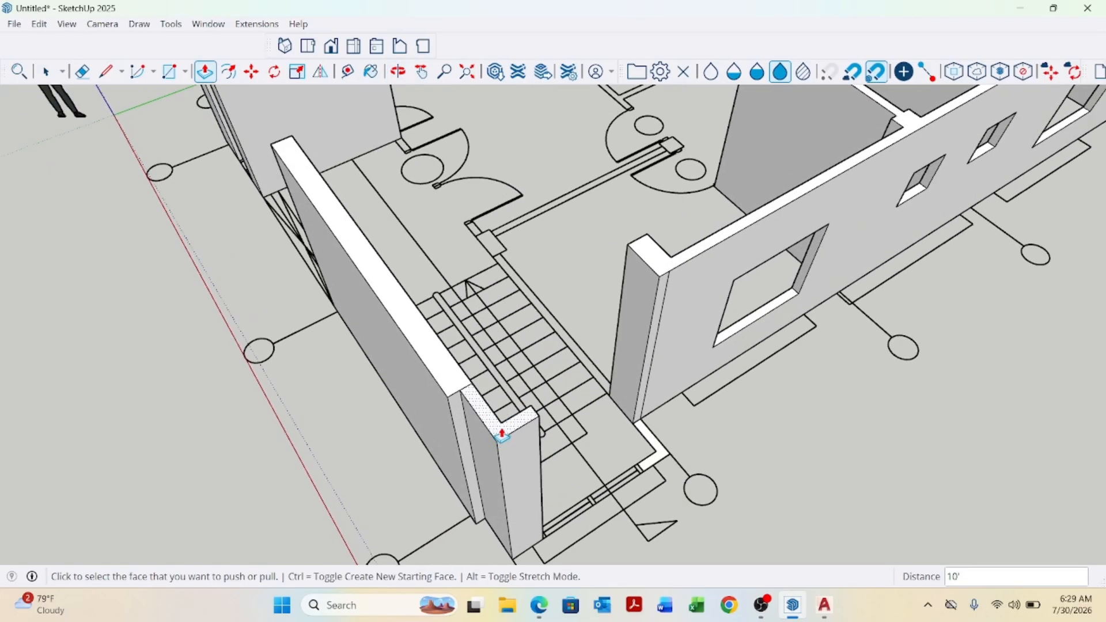
{"action": "left_click", "coordinate": [501, 431]}
{"action": "scroll", "coordinate": [498, 358], "scroll_direction": "down", "scroll_amount": 3}
{"action": "scroll", "coordinate": [497, 320], "scroll_direction": "up", "scroll_amount": 2}
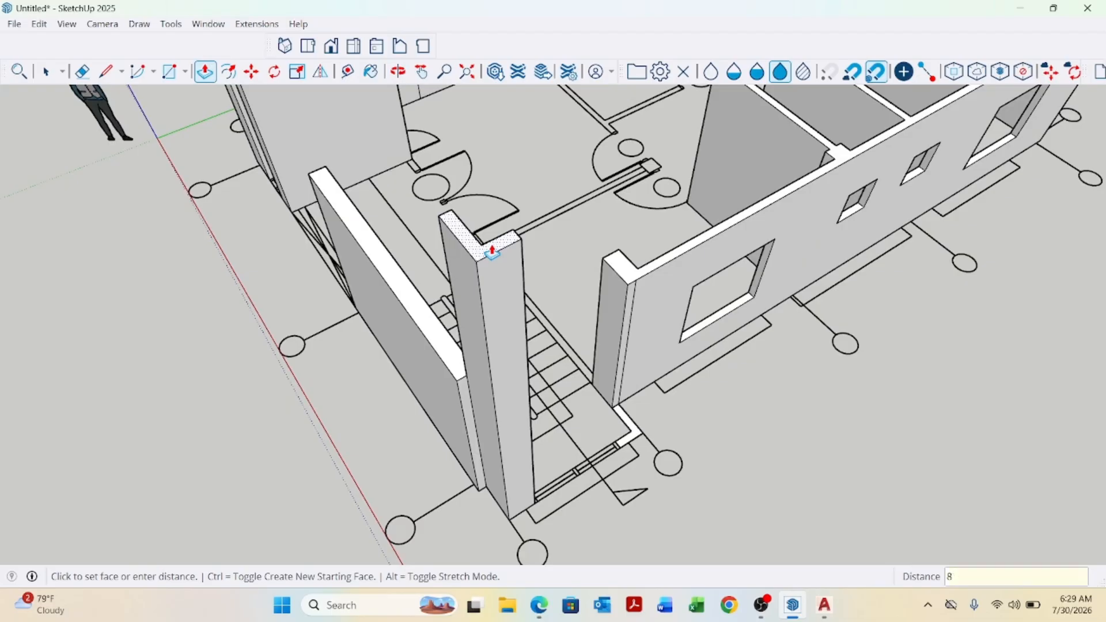
{"action": "left_click", "coordinate": [492, 252]}
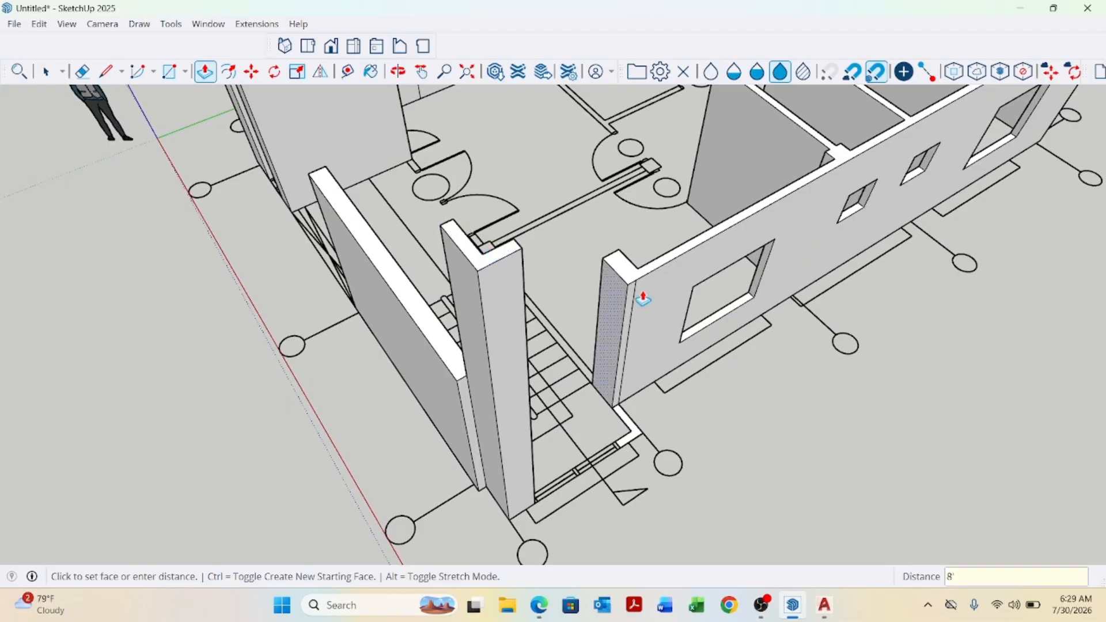
Pull the matching L-shaped stub on the opposite side of the doorway up to the same height.
{"action": "scroll", "coordinate": [615, 471], "scroll_direction": "up", "scroll_amount": 2}
{"action": "left_click", "coordinate": [645, 440]}
{"action": "scroll", "coordinate": [639, 432], "scroll_direction": "down", "scroll_amount": 3}
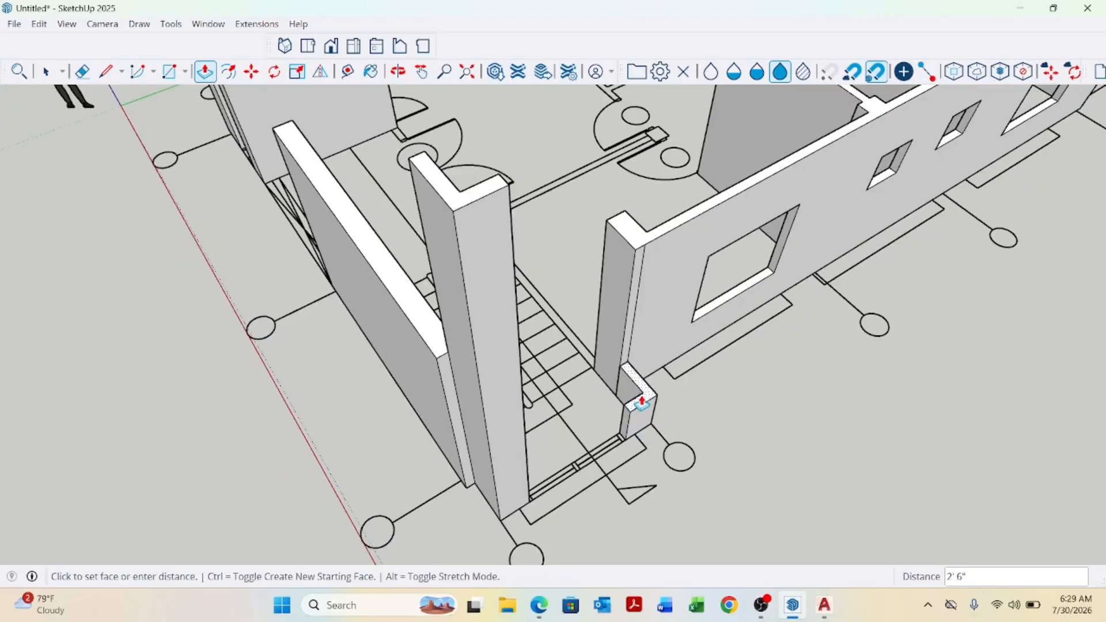
{"action": "left_click", "coordinate": [540, 249]}
{"action": "scroll", "coordinate": [553, 282], "scroll_direction": "down", "scroll_amount": 3}
{"action": "middle_click_drag", "start_coordinate": [563, 313], "coordinate": [584, 344]}
{"action": "scroll", "coordinate": [395, 316], "scroll_direction": "up", "scroll_amount": 6}
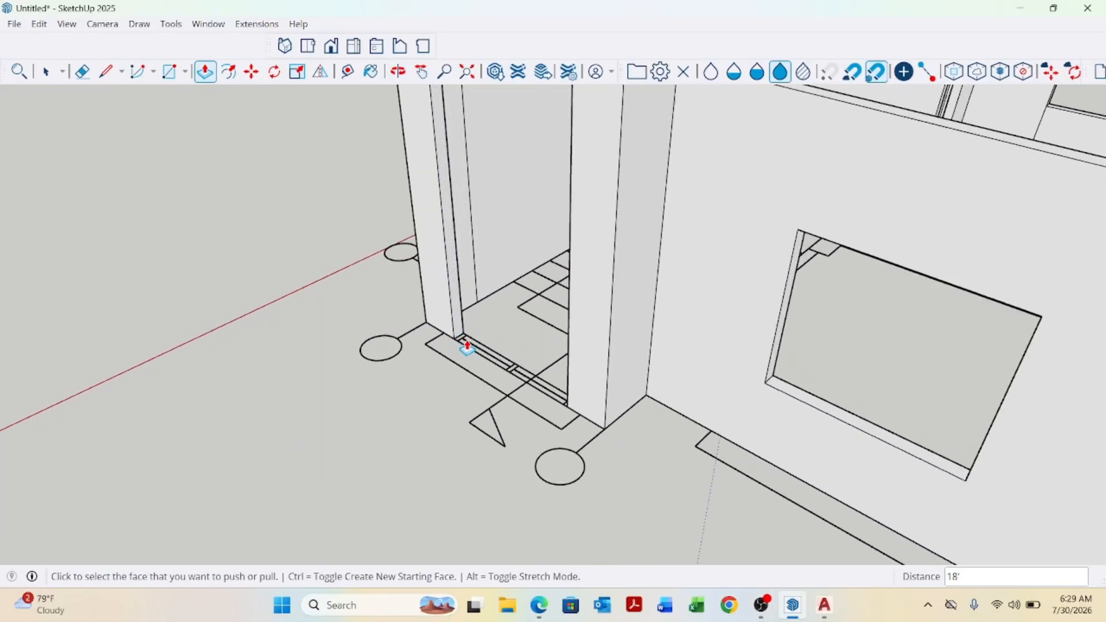
Draw a rectangle across the doorway threshold between the two stubs.
{"action": "key", "text": "space"}
{"action": "scroll", "coordinate": [450, 383], "scroll_direction": "up", "scroll_amount": 2}
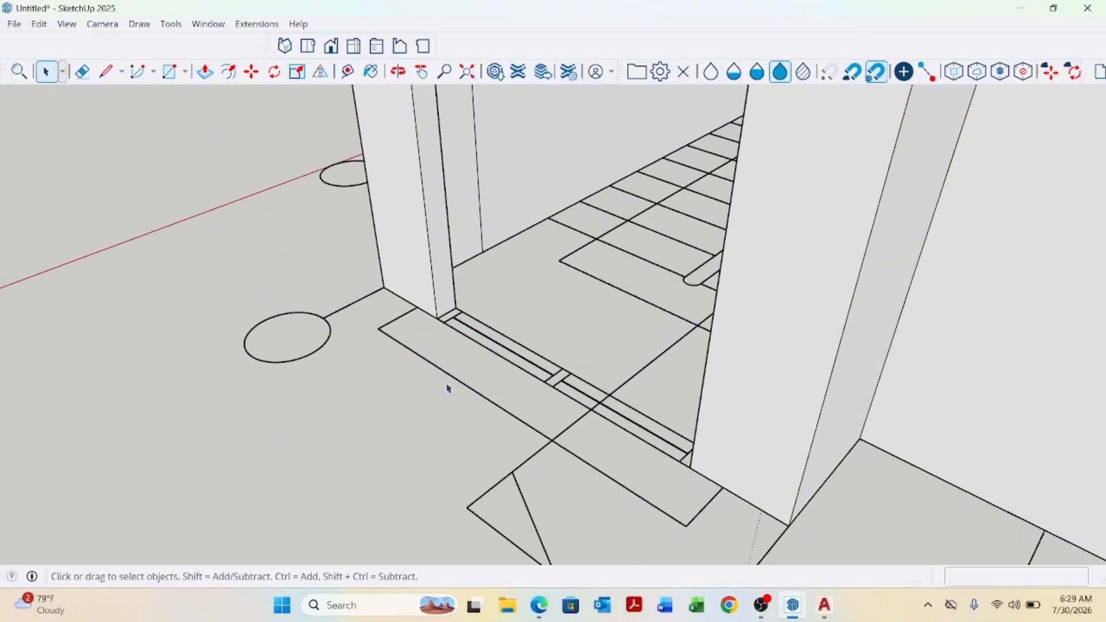
{"action": "key", "text": "r"}
{"action": "scroll", "coordinate": [455, 362], "scroll_direction": "up", "scroll_amount": 3}
{"action": "left_click", "coordinate": [456, 290]}
{"action": "scroll", "coordinate": [576, 392], "scroll_direction": "down", "scroll_amount": 1}
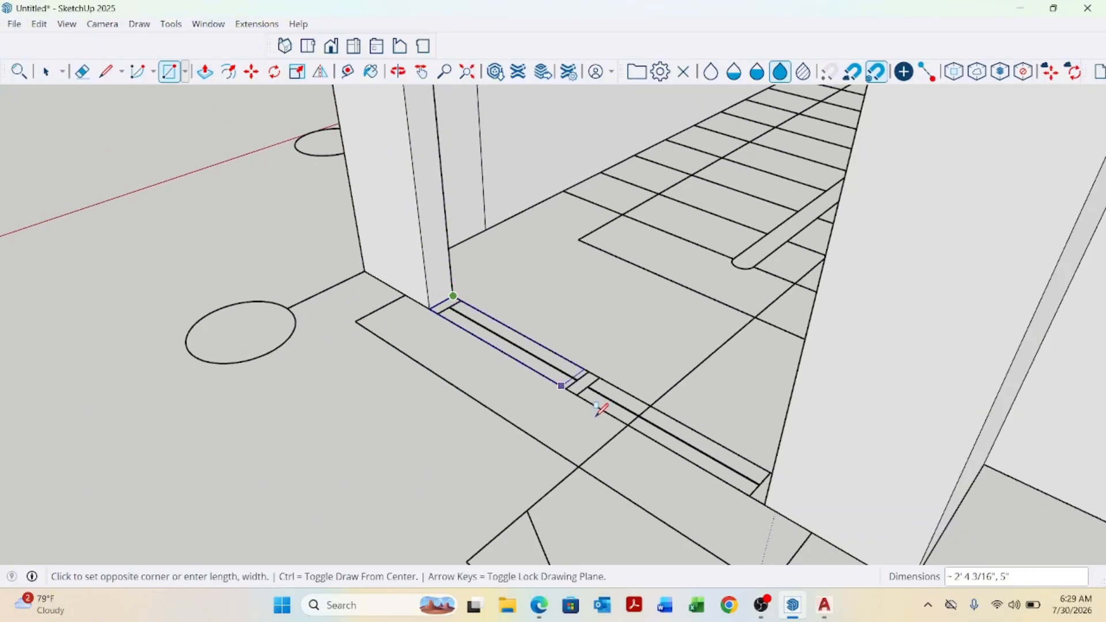
{"action": "left_click", "coordinate": [759, 498]}
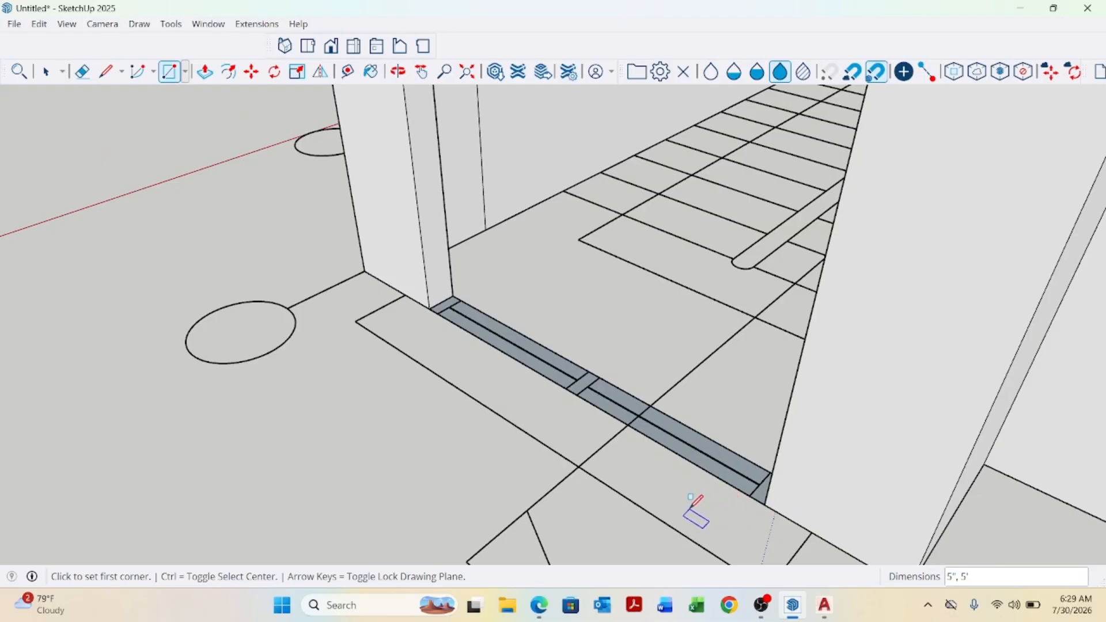
{"action": "key", "text": "p"}
{"action": "left_click", "coordinate": [706, 466]}
{"action": "scroll", "coordinate": [670, 455], "scroll_direction": "down", "scroll_amount": 3}
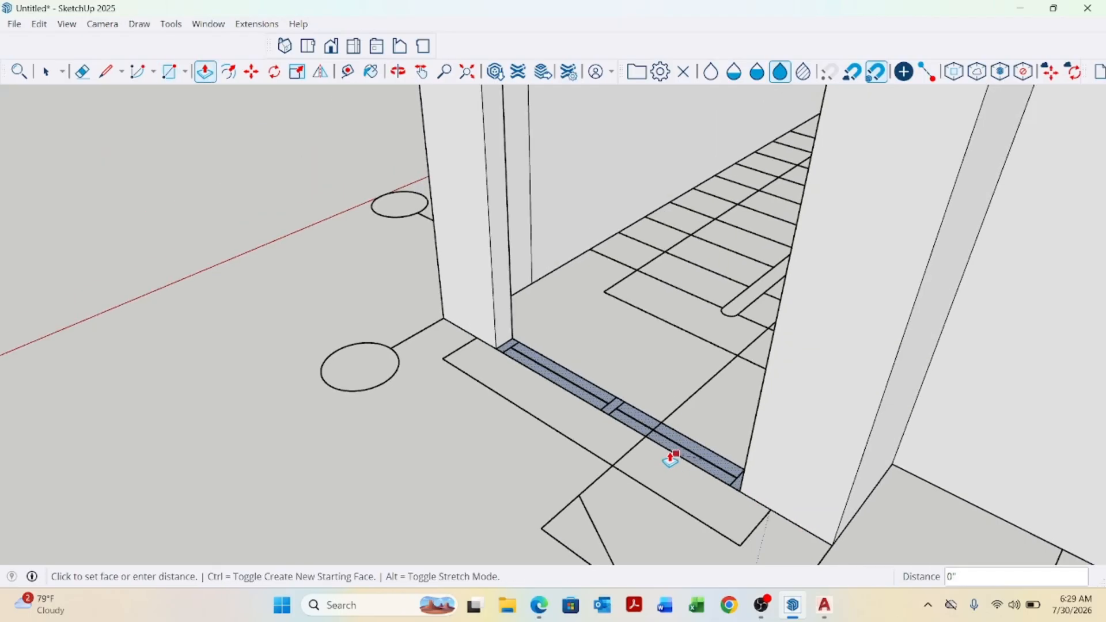
{"action": "key", "text": "space"}
Reverse the faces of the new threshold rectangle.
{"action": "scroll", "coordinate": [646, 431], "scroll_direction": "up", "scroll_amount": 3}
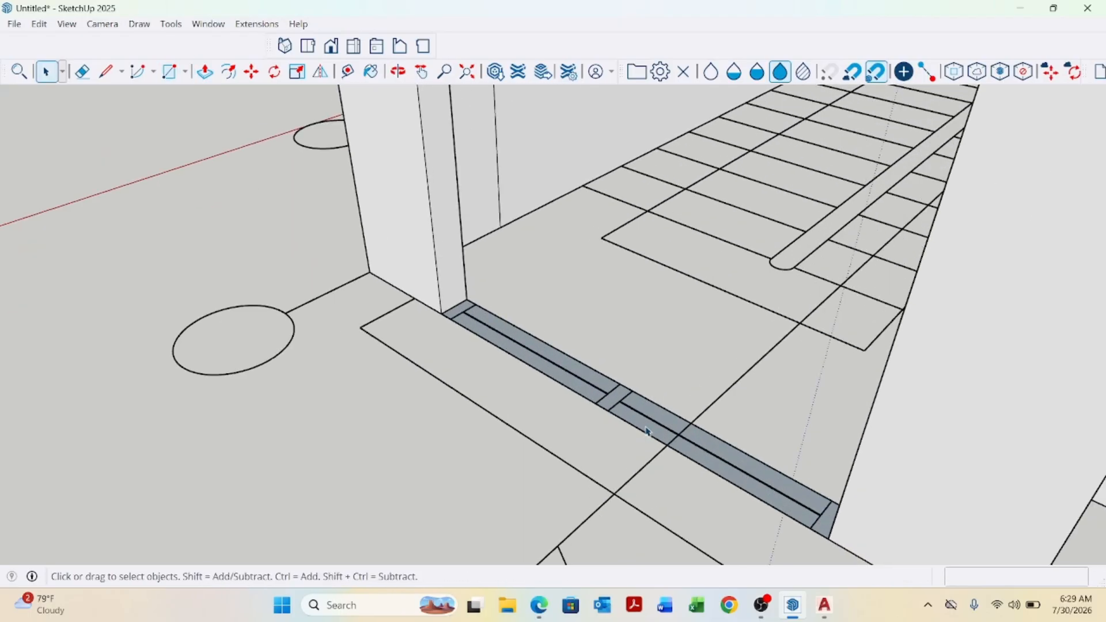
{"action": "right_click", "coordinate": [646, 431]}
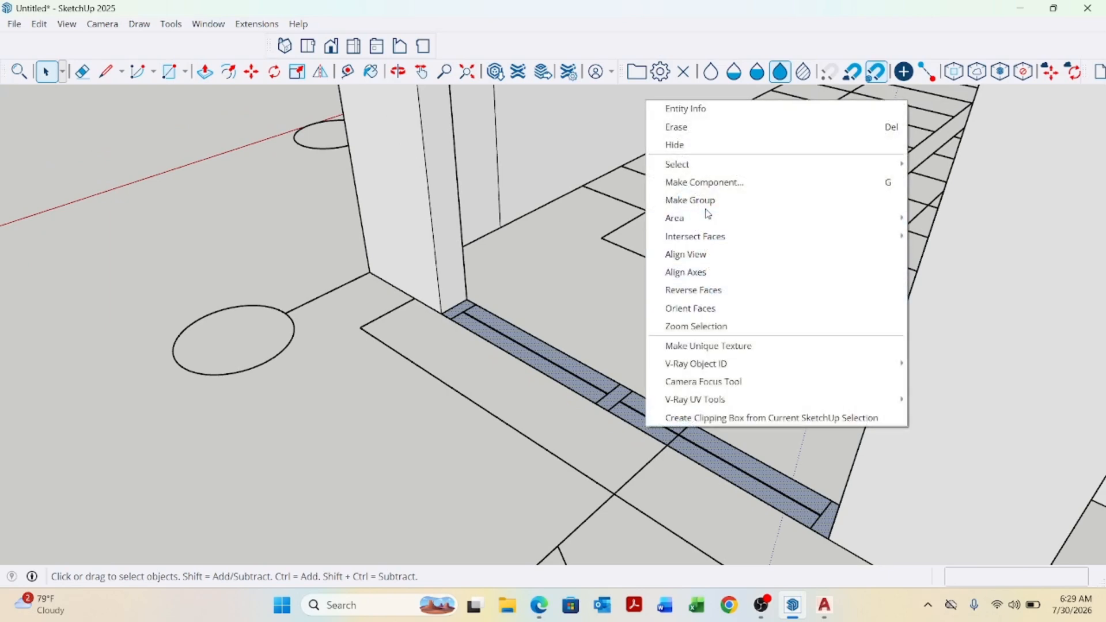
{"action": "left_click", "coordinate": [693, 290]}
Push/pull the threshold face up 5', then push its top a further 2'6".
{"action": "middle_click_drag", "start_coordinate": [482, 469], "coordinate": [541, 483]}
{"action": "key", "text": "p"}
{"action": "scroll", "coordinate": [553, 464], "scroll_direction": "up", "scroll_amount": 2}
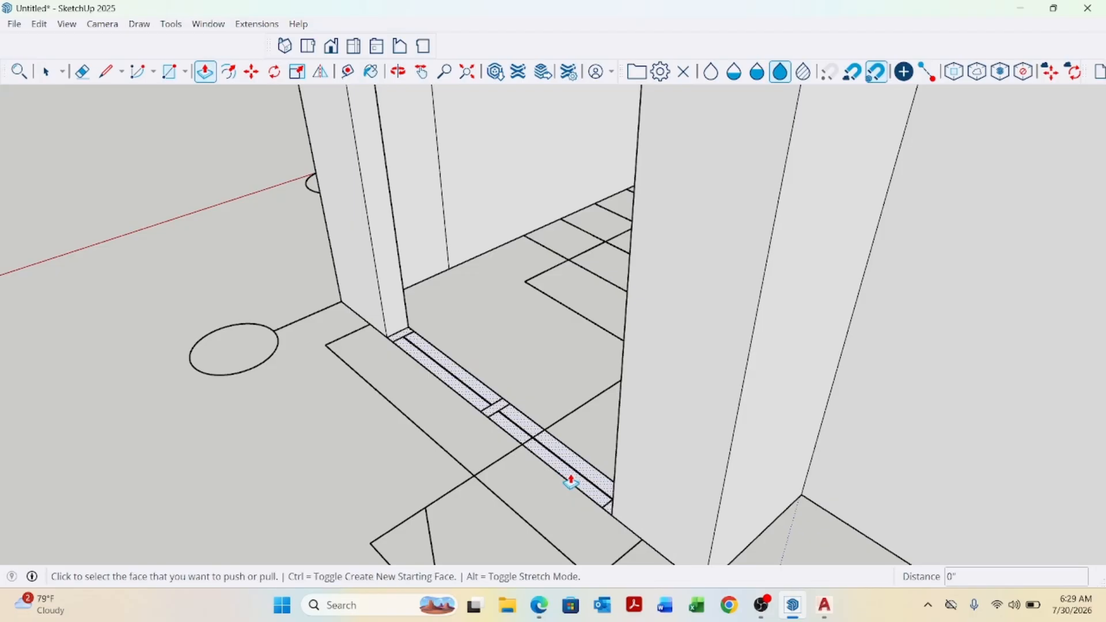
{"action": "left_click", "coordinate": [569, 481]}
{"action": "type", "text": "5"}
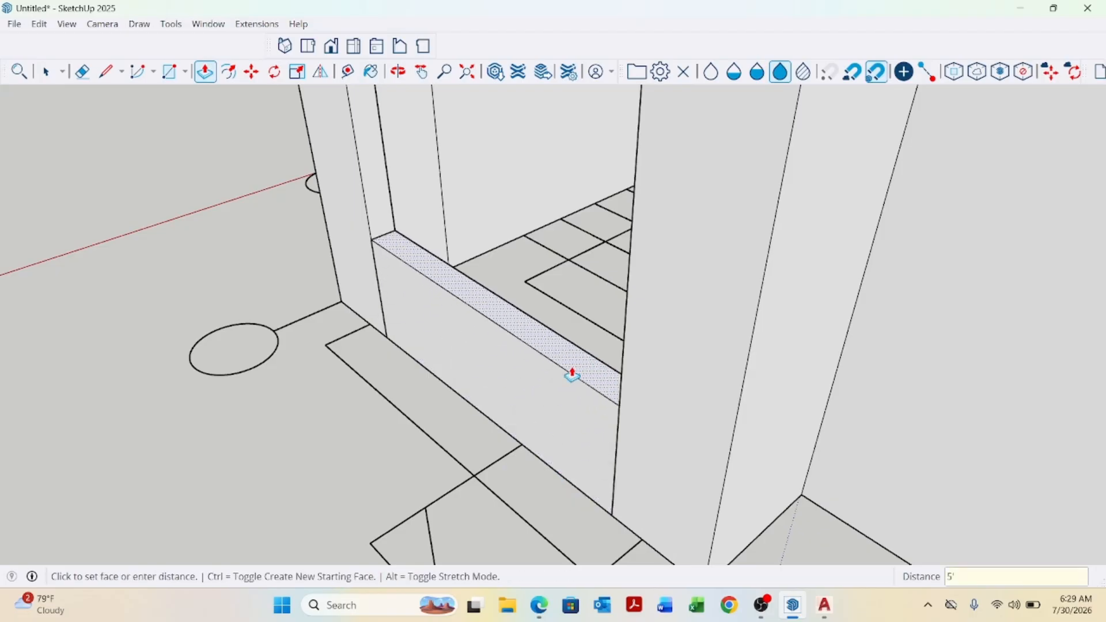
{"action": "key", "text": "Return"}
{"action": "scroll", "coordinate": [571, 375], "scroll_direction": "down", "scroll_amount": 8}
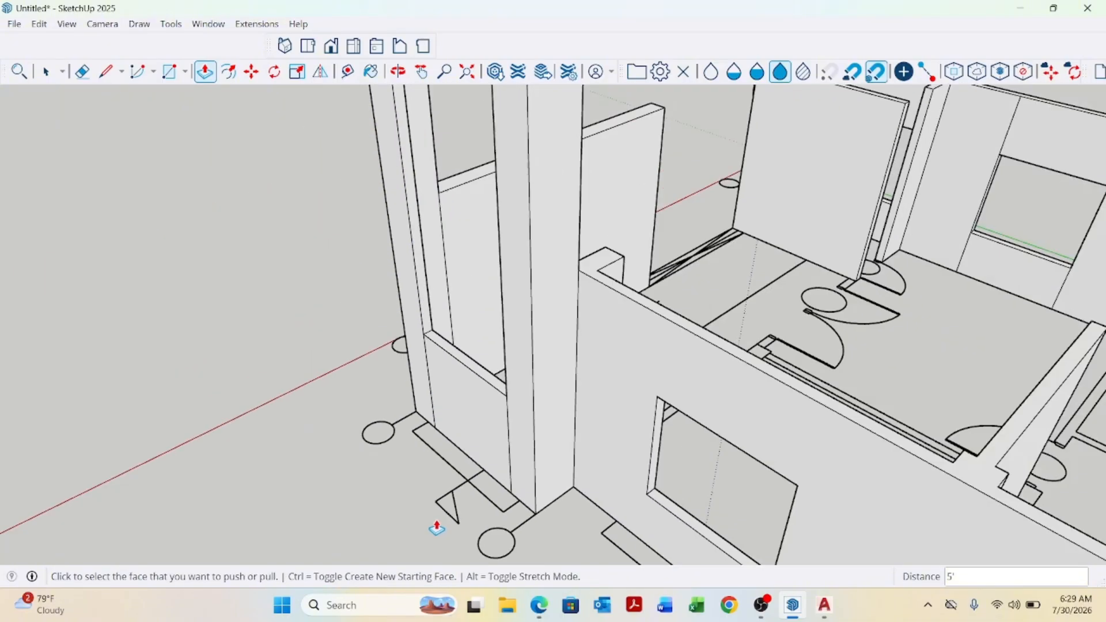
{"action": "scroll", "coordinate": [446, 450], "scroll_direction": "up", "scroll_amount": 5}
{"action": "left_click", "coordinate": [476, 395]}
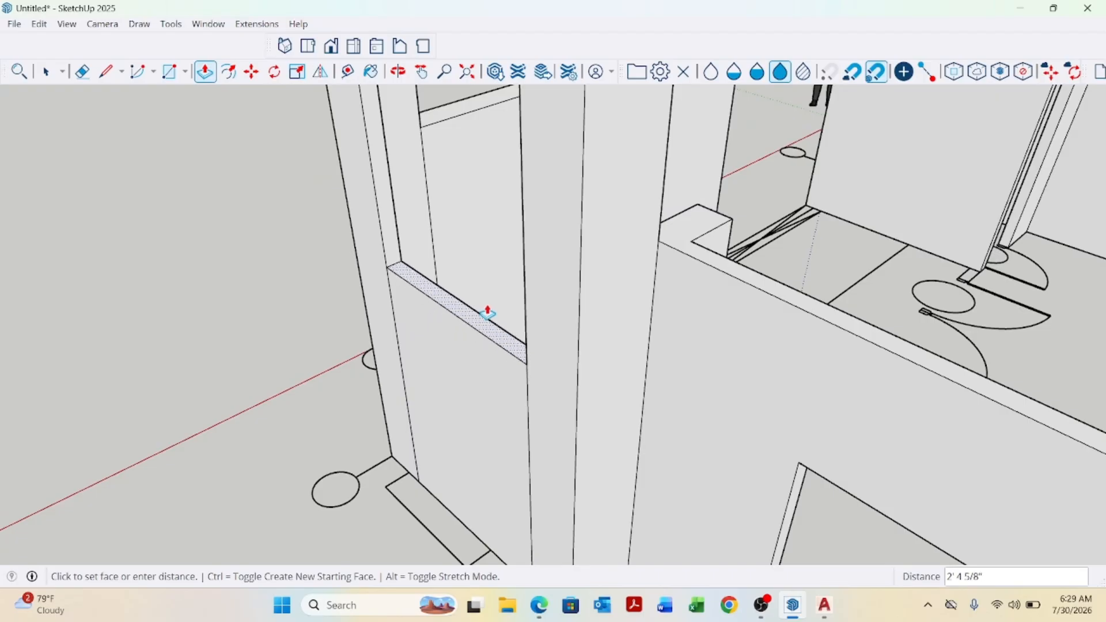
{"action": "type", "text": "2' 6"}
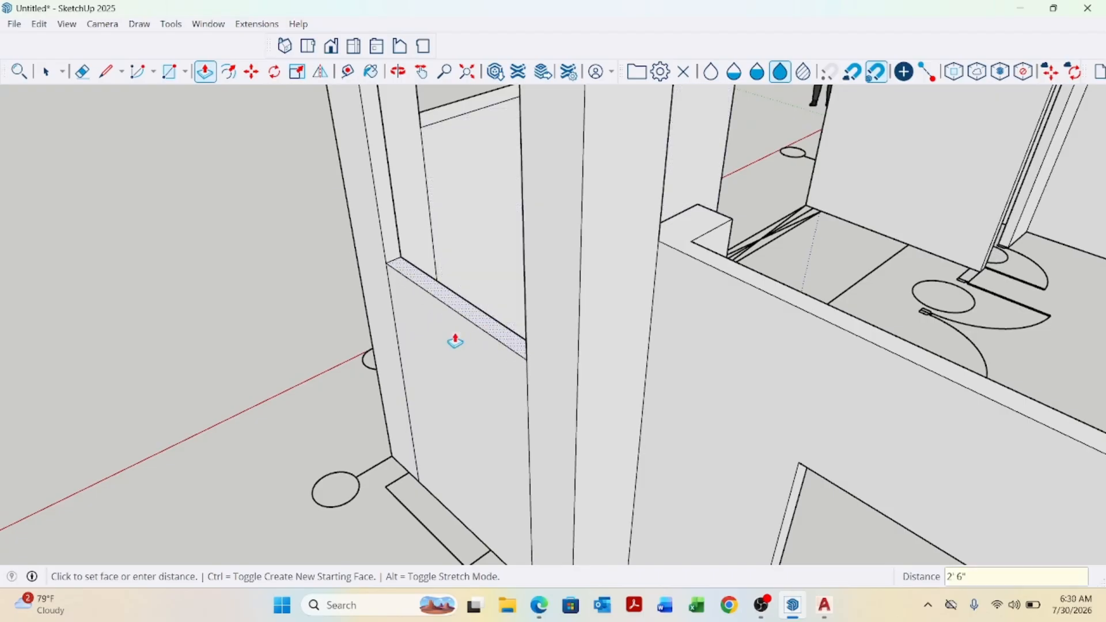
{"action": "middle_click_drag", "start_coordinate": [454, 338], "coordinate": [400, 578]}
Raise the infill's top a further 4'6", then pull it up flush with the top of the stubs.
{"action": "scroll", "coordinate": [415, 453], "scroll_direction": "up", "scroll_amount": 4}
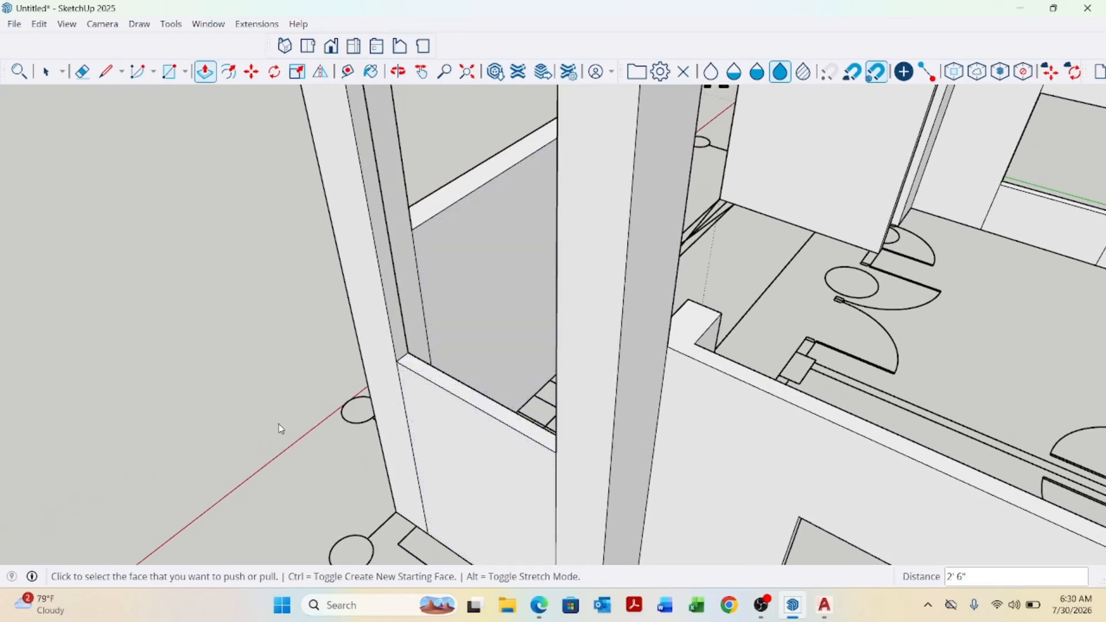
{"action": "scroll", "coordinate": [478, 397], "scroll_direction": "up", "scroll_amount": 1}
{"action": "left_click", "coordinate": [490, 363]}
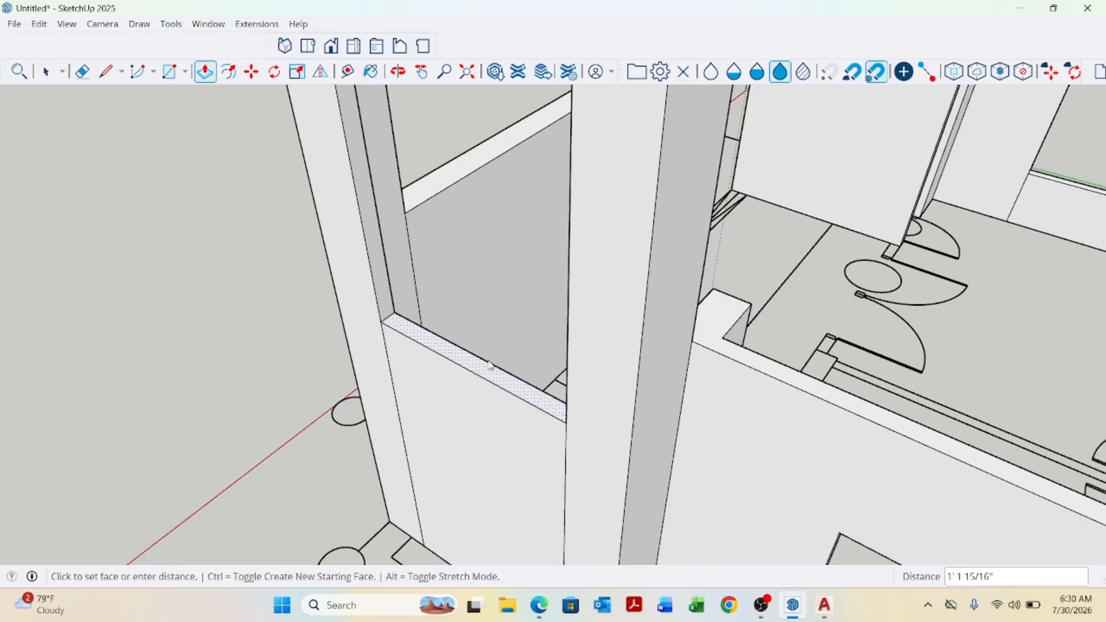
{"action": "scroll", "coordinate": [490, 363], "scroll_direction": "down", "scroll_amount": 8}
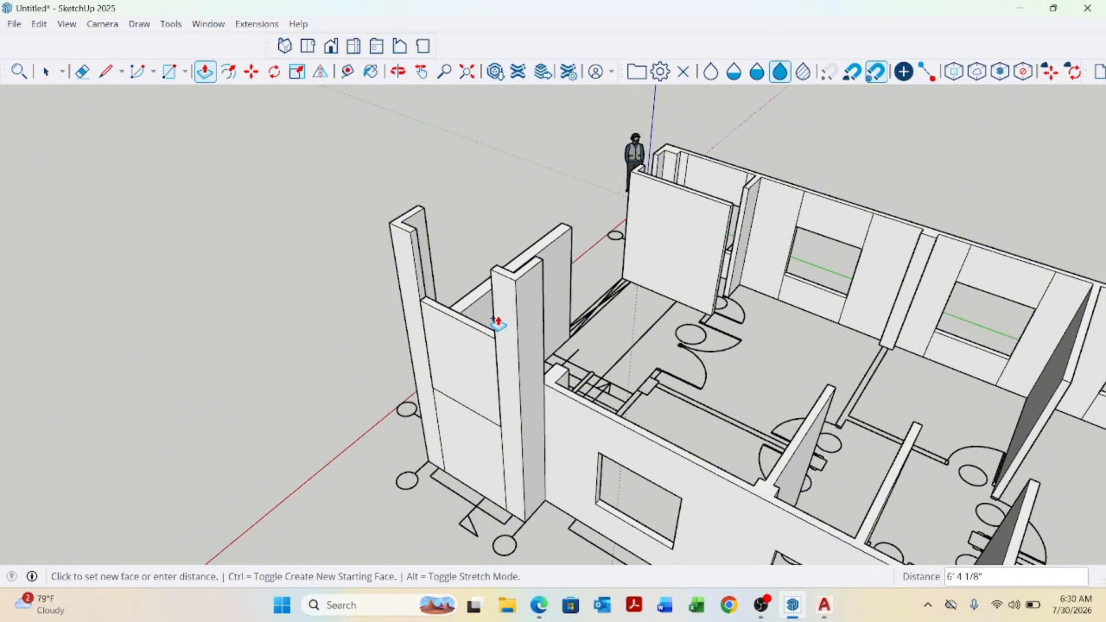
{"action": "type", "text": "4'6"}
{"action": "key", "text": "Return"}
{"action": "scroll", "coordinate": [482, 329], "scroll_direction": "up", "scroll_amount": 5}
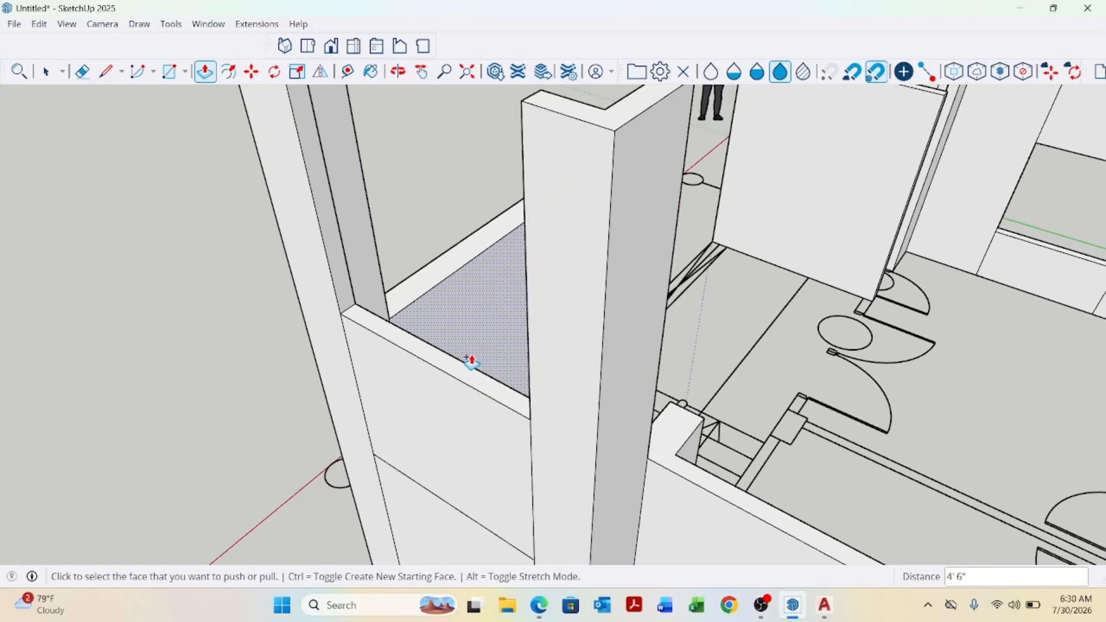
{"action": "left_click", "coordinate": [469, 356]}
{"action": "scroll", "coordinate": [471, 351], "scroll_direction": "down", "scroll_amount": 5}
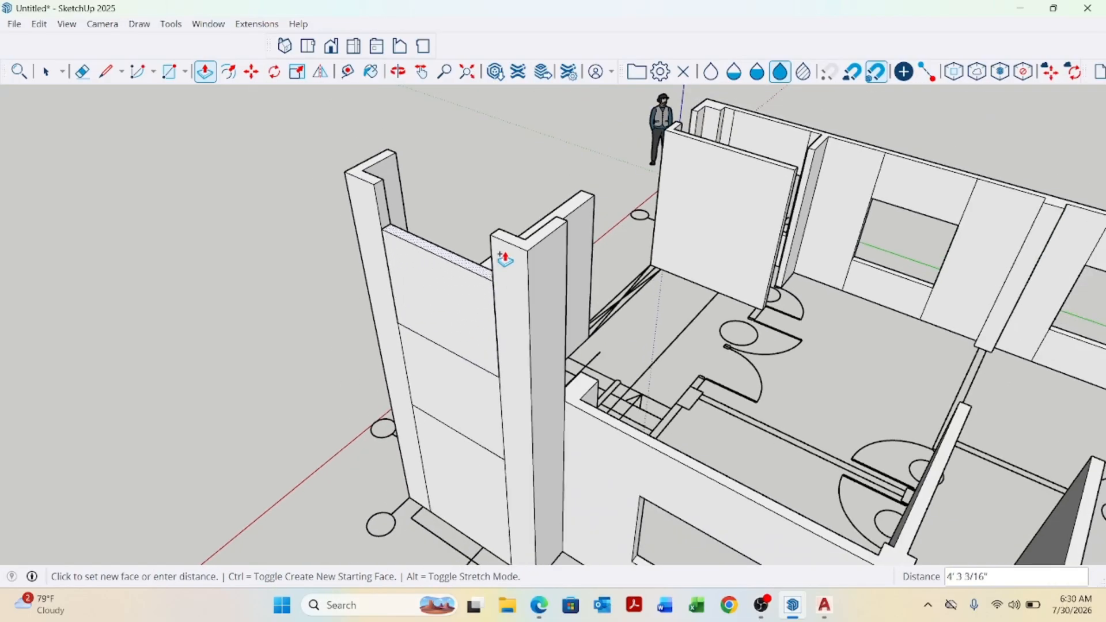
{"action": "left_click", "coordinate": [521, 242]}
Draw a rectangle about 1'8" by 10" over the small notch at the foot of the stairs.
{"action": "scroll", "coordinate": [511, 281], "scroll_direction": "down", "scroll_amount": 4}
{"action": "middle_click_drag", "start_coordinate": [600, 371], "coordinate": [367, 370]}
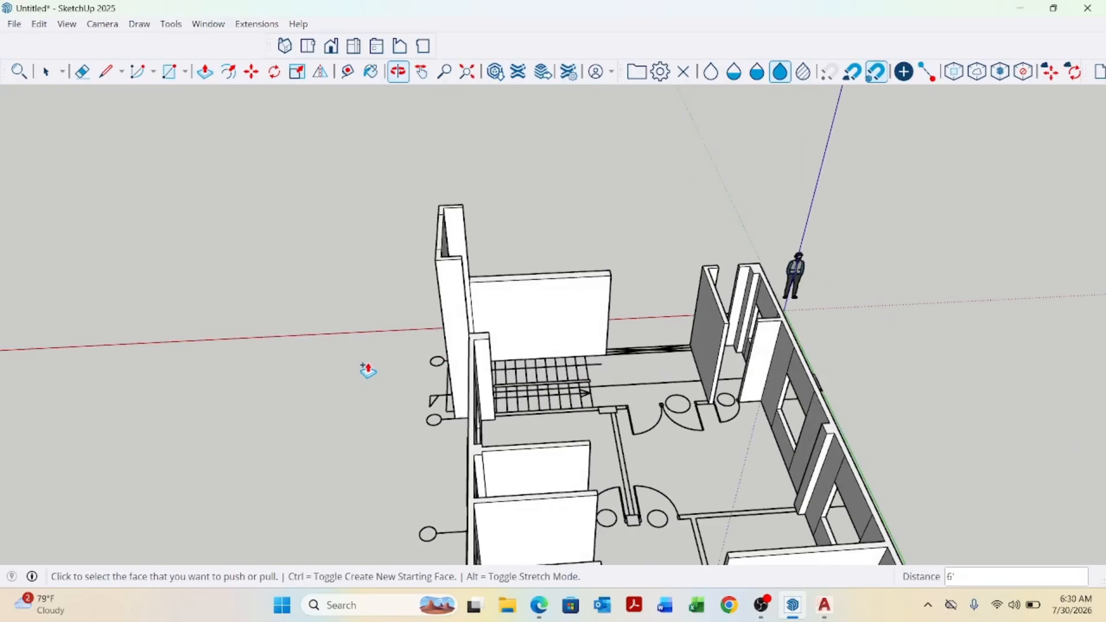
{"action": "middle_click_drag", "start_coordinate": [541, 332], "coordinate": [361, 378]}
{"action": "scroll", "coordinate": [484, 397], "scroll_direction": "up", "scroll_amount": 2}
{"action": "scroll", "coordinate": [548, 413], "scroll_direction": "up", "scroll_amount": 4}
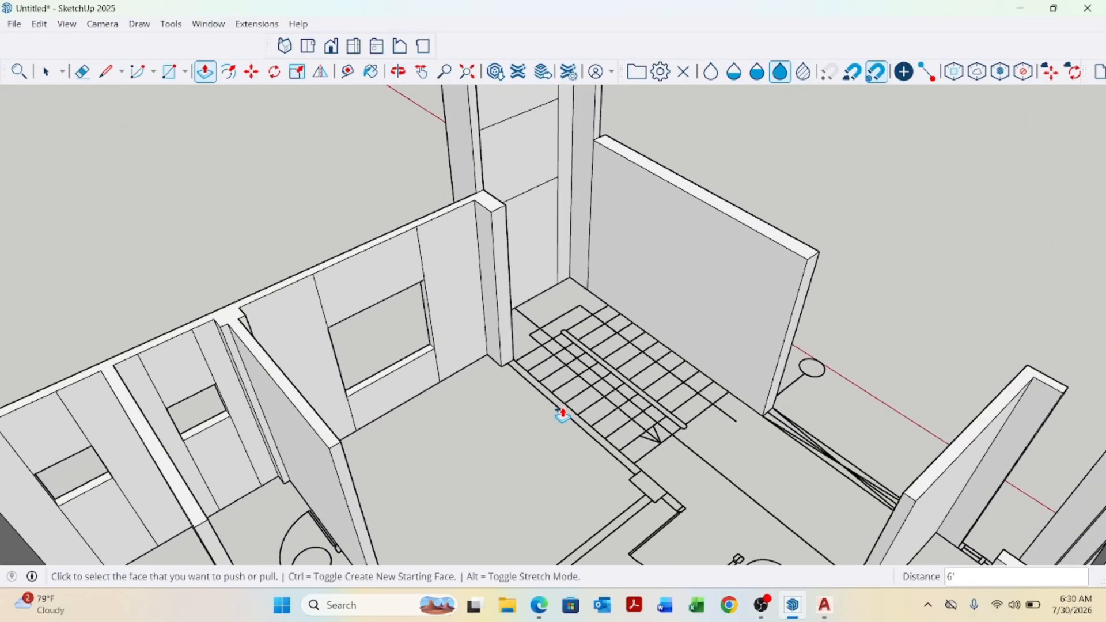
{"action": "key", "text": "space"}
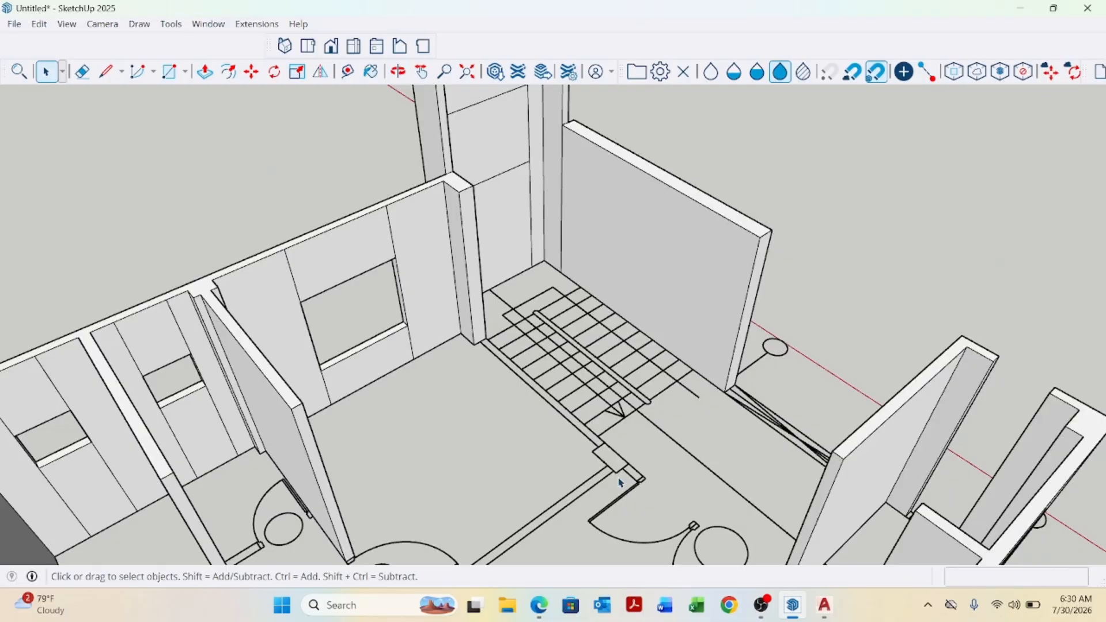
{"action": "key", "text": "r"}
{"action": "scroll", "coordinate": [625, 463], "scroll_direction": "up", "scroll_amount": 4}
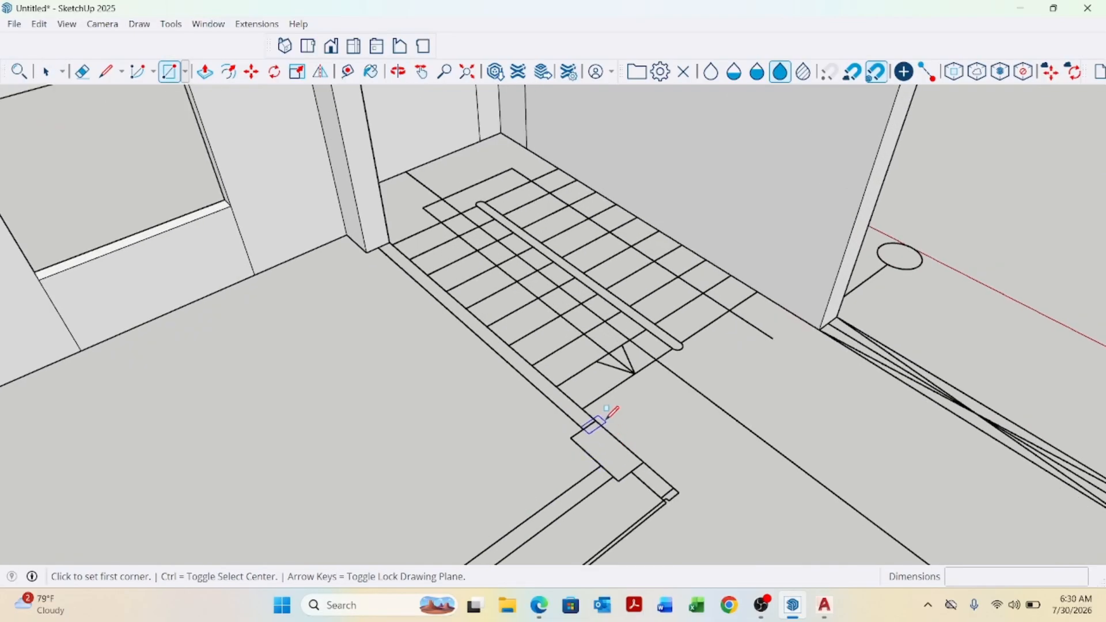
{"action": "left_click", "coordinate": [597, 420]}
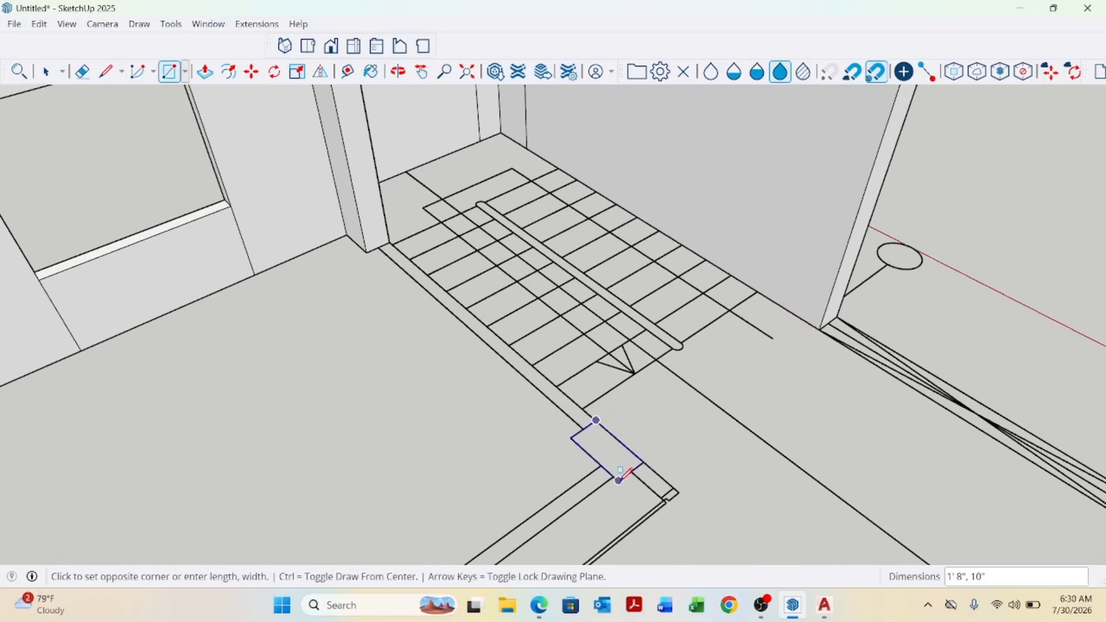
{"action": "left_click", "coordinate": [618, 481]}
{"action": "key", "text": "p"}
{"action": "left_click", "coordinate": [622, 468]}
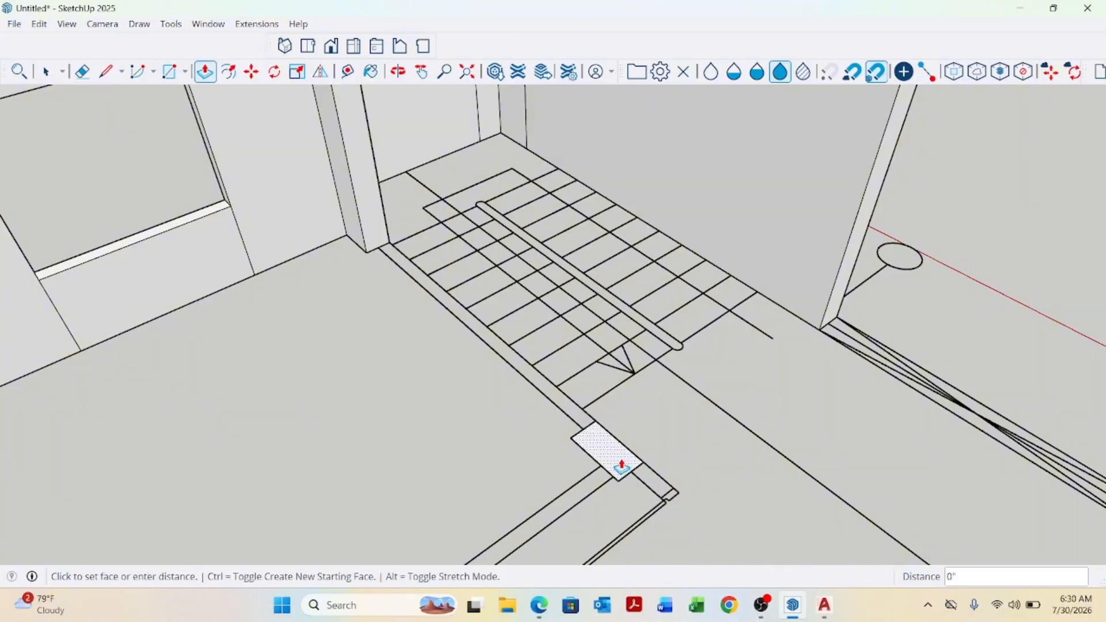
{"action": "key", "text": "Escape"}
{"action": "scroll", "coordinate": [353, 227], "scroll_direction": "up", "scroll_amount": 3}
{"action": "key", "text": "space"}
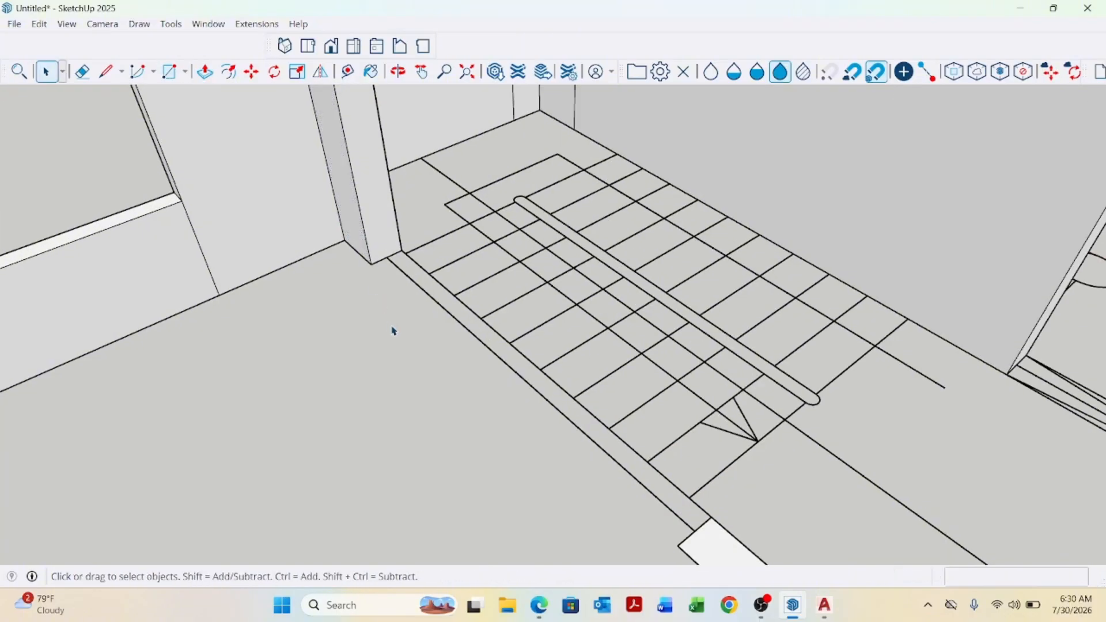
Draw a rectangle about 9'8" long over the thin strip along the side of the stairs.
{"action": "key", "text": "r"}
{"action": "scroll", "coordinate": [395, 301], "scroll_direction": "up", "scroll_amount": 2}
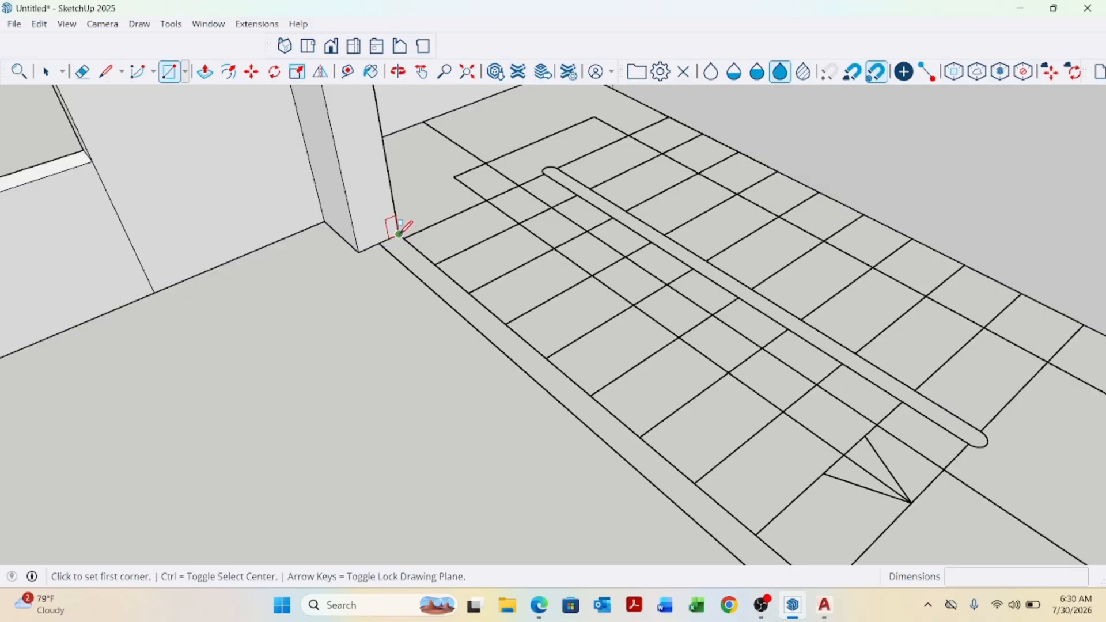
{"action": "left_click", "coordinate": [399, 233]}
{"action": "scroll", "coordinate": [399, 233], "scroll_direction": "down", "scroll_amount": 2}
{"action": "left_click", "coordinate": [649, 480]}
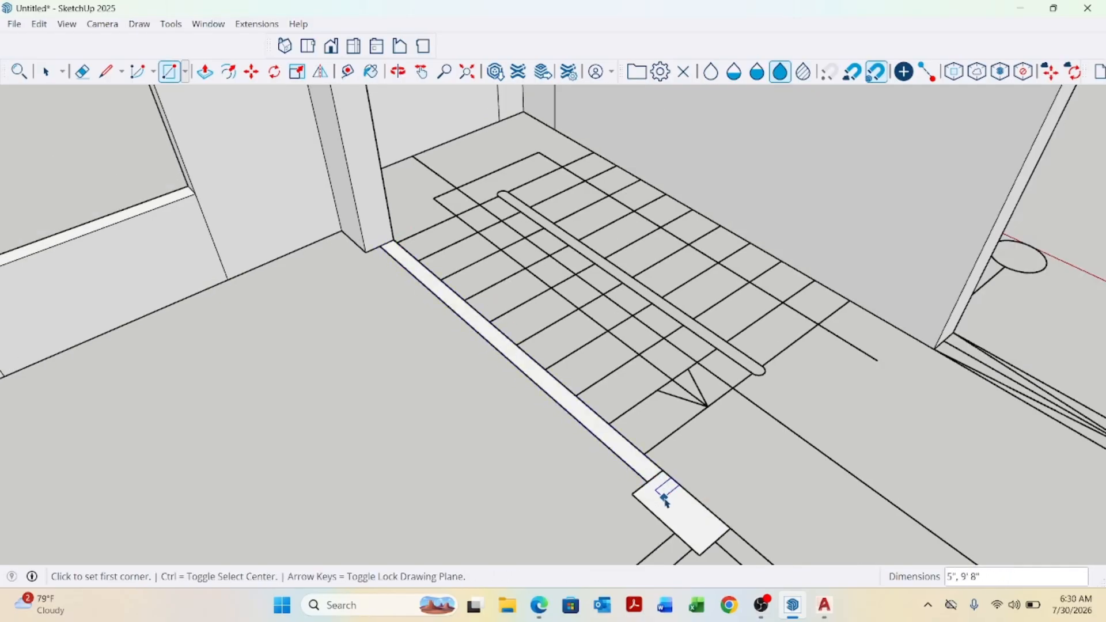
{"action": "key", "text": "space"}
{"action": "scroll", "coordinate": [663, 484], "scroll_direction": "up", "scroll_amount": 1}
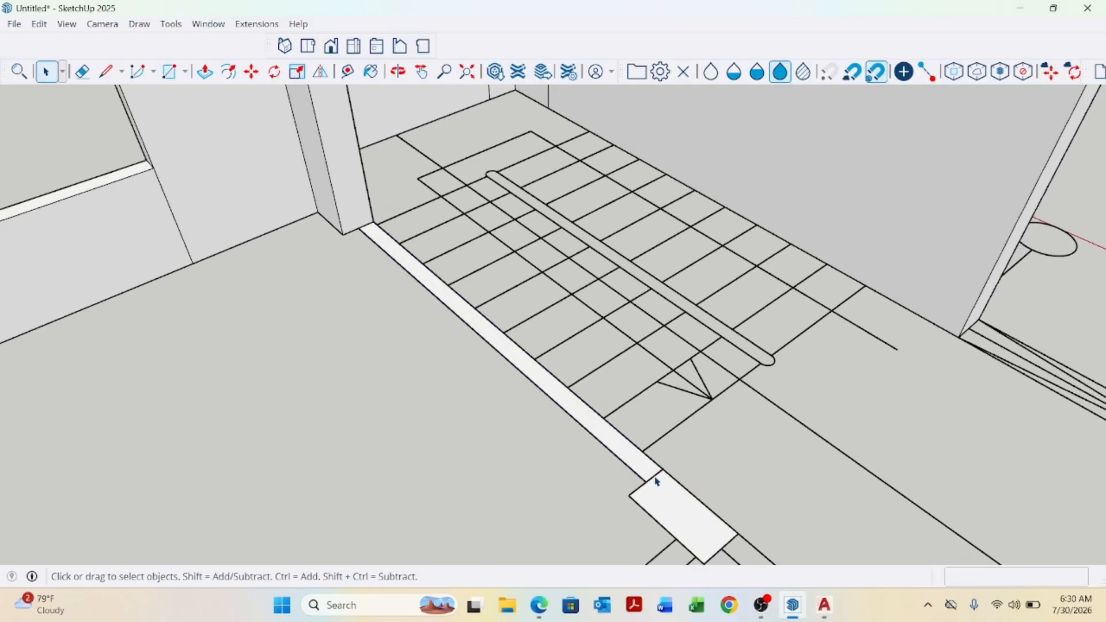
Push/pull the notch rectangle at the foot of the stairs up, then raise it to full wall height.
{"action": "key", "text": "p"}
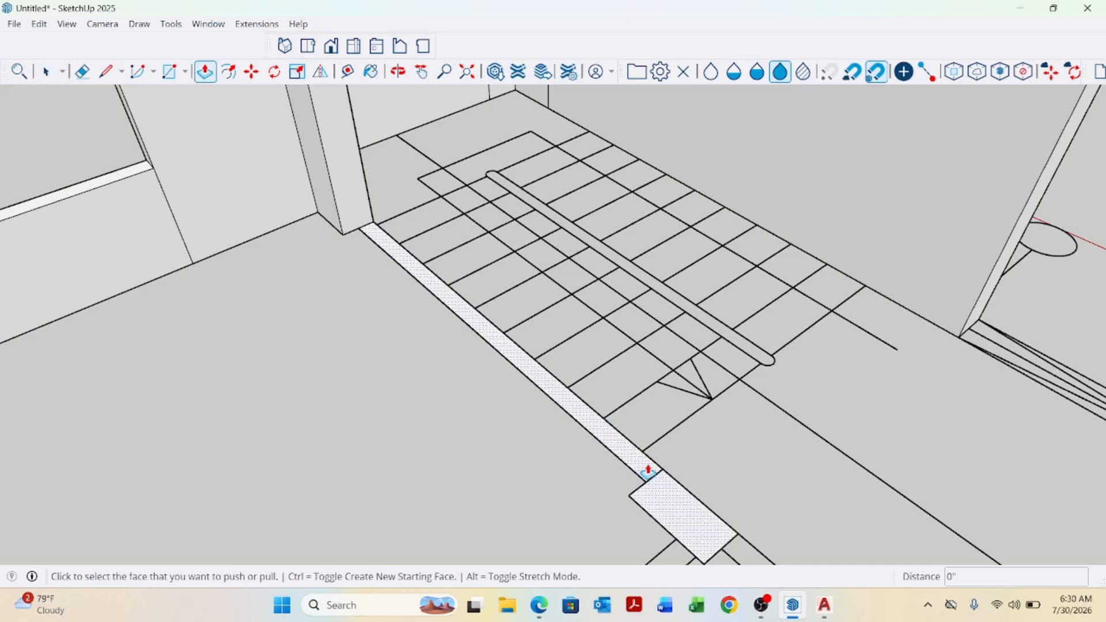
{"action": "left_click", "coordinate": [672, 494]}
{"action": "scroll", "coordinate": [647, 390], "scroll_direction": "down", "scroll_amount": 5}
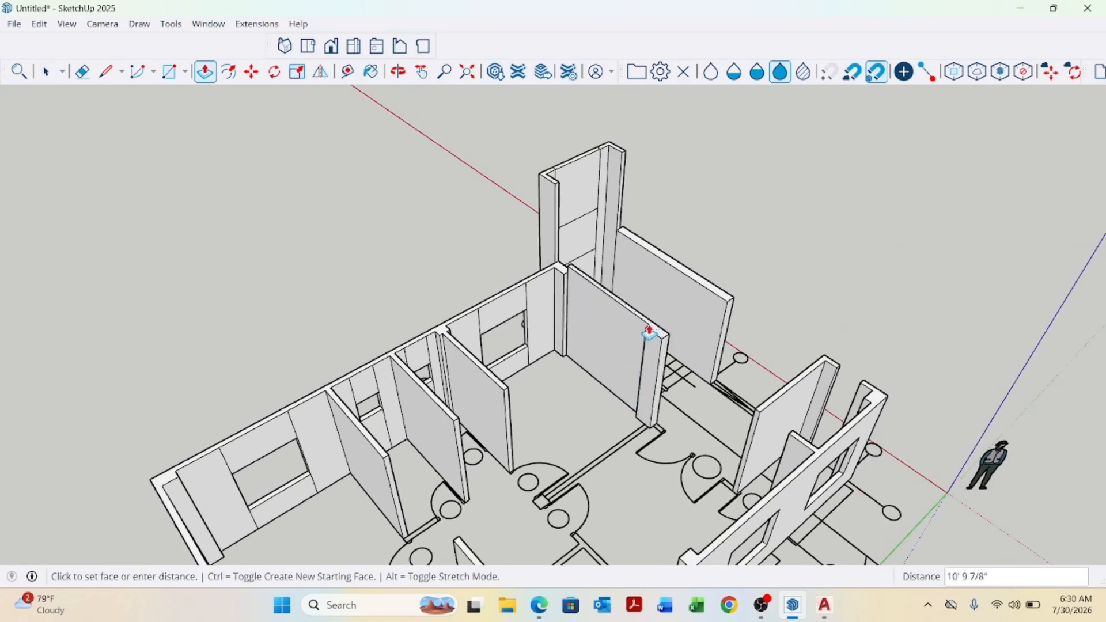
{"action": "left_click", "coordinate": [730, 306]}
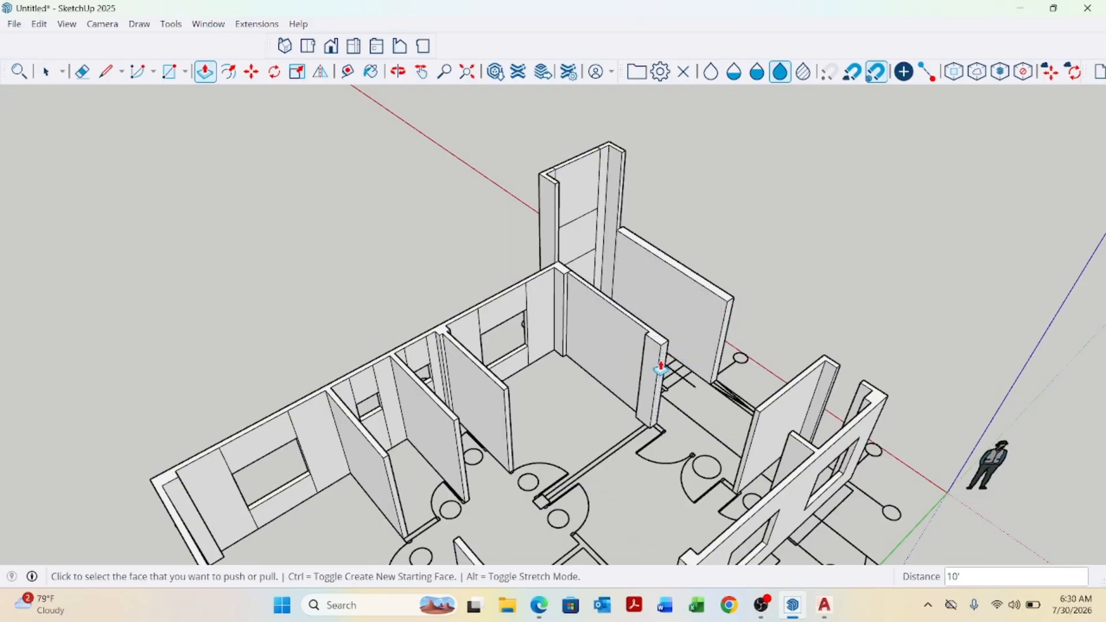
{"action": "scroll", "coordinate": [639, 341], "scroll_direction": "up", "scroll_amount": 2}
{"action": "left_click", "coordinate": [666, 346]}
{"action": "scroll", "coordinate": [661, 343], "scroll_direction": "down", "scroll_amount": 2}
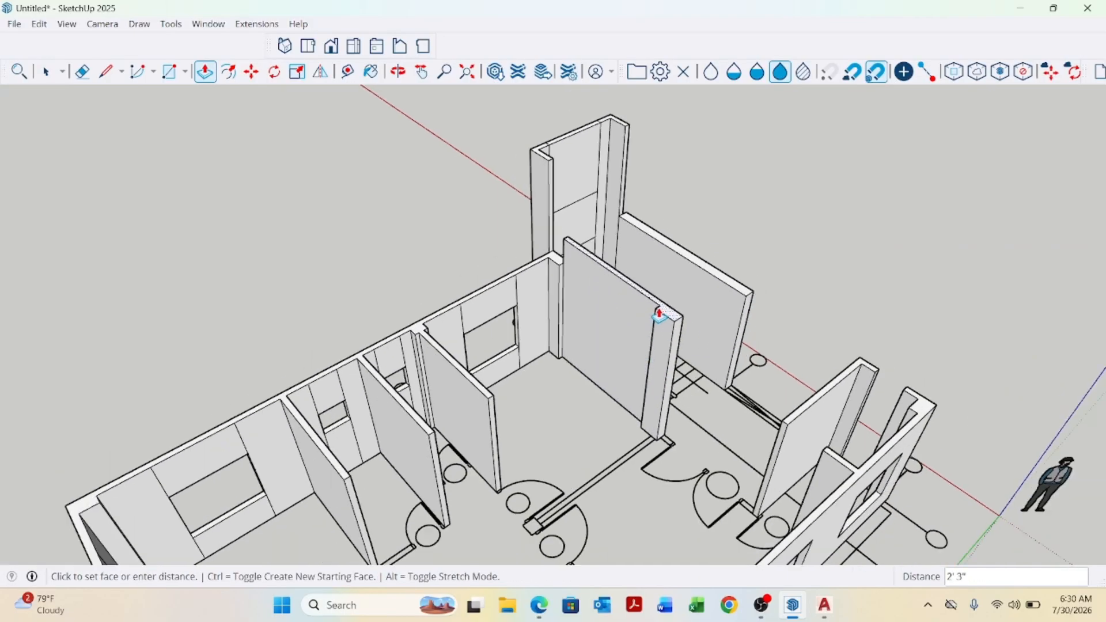
{"action": "left_click", "coordinate": [548, 167]}
{"action": "scroll", "coordinate": [563, 260], "scroll_direction": "up", "scroll_amount": 5}
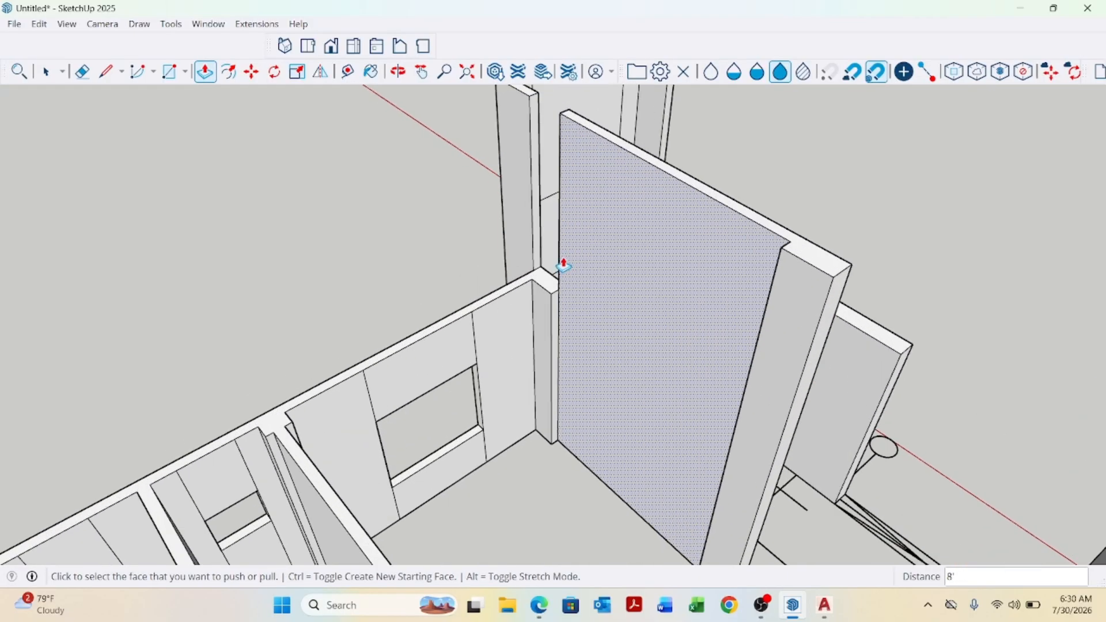
Draw a rectangle 1'8" by 10" on top of the wall end beside the stairs.
{"action": "key", "text": "r"}
{"action": "scroll", "coordinate": [570, 270], "scroll_direction": "up", "scroll_amount": 1}
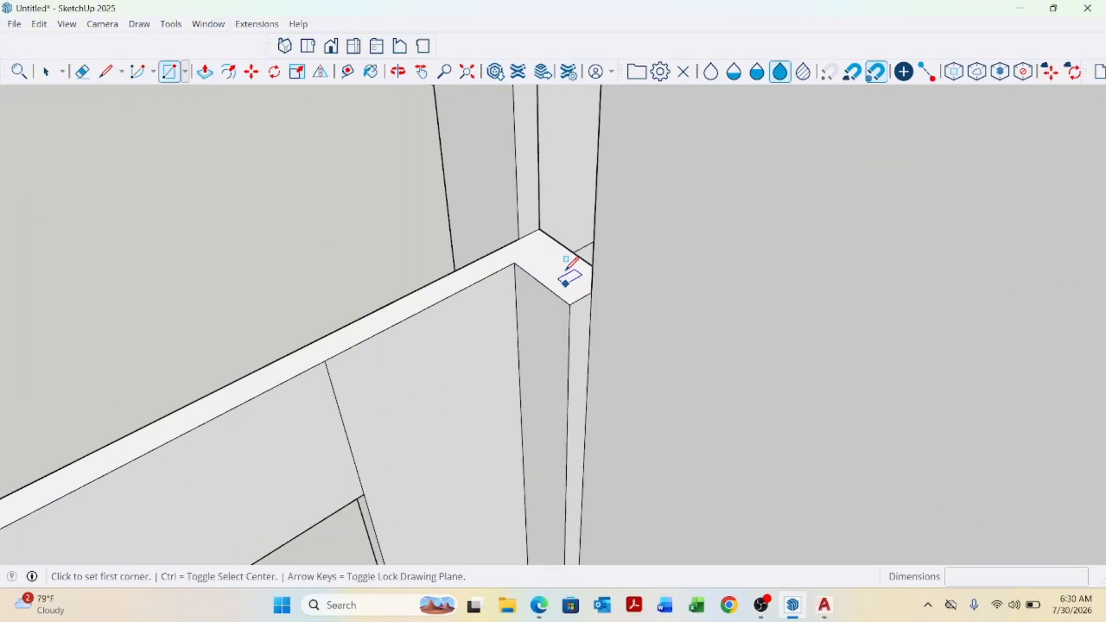
{"action": "left_click", "coordinate": [540, 228]}
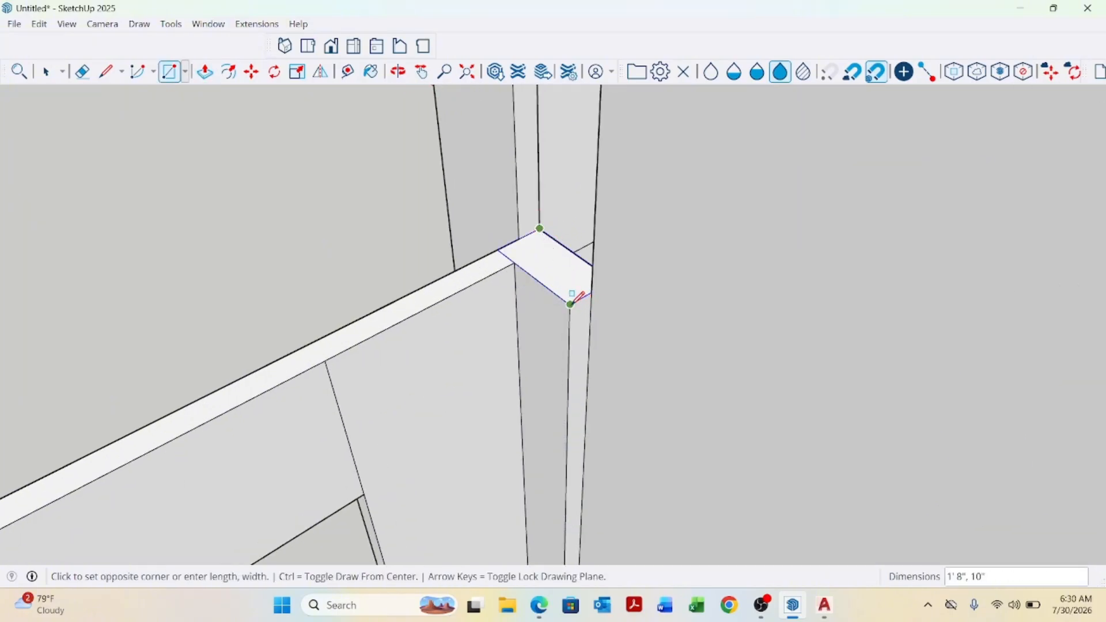
{"action": "left_click", "coordinate": [570, 304]}
Push/pull the new rectangle down 8' through the wall end.
{"action": "key", "text": "p"}
{"action": "left_click", "coordinate": [567, 281]}
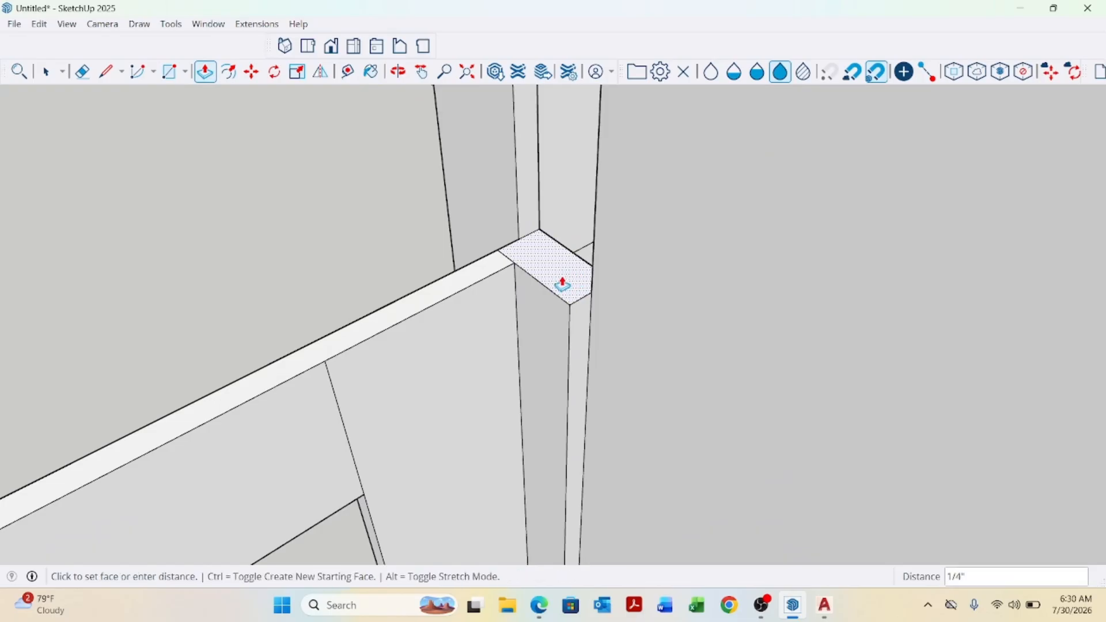
{"action": "scroll", "coordinate": [562, 294], "scroll_direction": "down", "scroll_amount": 5}
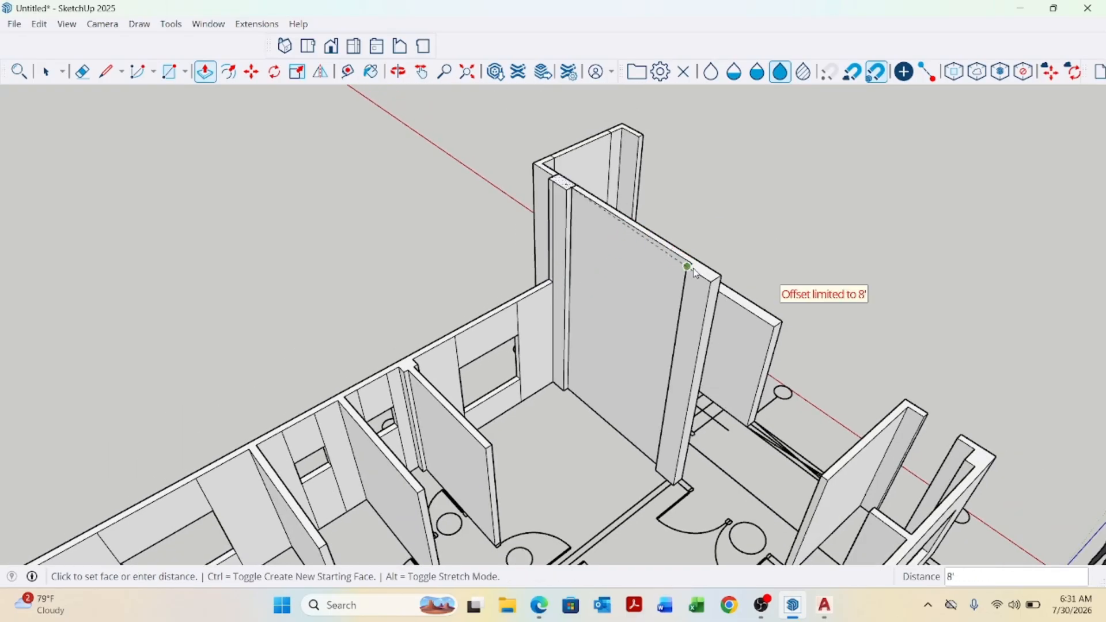
{"action": "left_click", "coordinate": [696, 272]}
Push/pull the wall face beside the stairs outward about 14'.
{"action": "middle_click_drag", "start_coordinate": [579, 310], "coordinate": [590, 401]}
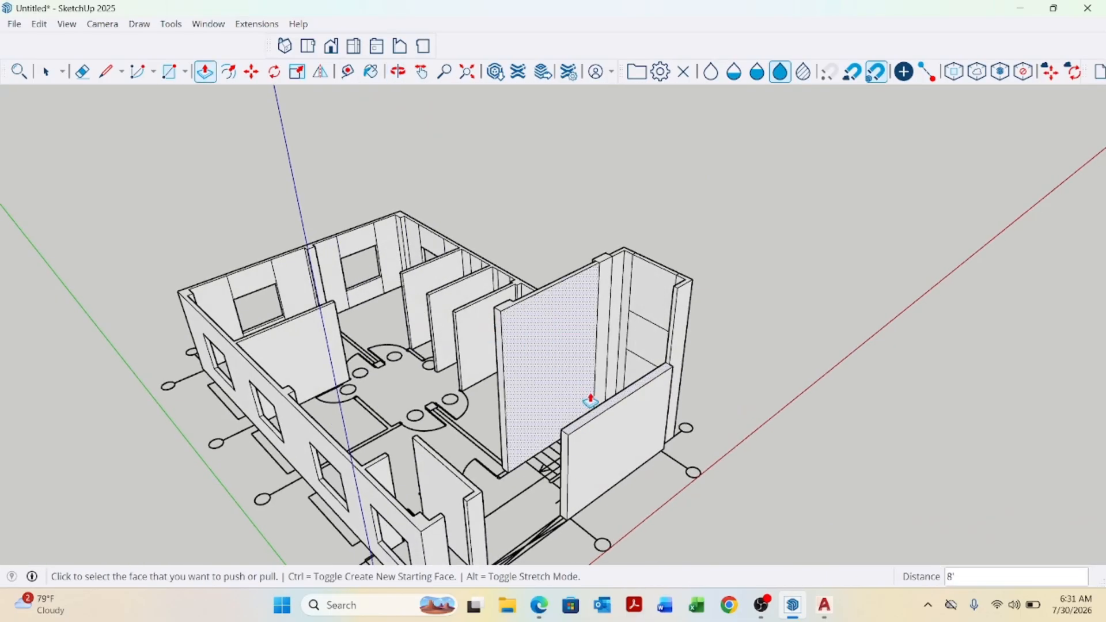
{"action": "scroll", "coordinate": [590, 400], "scroll_direction": "up", "scroll_amount": 1}
{"action": "left_click", "coordinate": [589, 432]}
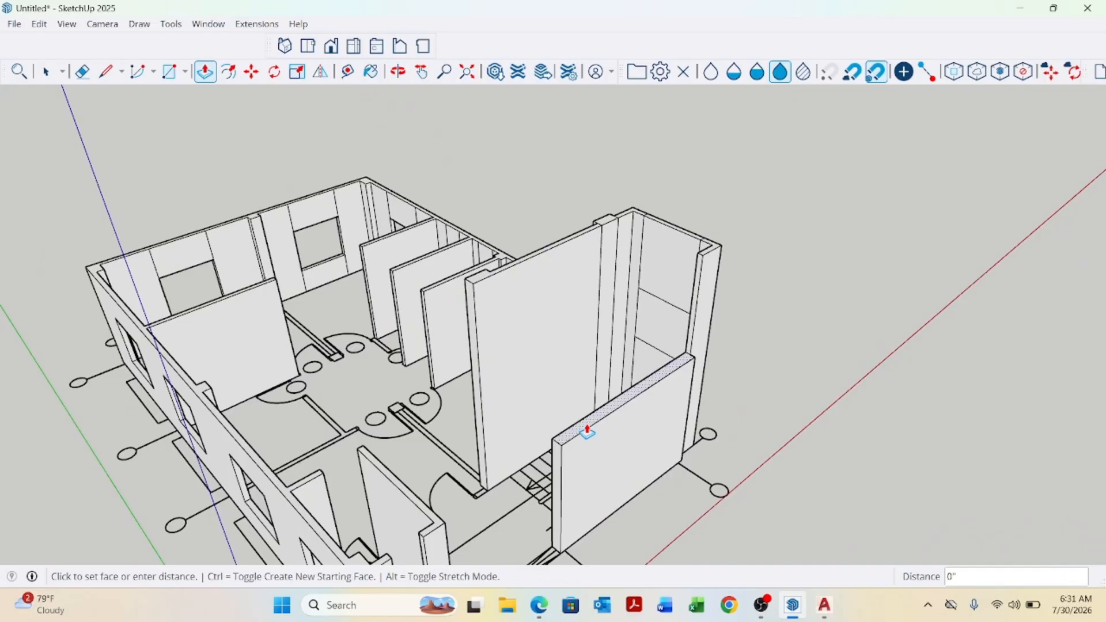
{"action": "left_click", "coordinate": [719, 250]}
Select all of the modelled ground floor geometry and make it a group.
{"action": "scroll", "coordinate": [676, 364], "scroll_direction": "down", "scroll_amount": 5}
{"action": "mouse_move", "coordinate": [679, 380]}
{"action": "middle_mouse_down"}
{"action": "mouse_move", "coordinate": [792, 398]}
{"action": "mouse_move", "coordinate": [665, 387]}
{"action": "middle_mouse_up"}
{"action": "key", "text": "space"}
{"action": "scroll", "coordinate": [664, 387], "scroll_direction": "down", "scroll_amount": 4}
{"action": "middle_click_drag", "start_coordinate": [726, 401], "coordinate": [632, 402]}
{"action": "scroll", "coordinate": [632, 402], "scroll_direction": "up", "scroll_amount": 1}
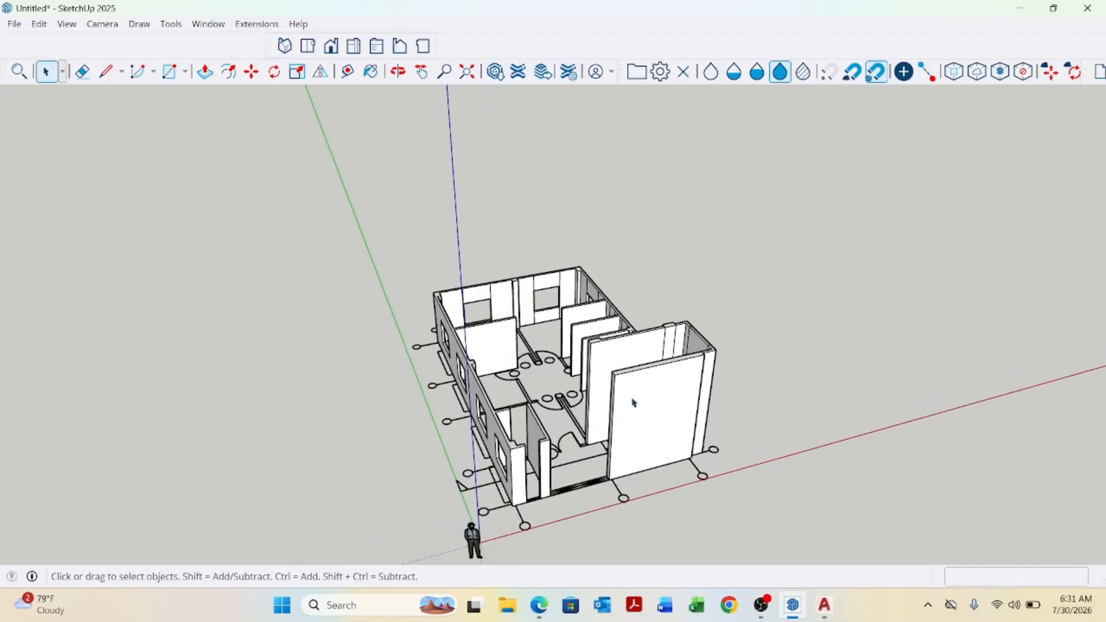
{"action": "triple_click", "coordinate": [633, 402]}
{"action": "right_click", "coordinate": [634, 402]}
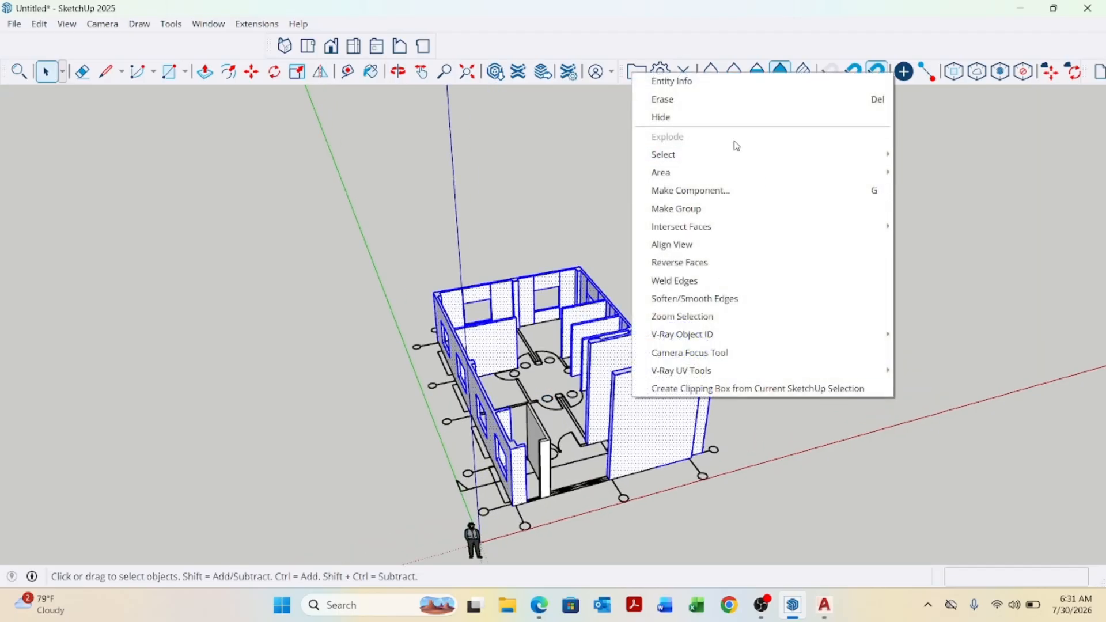
{"action": "left_click", "coordinate": [679, 209]}
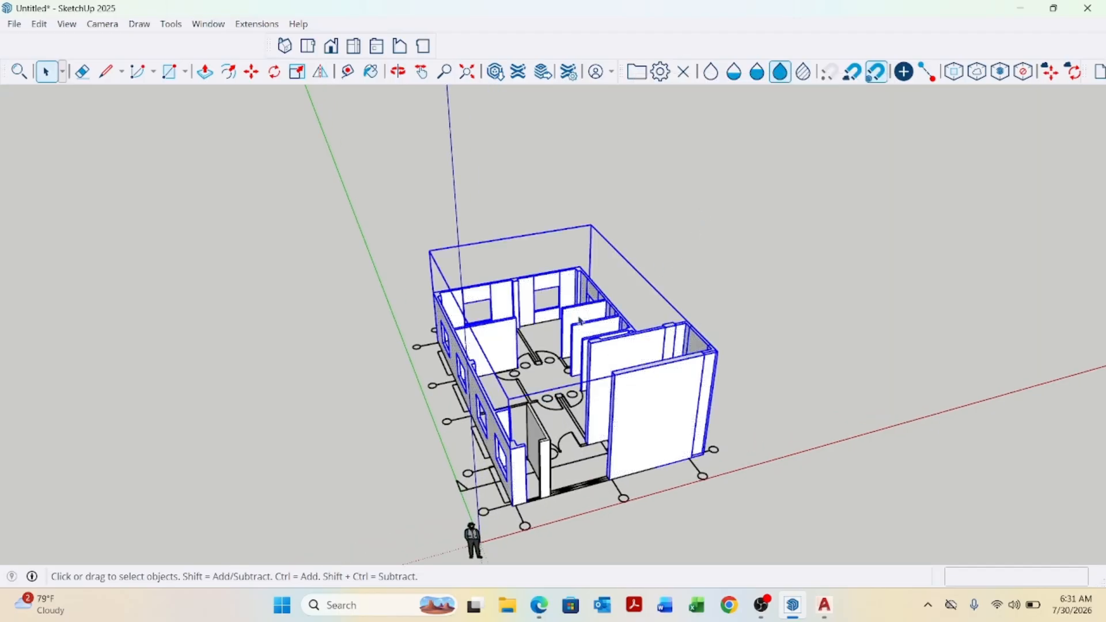
Copy the imported AutoCAD plan about 40'8" along the red axis, beside the model.
{"action": "scroll", "coordinate": [637, 435], "scroll_direction": "down", "scroll_amount": 3}
{"action": "middle_click_drag", "start_coordinate": [637, 435], "coordinate": [479, 469]}
{"action": "left_click", "coordinate": [517, 390]}
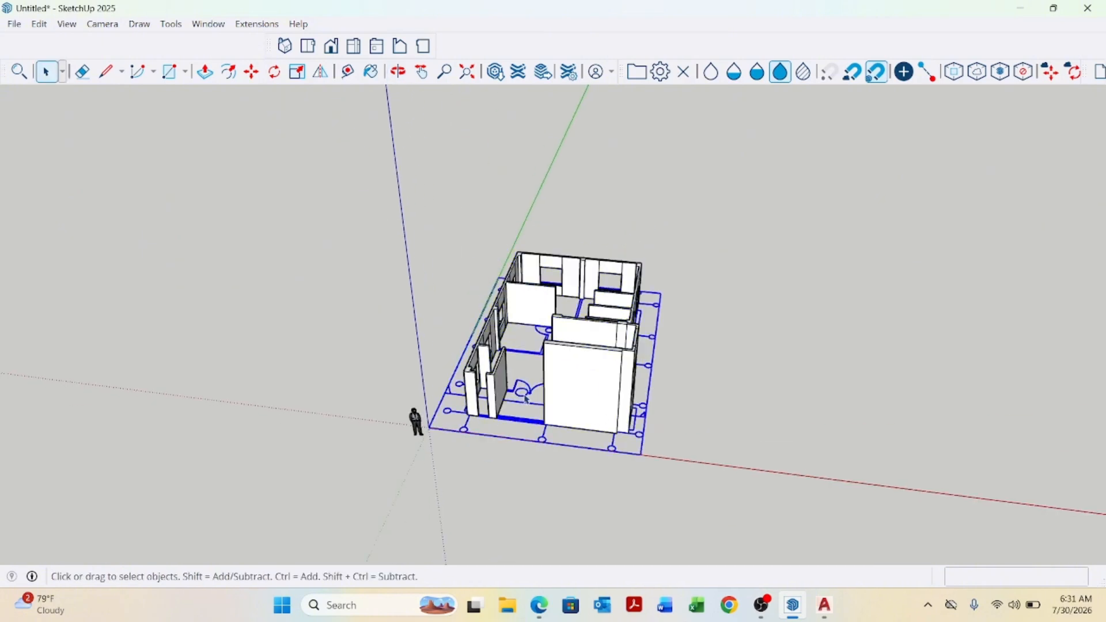
{"action": "key", "text": "m"}
{"action": "left_click", "coordinate": [592, 491]}
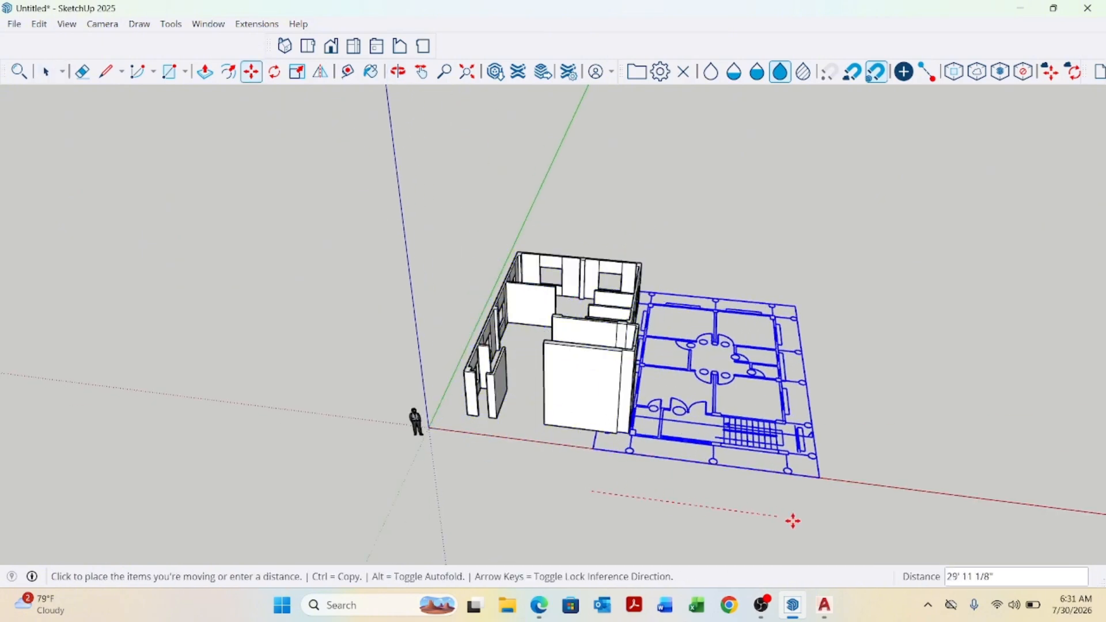
{"action": "scroll", "coordinate": [819, 525], "scroll_direction": "down", "scroll_amount": 2}
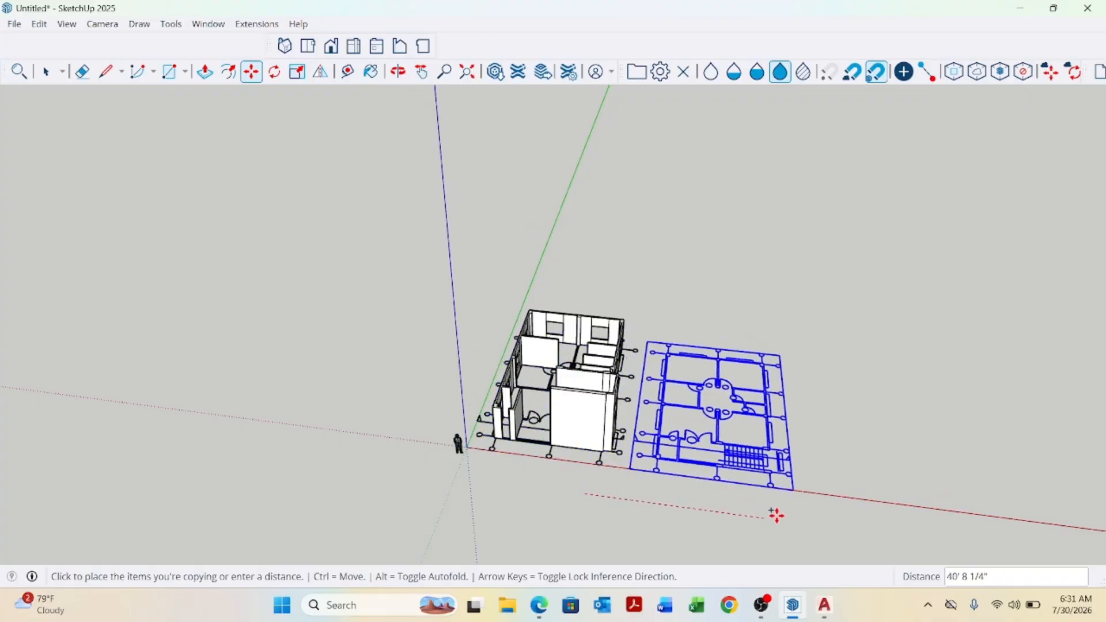
{"action": "left_click", "coordinate": [828, 524]}
{"action": "scroll", "coordinate": [457, 402], "scroll_direction": "down", "scroll_amount": 2}
{"action": "key", "text": "space"}
{"action": "middle_click_drag", "start_coordinate": [732, 484], "coordinate": [587, 484]}
{"action": "scroll", "coordinate": [684, 497], "scroll_direction": "up", "scroll_amount": 2}
{"action": "left_click", "coordinate": [686, 500]}
Draw a line on the copied plan from the stair-side wall corner to the far outer corner.
{"action": "scroll", "coordinate": [594, 469], "scroll_direction": "up", "scroll_amount": 3}
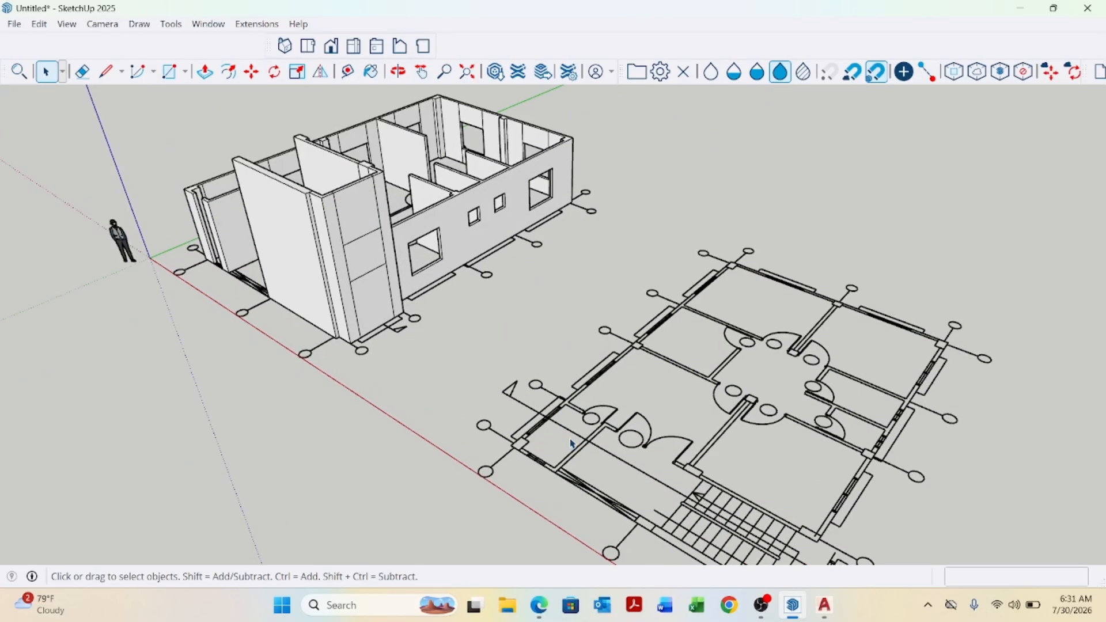
{"action": "key", "text": "l"}
{"action": "scroll", "coordinate": [572, 444], "scroll_direction": "down", "scroll_amount": 3}
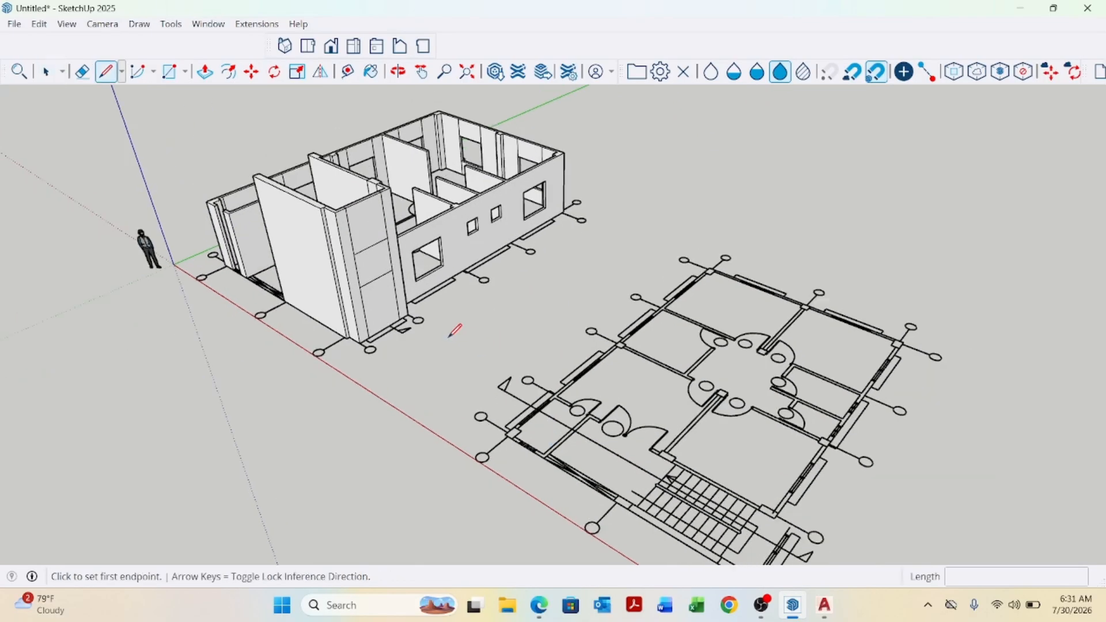
{"action": "scroll", "coordinate": [514, 398], "scroll_direction": "up", "scroll_amount": 5}
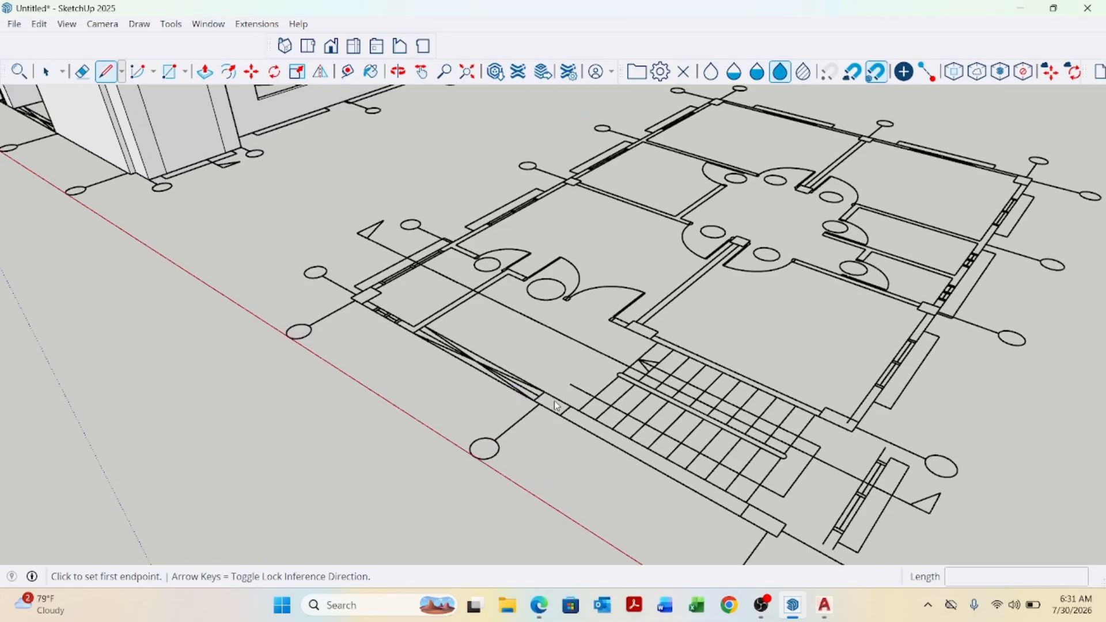
{"action": "scroll", "coordinate": [556, 405], "scroll_direction": "up", "scroll_amount": 4}
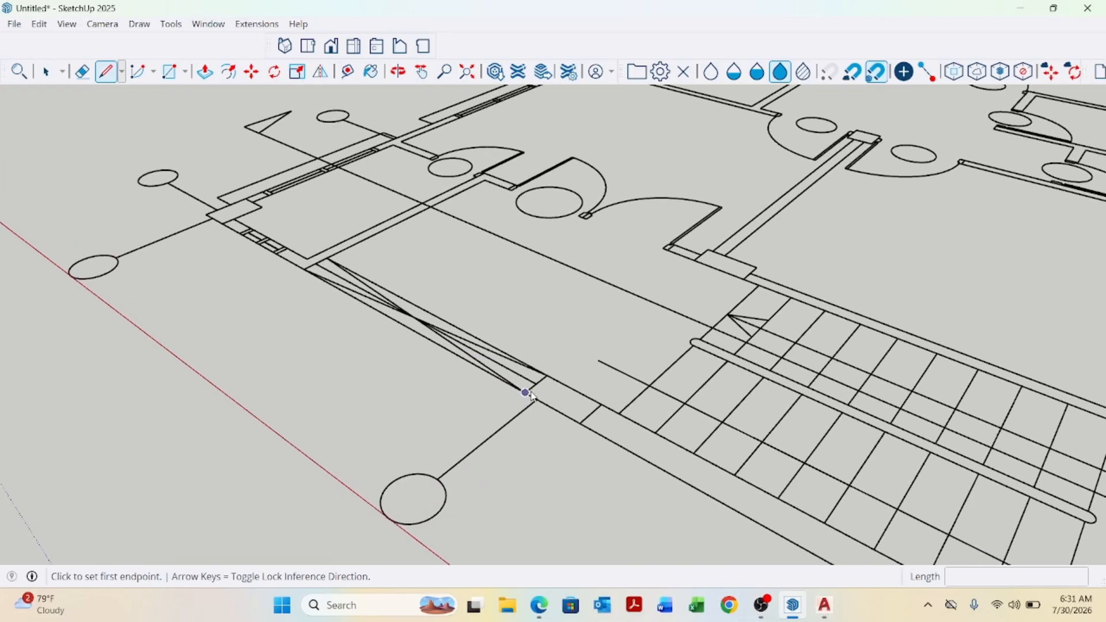
{"action": "left_click", "coordinate": [525, 392]}
{"action": "scroll", "coordinate": [596, 351], "scroll_direction": "down", "scroll_amount": 2}
{"action": "scroll", "coordinate": [634, 322], "scroll_direction": "up", "scroll_amount": 3}
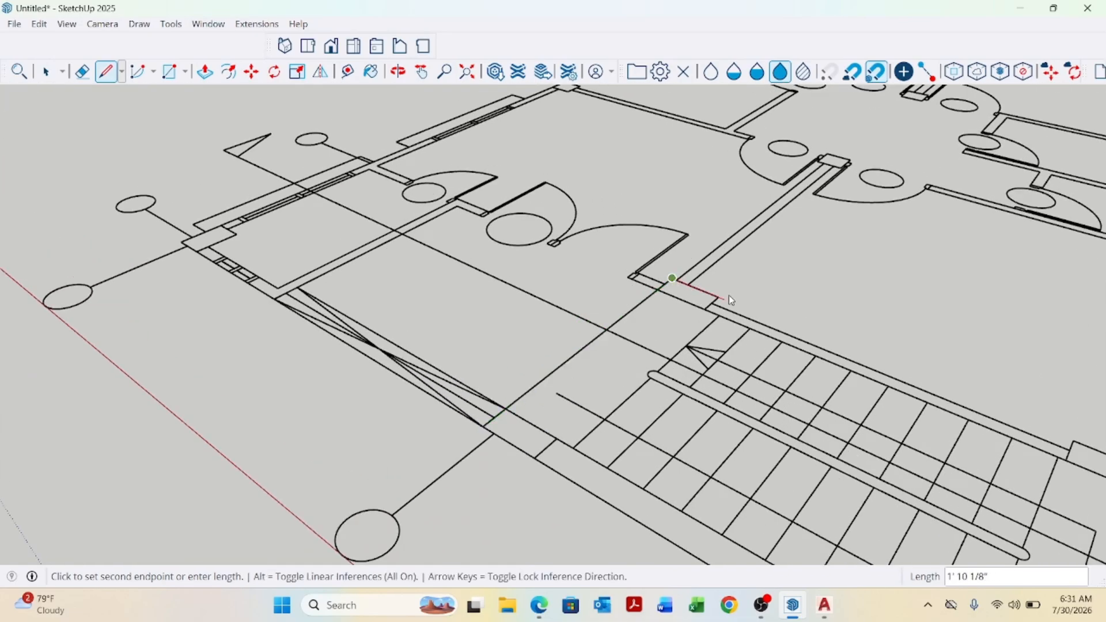
{"action": "scroll", "coordinate": [727, 297], "scroll_direction": "up", "scroll_amount": 1}
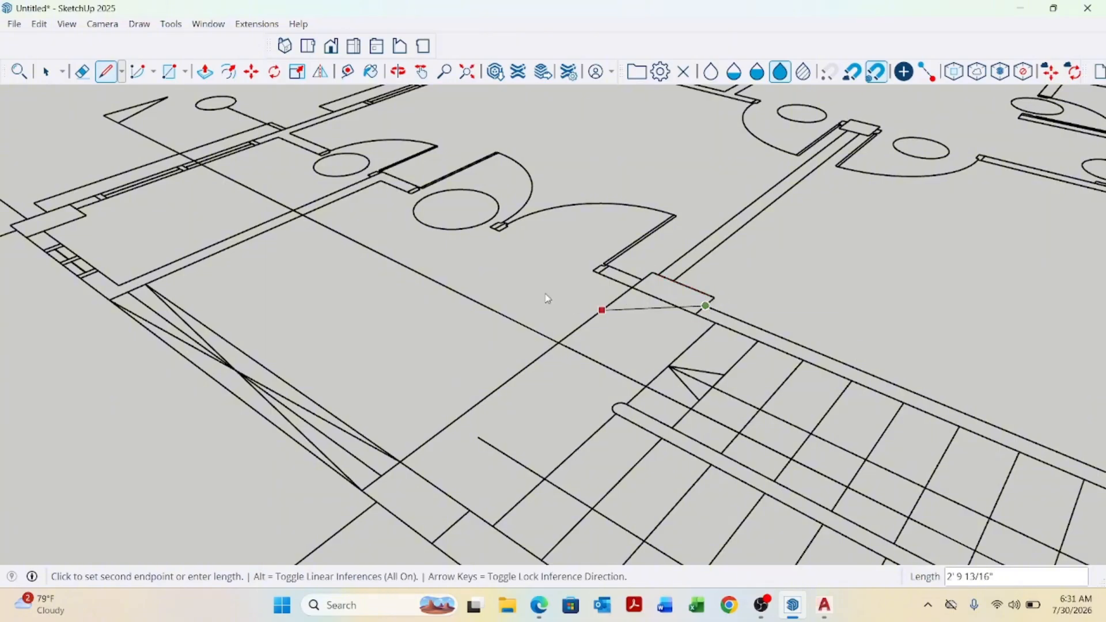
{"action": "scroll", "coordinate": [545, 298], "scroll_direction": "down", "scroll_amount": 4}
{"action": "scroll", "coordinate": [731, 378], "scroll_direction": "up", "scroll_amount": 1}
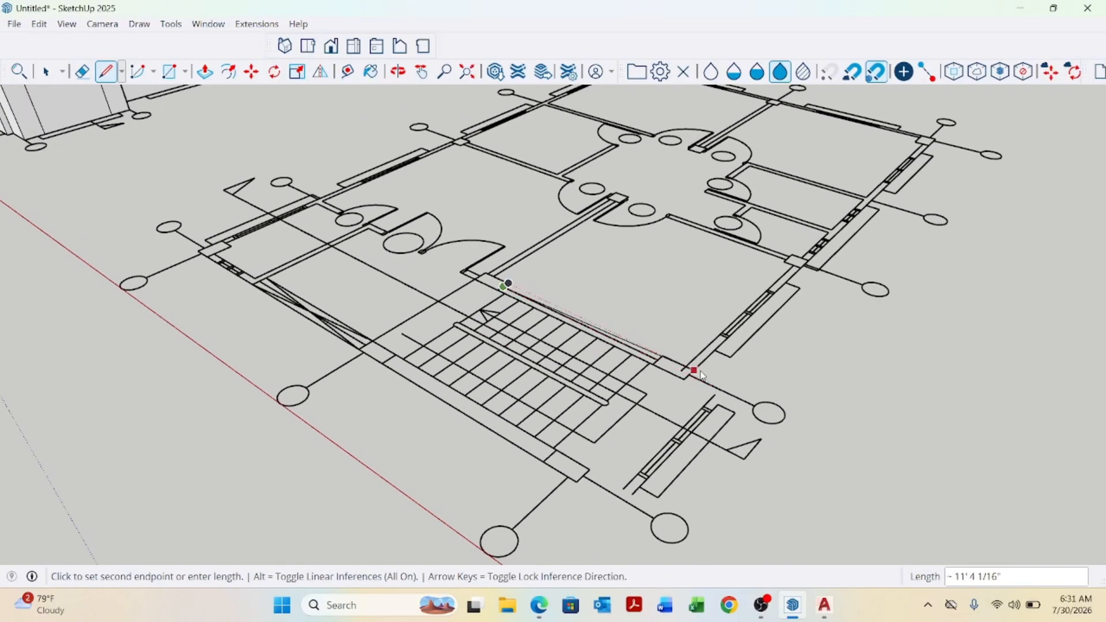
{"action": "scroll", "coordinate": [701, 374], "scroll_direction": "up", "scroll_amount": 2}
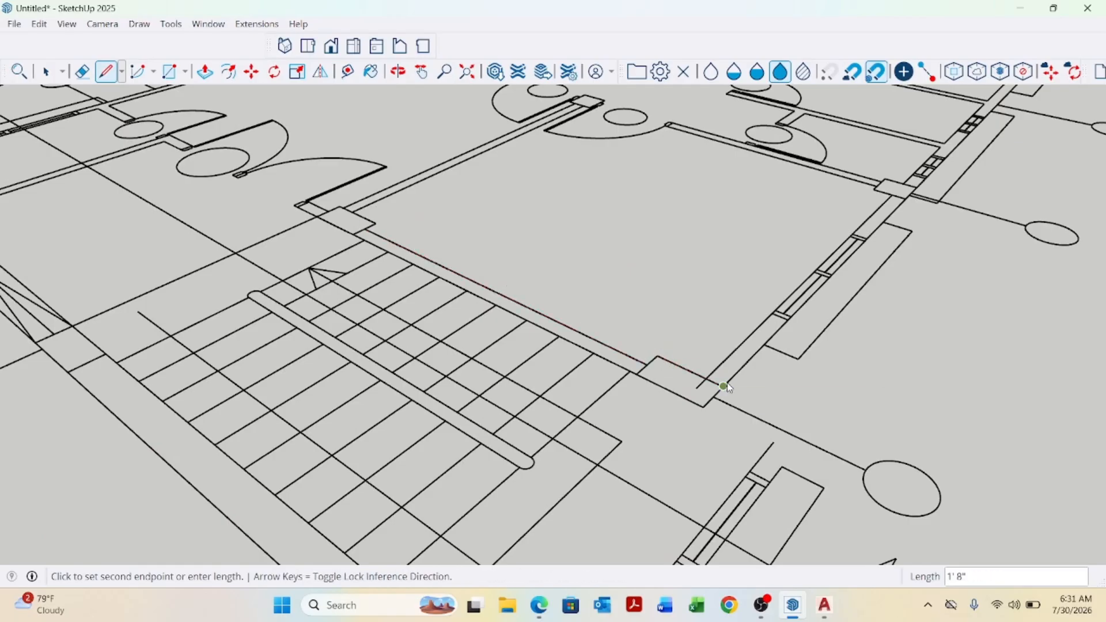
{"action": "scroll", "coordinate": [495, 454], "scroll_direction": "down", "scroll_amount": 5}
{"action": "scroll", "coordinate": [824, 243], "scroll_direction": "up", "scroll_amount": 4}
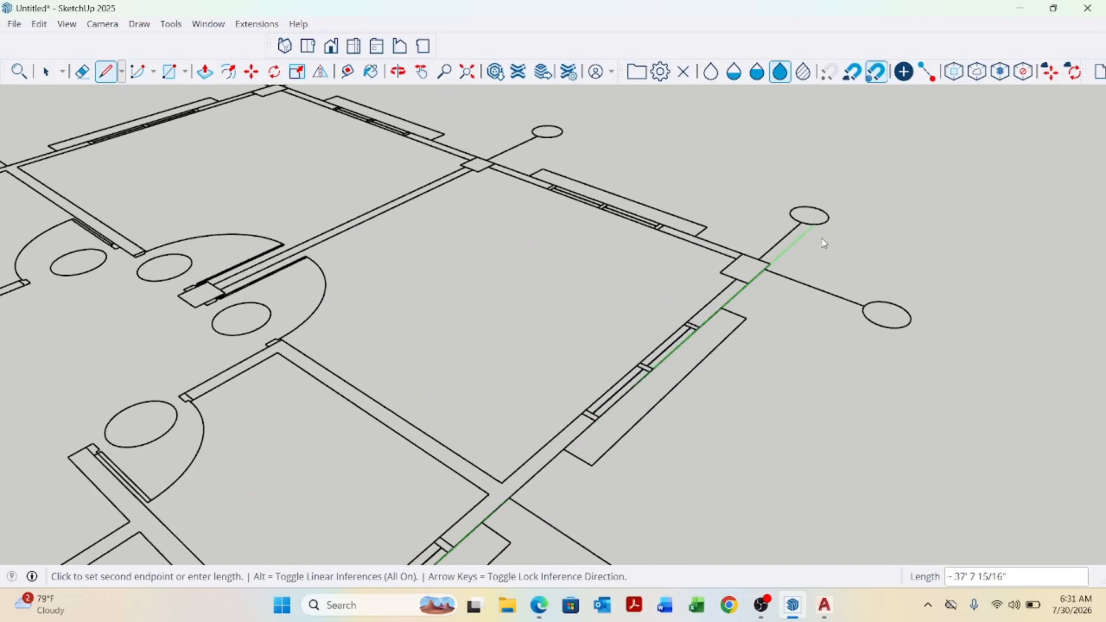
{"action": "scroll", "coordinate": [824, 243], "scroll_direction": "up", "scroll_amount": 2}
{"action": "scroll", "coordinate": [777, 317], "scroll_direction": "down", "scroll_amount": 5}
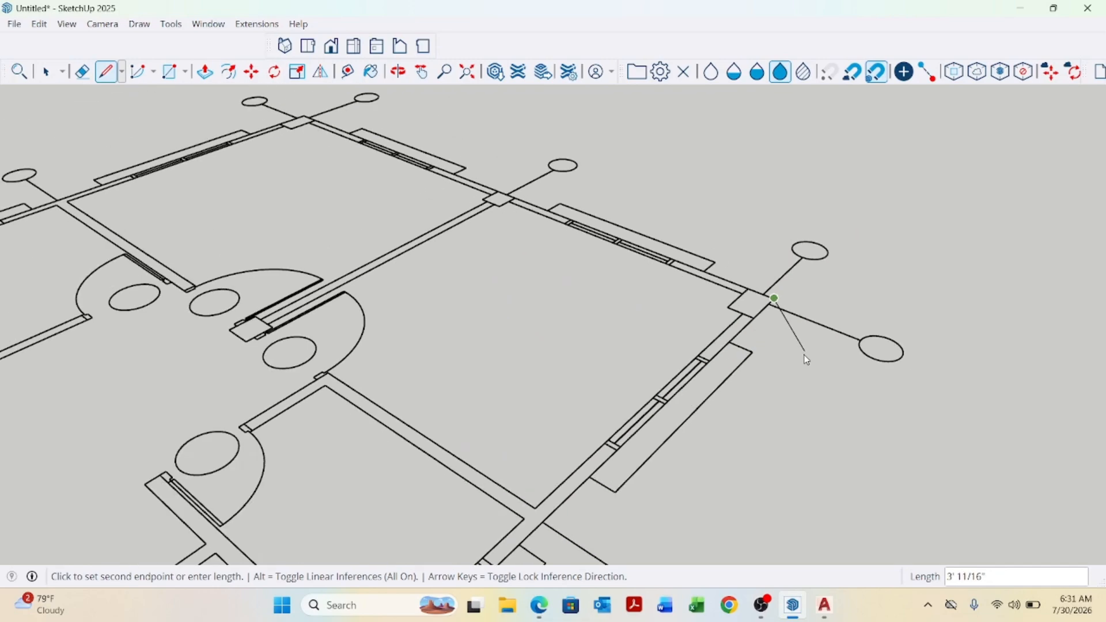
{"action": "scroll", "coordinate": [518, 216], "scroll_direction": "up", "scroll_amount": 5}
{"action": "scroll", "coordinate": [517, 215], "scroll_direction": "up", "scroll_amount": 2}
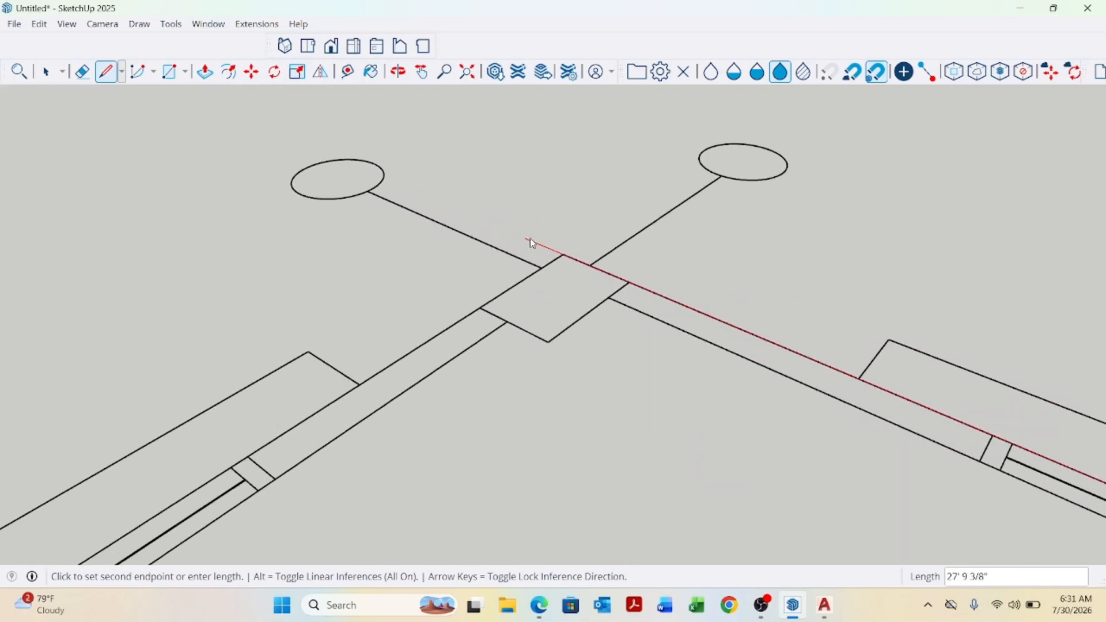
{"action": "left_click", "coordinate": [561, 255]}
Continue the line to the opposite front corner and back to the start, closing the floor outline.
{"action": "scroll", "coordinate": [704, 242], "scroll_direction": "down", "scroll_amount": 5}
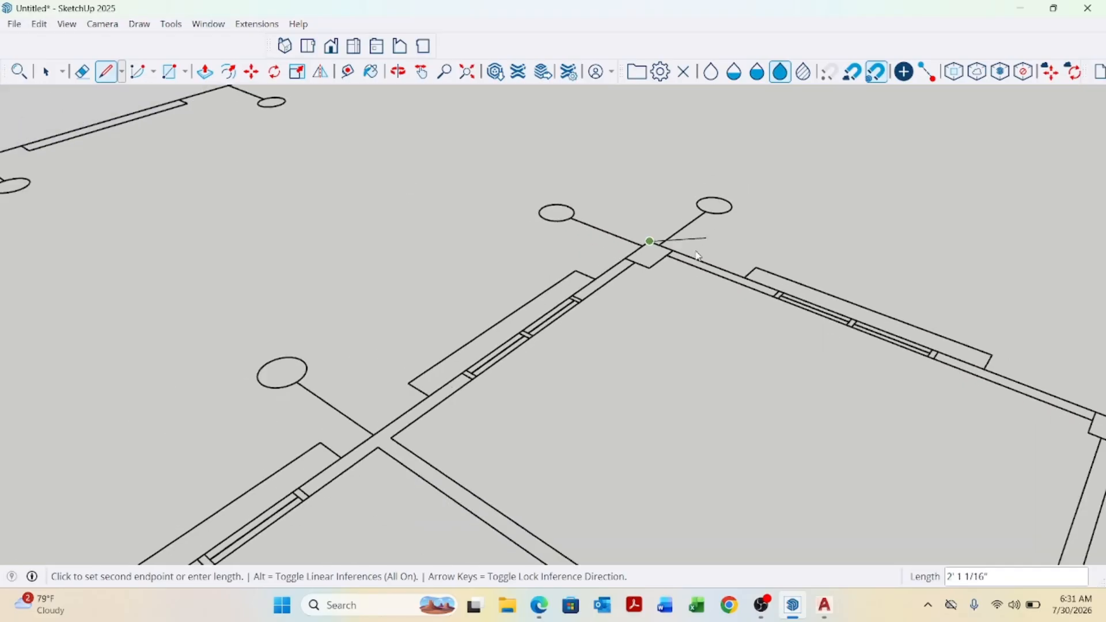
{"action": "scroll", "coordinate": [683, 262], "scroll_direction": "down", "scroll_amount": 3}
{"action": "scroll", "coordinate": [476, 405], "scroll_direction": "up", "scroll_amount": 8}
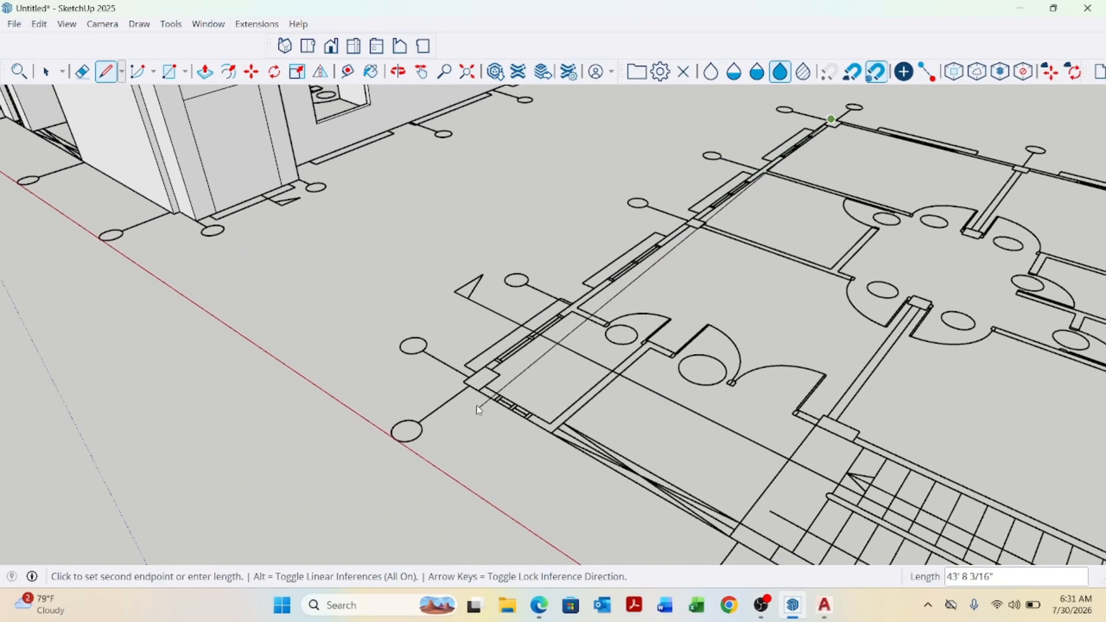
{"action": "left_click", "coordinate": [457, 365]}
{"action": "scroll", "coordinate": [455, 351], "scroll_direction": "down", "scroll_amount": 5}
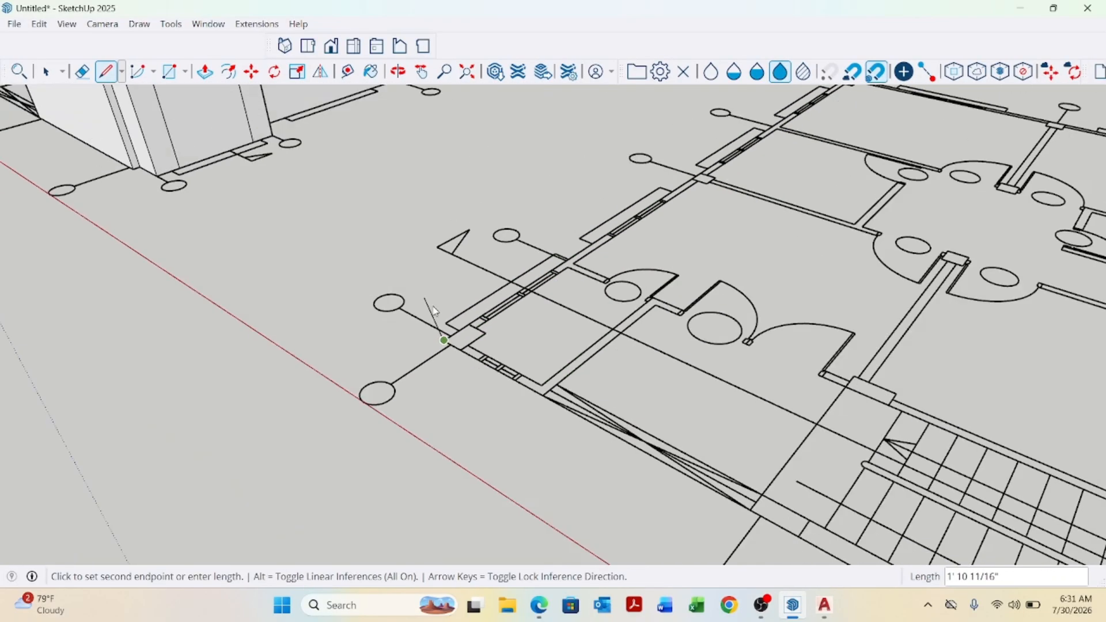
{"action": "scroll", "coordinate": [485, 364], "scroll_direction": "up", "scroll_amount": 1}
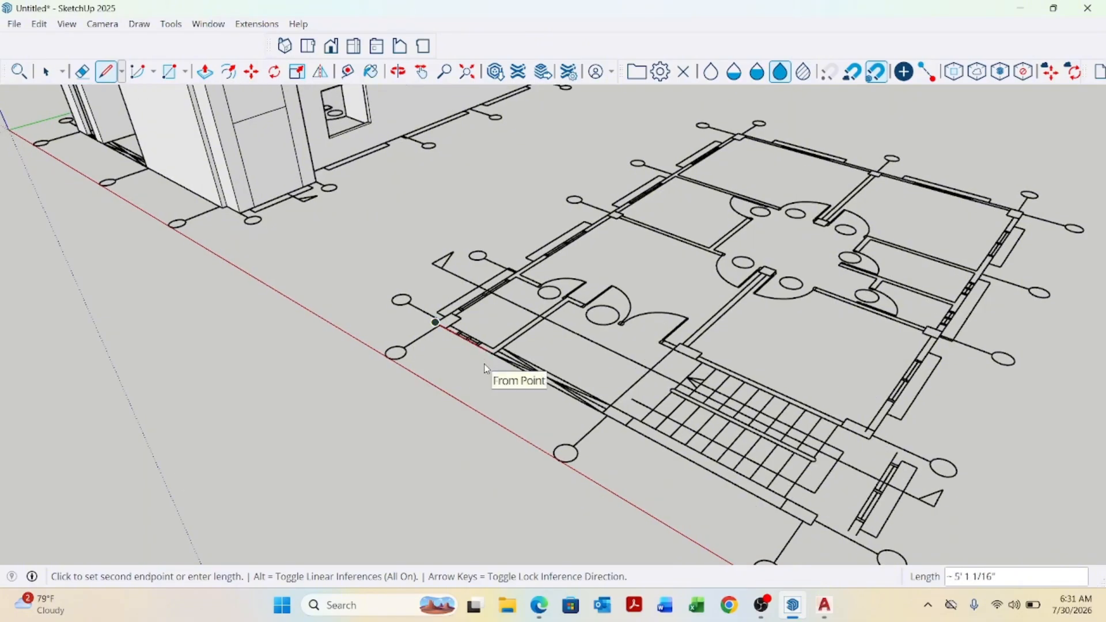
{"action": "scroll", "coordinate": [621, 418], "scroll_direction": "up", "scroll_amount": 2}
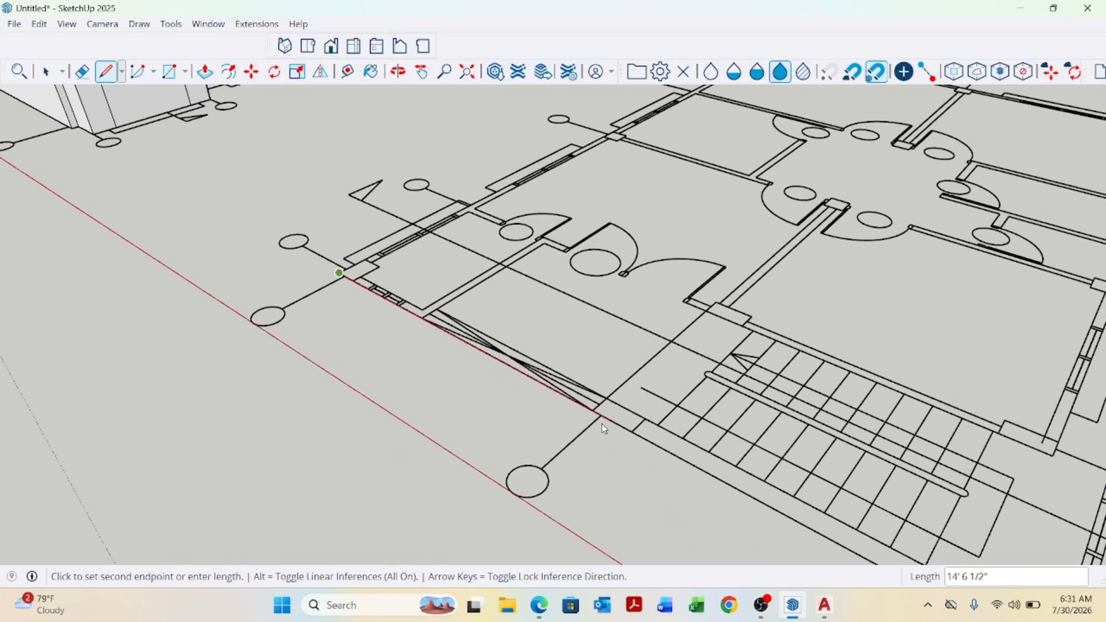
{"action": "left_click", "coordinate": [594, 411]}
{"action": "scroll", "coordinate": [582, 408], "scroll_direction": "down", "scroll_amount": 5}
{"action": "key", "text": "space"}
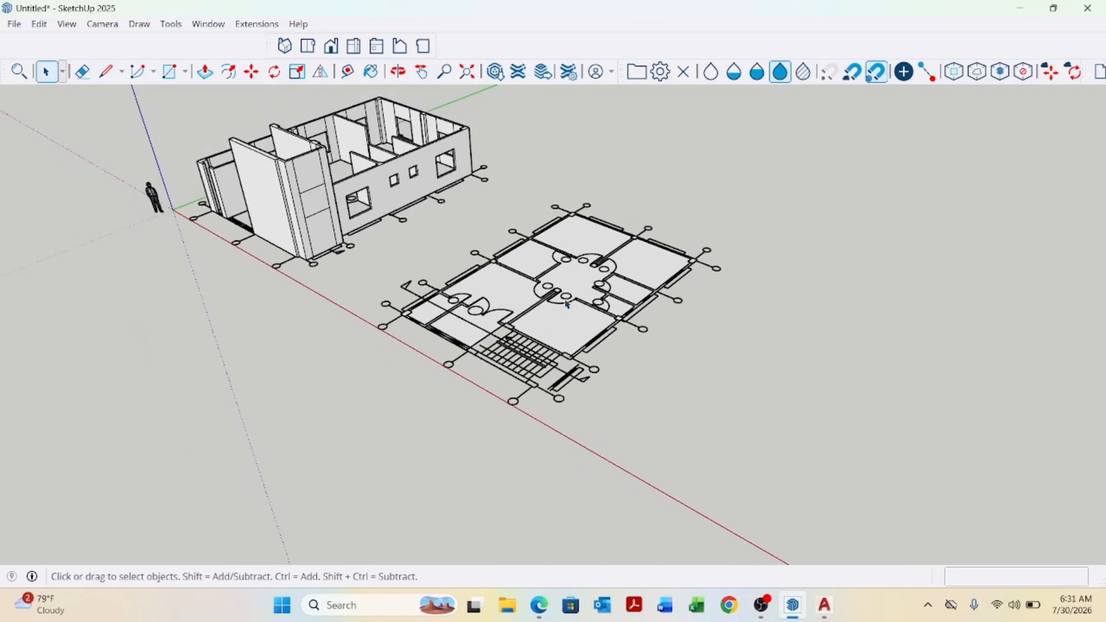
Push/pull the traced floor face up 6" and make the slab a group.
{"action": "key", "text": "p"}
{"action": "scroll", "coordinate": [568, 297], "scroll_direction": "up", "scroll_amount": 2}
{"action": "left_click", "coordinate": [573, 322]}
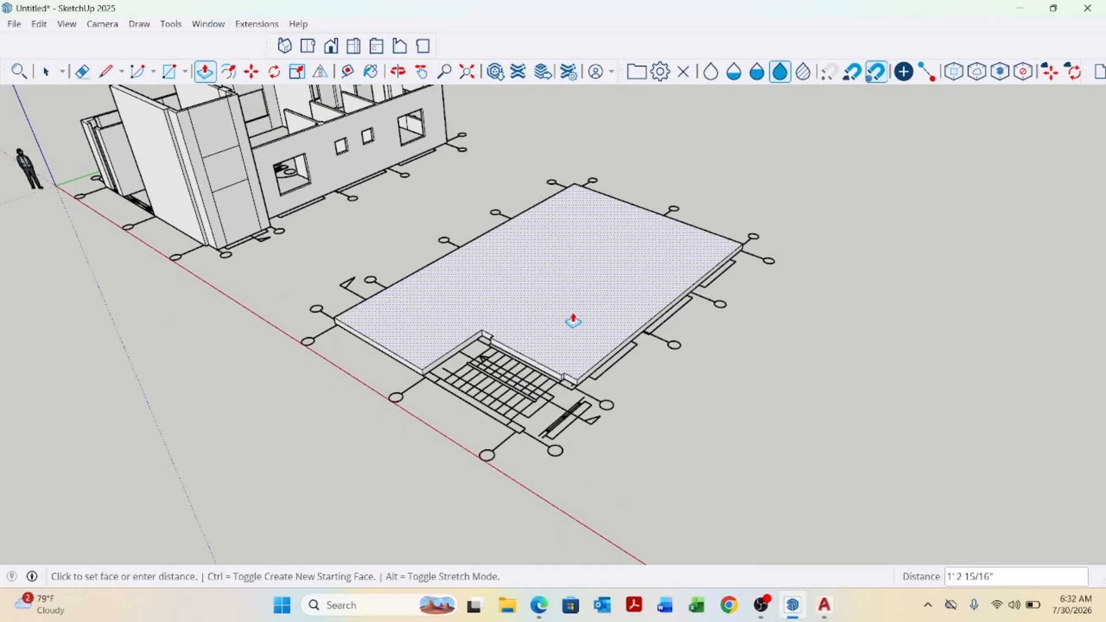
{"action": "key", "text": "Return"}
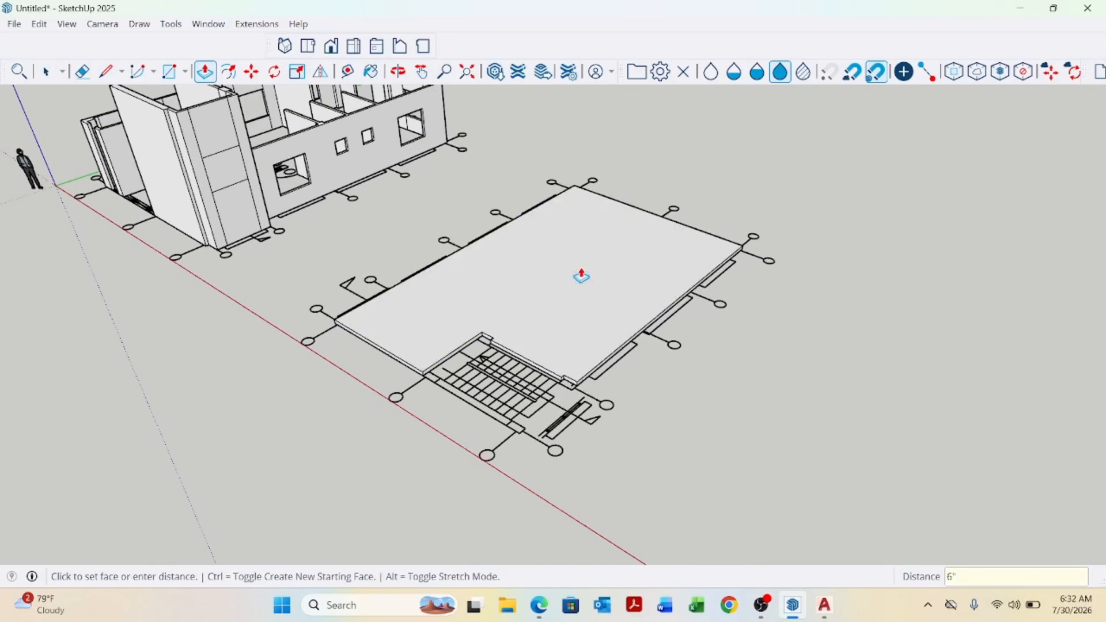
{"action": "key", "text": "space"}
{"action": "right_click", "coordinate": [523, 321]}
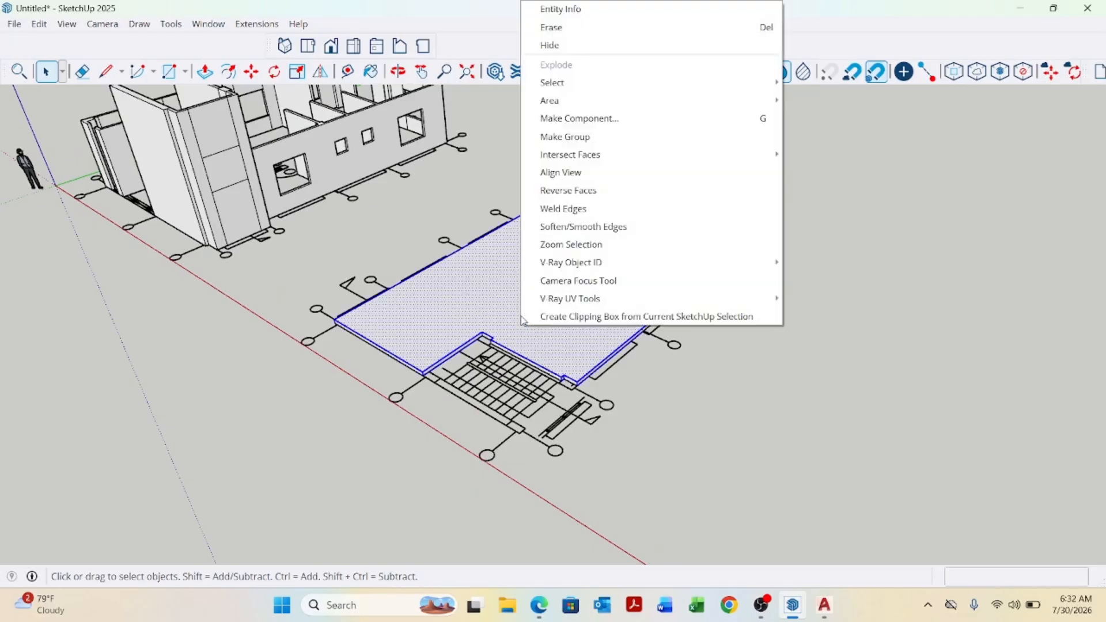
{"action": "left_click", "coordinate": [600, 138]}
Move the slab group by its corner onto the matching top corner of the ground floor walls.
{"action": "scroll", "coordinate": [444, 410], "scroll_direction": "up", "scroll_amount": 2}
{"action": "middle_click_drag", "start_coordinate": [385, 391], "coordinate": [704, 375]}
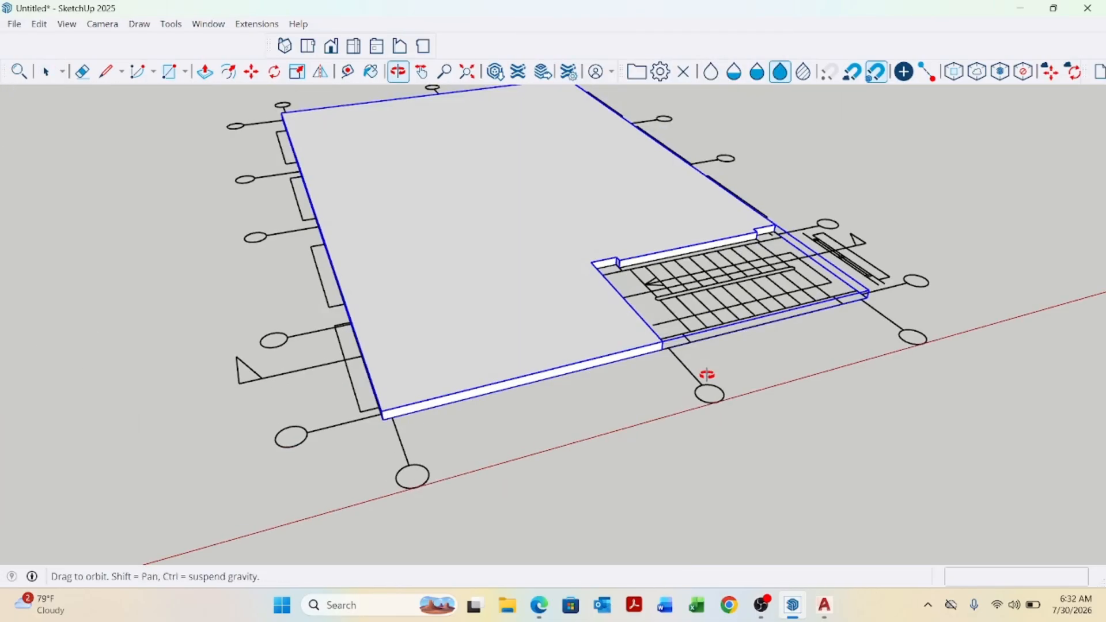
{"action": "scroll", "coordinate": [348, 388], "scroll_direction": "up", "scroll_amount": 5}
{"action": "key", "text": "m"}
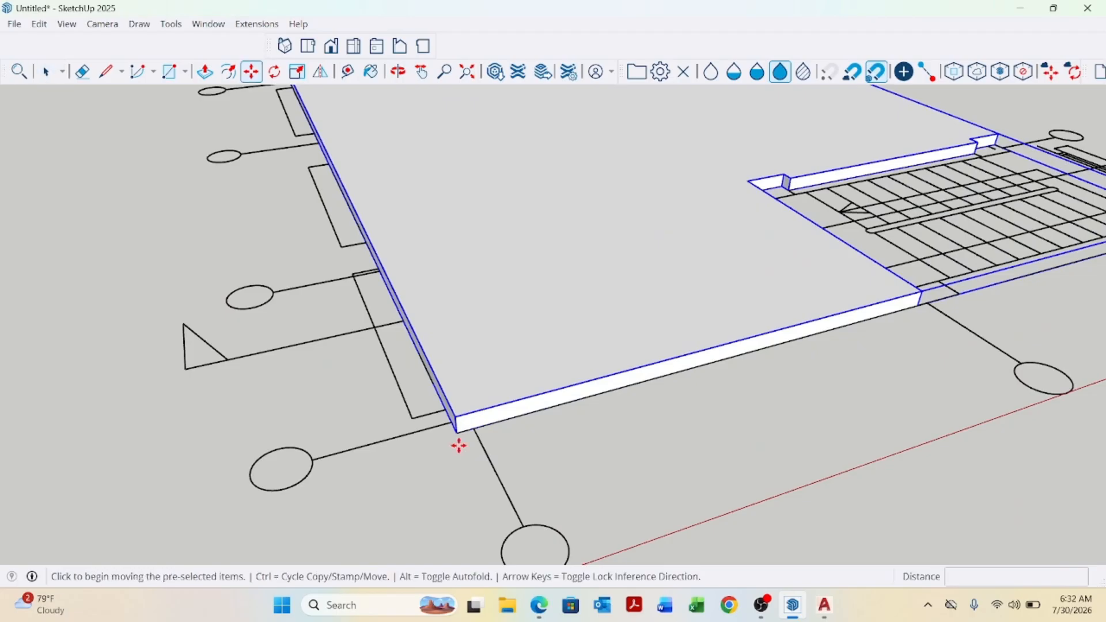
{"action": "scroll", "coordinate": [457, 432], "scroll_direction": "up", "scroll_amount": 2}
{"action": "left_click", "coordinate": [457, 429]}
{"action": "scroll", "coordinate": [577, 412], "scroll_direction": "down", "scroll_amount": 2}
{"action": "scroll", "coordinate": [589, 390], "scroll_direction": "down", "scroll_amount": 7}
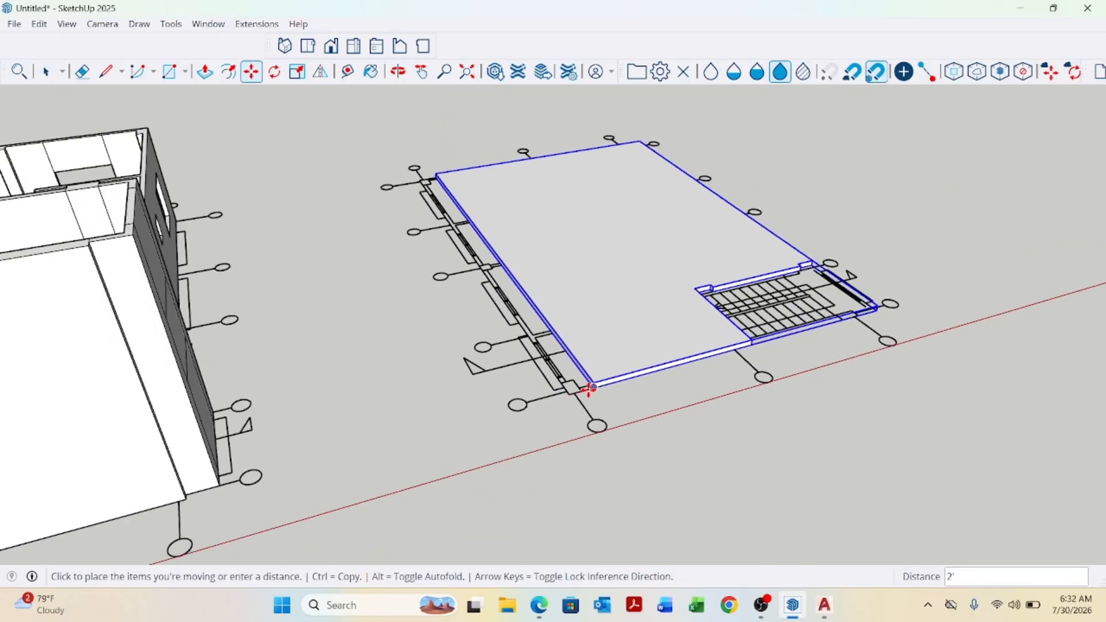
{"action": "middle_click_drag", "start_coordinate": [407, 387], "coordinate": [520, 444]}
{"action": "scroll", "coordinate": [425, 493], "scroll_direction": "up", "scroll_amount": 5}
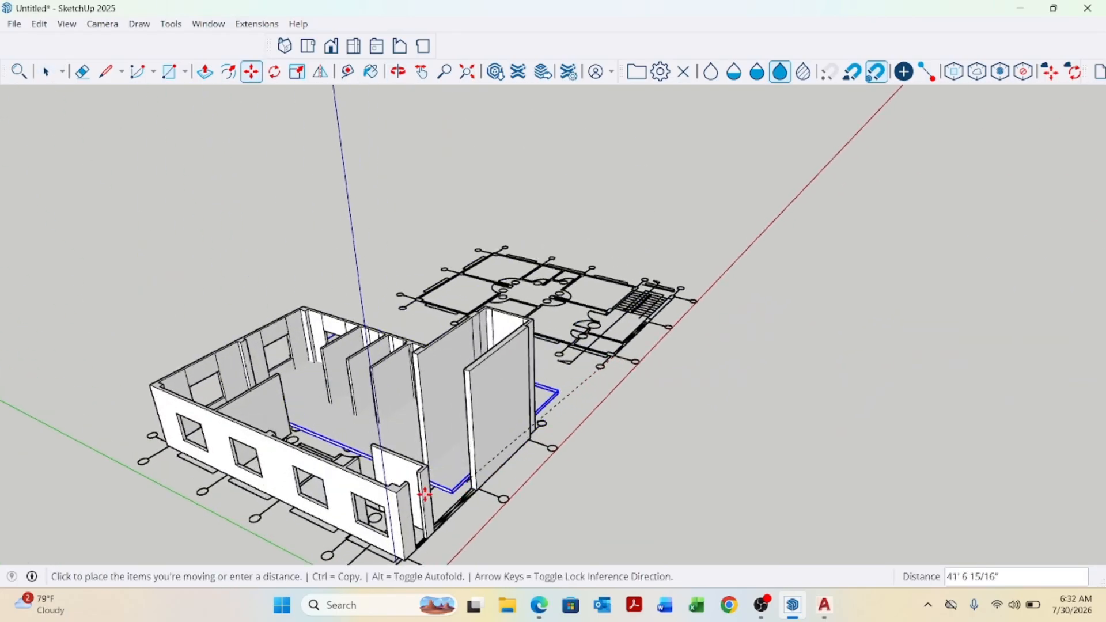
{"action": "left_click", "coordinate": [392, 492]}
{"action": "scroll", "coordinate": [392, 491], "scroll_direction": "down", "scroll_amount": 5}
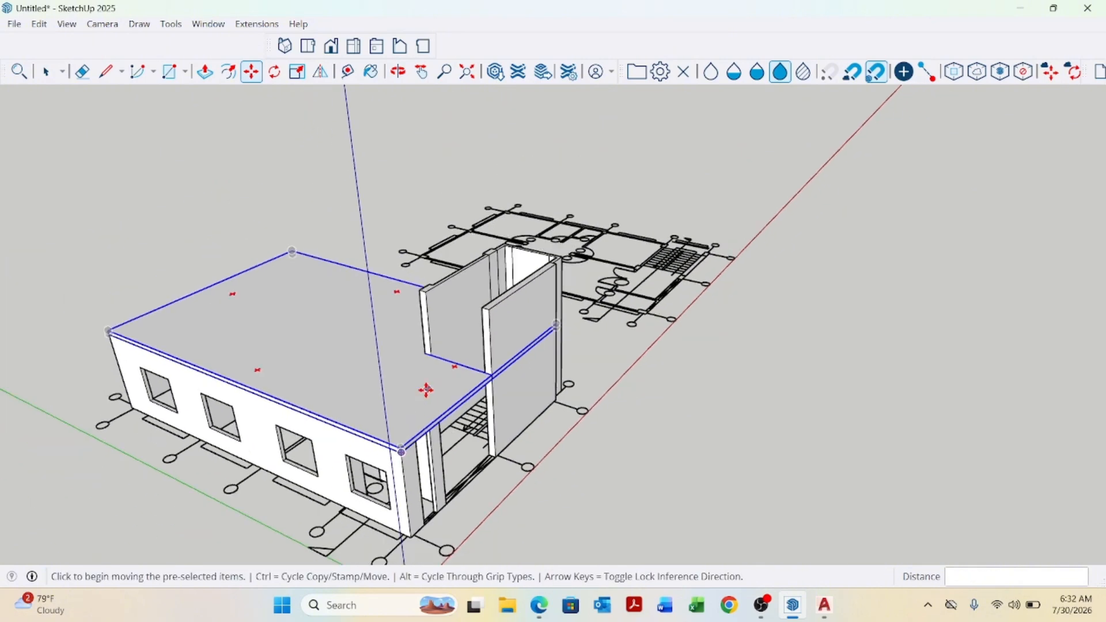
{"action": "key", "text": "space"}
Draw a rectangle about 9'5" by 8'7" across the top of the stair tower walls.
{"action": "middle_click_drag", "start_coordinate": [605, 446], "coordinate": [471, 461]}
{"action": "scroll", "coordinate": [528, 331], "scroll_direction": "up", "scroll_amount": 4}
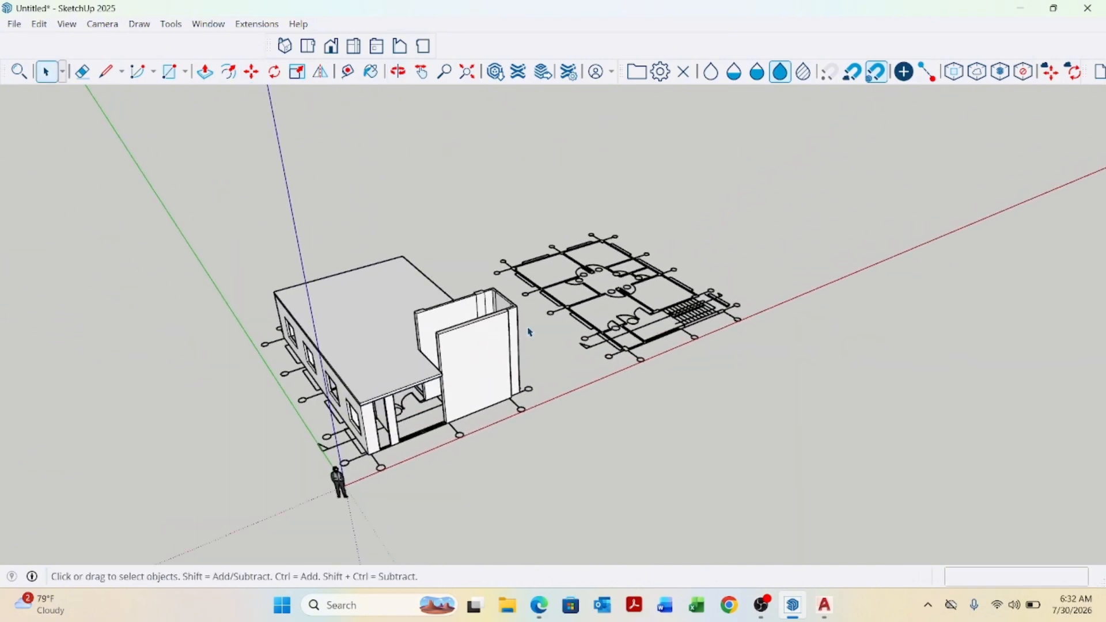
{"action": "middle_click_drag", "start_coordinate": [529, 331], "coordinate": [495, 341]}
{"action": "scroll", "coordinate": [508, 340], "scroll_direction": "up", "scroll_amount": 1}
{"action": "scroll", "coordinate": [806, 284], "scroll_direction": "up", "scroll_amount": 4}
{"action": "scroll", "coordinate": [800, 284], "scroll_direction": "up", "scroll_amount": 2}
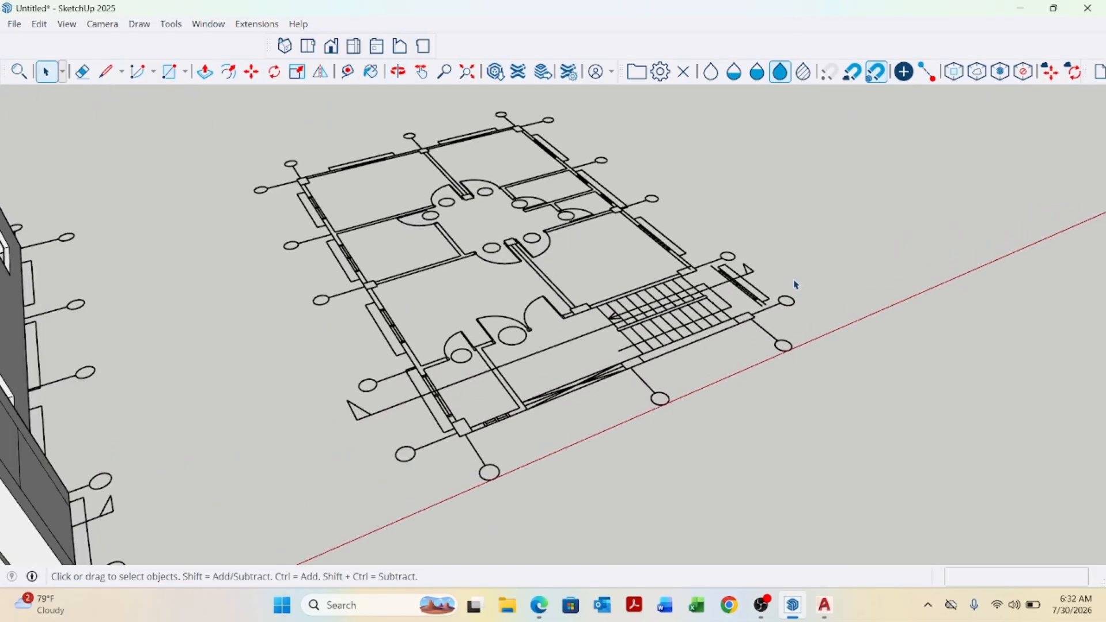
{"action": "key", "text": "r"}
{"action": "scroll", "coordinate": [789, 279], "scroll_direction": "up", "scroll_amount": 3}
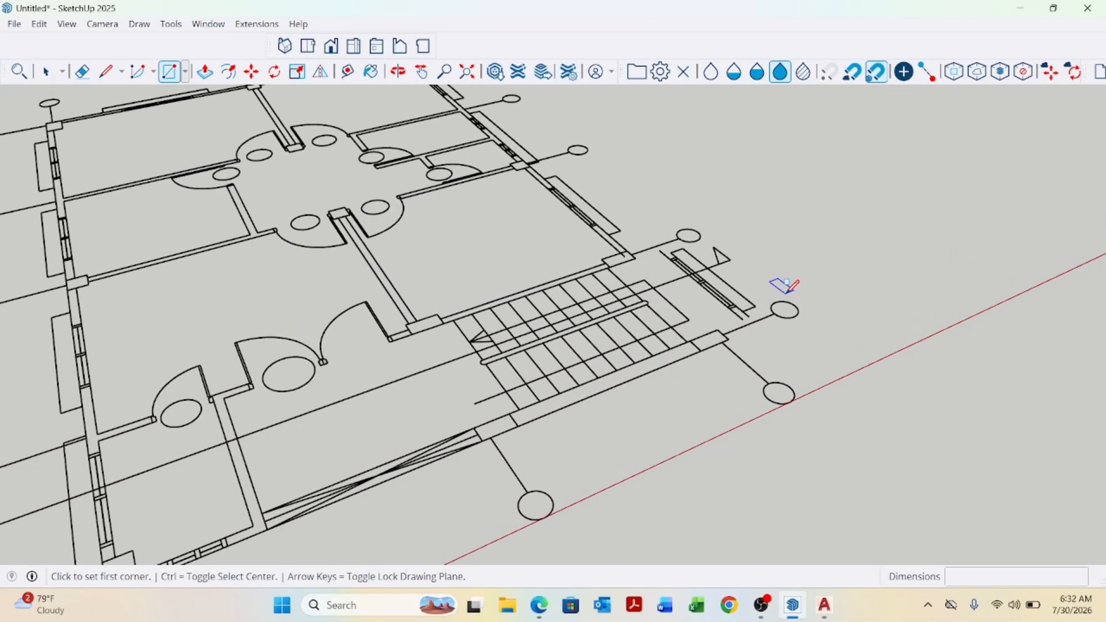
{"action": "scroll", "coordinate": [786, 277], "scroll_direction": "down", "scroll_amount": 5}
{"action": "scroll", "coordinate": [811, 305], "scroll_direction": "down", "scroll_amount": 3}
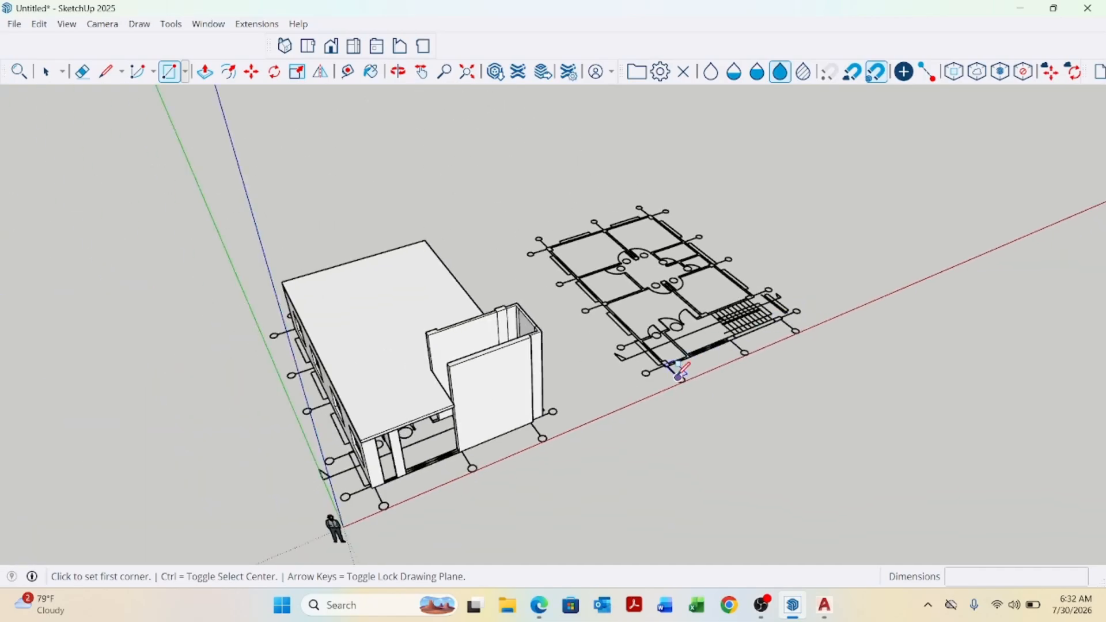
{"action": "middle_click_drag", "start_coordinate": [544, 340], "coordinate": [538, 348]}
{"action": "scroll", "coordinate": [587, 316], "scroll_direction": "up", "scroll_amount": 5}
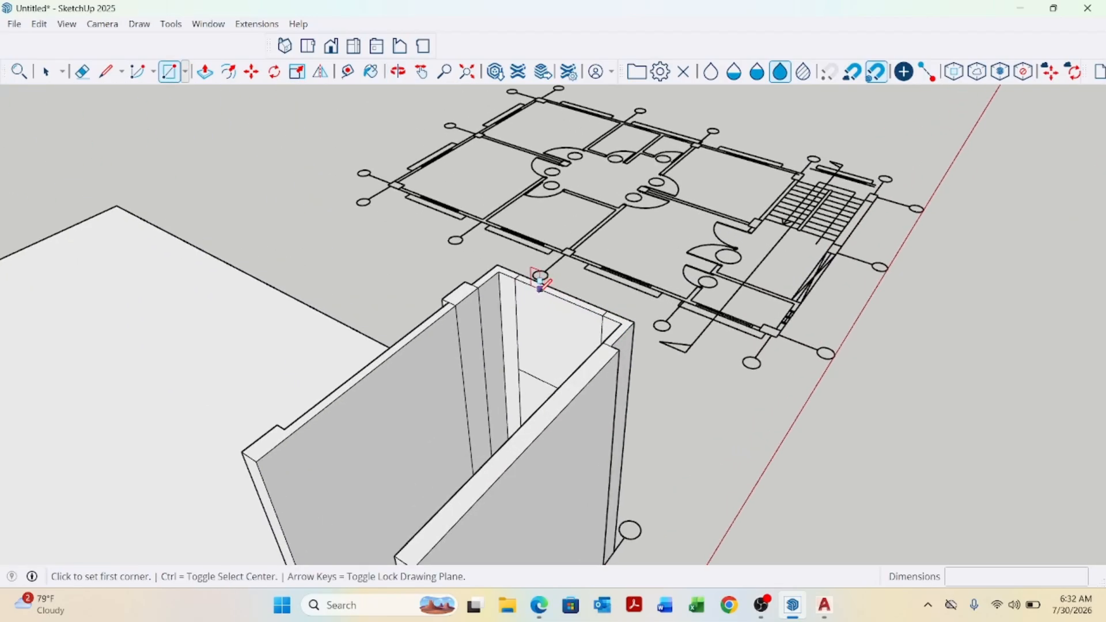
{"action": "scroll", "coordinate": [537, 275], "scroll_direction": "up", "scroll_amount": 3}
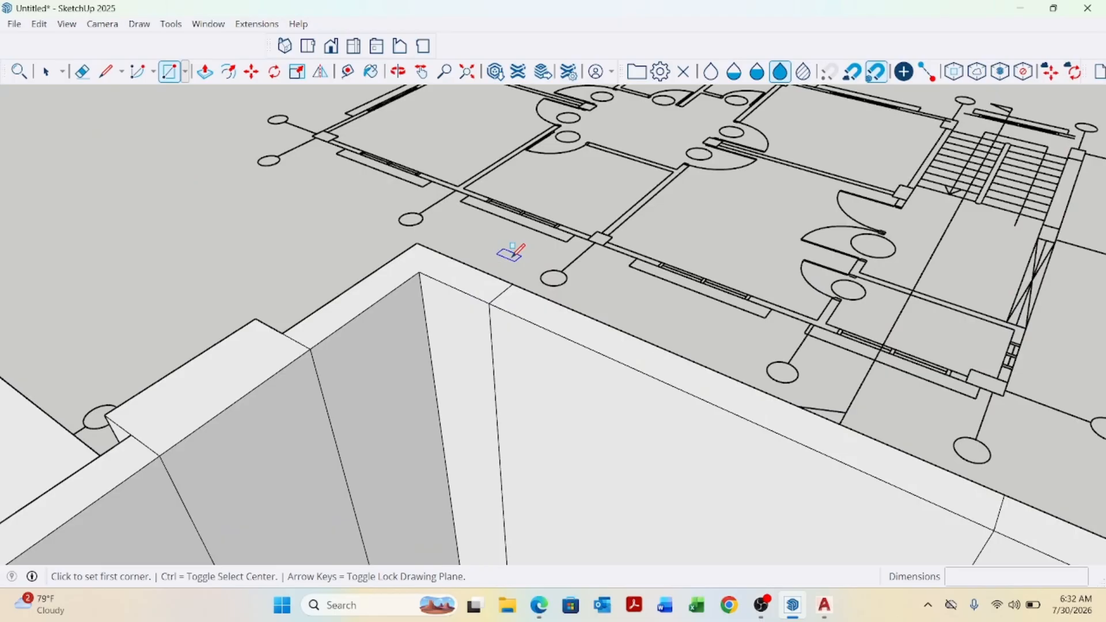
{"action": "left_click", "coordinate": [426, 246]}
{"action": "scroll", "coordinate": [426, 246], "scroll_direction": "down", "scroll_amount": 6}
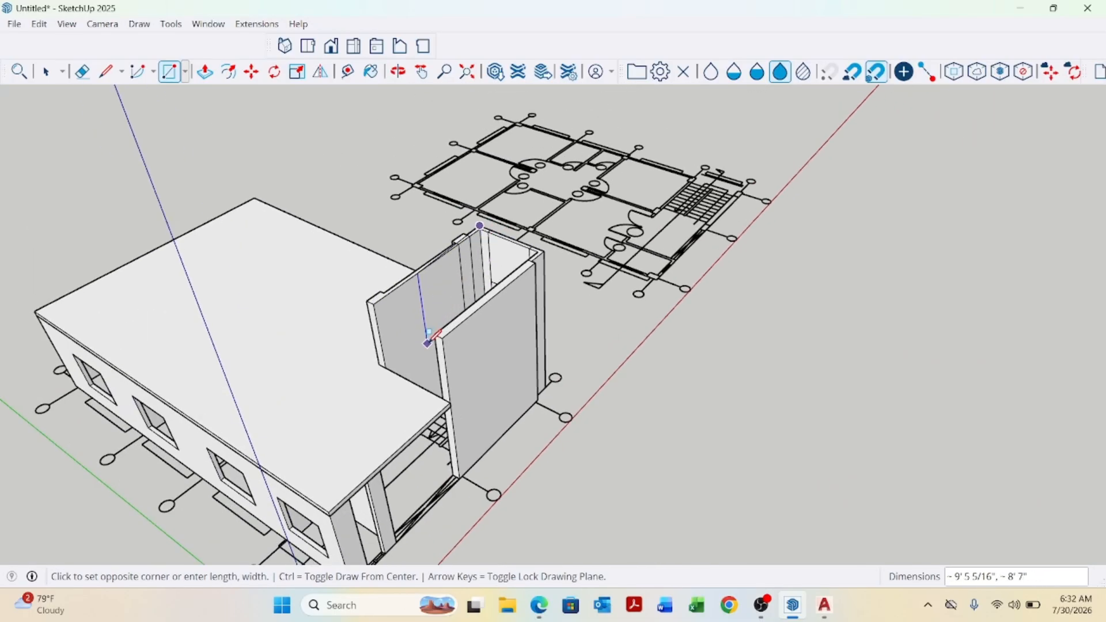
{"action": "scroll", "coordinate": [429, 342], "scroll_direction": "up", "scroll_amount": 2}
{"action": "left_click", "coordinate": [450, 330]}
{"action": "key", "text": "space"}
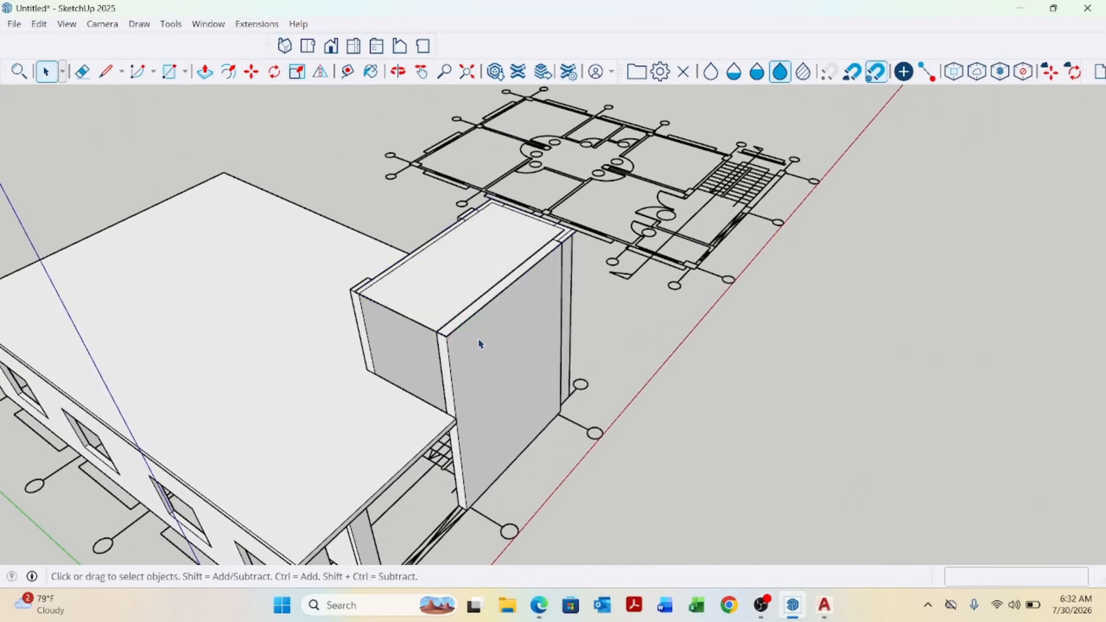
Push/pull the stair tower's new top face up into a thin slab.
{"action": "key", "text": "p"}
{"action": "left_click", "coordinate": [441, 289]}
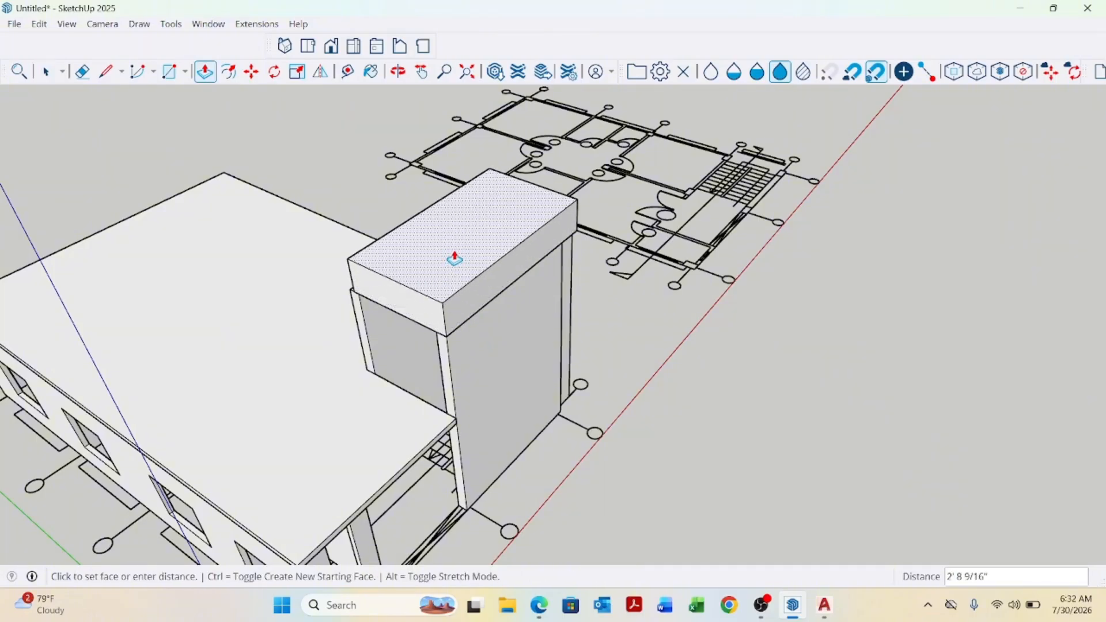
{"action": "key", "text": "Return"}
{"action": "key", "text": "space"}
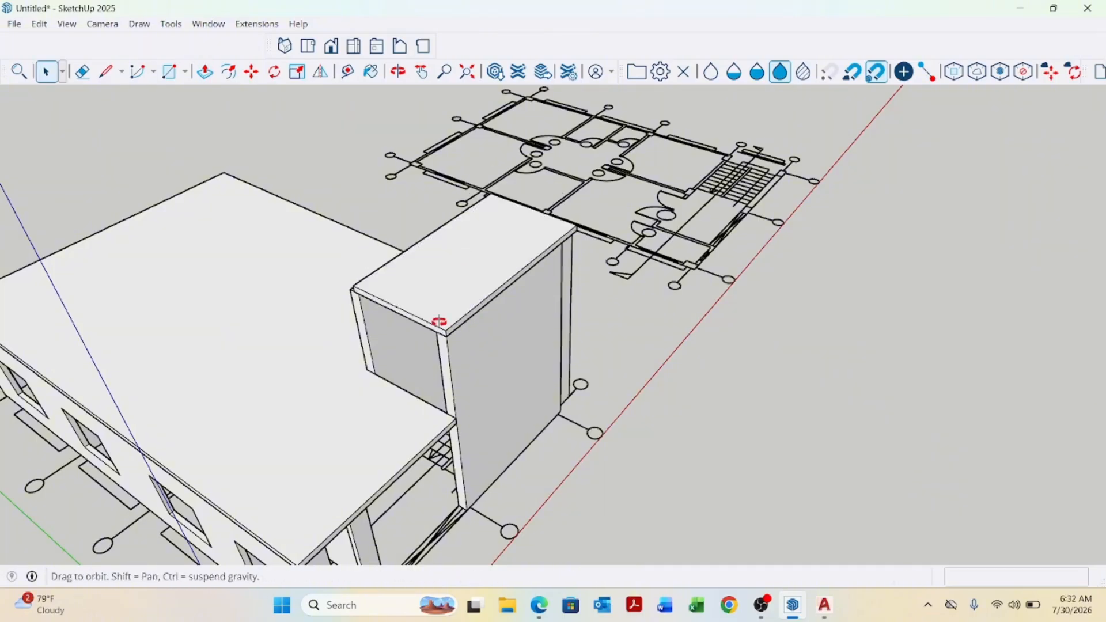
Push/pull the side faces of the stair tower slab outward so the slab overhangs the walls.
{"action": "middle_click_drag", "start_coordinate": [439, 321], "coordinate": [663, 342]}
{"action": "scroll", "coordinate": [553, 319], "scroll_direction": "up", "scroll_amount": 6}
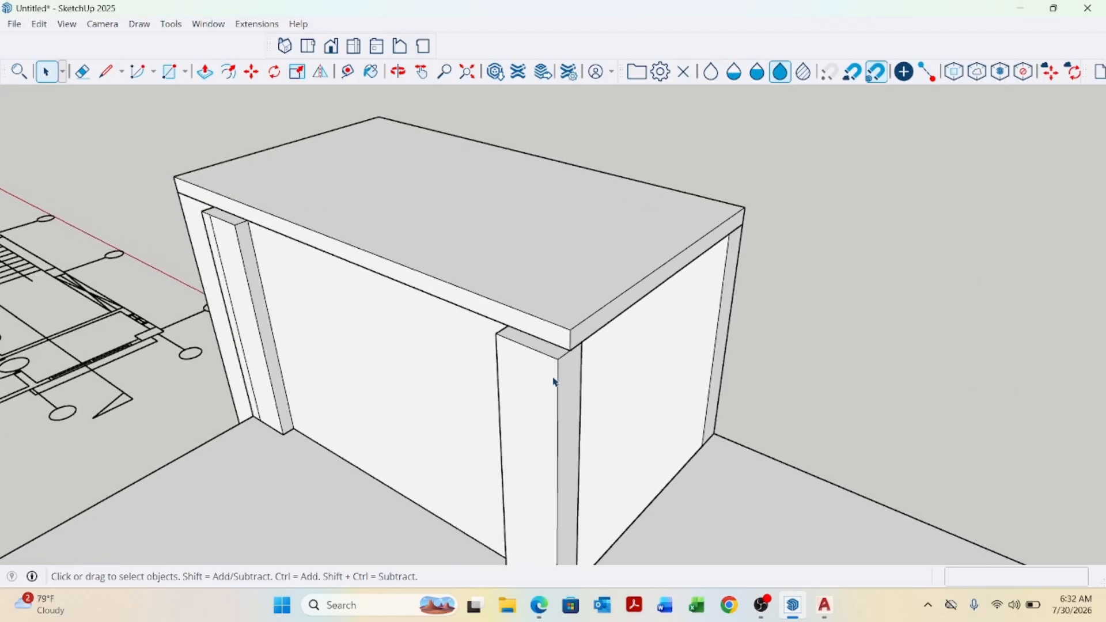
{"action": "key", "text": "p"}
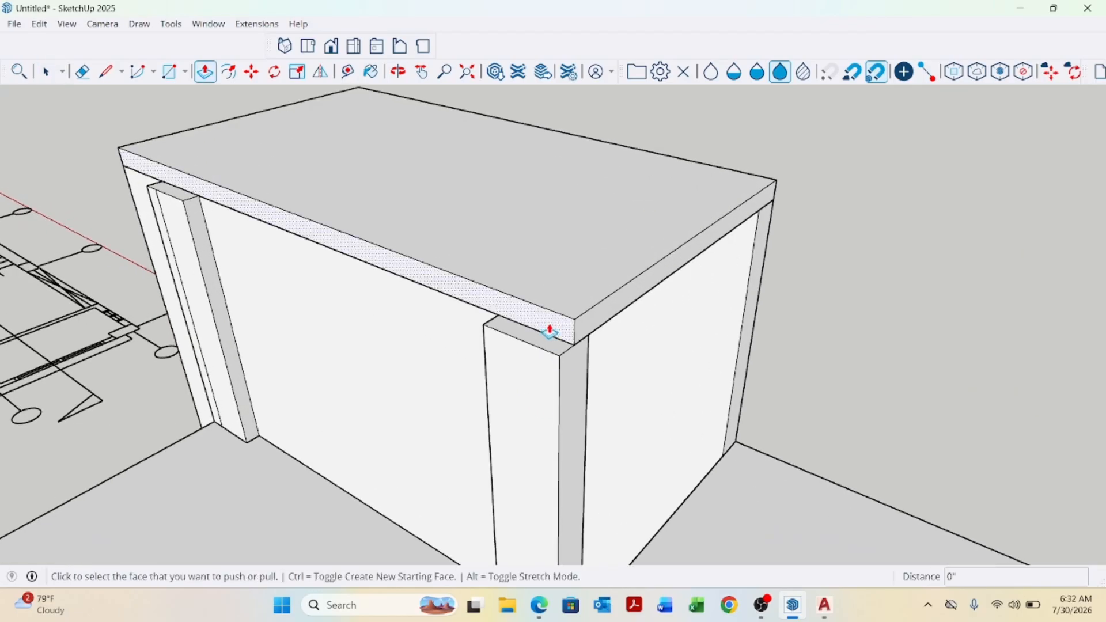
{"action": "left_click", "coordinate": [550, 333]}
{"action": "left_click", "coordinate": [552, 371]}
{"action": "left_click", "coordinate": [480, 318]}
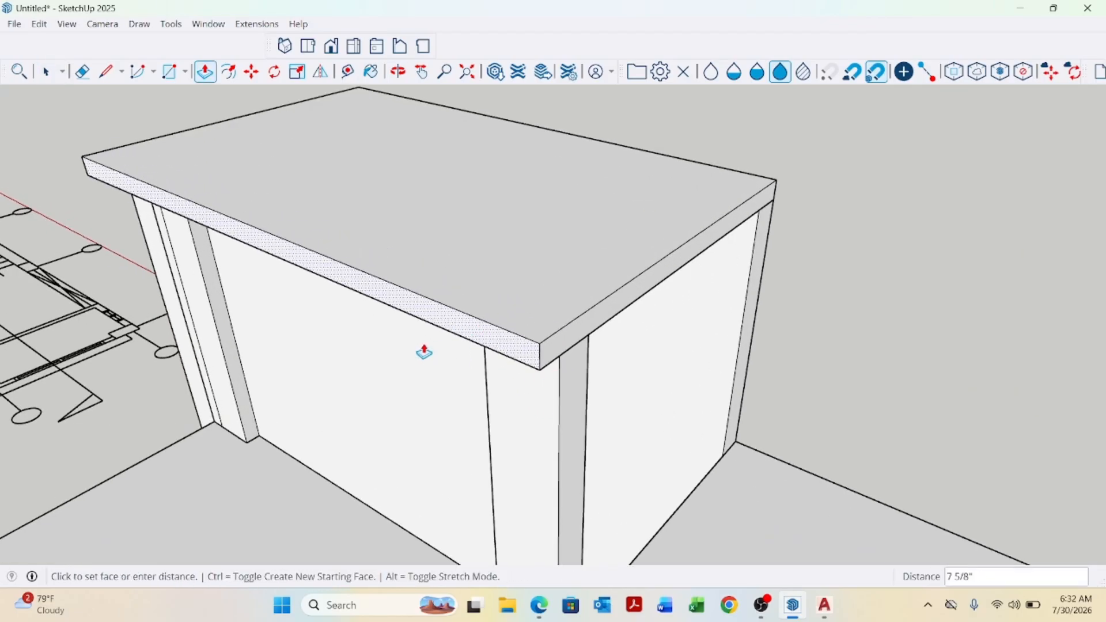
{"action": "key", "text": "Return"}
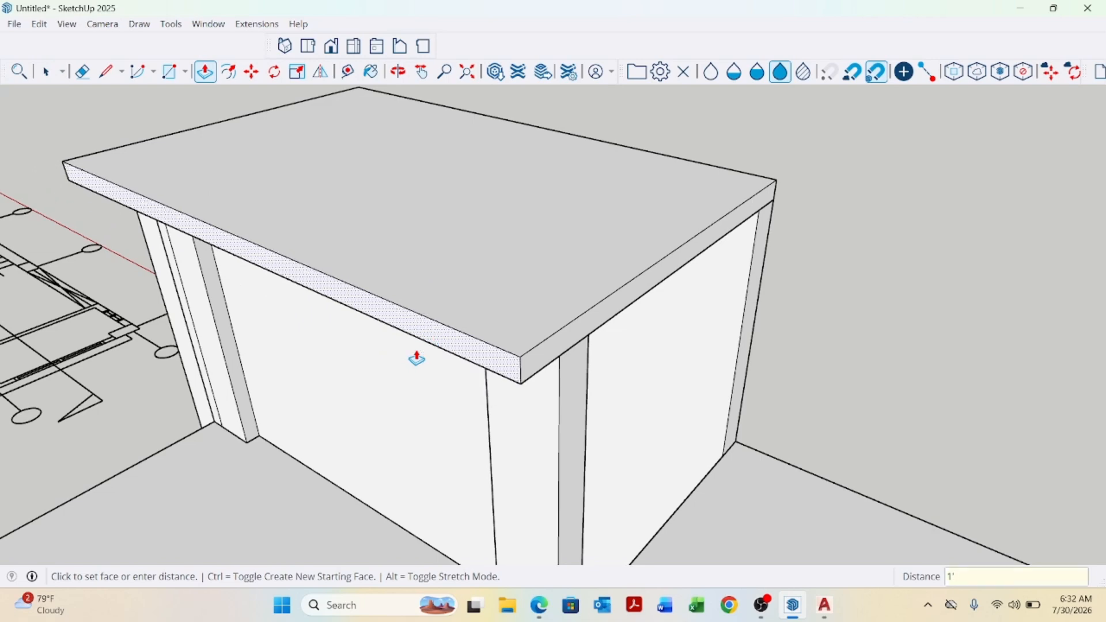
{"action": "left_click", "coordinate": [570, 346]}
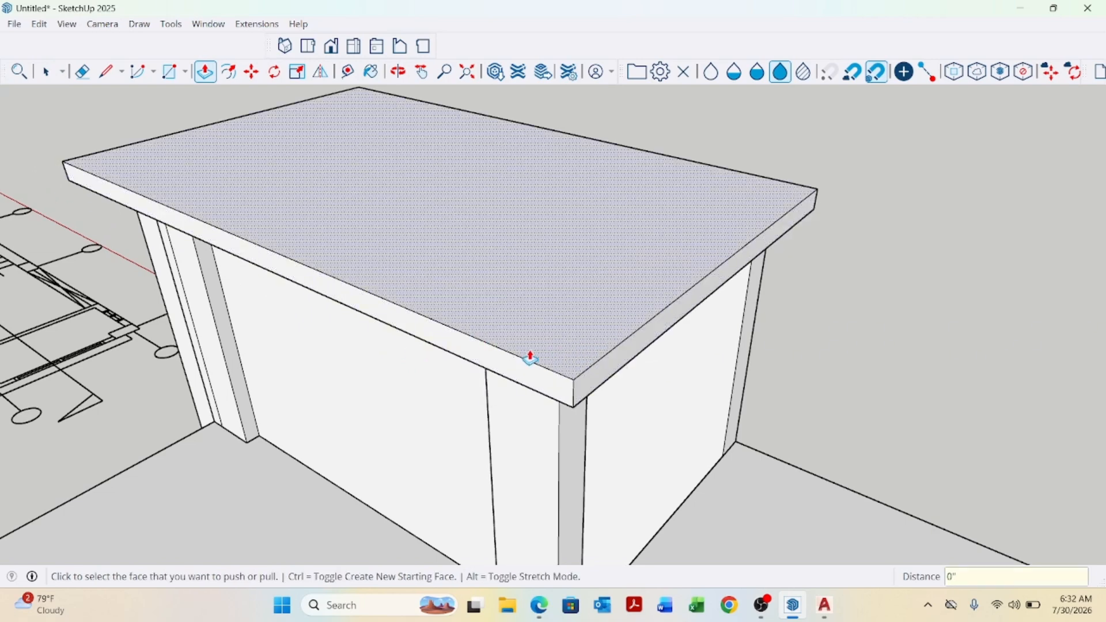
{"action": "middle_click_drag", "start_coordinate": [569, 346], "coordinate": [507, 325]}
Push/pull the slab's front edge outward 12" to extend the overhang.
{"action": "scroll", "coordinate": [506, 352], "scroll_direction": "down", "scroll_amount": 5}
{"action": "scroll", "coordinate": [507, 324], "scroll_direction": "up", "scroll_amount": 2}
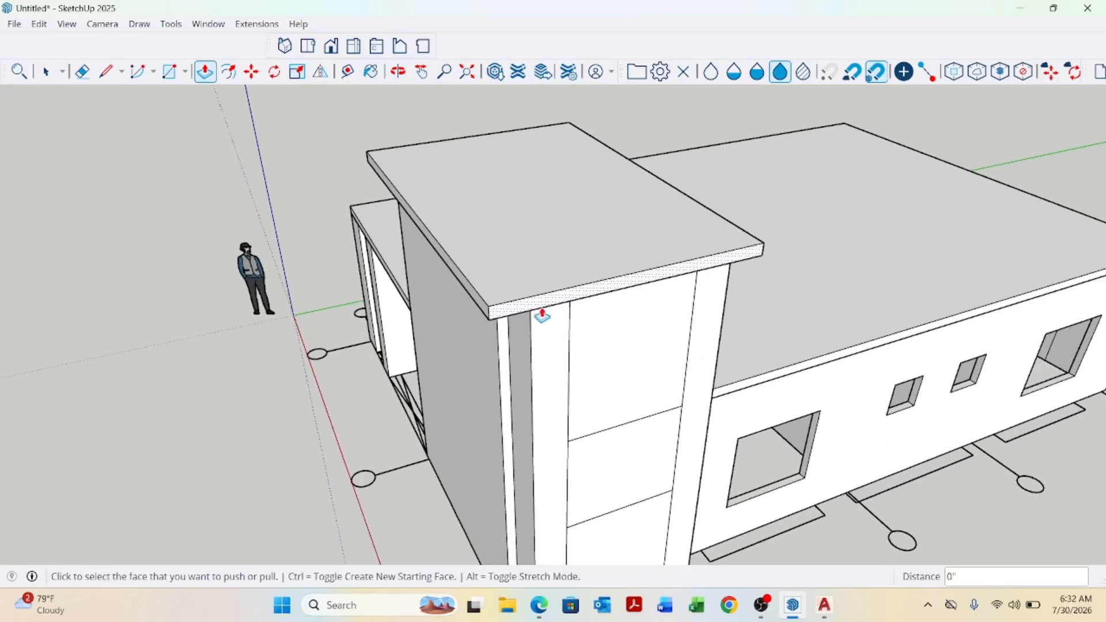
{"action": "left_click", "coordinate": [558, 294]}
{"action": "key", "text": "Escape"}
{"action": "scroll", "coordinate": [561, 303], "scroll_direction": "up", "scroll_amount": 1}
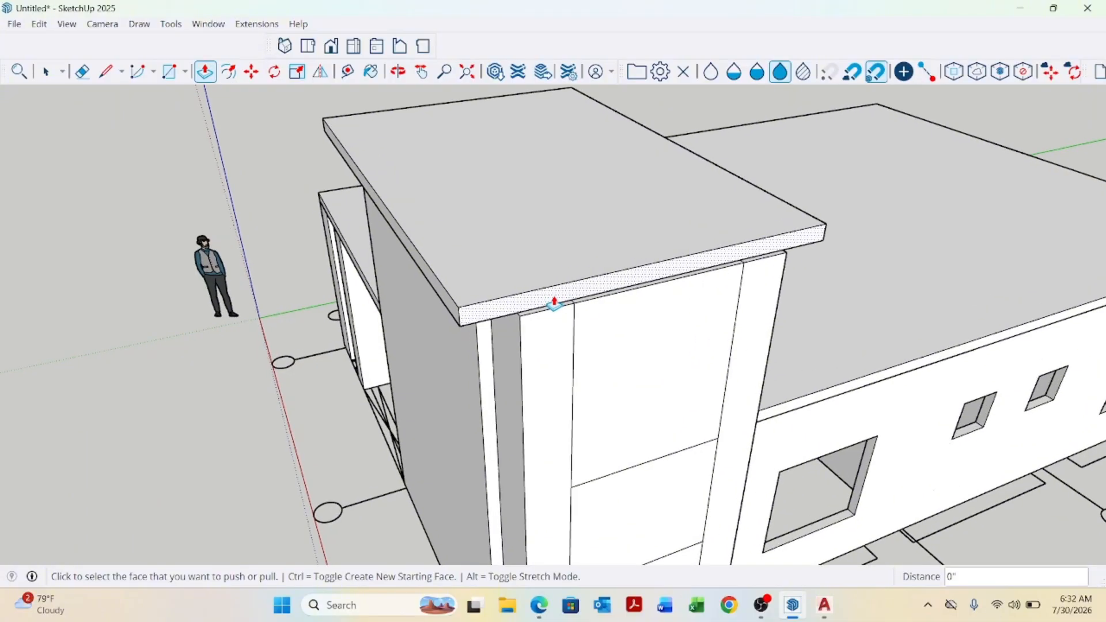
{"action": "left_click", "coordinate": [556, 302]}
{"action": "left_click", "coordinate": [522, 349]}
{"action": "left_click", "coordinate": [525, 310]}
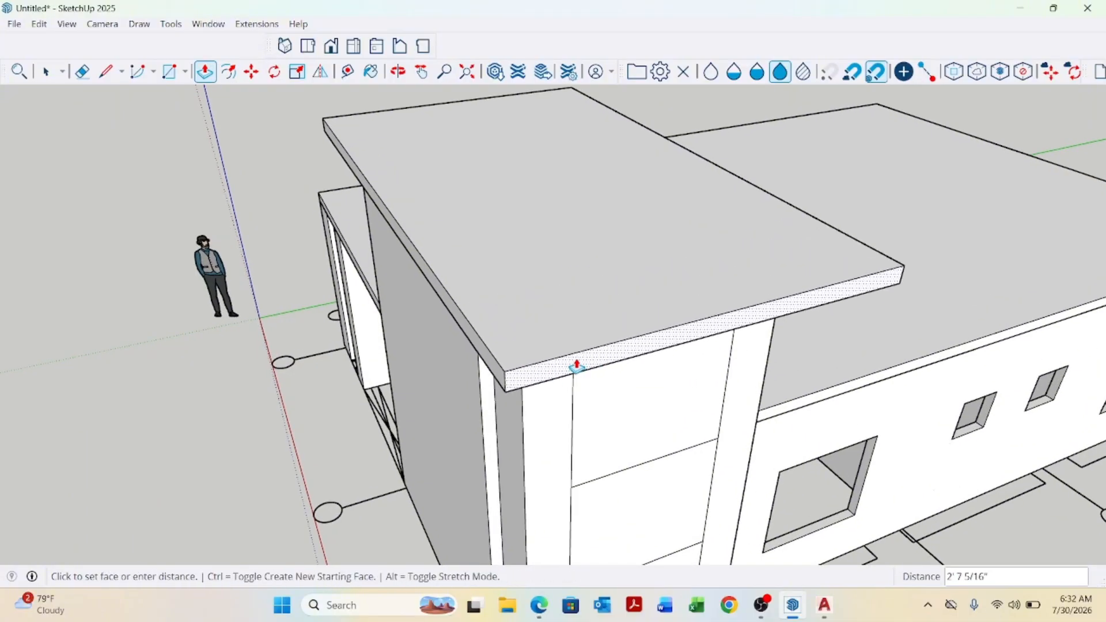
{"action": "type", "text": "12"}
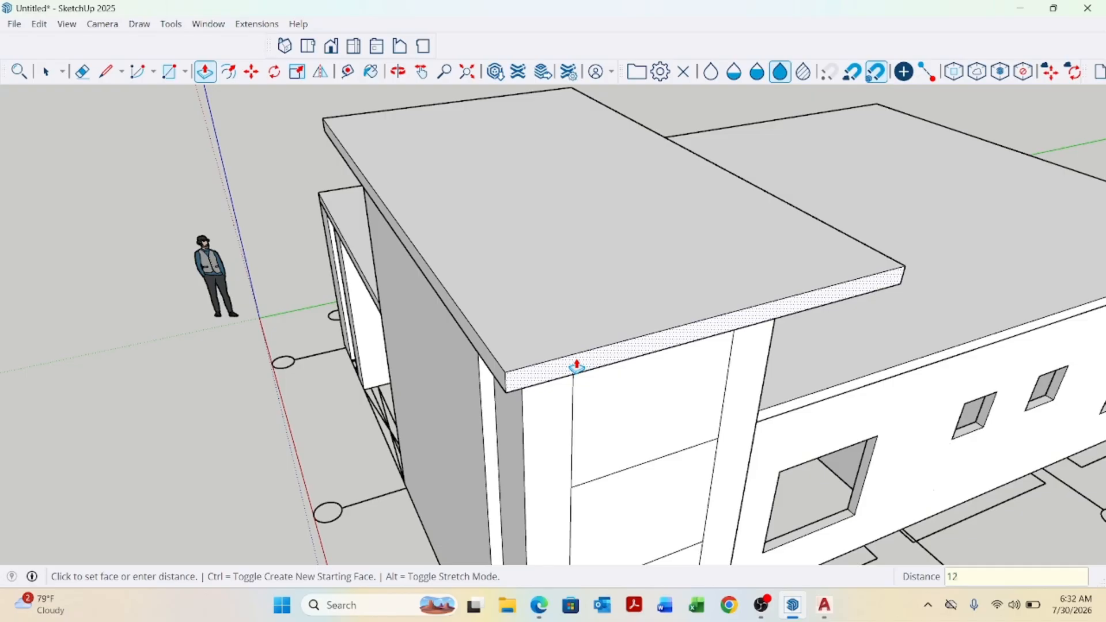
{"action": "key", "text": "Return"}
Orbit and zoom around the model and the copied floor plan to examine them.
{"action": "middle_click_drag", "start_coordinate": [618, 368], "coordinate": [748, 282]}
{"action": "key", "text": "space"}
{"action": "scroll", "coordinate": [636, 344], "scroll_direction": "down", "scroll_amount": 4}
{"action": "middle_click_drag", "start_coordinate": [636, 346], "coordinate": [659, 506]}
{"action": "scroll", "coordinate": [656, 502], "scroll_direction": "up", "scroll_amount": 8}
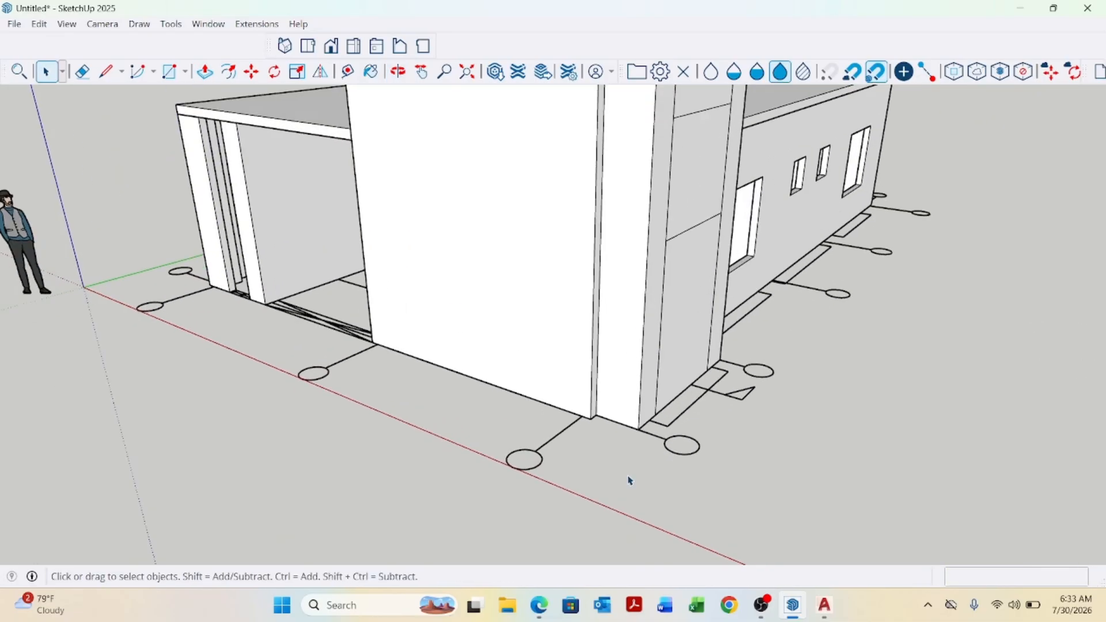
{"action": "scroll", "coordinate": [586, 394], "scroll_direction": "down", "scroll_amount": 10}
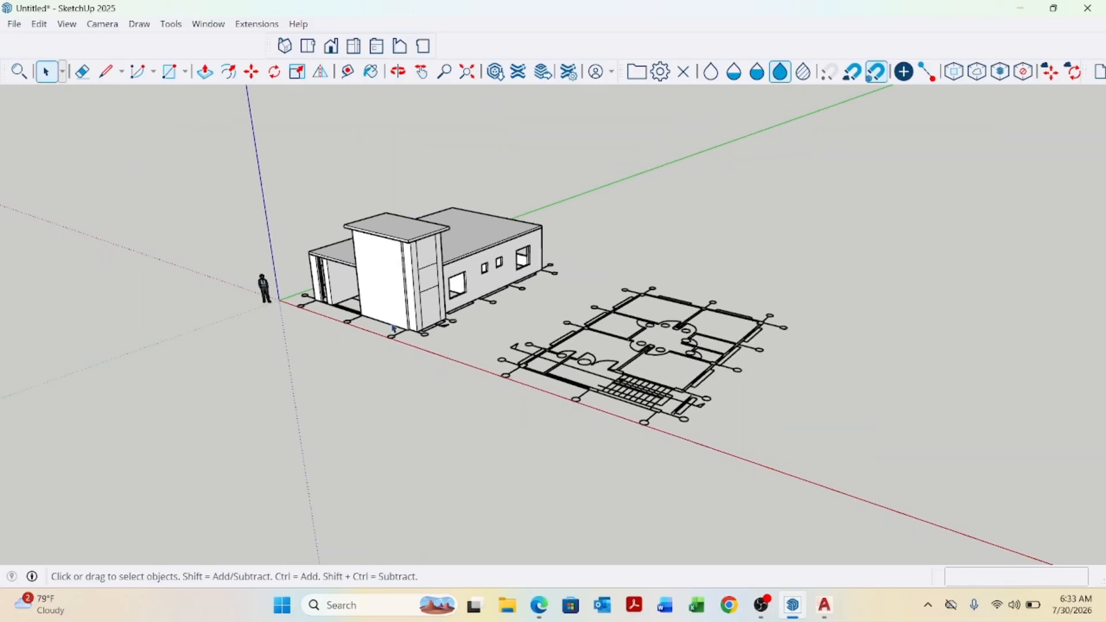
{"action": "scroll", "coordinate": [728, 449], "scroll_direction": "up", "scroll_amount": 4}
{"action": "middle_click_drag", "start_coordinate": [643, 404], "coordinate": [669, 443]}
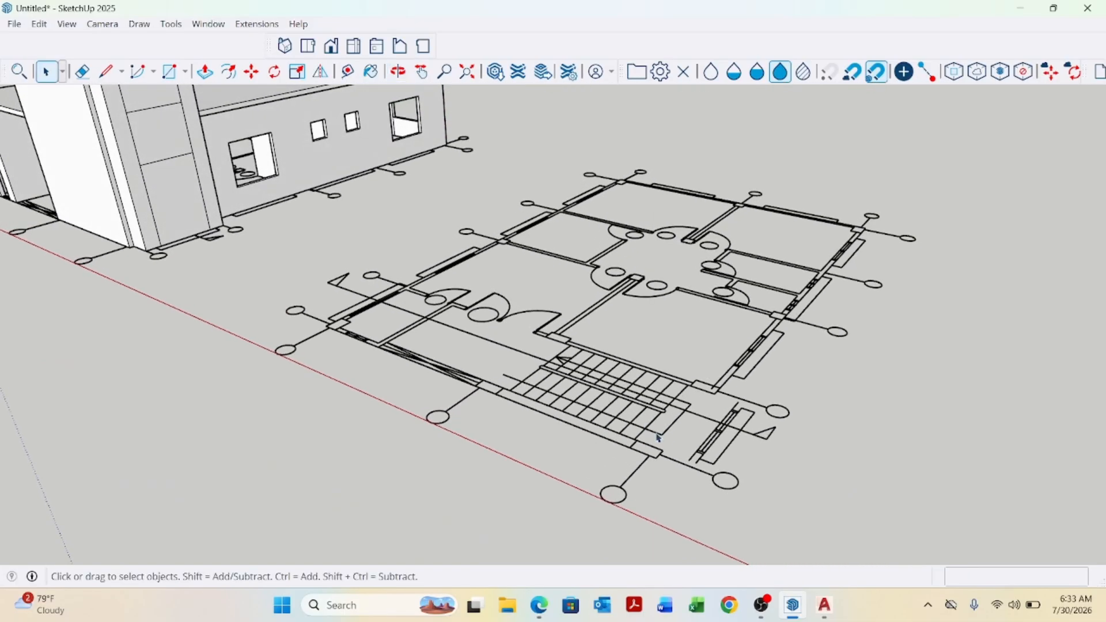
{"action": "scroll", "coordinate": [675, 446], "scroll_direction": "up", "scroll_amount": 2}
{"action": "scroll", "coordinate": [674, 446], "scroll_direction": "down", "scroll_amount": 2}
{"action": "scroll", "coordinate": [657, 464], "scroll_direction": "up", "scroll_amount": 2}
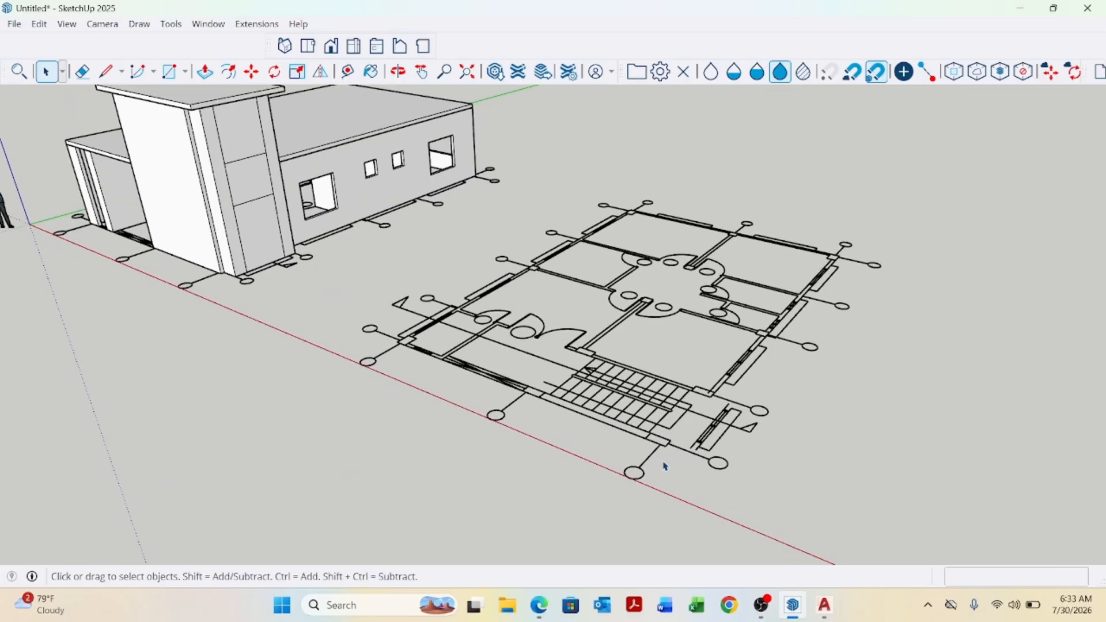
{"action": "scroll", "coordinate": [697, 458], "scroll_direction": "down", "scroll_amount": 1}
{"action": "scroll", "coordinate": [439, 381], "scroll_direction": "up", "scroll_amount": 3}
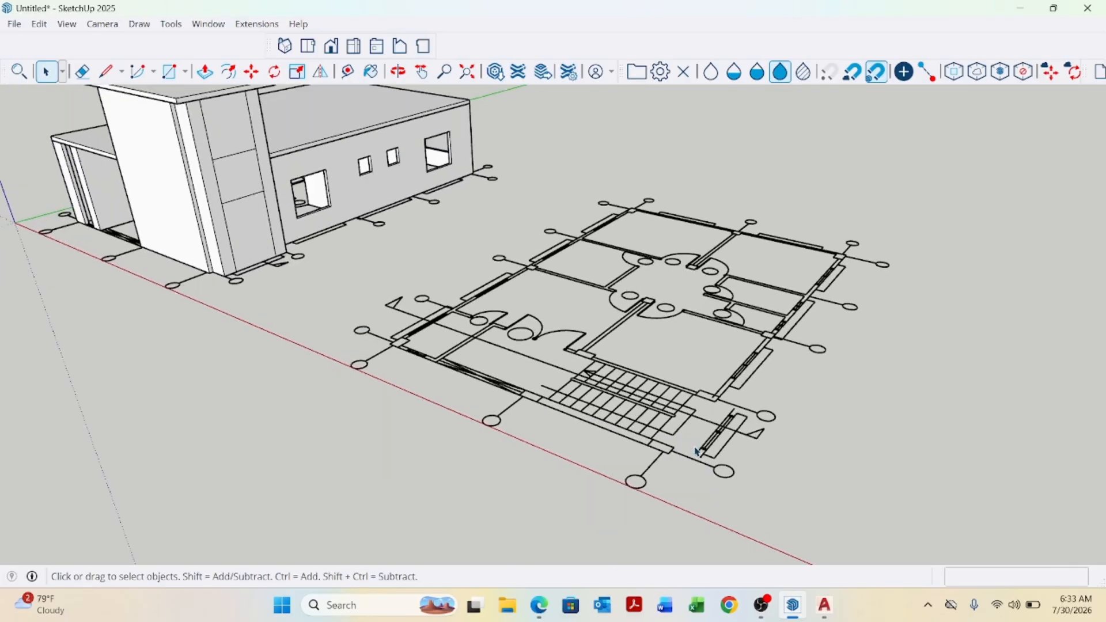
{"action": "scroll", "coordinate": [385, 357], "scroll_direction": "down", "scroll_amount": 3}
{"action": "scroll", "coordinate": [306, 291], "scroll_direction": "up", "scroll_amount": 5}
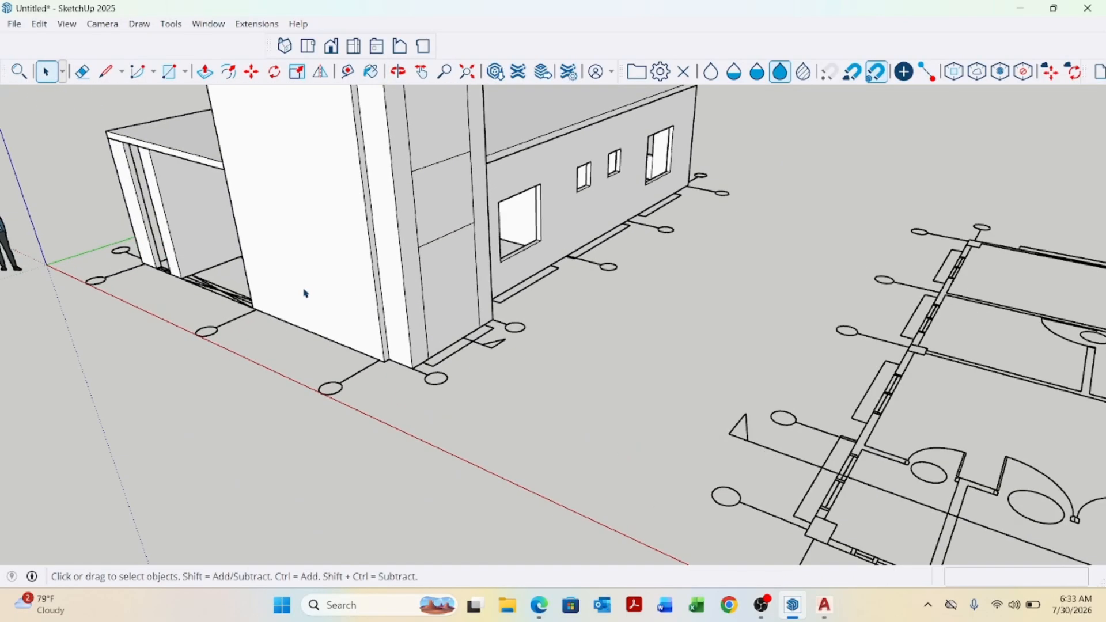
Push/pull the narrow strip on the stair tower wall flush with the main wall face.
{"action": "key", "text": "p"}
{"action": "scroll", "coordinate": [380, 291], "scroll_direction": "up", "scroll_amount": 1}
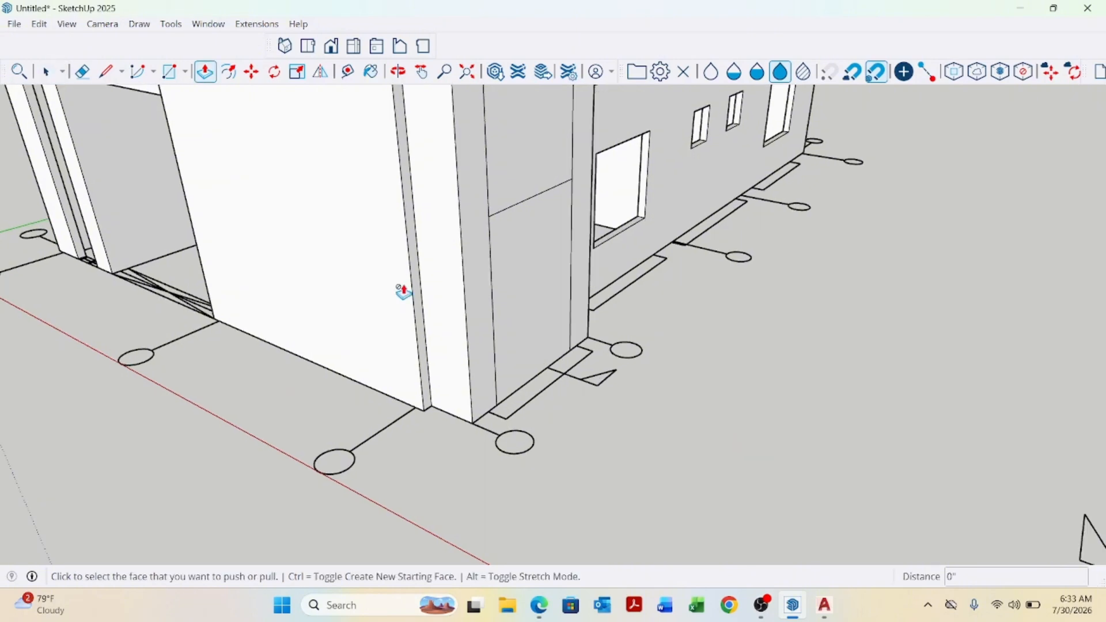
{"action": "key", "text": "space"}
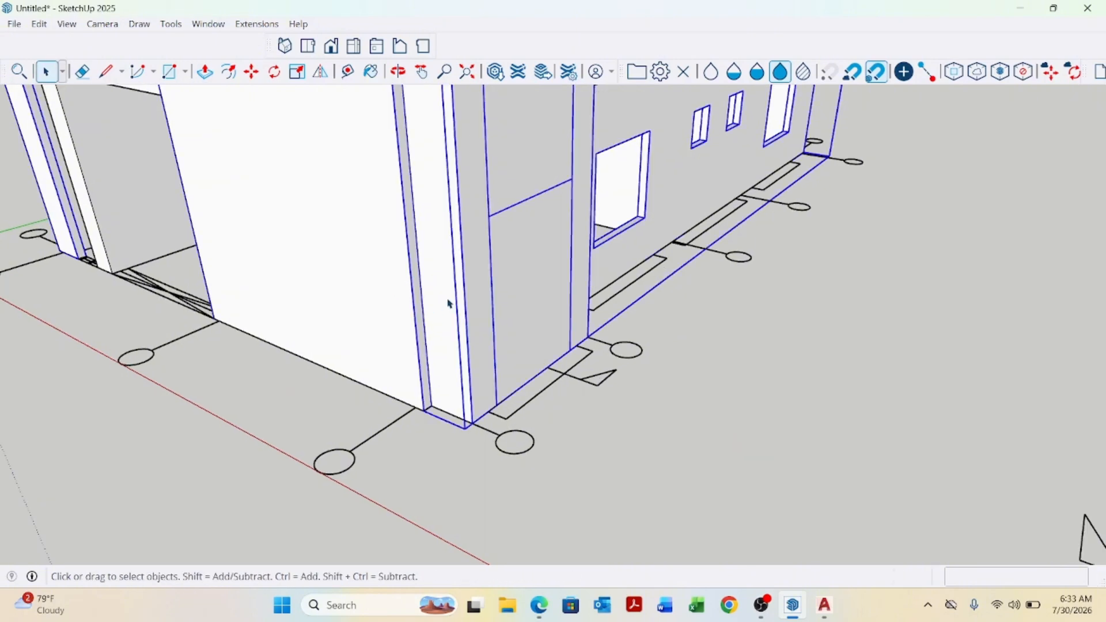
{"action": "double_click", "coordinate": [449, 304]}
{"action": "key", "text": "p"}
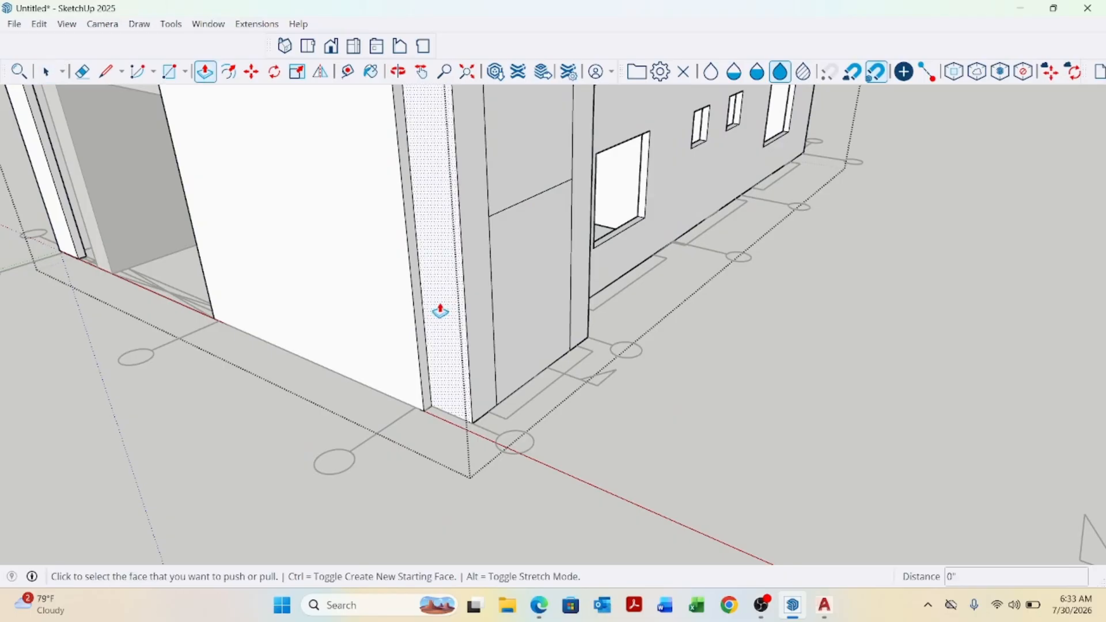
{"action": "left_click", "coordinate": [438, 311]}
{"action": "left_click", "coordinate": [410, 284]}
{"action": "key", "text": "space"}
Push the rectangular panel on the stair tower wall inward 5" to form a window recess.
{"action": "scroll", "coordinate": [419, 342], "scroll_direction": "up", "scroll_amount": 1}
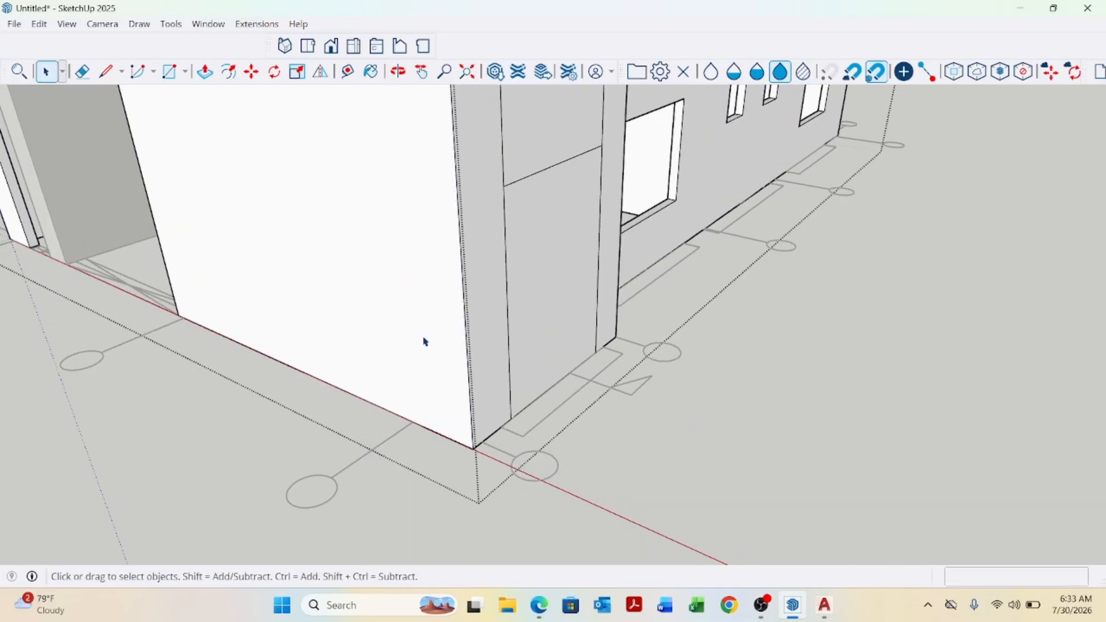
{"action": "scroll", "coordinate": [425, 341], "scroll_direction": "down", "scroll_amount": 5}
{"action": "middle_click_drag", "start_coordinate": [424, 342], "coordinate": [550, 362]}
{"action": "scroll", "coordinate": [442, 297], "scroll_direction": "up", "scroll_amount": 5}
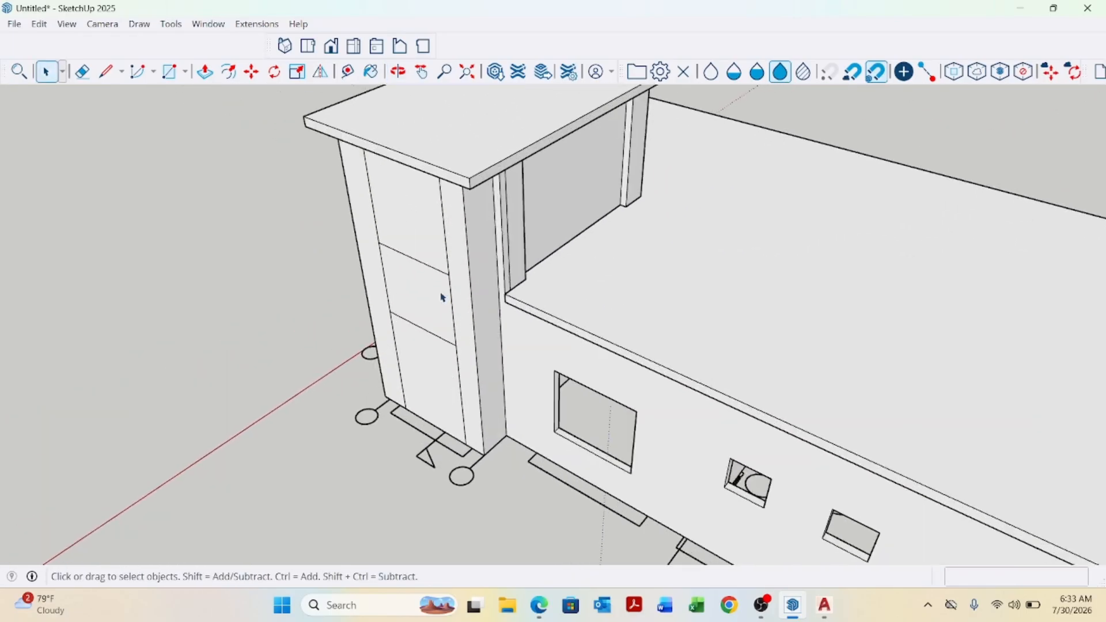
{"action": "triple_click", "coordinate": [437, 297]}
{"action": "scroll", "coordinate": [435, 297], "scroll_direction": "up", "scroll_amount": 3}
{"action": "key", "text": "p"}
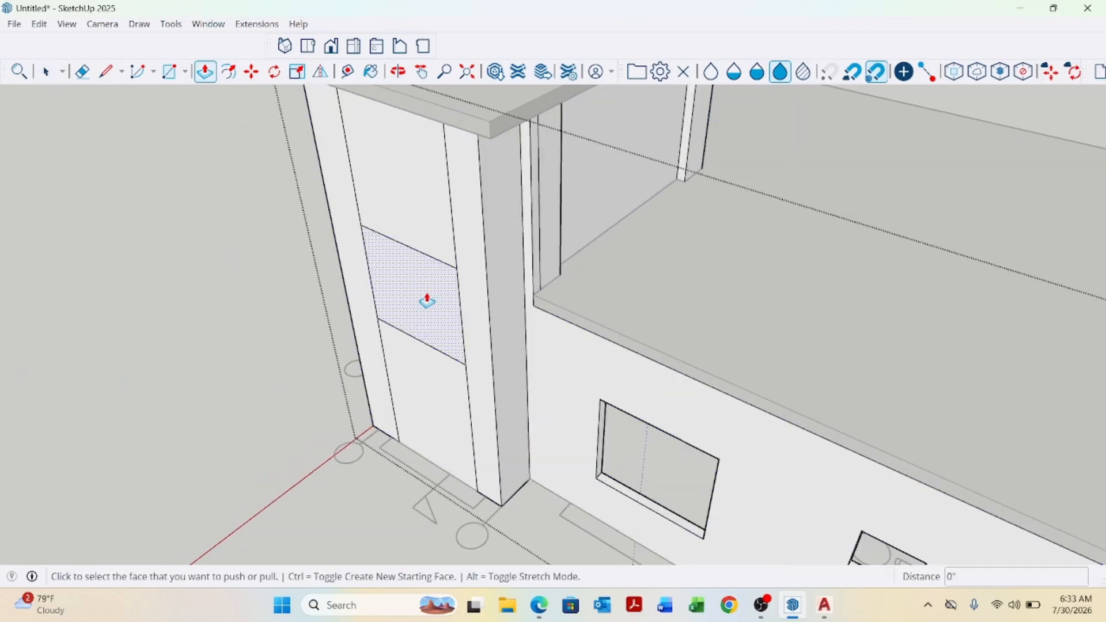
{"action": "left_click", "coordinate": [425, 302]}
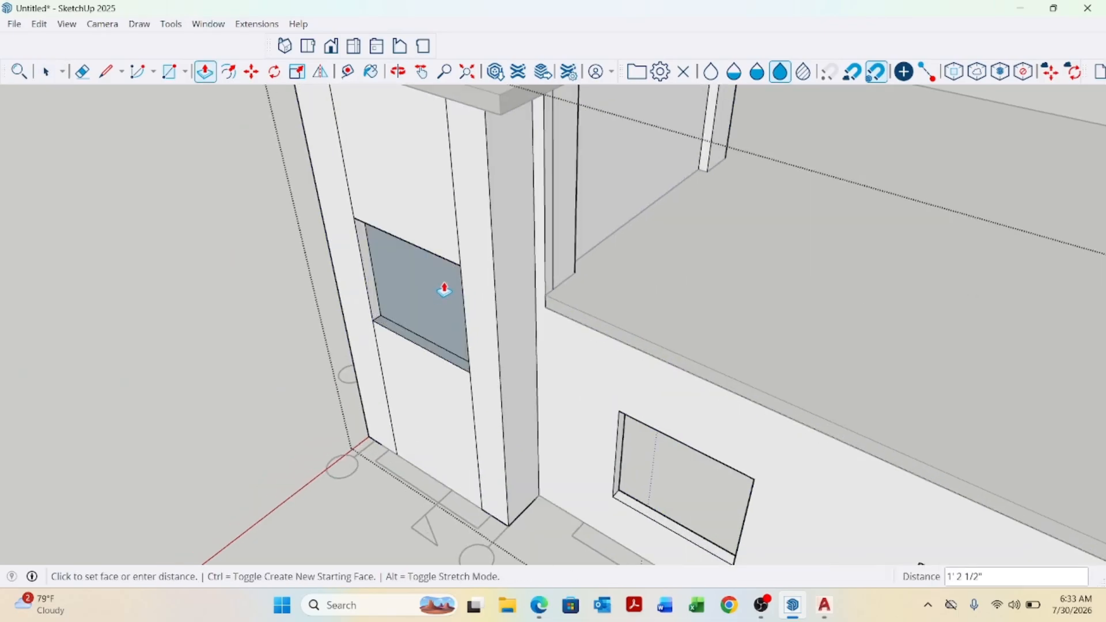
{"action": "type", "text": "5"}
{"action": "key", "text": "Return"}
{"action": "key", "text": "space"}
Reverse the faces of the selected window recess sill.
{"action": "scroll", "coordinate": [432, 322], "scroll_direction": "up", "scroll_amount": 3}
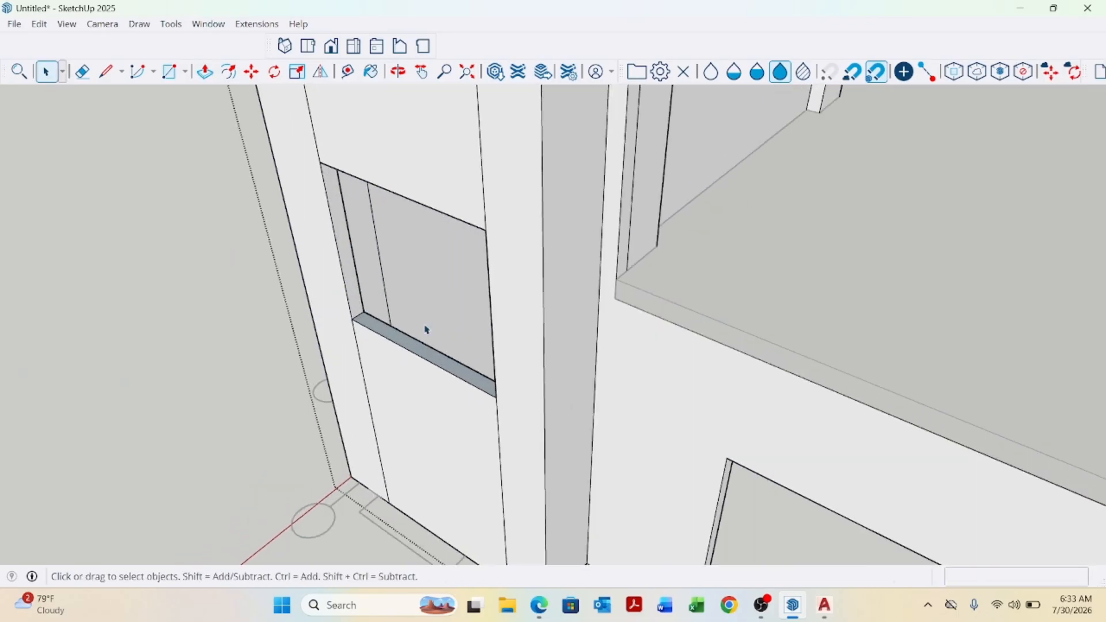
{"action": "right_click", "coordinate": [424, 369]}
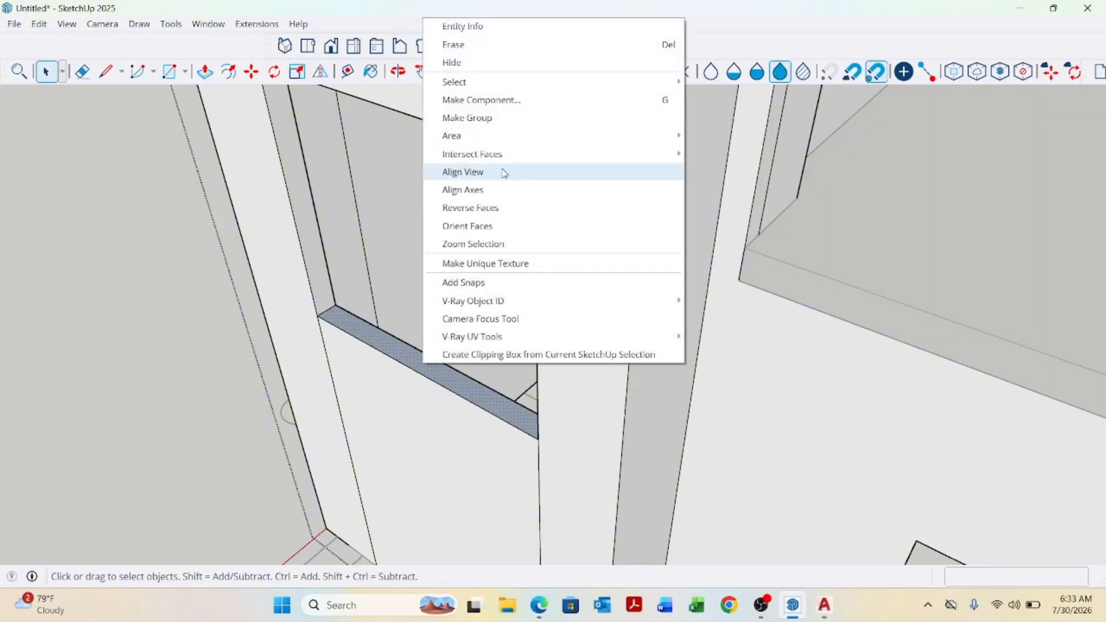
{"action": "left_click", "coordinate": [482, 207]}
{"action": "scroll", "coordinate": [471, 417], "scroll_direction": "down", "scroll_amount": 4}
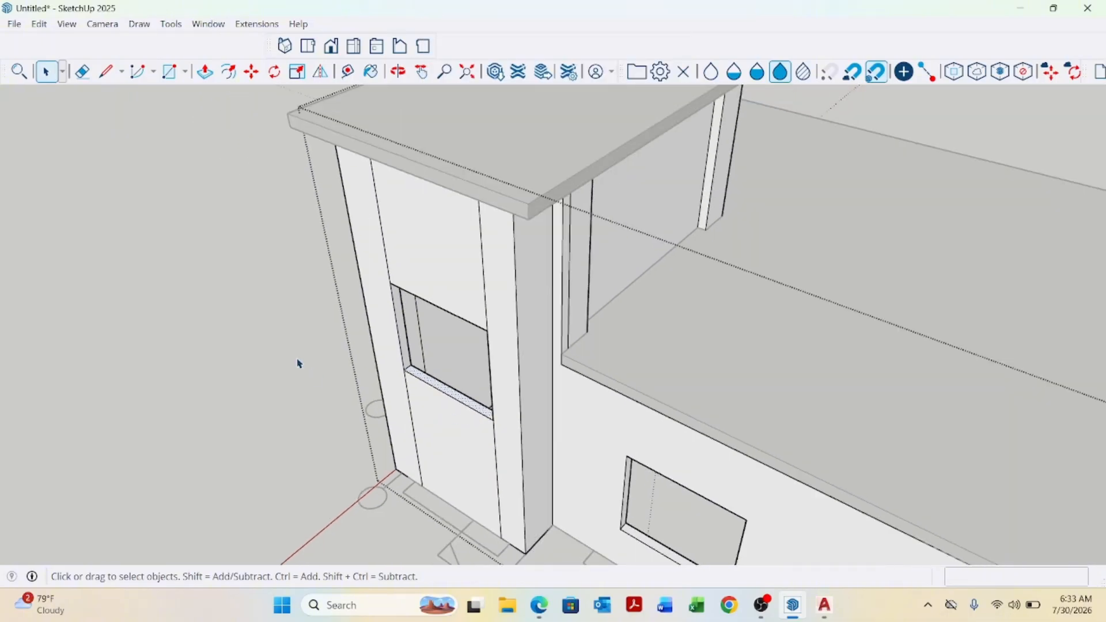
{"action": "scroll", "coordinate": [299, 363], "scroll_direction": "down", "scroll_amount": 2}
{"action": "left_click", "coordinate": [299, 363]}
{"action": "middle_click_drag", "start_coordinate": [408, 427], "coordinate": [469, 373]}
{"action": "scroll", "coordinate": [484, 378], "scroll_direction": "down", "scroll_amount": 3}
{"action": "scroll", "coordinate": [446, 383], "scroll_direction": "up", "scroll_amount": 5}
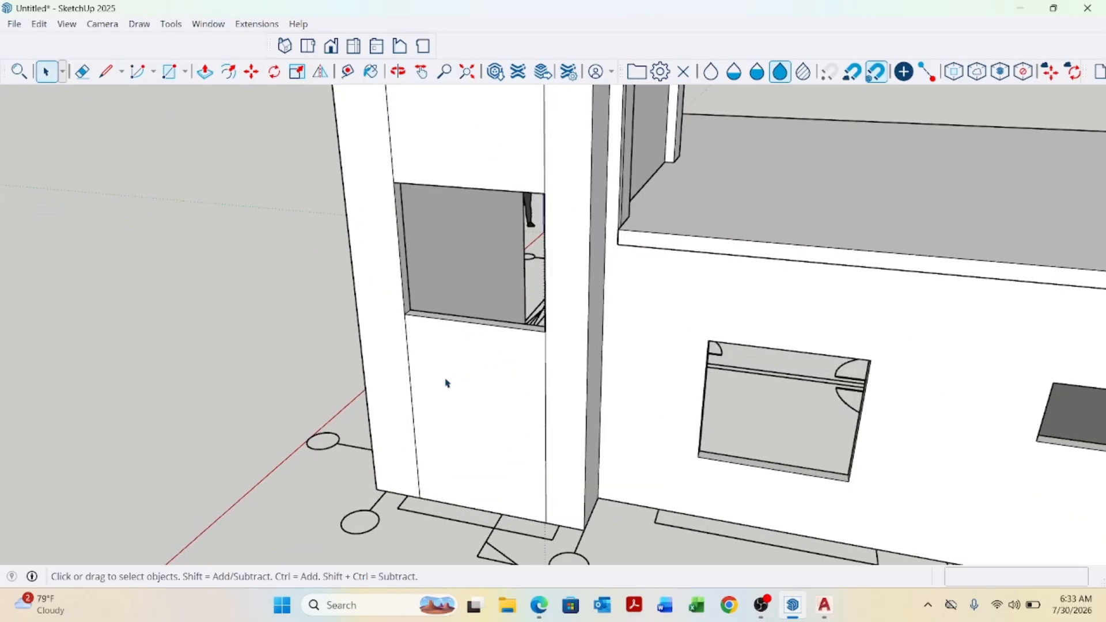
Inspect the stair tower walls, window recess and edges from several angles.
{"action": "left_click", "coordinate": [411, 381]}
{"action": "double_click", "coordinate": [412, 381]}
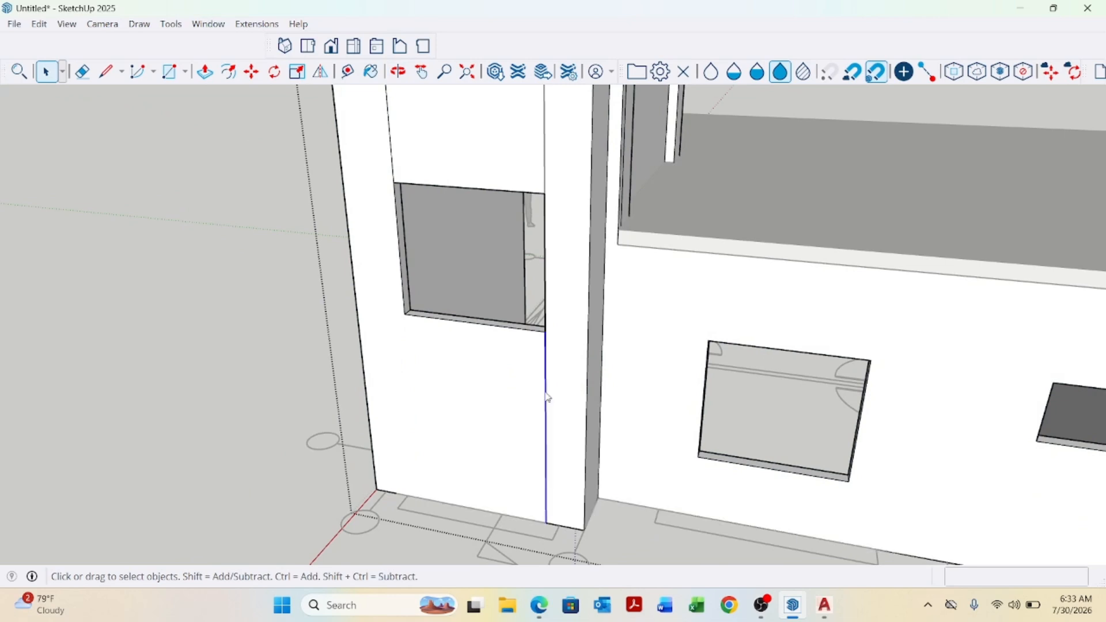
{"action": "scroll", "coordinate": [547, 398], "scroll_direction": "down", "scroll_amount": 5}
{"action": "scroll", "coordinate": [529, 445], "scroll_direction": "up", "scroll_amount": 5}
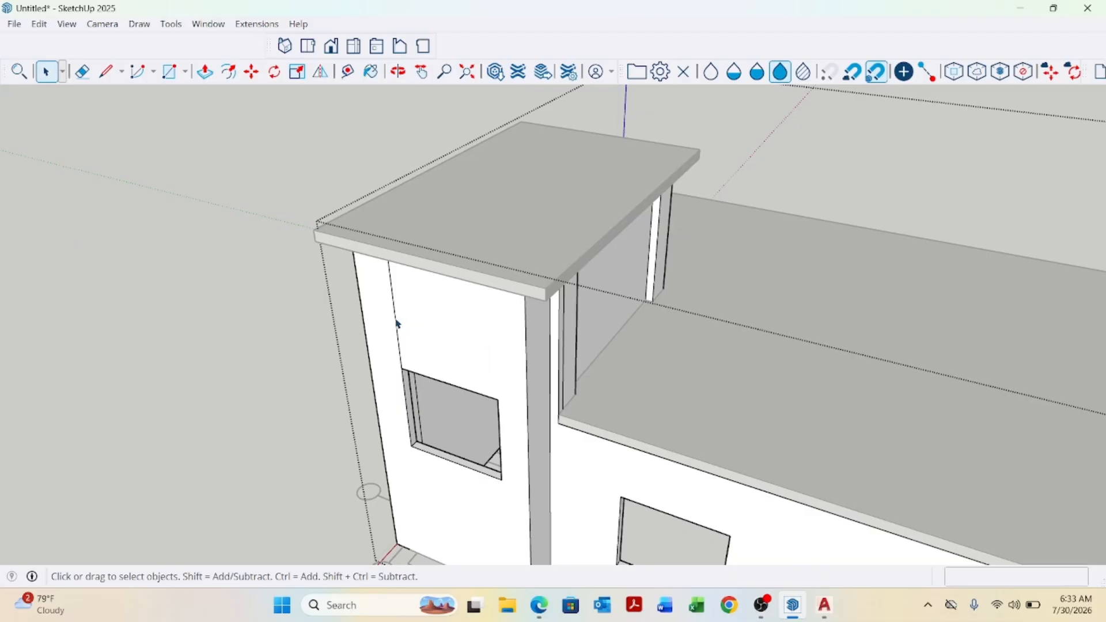
{"action": "scroll", "coordinate": [436, 325], "scroll_direction": "down", "scroll_amount": 5}
{"action": "middle_click_drag", "start_coordinate": [594, 343], "coordinate": [522, 378]}
{"action": "scroll", "coordinate": [478, 323], "scroll_direction": "up", "scroll_amount": 3}
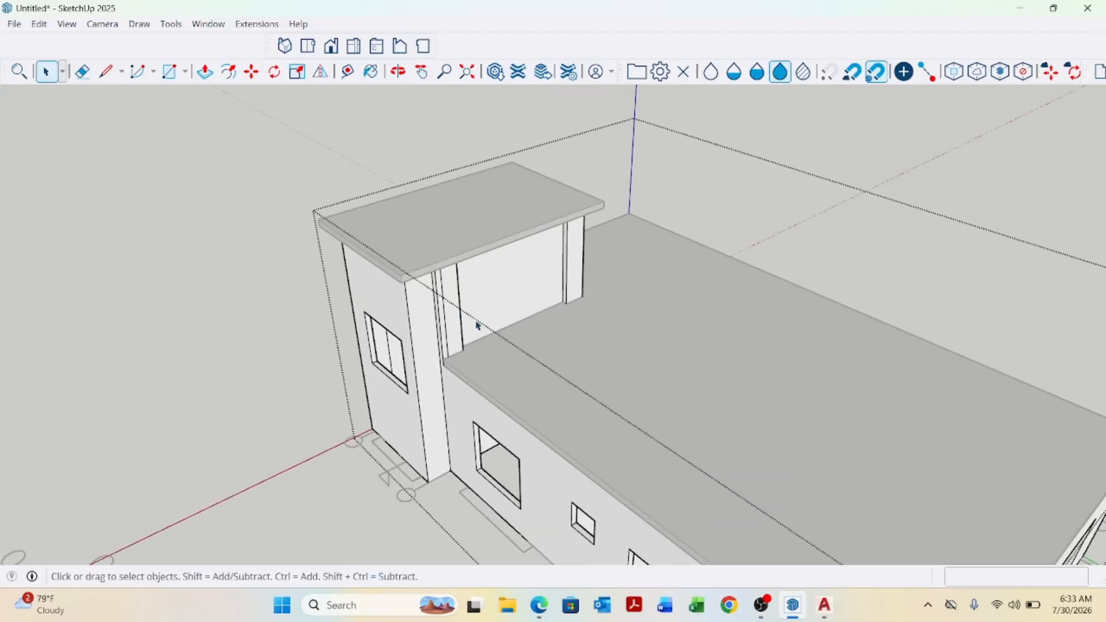
{"action": "key", "text": "Escape"}
{"action": "middle_click_drag", "start_coordinate": [479, 323], "coordinate": [380, 363]}
{"action": "scroll", "coordinate": [501, 269], "scroll_direction": "up", "scroll_amount": 6}
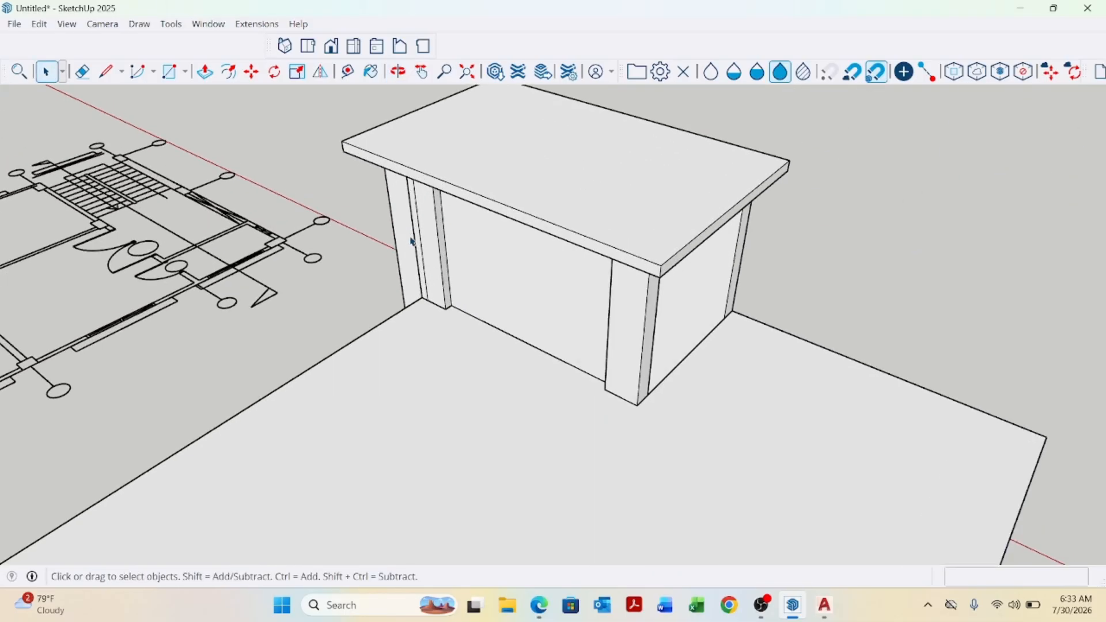
{"action": "middle_click_drag", "start_coordinate": [501, 269], "coordinate": [659, 236]}
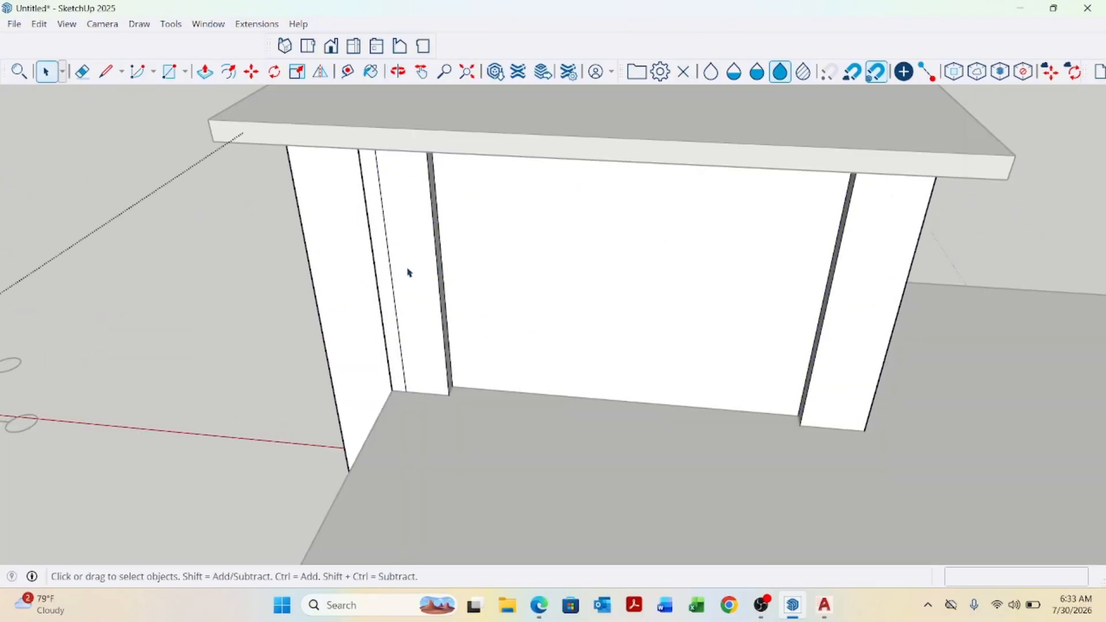
{"action": "triple_click", "coordinate": [404, 276]}
{"action": "left_click", "coordinate": [395, 281]}
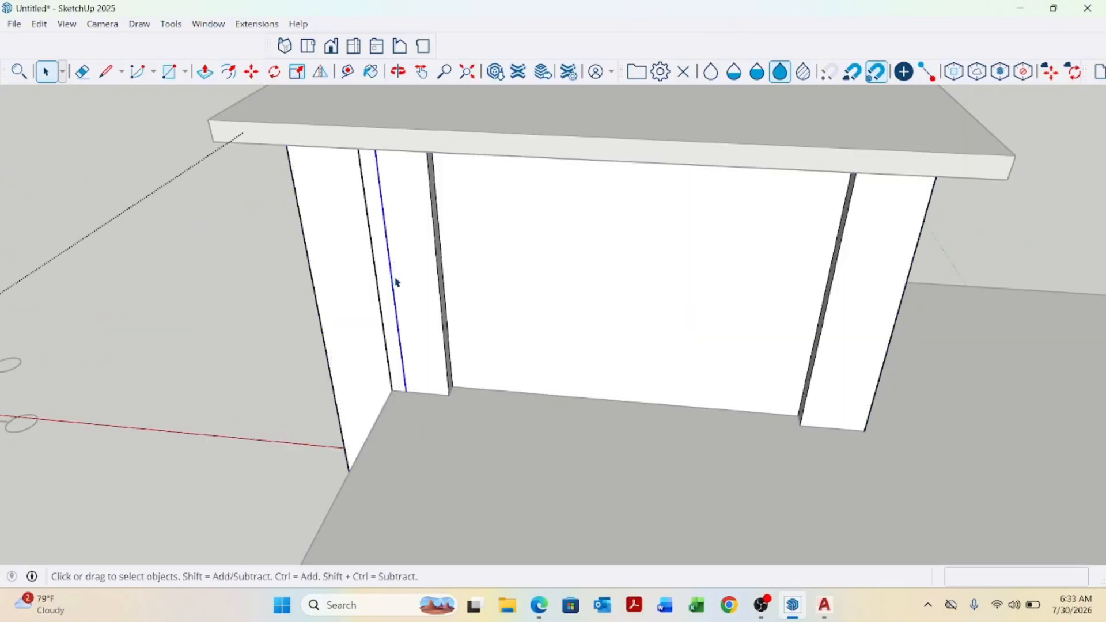
{"action": "scroll", "coordinate": [397, 283], "scroll_direction": "down", "scroll_amount": 5}
{"action": "middle_click_drag", "start_coordinate": [467, 230], "coordinate": [468, 254]}
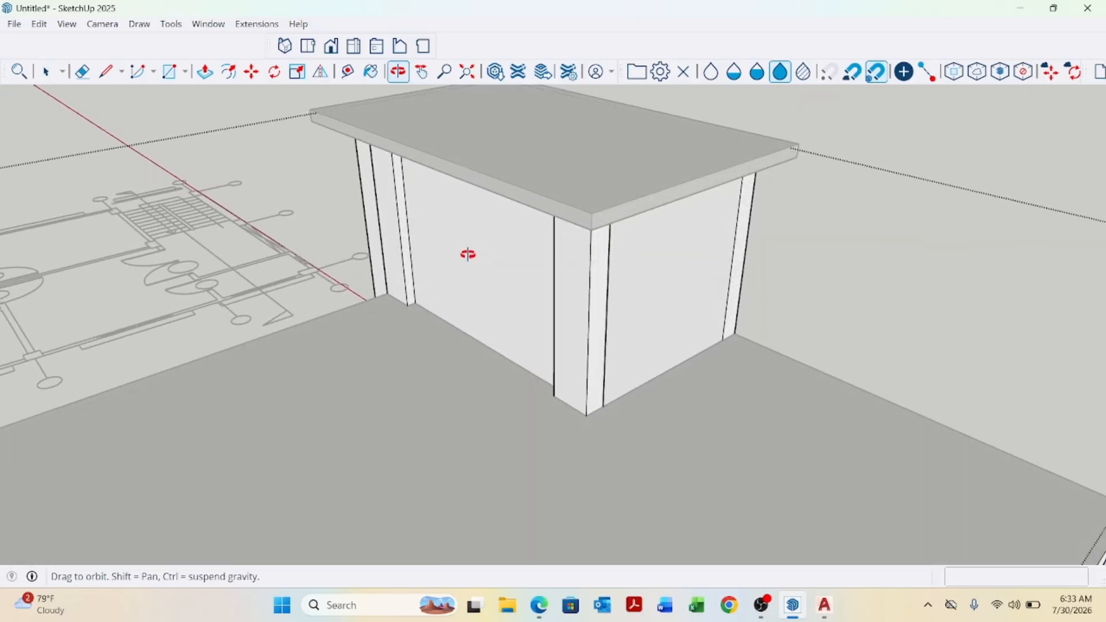
{"action": "scroll", "coordinate": [614, 316], "scroll_direction": "down", "scroll_amount": 10}
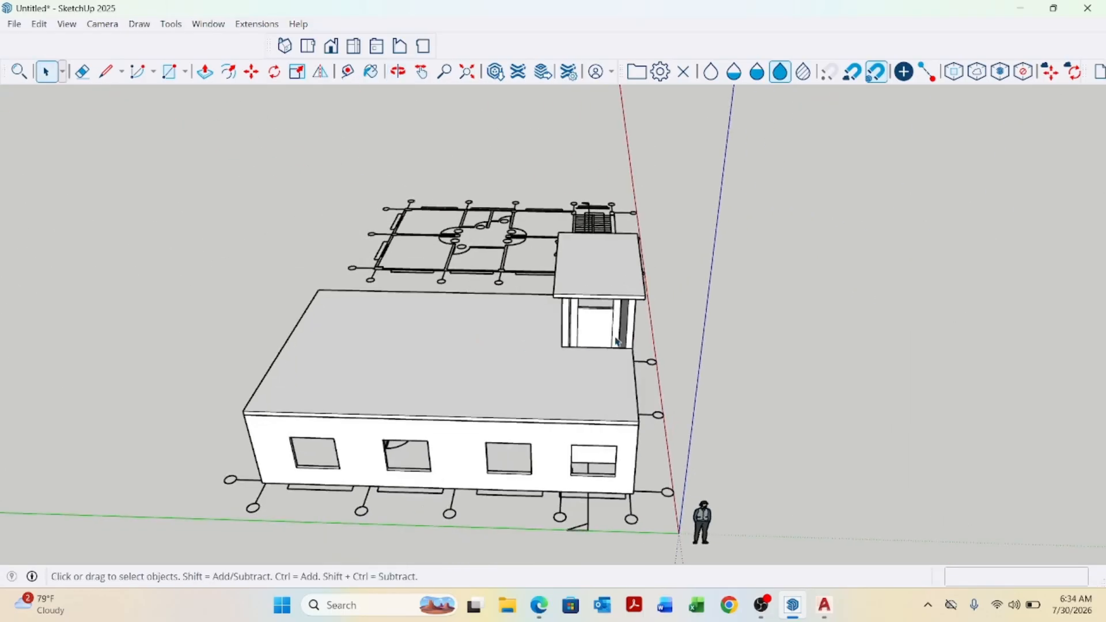
{"action": "scroll", "coordinate": [593, 334], "scroll_direction": "up", "scroll_amount": 8}
{"action": "middle_click_drag", "start_coordinate": [590, 338], "coordinate": [581, 375]}
{"action": "scroll", "coordinate": [521, 354], "scroll_direction": "down", "scroll_amount": 4}
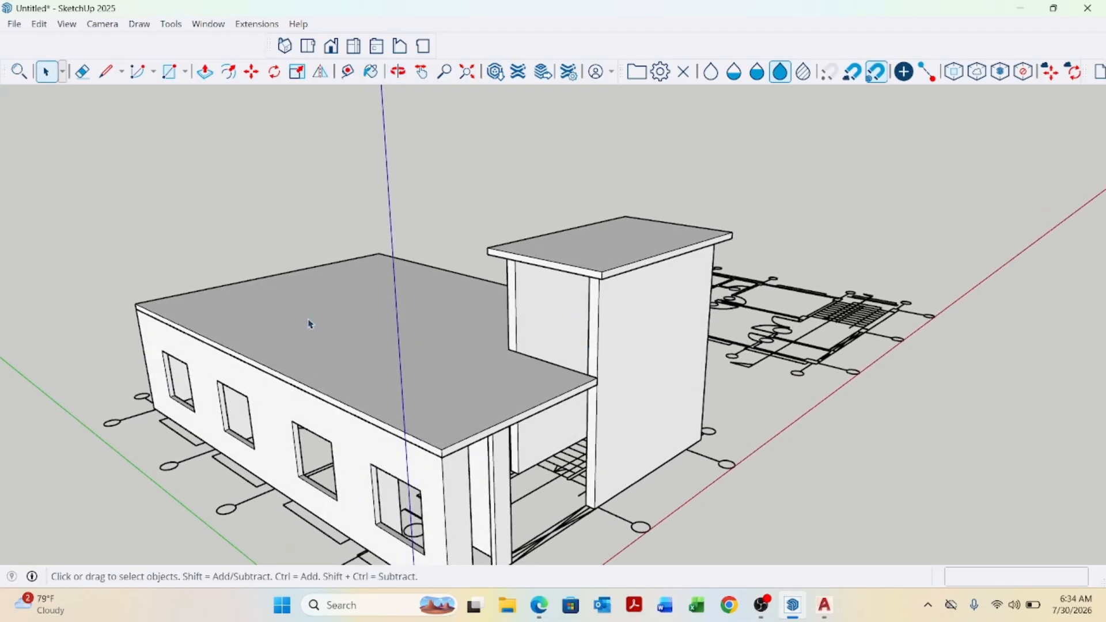
Draw a rectangle about 7'6" by 7' across the recessed wall face of the stair tower.
{"action": "scroll", "coordinate": [578, 282], "scroll_direction": "up", "scroll_amount": 4}
{"action": "middle_click_drag", "start_coordinate": [612, 316], "coordinate": [590, 308]}
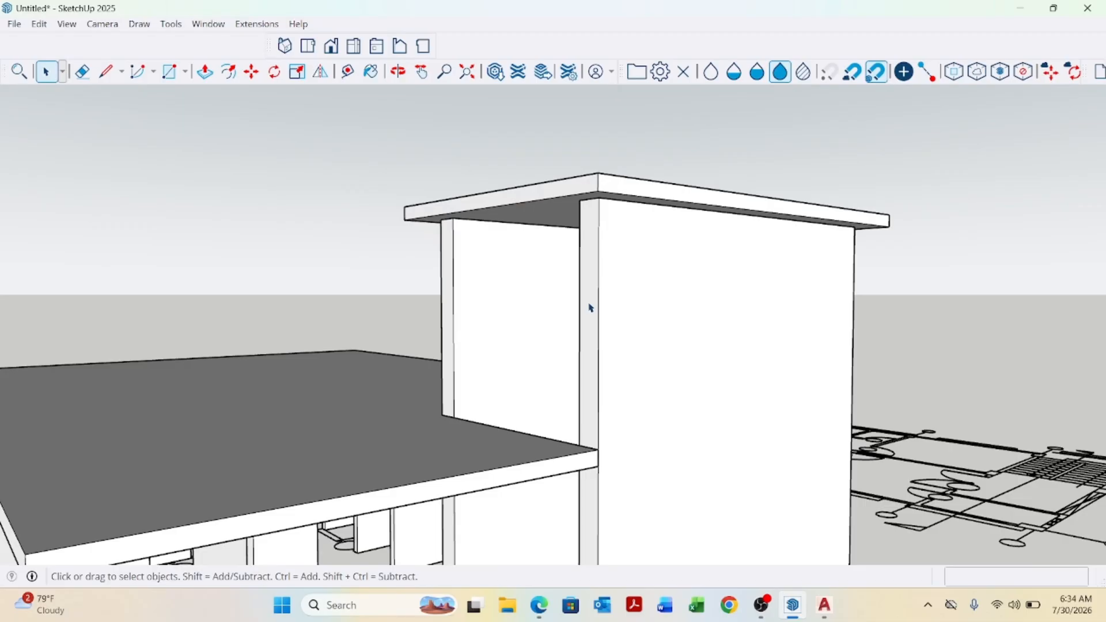
{"action": "key", "text": "r"}
{"action": "scroll", "coordinate": [483, 246], "scroll_direction": "up", "scroll_amount": 3}
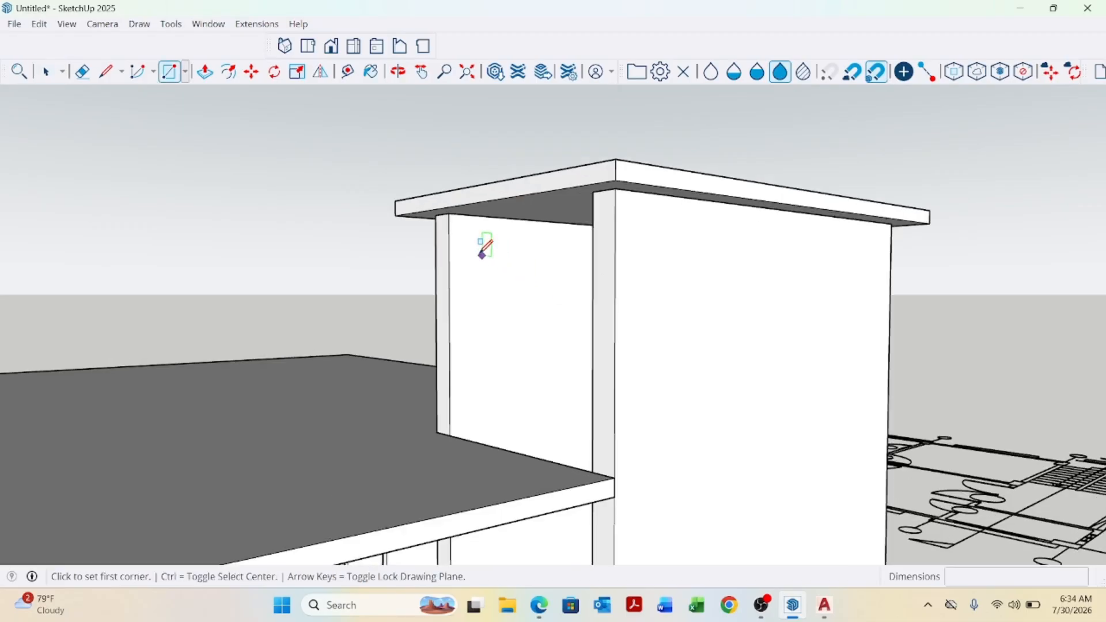
{"action": "left_click", "coordinate": [443, 203]}
{"action": "scroll", "coordinate": [570, 432], "scroll_direction": "down", "scroll_amount": 3}
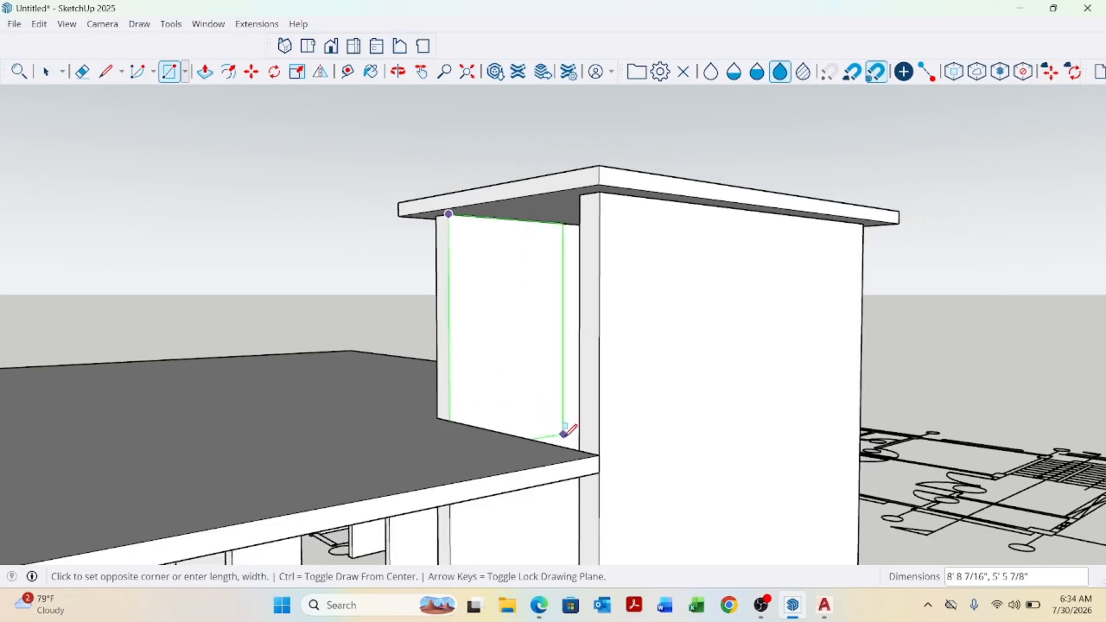
{"action": "left_click", "coordinate": [583, 445]}
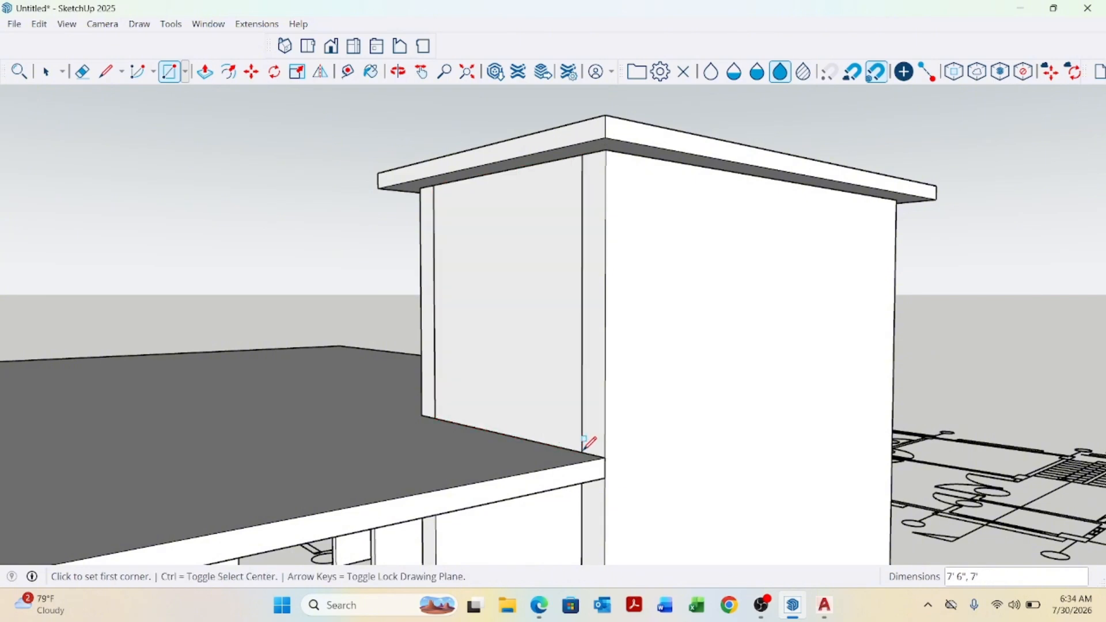
{"action": "middle_click_drag", "start_coordinate": [588, 447], "coordinate": [622, 478]}
{"action": "scroll", "coordinate": [553, 449], "scroll_direction": "up", "scroll_amount": 2}
{"action": "key", "text": "space"}
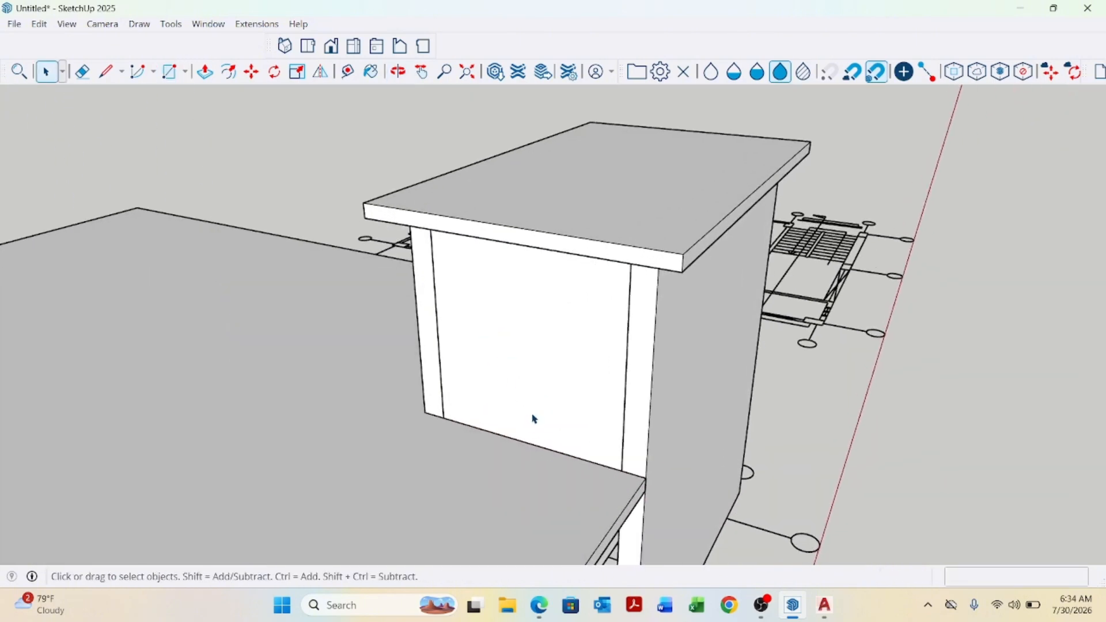
{"action": "key", "text": "p"}
{"action": "left_click", "coordinate": [532, 410]}
{"action": "scroll", "coordinate": [585, 380], "scroll_direction": "up", "scroll_amount": 2}
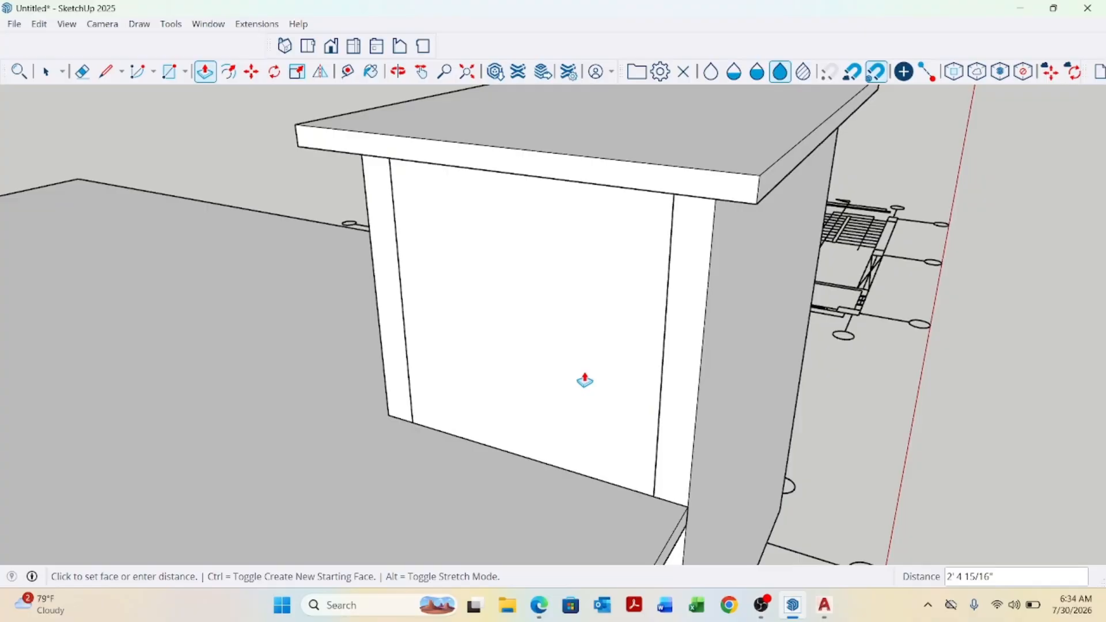
{"action": "key", "text": "space"}
{"action": "scroll", "coordinate": [584, 380], "scroll_direction": "down", "scroll_amount": 1}
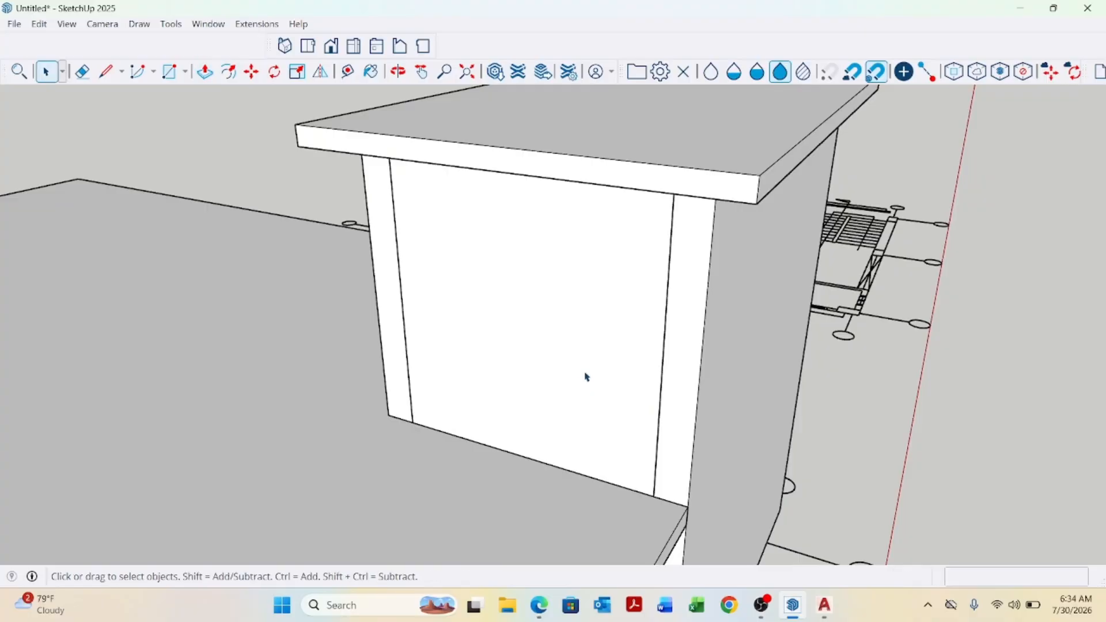
{"action": "middle_click_drag", "start_coordinate": [585, 375], "coordinate": [675, 448]}
{"action": "key", "text": "t"}
{"action": "scroll", "coordinate": [674, 440], "scroll_direction": "up", "scroll_amount": 1}
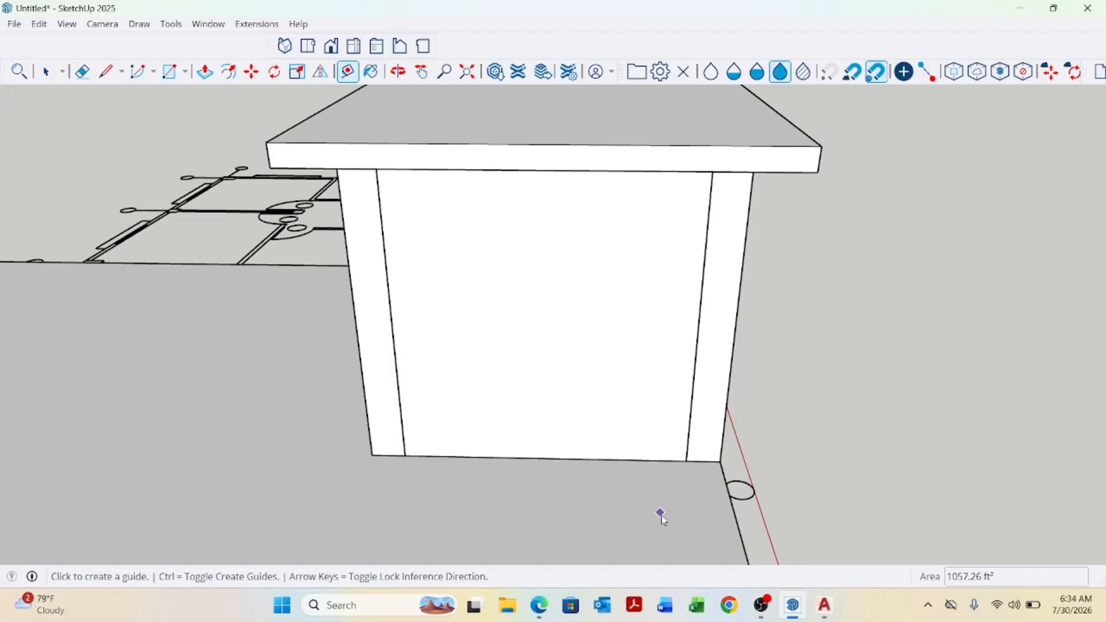
{"action": "left_click", "coordinate": [395, 363]}
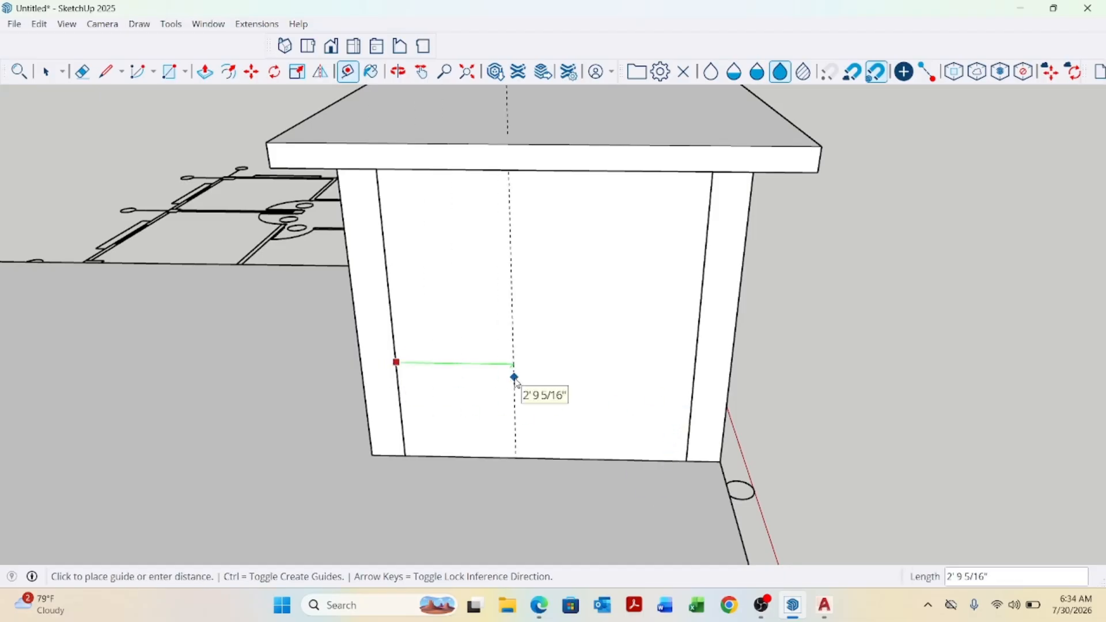
{"action": "type", "text": "3"}
{"action": "key", "text": "Return"}
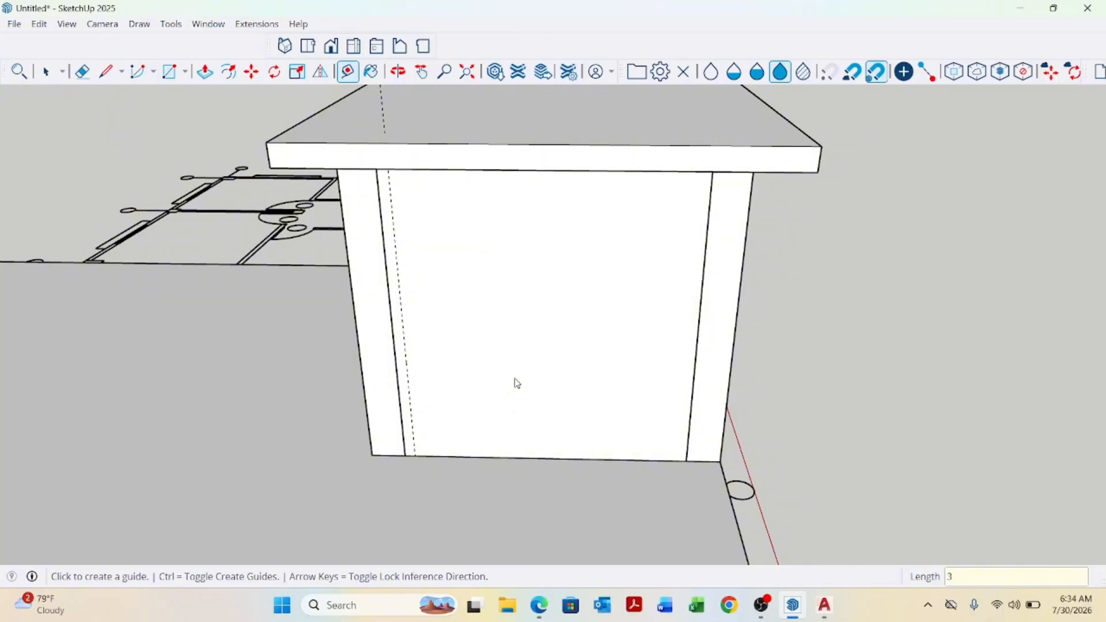
{"action": "key", "text": "ctrl+z"}
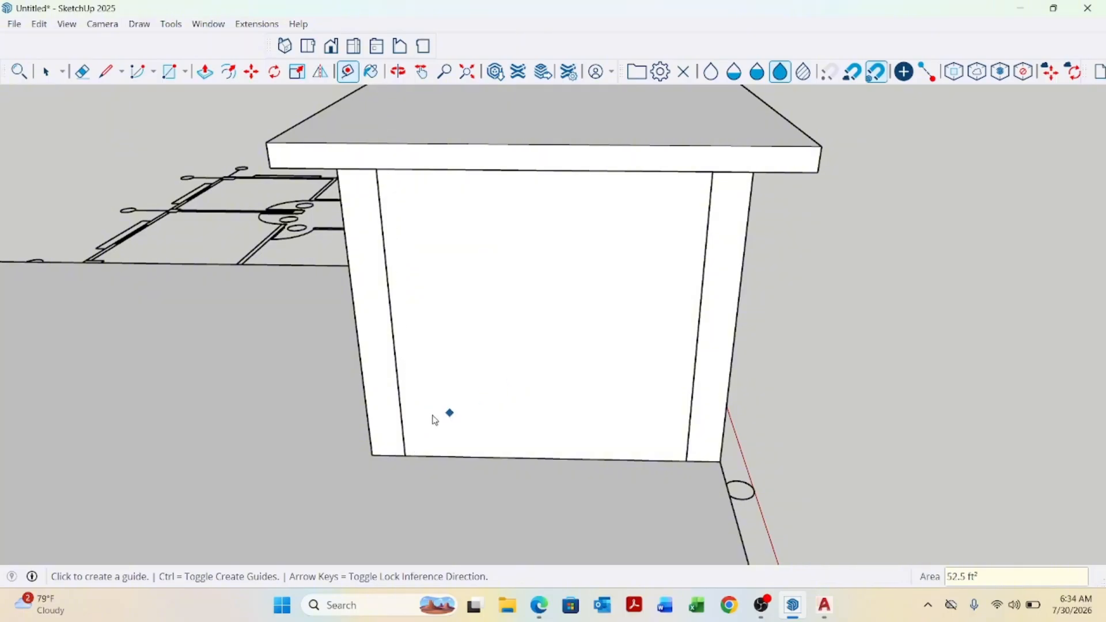
Place guides on the stair tower wall 3' from its left edge and 7' above its bottom edge.
{"action": "left_click", "coordinate": [397, 370]}
{"action": "type", "text": "3"}
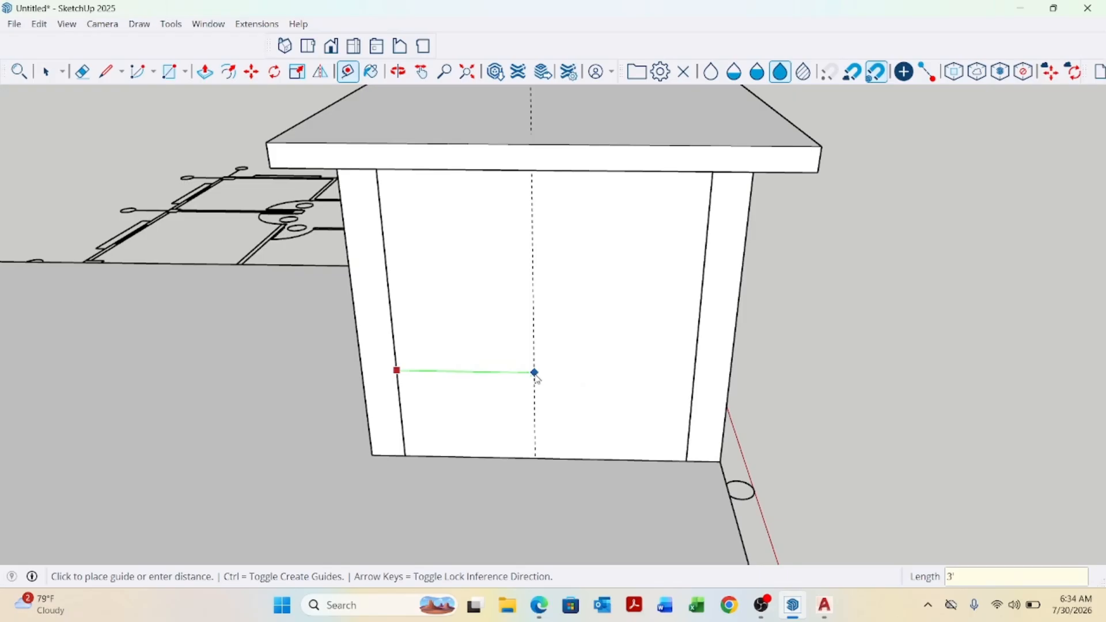
{"action": "key", "text": "Return"}
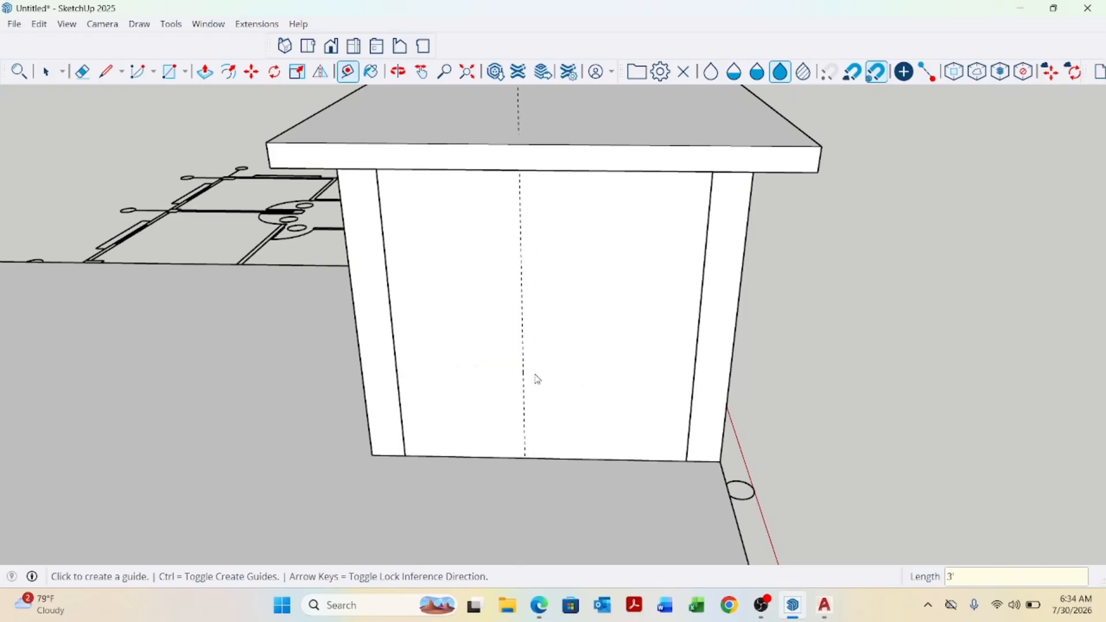
{"action": "left_click", "coordinate": [469, 458]}
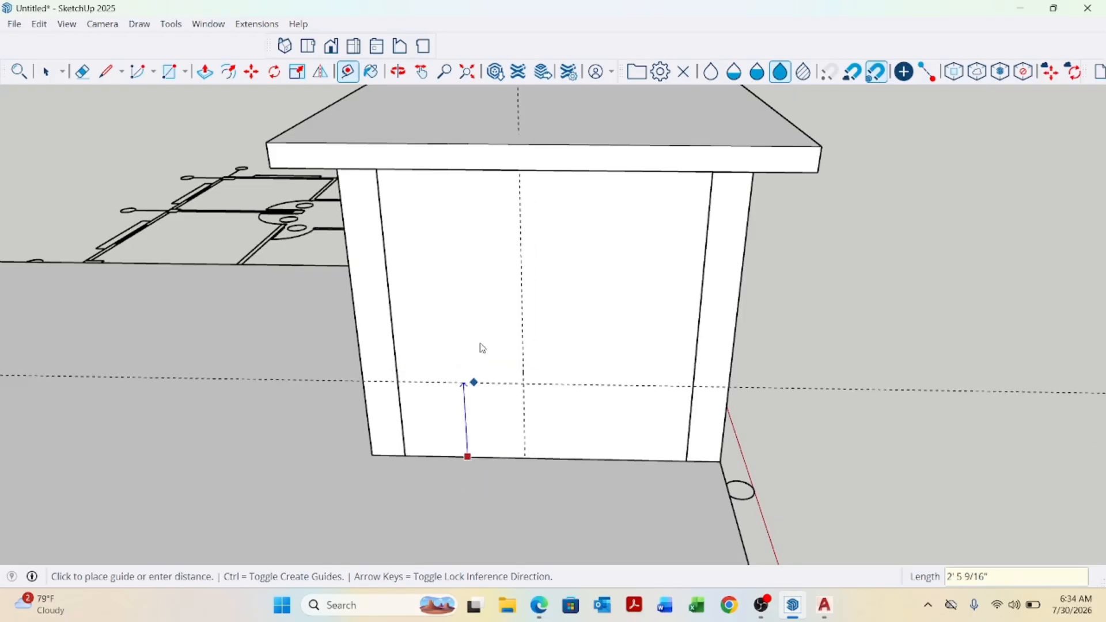
{"action": "type", "text": "7"}
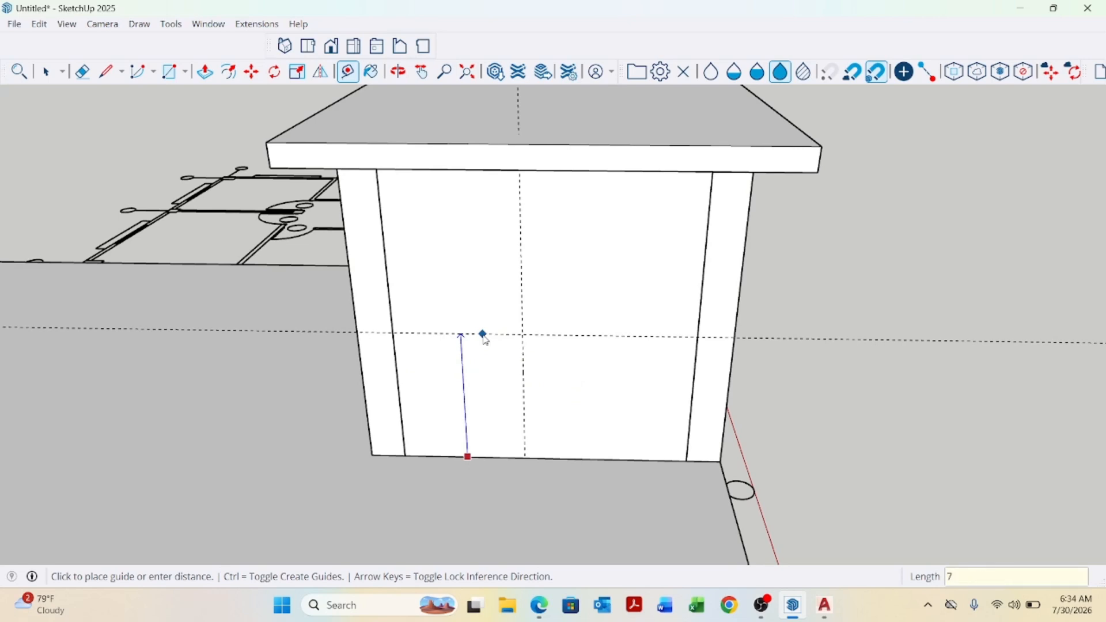
{"action": "key", "text": "Return"}
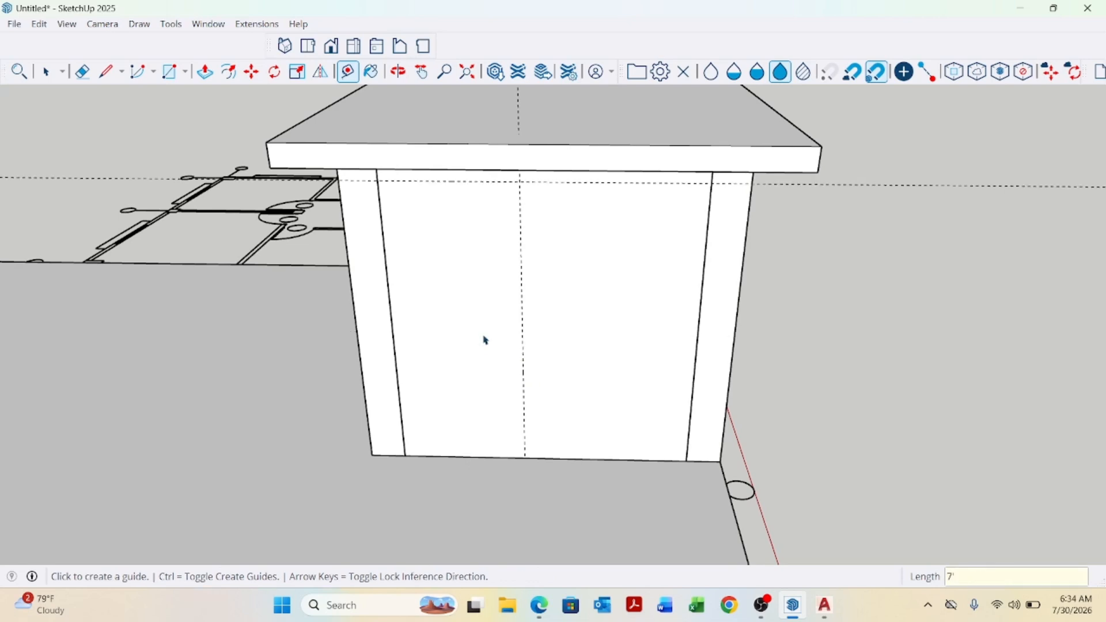
Draw a 3' wide by 7' tall door rectangle from the guide intersection down to the wall's bottom edge.
{"action": "key", "text": "space"}
{"action": "left_click", "coordinate": [483, 335]}
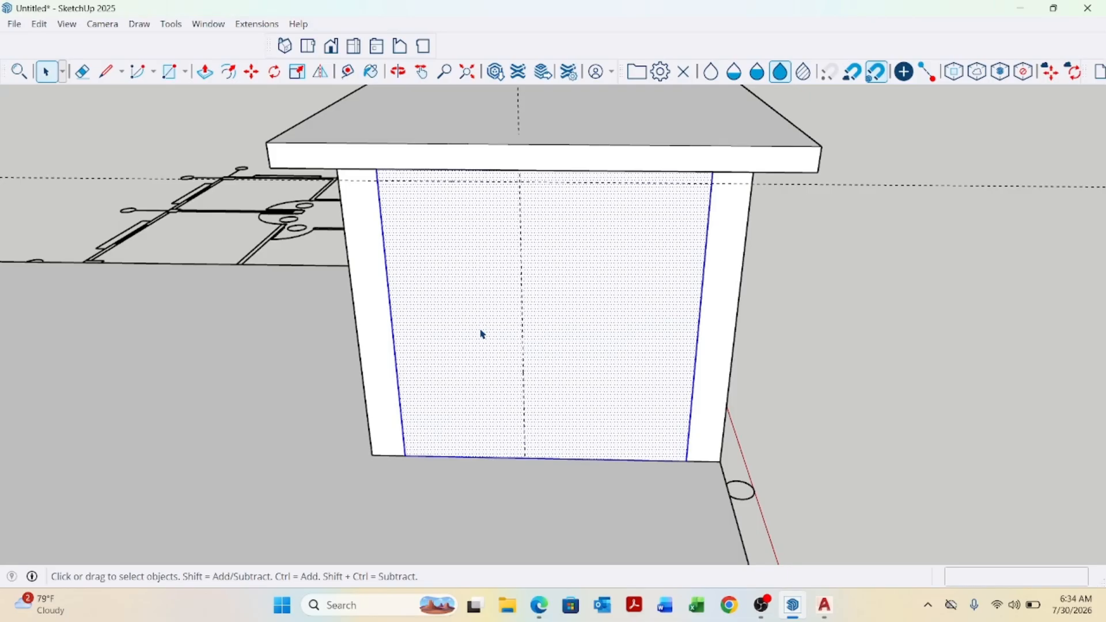
{"action": "key", "text": "r"}
{"action": "scroll", "coordinate": [432, 218], "scroll_direction": "up", "scroll_amount": 1}
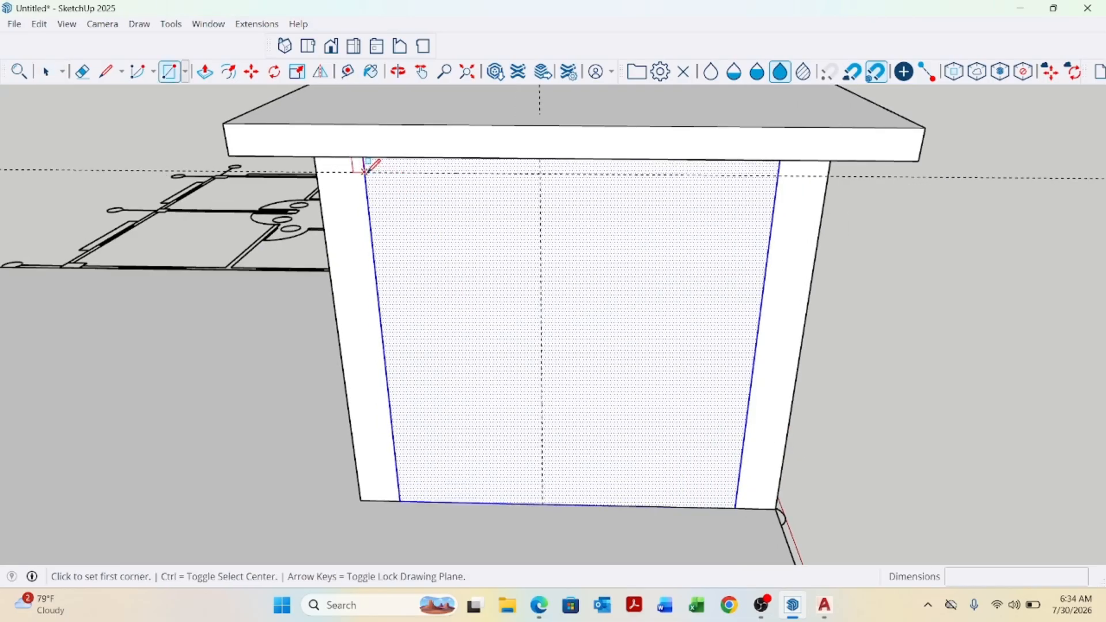
{"action": "left_click", "coordinate": [365, 170]}
{"action": "scroll", "coordinate": [438, 253], "scroll_direction": "down", "scroll_amount": 2}
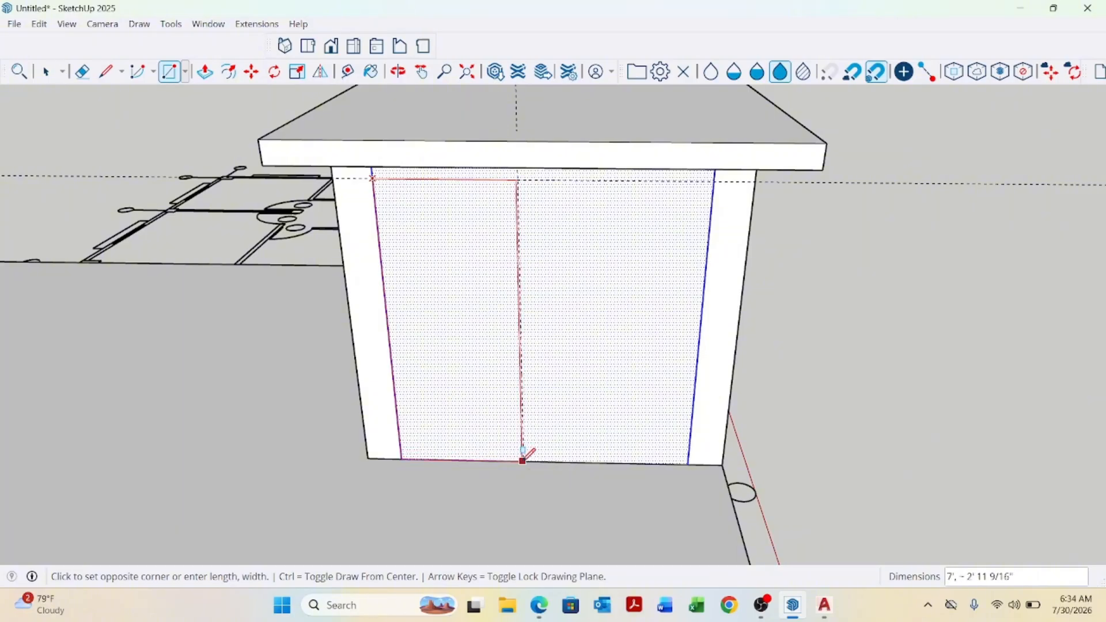
{"action": "left_click", "coordinate": [523, 458]}
{"action": "middle_click_drag", "start_coordinate": [526, 452], "coordinate": [561, 457]}
{"action": "key", "text": "space"}
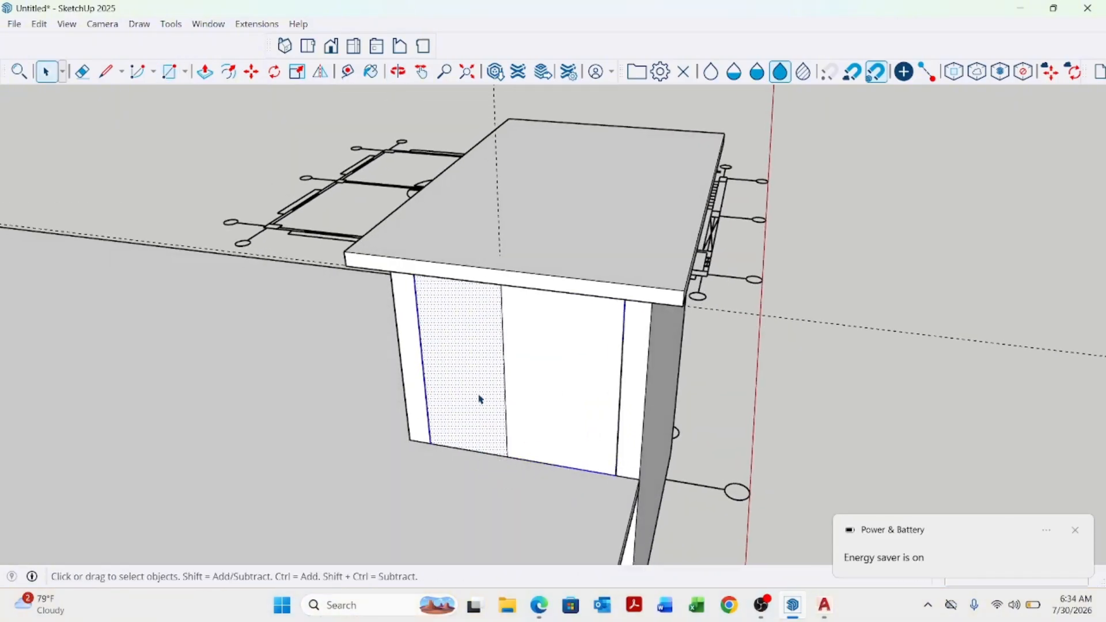
Push the door rectangle inward with Push/Pull to recess the door opening.
{"action": "key", "text": "p"}
{"action": "scroll", "coordinate": [455, 388], "scroll_direction": "up", "scroll_amount": 1}
{"action": "left_click", "coordinate": [456, 389]}
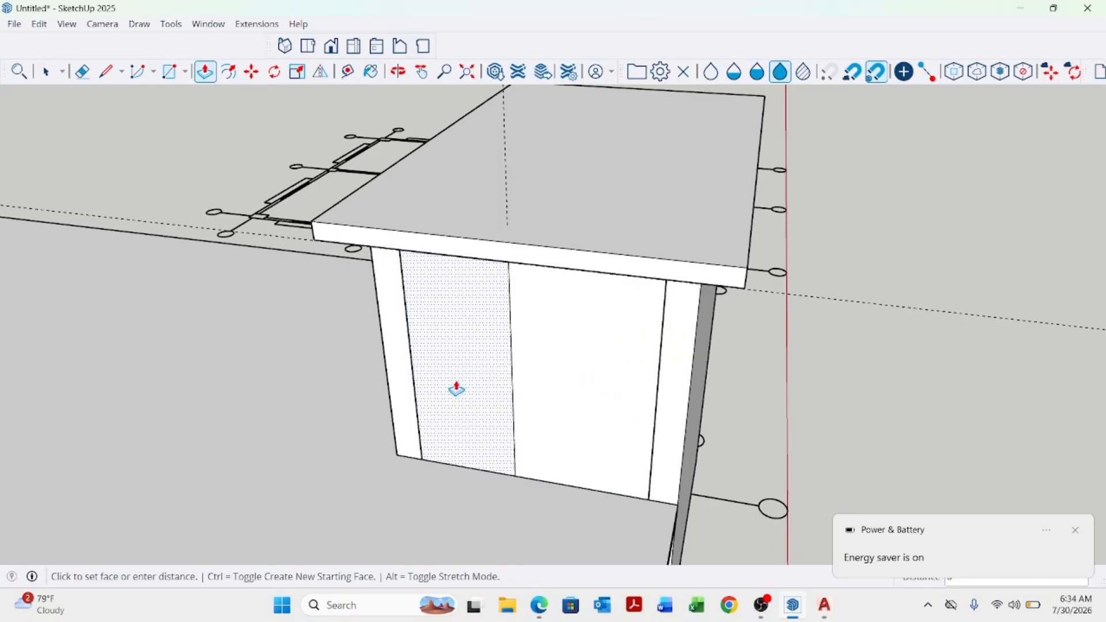
{"action": "left_click", "coordinate": [475, 358]}
{"action": "key", "text": "space"}
{"action": "scroll", "coordinate": [595, 339], "scroll_direction": "down", "scroll_amount": 3}
{"action": "scroll", "coordinate": [595, 339], "scroll_direction": "down", "scroll_amount": 2}
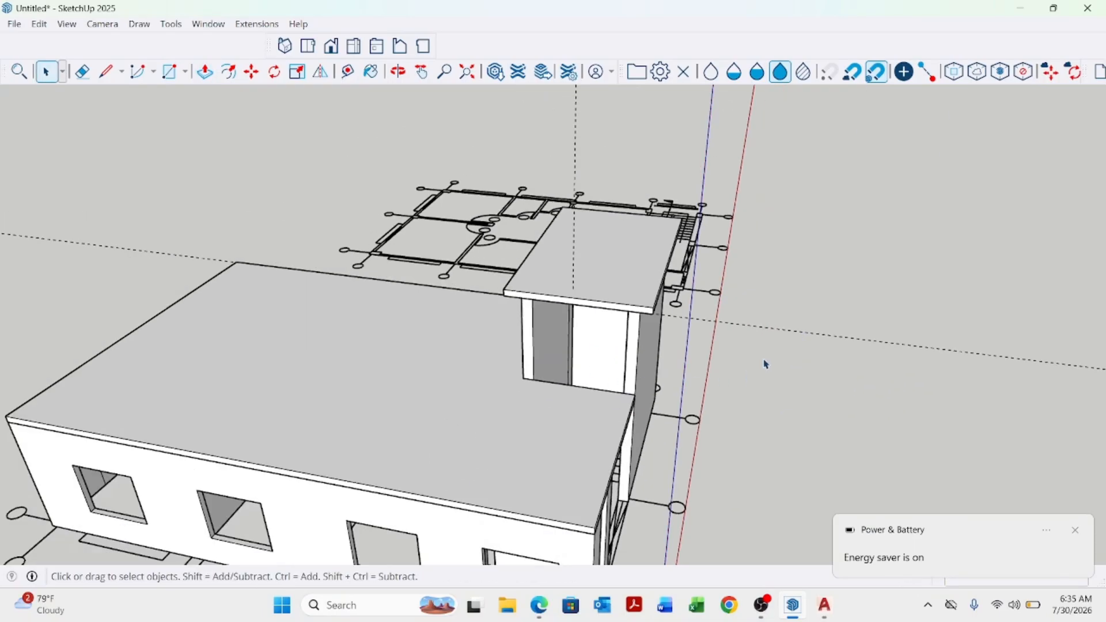
{"action": "middle_click_drag", "start_coordinate": [807, 457], "coordinate": [774, 342]}
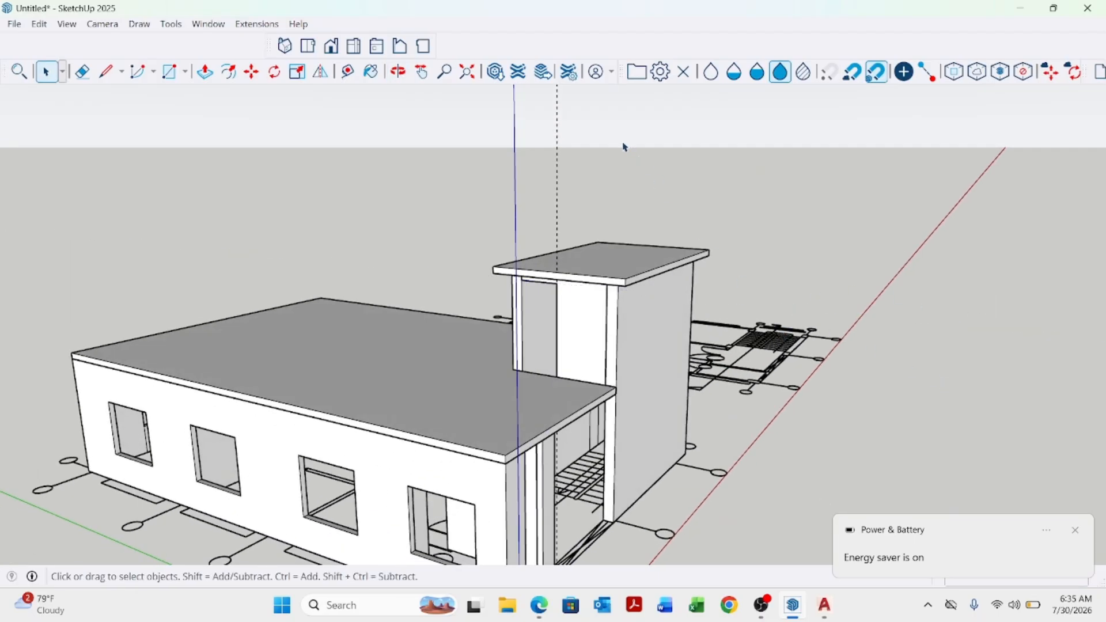
{"action": "scroll", "coordinate": [557, 292], "scroll_direction": "down", "scroll_amount": 3}
{"action": "middle_click_drag", "start_coordinate": [558, 292], "coordinate": [657, 375]}
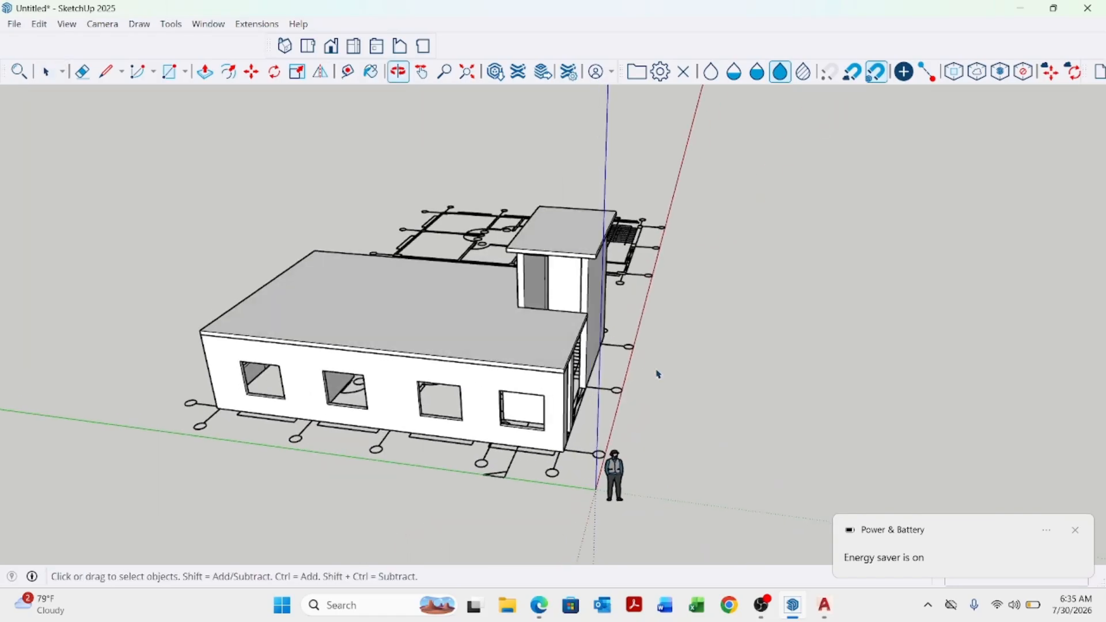
{"action": "scroll", "coordinate": [506, 274], "scroll_direction": "up", "scroll_amount": 6}
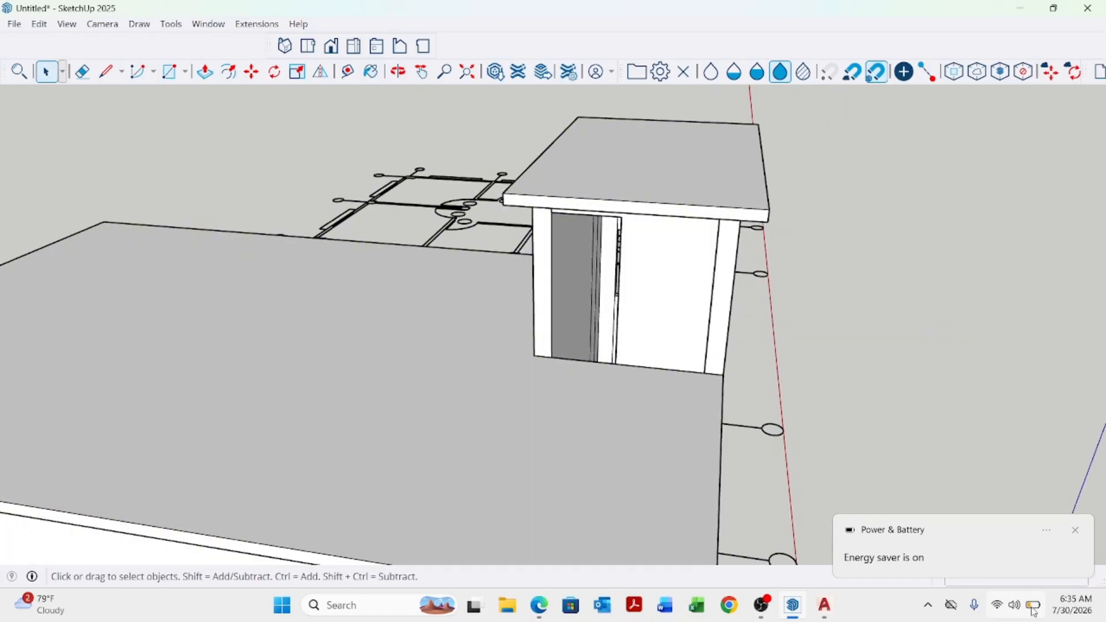
{"action": "left_click", "coordinate": [1033, 610]}
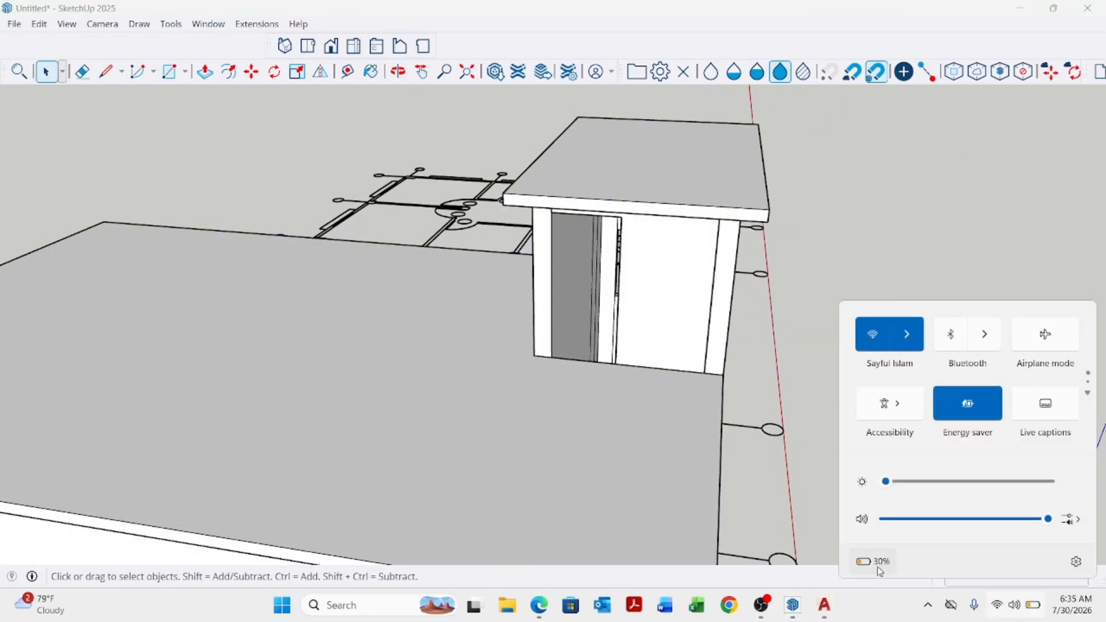
{"action": "left_click", "coordinate": [809, 333]}
Make the selected door face on the stair tower into a group.
{"action": "scroll", "coordinate": [768, 358], "scroll_direction": "down", "scroll_amount": 1}
{"action": "middle_click_drag", "start_coordinate": [768, 359], "coordinate": [638, 347]}
{"action": "scroll", "coordinate": [638, 345], "scroll_direction": "up", "scroll_amount": 1}
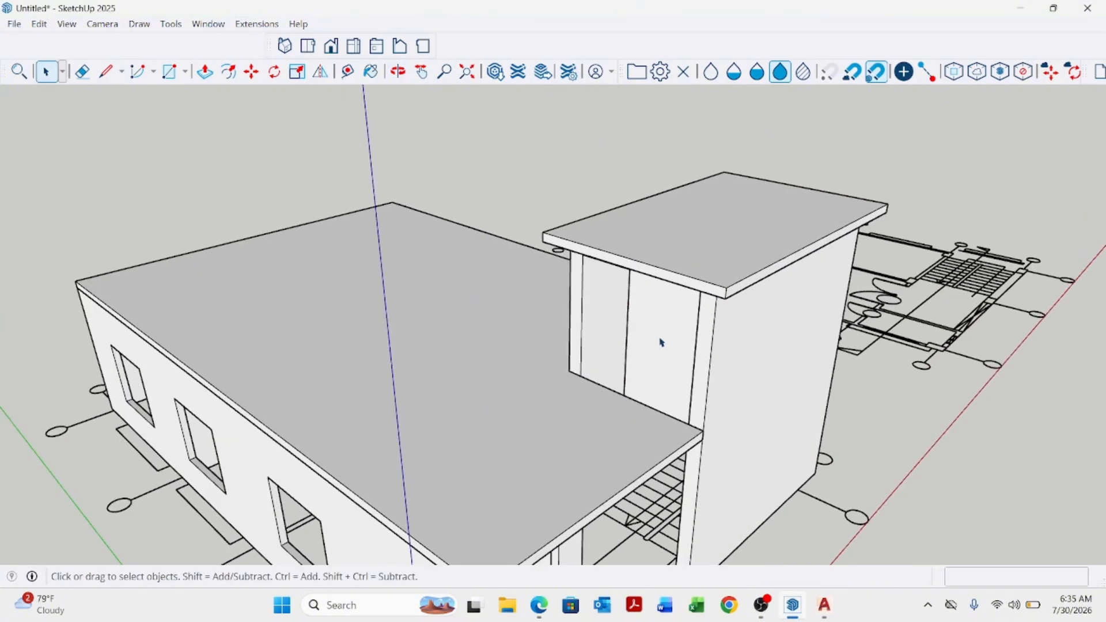
{"action": "left_click", "coordinate": [662, 342]}
{"action": "right_click", "coordinate": [662, 342]}
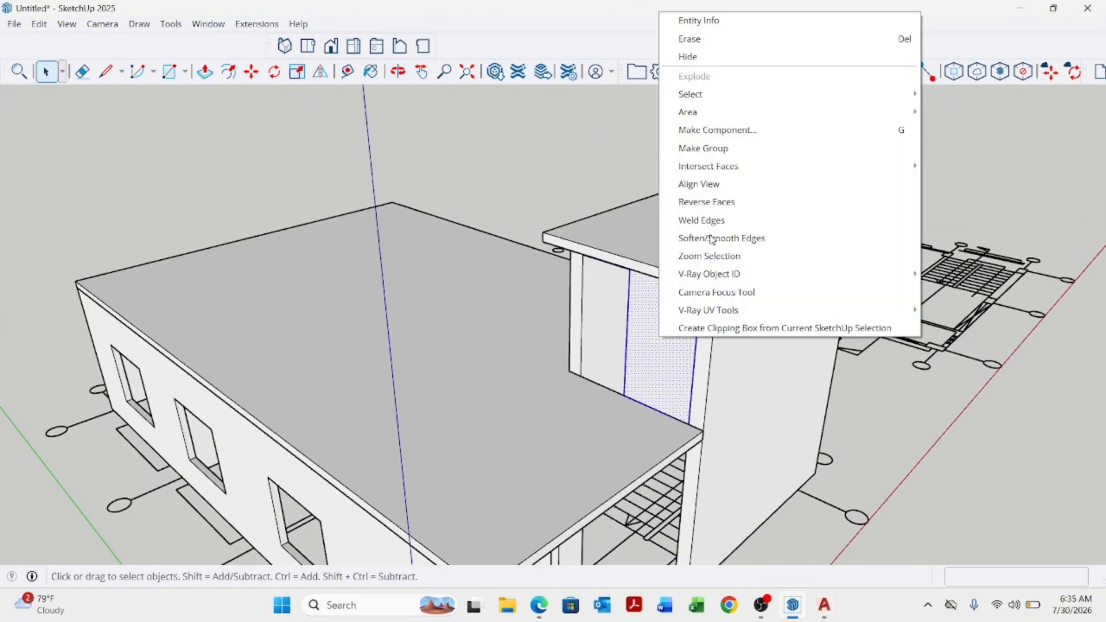
{"action": "left_click", "coordinate": [720, 148]}
{"action": "scroll", "coordinate": [863, 438], "scroll_direction": "down", "scroll_amount": 3}
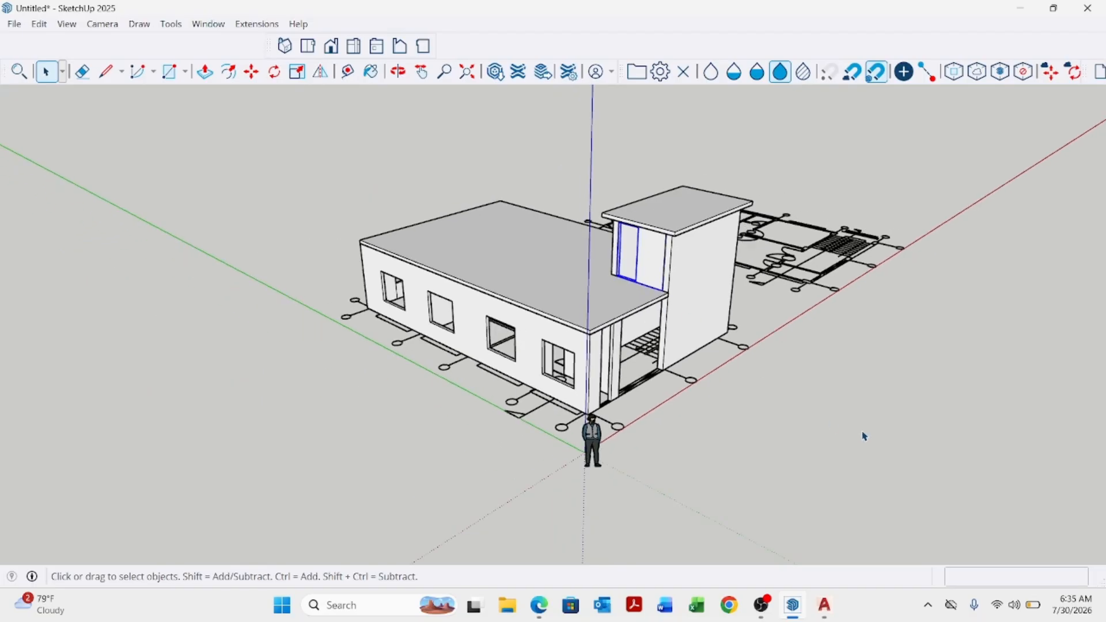
Inspect the building and its window openings from several angles.
{"action": "middle_click_drag", "start_coordinate": [863, 438], "coordinate": [403, 303]}
{"action": "scroll", "coordinate": [426, 283], "scroll_direction": "up", "scroll_amount": 3}
{"action": "scroll", "coordinate": [448, 236], "scroll_direction": "down", "scroll_amount": 2}
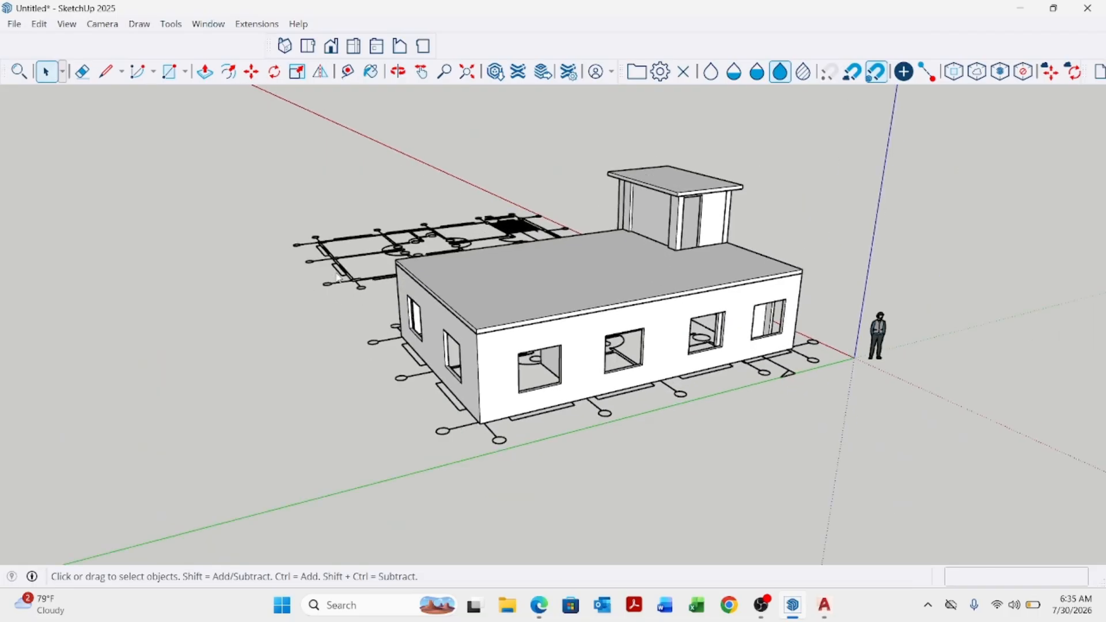
{"action": "middle_click_drag", "start_coordinate": [448, 237], "coordinate": [536, 309]}
{"action": "scroll", "coordinate": [429, 385], "scroll_direction": "up", "scroll_amount": 4}
{"action": "scroll", "coordinate": [430, 384], "scroll_direction": "down", "scroll_amount": 2}
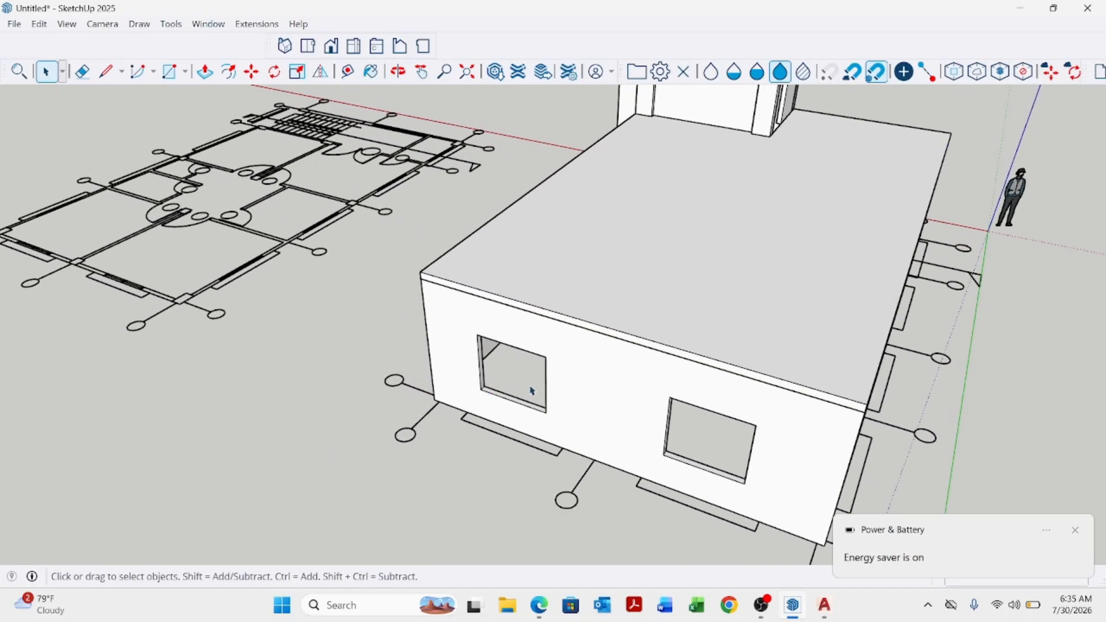
{"action": "middle_click_drag", "start_coordinate": [535, 387], "coordinate": [743, 356]}
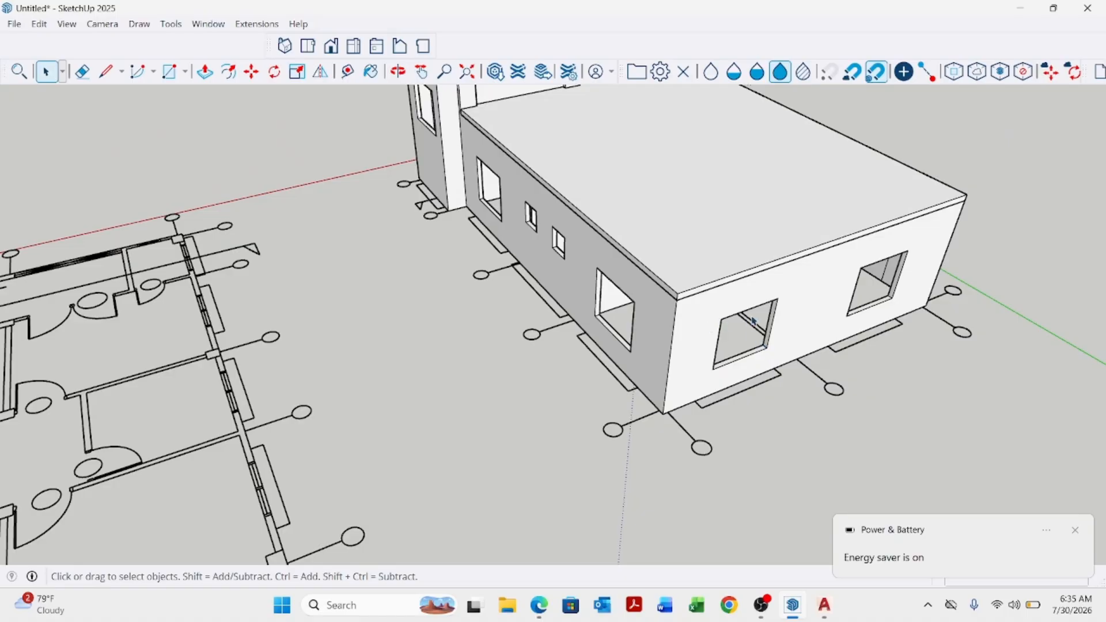